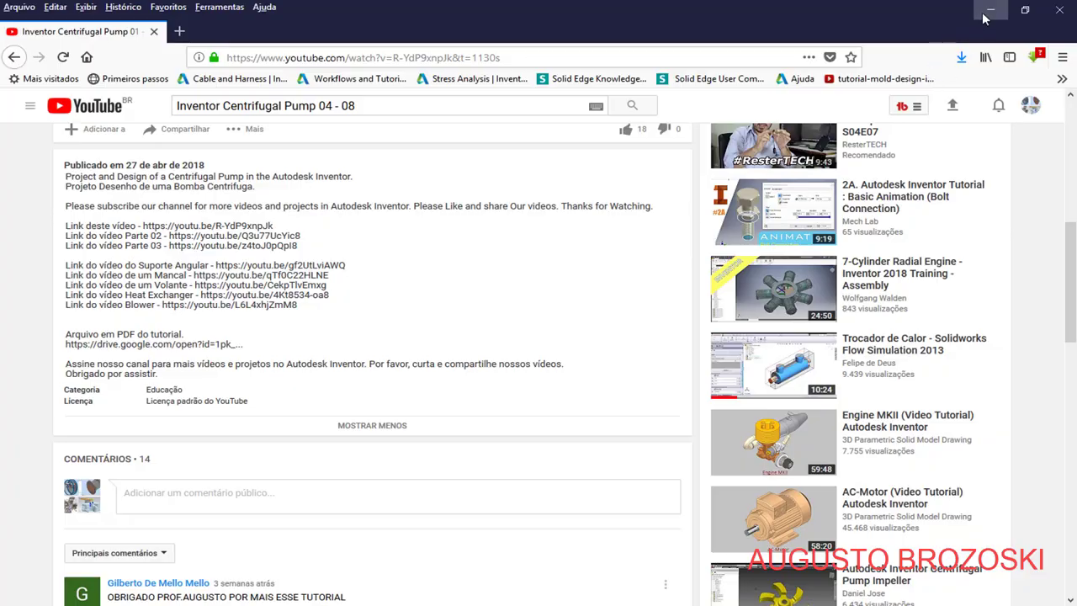
Step: Switch from the browser to Inventor and create a new part from the Standard (mm).ipt template
{"action": "left_click", "coordinate": [990, 9]}
{"action": "left_click", "coordinate": [990, 8]}
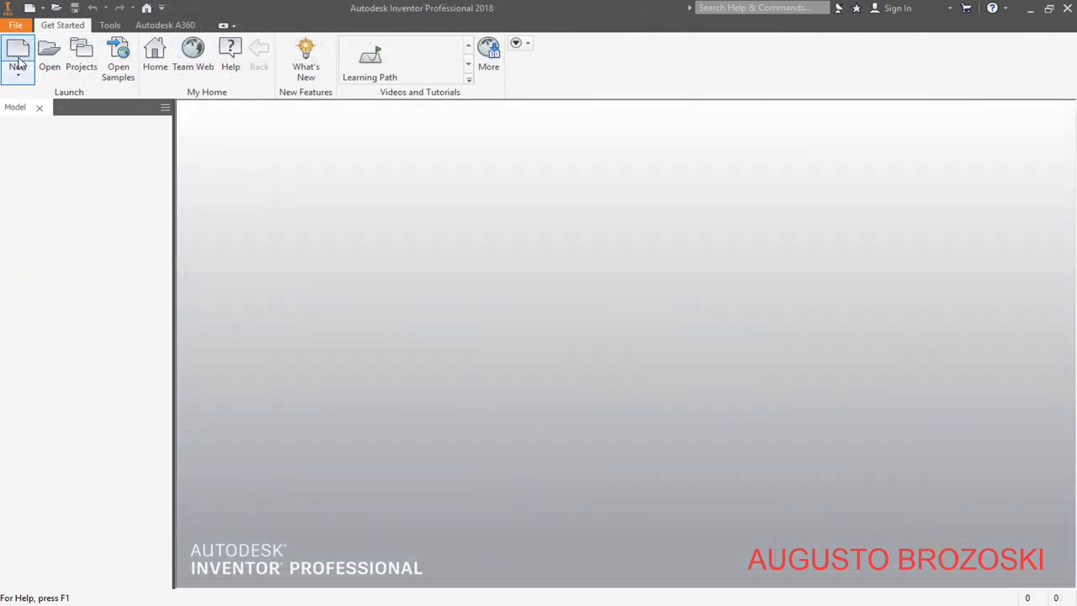
{"action": "left_click", "coordinate": [18, 59]}
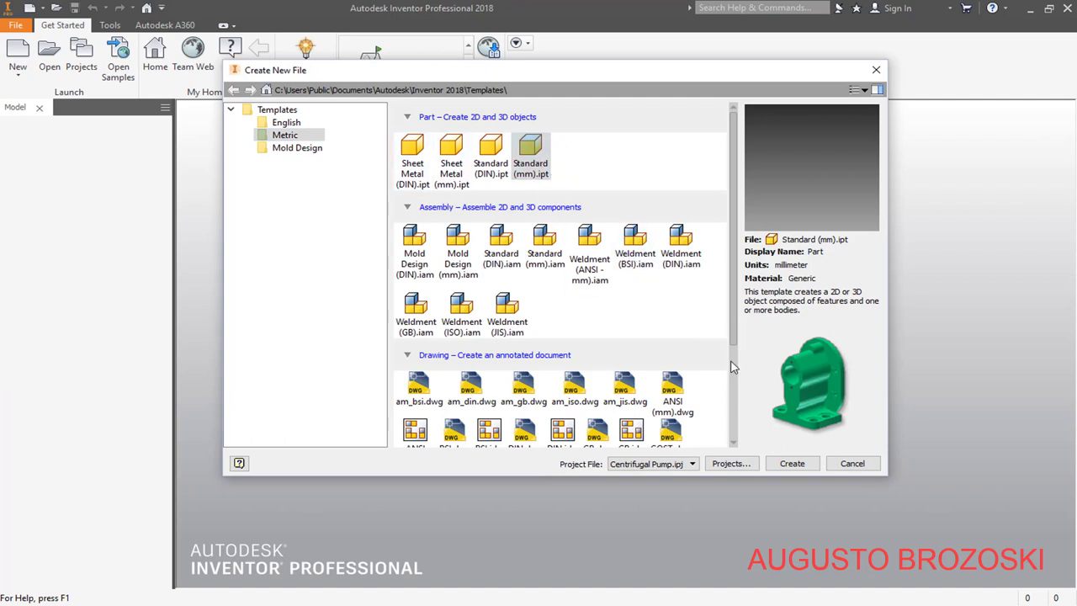
{"action": "left_click", "coordinate": [790, 460]}
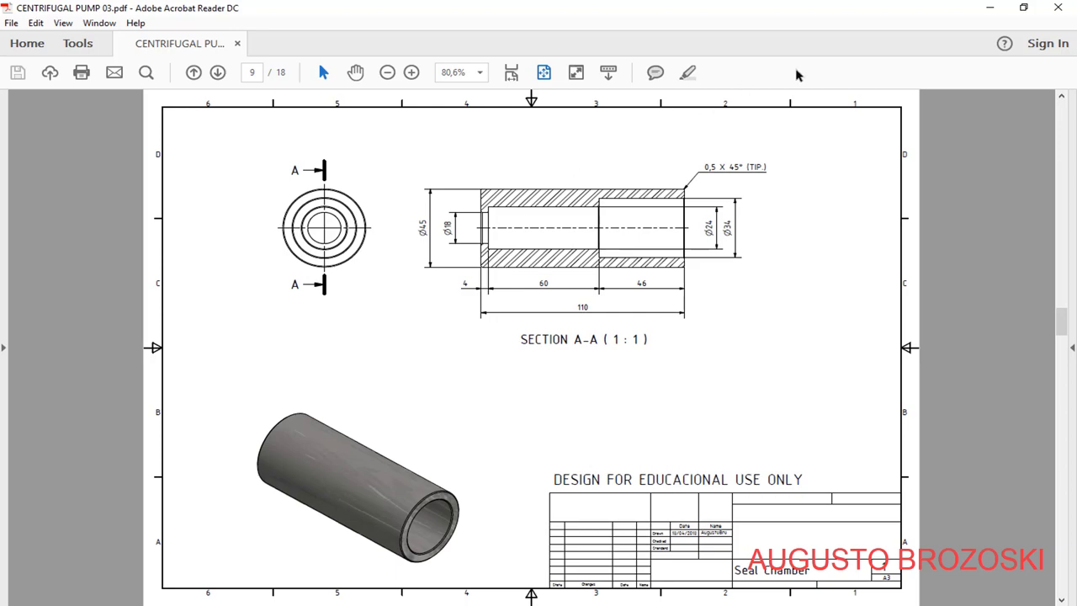
Step: Return from the PDF drawing to Inventor and save the new part as SEAL CHAMBER in the Inventor Centrifugal Pump Video folder
{"action": "left_click", "coordinate": [982, 12]}
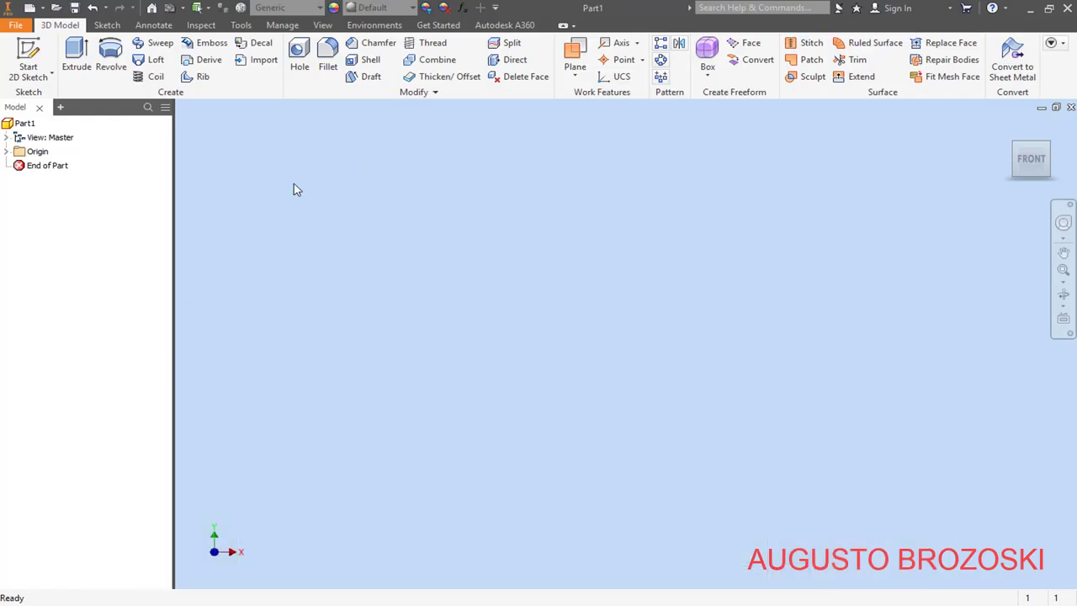
{"action": "left_click", "coordinate": [74, 7]}
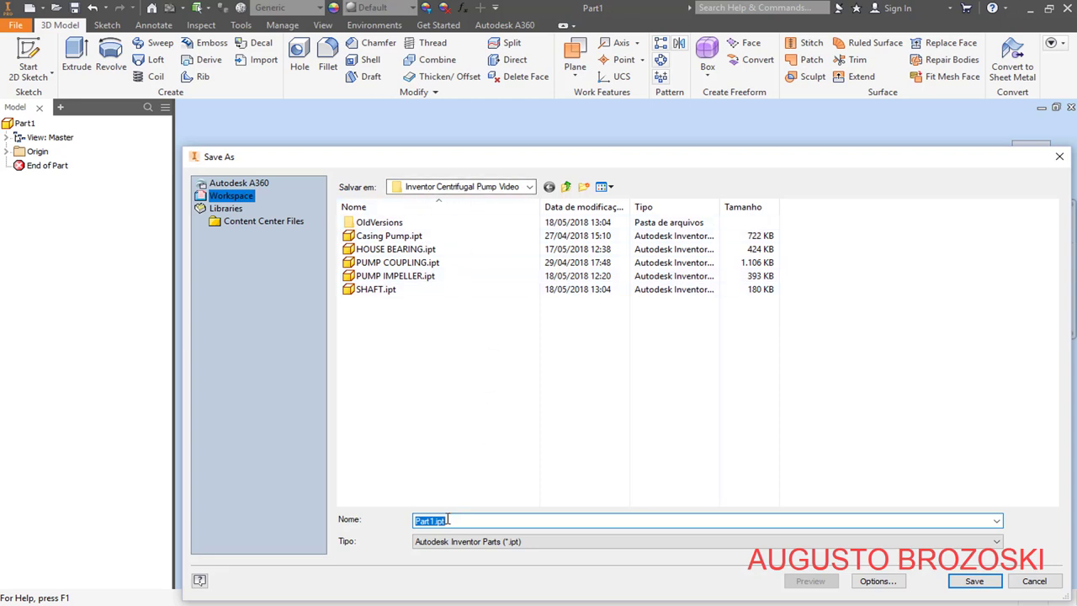
{"action": "type", "text": "SEAL CHAMBER"}
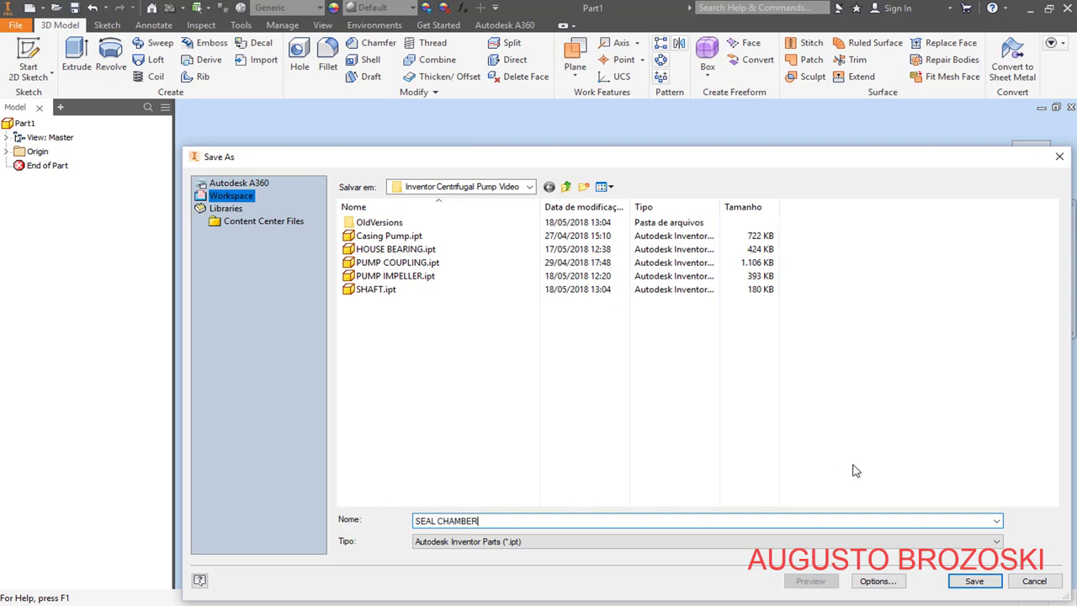
{"action": "left_click", "coordinate": [974, 581]}
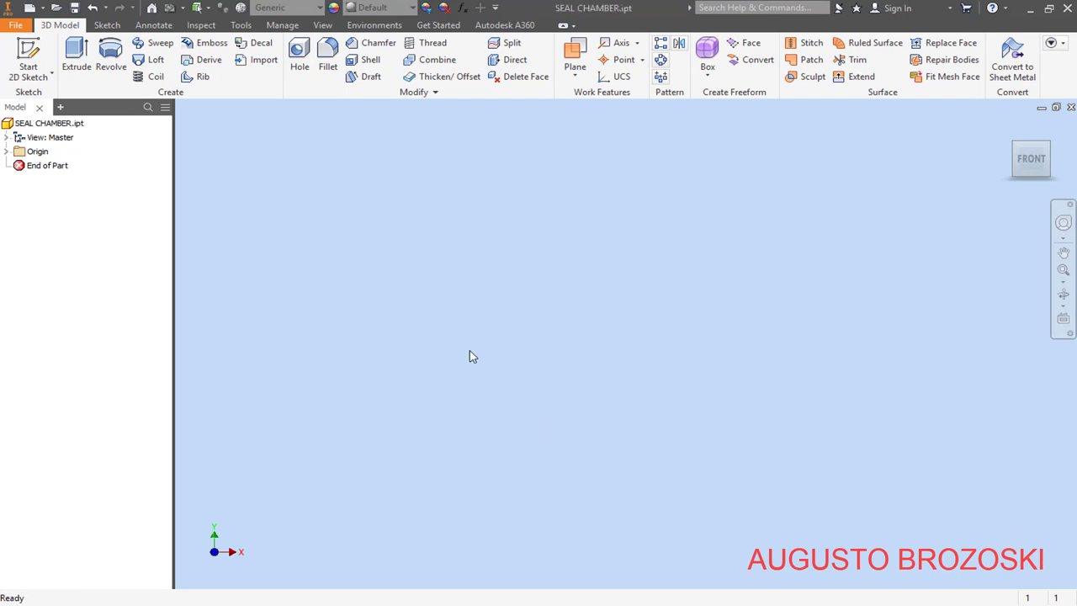
Step: Start a 2D sketch on the YZ origin plane
{"action": "left_click", "coordinate": [27, 57]}
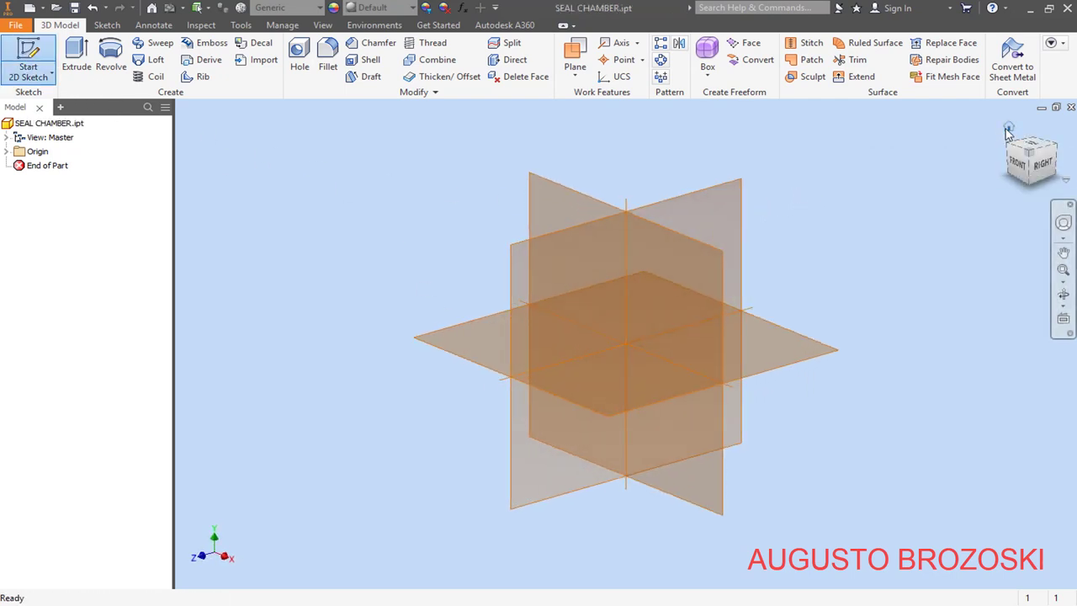
{"action": "left_click", "coordinate": [1008, 129]}
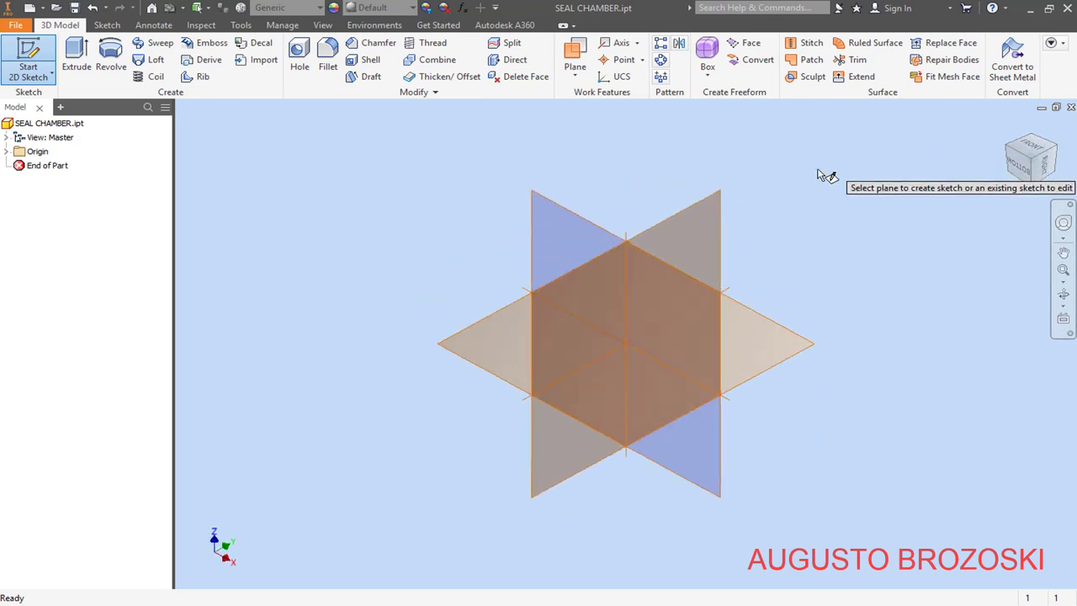
{"action": "left_click", "coordinate": [713, 203]}
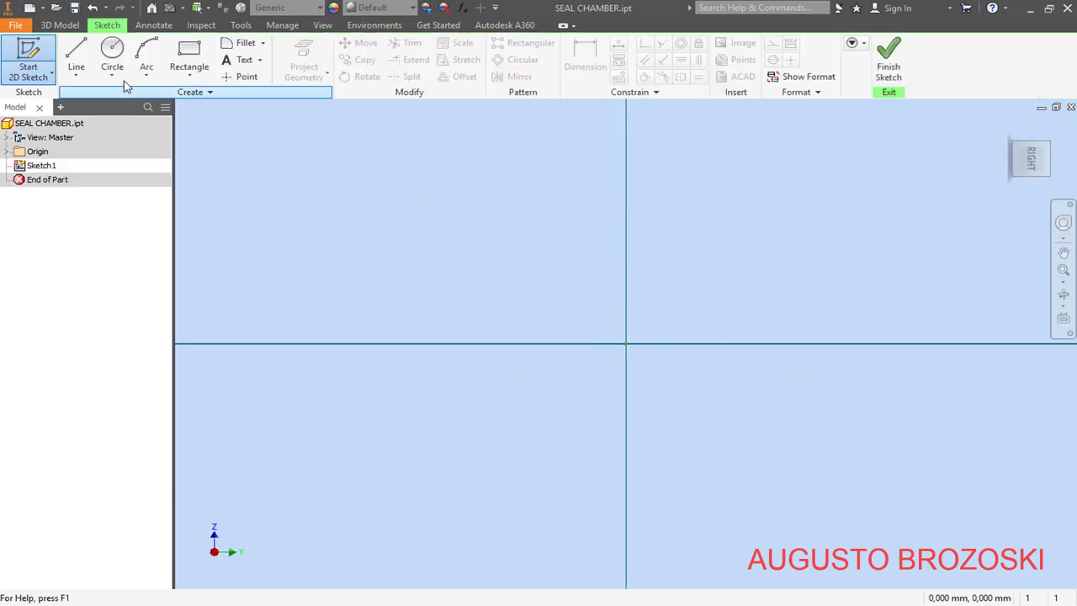
Step: Draw a 110 mm horizontal line from the origin along the positive Y direction
{"action": "left_click", "coordinate": [76, 55]}
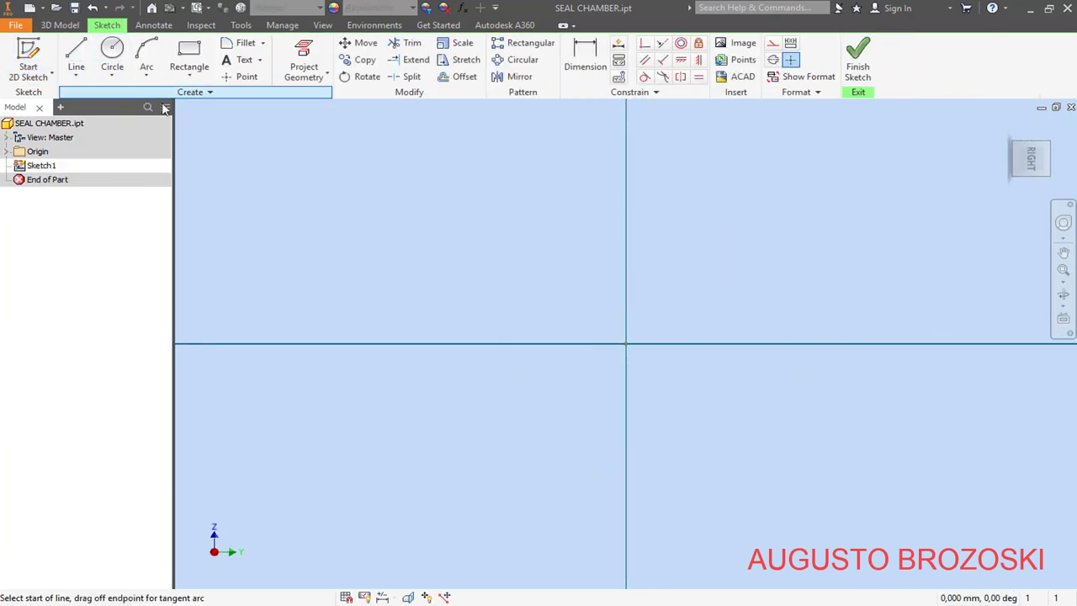
{"action": "left_click", "coordinate": [626, 343]}
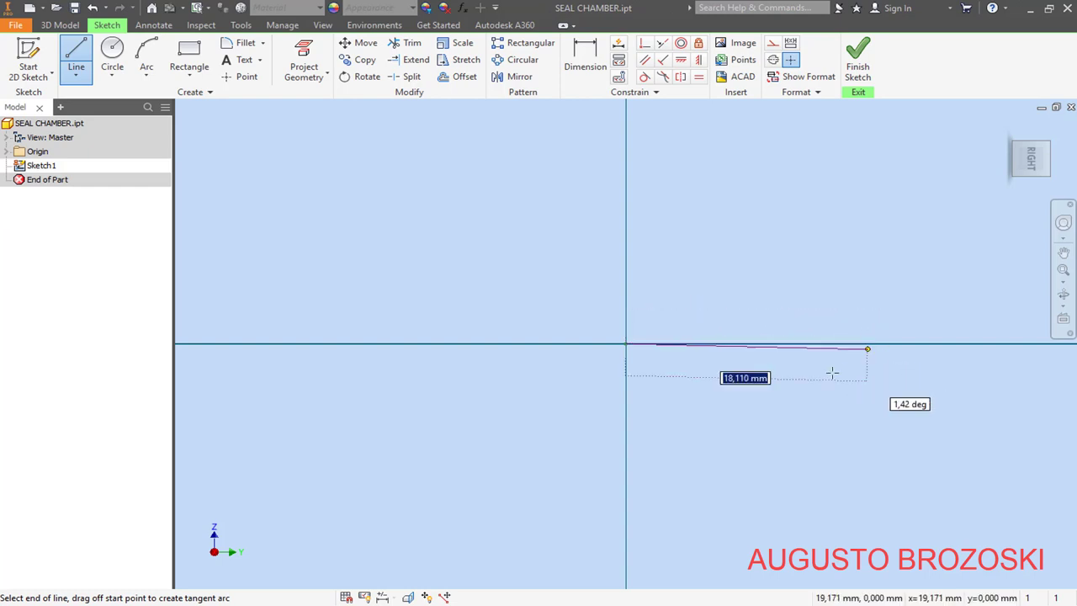
{"action": "key", "text": "alt+Tab"}
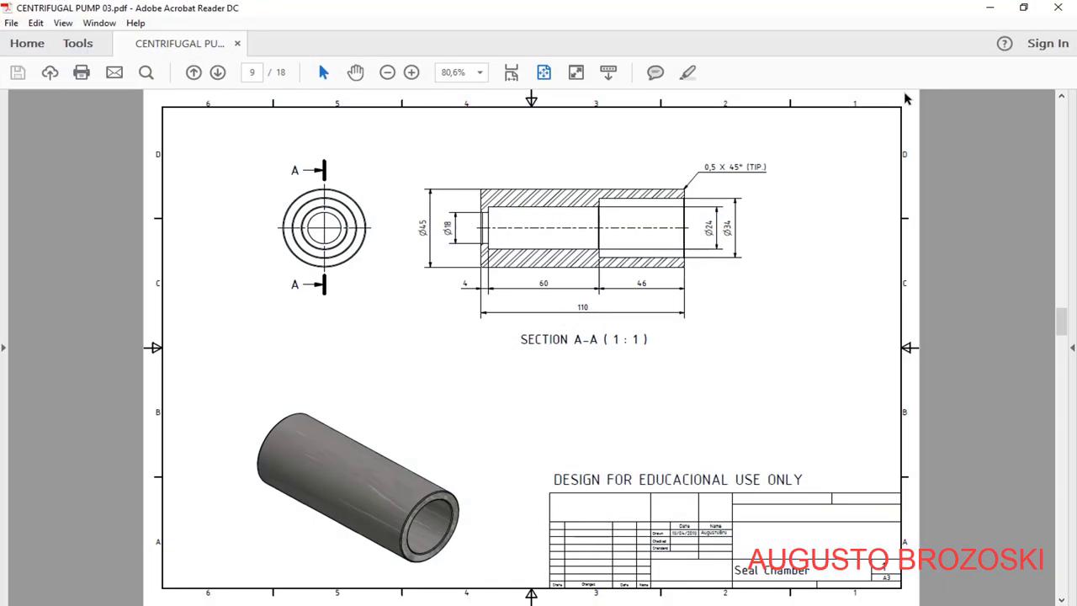
{"action": "left_click", "coordinate": [989, 9]}
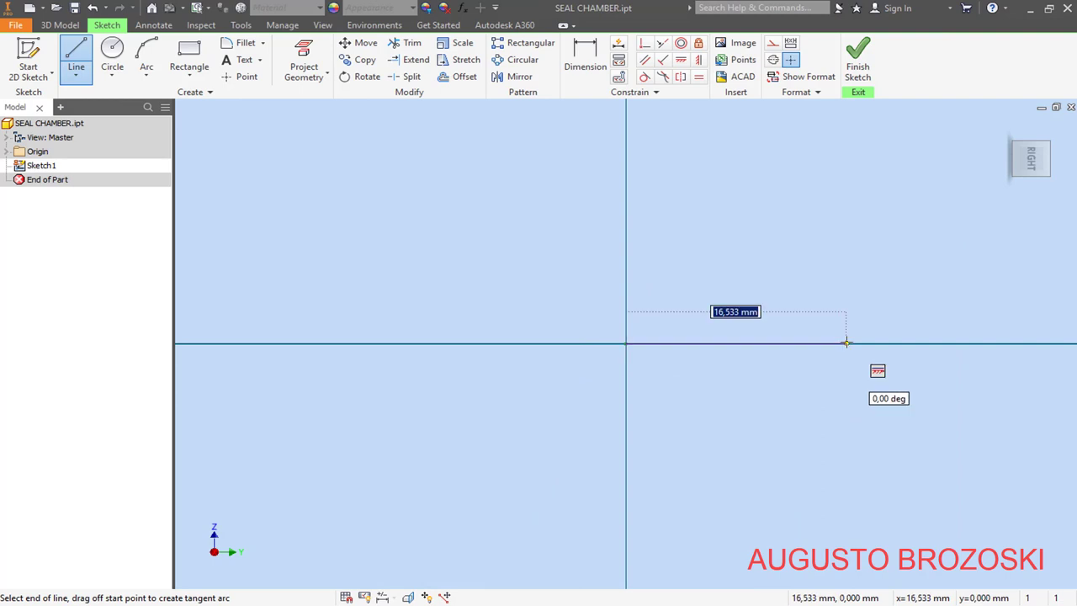
{"action": "type", "text": "110"}
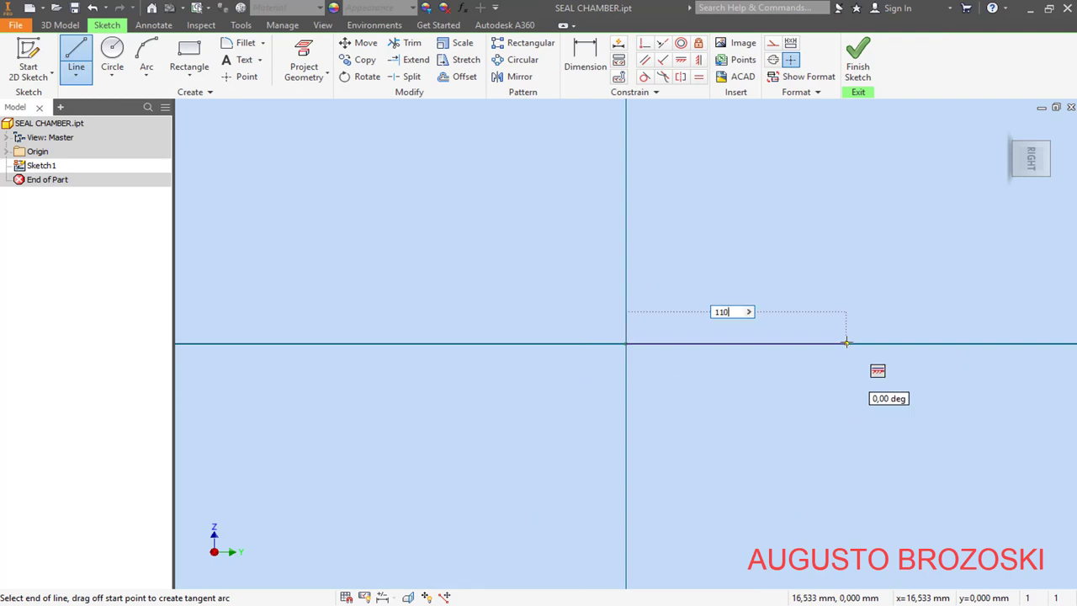
{"action": "key", "text": "Tab"}
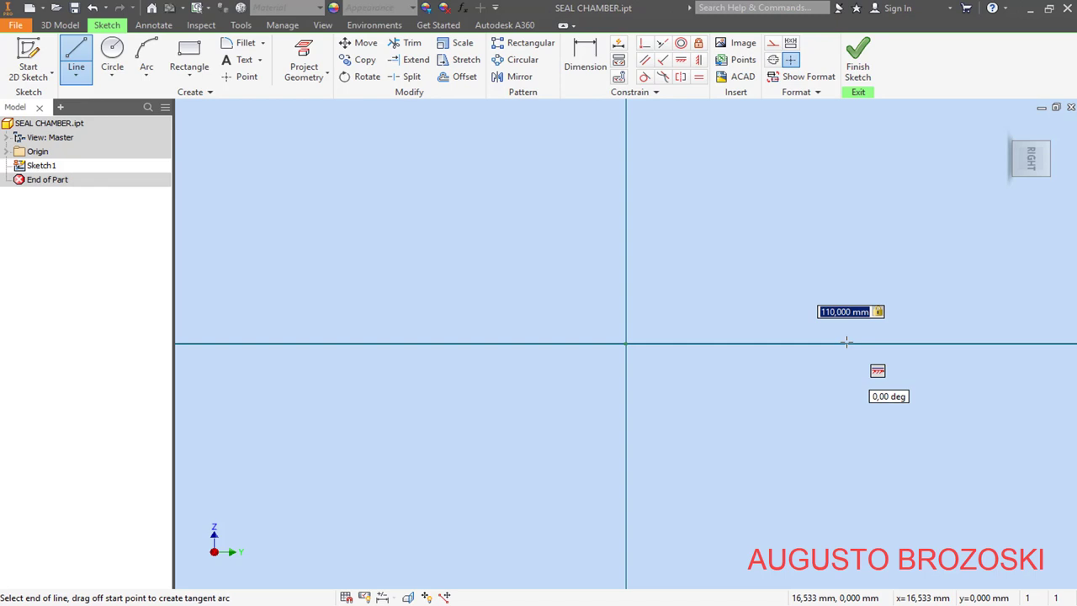
{"action": "key", "text": "Return"}
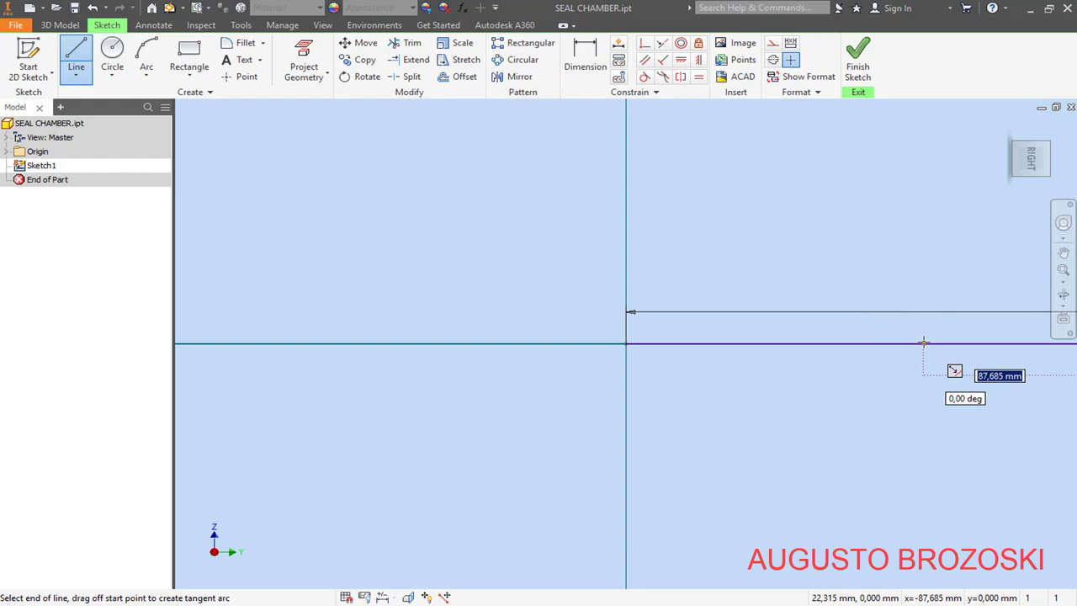
{"action": "key", "text": "Escape"}
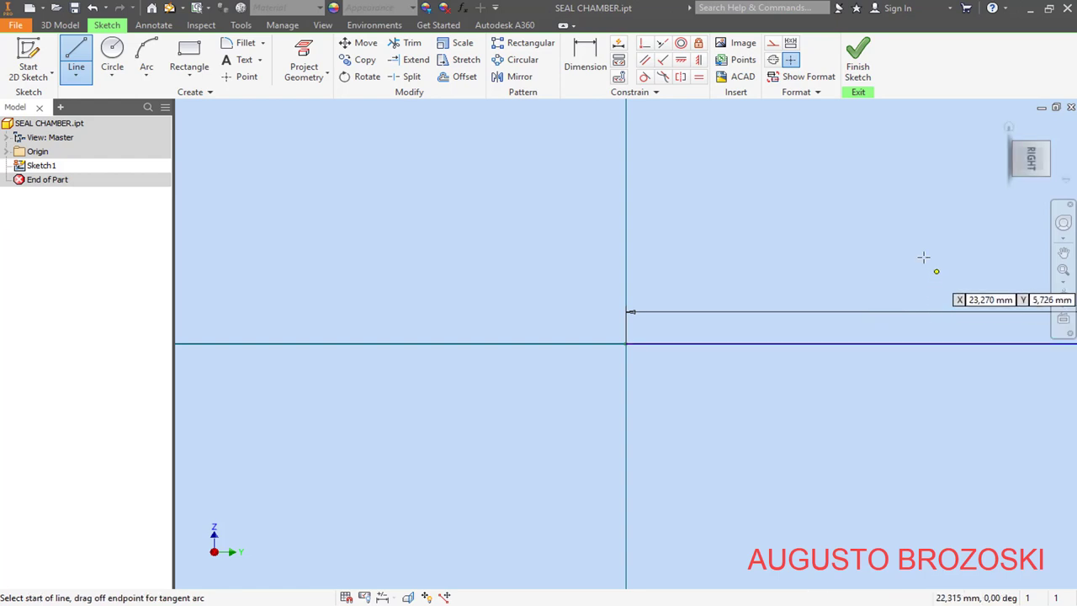
{"action": "left_click", "coordinate": [1032, 163]}
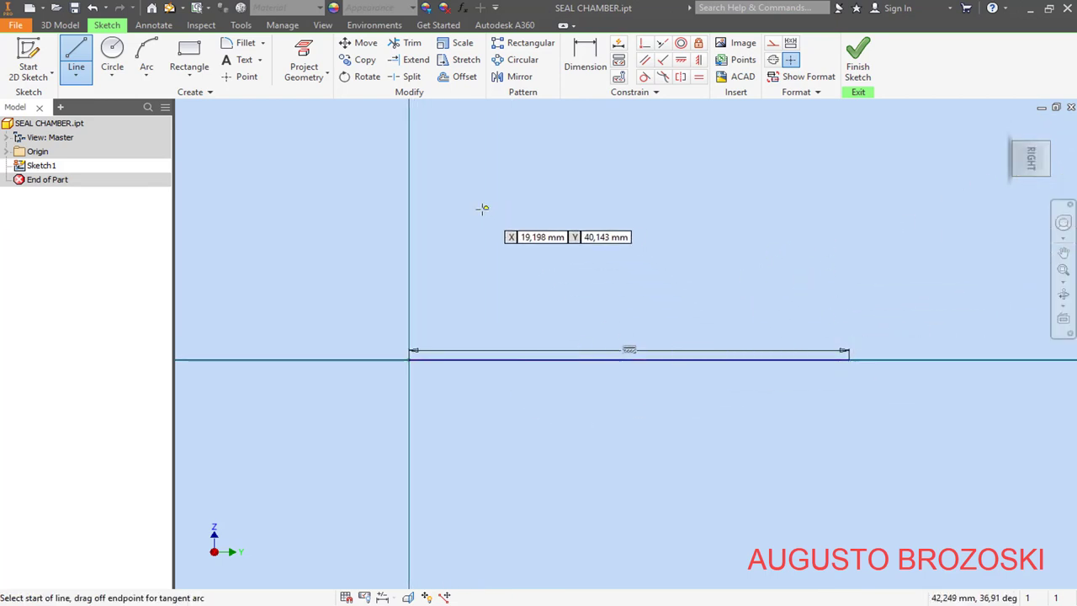
{"action": "key", "text": "Escape"}
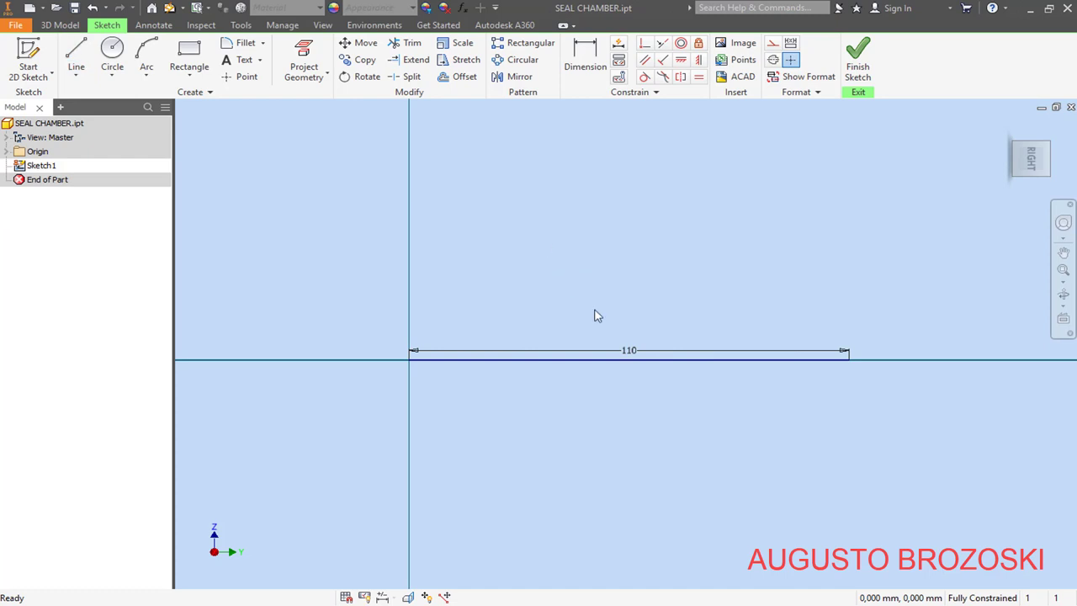
Step: Move the 110 mm dimension below the line and convert the line to a centerline
{"action": "left_click_drag", "start_coordinate": [629, 347], "coordinate": [637, 409]}
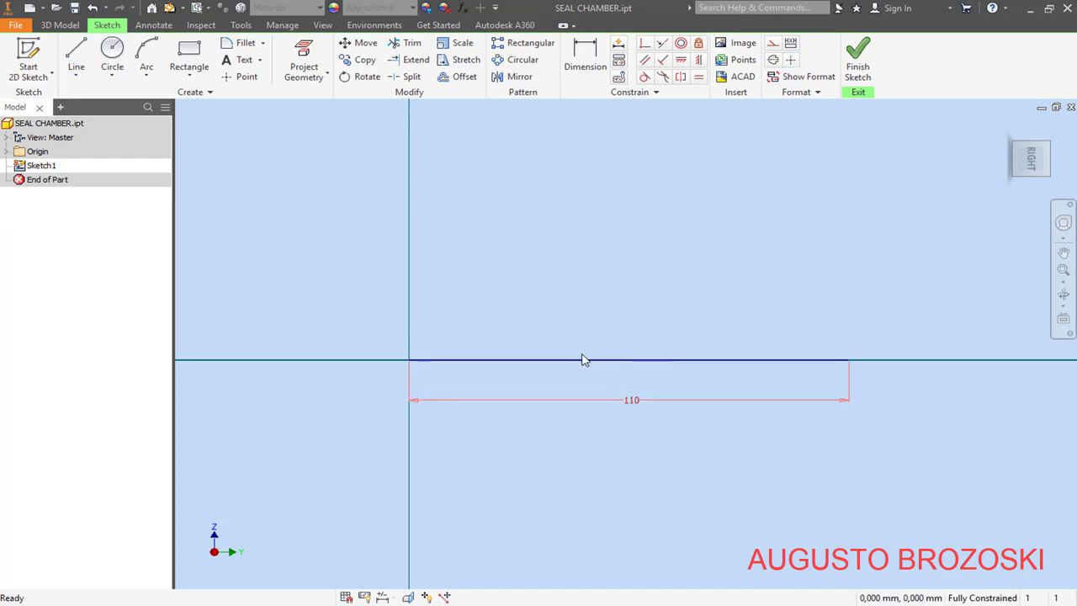
{"action": "left_click", "coordinate": [645, 363]}
{"action": "left_click", "coordinate": [772, 60]}
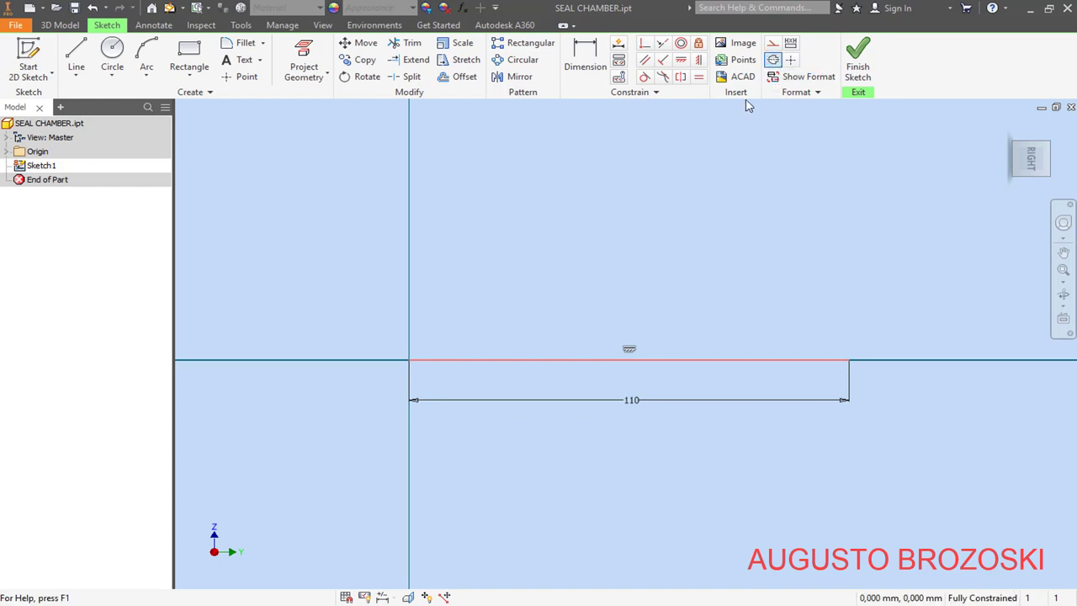
{"action": "left_click", "coordinate": [558, 318]}
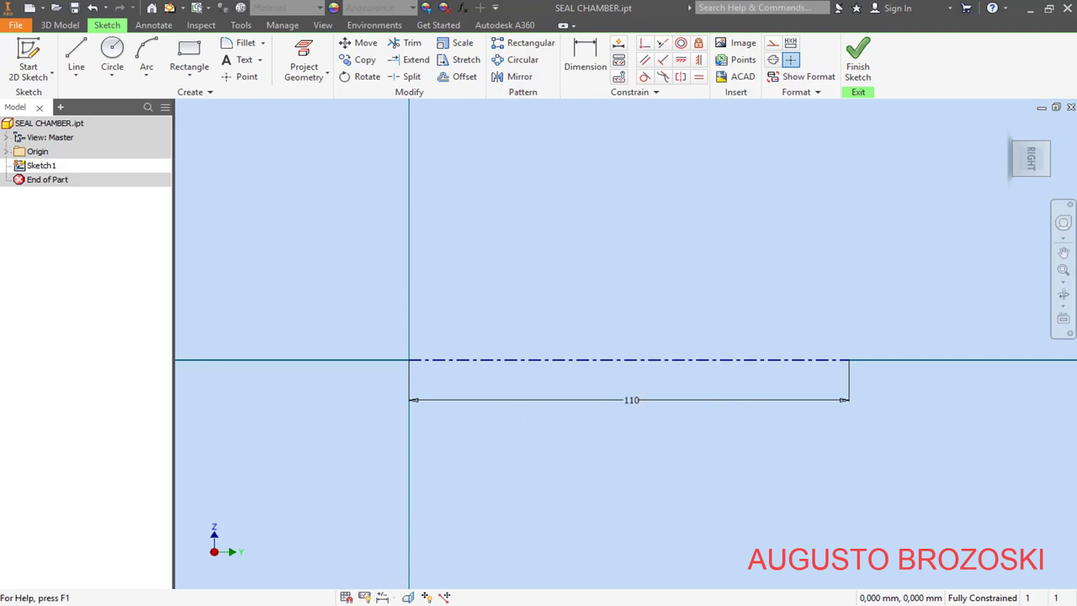
Step: Sketch an open stepped profile above the centerline, starting on the vertical axis, with three horizontal runs and three risers, about 81 mm long overall
{"action": "key", "text": "alt+Tab"}
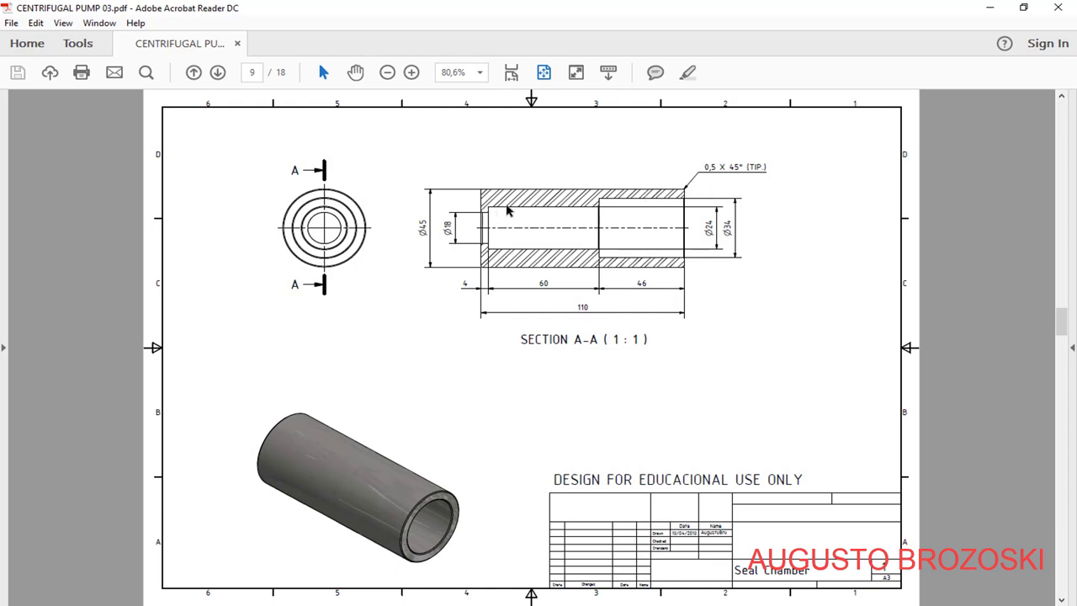
{"action": "left_click", "coordinate": [990, 10]}
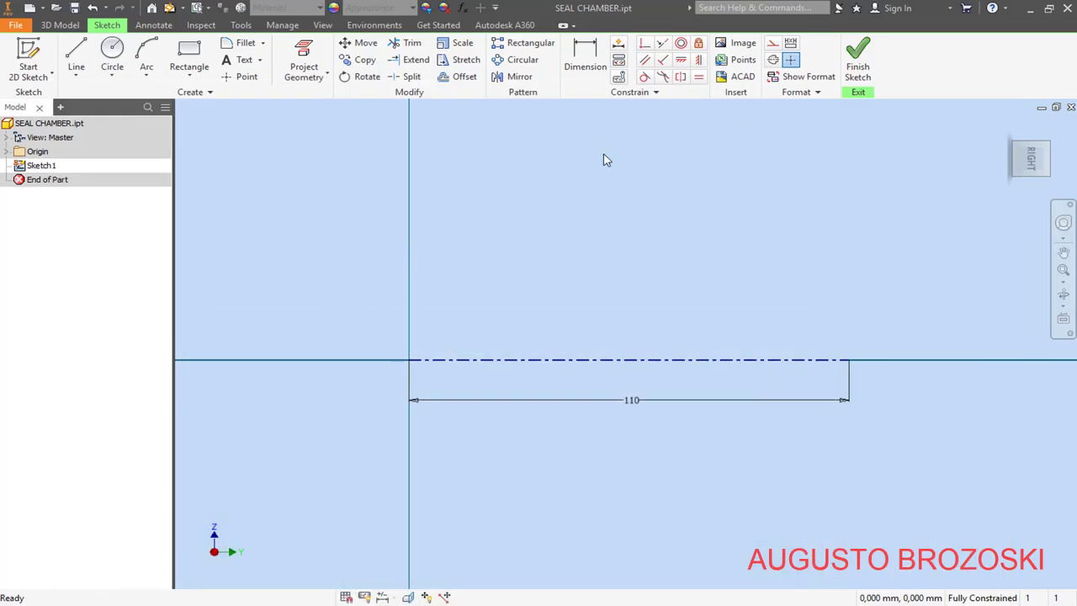
{"action": "left_click", "coordinate": [76, 59]}
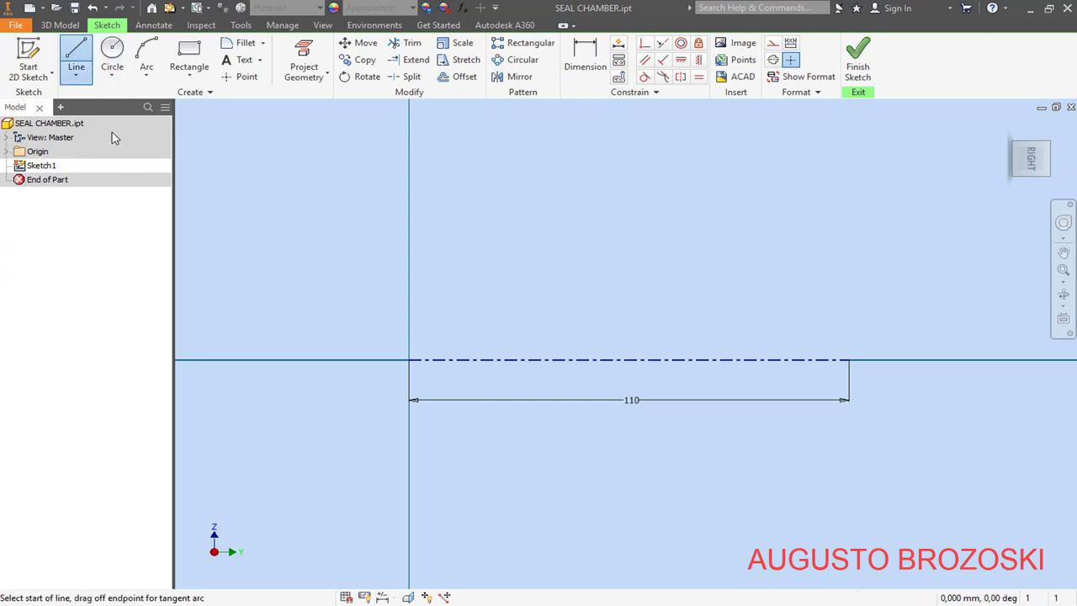
{"action": "left_click", "coordinate": [409, 275]}
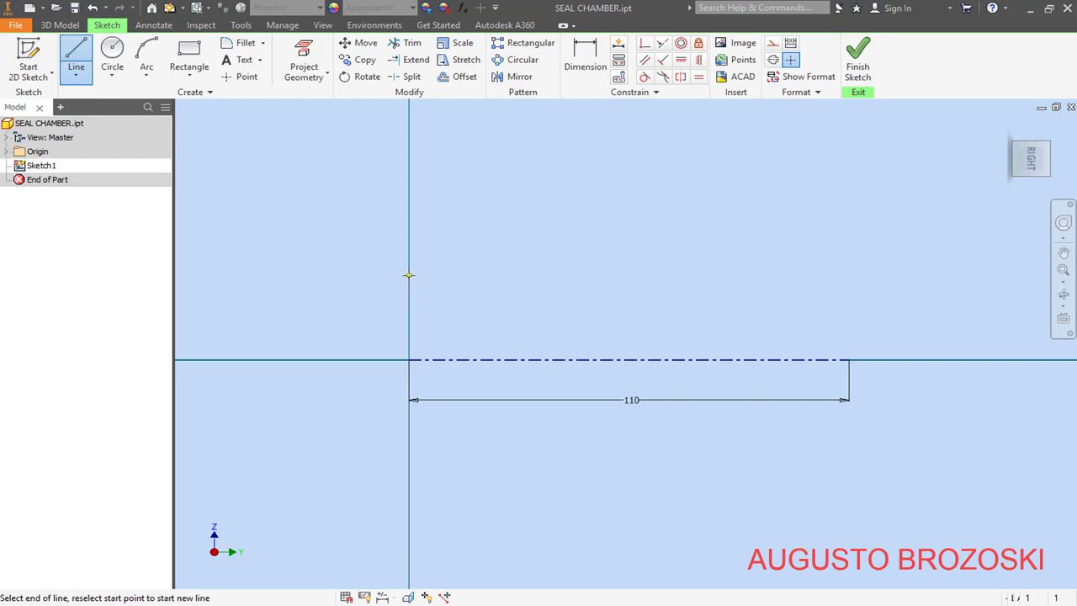
{"action": "left_click", "coordinate": [452, 275]}
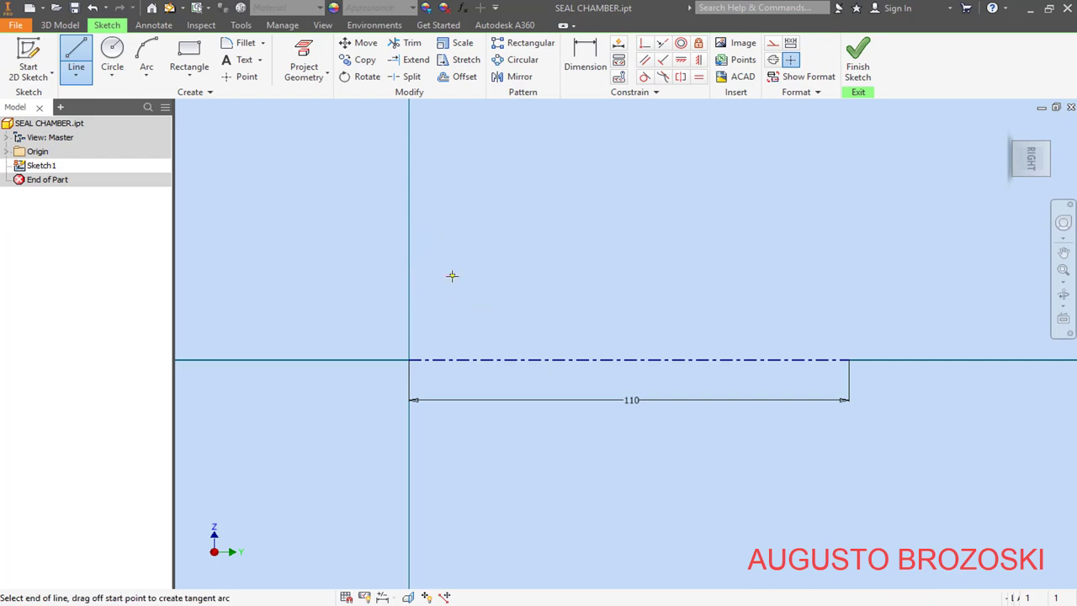
{"action": "left_click", "coordinate": [452, 253]}
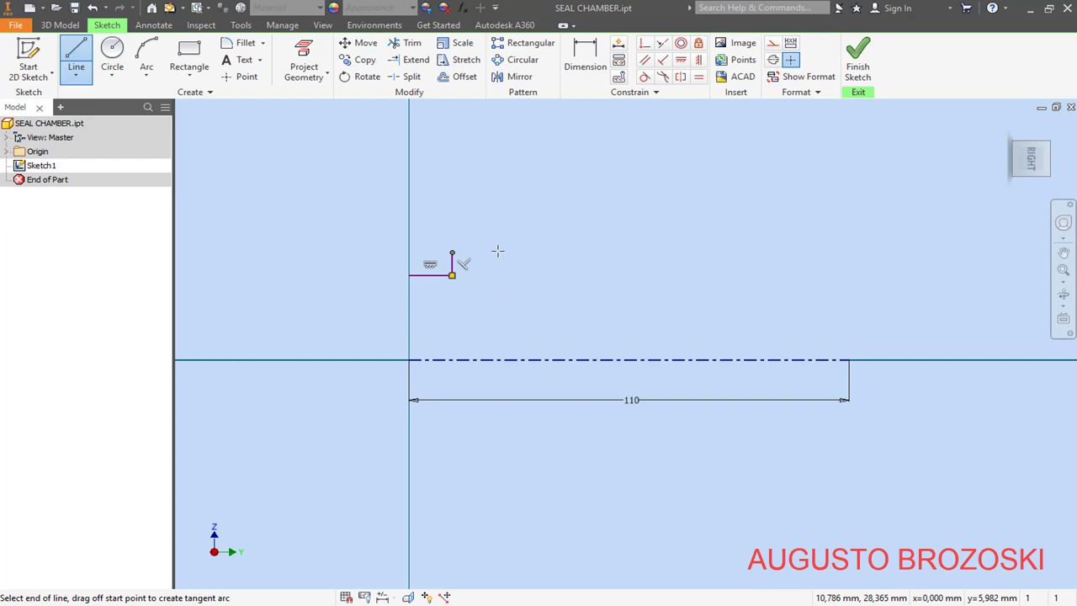
{"action": "left_click", "coordinate": [589, 253]}
{"action": "left_click", "coordinate": [589, 229]}
{"action": "left_click", "coordinate": [732, 229]}
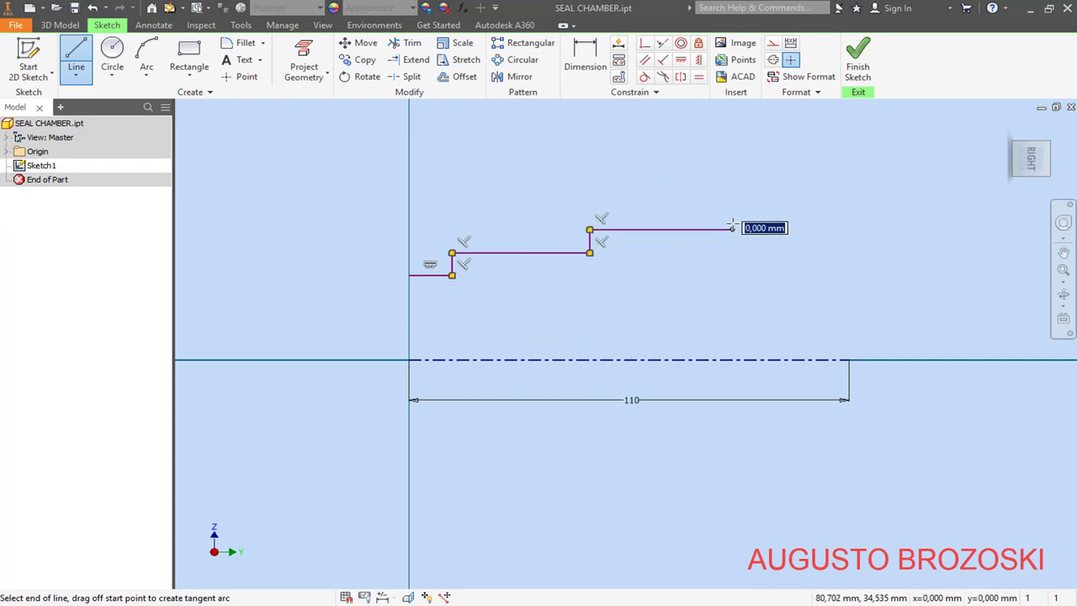
{"action": "left_click", "coordinate": [732, 197]}
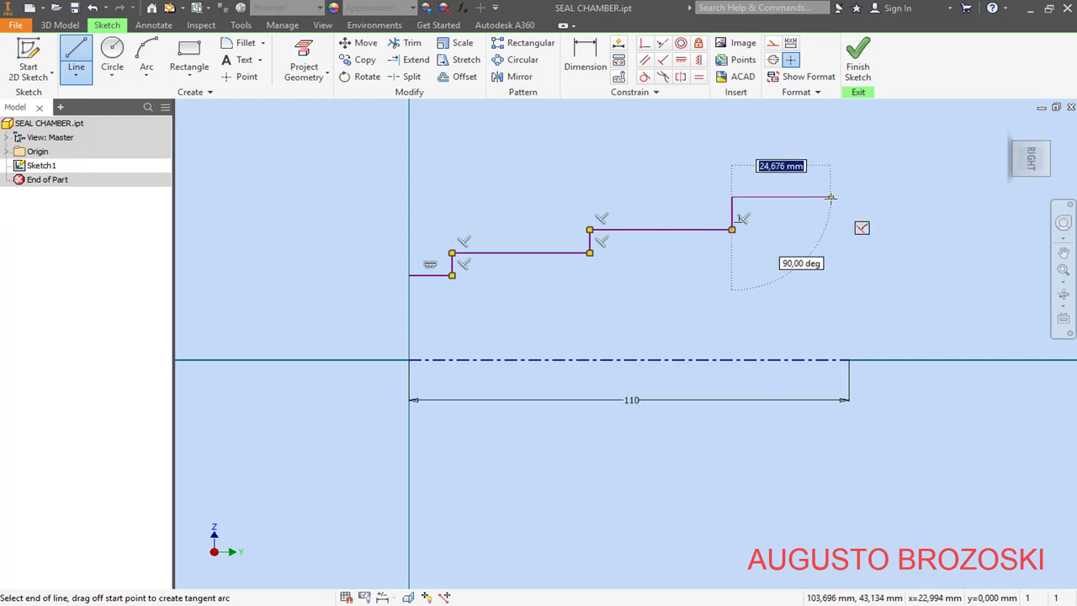
{"action": "key", "text": "Escape"}
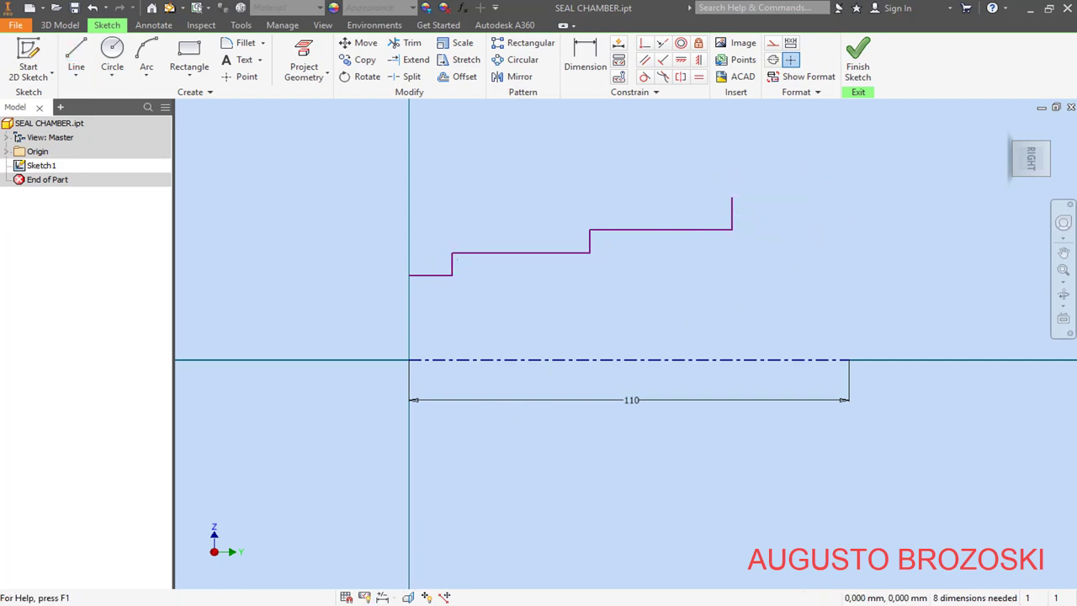
Step: Switch to the PDF drawing and examine the Section A-A diameters and lengths at 125% zoom
{"action": "key", "text": "alt+Tab"}
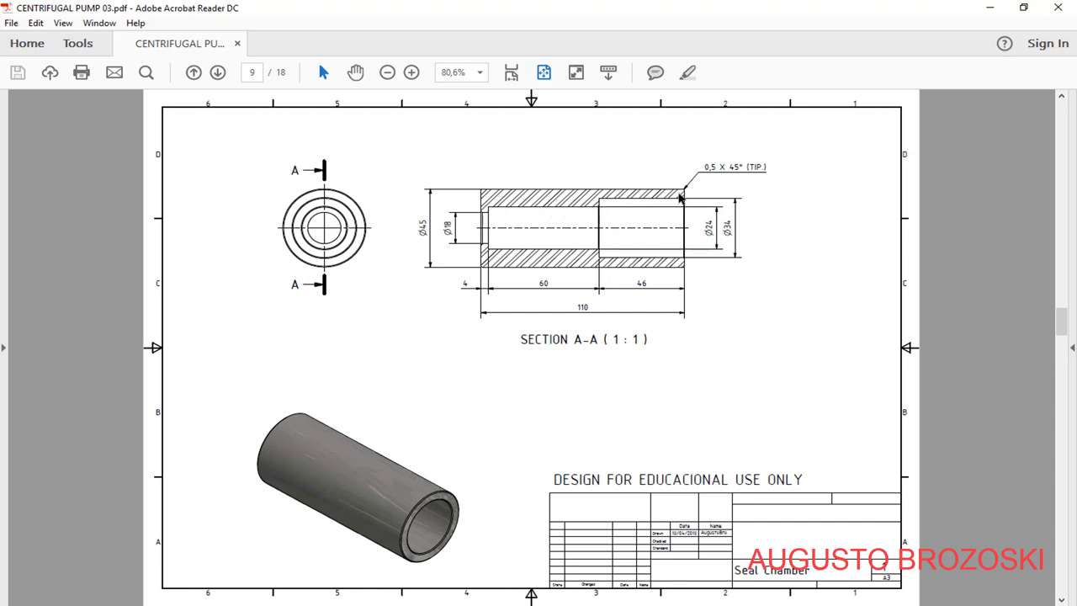
{"action": "left_click", "coordinate": [412, 73]}
{"action": "left_click", "coordinate": [411, 72]}
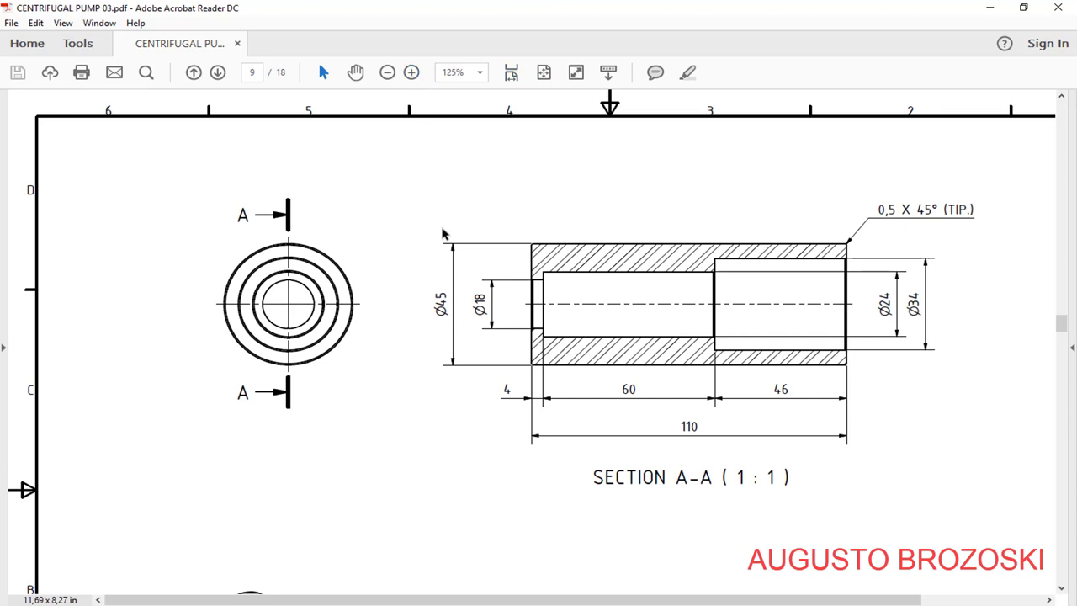
{"action": "left_click_drag", "start_coordinate": [489, 599], "coordinate": [584, 599]}
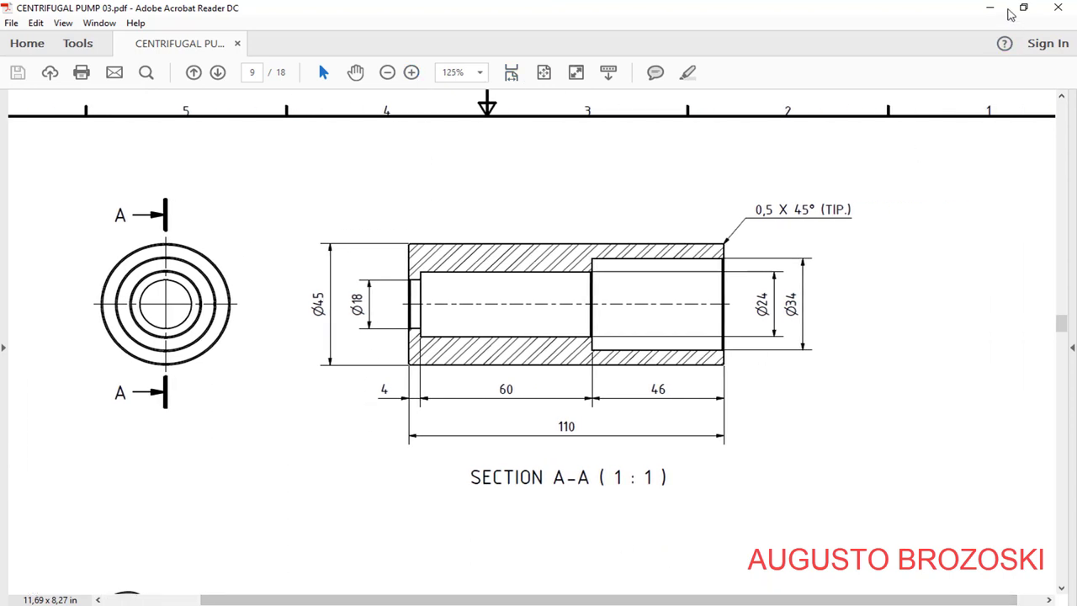
Step: Return to the Inventor sketch and dimension the first, shortest run from the centerline as an 18 mm diameter, checking the PDF drawing
{"action": "left_click", "coordinate": [986, 8]}
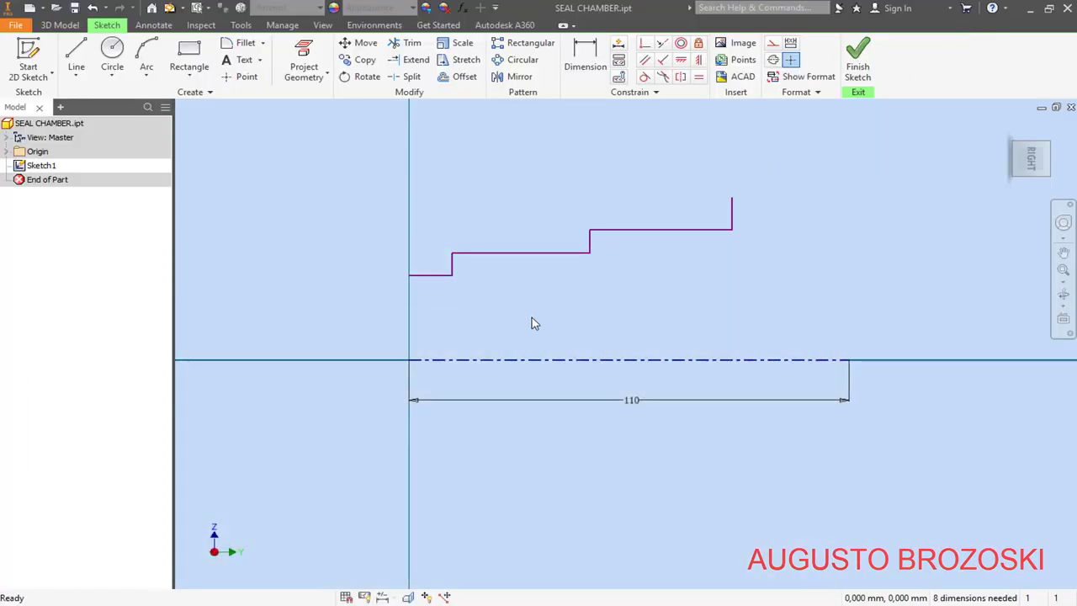
{"action": "left_click", "coordinate": [586, 67]}
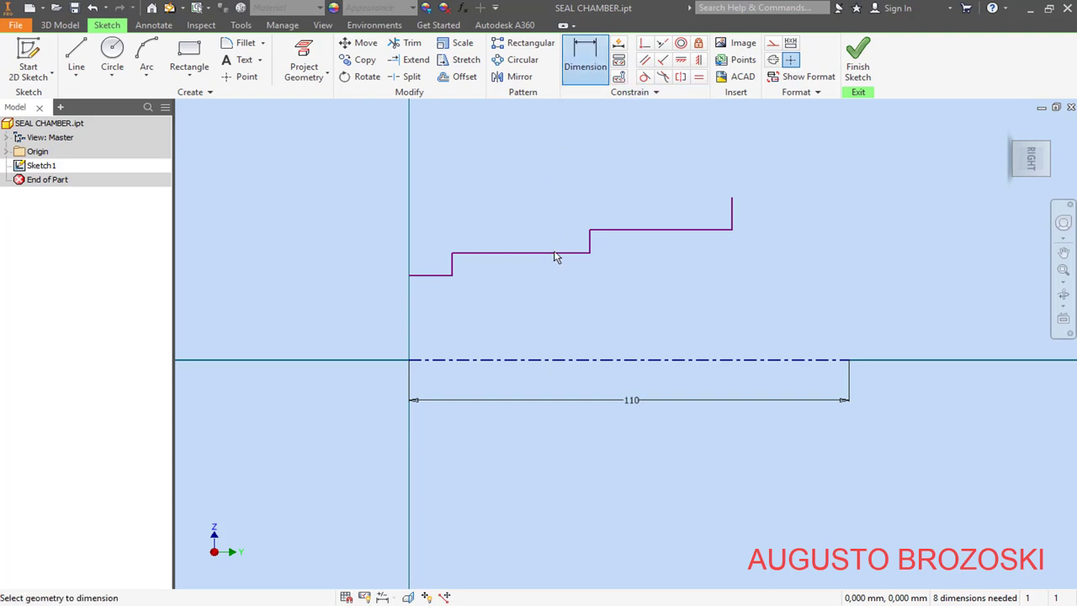
{"action": "left_click", "coordinate": [421, 282]}
{"action": "left_click", "coordinate": [390, 363]}
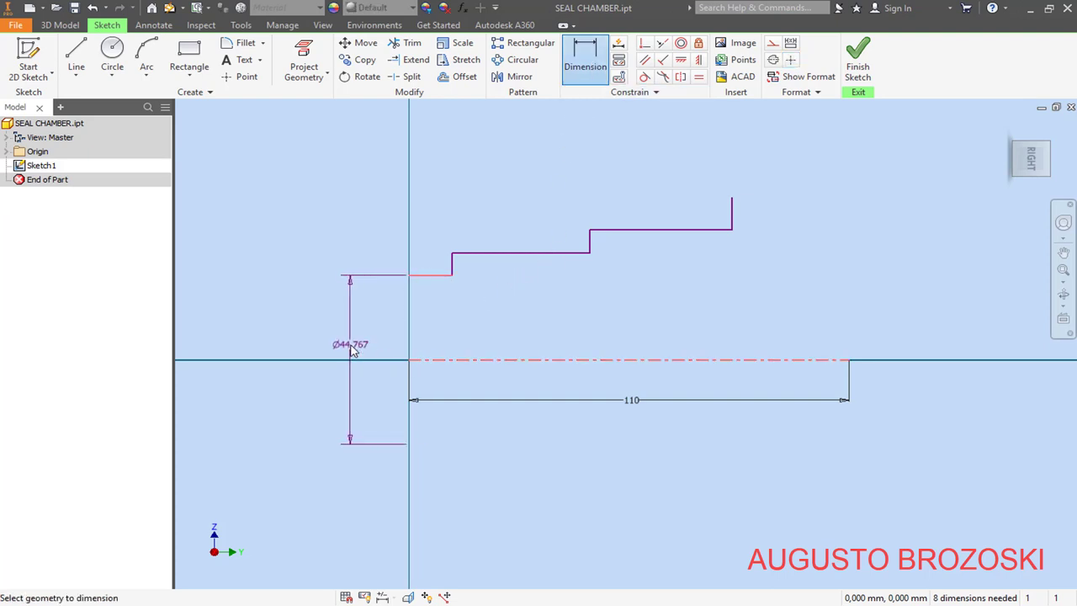
{"action": "left_click", "coordinate": [352, 350]}
{"action": "key", "text": "alt+Tab"}
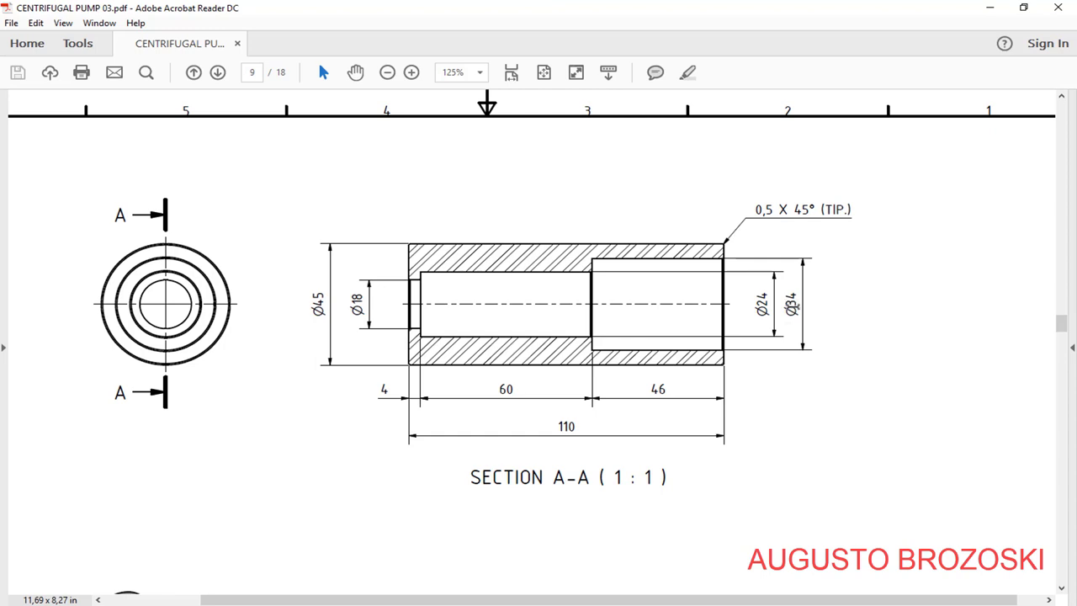
{"action": "left_click", "coordinate": [989, 9]}
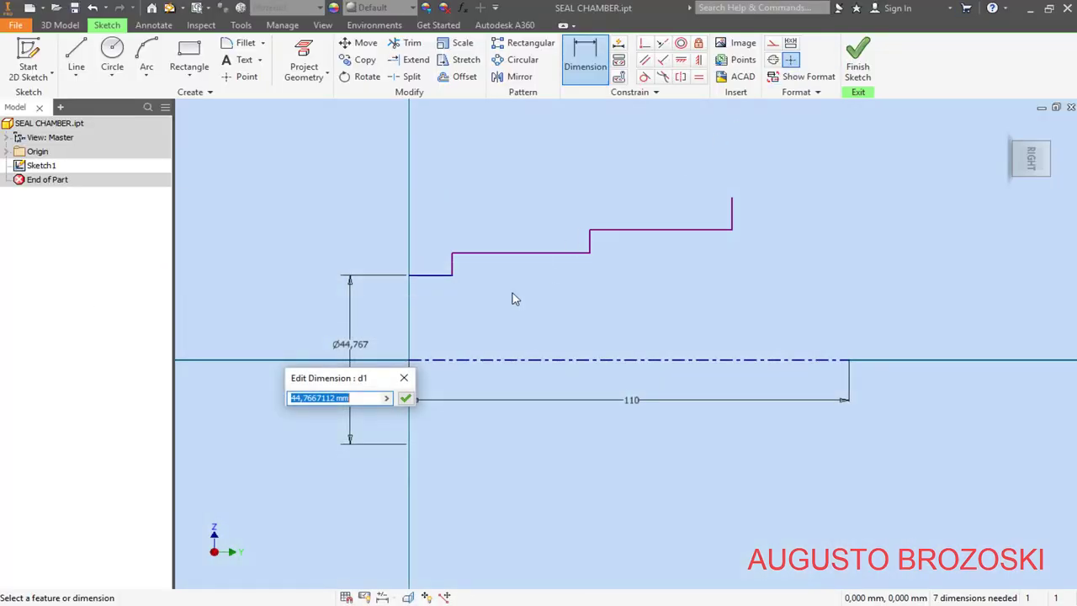
{"action": "type", "text": "1"}
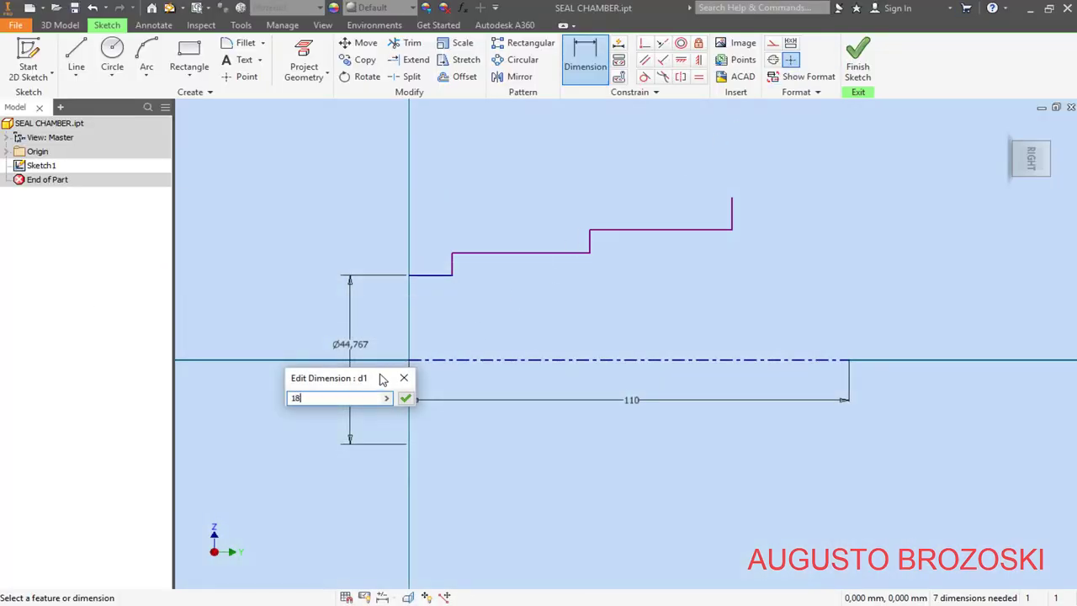
{"action": "type", "text": "8"}
{"action": "key", "text": "Return"}
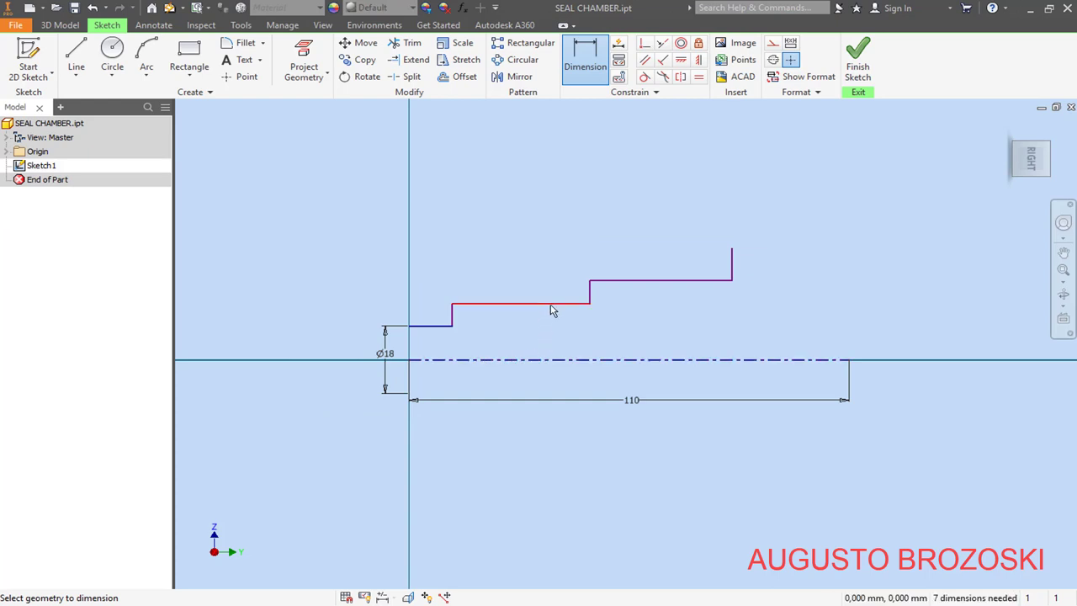
Step: Dimension the middle horizontal run from the centerline as a 24 mm diameter
{"action": "left_click", "coordinate": [551, 309]}
{"action": "left_click", "coordinate": [553, 360]}
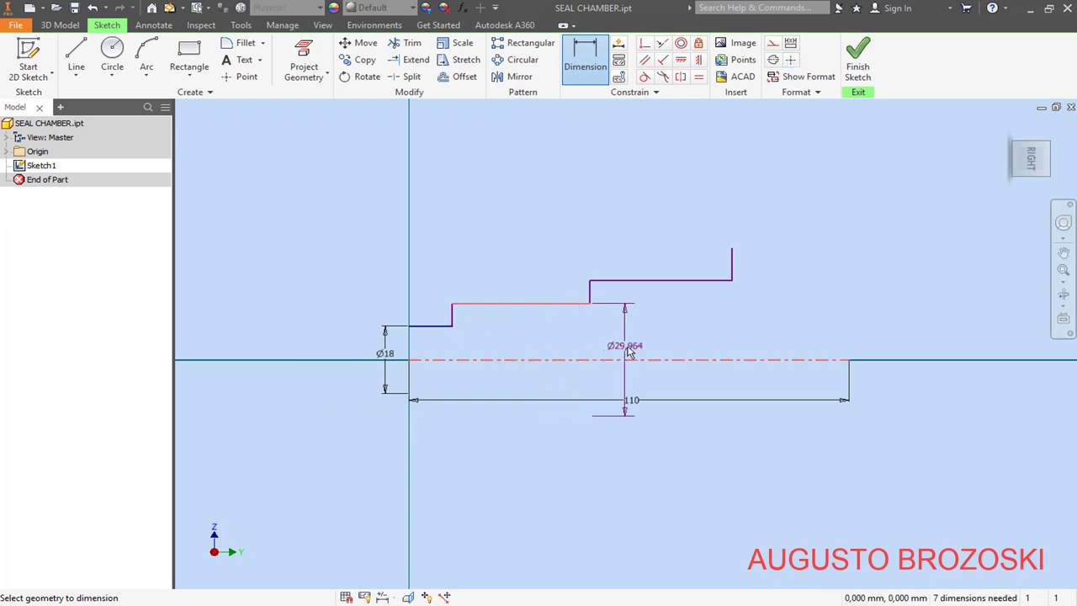
{"action": "left_click", "coordinate": [629, 350]}
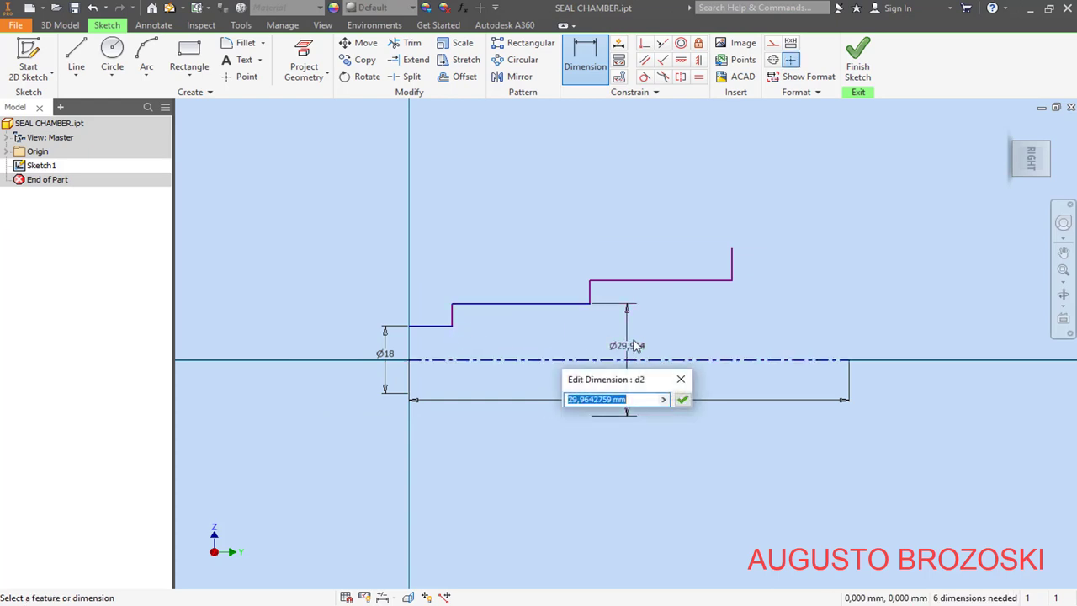
{"action": "type", "text": "24"}
{"action": "key", "text": "Return"}
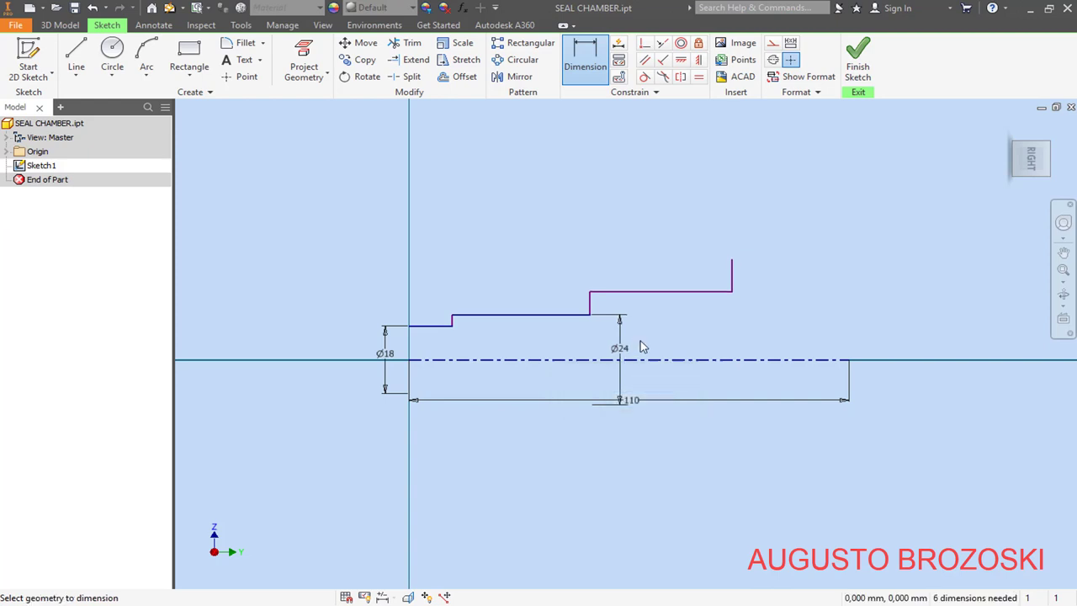
Step: Dimension the last horizontal run from the centerline as a 34 mm diameter, placed beyond the profile's open end
{"action": "left_click", "coordinate": [719, 292]}
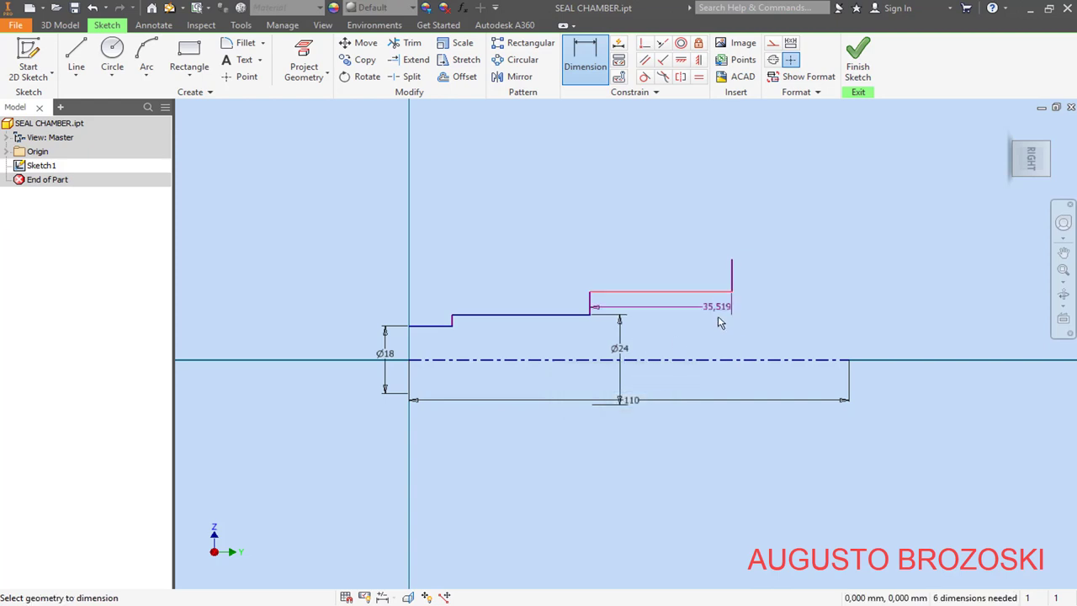
{"action": "left_click", "coordinate": [721, 362]}
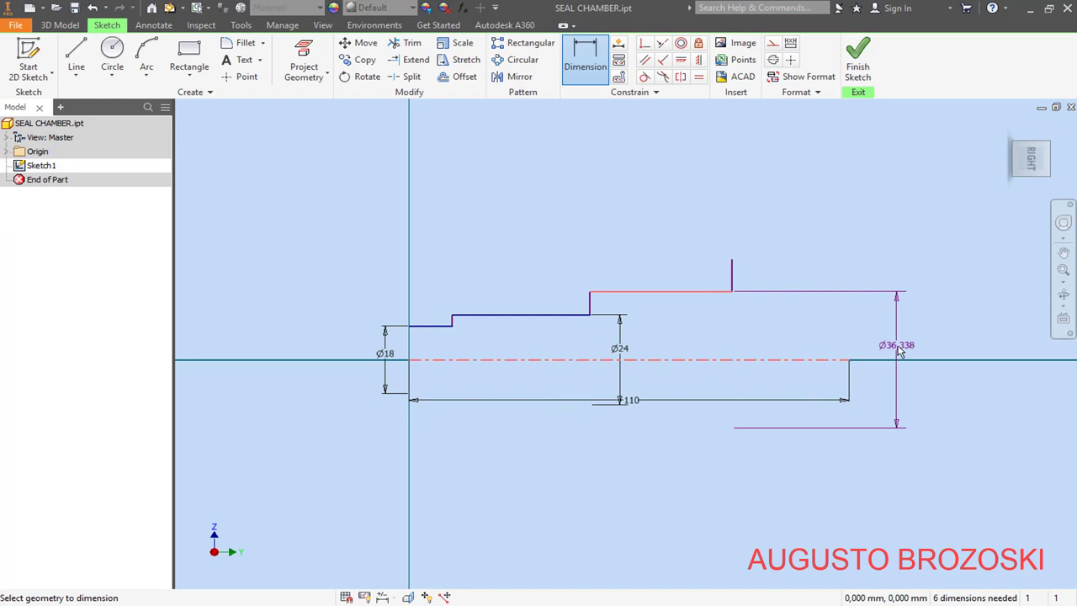
{"action": "left_click", "coordinate": [896, 350]}
{"action": "type", "text": "34"}
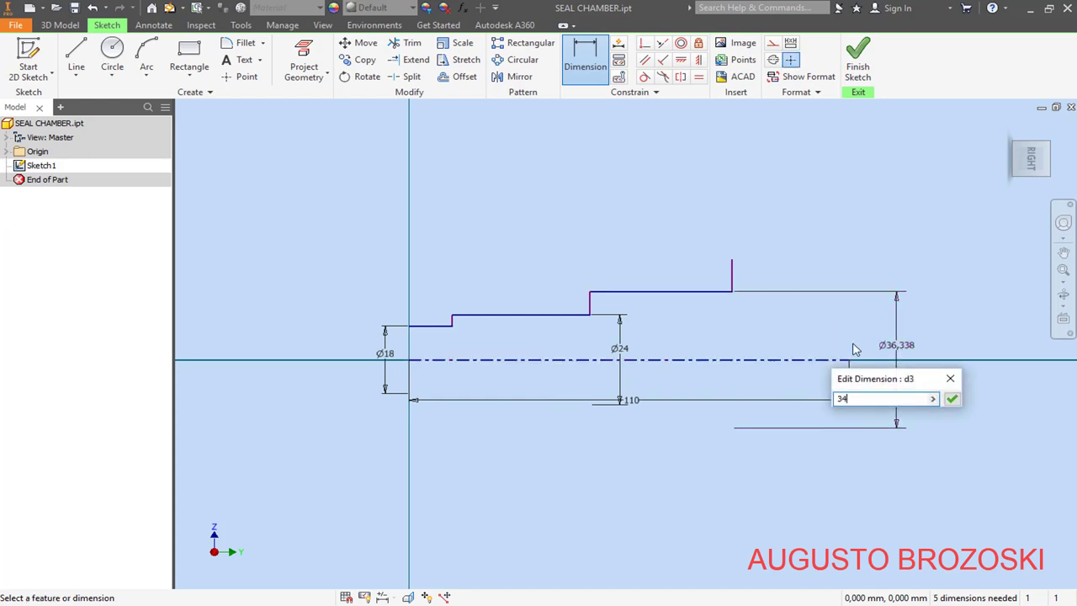
{"action": "key", "text": "Return"}
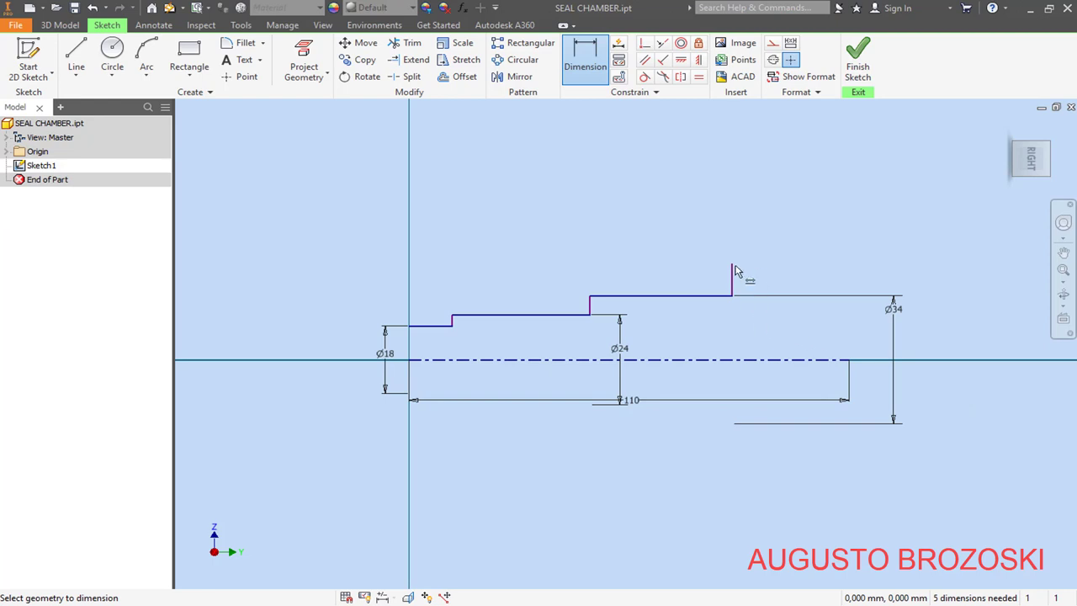
Step: Dimension the upper end of the last riser from the centerline as a 45 mm diameter
{"action": "left_click", "coordinate": [742, 360]}
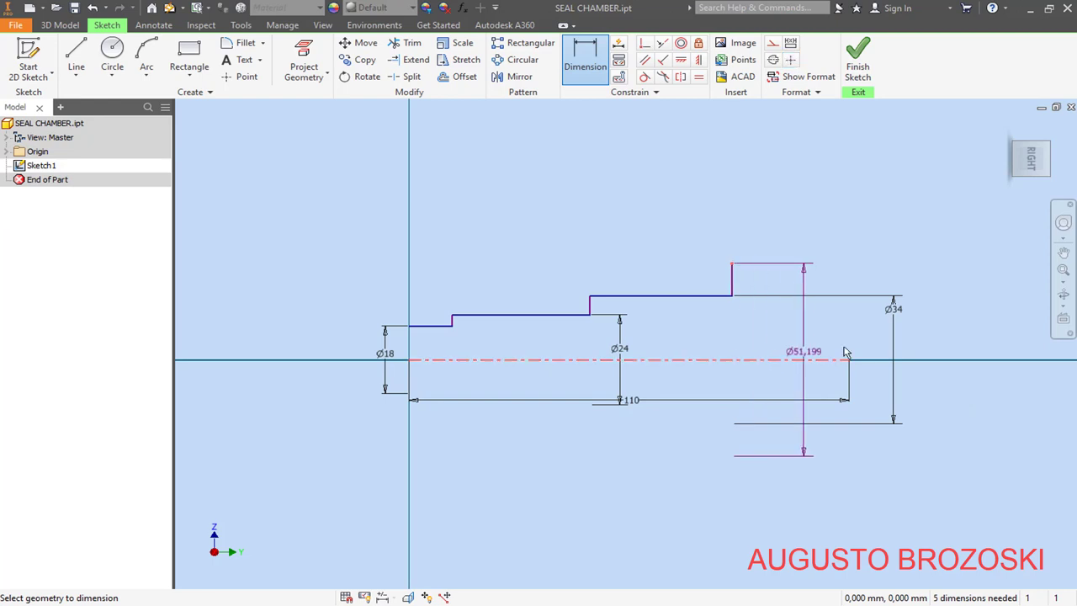
{"action": "left_click", "coordinate": [931, 349]}
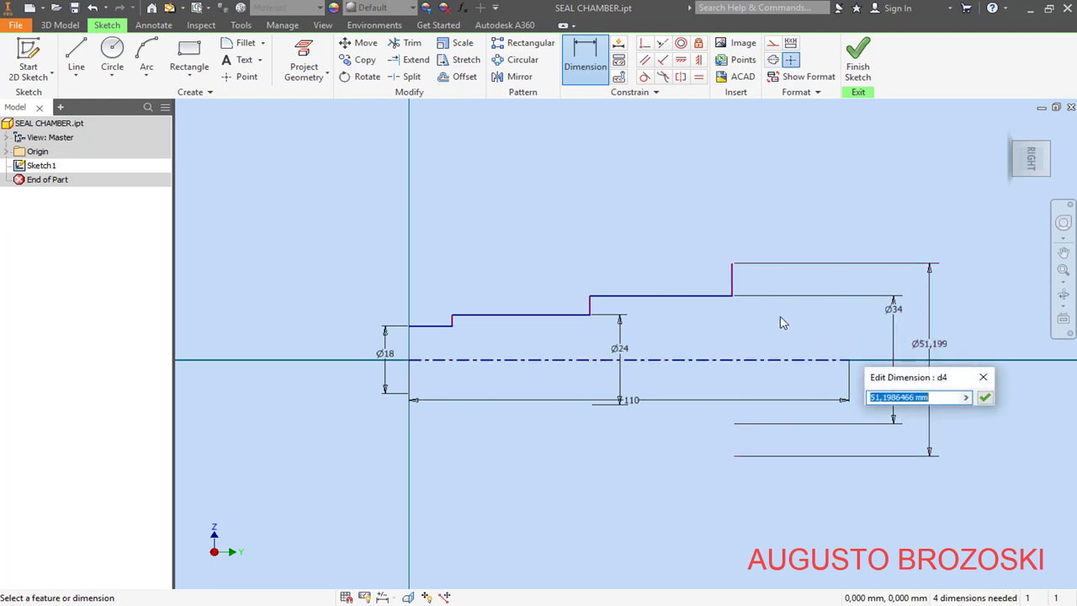
{"action": "type", "text": "45"}
{"action": "key", "text": "Return"}
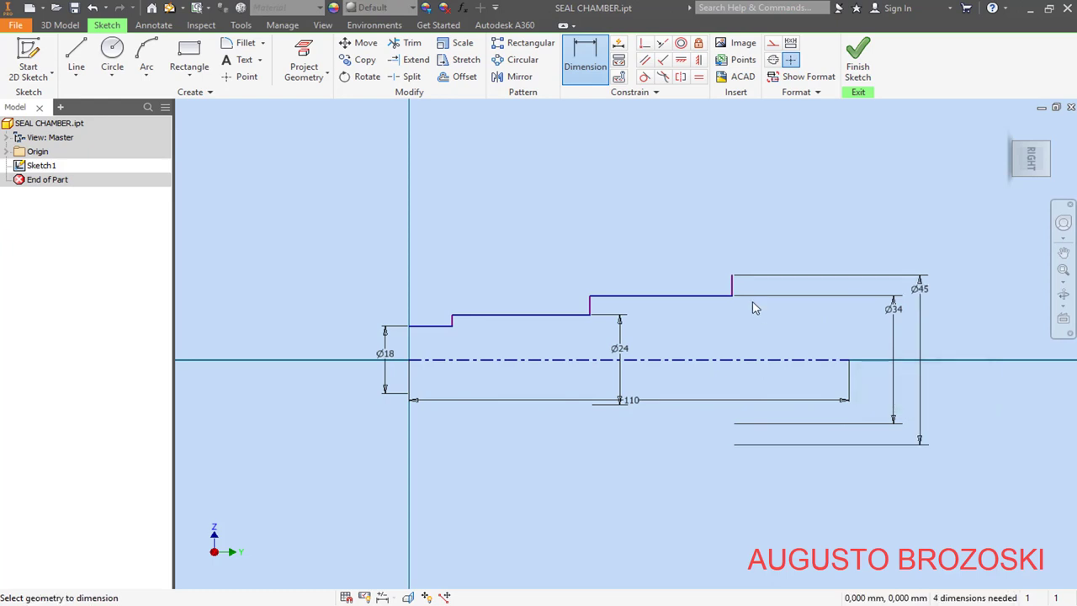
Step: Dimension the length of the first horizontal run as 4 mm, checking the value in the PDF drawing
{"action": "left_click", "coordinate": [430, 332]}
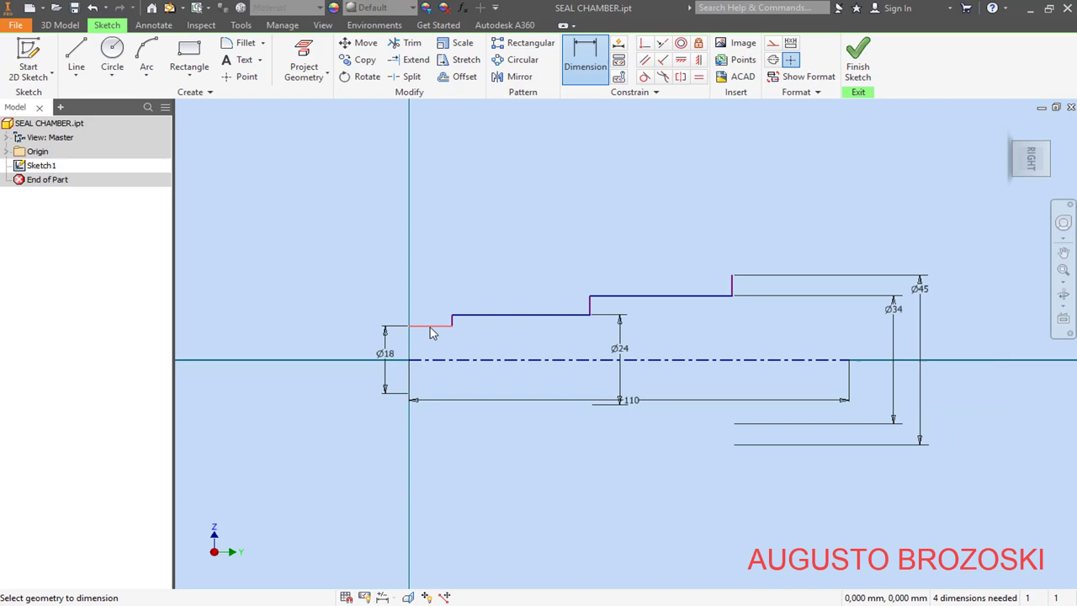
{"action": "left_click", "coordinate": [432, 244]}
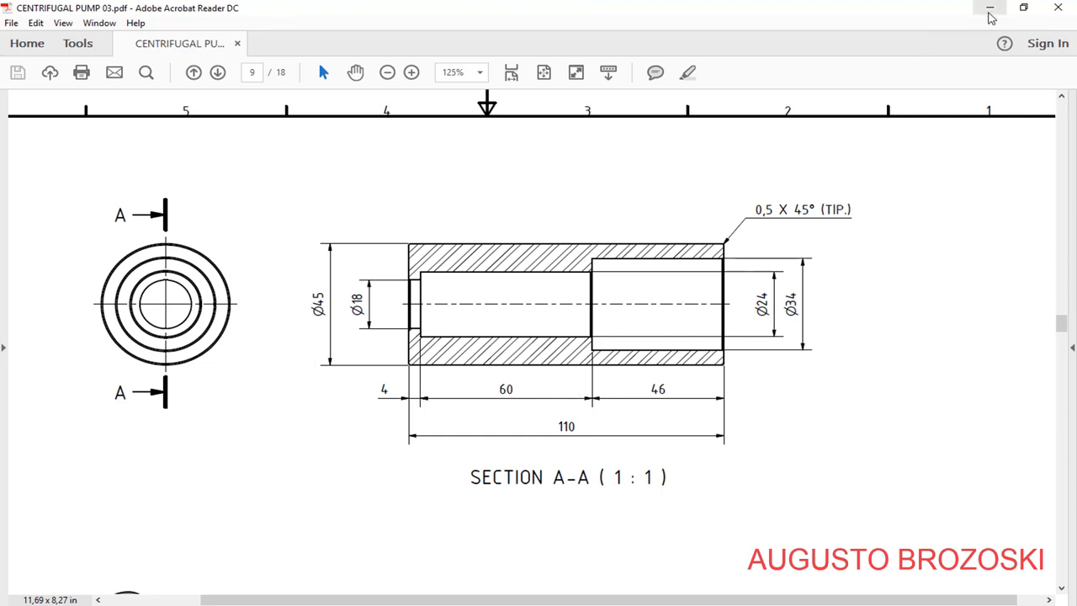
{"action": "left_click", "coordinate": [991, 10]}
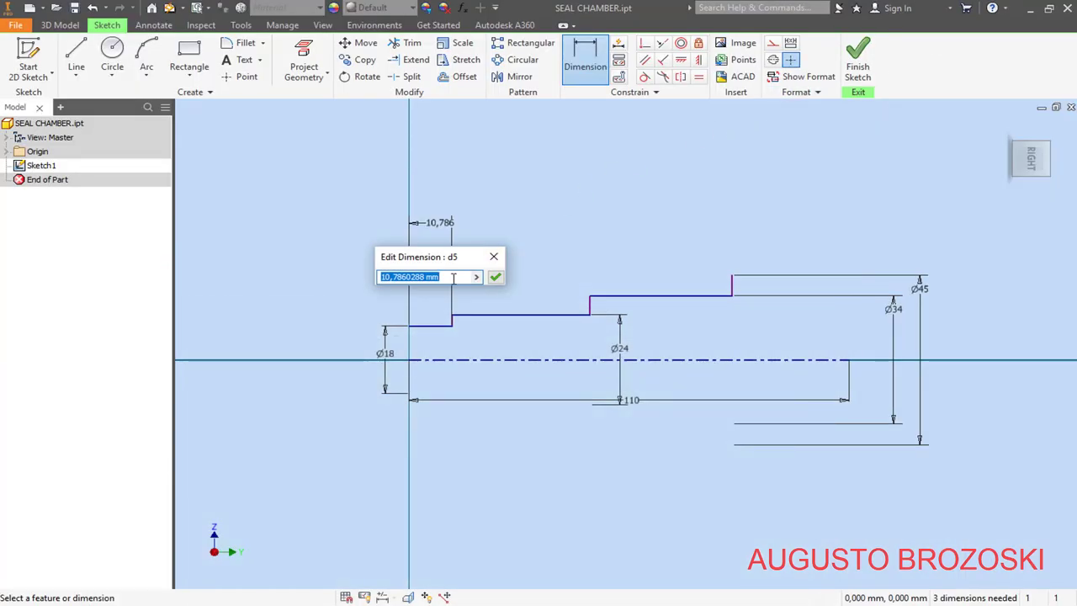
{"action": "type", "text": "4"}
{"action": "key", "text": "Return"}
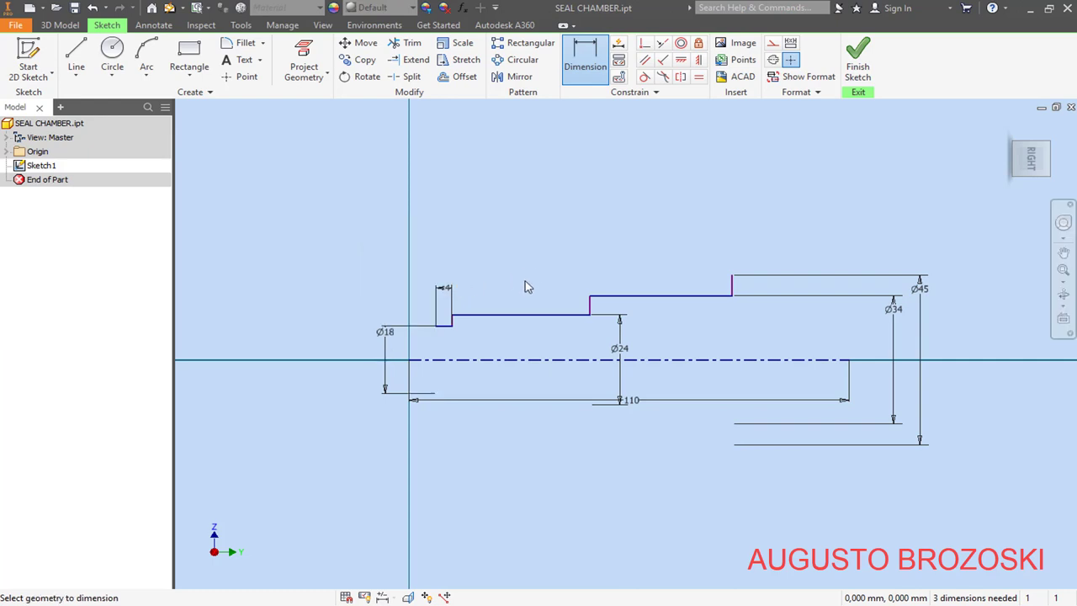
Step: Dimension the length of the middle horizontal run as 60 mm, placed above the profile
{"action": "left_click", "coordinate": [517, 314]}
{"action": "left_click", "coordinate": [538, 253]}
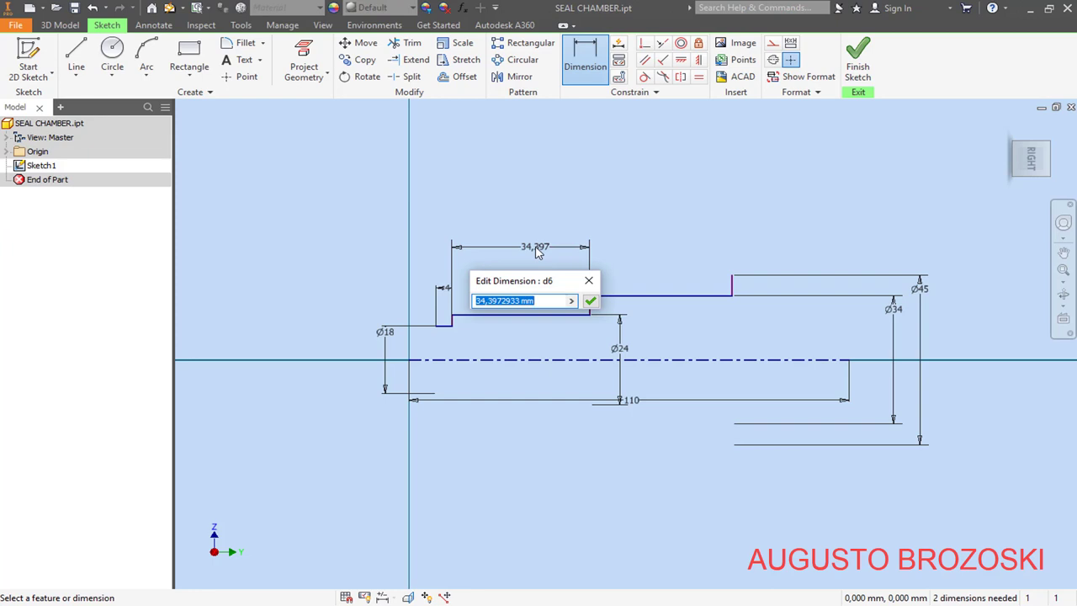
{"action": "type", "text": "60"}
{"action": "key", "text": "Return"}
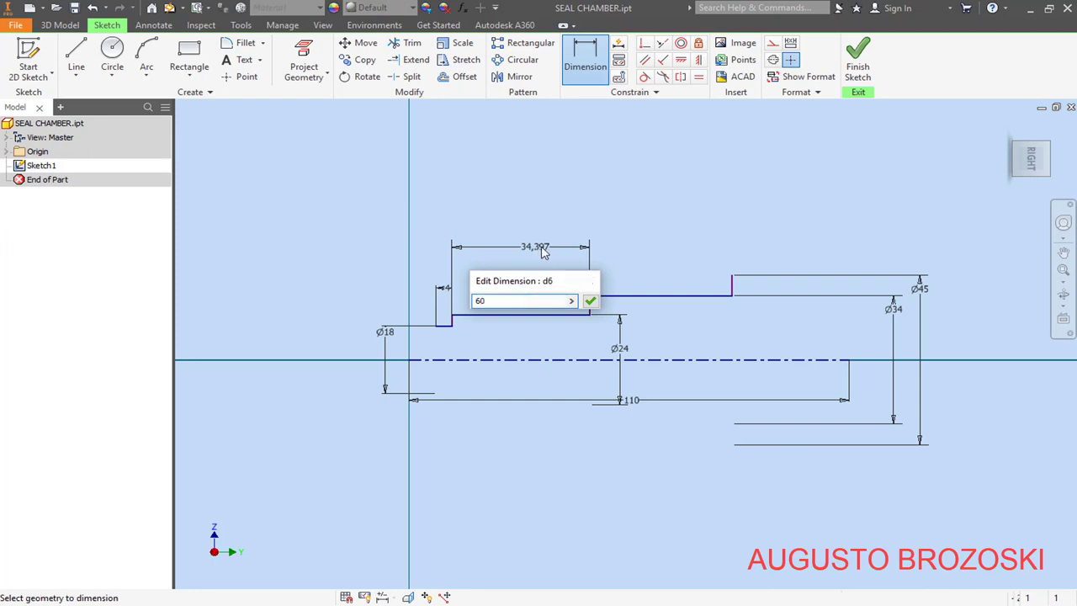
Step: Align the start point of the Ø18 run vertically with the origin using a vertical constraint
{"action": "left_click", "coordinate": [697, 64]}
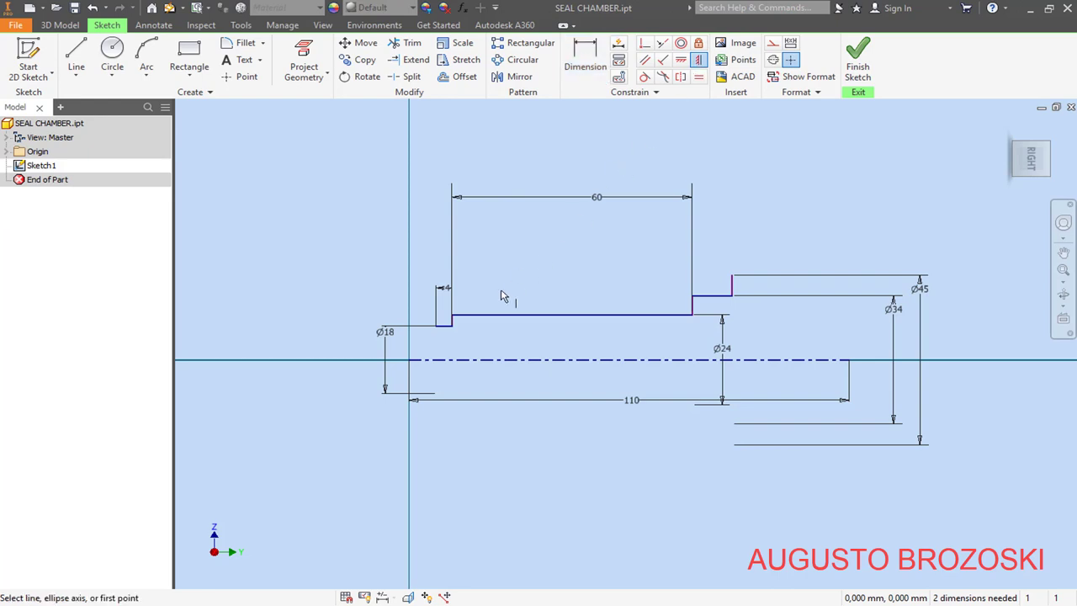
{"action": "scroll", "coordinate": [415, 358], "scroll_direction": "down", "scroll_amount": 5}
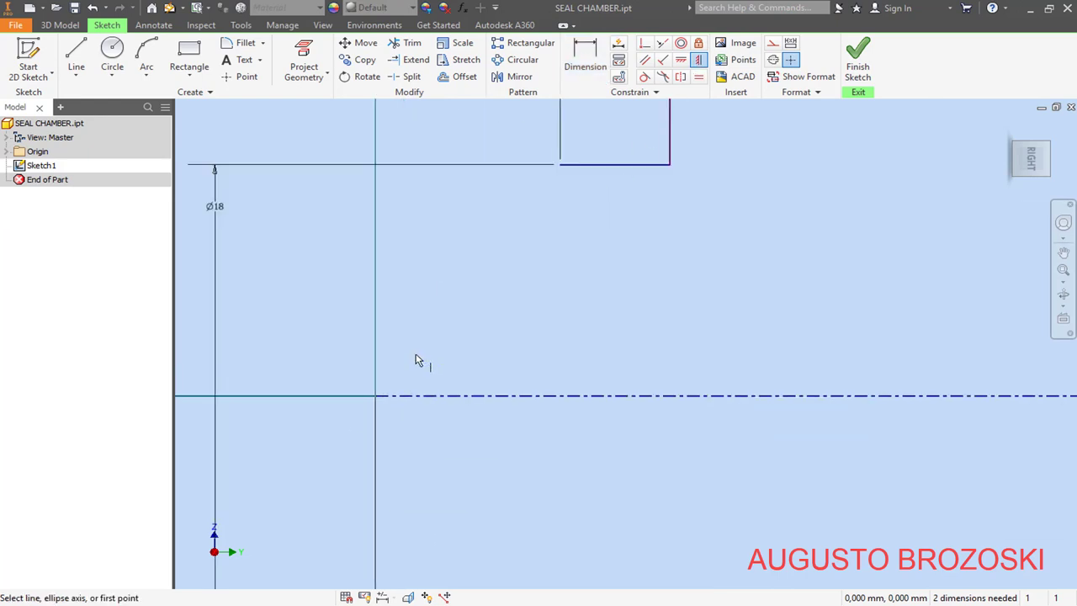
{"action": "left_click", "coordinate": [560, 165]}
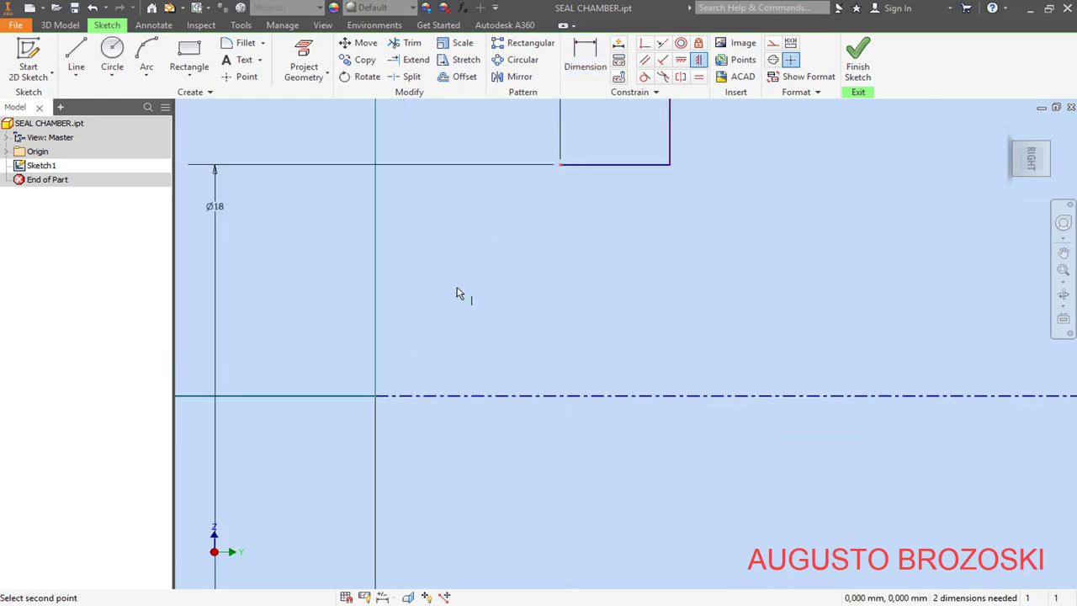
{"action": "left_click", "coordinate": [377, 399]}
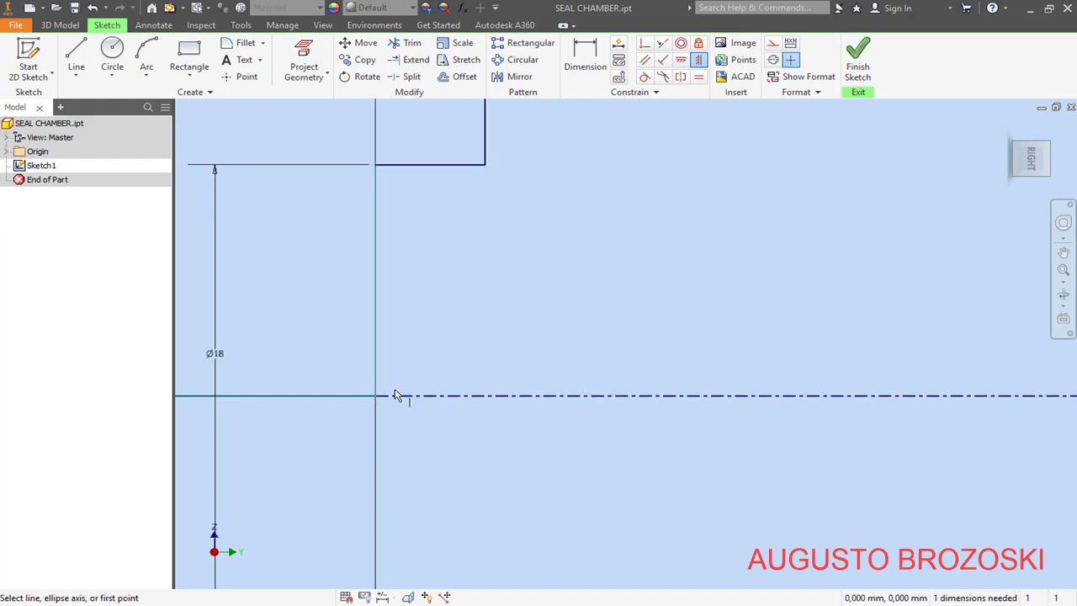
Step: Align the end of the Ø34 run vertically with the far endpoint of the 110 mm centerline
{"action": "scroll", "coordinate": [397, 392], "scroll_direction": "up", "scroll_amount": 2}
{"action": "scroll", "coordinate": [400, 347], "scroll_direction": "up", "scroll_amount": 2}
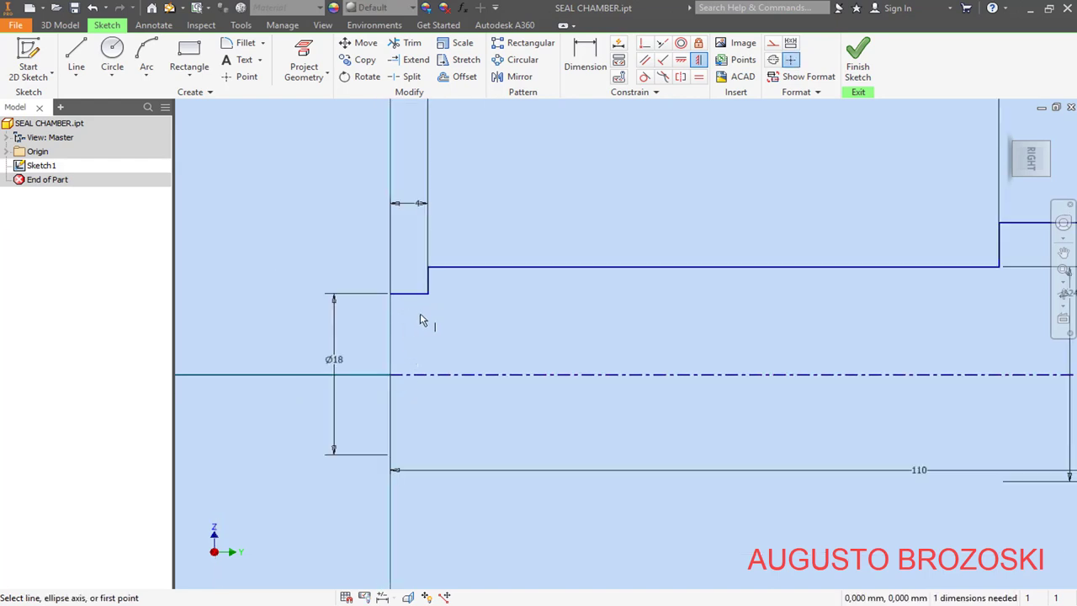
{"action": "scroll", "coordinate": [422, 320], "scroll_direction": "up", "scroll_amount": 1}
{"action": "scroll", "coordinate": [480, 320], "scroll_direction": "up", "scroll_amount": 1}
{"action": "scroll", "coordinate": [778, 334], "scroll_direction": "down", "scroll_amount": 2}
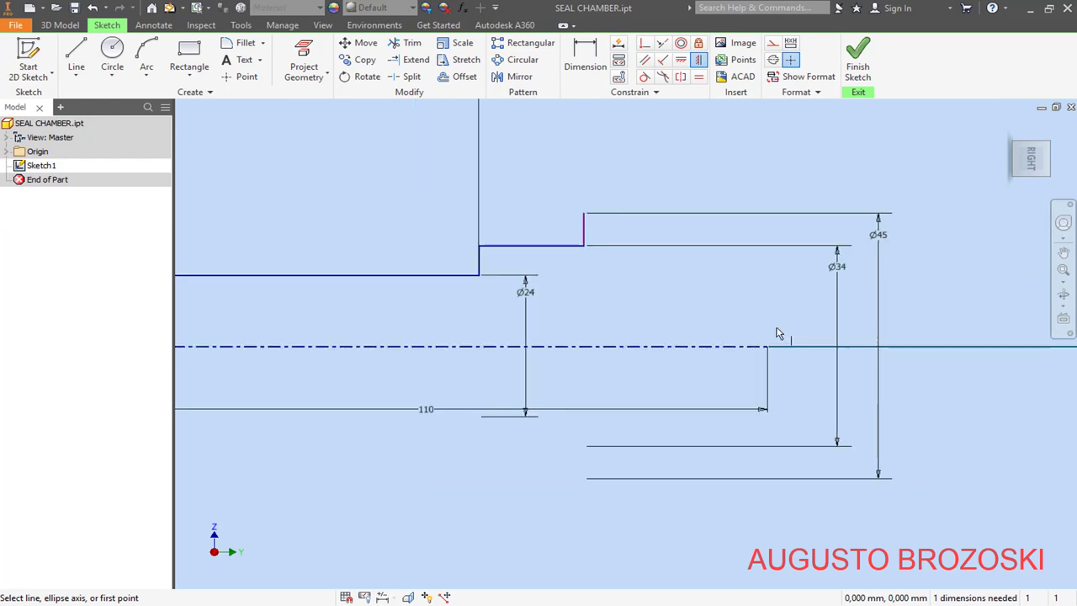
{"action": "left_click", "coordinate": [585, 246]}
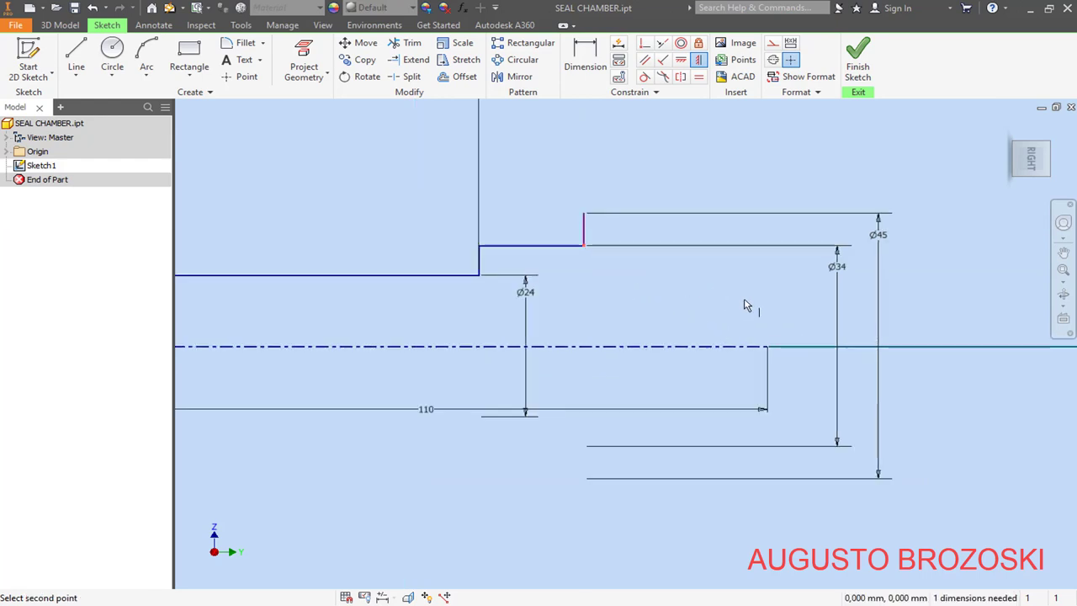
{"action": "left_click", "coordinate": [768, 347]}
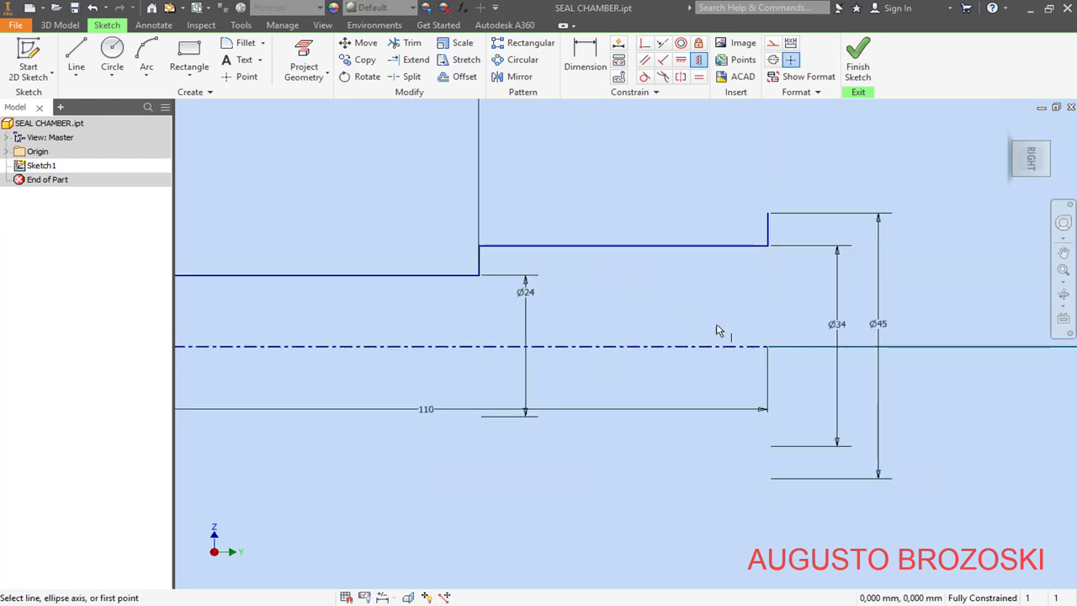
Step: Close the profile with a horizontal line from the Ø45 edge back above the origin and a vertical line down to the Ø18 run's start
{"action": "scroll", "coordinate": [723, 328], "scroll_direction": "up", "scroll_amount": 2}
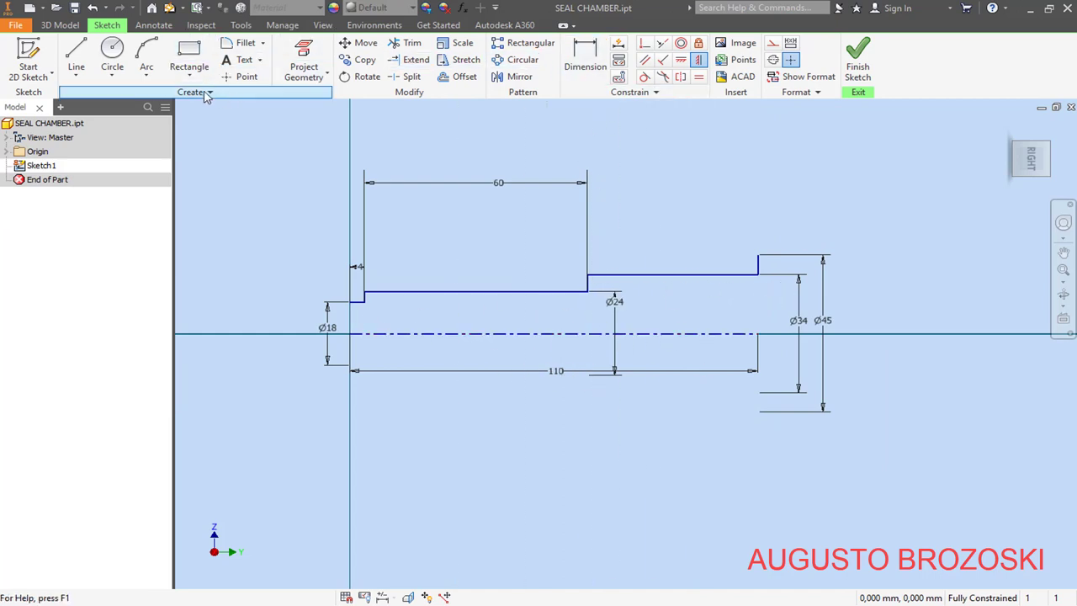
{"action": "left_click", "coordinate": [76, 54]}
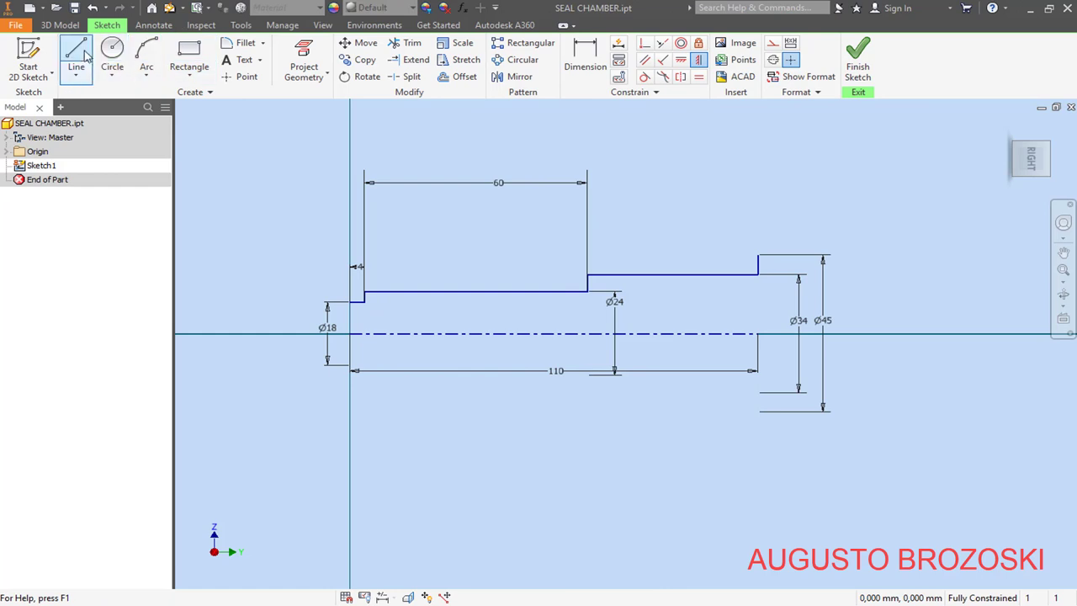
{"action": "left_click", "coordinate": [758, 255]}
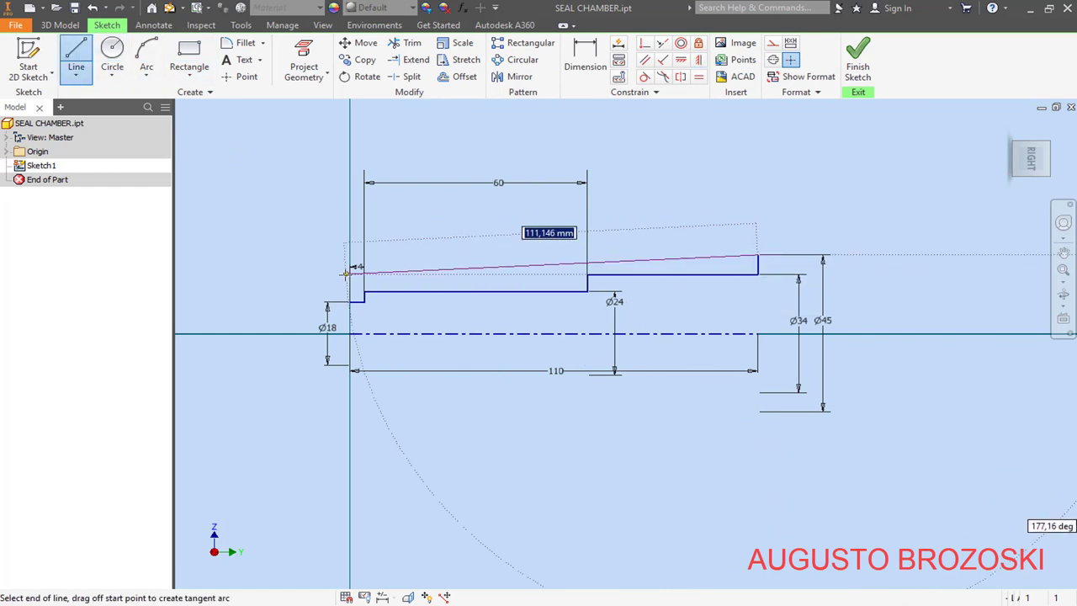
{"action": "scroll", "coordinate": [346, 271], "scroll_direction": "up", "scroll_amount": 5}
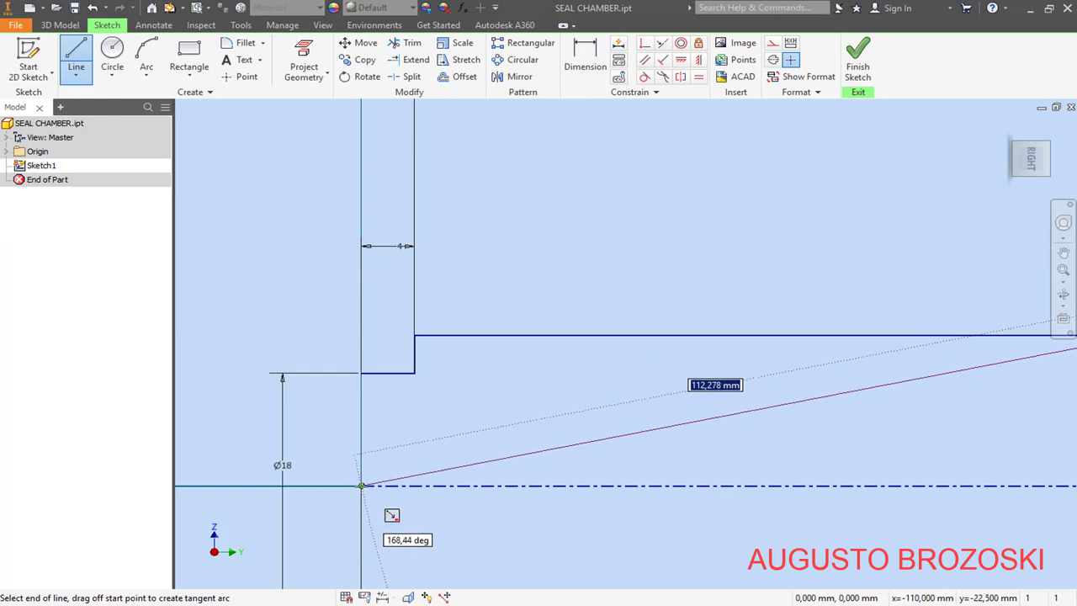
{"action": "left_click", "coordinate": [361, 203]}
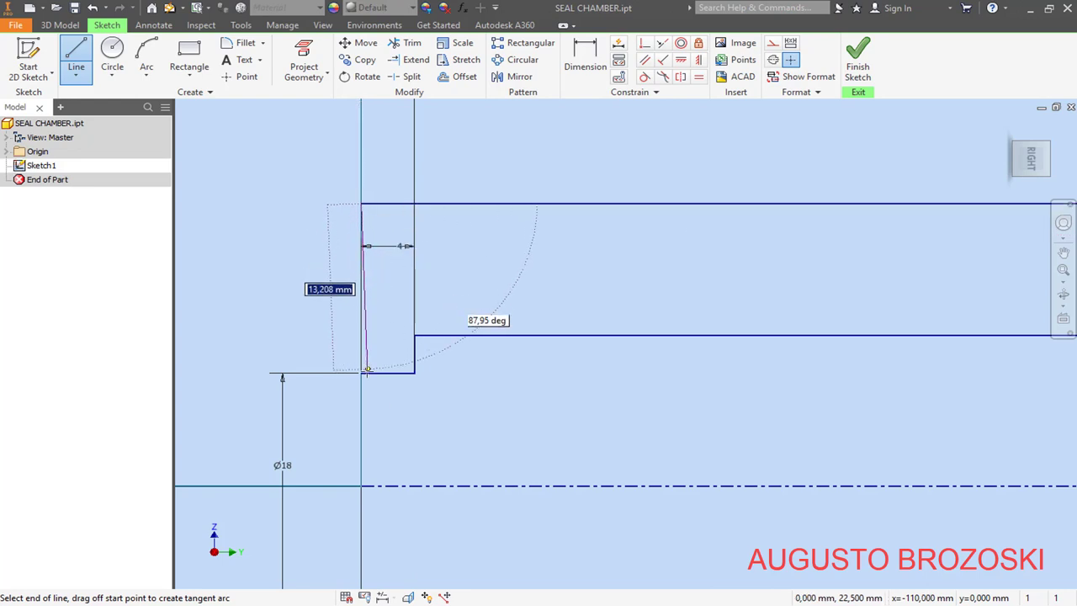
{"action": "left_click", "coordinate": [361, 372]}
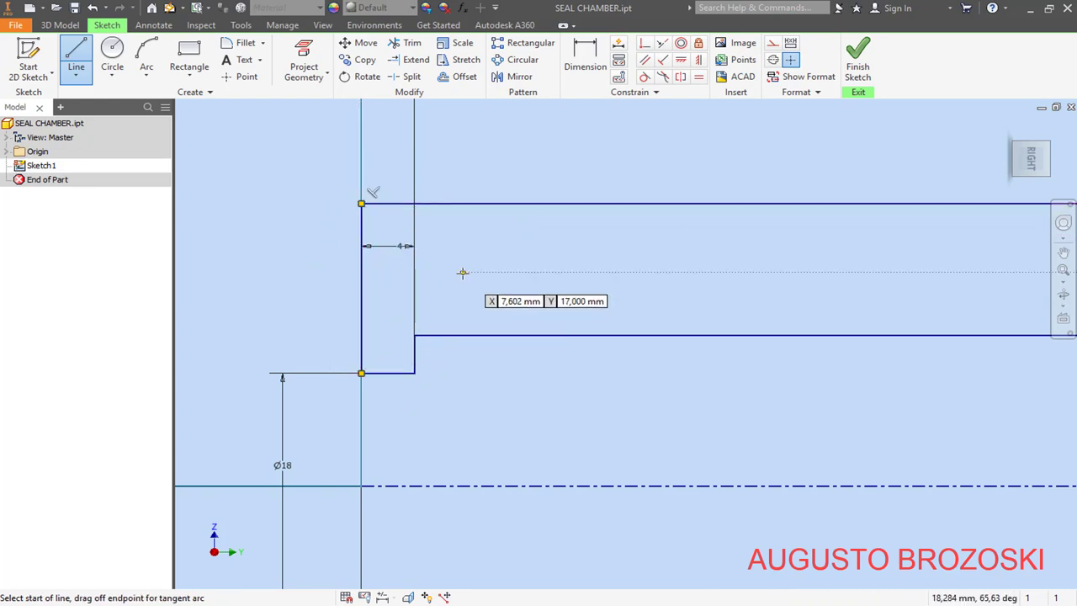
{"action": "scroll", "coordinate": [427, 303], "scroll_direction": "down", "scroll_amount": 6}
{"action": "key", "text": "Escape"}
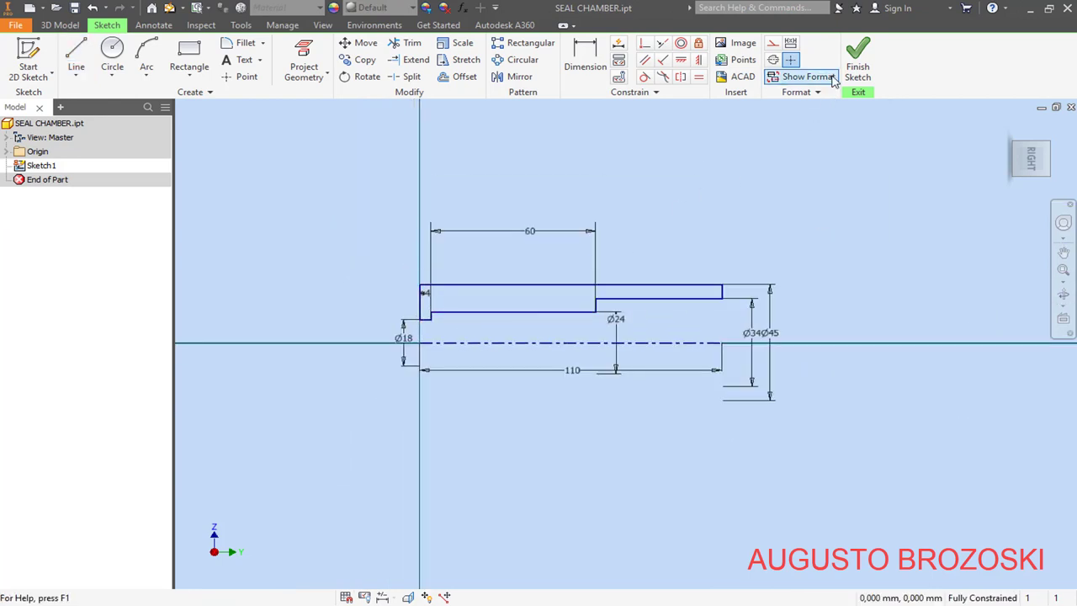
Step: Finish the sketch, revolve the closed profile fully around the centerline as a solid, and save the part
{"action": "left_click", "coordinate": [855, 55]}
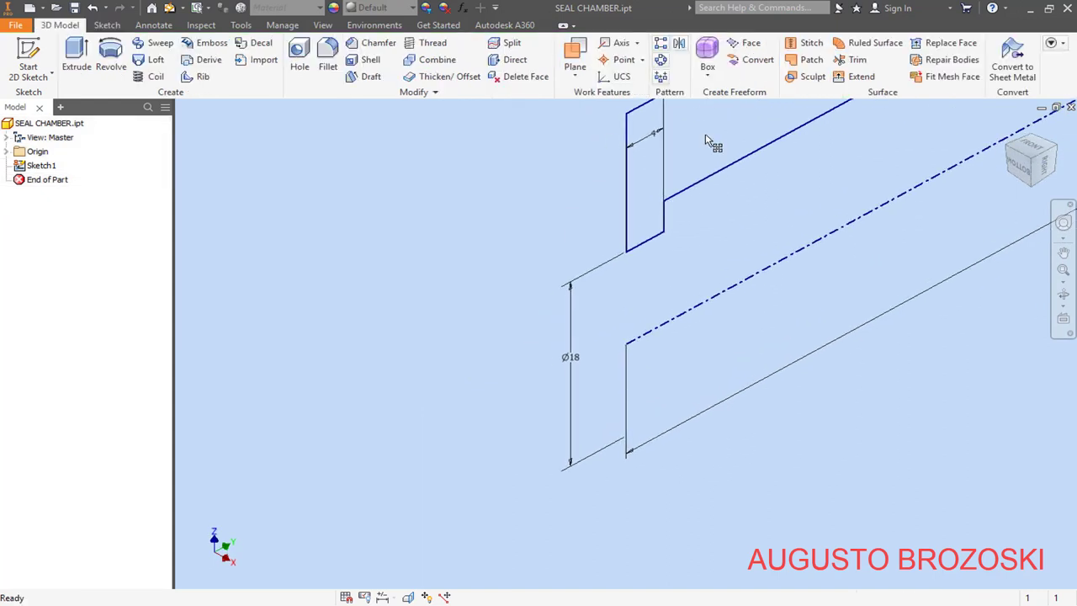
{"action": "left_click", "coordinate": [1012, 128]}
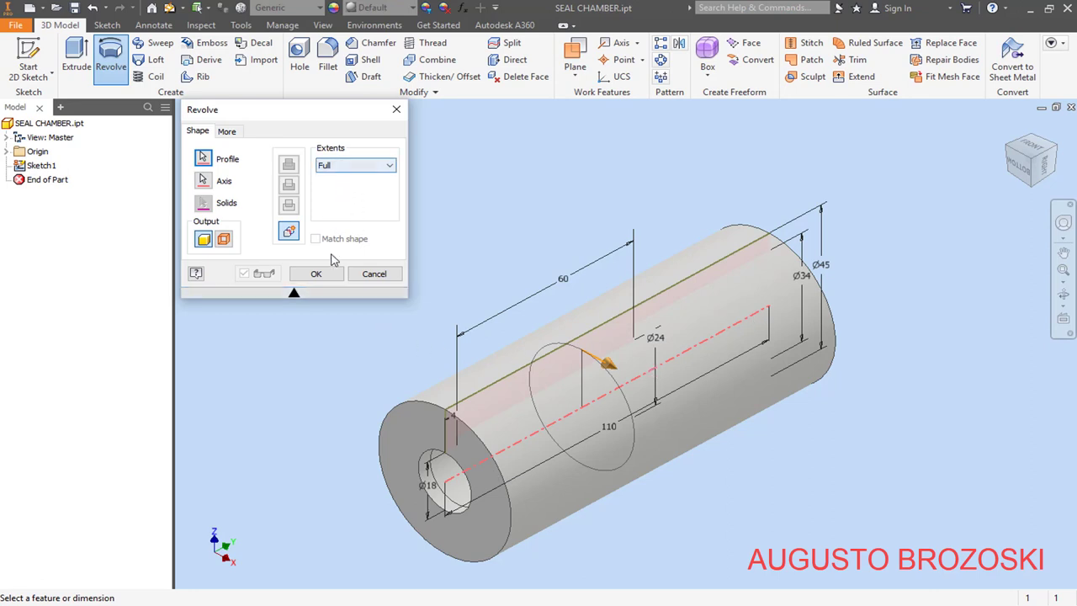
{"action": "left_click", "coordinate": [328, 275]}
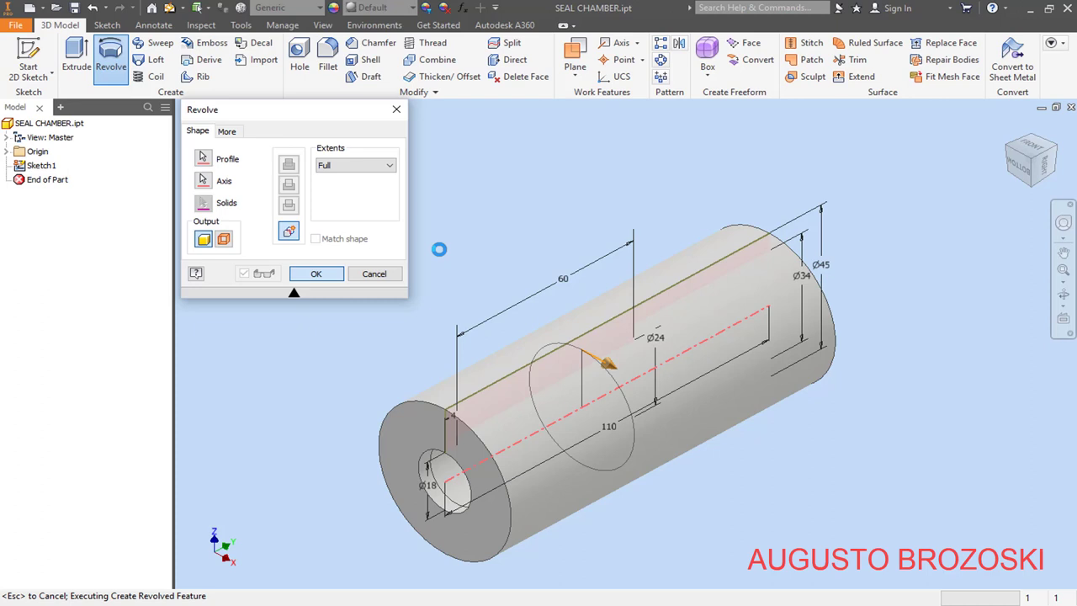
{"action": "left_click", "coordinate": [1007, 132]}
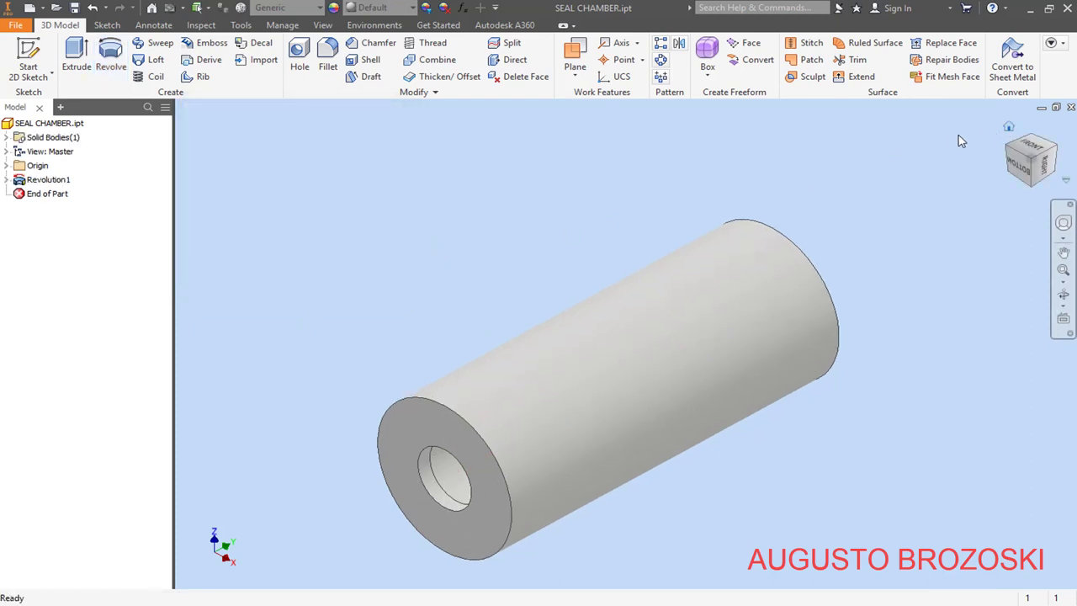
{"action": "left_click", "coordinate": [73, 9]}
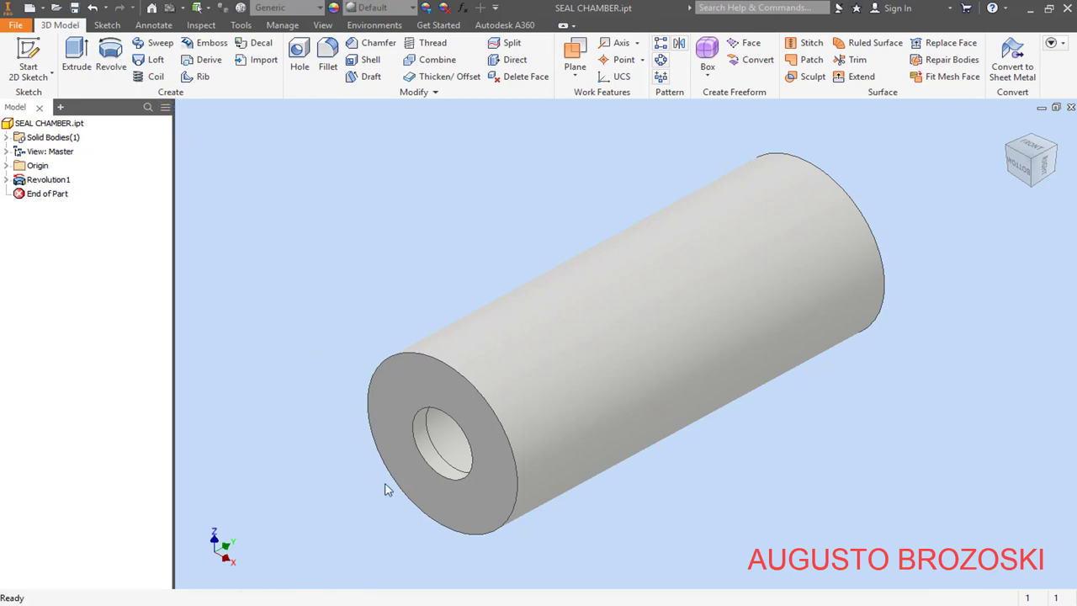
Step: Set up a 0.5 mm chamfer per the PDF drawing on both outer end edges and both edges of the Ø18 bore
{"action": "key", "text": "alt+Tab"}
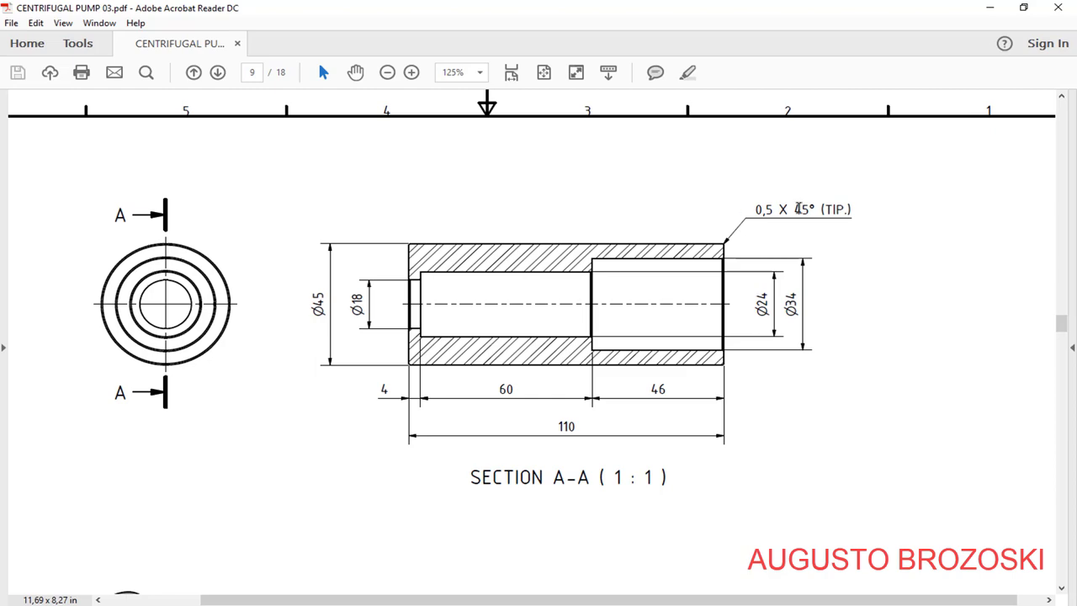
{"action": "left_click", "coordinate": [989, 8]}
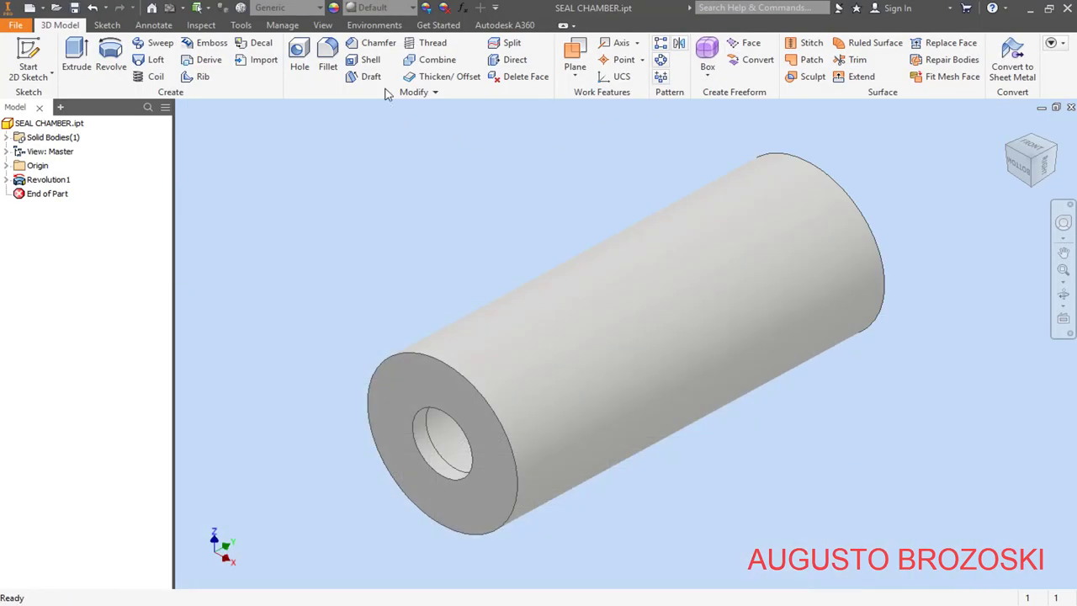
{"action": "left_click", "coordinate": [380, 49]}
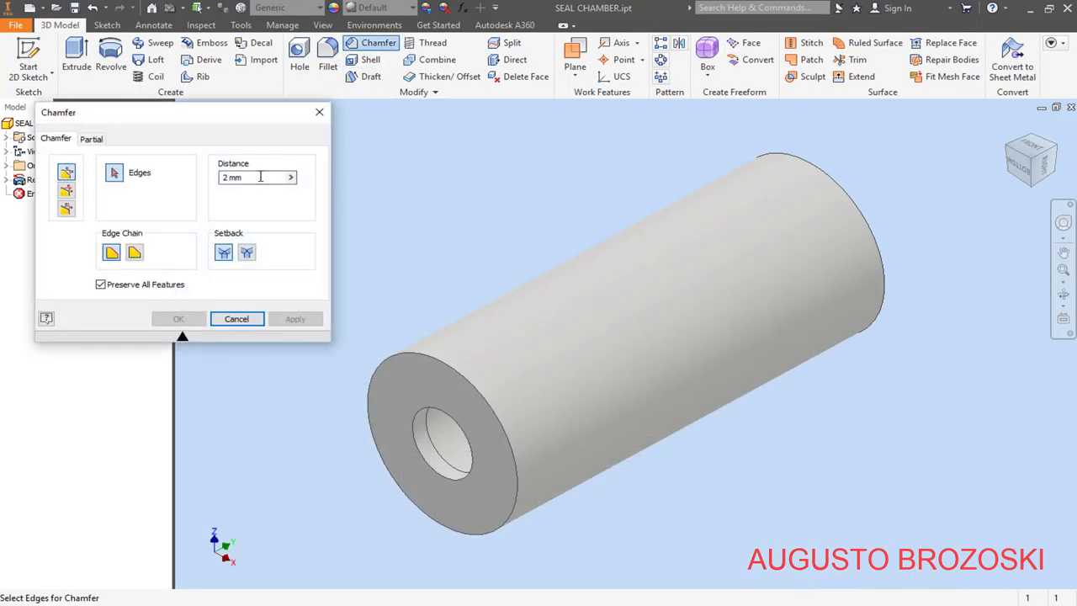
{"action": "type", "text": "0,5"}
{"action": "left_click", "coordinate": [371, 371]}
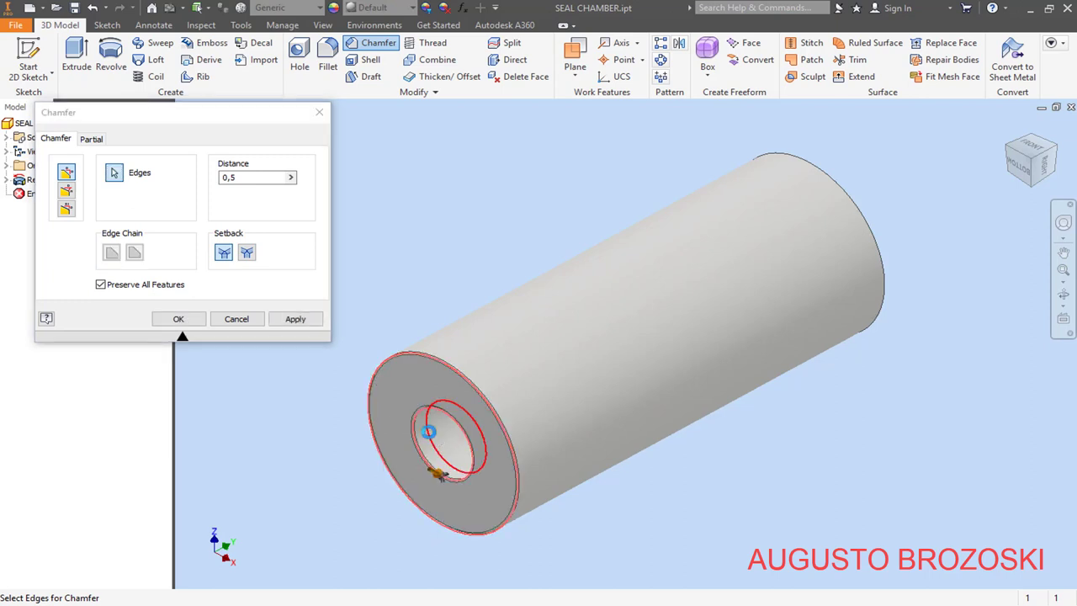
{"action": "left_click", "coordinate": [431, 430]}
{"action": "left_click", "coordinate": [853, 204]}
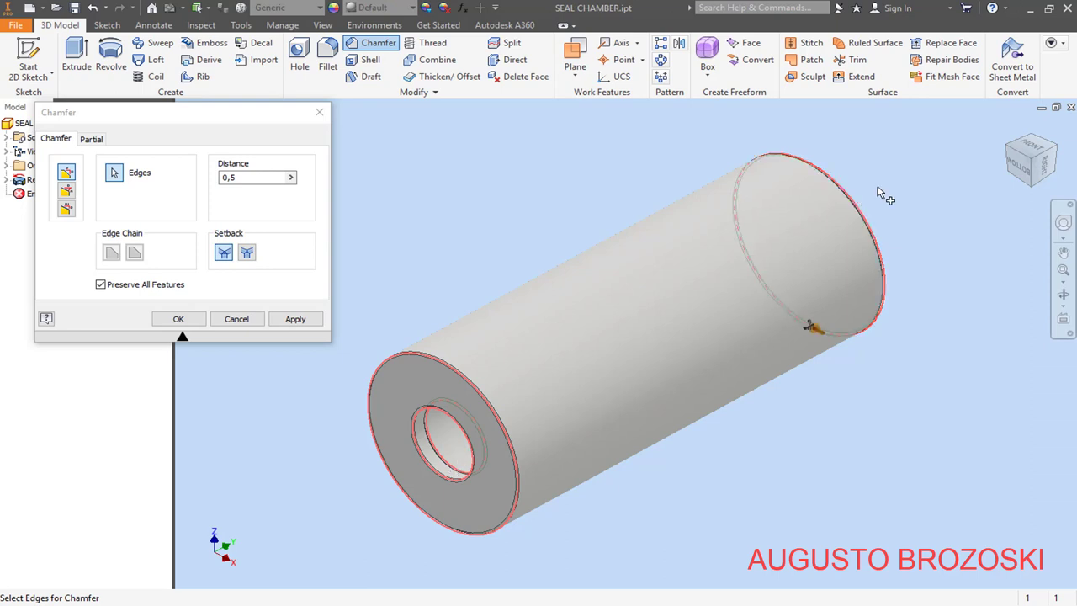
Step: Using the Wireframe visual style, add both shoulder edges between the Ø24 and Ø34 bores and the Ø34 mouth edge to the chamfer
{"action": "left_click", "coordinate": [1067, 160]}
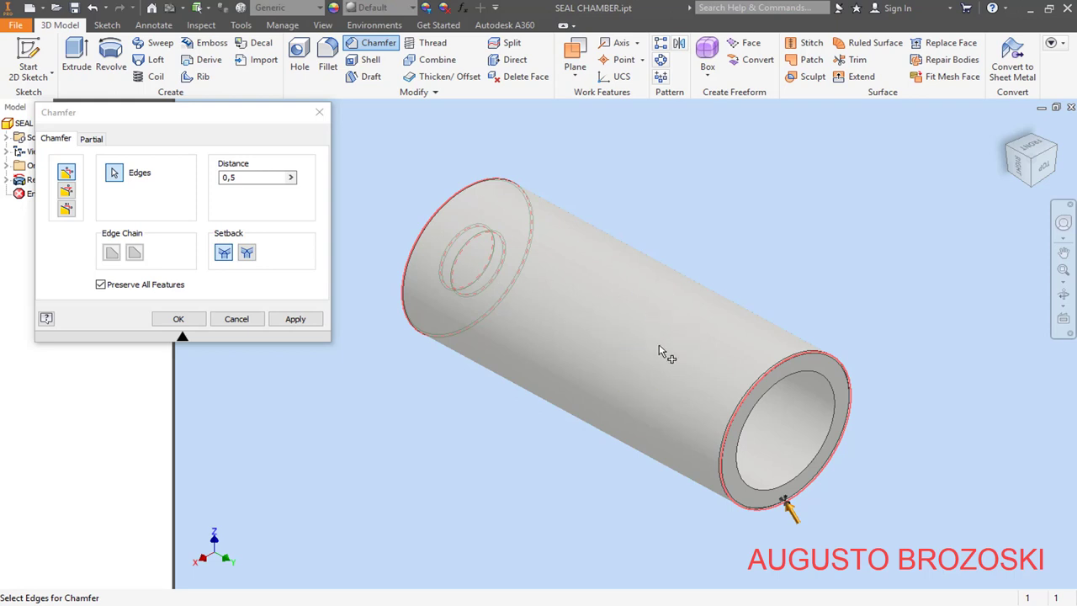
{"action": "left_click", "coordinate": [321, 25]}
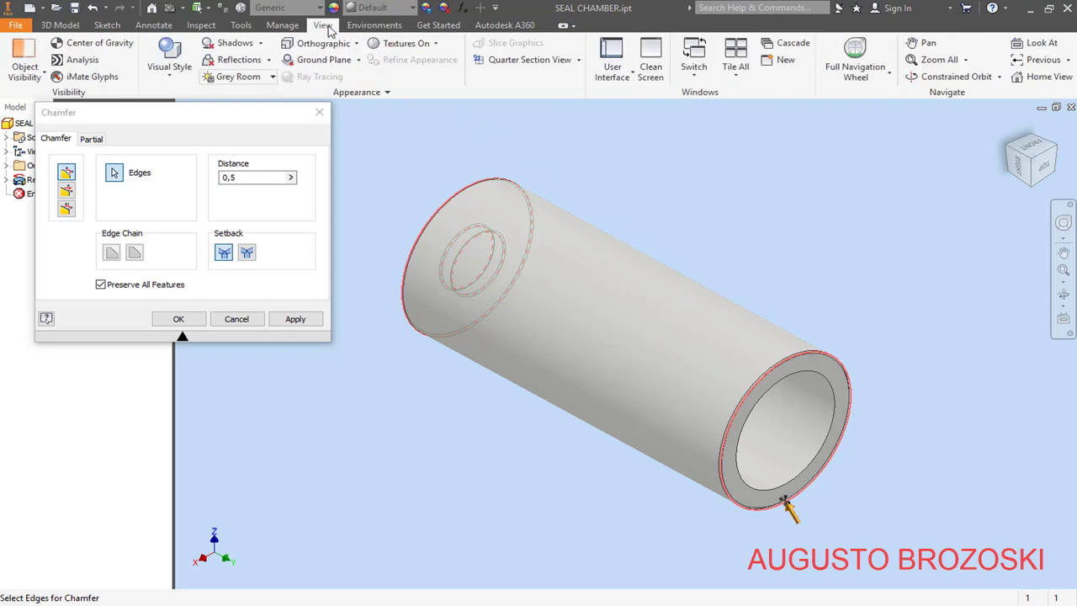
{"action": "left_click", "coordinate": [184, 64]}
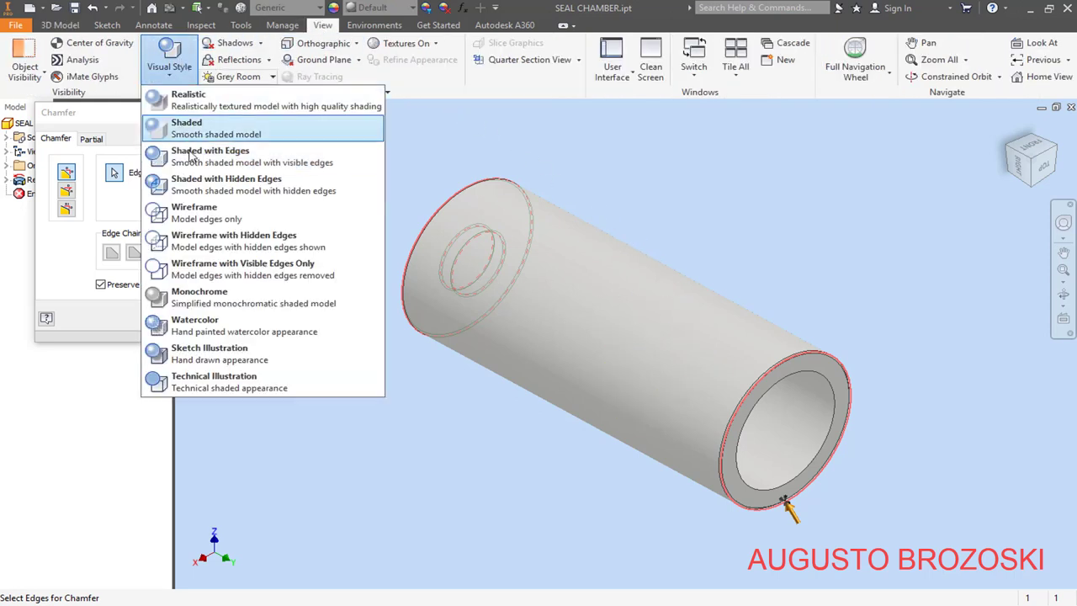
{"action": "left_click", "coordinate": [202, 212]}
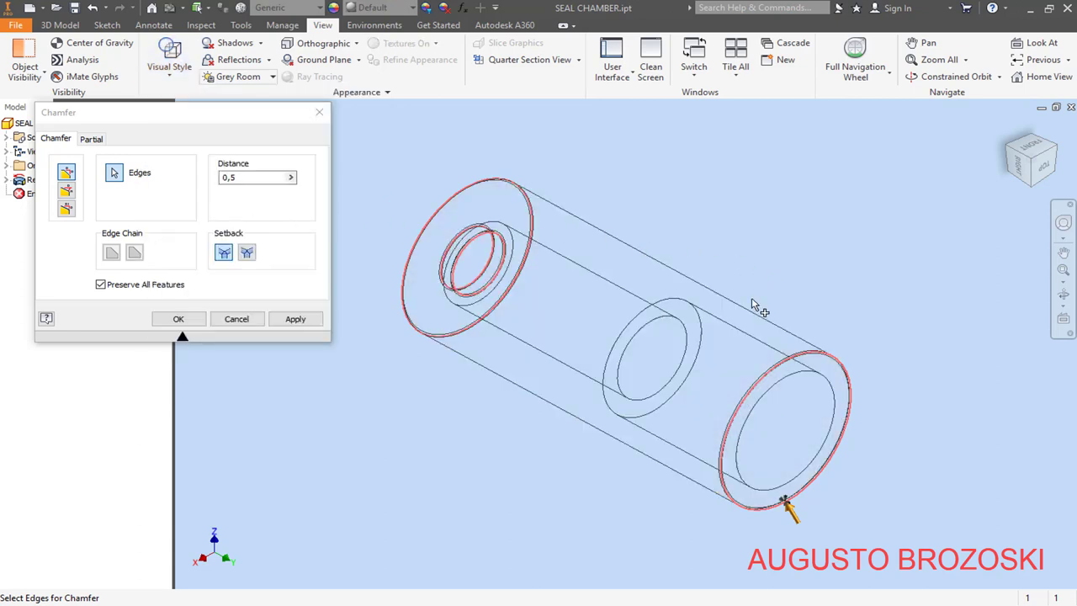
{"action": "left_click", "coordinate": [688, 315]}
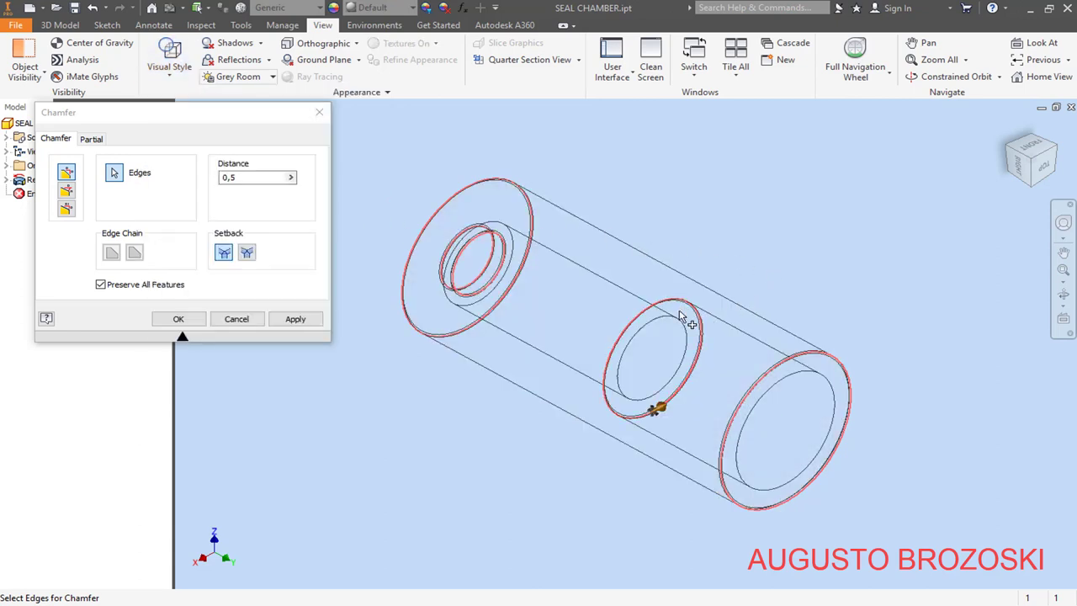
{"action": "left_click", "coordinate": [680, 323]}
{"action": "scroll", "coordinate": [542, 286], "scroll_direction": "up", "scroll_amount": 3}
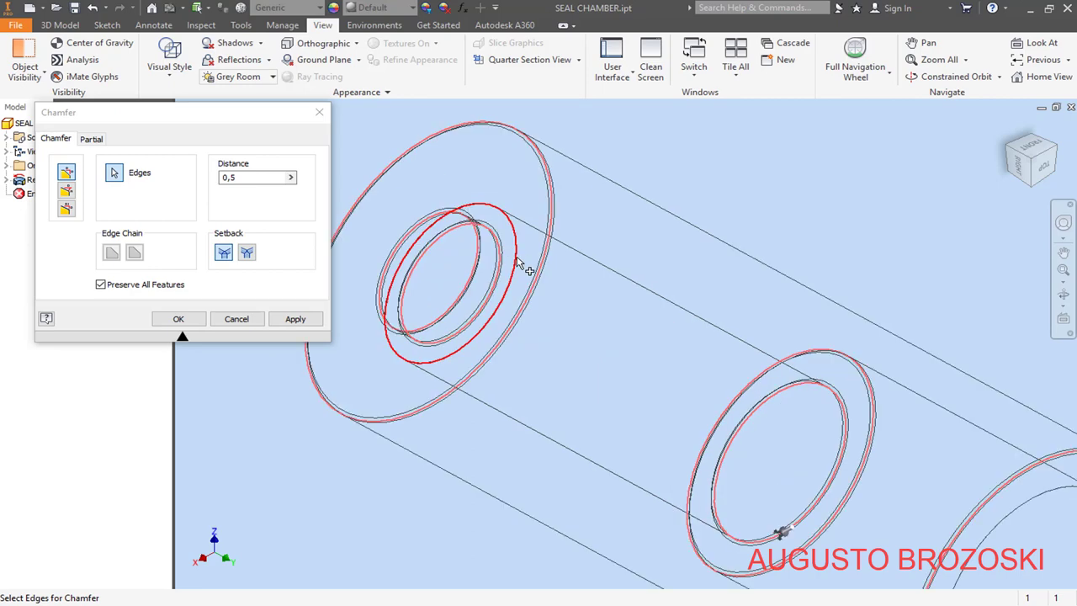
{"action": "scroll", "coordinate": [604, 286], "scroll_direction": "down", "scroll_amount": 4}
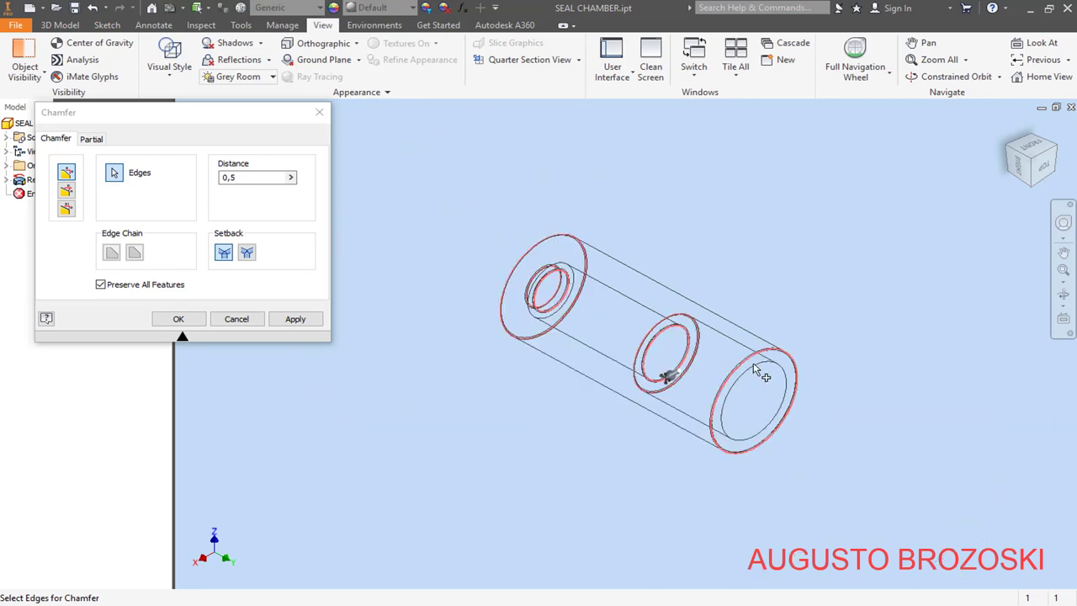
{"action": "scroll", "coordinate": [800, 370], "scroll_direction": "up", "scroll_amount": 3}
{"action": "left_click", "coordinate": [806, 361]}
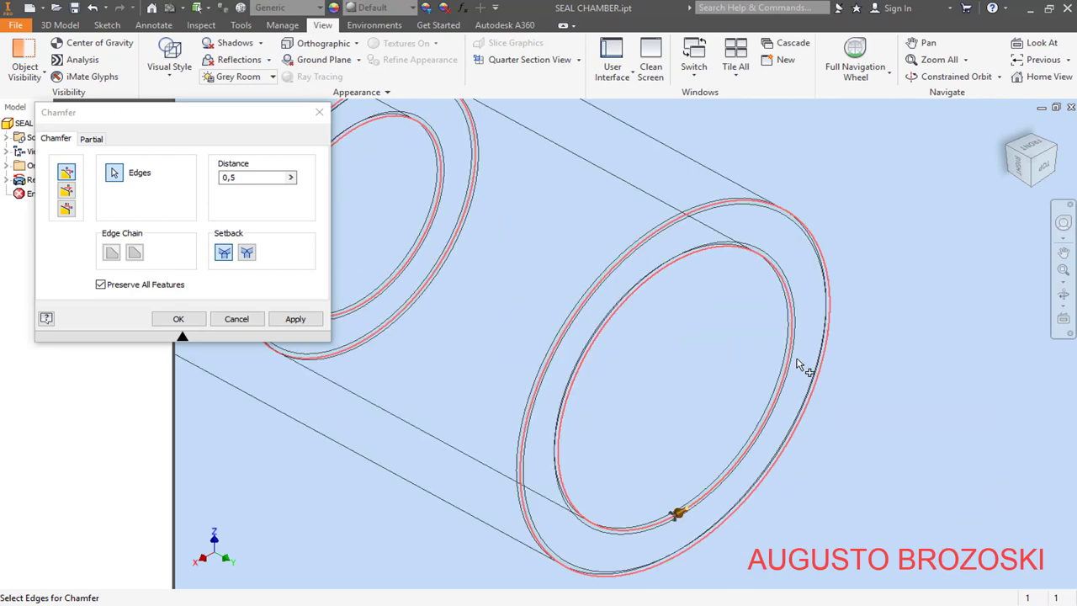
Step: Restore the Shaded with Edges visual style and create the 0.5 mm chamfer on the selected edges
{"action": "scroll", "coordinate": [740, 345], "scroll_direction": "down", "scroll_amount": 3}
{"action": "left_click", "coordinate": [172, 65]}
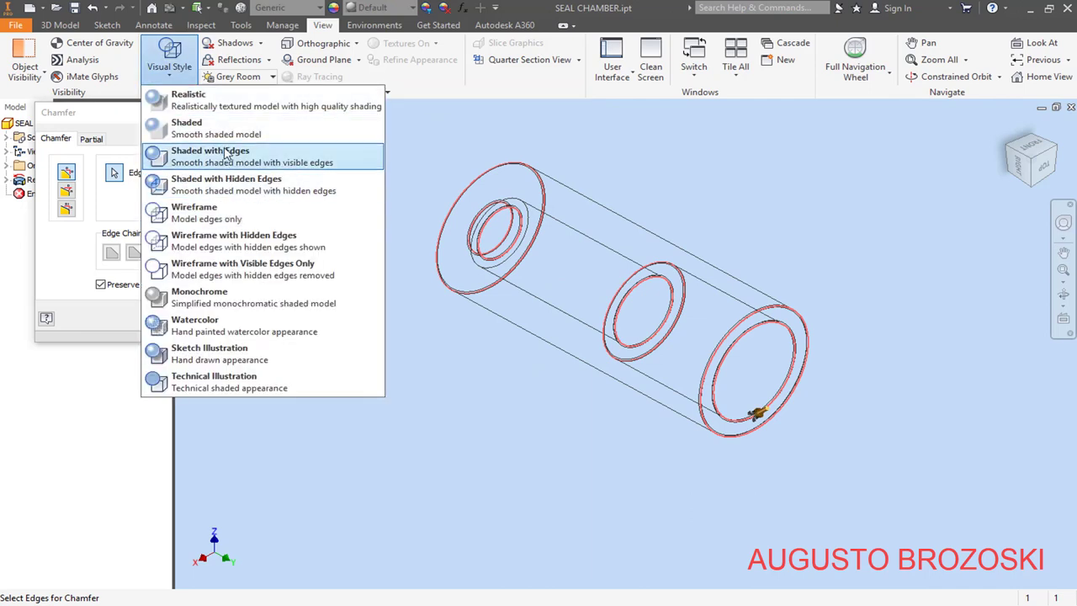
{"action": "left_click", "coordinate": [226, 157]}
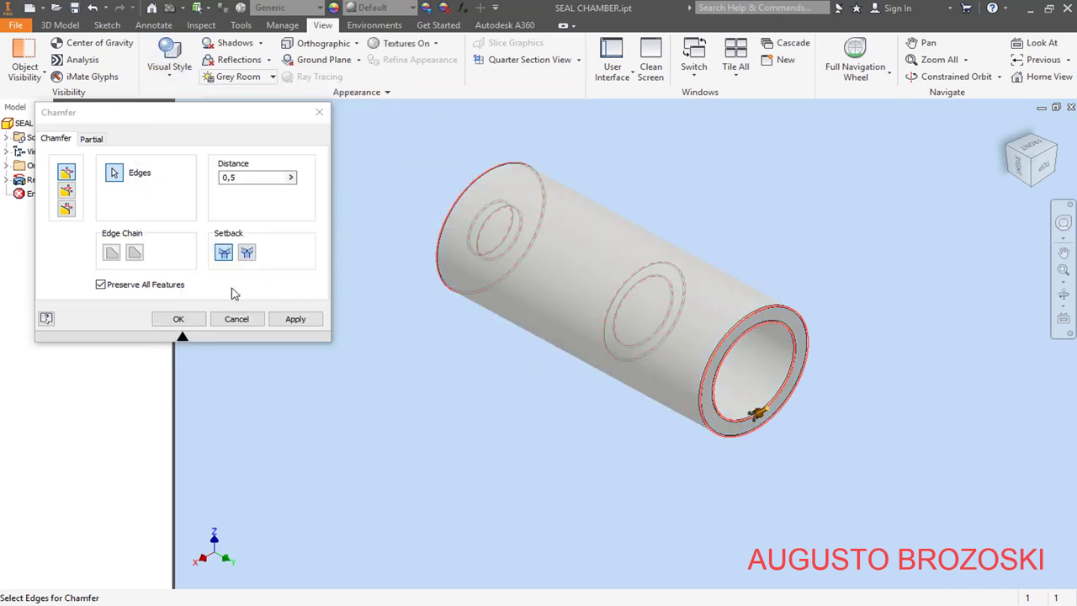
{"action": "left_click", "coordinate": [177, 320]}
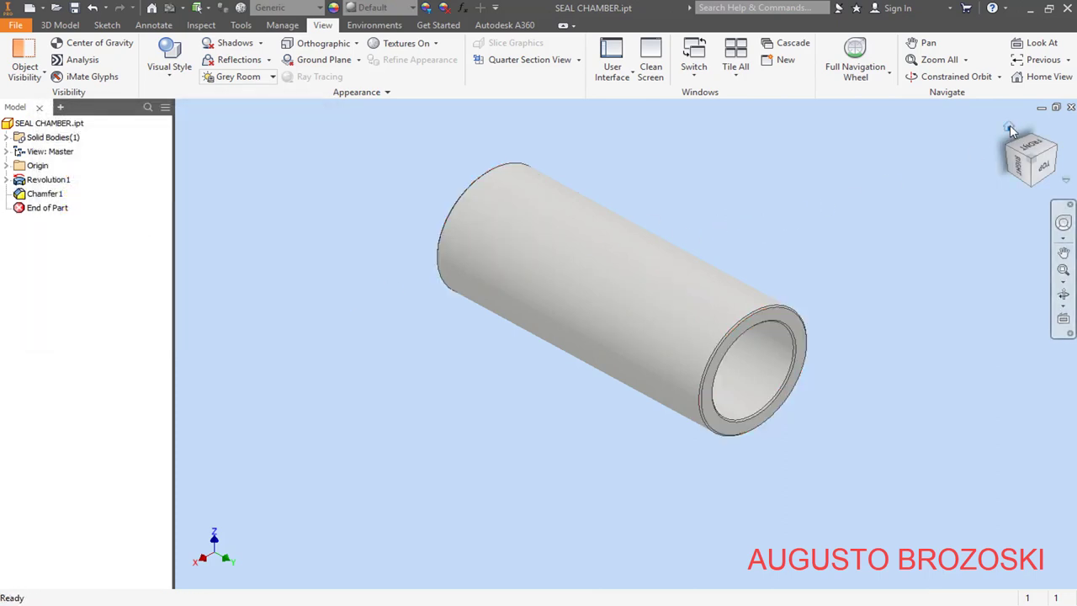
{"action": "left_click", "coordinate": [1009, 126]}
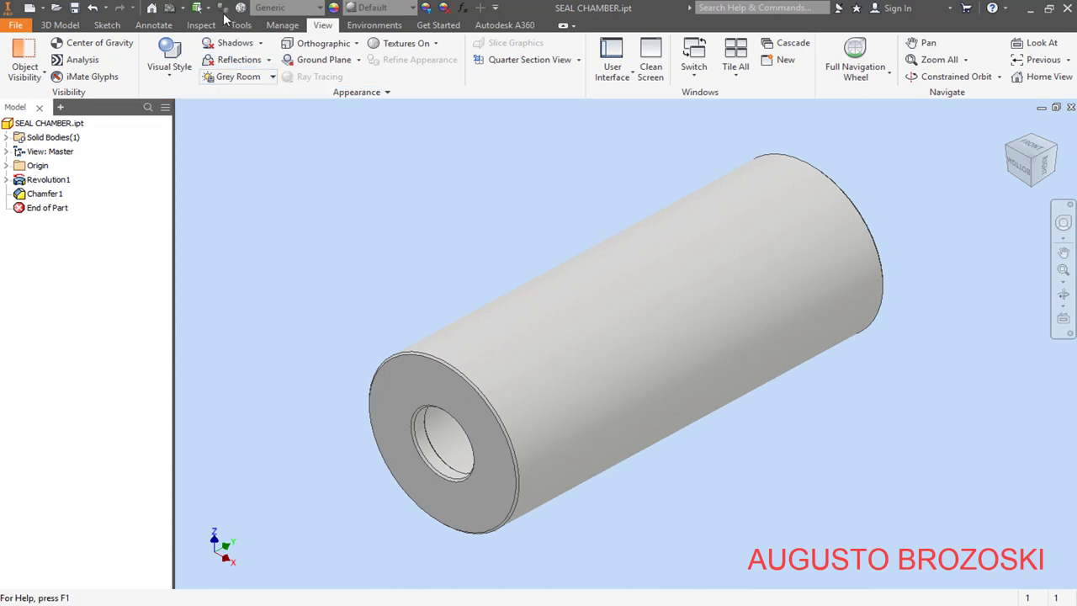
Step: Assign Stainless Steel as the part's material
{"action": "left_click", "coordinate": [306, 10]}
{"action": "scroll", "coordinate": [332, 286], "scroll_direction": "down", "scroll_amount": 7}
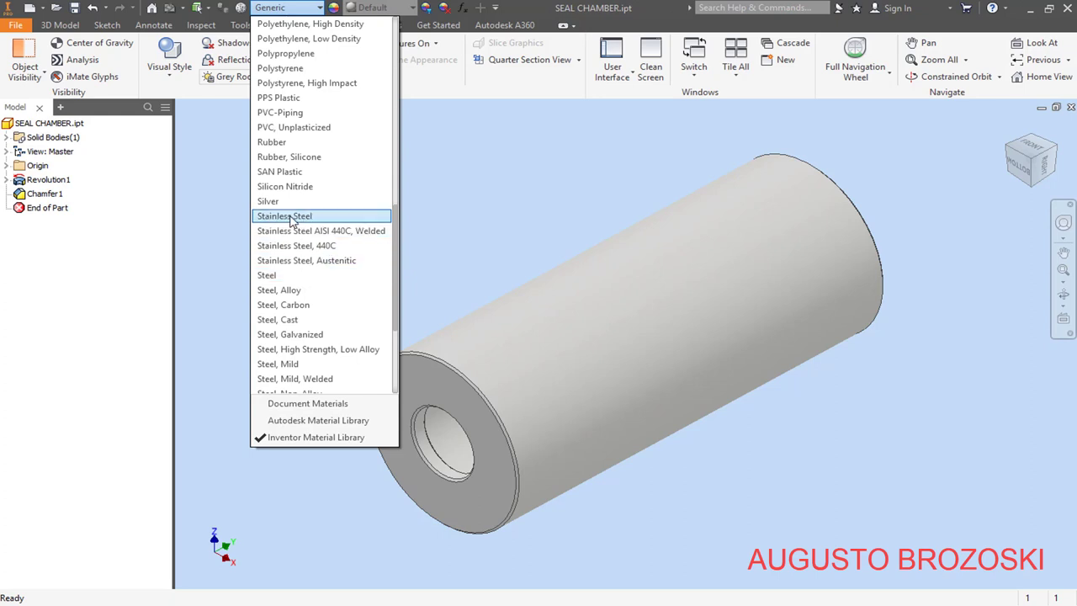
{"action": "left_click", "coordinate": [291, 217]}
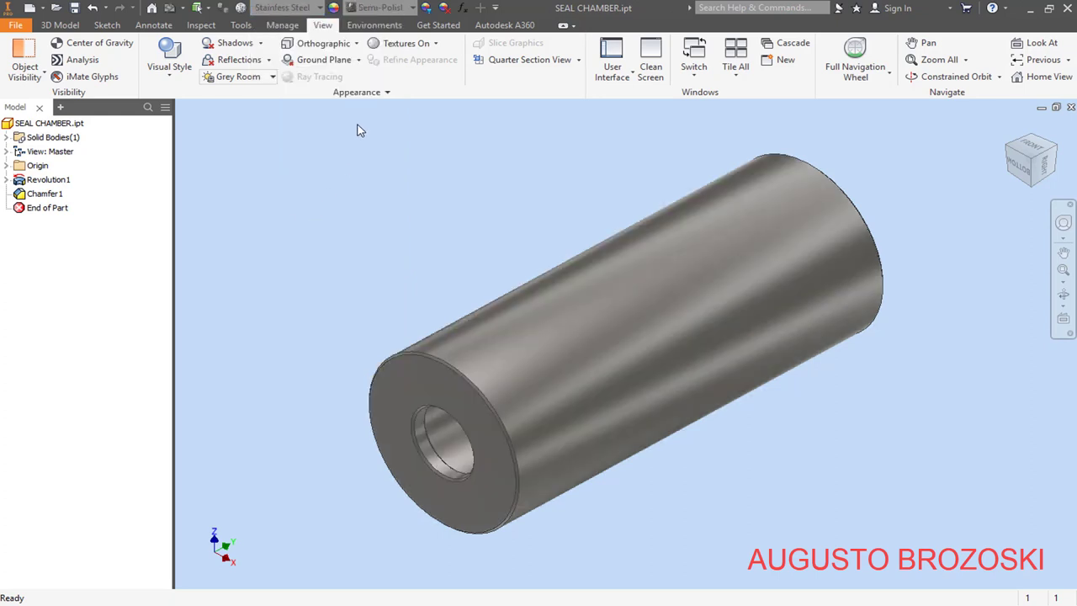
Step: Apply the Chrome - Polished Blue appearance to the part and view it from the Ø34 bore end
{"action": "left_click", "coordinate": [413, 10]}
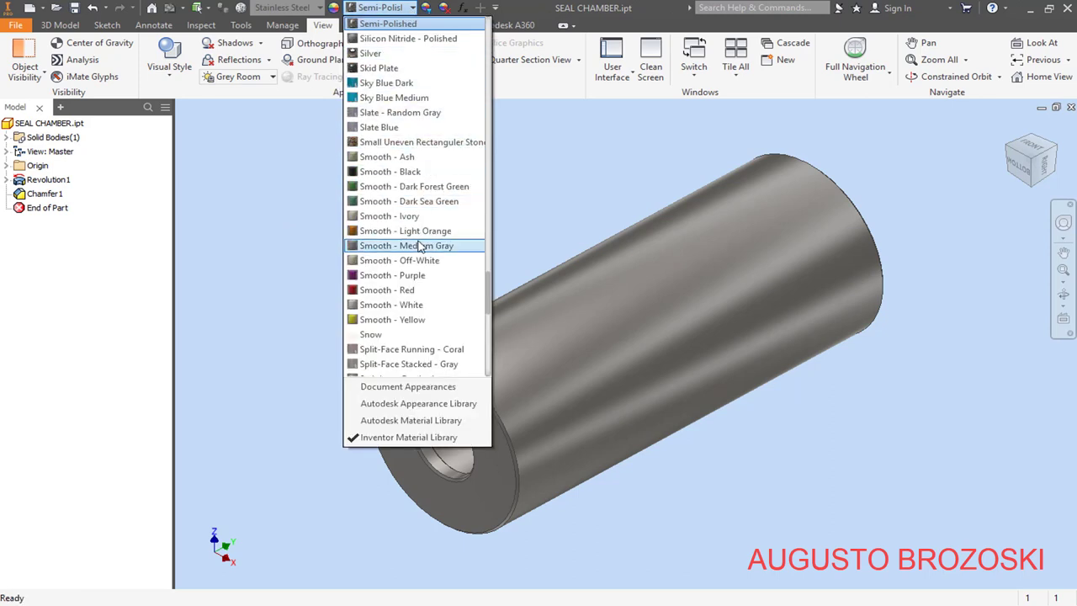
{"action": "scroll", "coordinate": [421, 245], "scroll_direction": "up", "scroll_amount": 15}
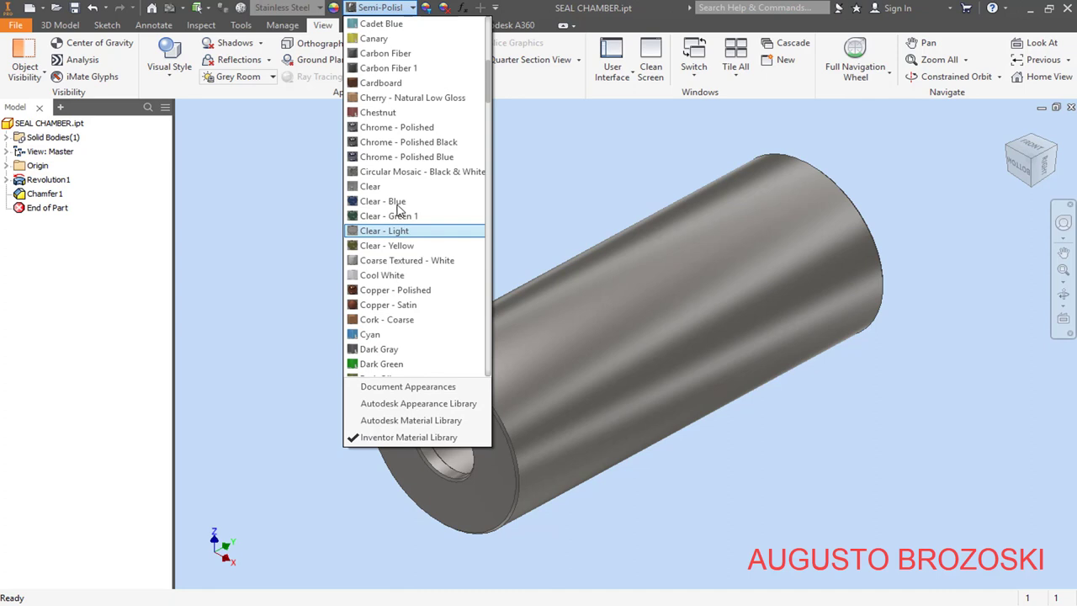
{"action": "left_click", "coordinate": [412, 158]}
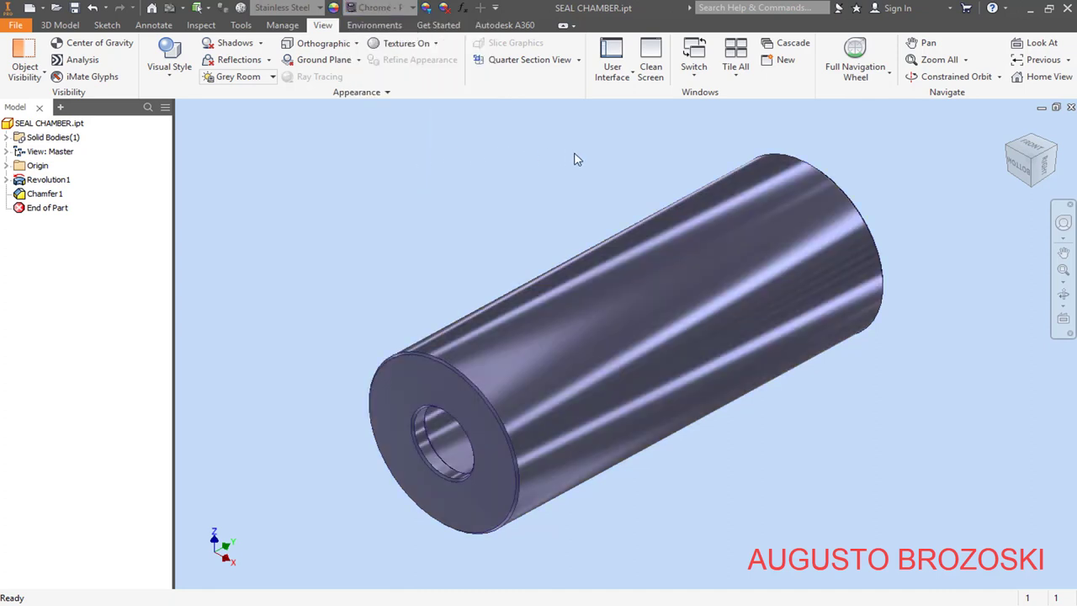
{"action": "left_click", "coordinate": [1060, 154]}
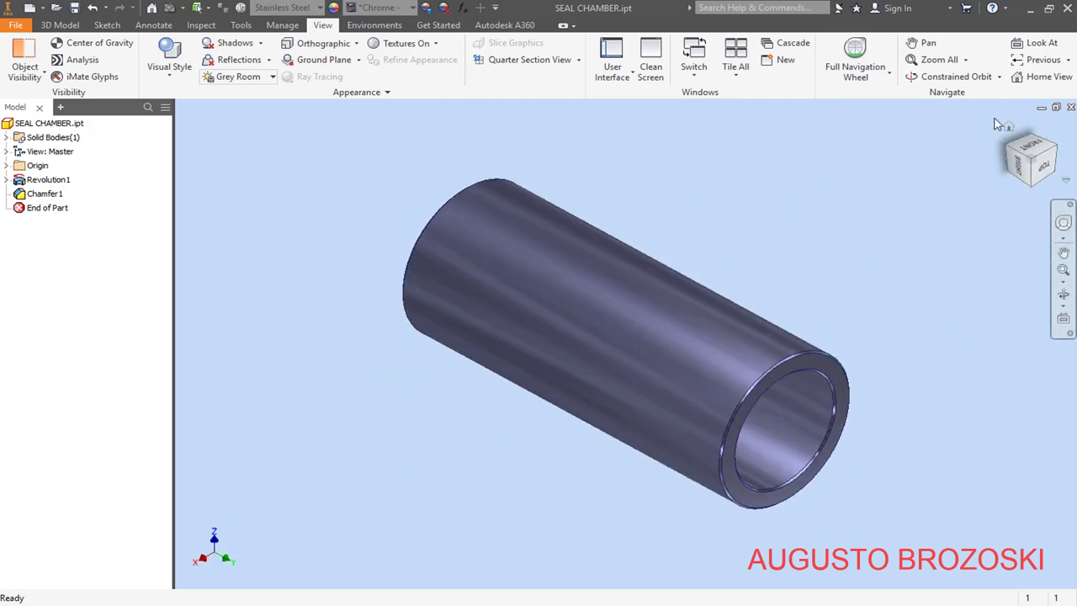
Step: Return the seal chamber to its home view and examine the PUMP LANTERN RING drawing on page 10 of the PDF in Adobe Acrobat Reader
{"action": "left_click", "coordinate": [1008, 127]}
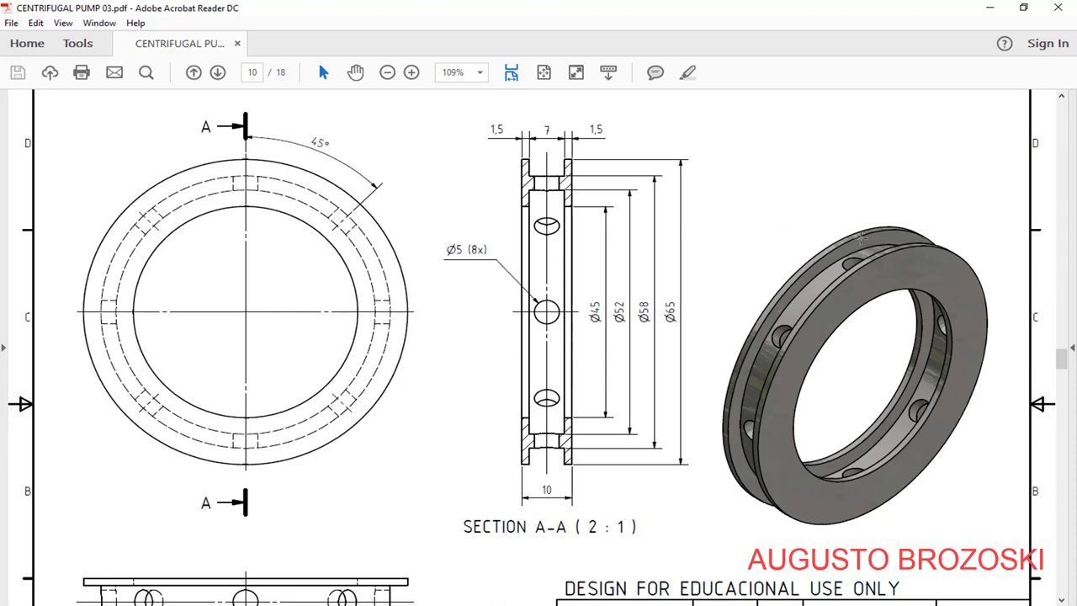
{"action": "scroll", "coordinate": [711, 372], "scroll_direction": "down", "scroll_amount": 5}
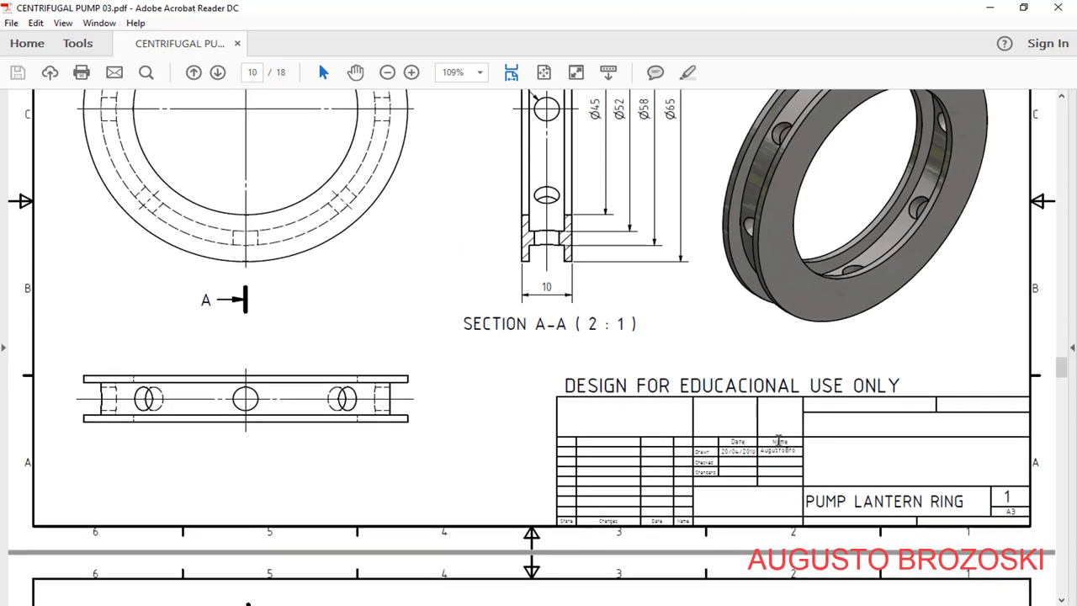
{"action": "scroll", "coordinate": [704, 383], "scroll_direction": "up", "scroll_amount": 5}
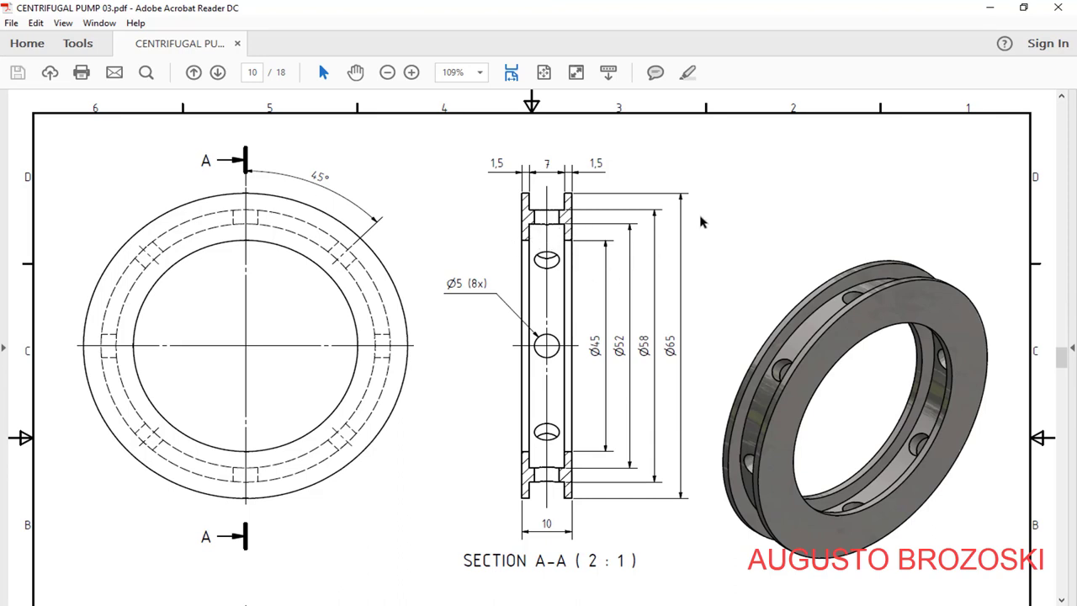
{"action": "left_click", "coordinate": [989, 9]}
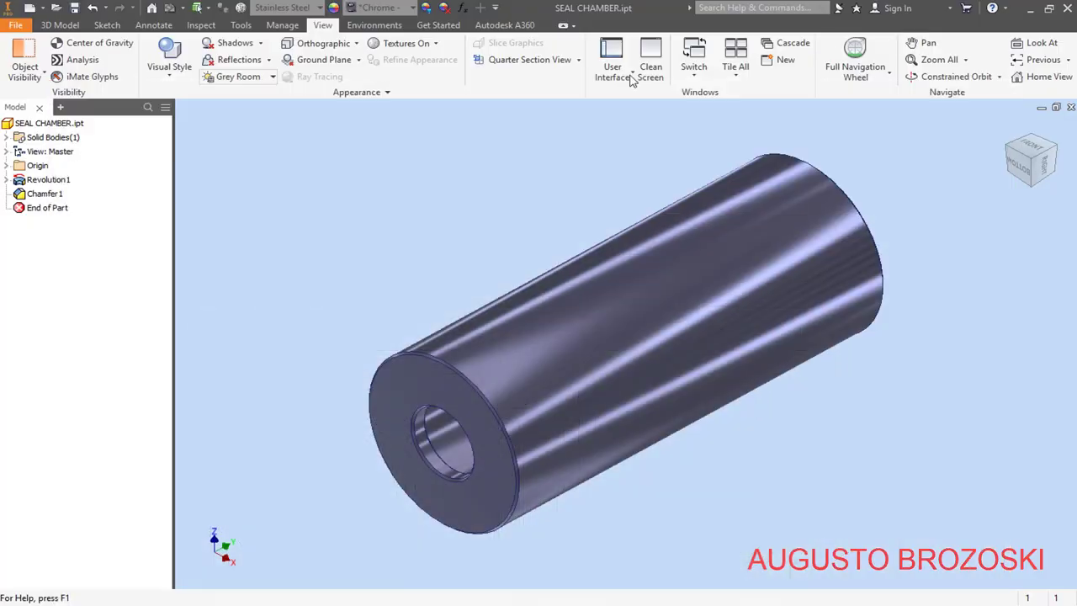
Step: Create a new part in Inventor from the metric Standard (mm).ipt template and save it as PUMP LANTERN RING
{"action": "left_click", "coordinate": [29, 7]}
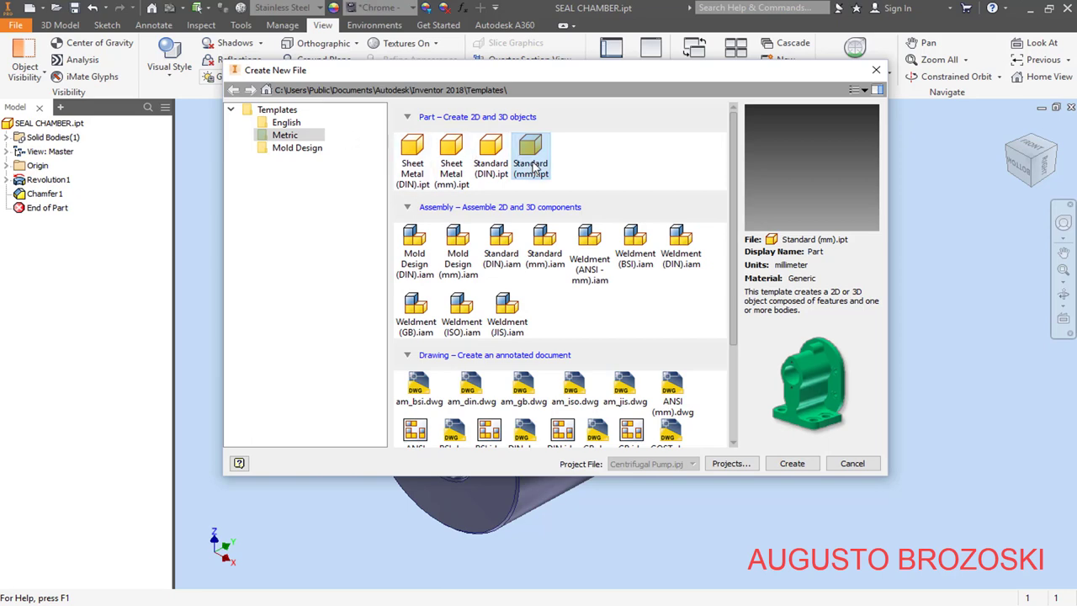
{"action": "left_click", "coordinate": [791, 462]}
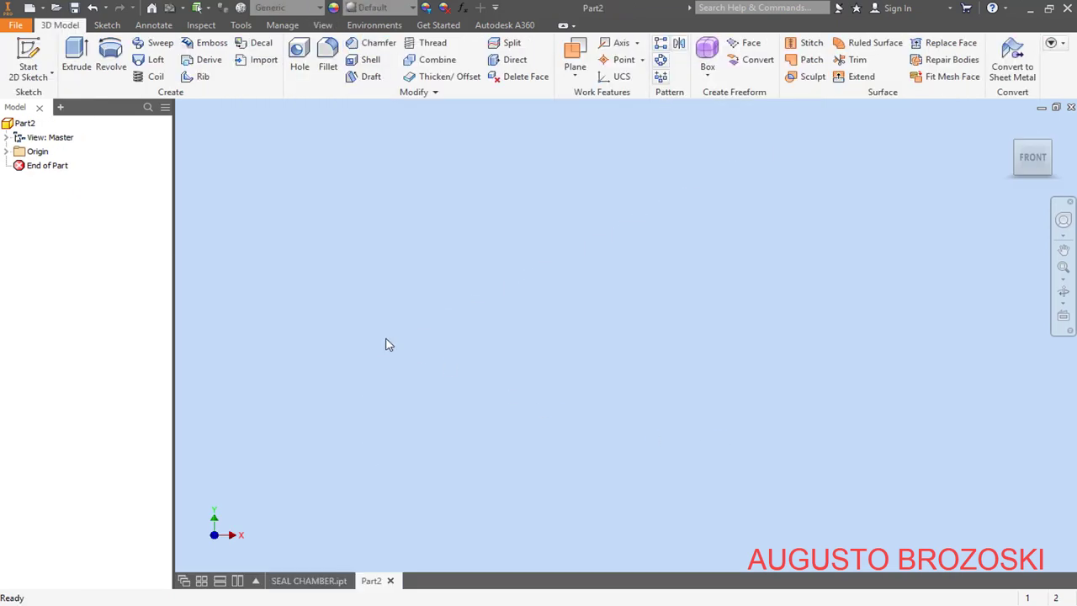
{"action": "left_click", "coordinate": [75, 7]}
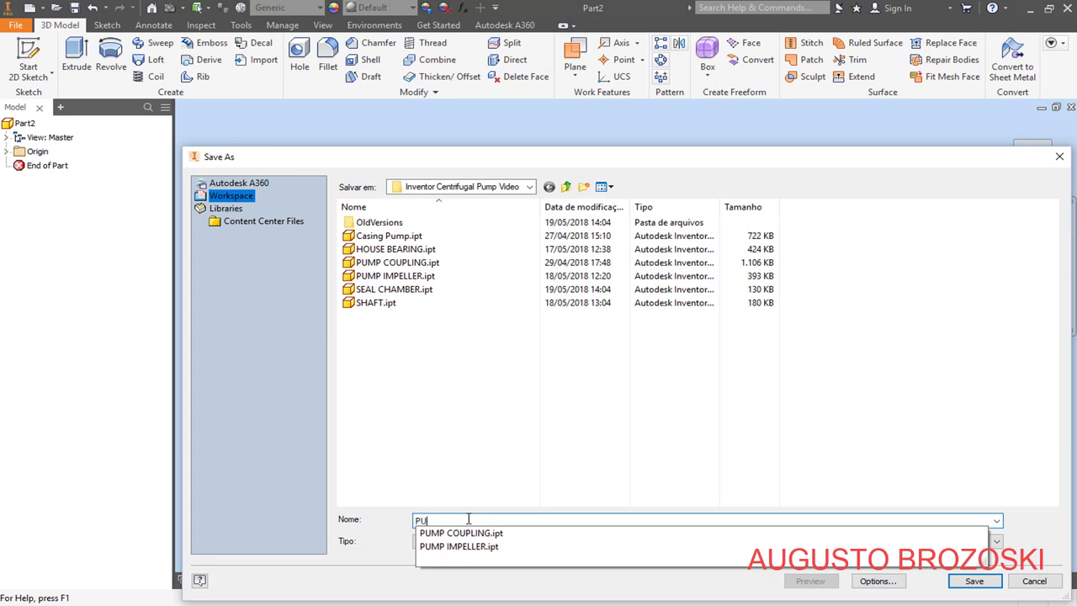
{"action": "type", "text": "LANTERN RING"}
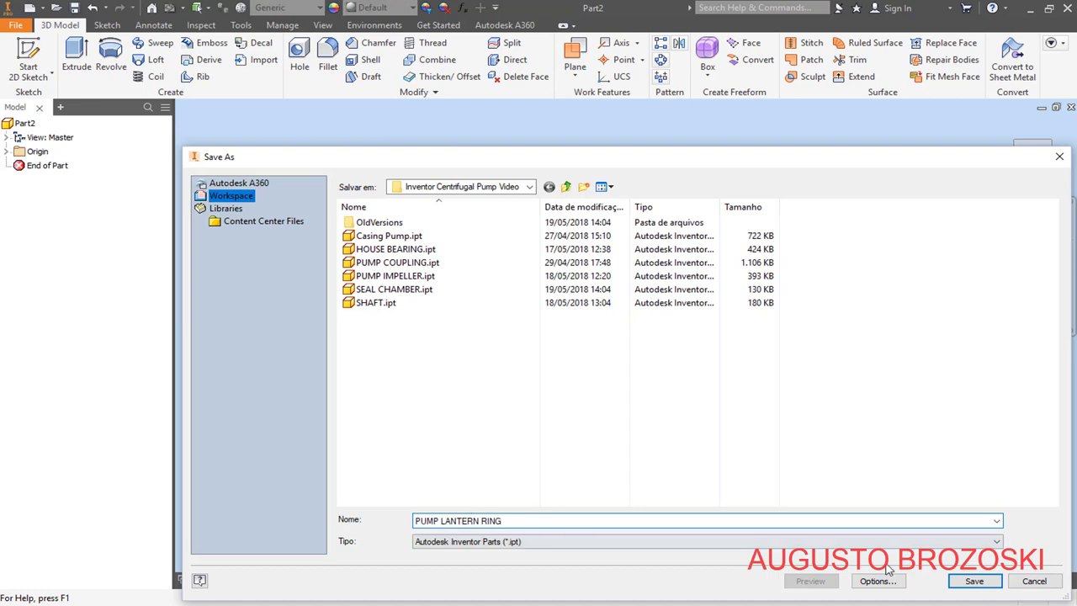
{"action": "left_click", "coordinate": [971, 581]}
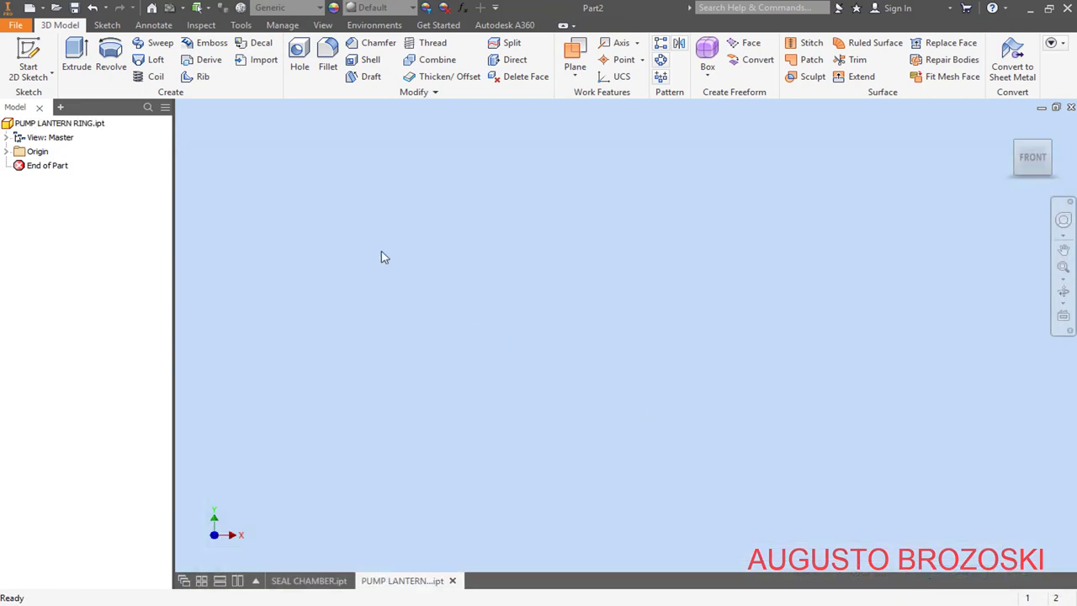
Step: Start a 2D sketch on the YZ plane of the new part
{"action": "left_click", "coordinate": [30, 67]}
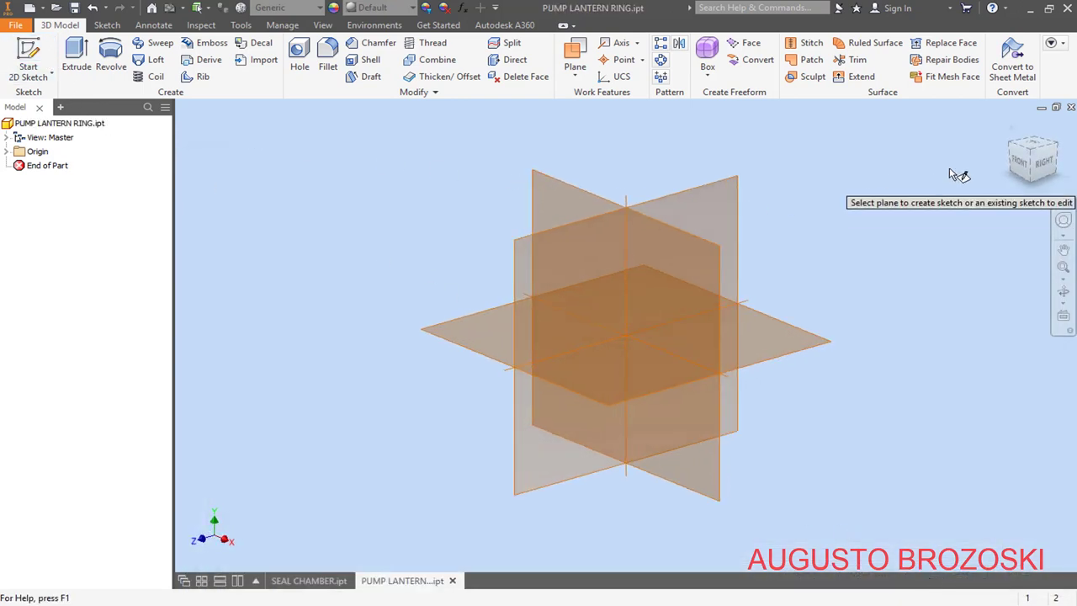
{"action": "left_click_drag", "start_coordinate": [1021, 138], "coordinate": [1012, 128]}
{"action": "left_click", "coordinate": [1012, 128]}
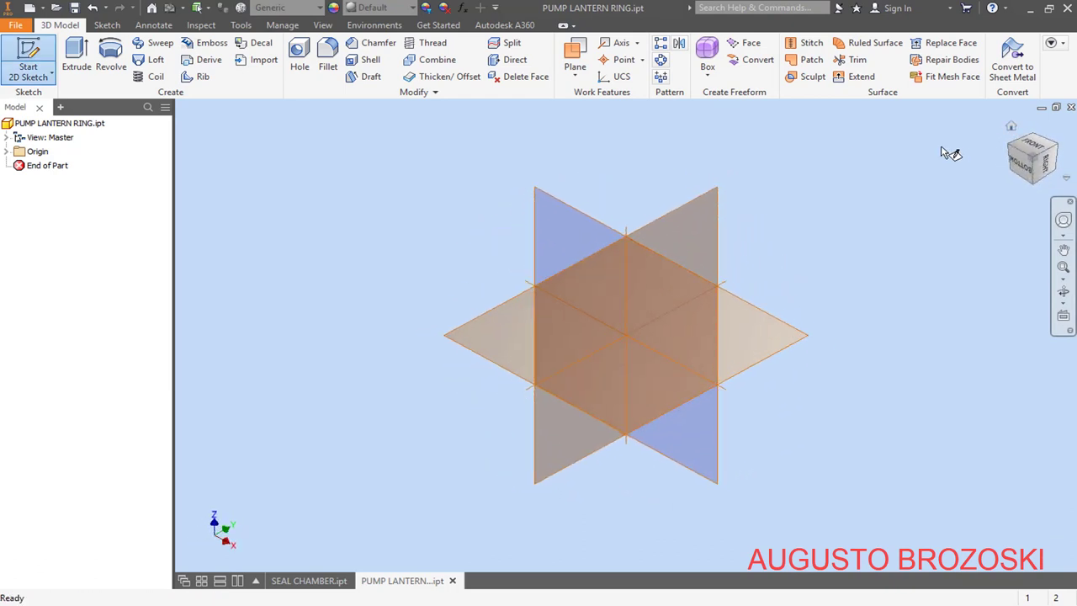
{"action": "left_click", "coordinate": [717, 201]}
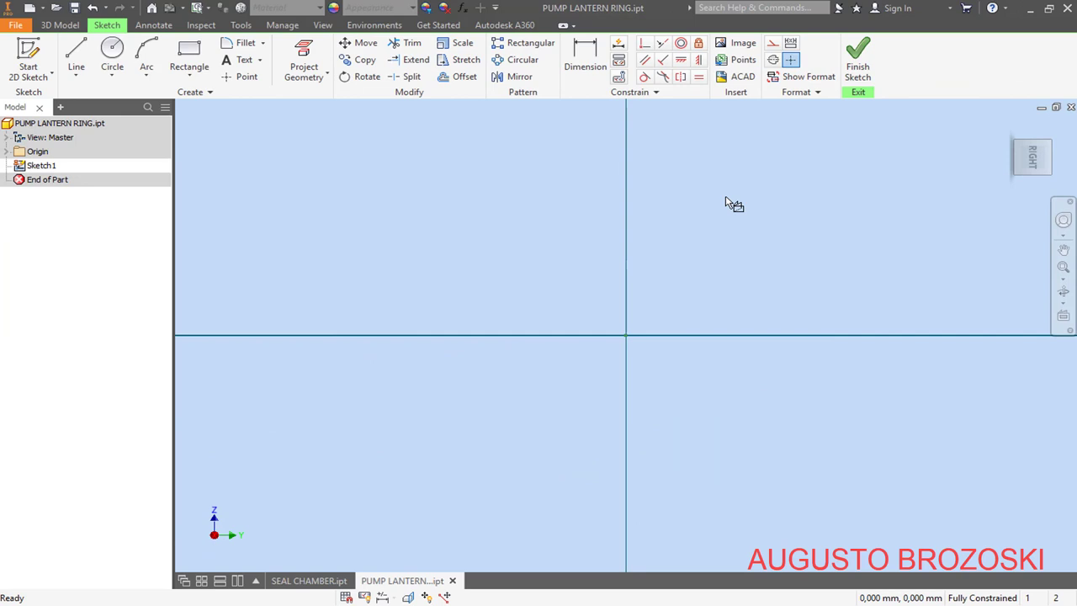
Step: Sketch a horizontal line about 5.8 mm long just above the origin and convert it to a centerline
{"action": "left_click", "coordinate": [76, 59]}
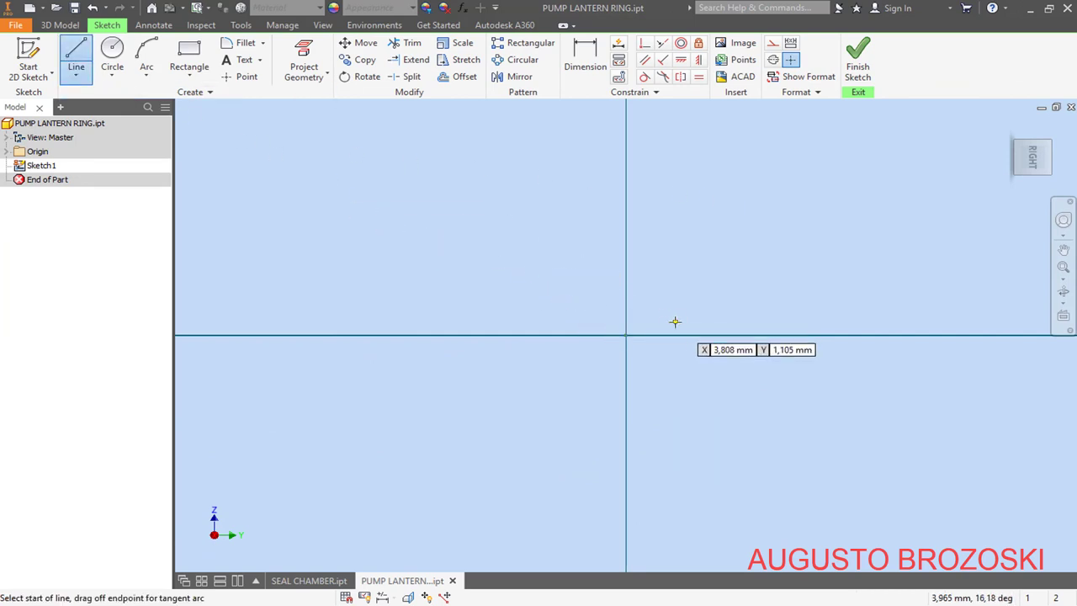
{"action": "left_click", "coordinate": [594, 316]}
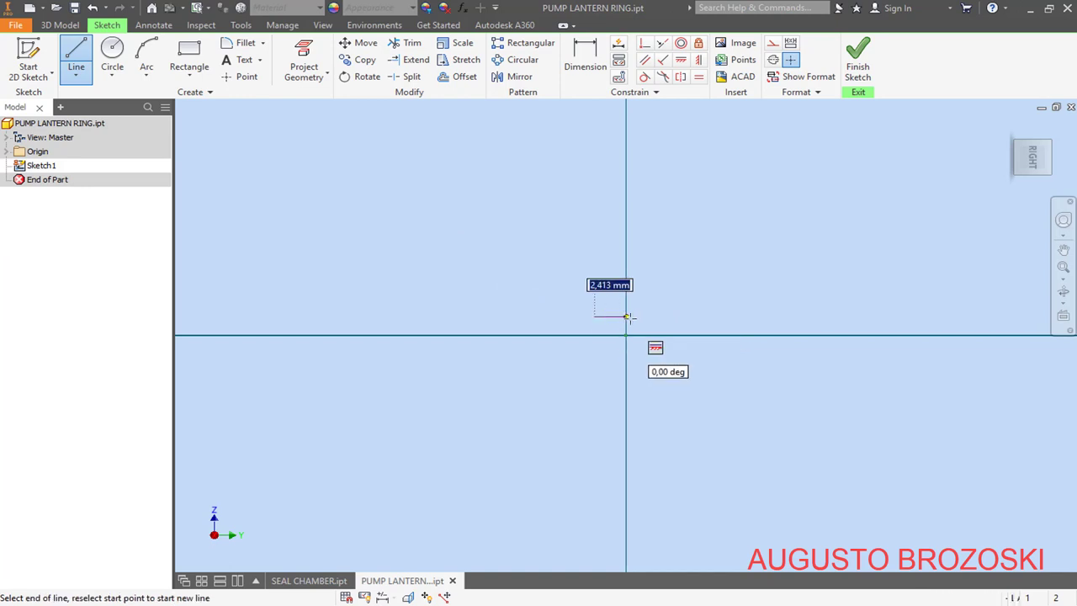
{"action": "left_click", "coordinate": [669, 316]}
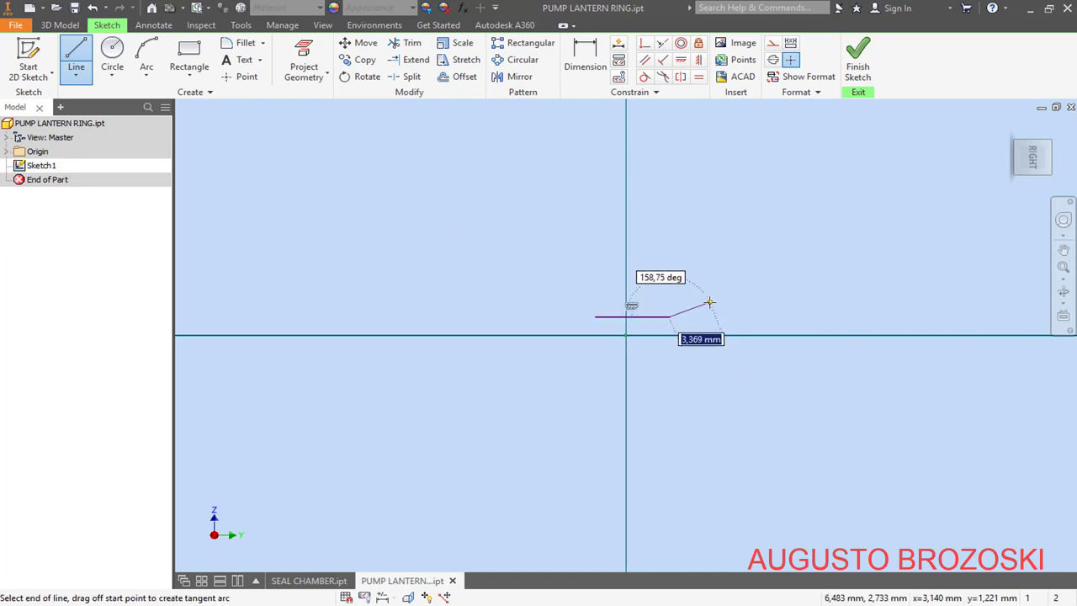
{"action": "key", "text": "Escape"}
{"action": "left_click", "coordinate": [653, 318]}
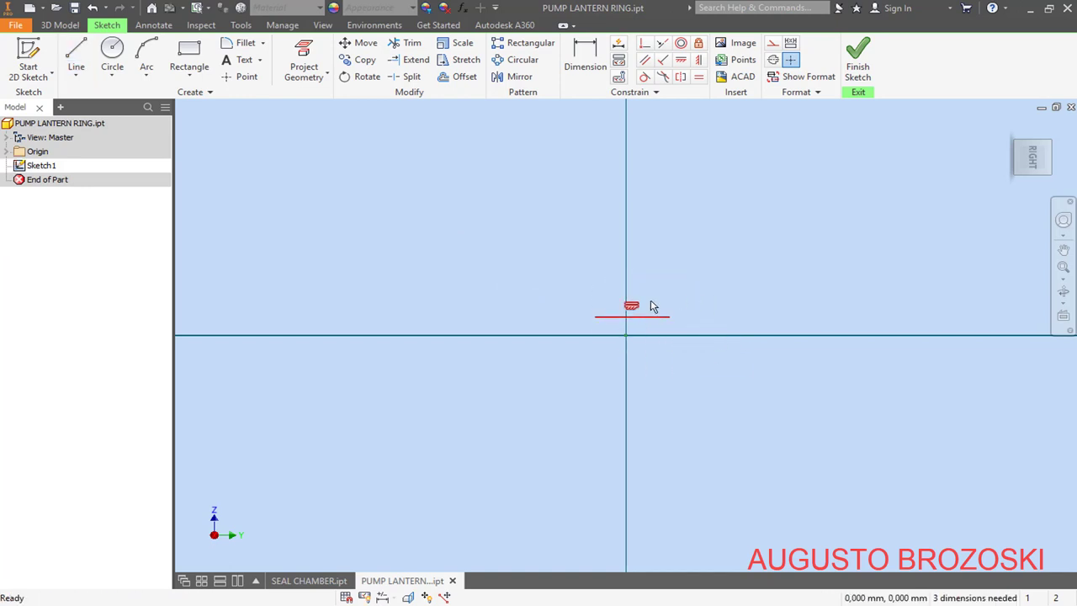
{"action": "left_click", "coordinate": [773, 60]}
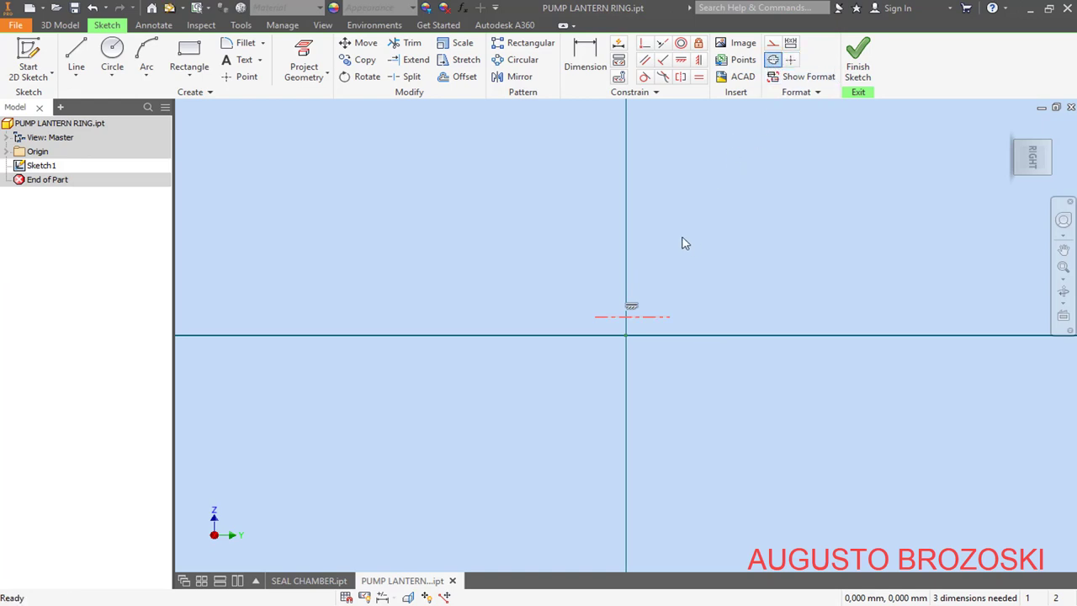
Step: Constrain the centerline's midpoint coincident with the sketch origin
{"action": "scroll", "coordinate": [642, 329], "scroll_direction": "up", "scroll_amount": 5}
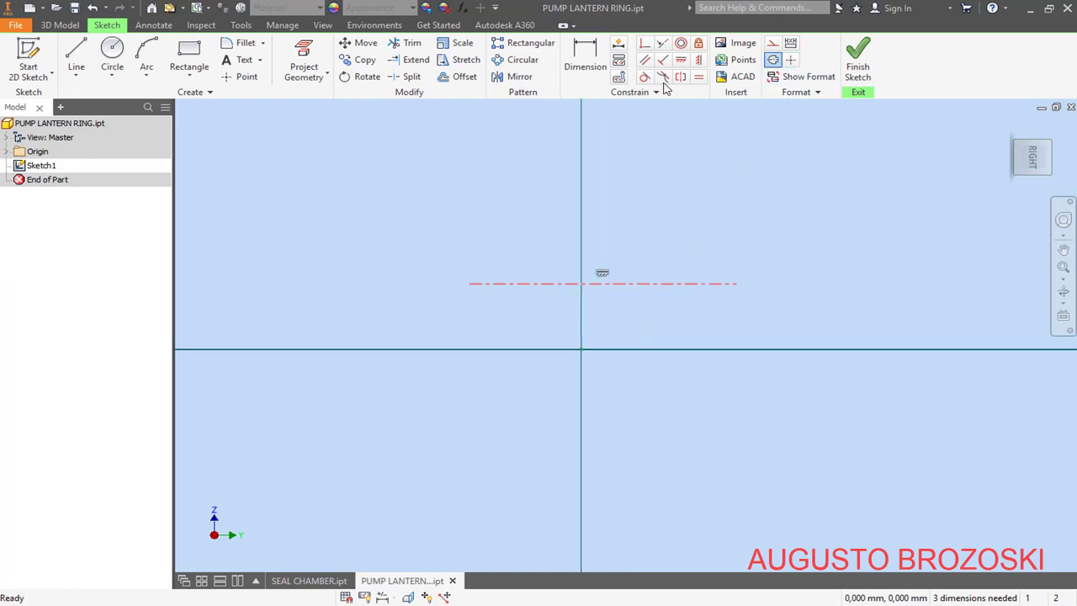
{"action": "left_click", "coordinate": [645, 45]}
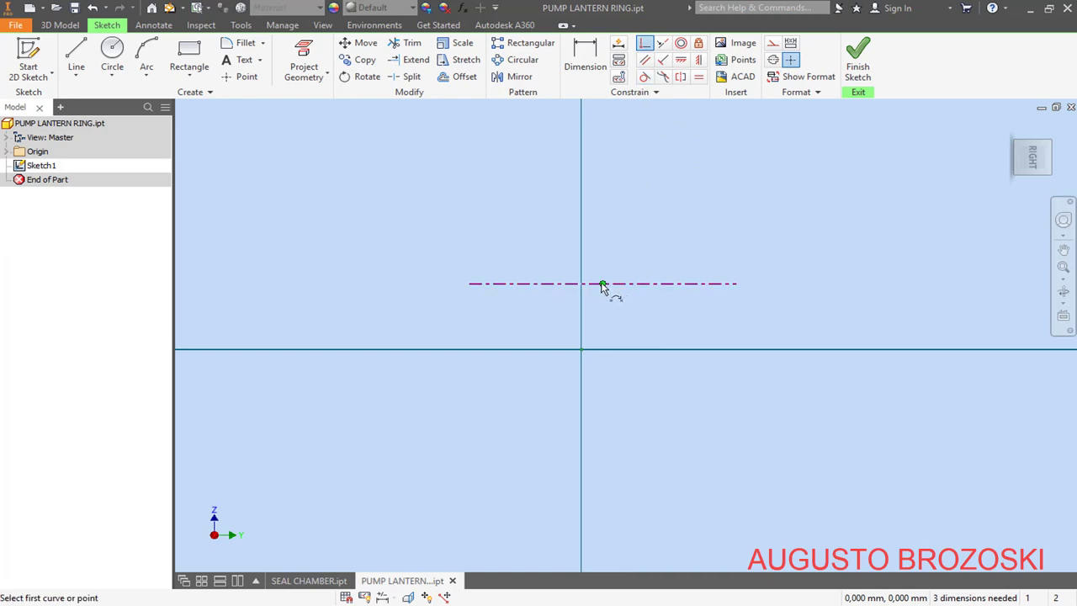
{"action": "left_click", "coordinate": [602, 285]}
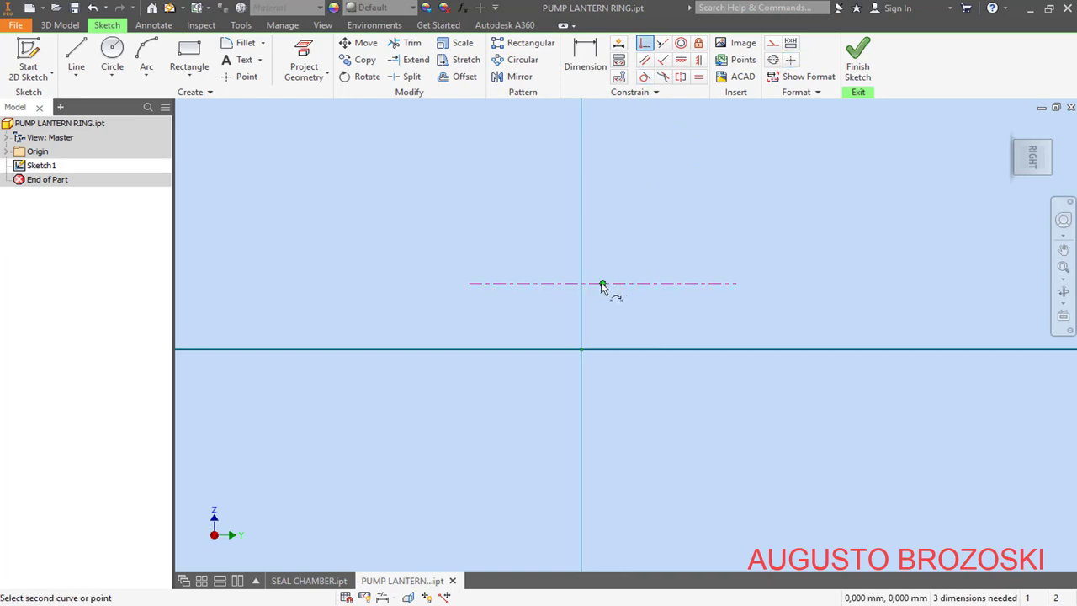
{"action": "left_click", "coordinate": [582, 350]}
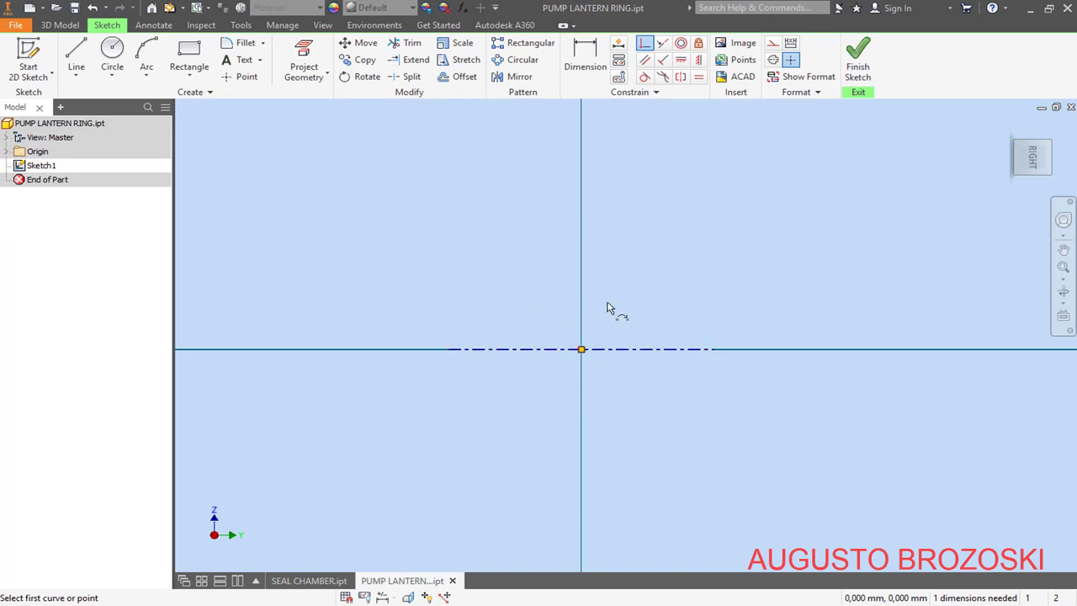
Step: Dimension the centerline's length to 10 mm, using the ring width given in the PDF drawing
{"action": "left_click", "coordinate": [587, 69]}
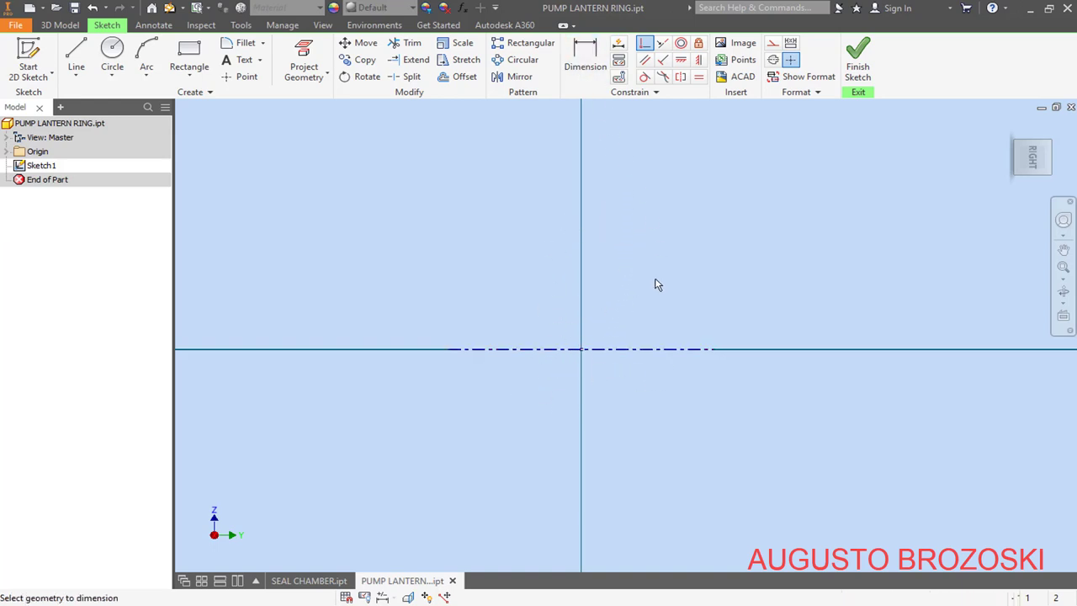
{"action": "left_click", "coordinate": [636, 349]}
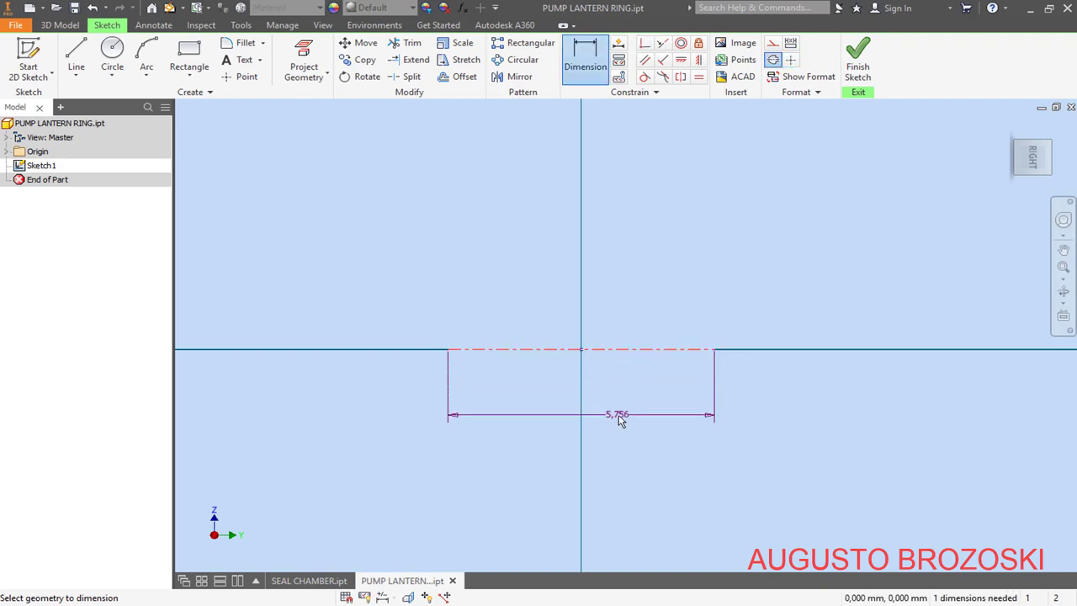
{"action": "left_click", "coordinate": [620, 420]}
{"action": "key", "text": "alt+Tab"}
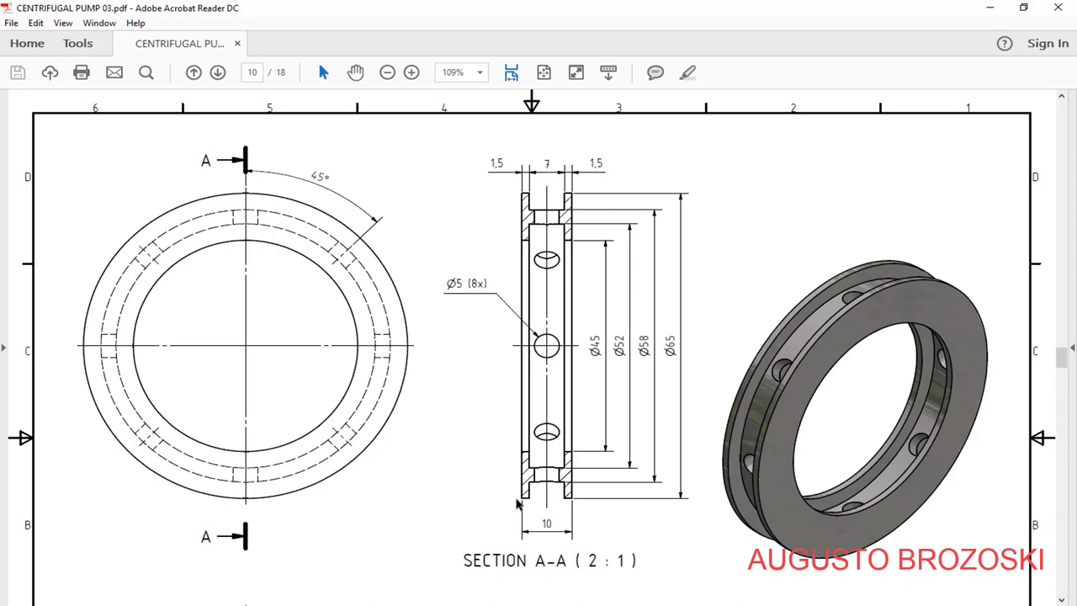
{"action": "left_click", "coordinate": [990, 7]}
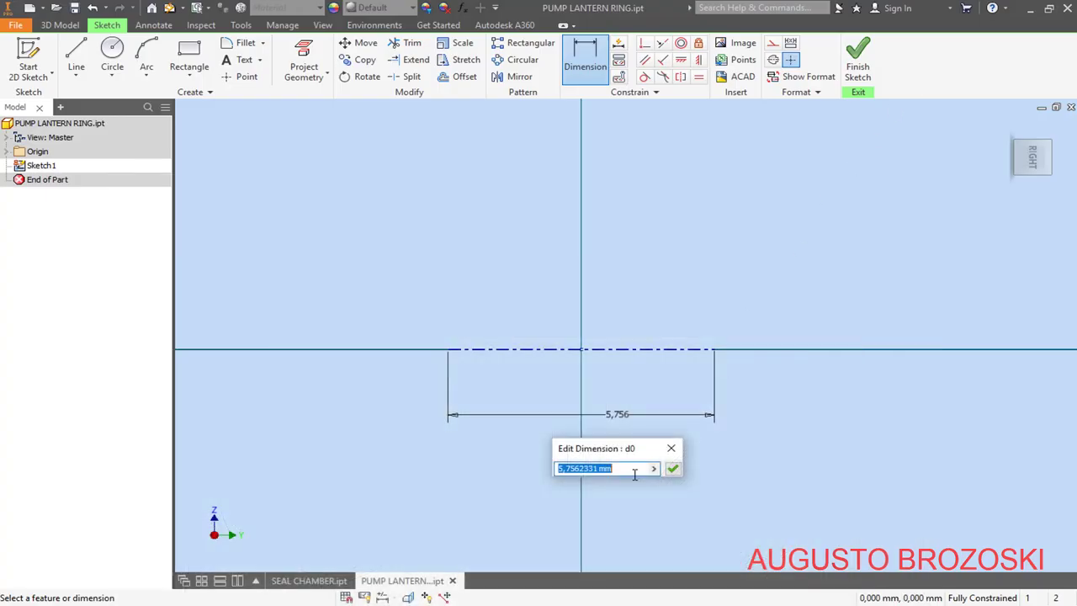
{"action": "type", "text": "10"}
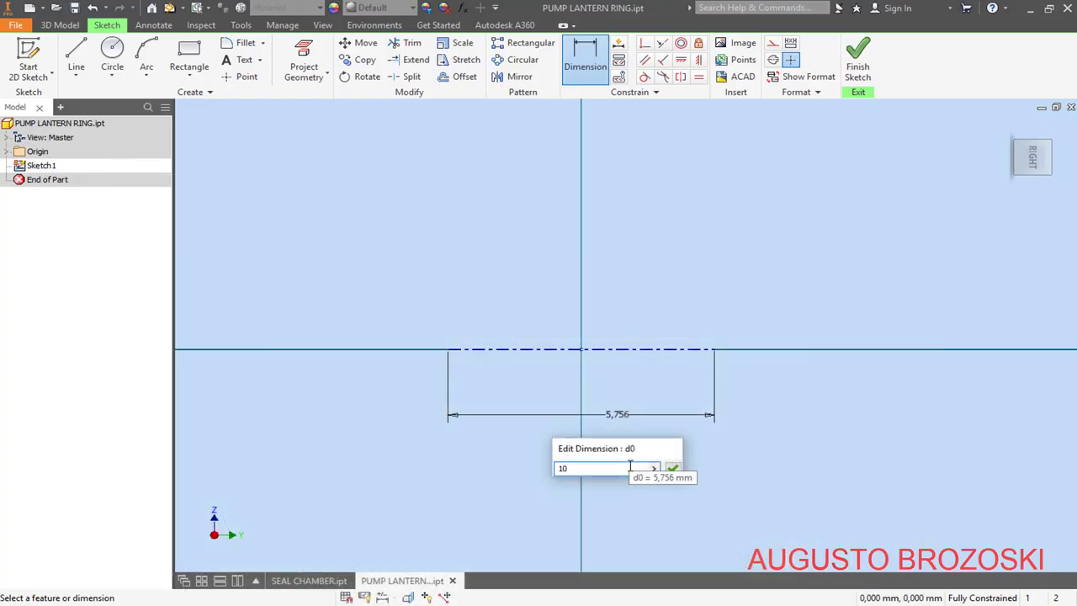
{"action": "key", "text": "Return"}
Step: Sketch an open five-line stepped profile about 13.4 mm above the centerline, spanning its length, with the middle section raised about 2.5 mm
{"action": "scroll", "coordinate": [517, 423], "scroll_direction": "up", "scroll_amount": 5}
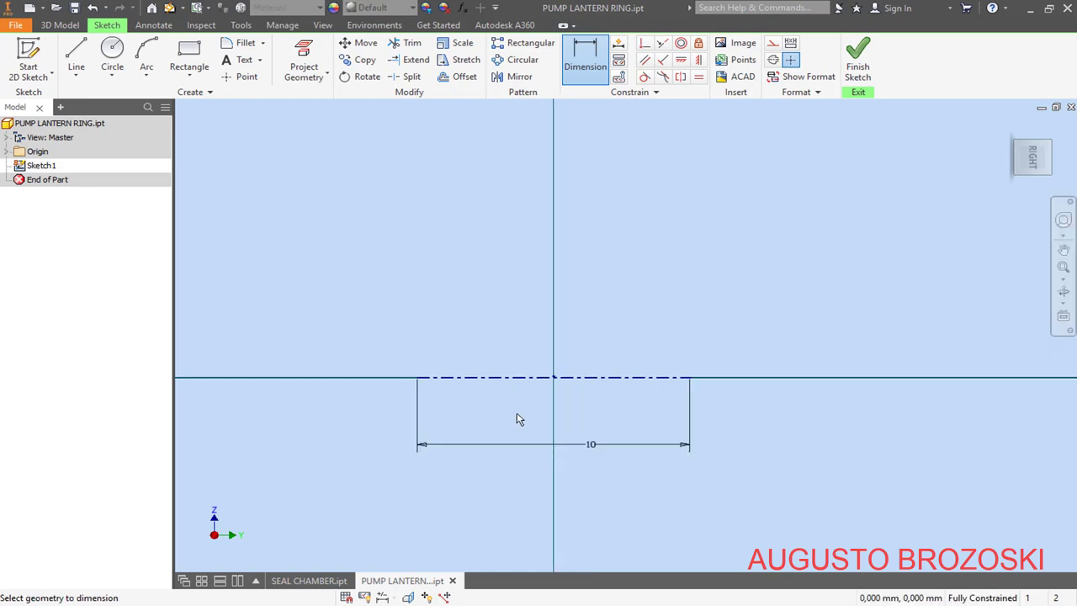
{"action": "left_click", "coordinate": [77, 52]}
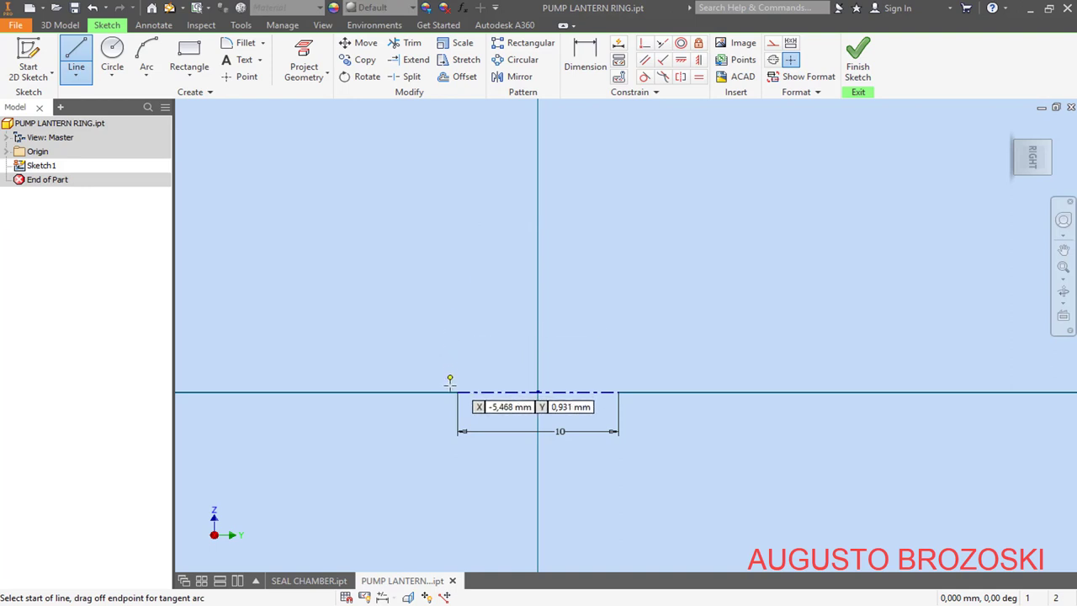
{"action": "left_click", "coordinate": [458, 188]}
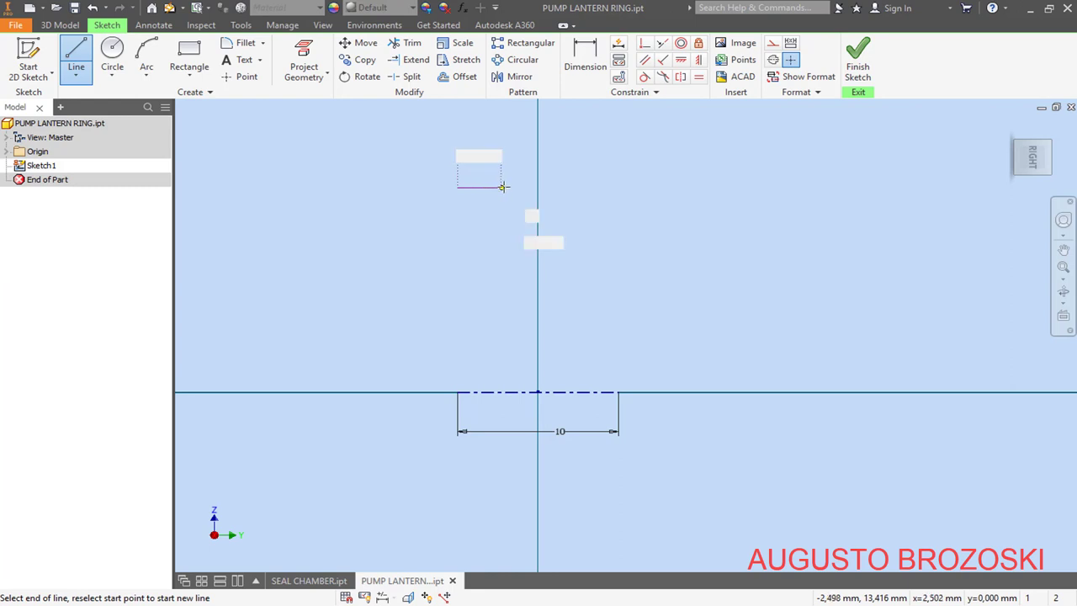
{"action": "left_click", "coordinate": [493, 187]}
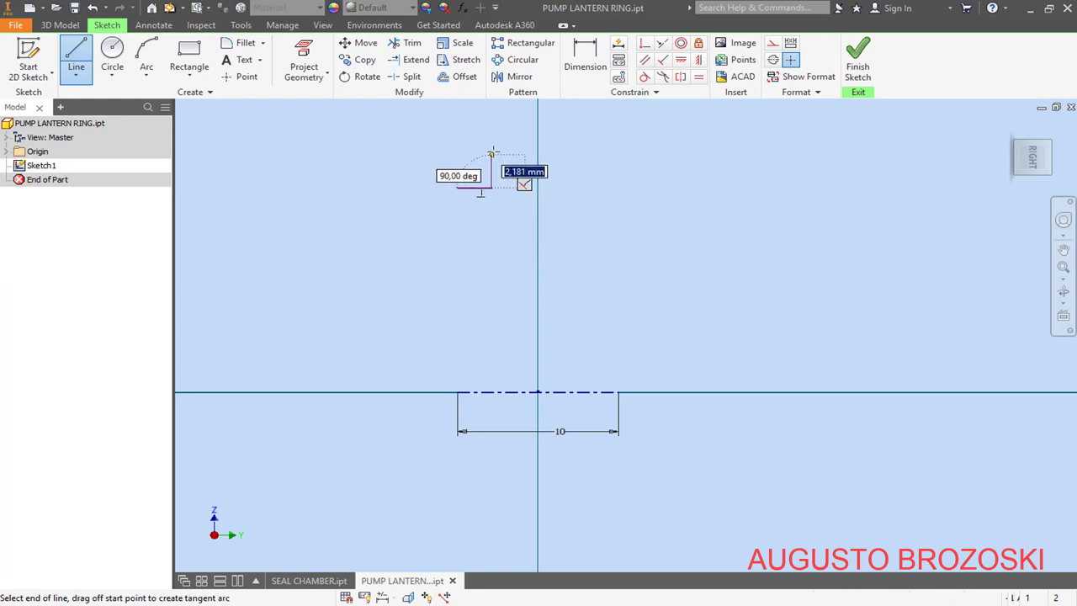
{"action": "left_click", "coordinate": [493, 150]}
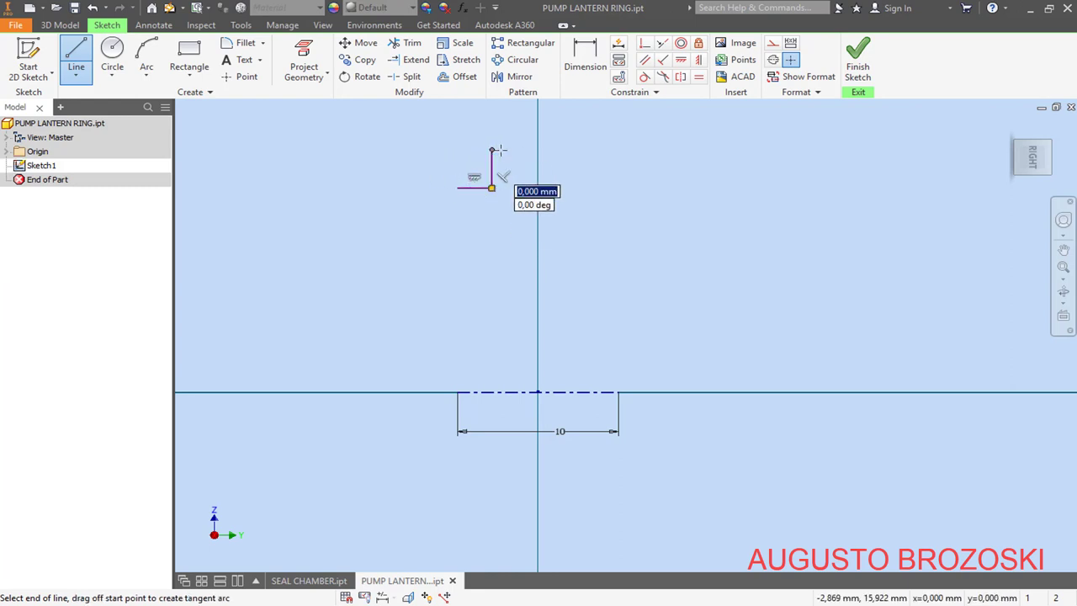
{"action": "left_click", "coordinate": [582, 150]}
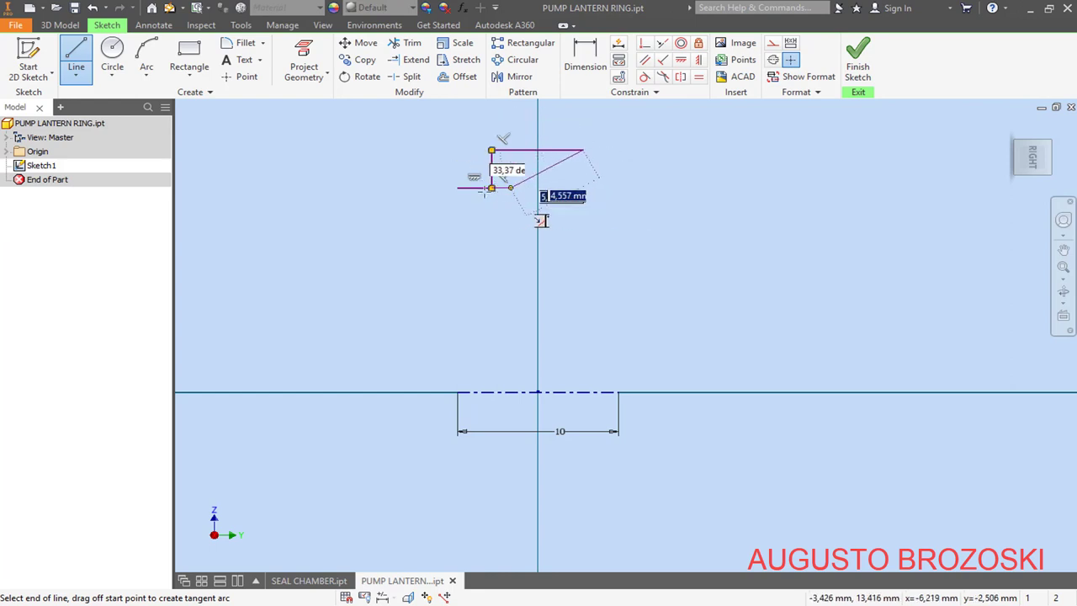
{"action": "left_click", "coordinate": [582, 186]}
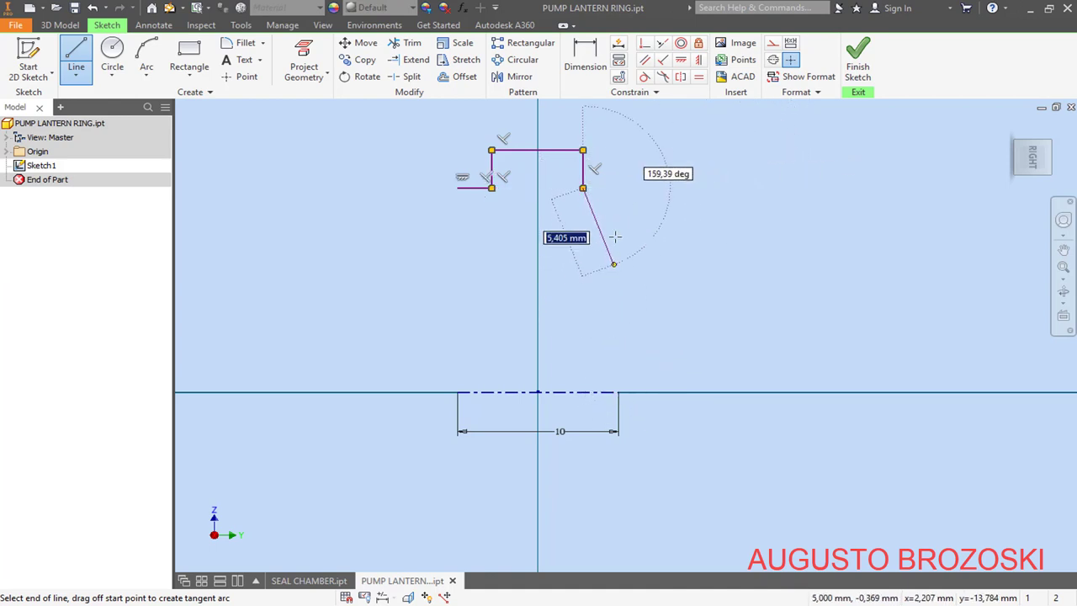
{"action": "left_click", "coordinate": [617, 187]}
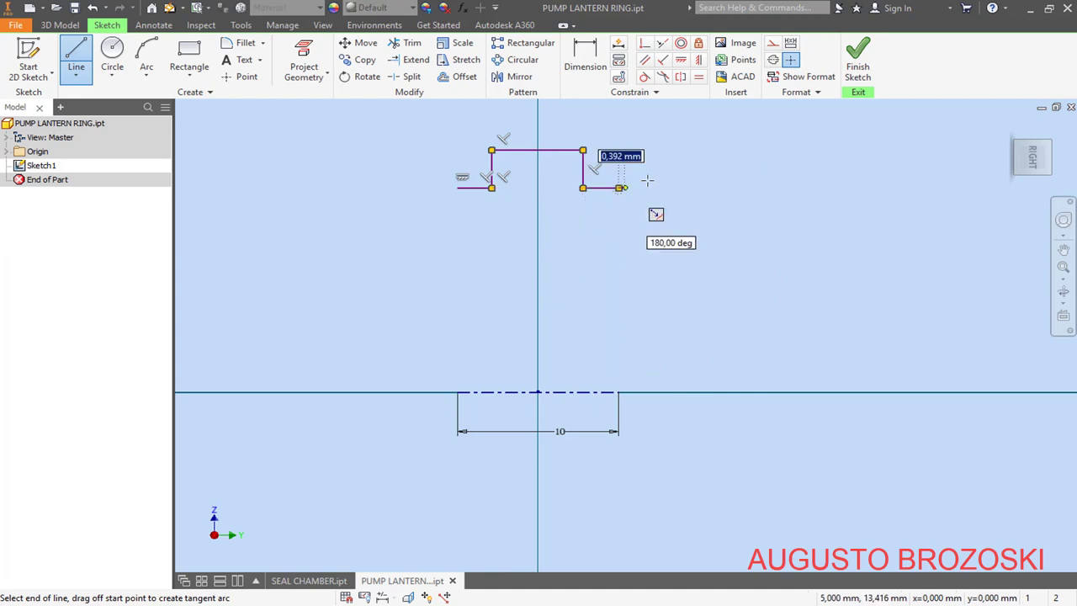
{"action": "key", "text": "Escape"}
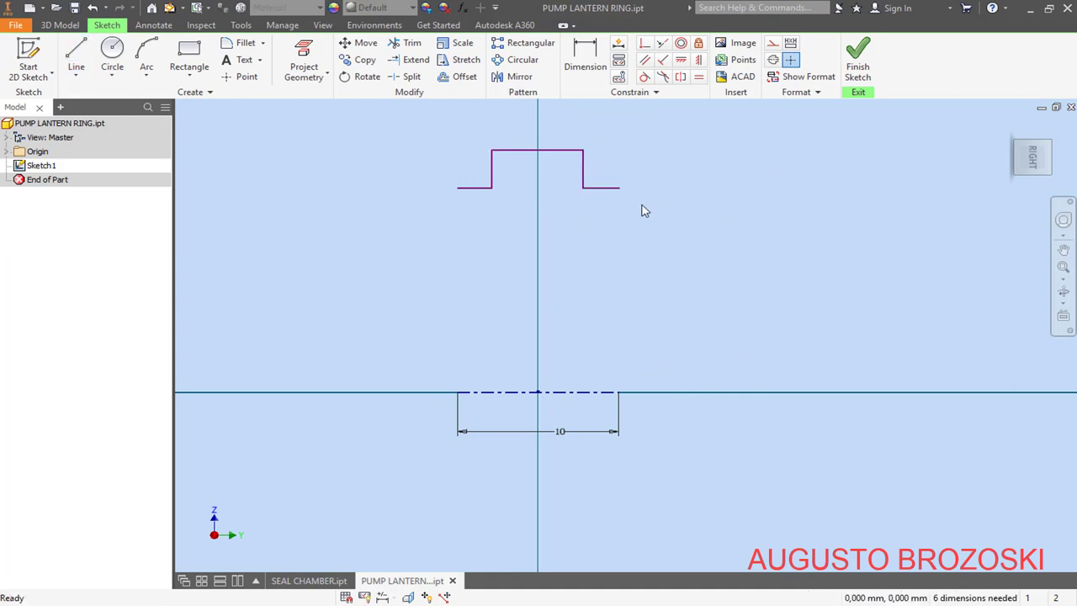
Step: Dimension the profile's lower left edge as a 45 mm diameter about the centerline, taking the bore size from the PDF drawing
{"action": "left_click", "coordinate": [590, 57]}
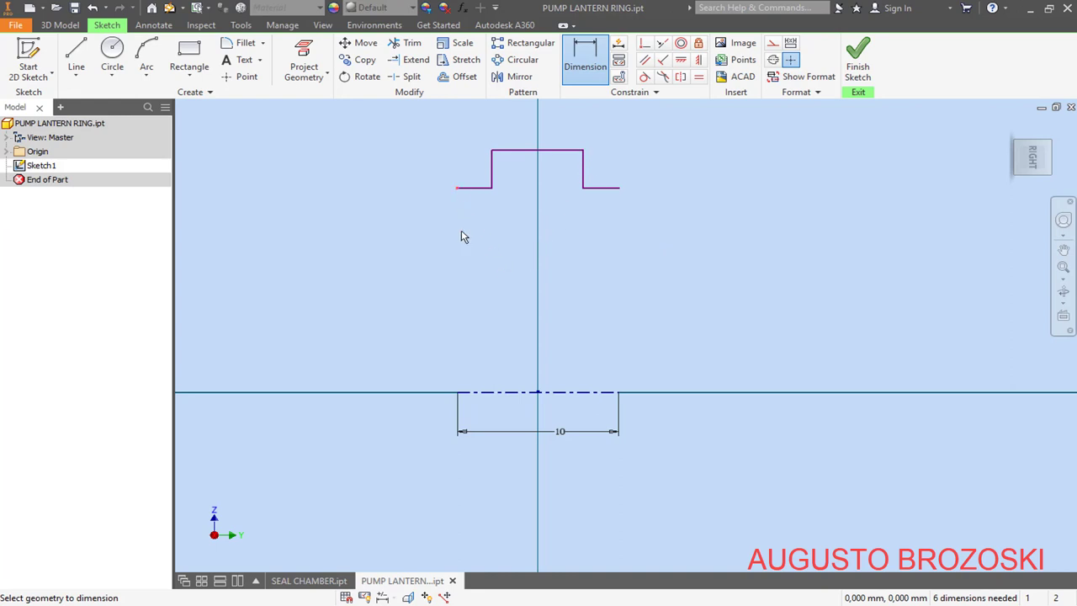
{"action": "left_click", "coordinate": [471, 392]}
{"action": "left_click", "coordinate": [473, 188]}
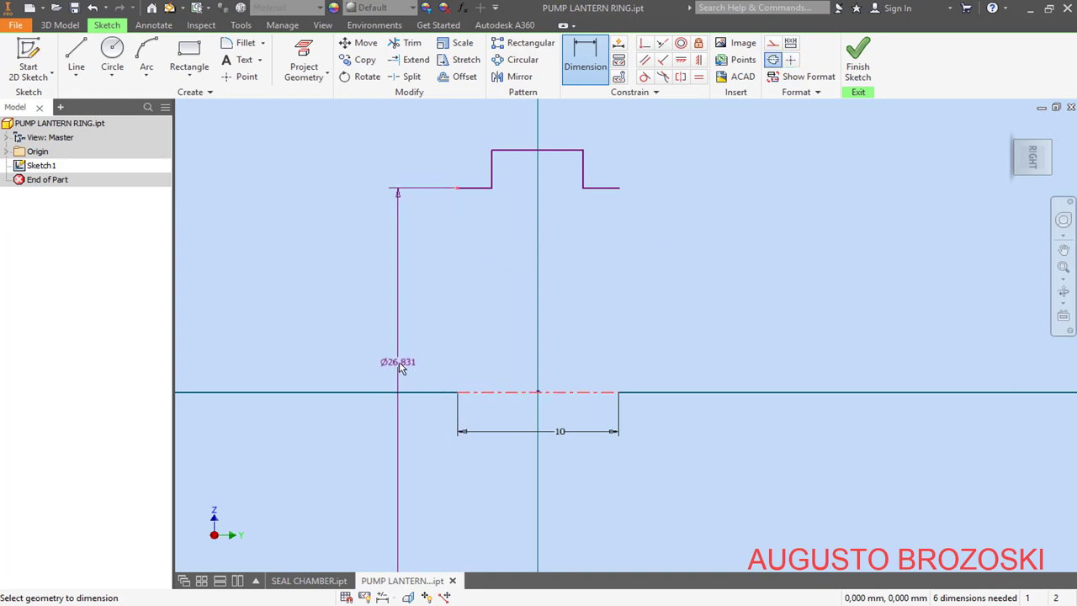
{"action": "left_click", "coordinate": [401, 368]}
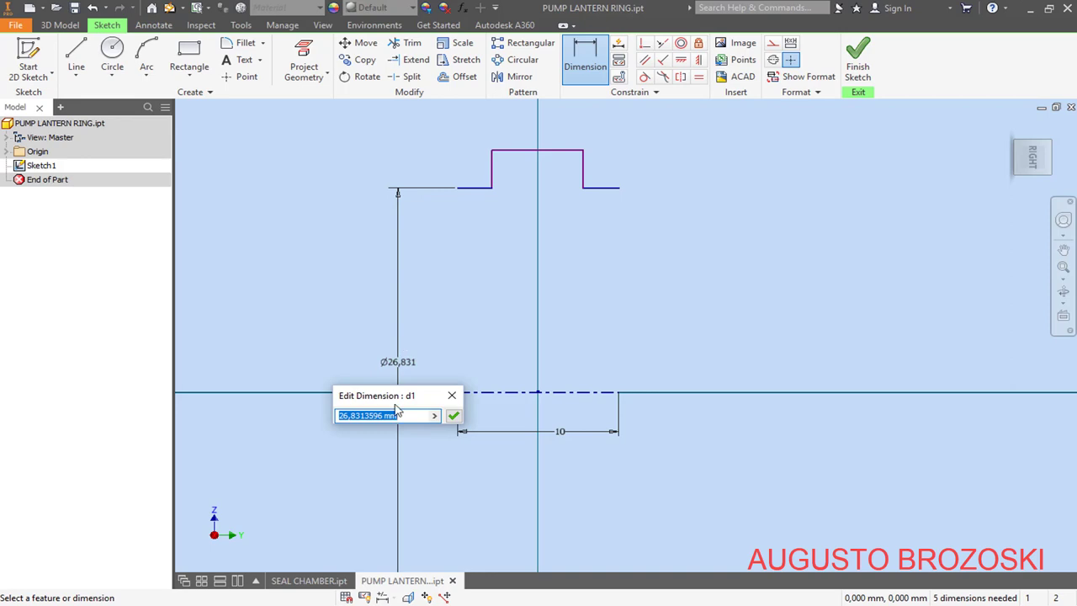
{"action": "left_click", "coordinate": [408, 589]}
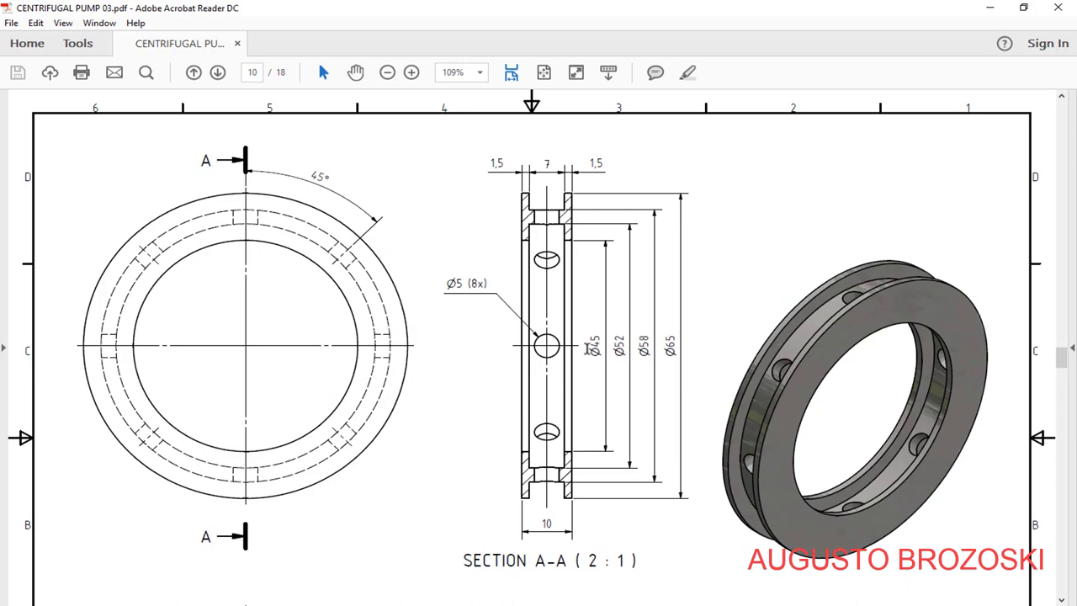
{"action": "left_click", "coordinate": [989, 8]}
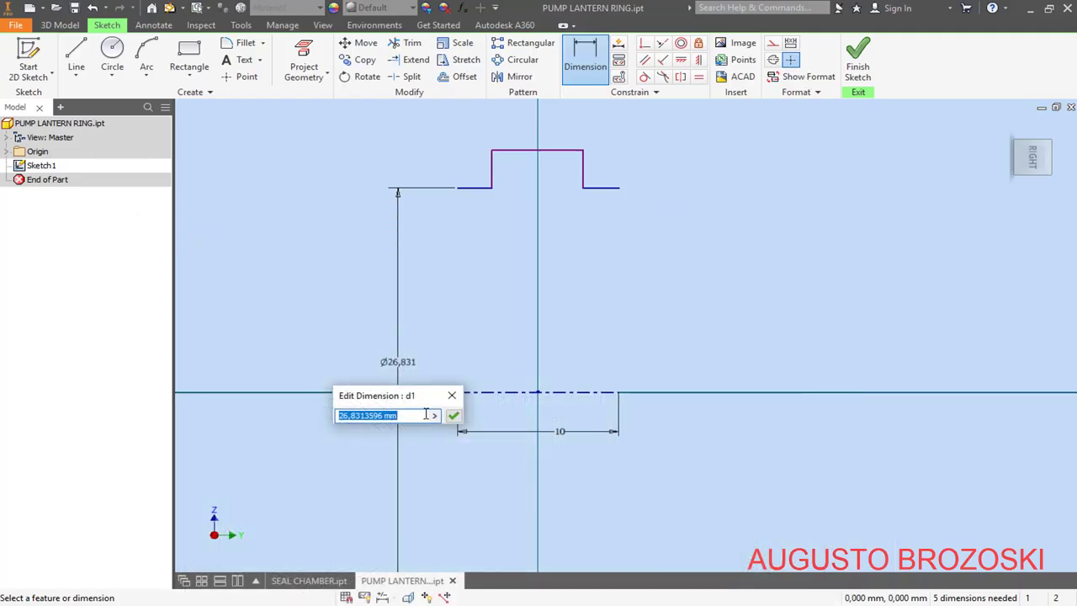
{"action": "type", "text": "45"}
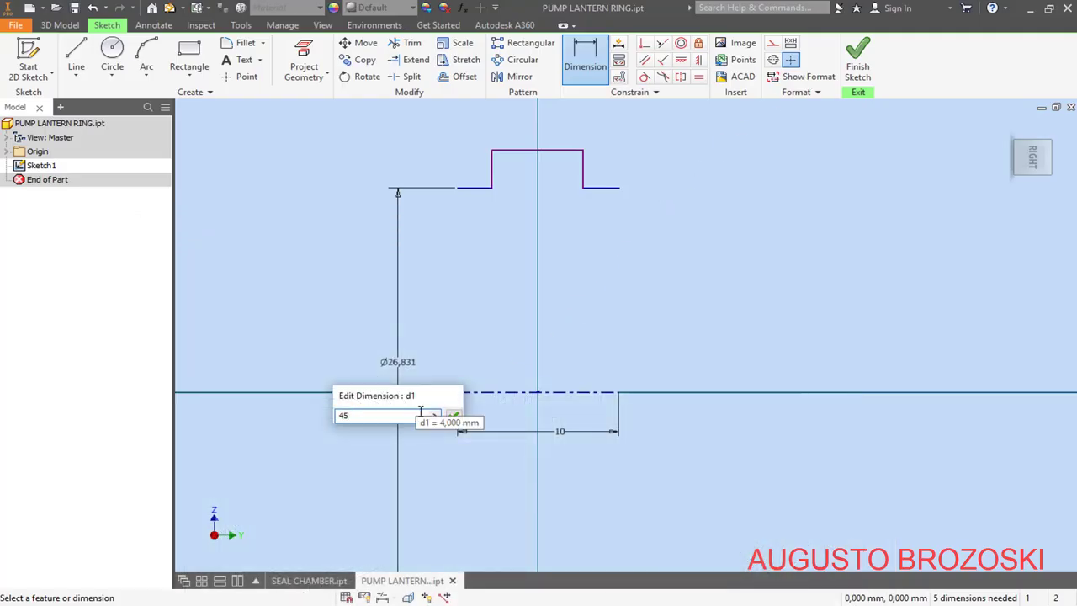
{"action": "key", "text": "Return"}
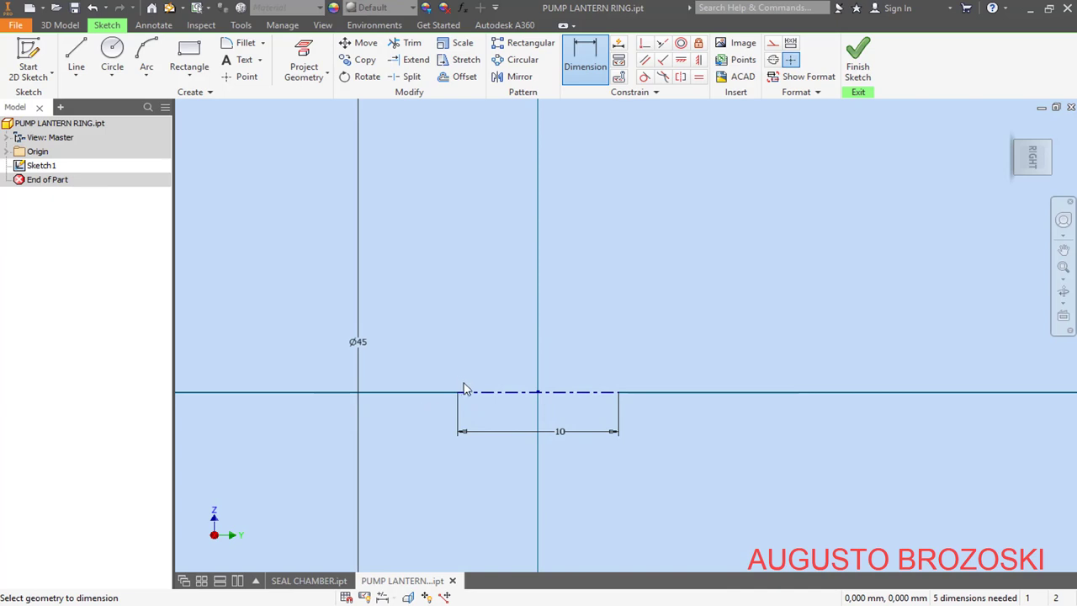
Step: Dimension the profile's raised middle line as a 52 mm diameter about the centerline
{"action": "left_click", "coordinate": [1034, 160]}
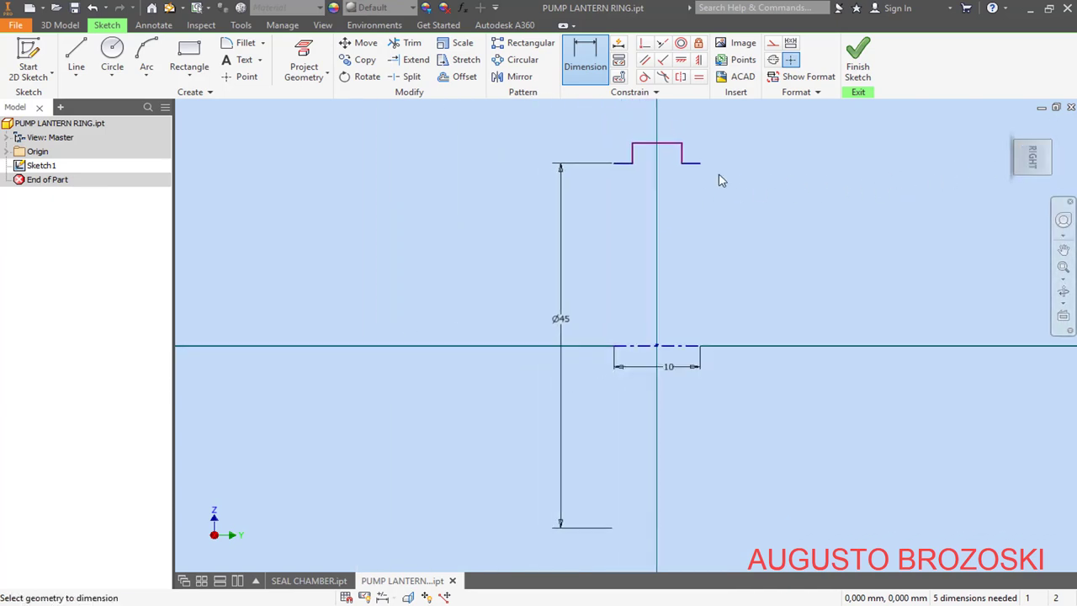
{"action": "left_click", "coordinate": [648, 149]}
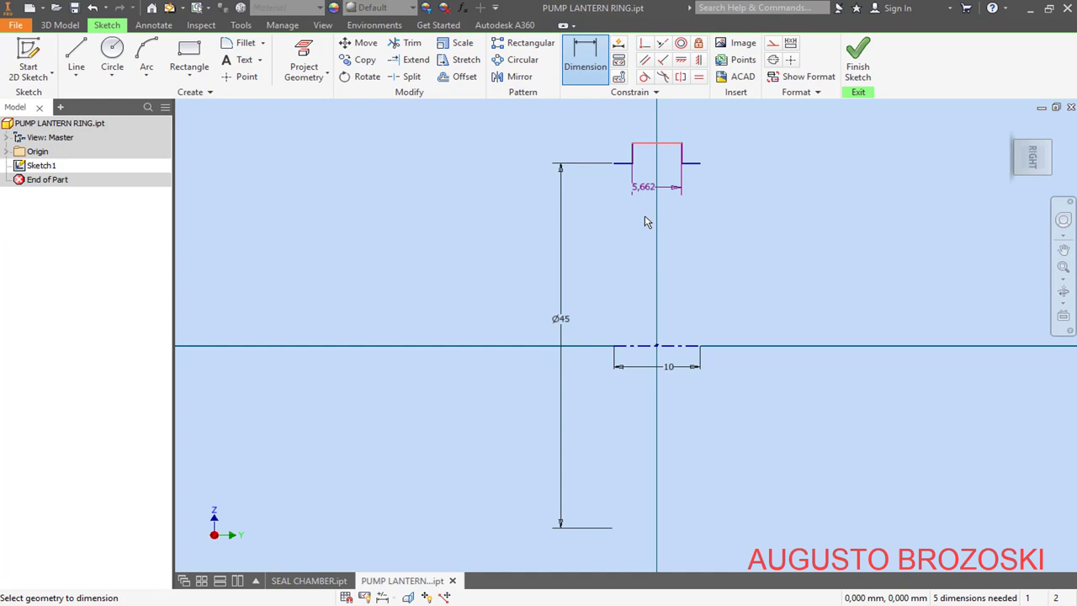
{"action": "left_click", "coordinate": [652, 345]}
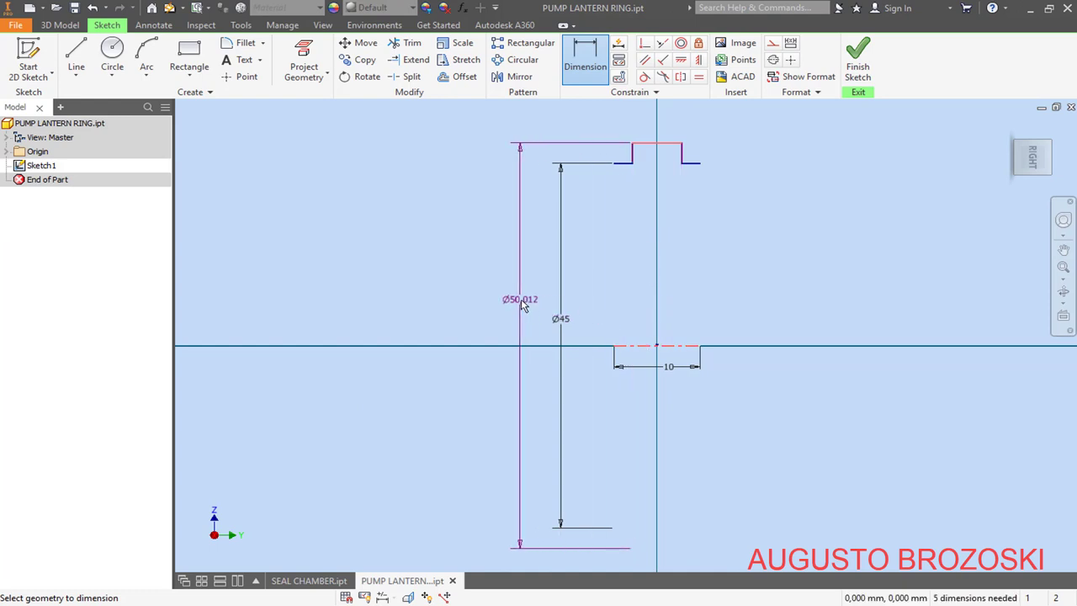
{"action": "left_click", "coordinate": [522, 305]}
{"action": "type", "text": "5"}
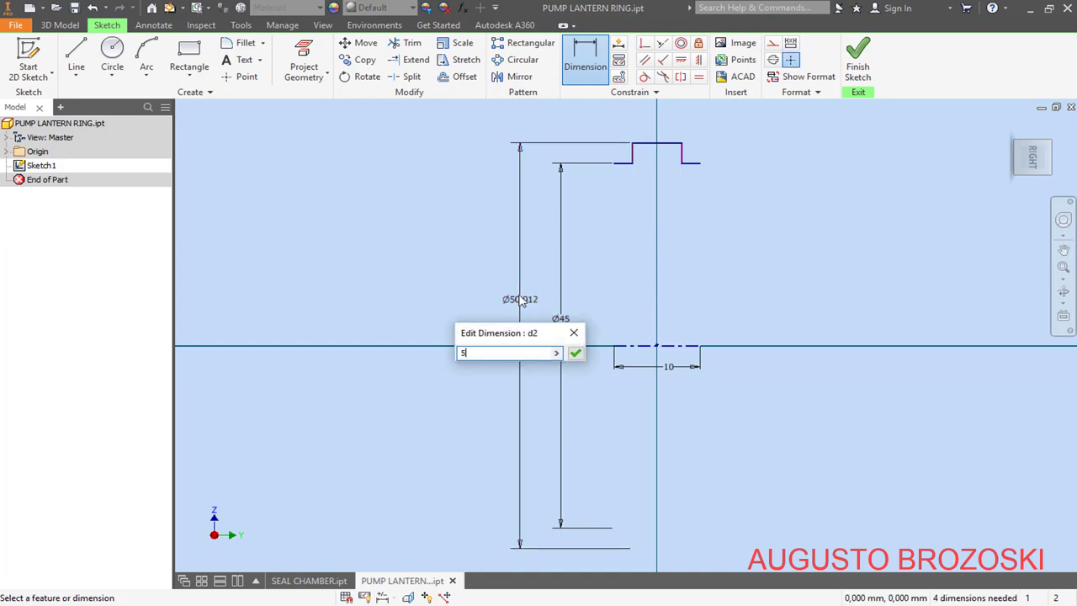
{"action": "type", "text": "2"}
{"action": "key", "text": "Return"}
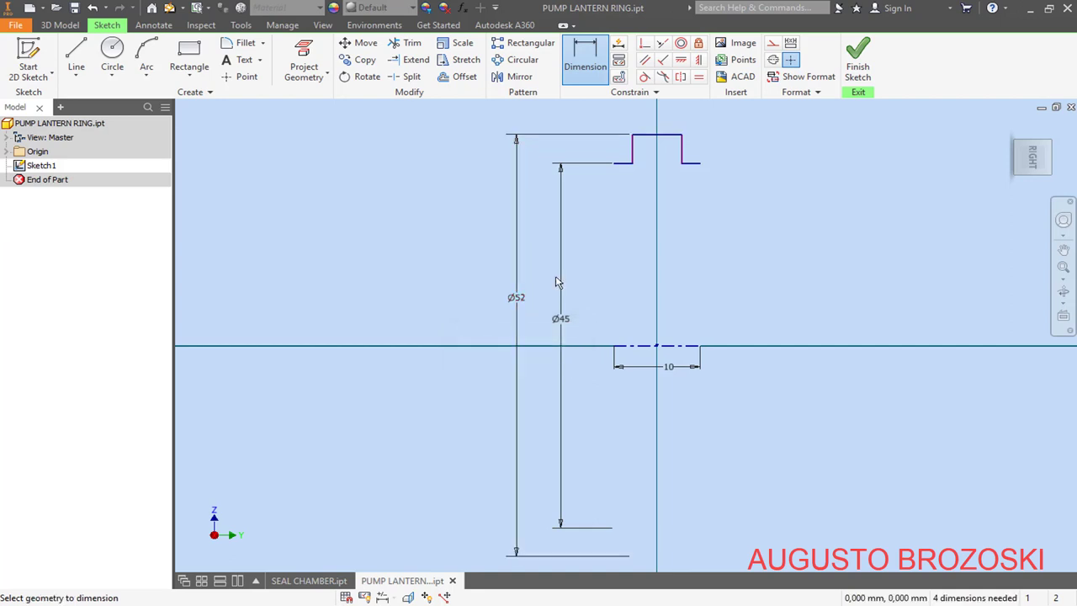
Step: Dimension the profile's short lower-left edge to 1.5 mm, using the flange thickness given in the PDF drawing
{"action": "left_click", "coordinate": [624, 163]}
{"action": "left_click", "coordinate": [625, 202]}
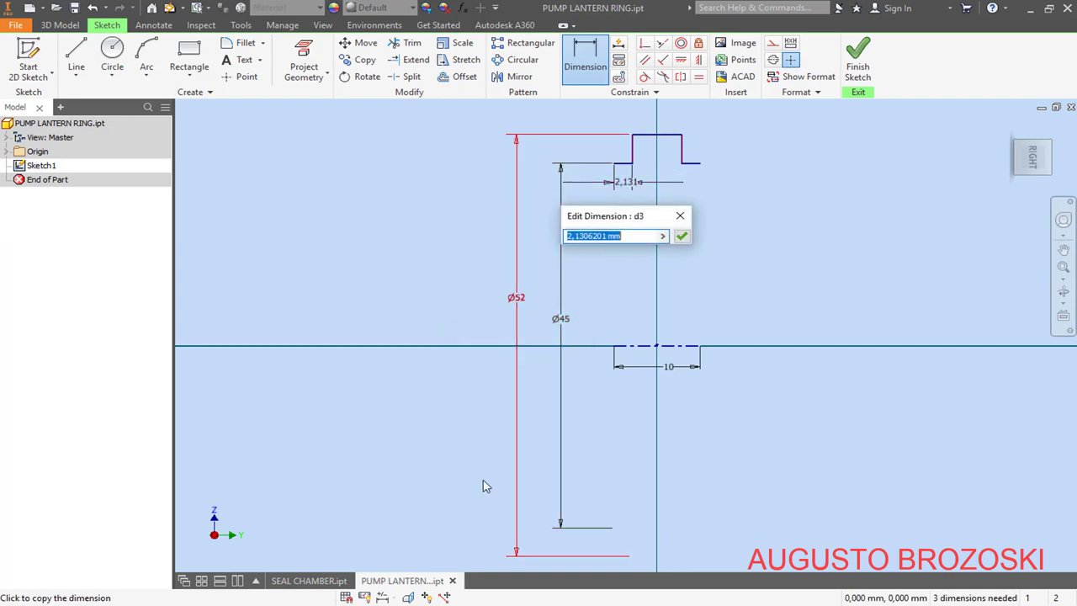
{"action": "key", "text": "alt+Tab"}
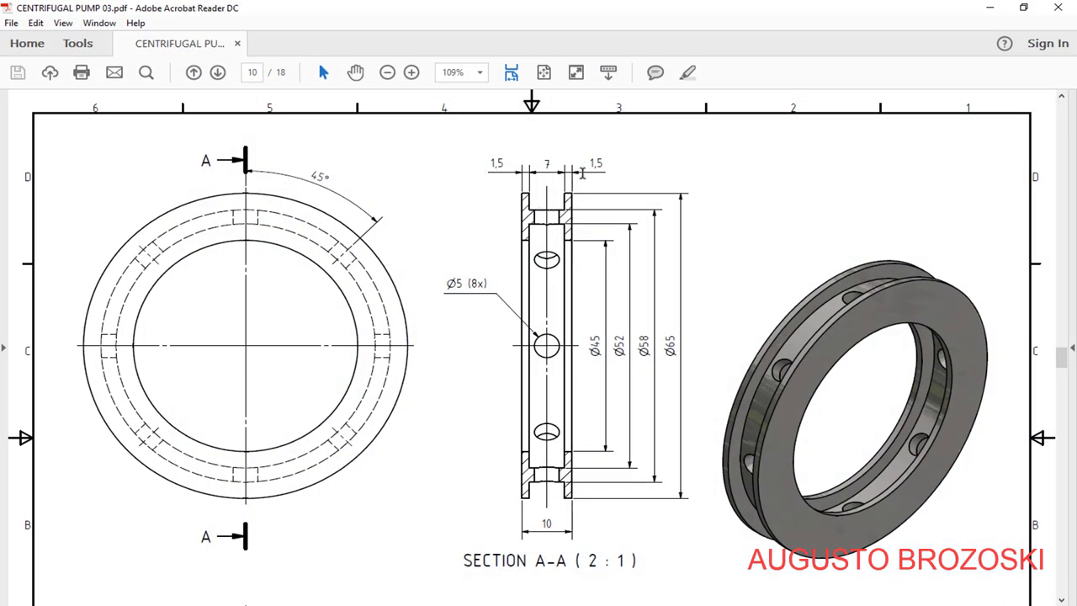
{"action": "left_click", "coordinate": [990, 10]}
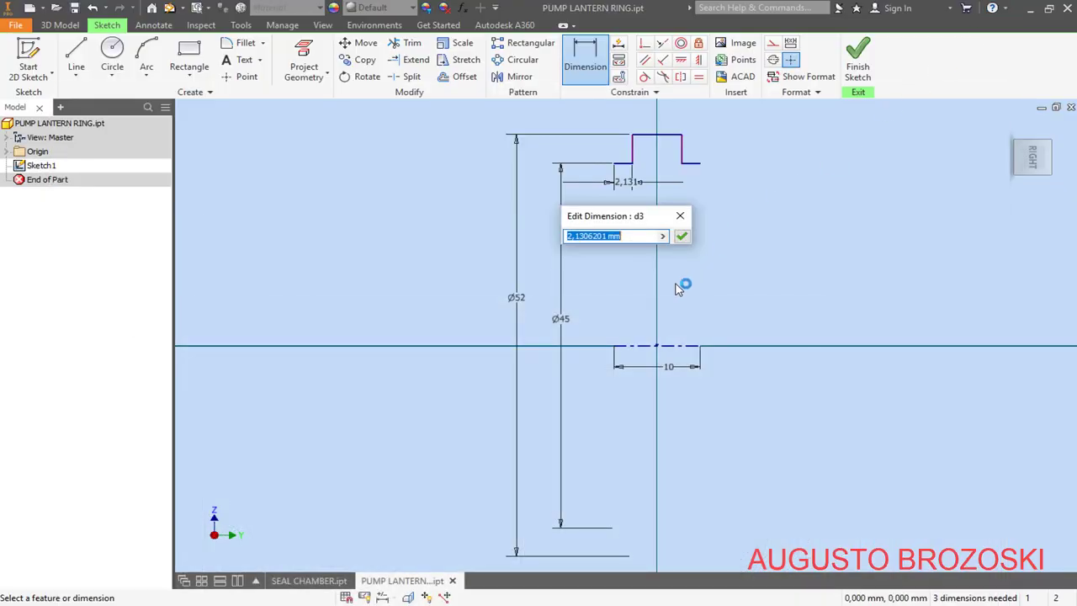
{"action": "type", "text": "1,5"}
{"action": "key", "text": "Return"}
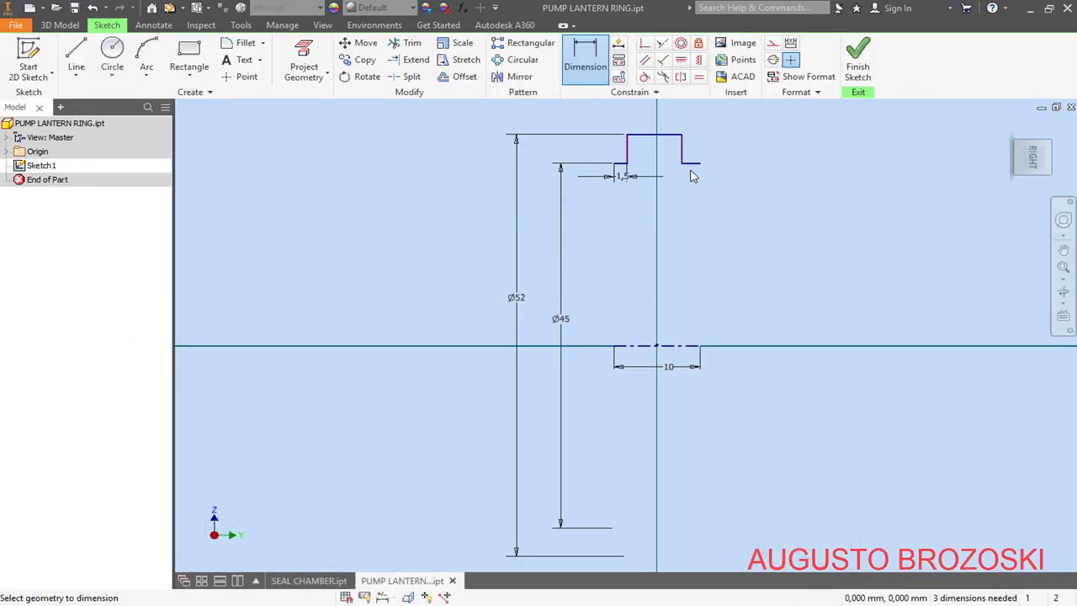
Step: Dimension the profile's short lower-right edge to 1.5 mm
{"action": "left_click", "coordinate": [691, 164]}
{"action": "left_click", "coordinate": [691, 180]}
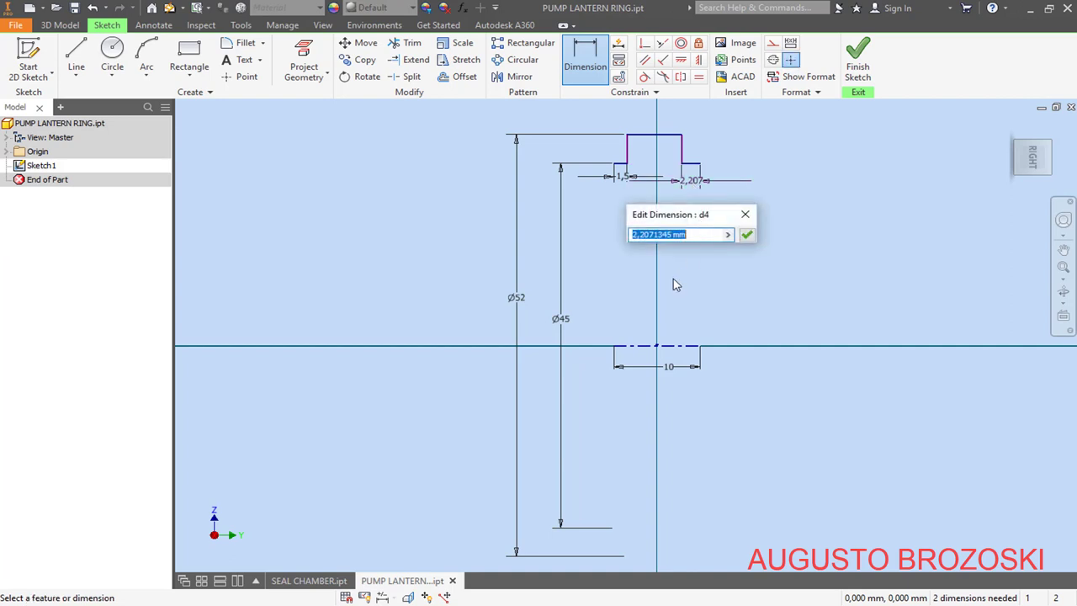
{"action": "type", "text": "1,5"}
{"action": "key", "text": "Return"}
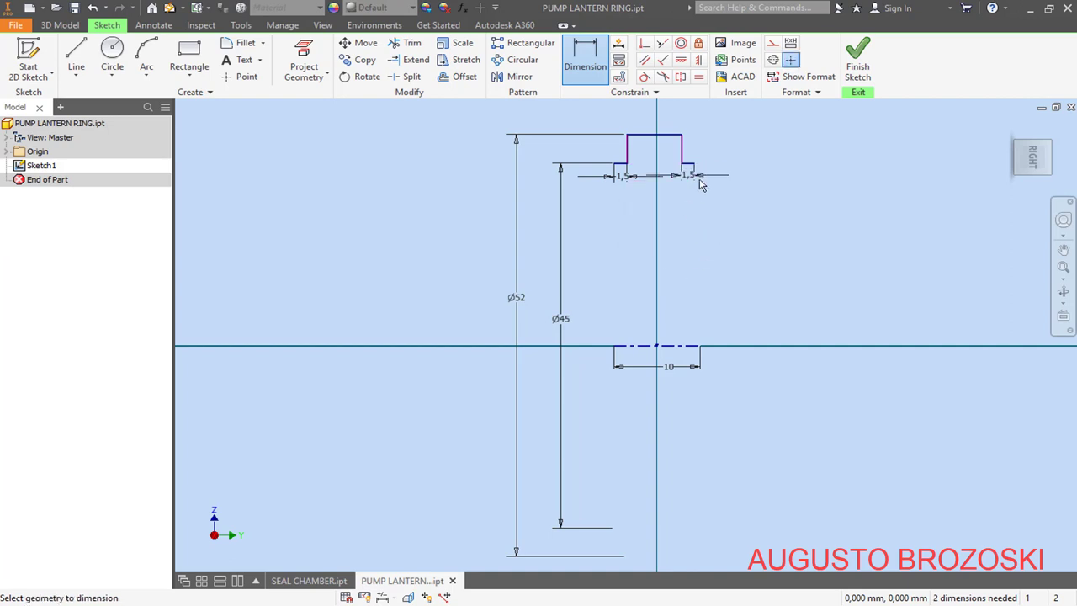
{"action": "key", "text": "Escape"}
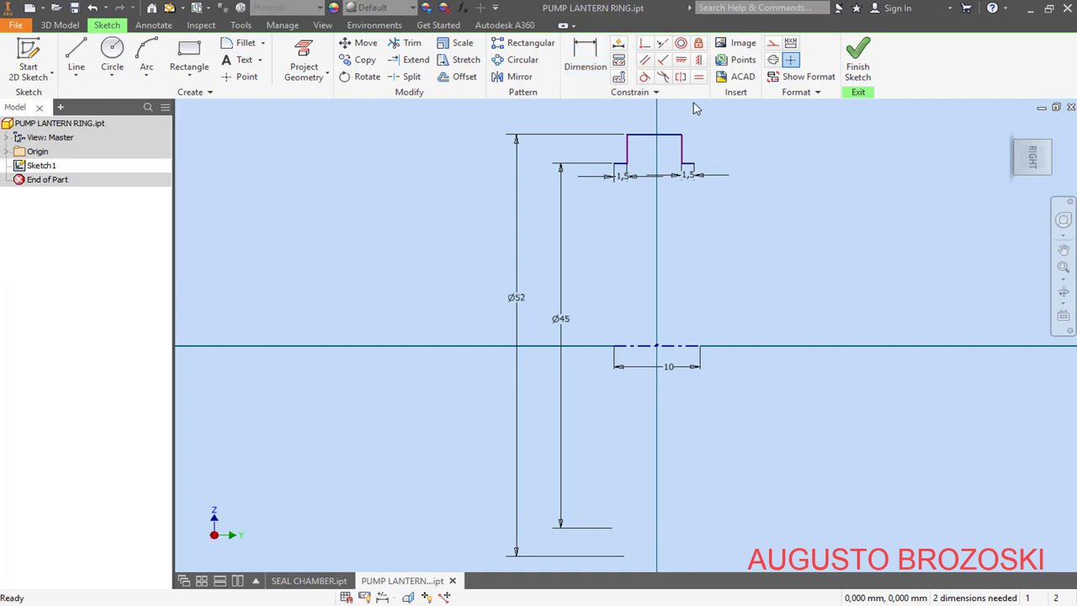
Step: Vertically align the raised line's midpoint with the centerline's midpoint, and the profile's right endpoint with the centerline's right end
{"action": "left_click", "coordinate": [698, 60]}
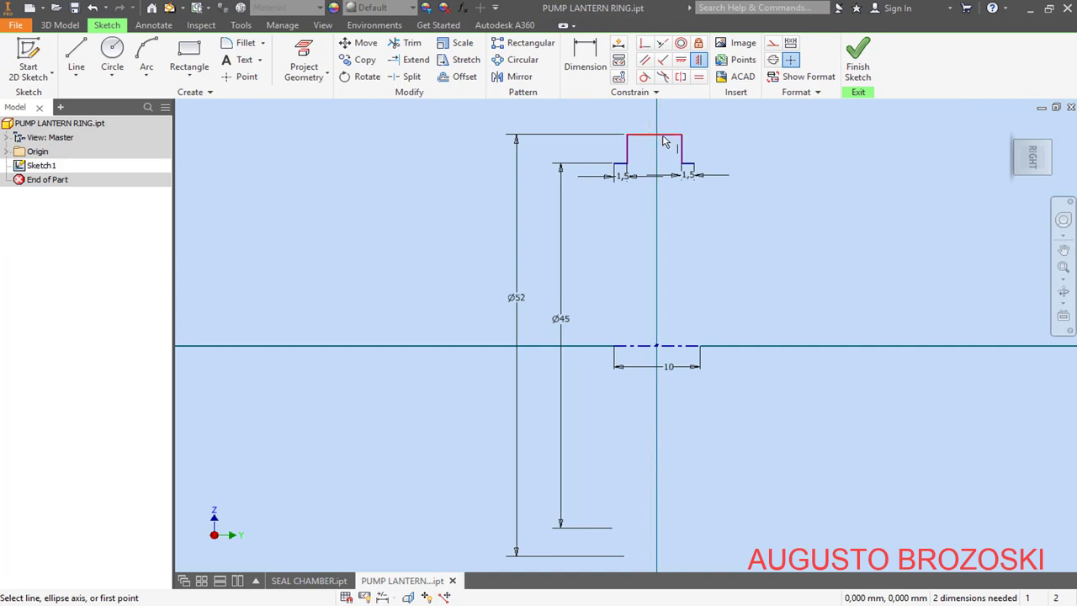
{"action": "left_click", "coordinate": [654, 135]}
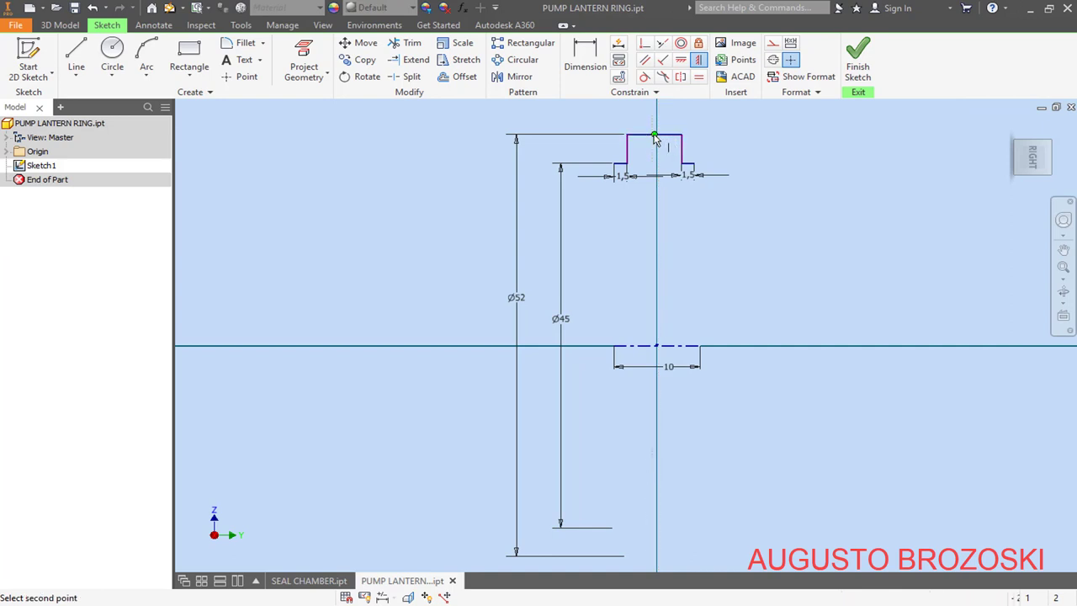
{"action": "left_click", "coordinate": [658, 346]}
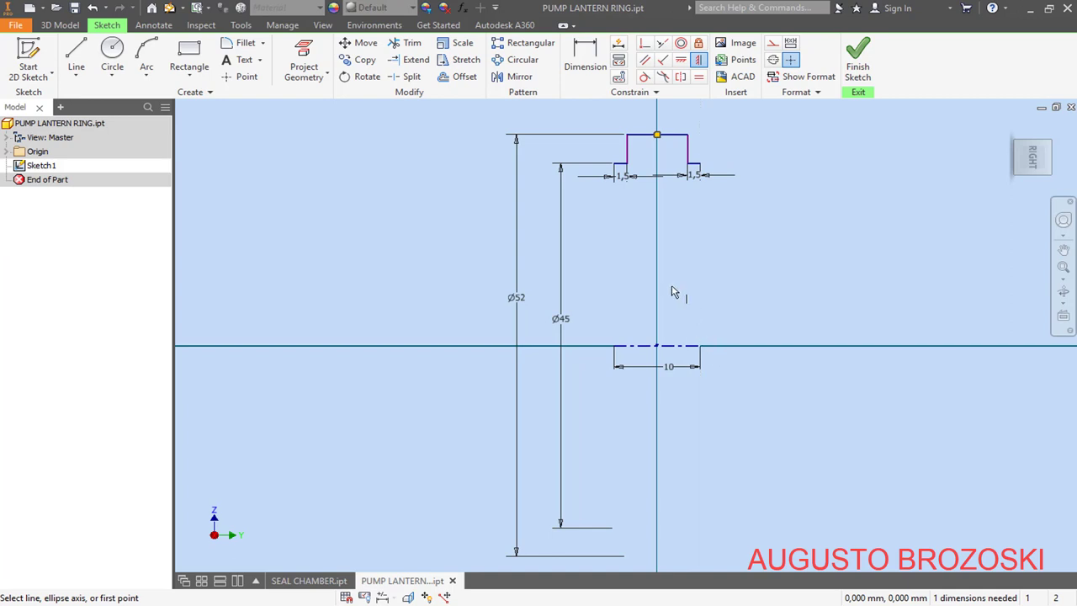
{"action": "left_click", "coordinate": [700, 164]}
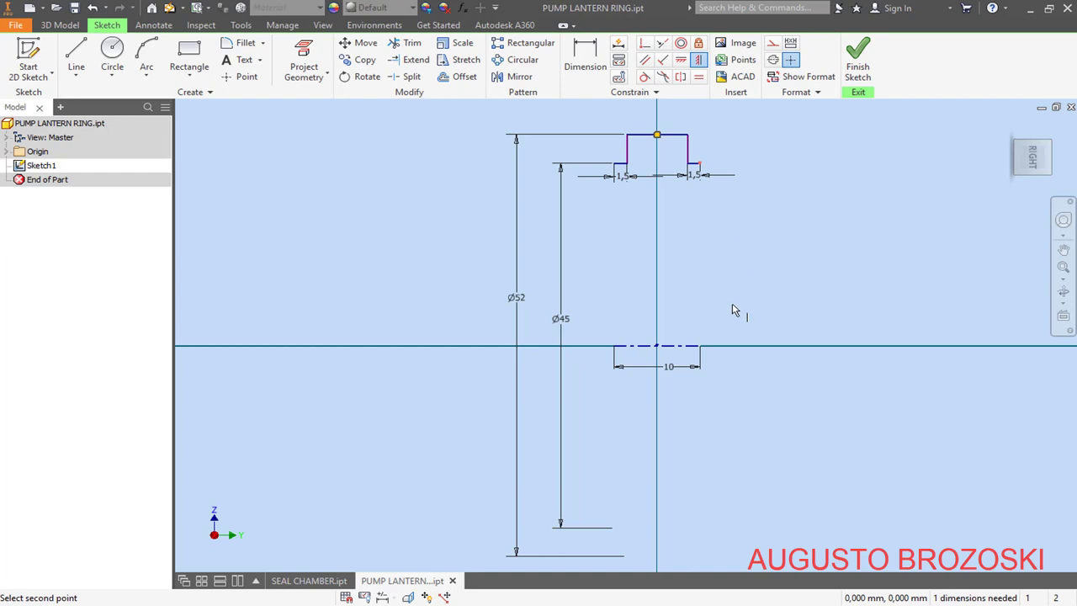
{"action": "left_click", "coordinate": [700, 354]}
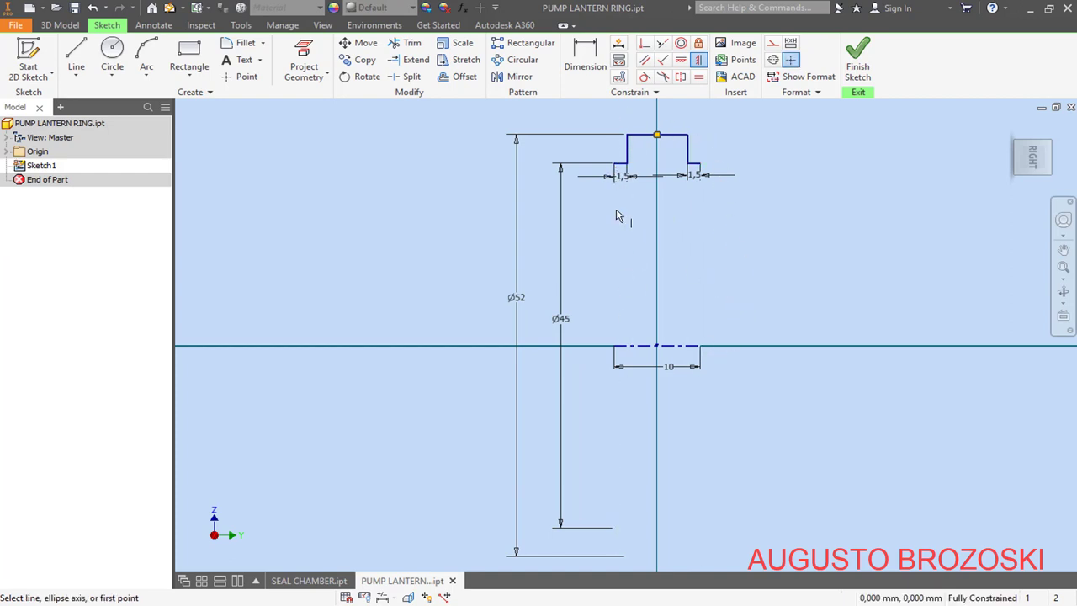
Step: Close the profile with a line chain: two sides about 10 mm tall, 1.5 mm wide flange tops, and a 7 mm wide groove about 3.5 mm deep
{"action": "left_click", "coordinate": [1031, 157]}
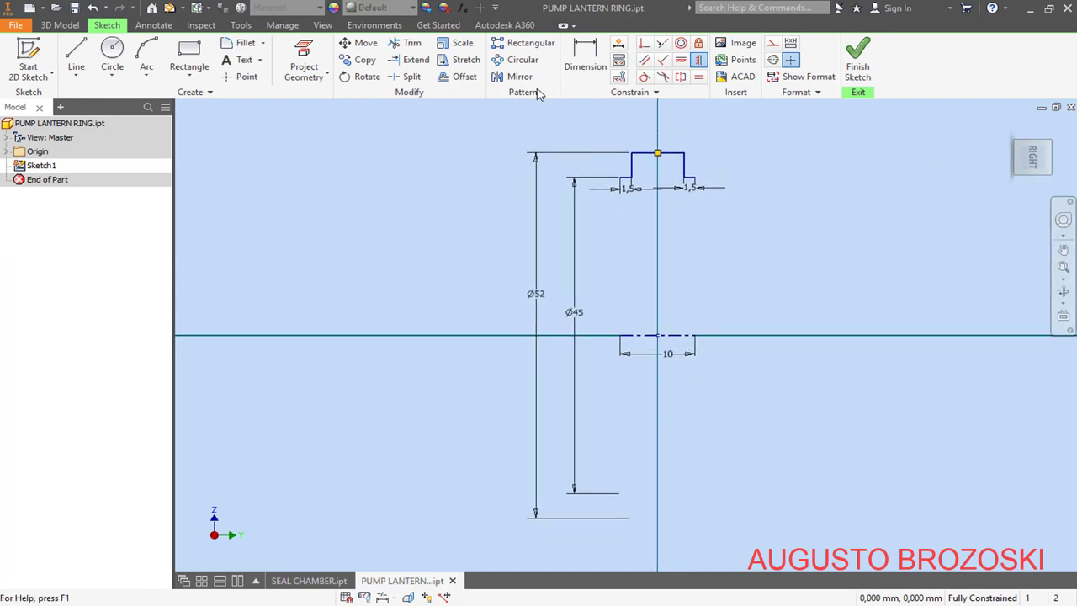
{"action": "left_click", "coordinate": [75, 56]}
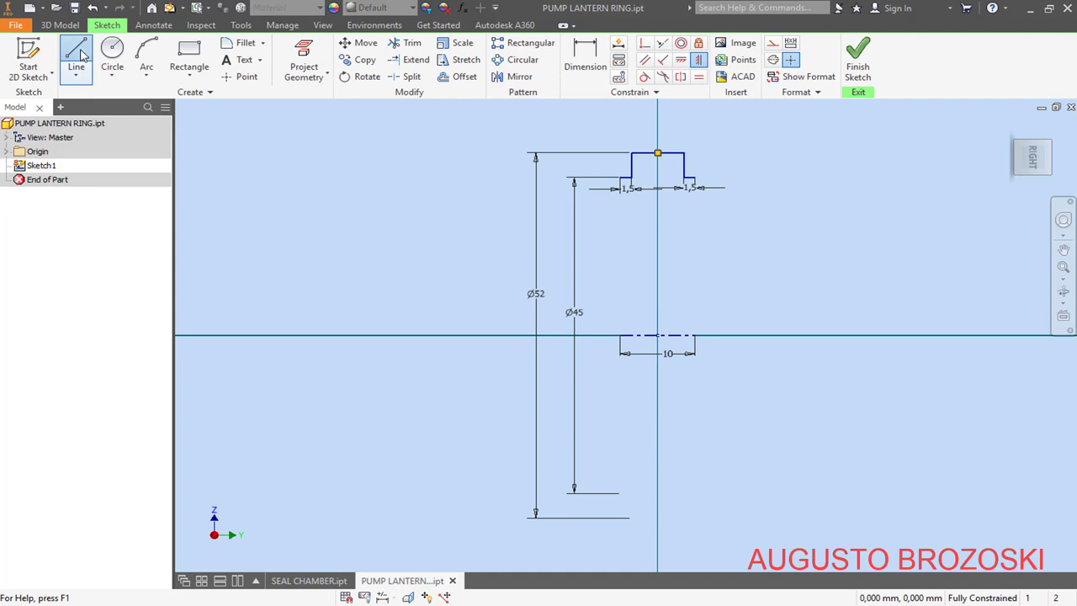
{"action": "scroll", "coordinate": [685, 115], "scroll_direction": "up", "scroll_amount": 3}
{"action": "scroll", "coordinate": [686, 115], "scroll_direction": "up", "scroll_amount": 3}
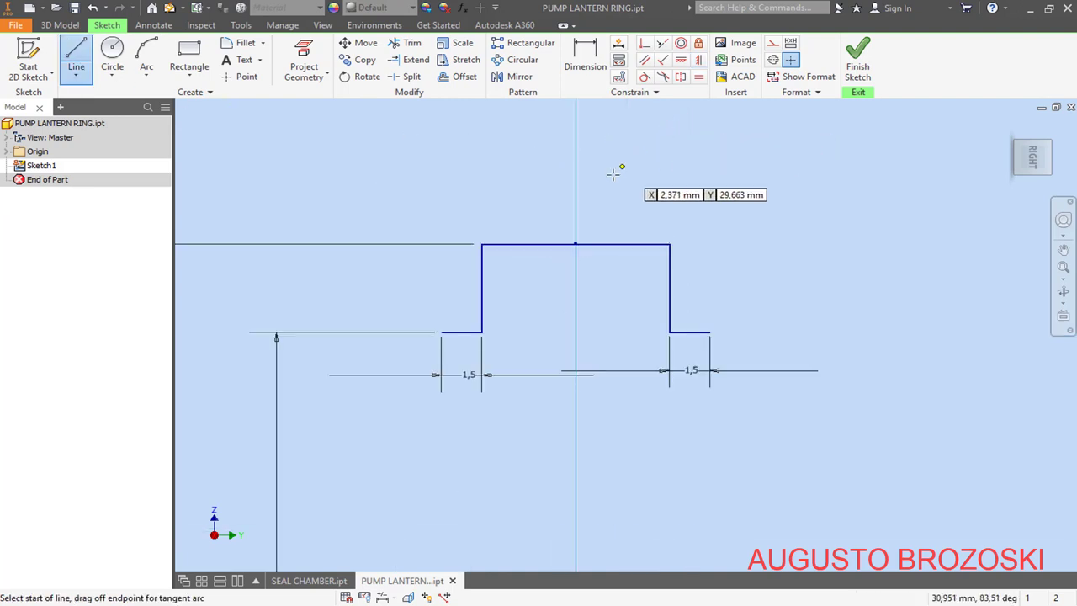
{"action": "scroll", "coordinate": [576, 177], "scroll_direction": "down", "scroll_amount": 3}
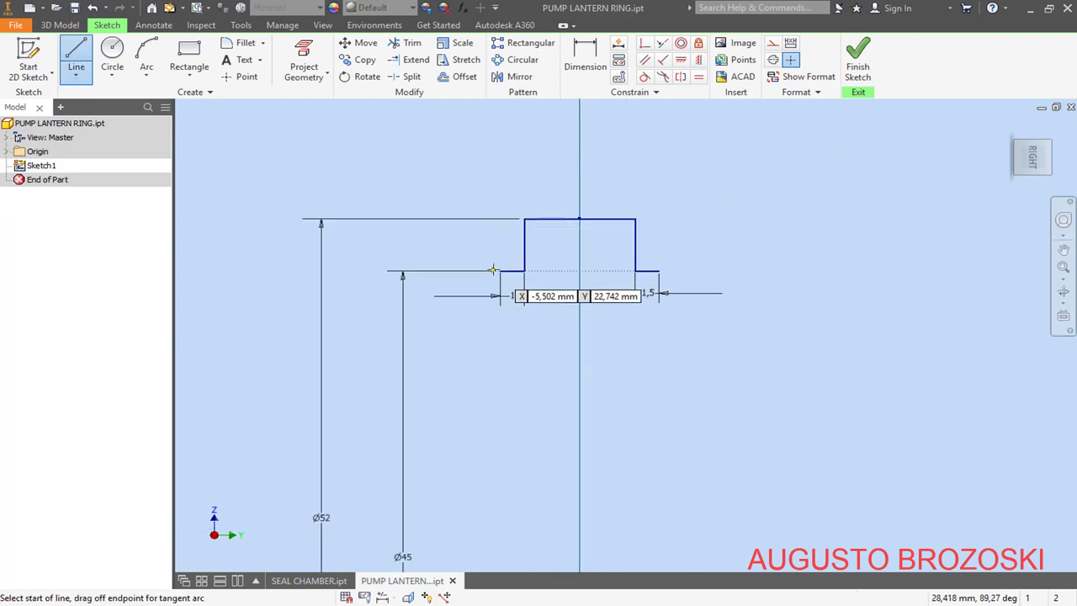
{"action": "left_click", "coordinate": [501, 270]}
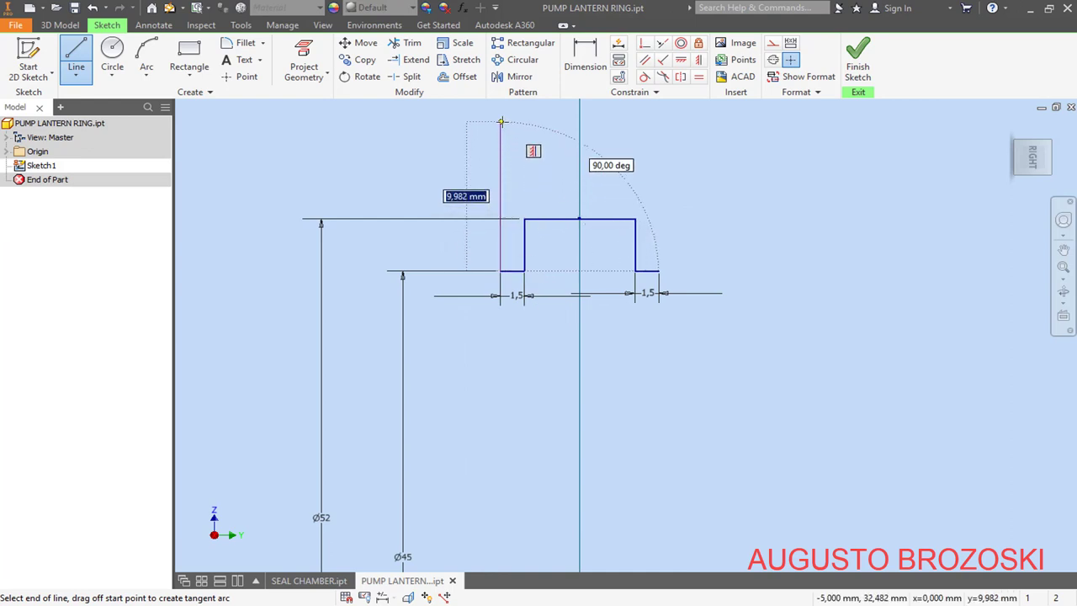
{"action": "left_click", "coordinate": [500, 122]}
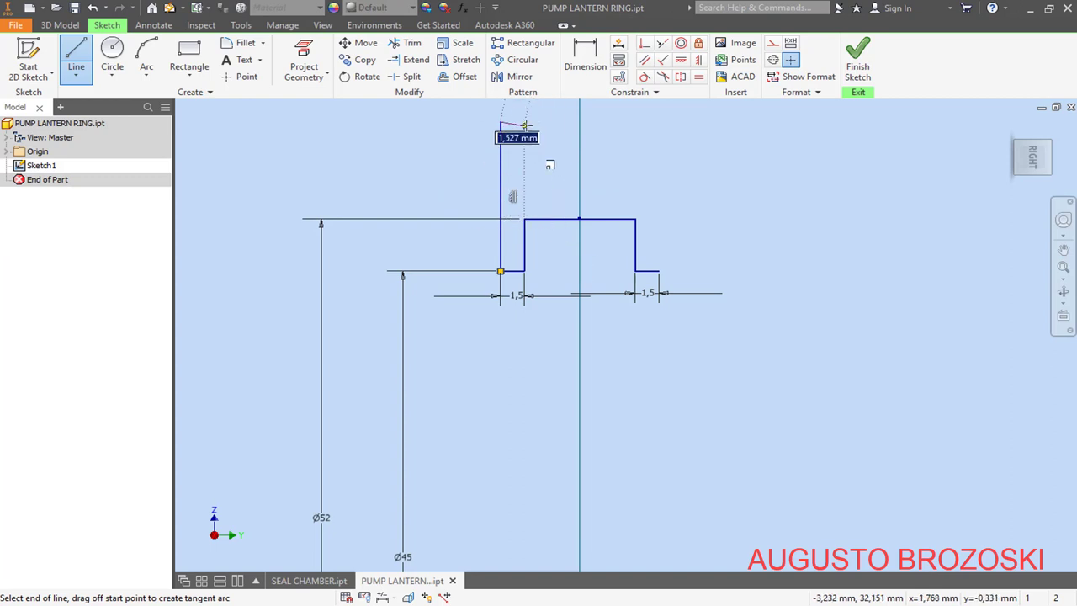
{"action": "left_click", "coordinate": [525, 174]}
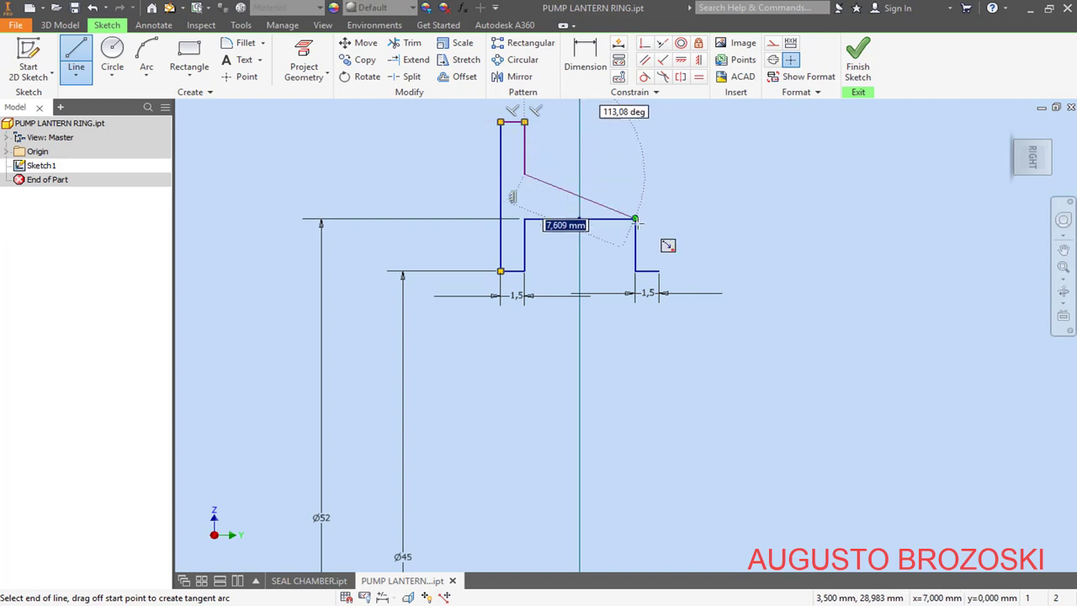
{"action": "left_click", "coordinate": [636, 174]}
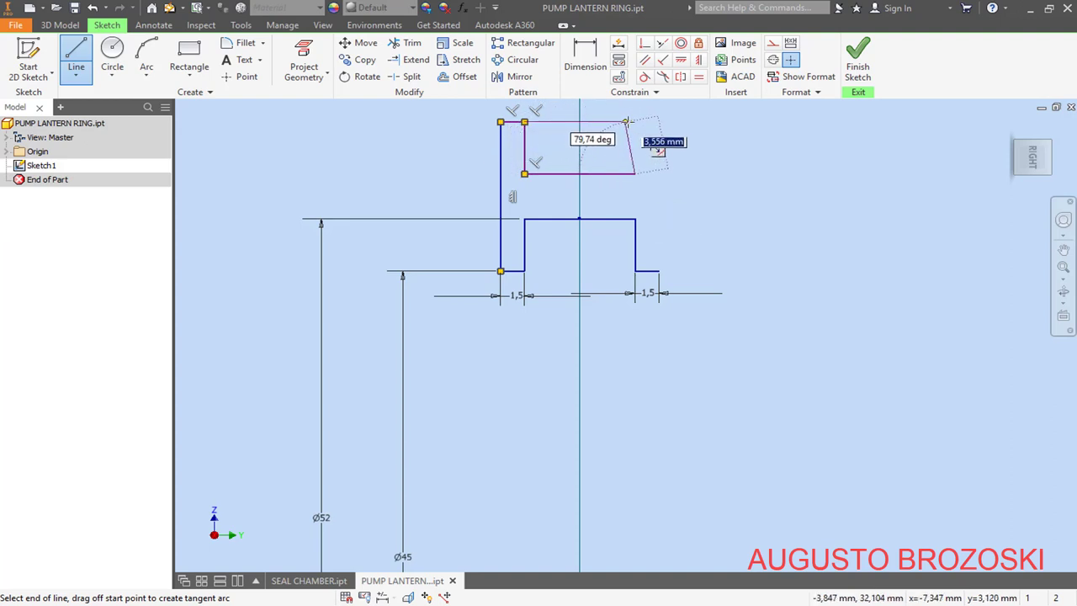
{"action": "left_click", "coordinate": [635, 121]}
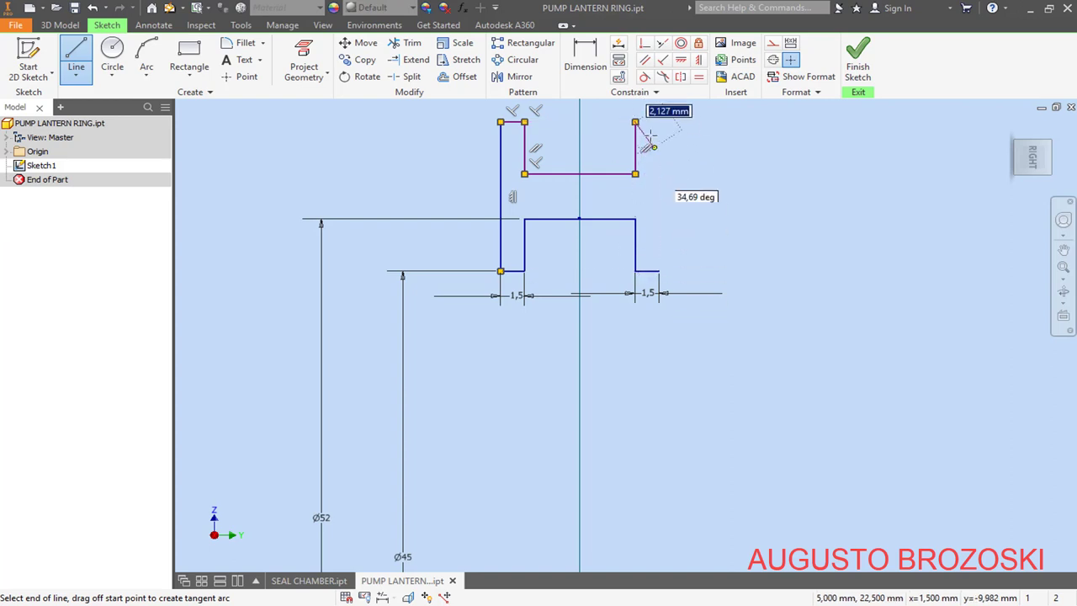
{"action": "left_click", "coordinate": [659, 122]}
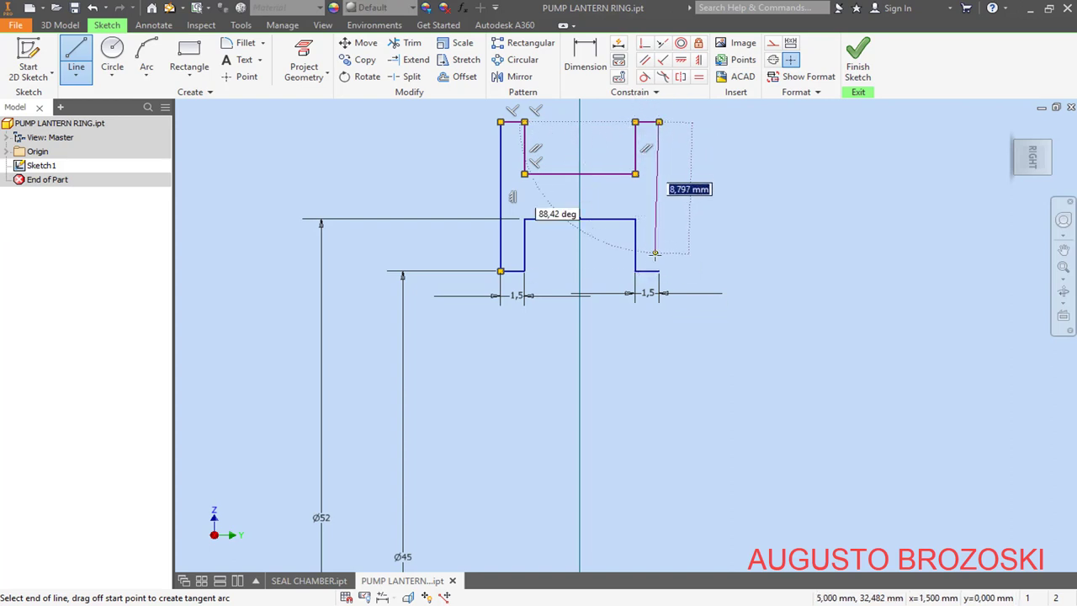
{"action": "left_click", "coordinate": [659, 270]}
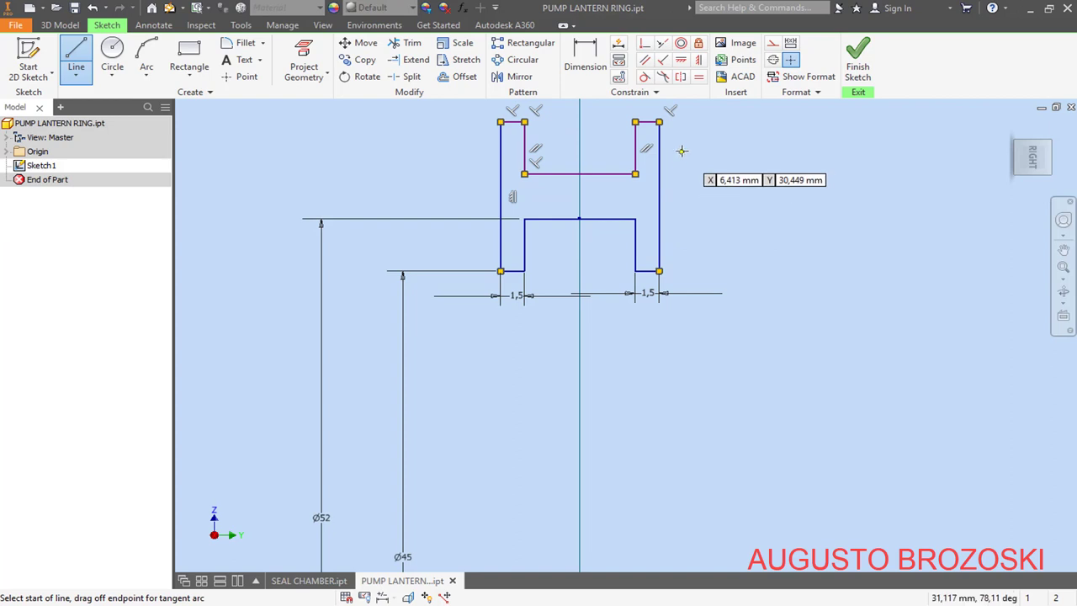
Step: Dimension the outer groove's floor line to the centerline as a 58 mm diameter, checking the value in the PDF drawing
{"action": "left_click", "coordinate": [586, 52]}
{"action": "scroll", "coordinate": [590, 122], "scroll_direction": "down", "scroll_amount": 3}
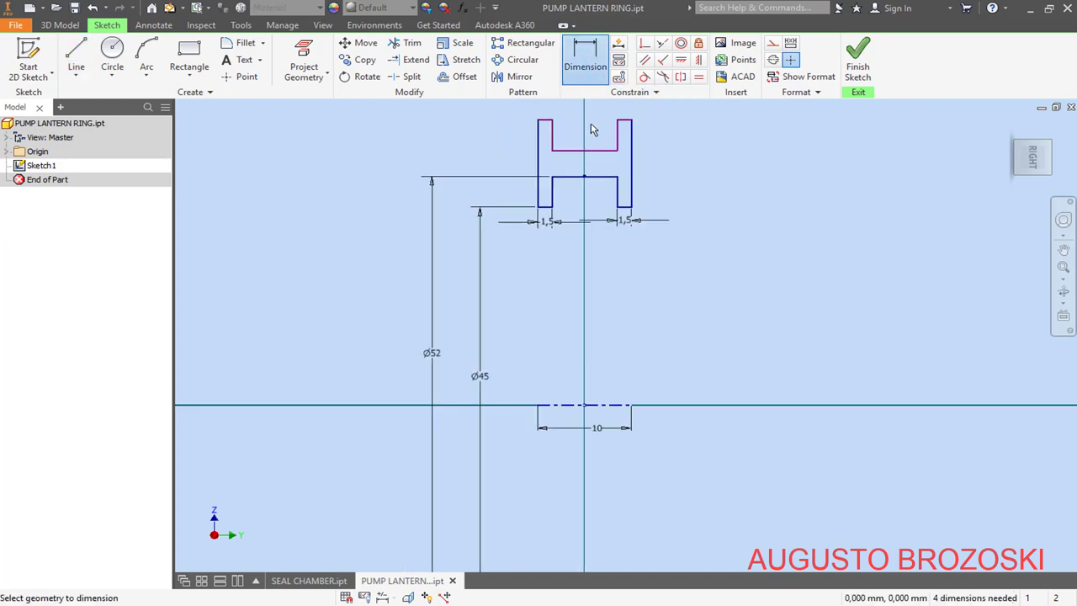
{"action": "left_click", "coordinate": [568, 151]}
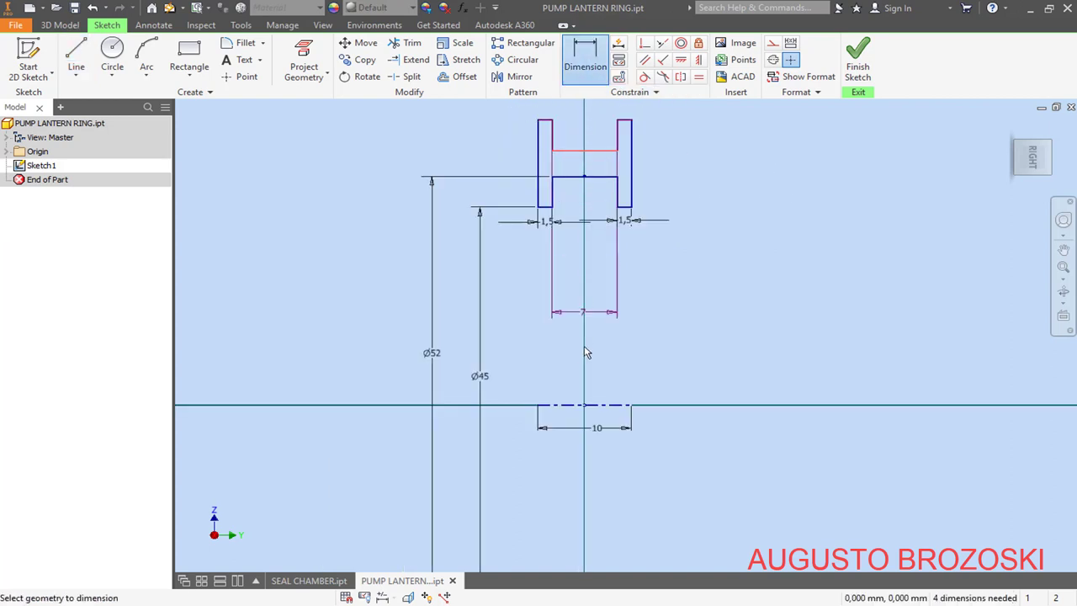
{"action": "left_click", "coordinate": [567, 405]}
{"action": "left_click", "coordinate": [374, 359]}
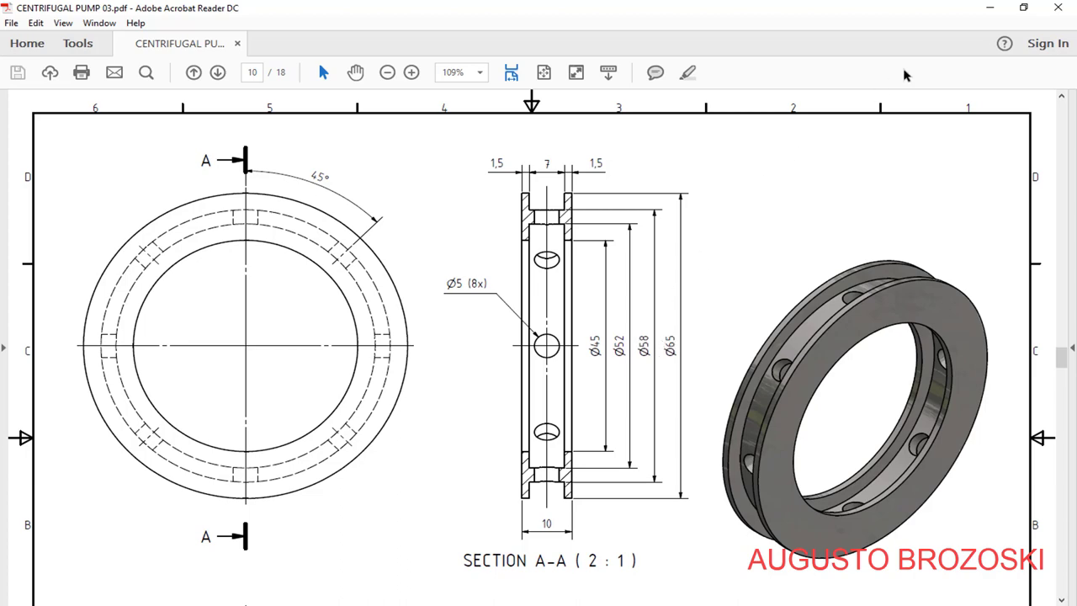
{"action": "left_click", "coordinate": [990, 7]}
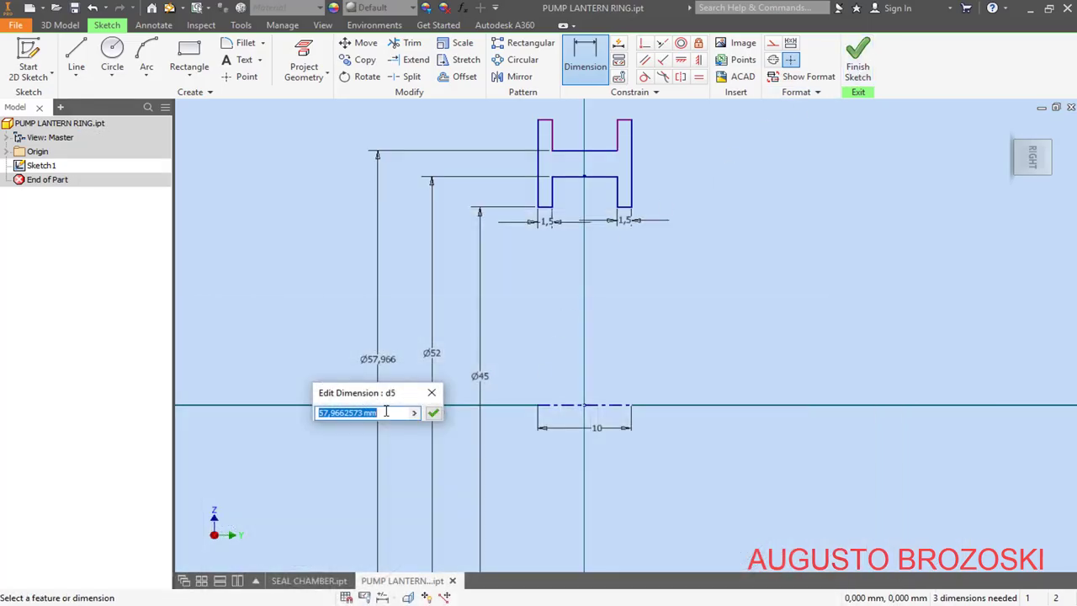
{"action": "type", "text": "58"}
{"action": "key", "text": "Return"}
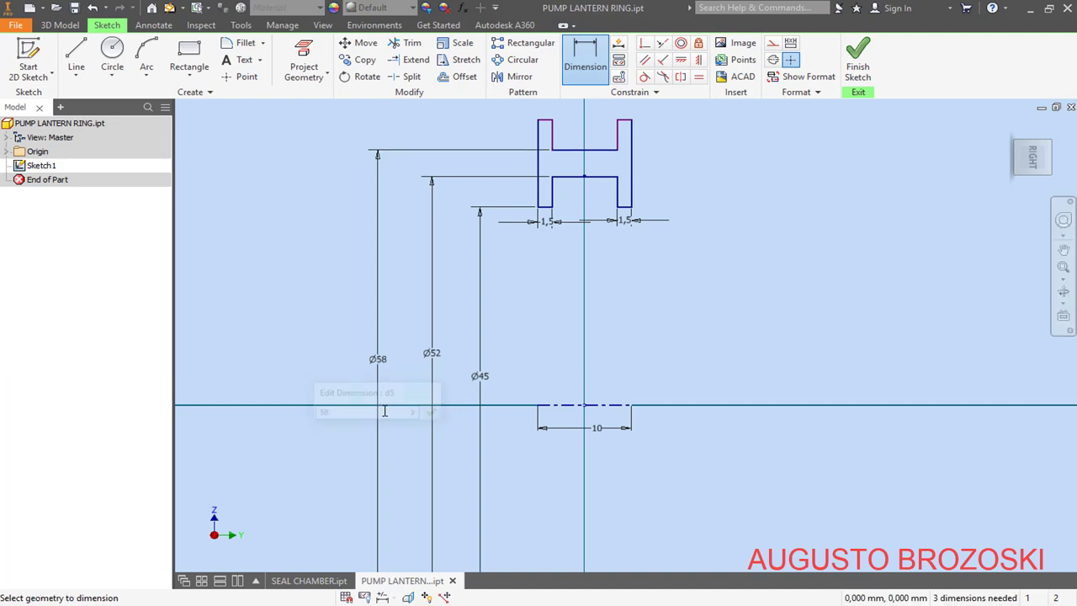
Step: Dimension the flange's top edge to the centerline as a 65 mm diameter
{"action": "left_click", "coordinate": [546, 127]}
{"action": "left_click", "coordinate": [547, 405]}
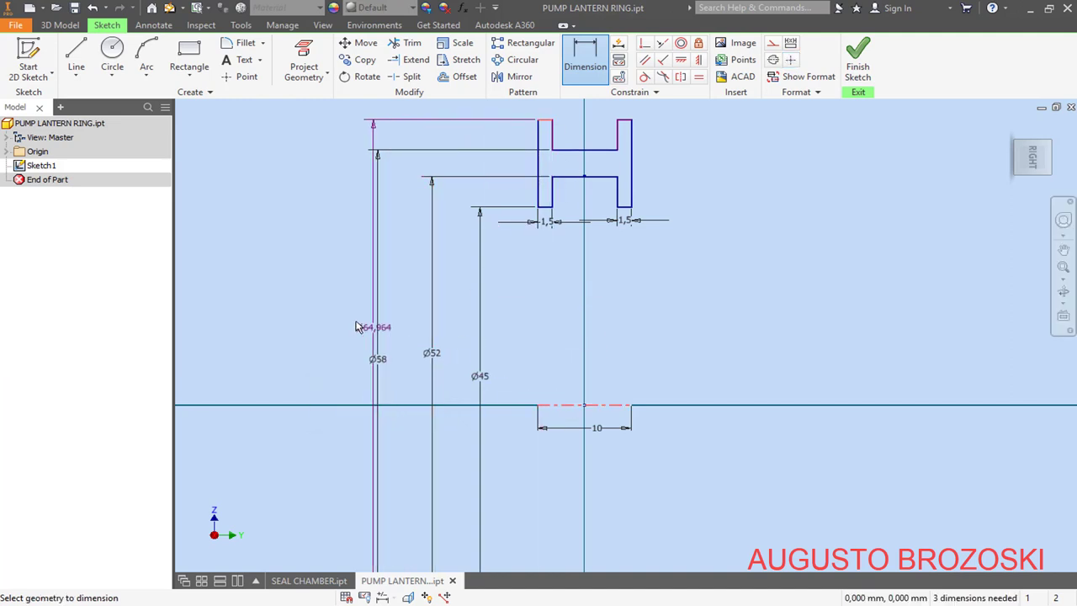
{"action": "left_click", "coordinate": [317, 317]}
{"action": "type", "text": "65"}
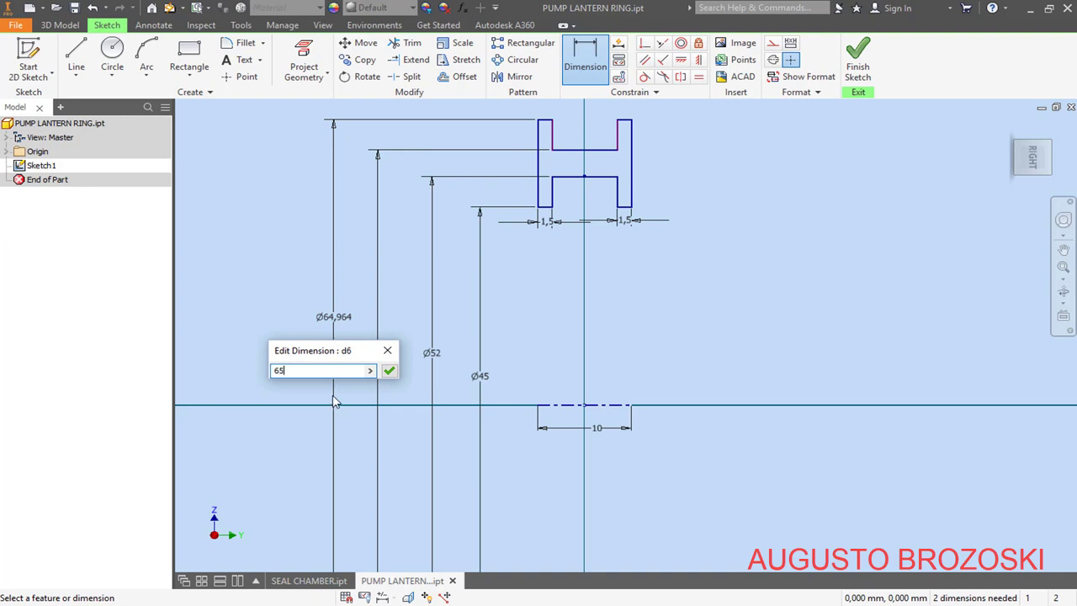
{"action": "key", "text": "Return"}
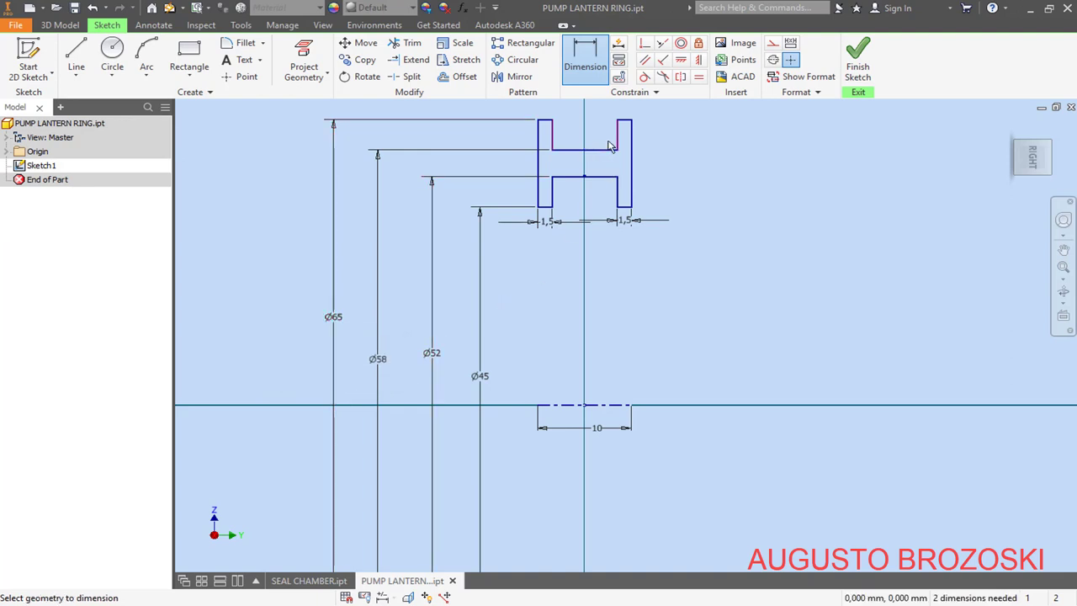
{"action": "key", "text": "Escape"}
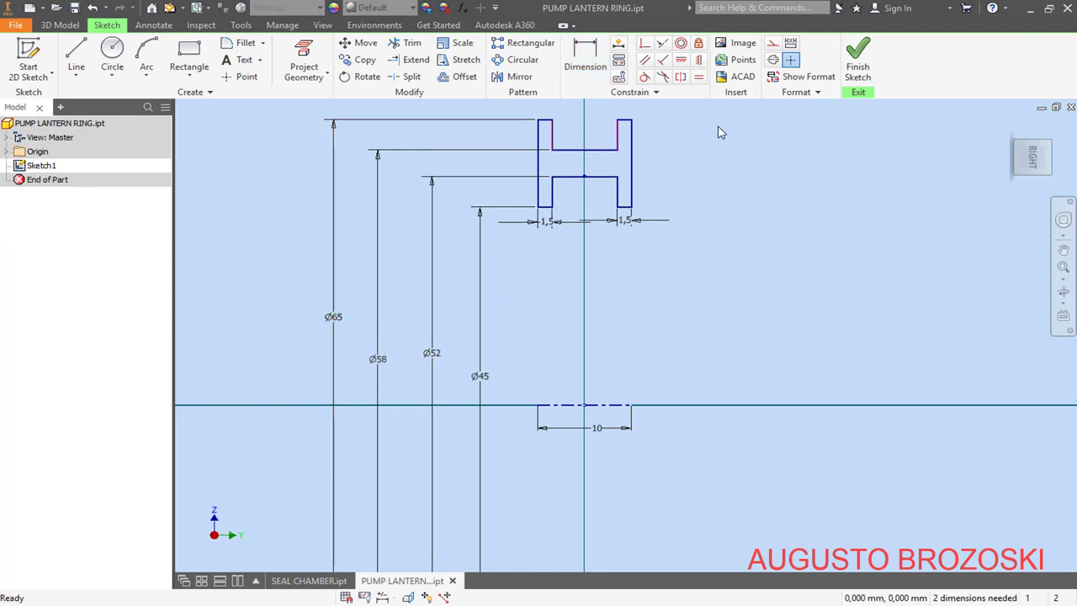
Step: Vertically align both lower corners of the outer groove with the inner groove's corners beneath them, and finish the sketch
{"action": "left_click", "coordinate": [698, 61]}
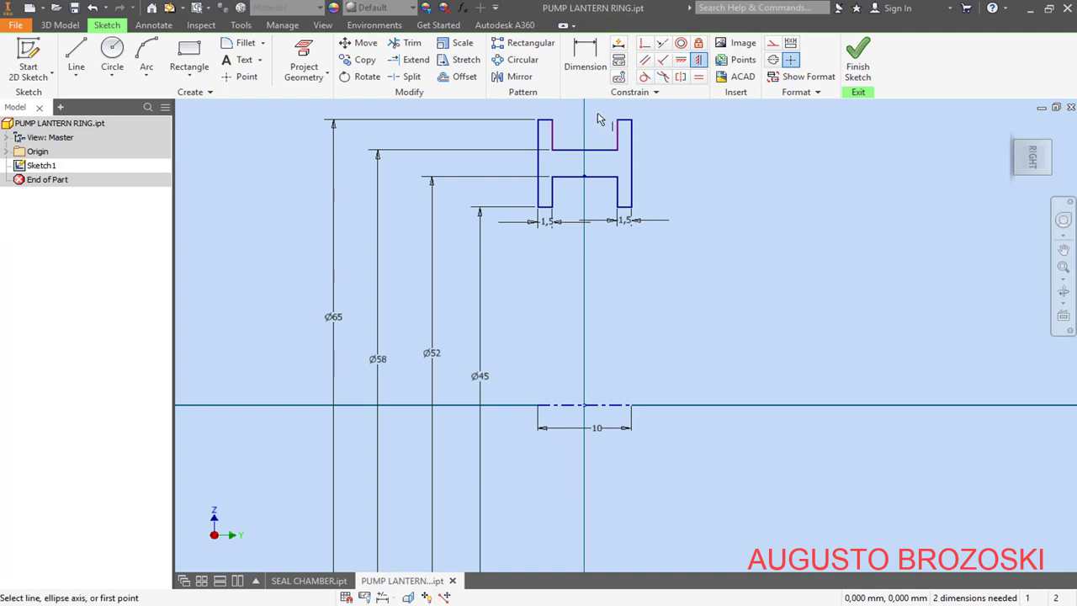
{"action": "scroll", "coordinate": [603, 116], "scroll_direction": "up", "scroll_amount": 3}
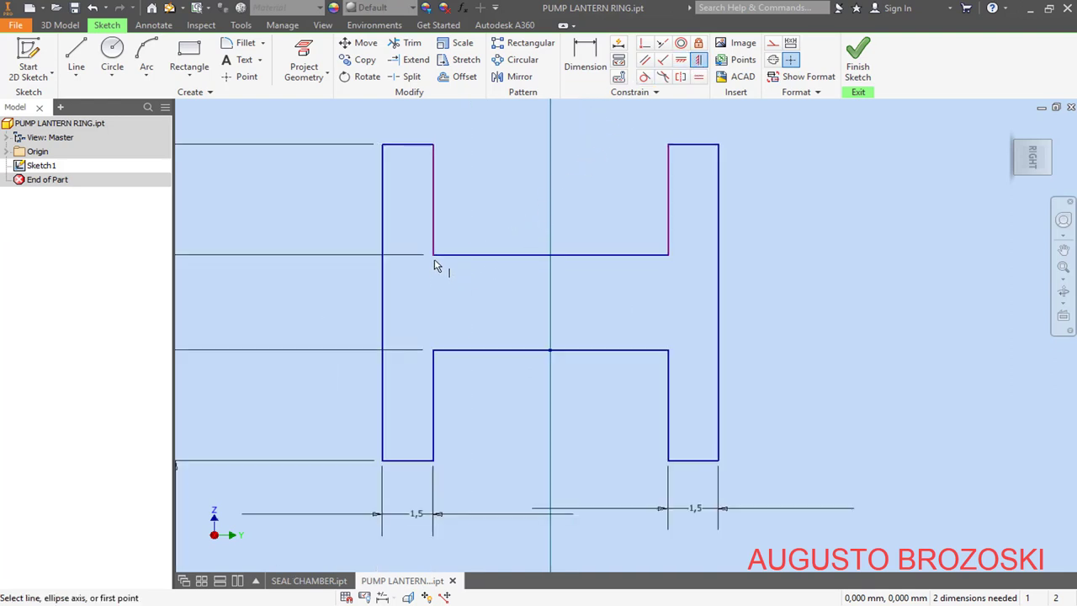
{"action": "left_click", "coordinate": [434, 256]}
{"action": "left_click", "coordinate": [434, 351]}
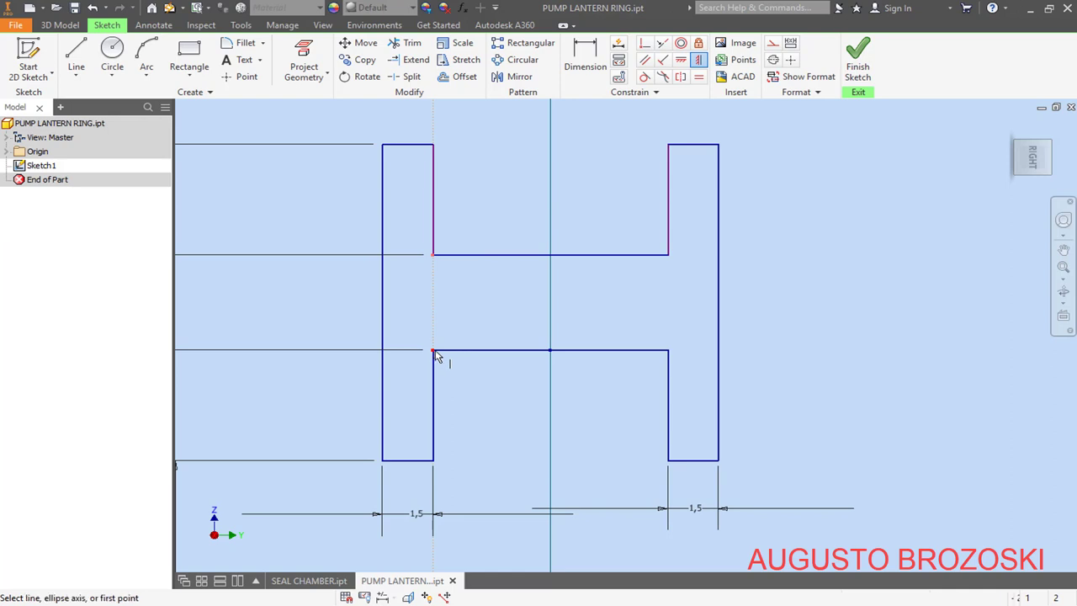
{"action": "left_click", "coordinate": [669, 254]}
{"action": "left_click", "coordinate": [668, 350]}
{"action": "scroll", "coordinate": [610, 294], "scroll_direction": "down", "scroll_amount": 3}
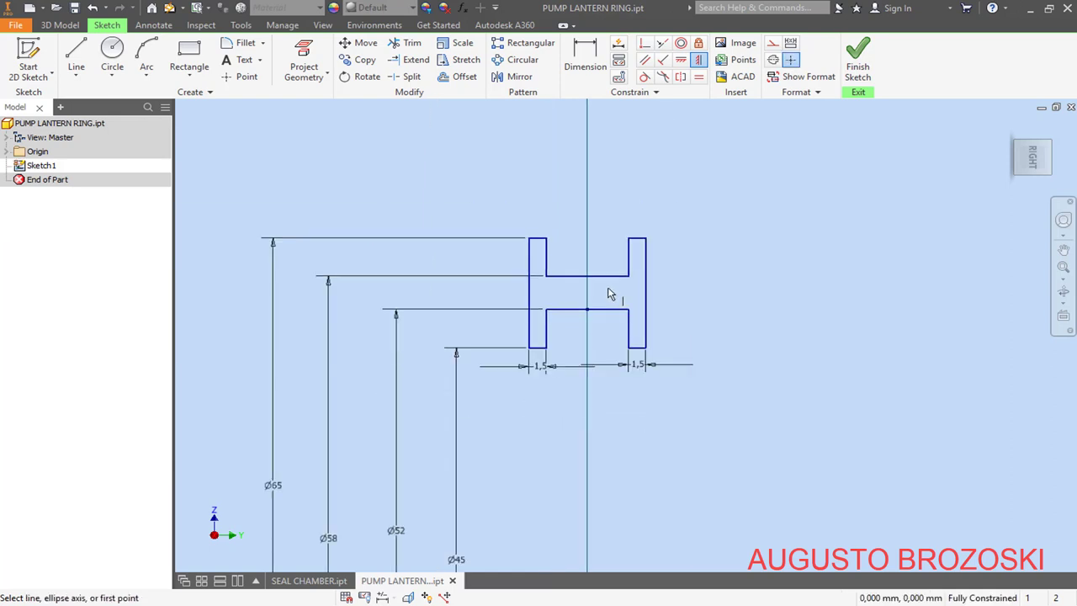
{"action": "scroll", "coordinate": [610, 294], "scroll_direction": "down", "scroll_amount": 3}
{"action": "scroll", "coordinate": [586, 317], "scroll_direction": "up", "scroll_amount": 3}
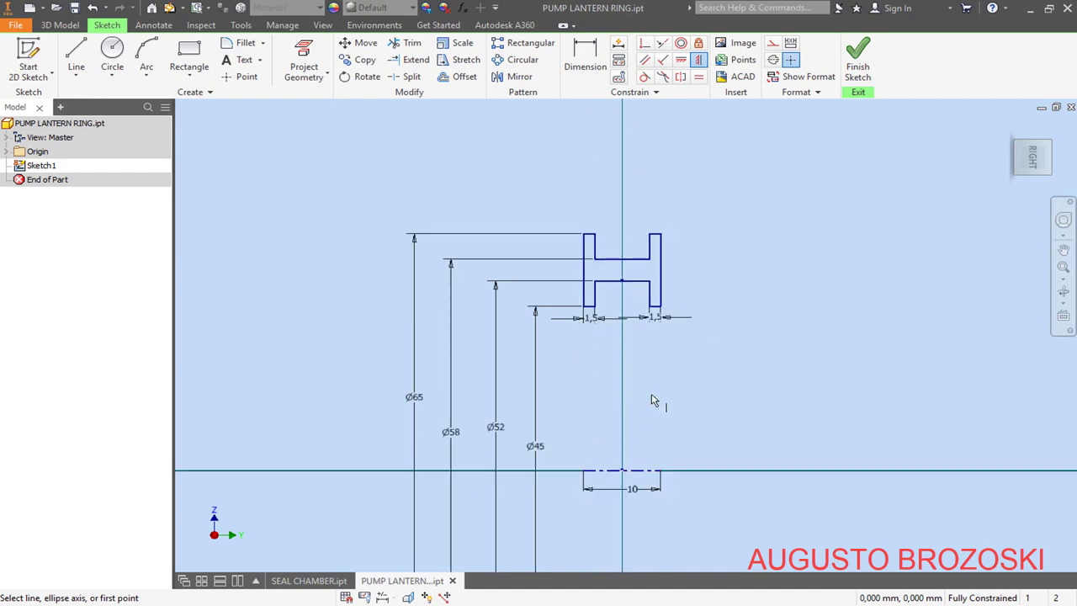
{"action": "left_click", "coordinate": [858, 59]}
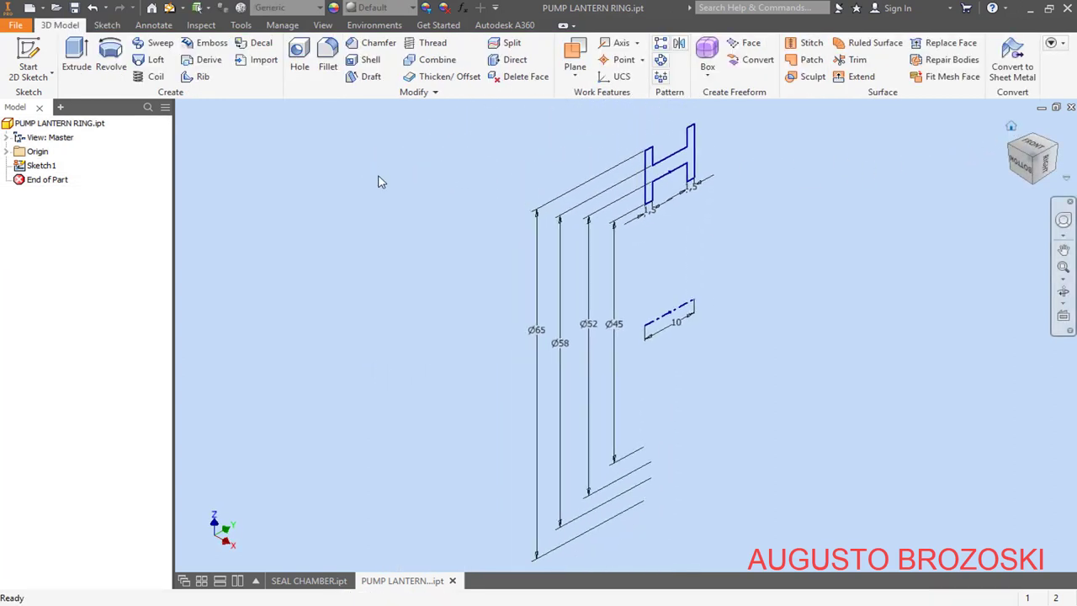
Step: Revolve the closed profile a full turn around the centerline and save the part
{"action": "left_click", "coordinate": [111, 61]}
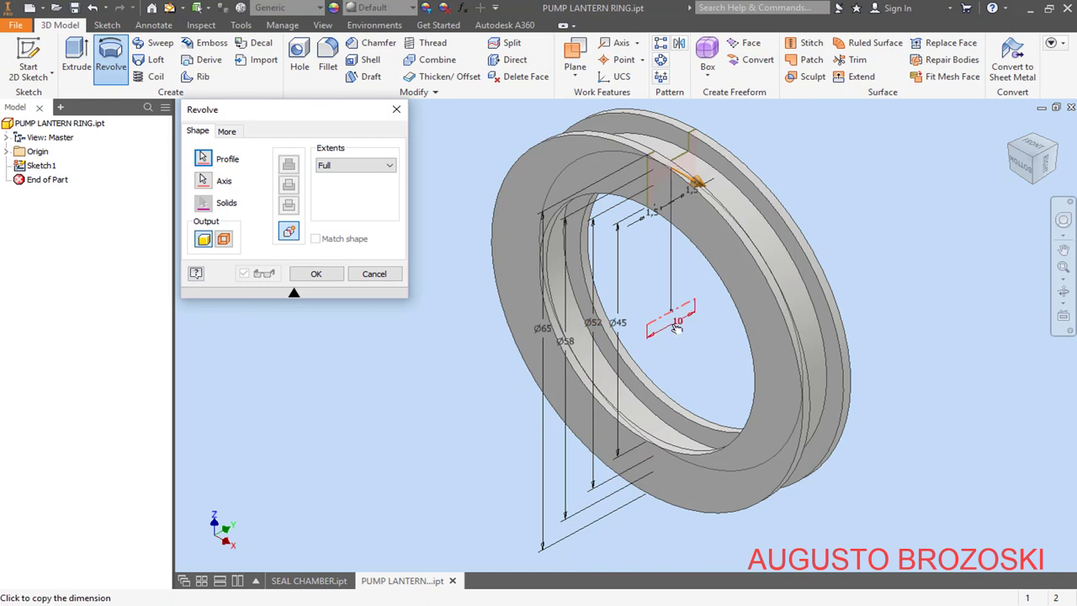
{"action": "left_click", "coordinate": [316, 274]}
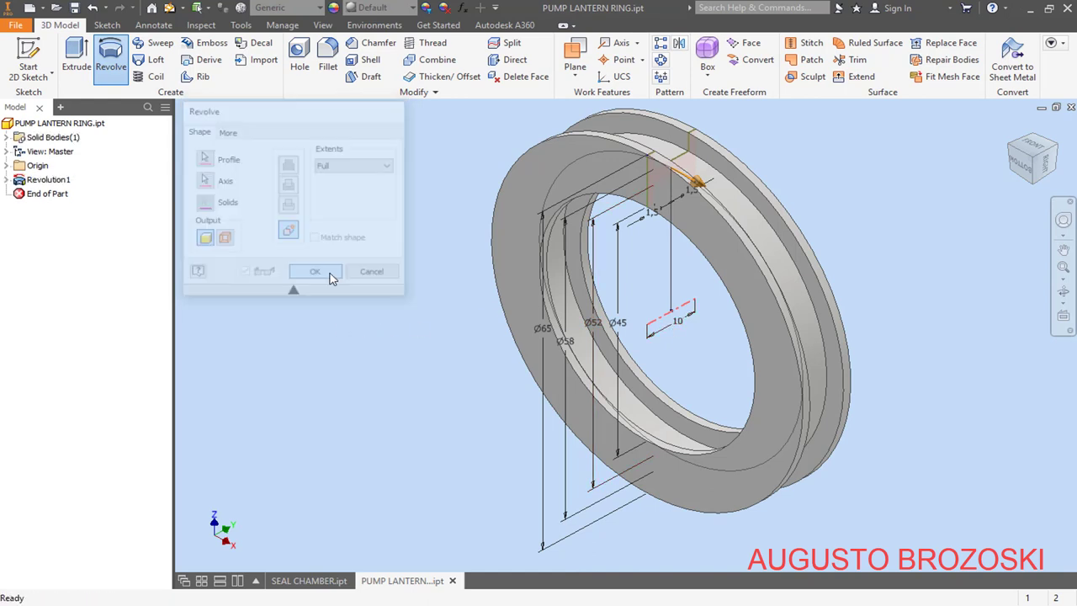
{"action": "left_click", "coordinate": [1012, 132]}
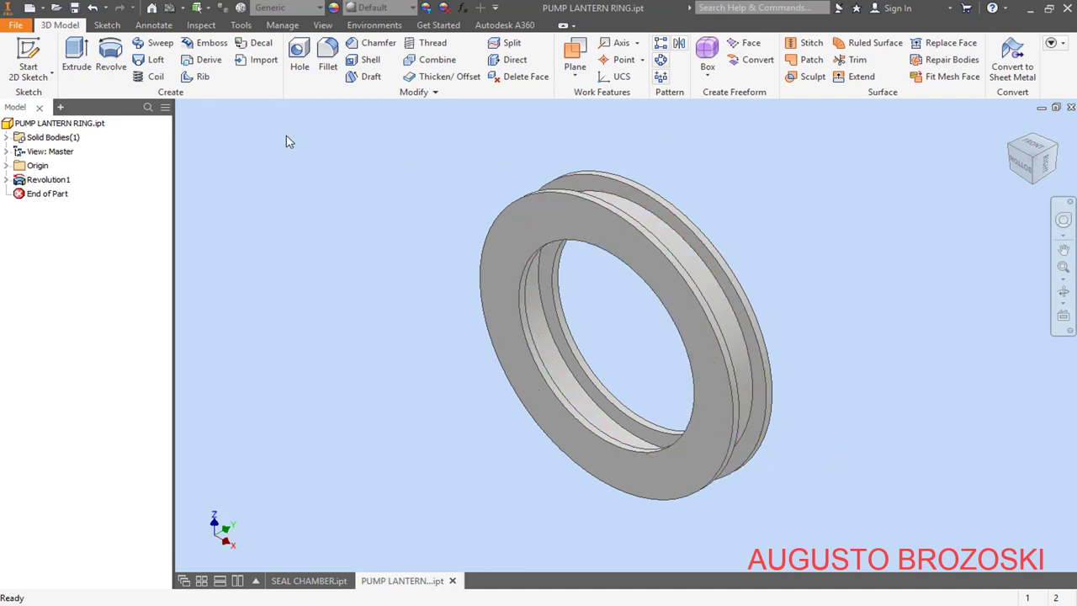
{"action": "left_click", "coordinate": [74, 10]}
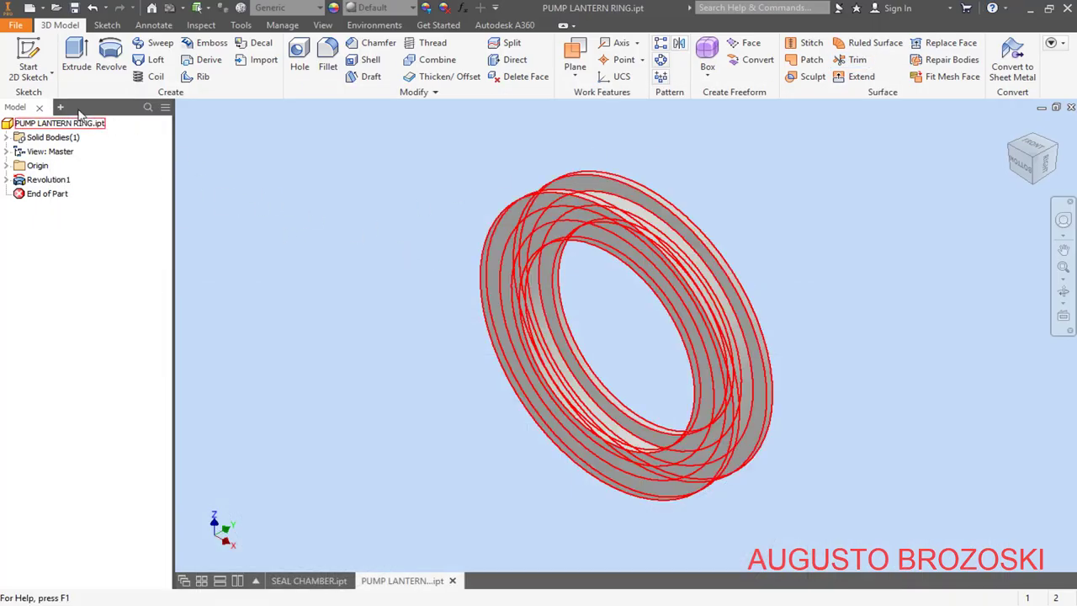
Step: Start a sketch on the XY origin plane and slice the ring's graphics at that plane
{"action": "left_click", "coordinate": [32, 57]}
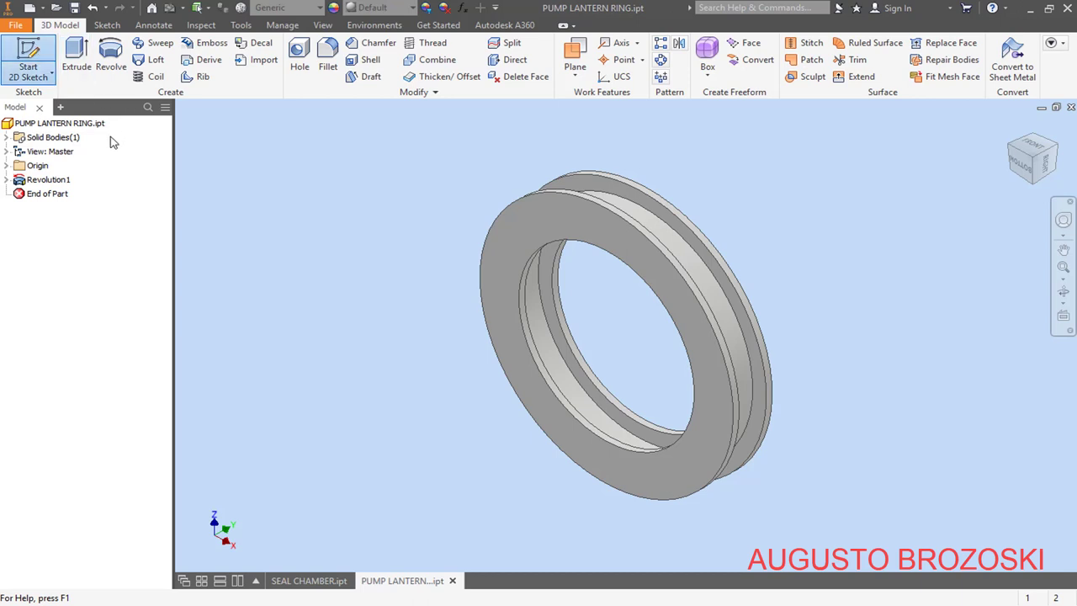
{"action": "left_click", "coordinate": [7, 166]}
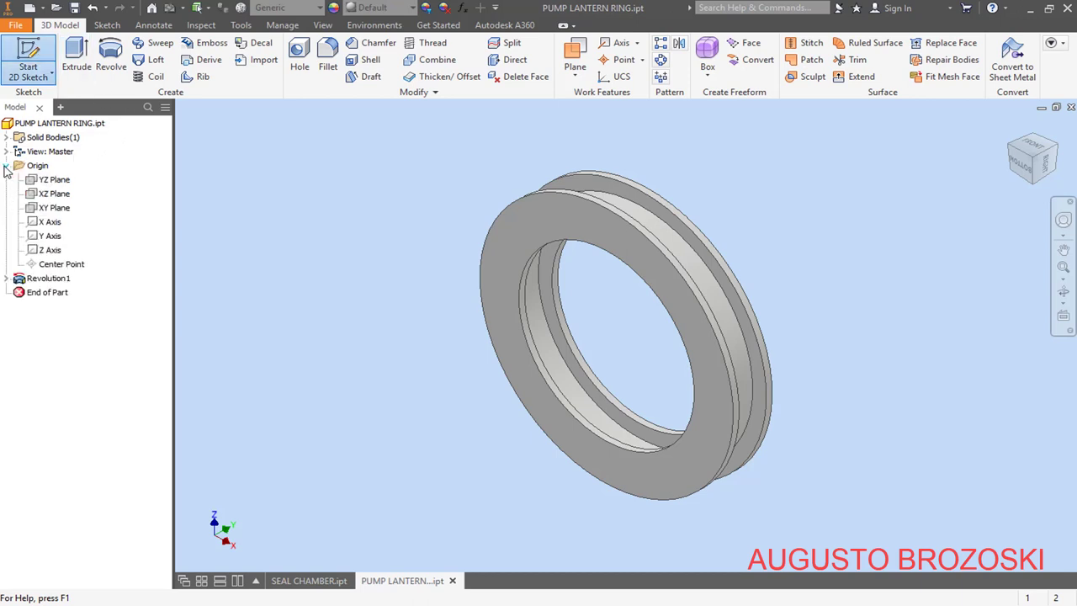
{"action": "left_click", "coordinate": [54, 213]}
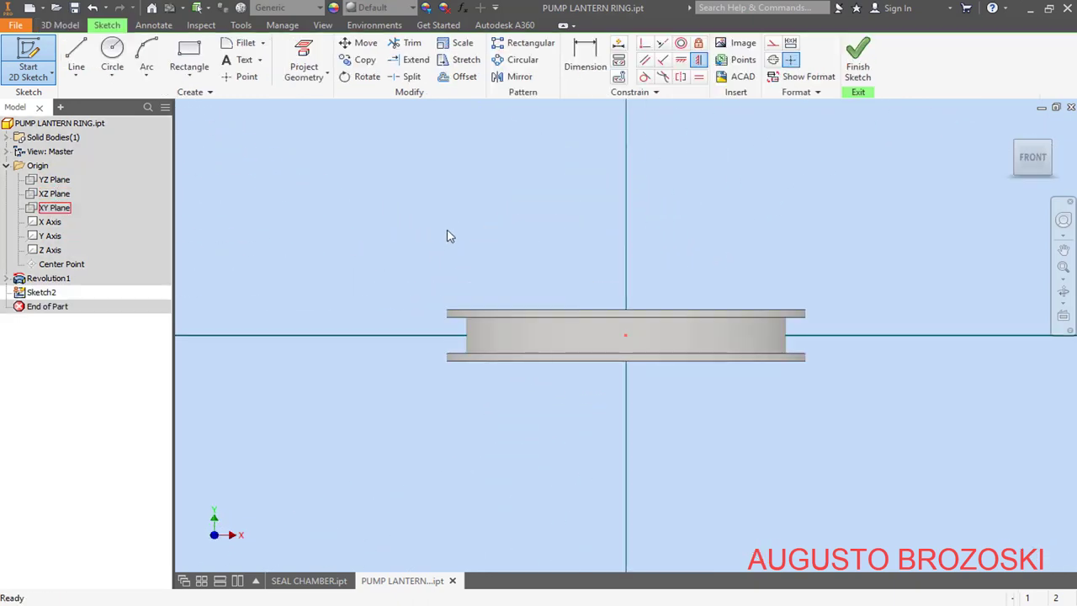
{"action": "right_click", "coordinate": [397, 214]}
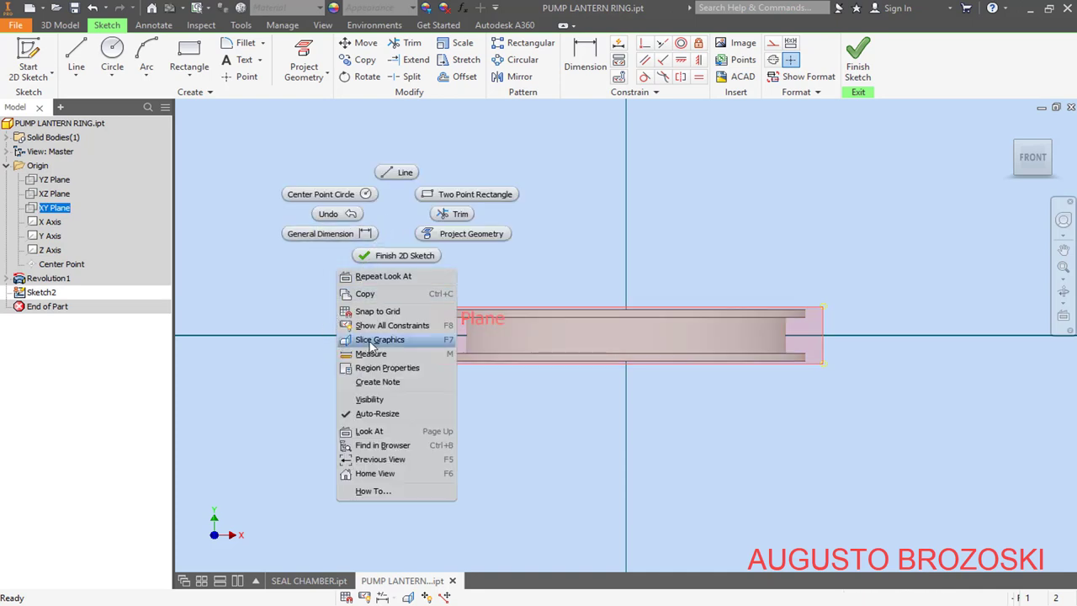
{"action": "left_click", "coordinate": [374, 340]}
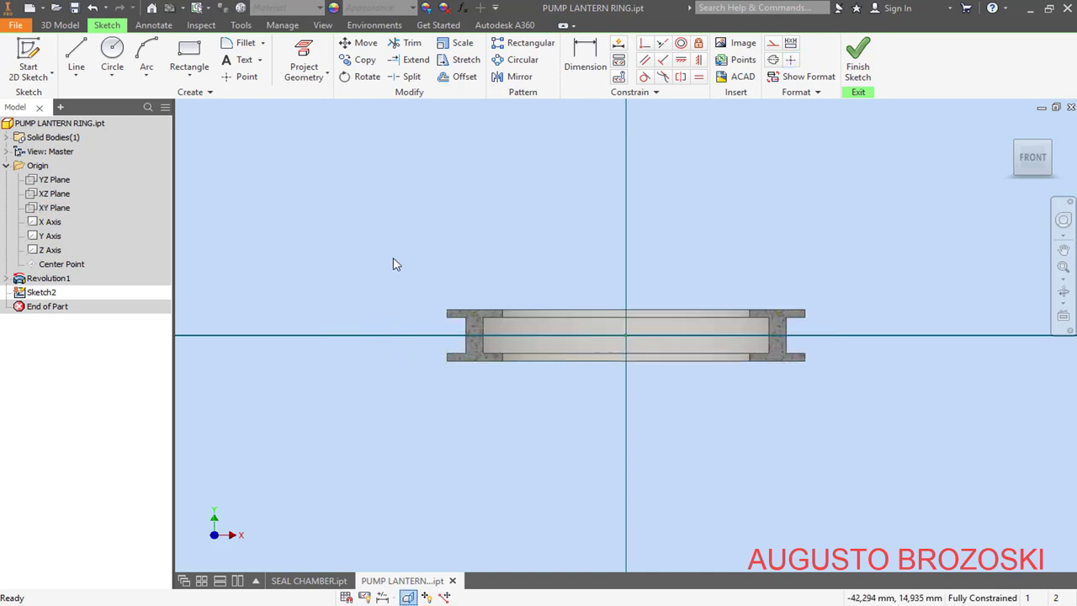
{"action": "scroll", "coordinate": [695, 368], "scroll_direction": "up", "scroll_amount": 6}
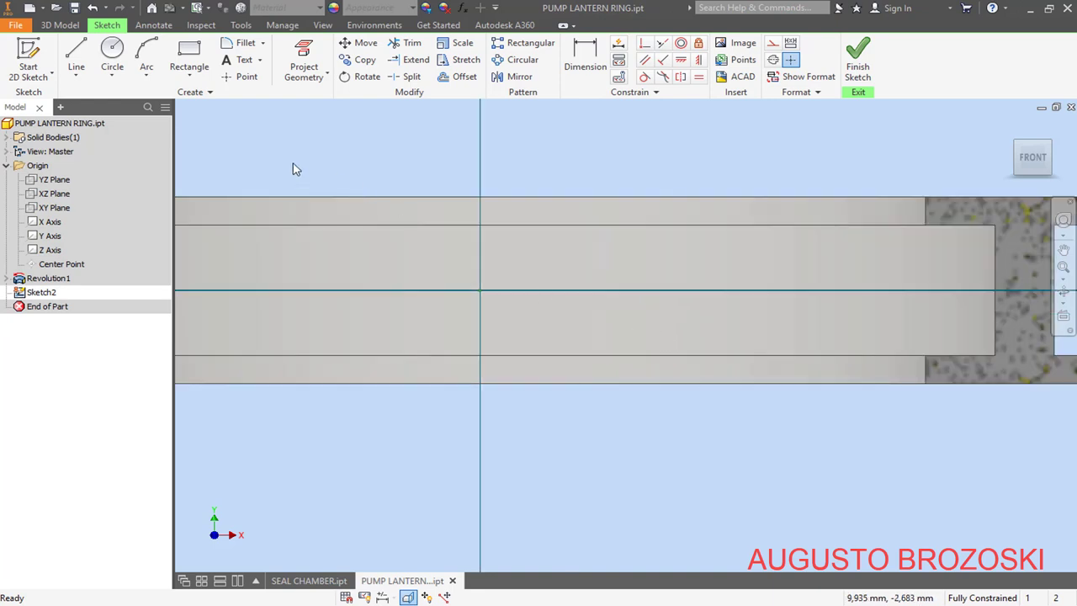
Step: Sketch a circle centered on the origin, dimension its diameter to 5 mm, and finish the sketch
{"action": "left_click", "coordinate": [112, 53]}
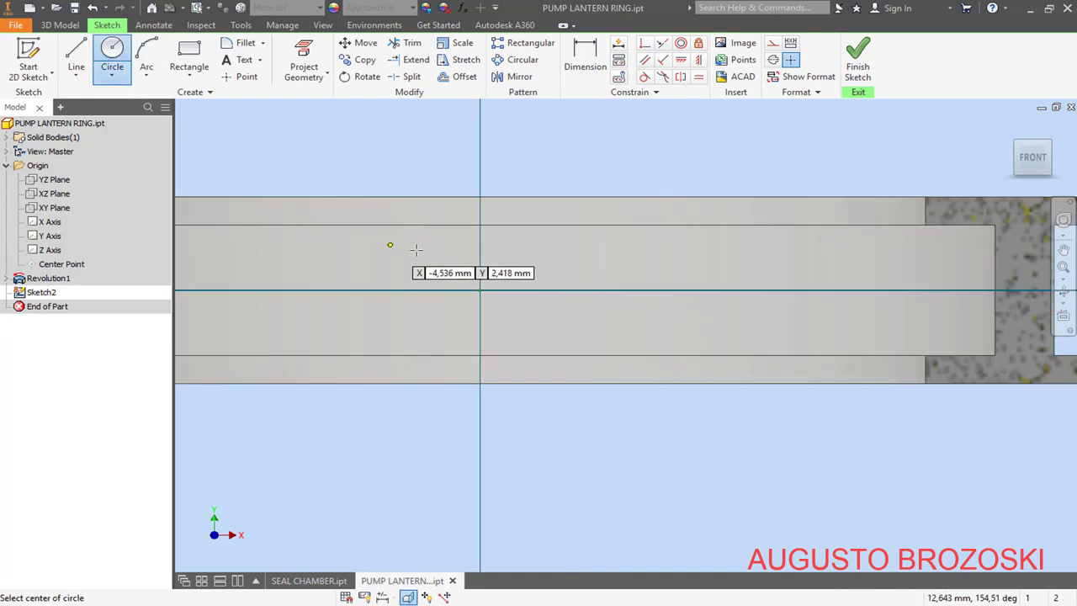
{"action": "left_click", "coordinate": [480, 290]}
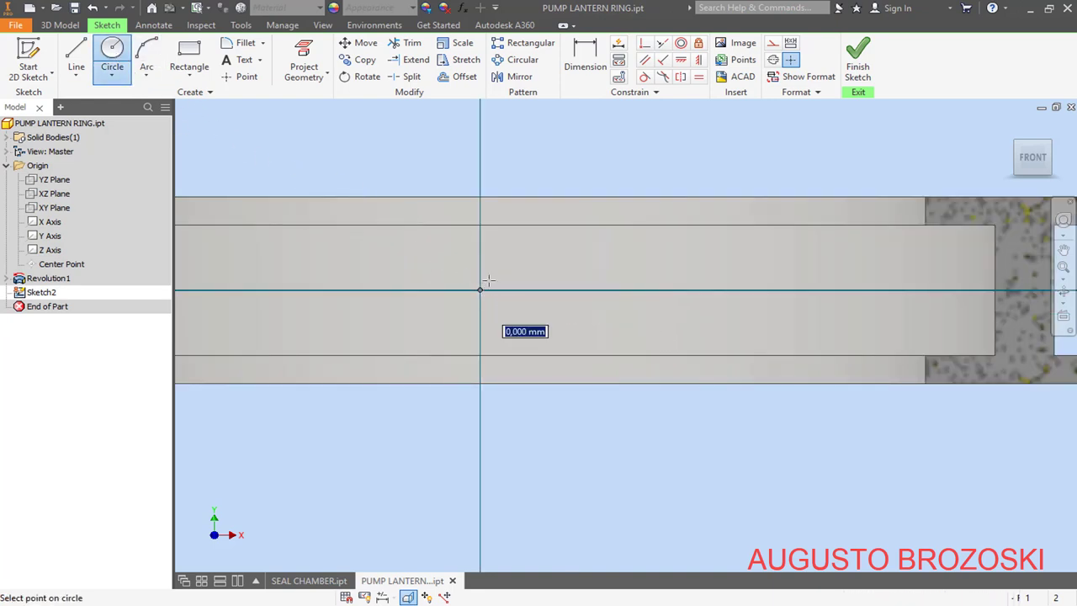
{"action": "left_click", "coordinate": [529, 260]}
{"action": "key", "text": "d"}
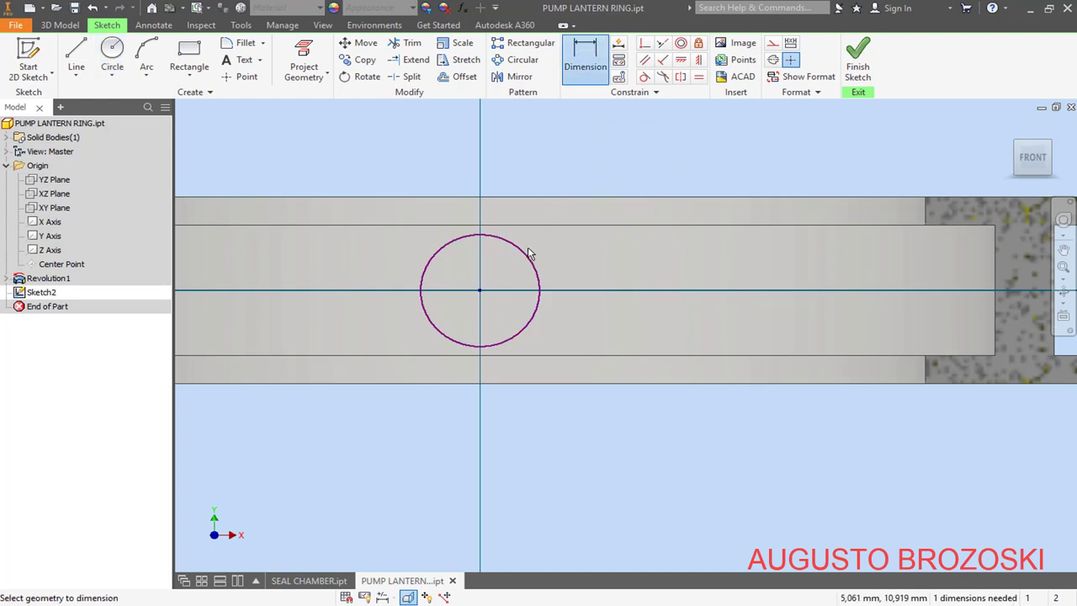
{"action": "left_click", "coordinate": [525, 257]}
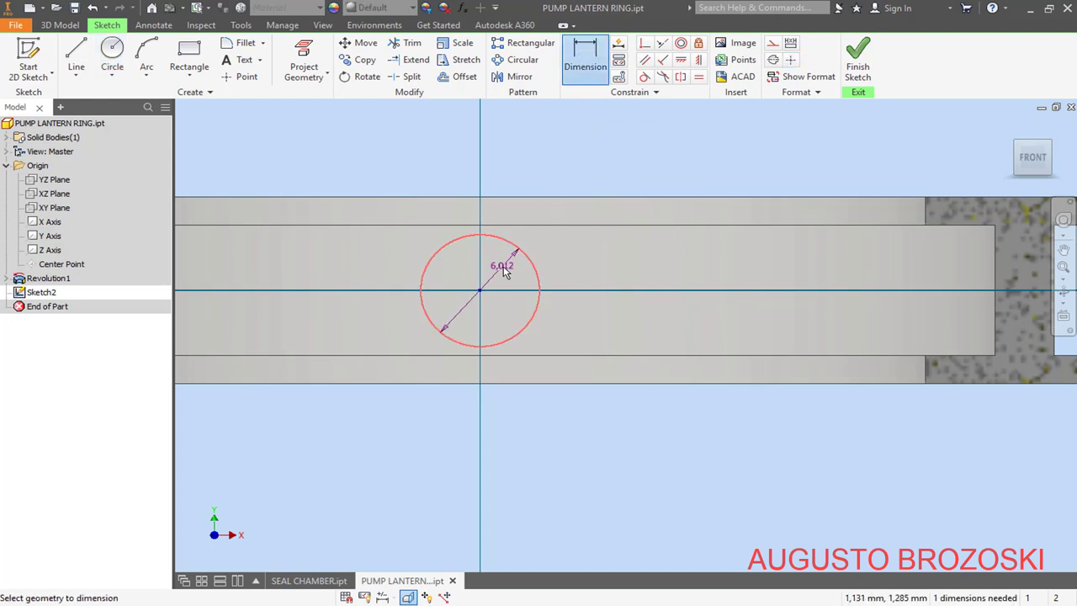
{"action": "left_click", "coordinate": [504, 271]}
{"action": "type", "text": "5"}
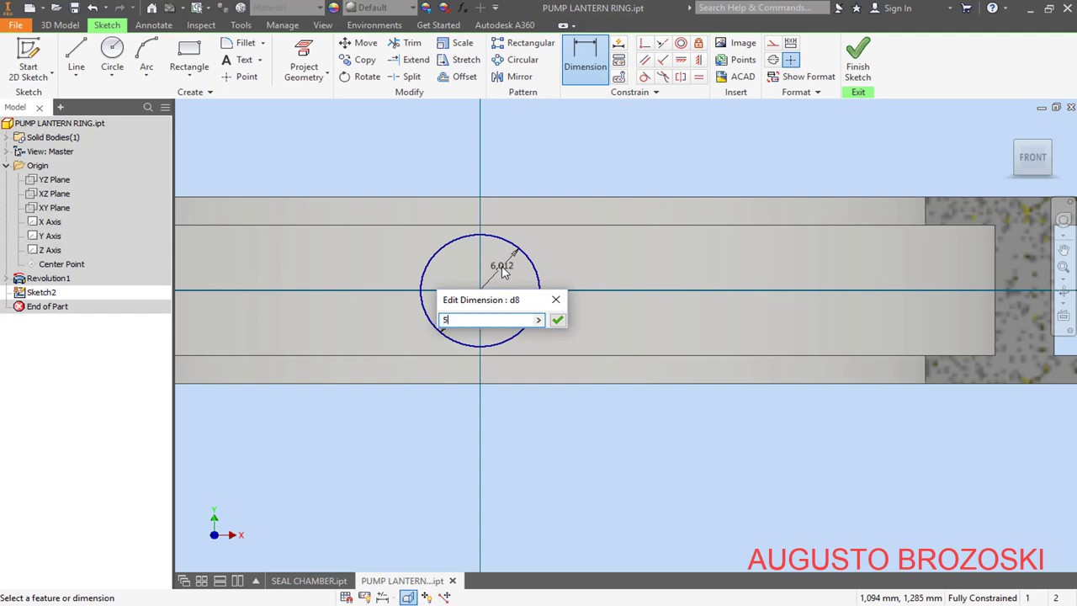
{"action": "key", "text": "Return"}
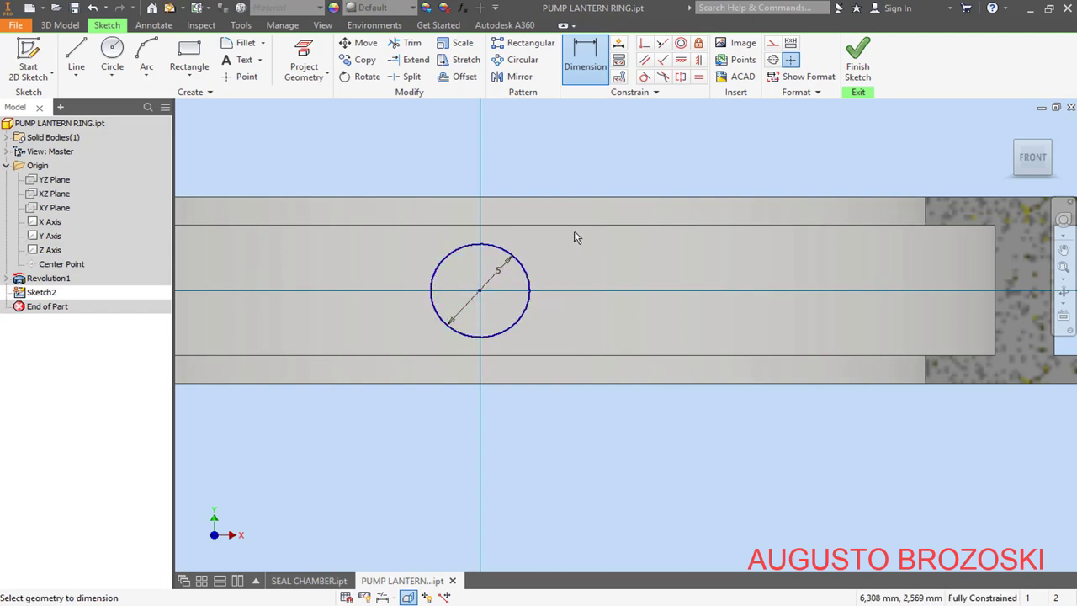
{"action": "left_click", "coordinate": [857, 57]}
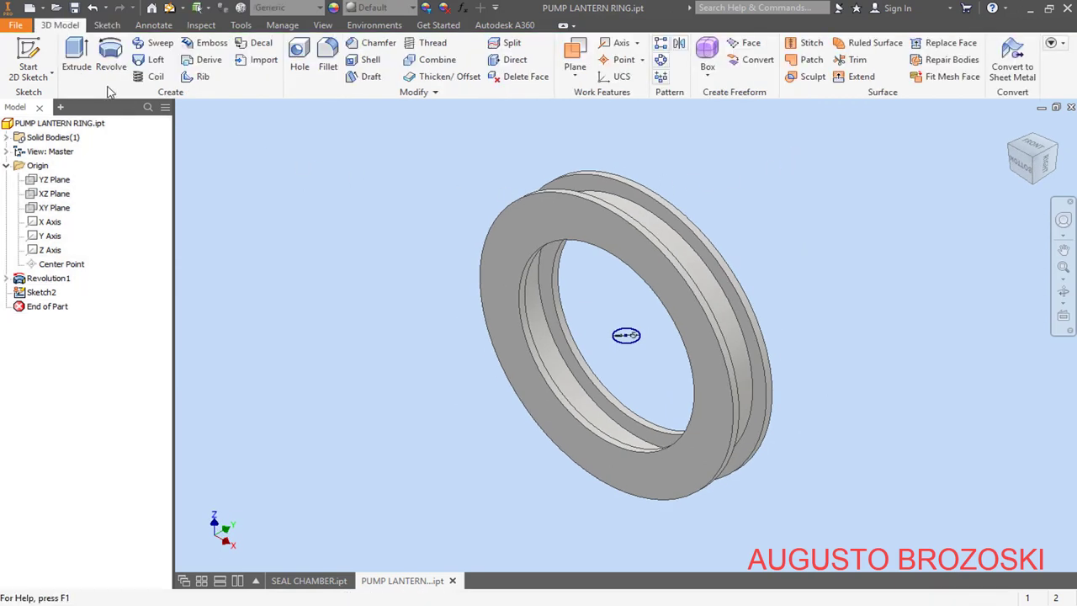
Step: Extrude the 5 mm circle upward as a cut with the To Next extent, through the ring's upper wall
{"action": "left_click", "coordinate": [80, 62]}
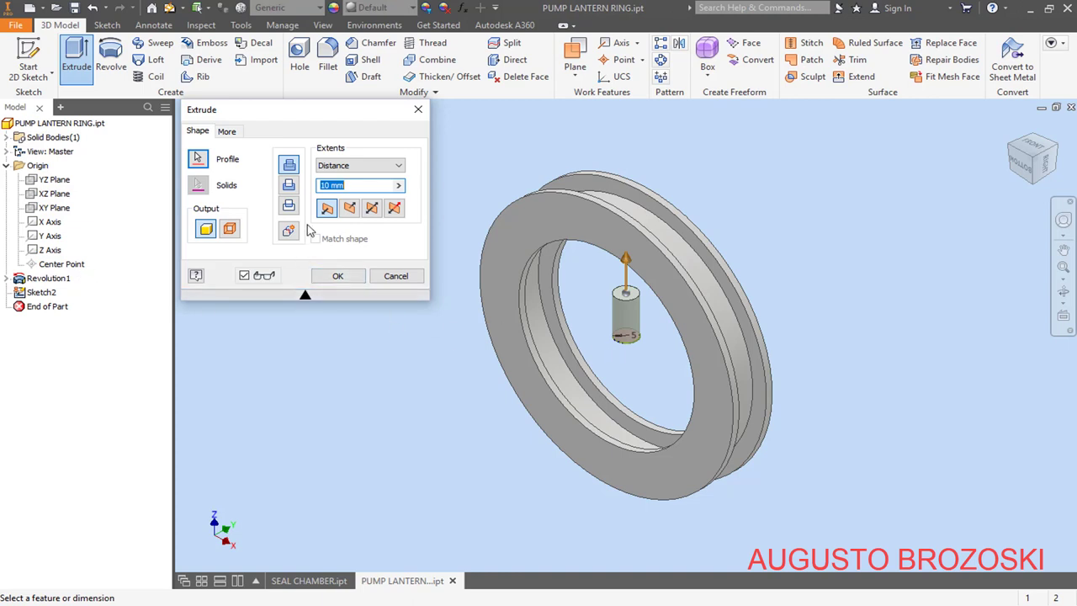
{"action": "left_click", "coordinate": [397, 168]}
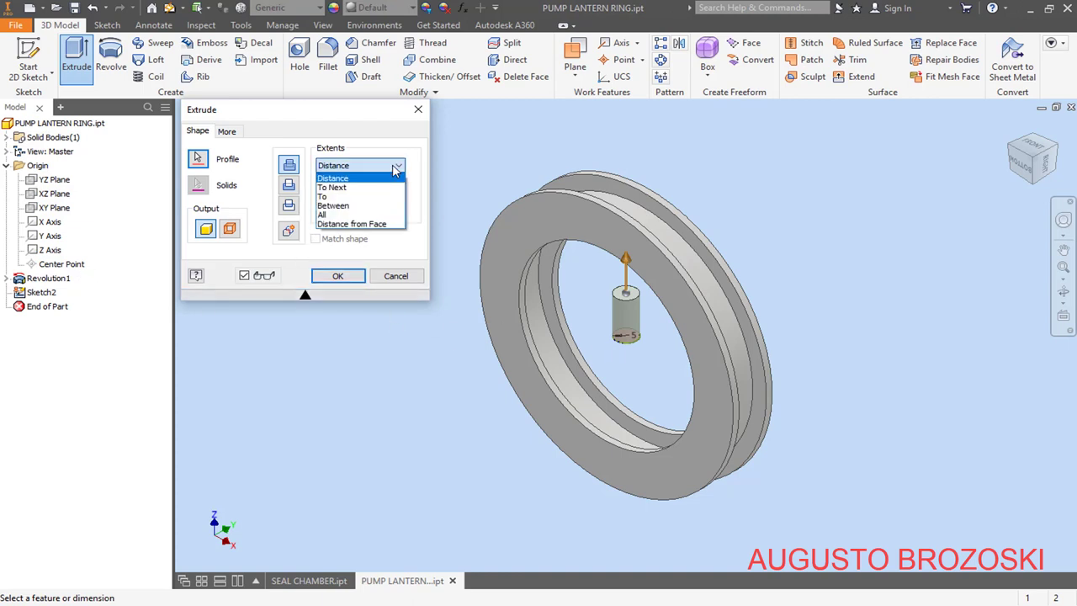
{"action": "left_click", "coordinate": [368, 187]}
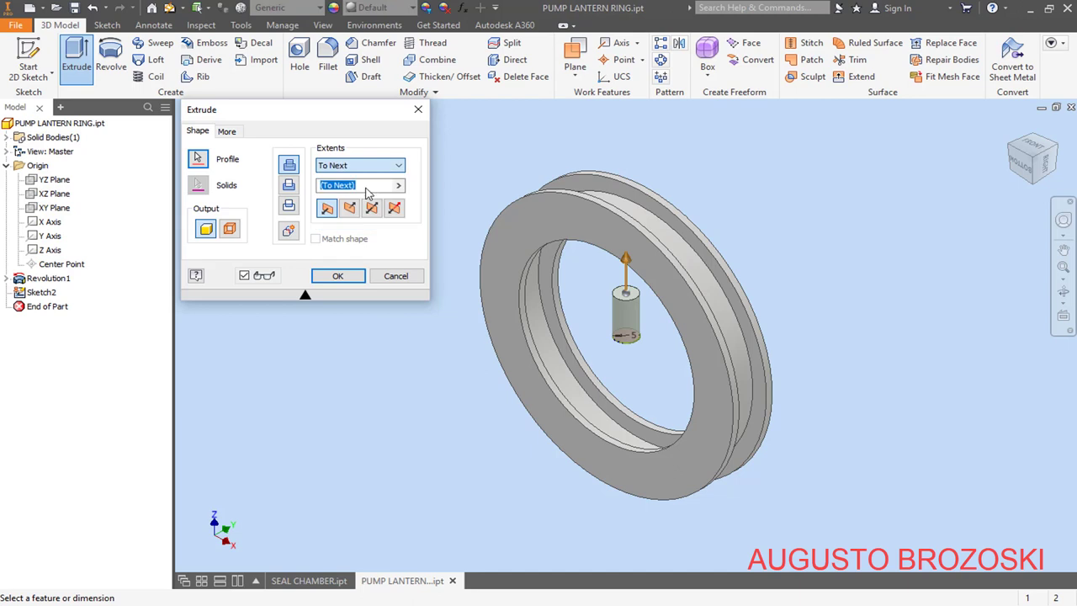
{"action": "left_click", "coordinate": [290, 186]}
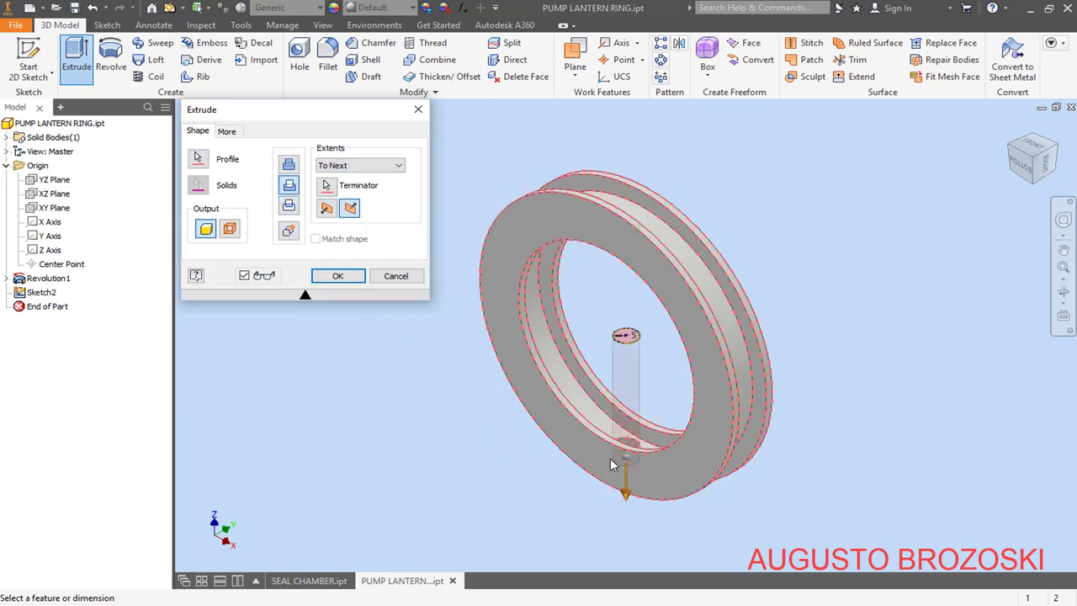
{"action": "left_click", "coordinate": [330, 212]}
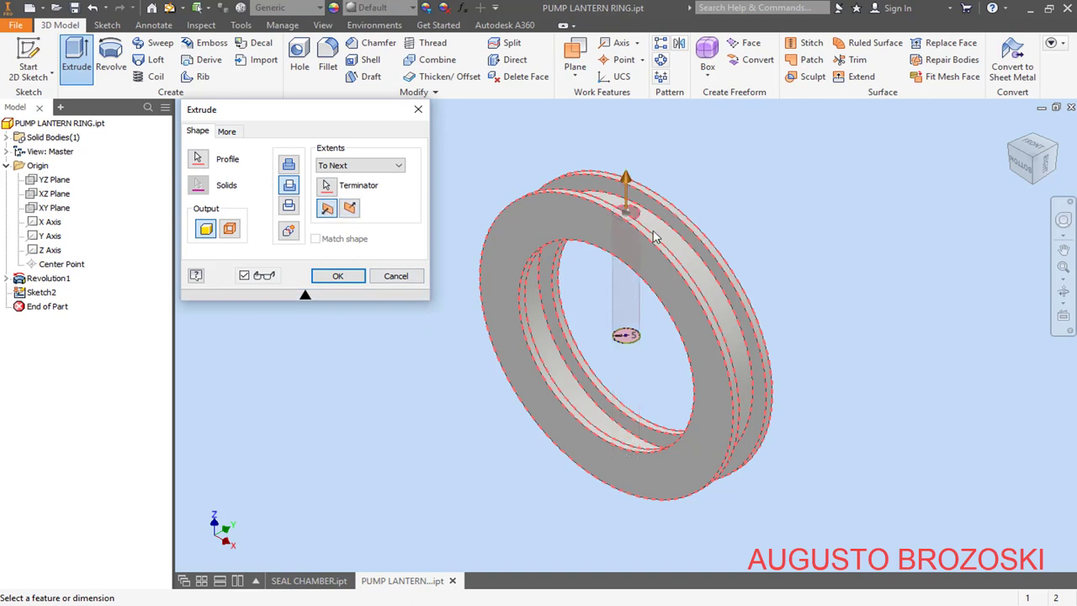
{"action": "mouse_move", "coordinate": [646, 223]}
{"action": "middle_mouse_down", "text": "shift"}
{"action": "mouse_move", "coordinate": [625, 266]}
{"action": "mouse_move", "coordinate": [692, 168]}
{"action": "mouse_move", "coordinate": [681, 140]}
{"action": "mouse_move", "coordinate": [625, 250]}
{"action": "mouse_move", "coordinate": [634, 241]}
{"action": "middle_mouse_up", "text": "shift"}
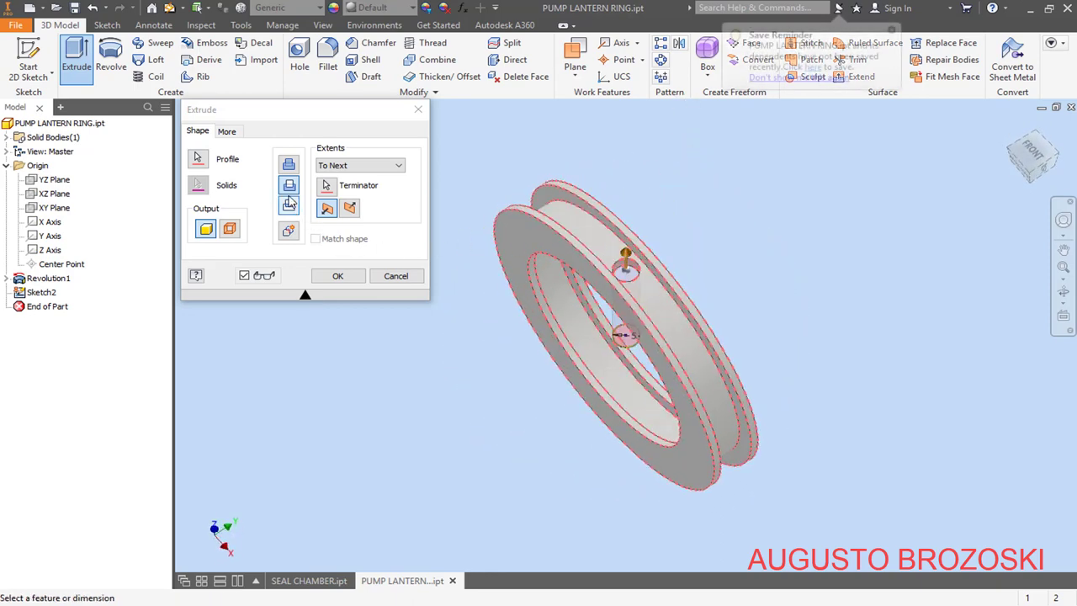
{"action": "left_click", "coordinate": [336, 275]}
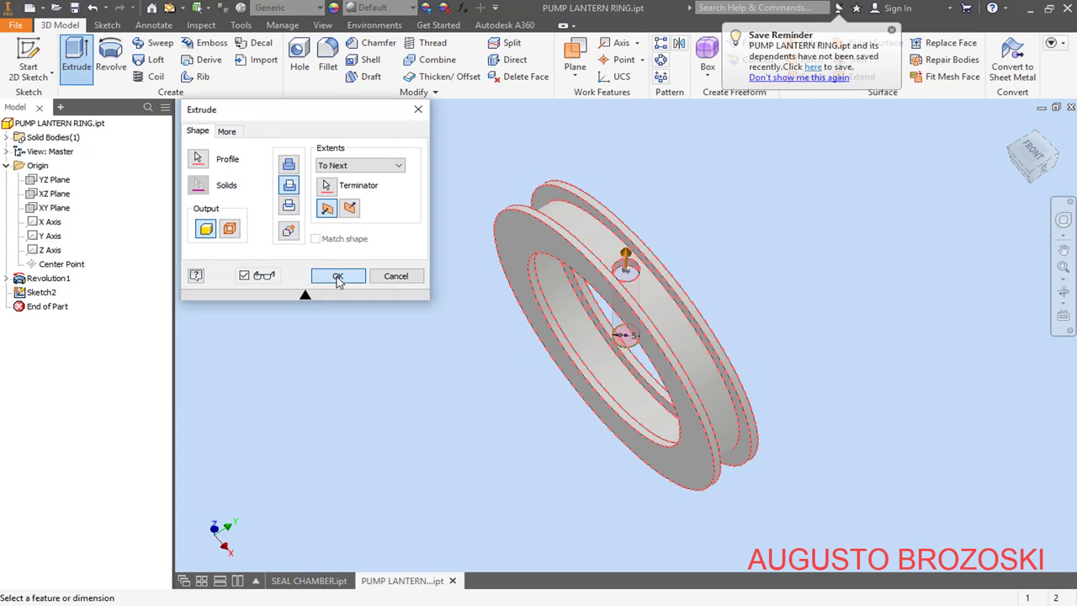
Step: Circularly pattern the extruded hole around the Y axis with 8 occurrences over 360 degrees
{"action": "scroll", "coordinate": [465, 316], "scroll_direction": "up", "scroll_amount": 5}
{"action": "scroll", "coordinate": [620, 295], "scroll_direction": "down", "scroll_amount": 5}
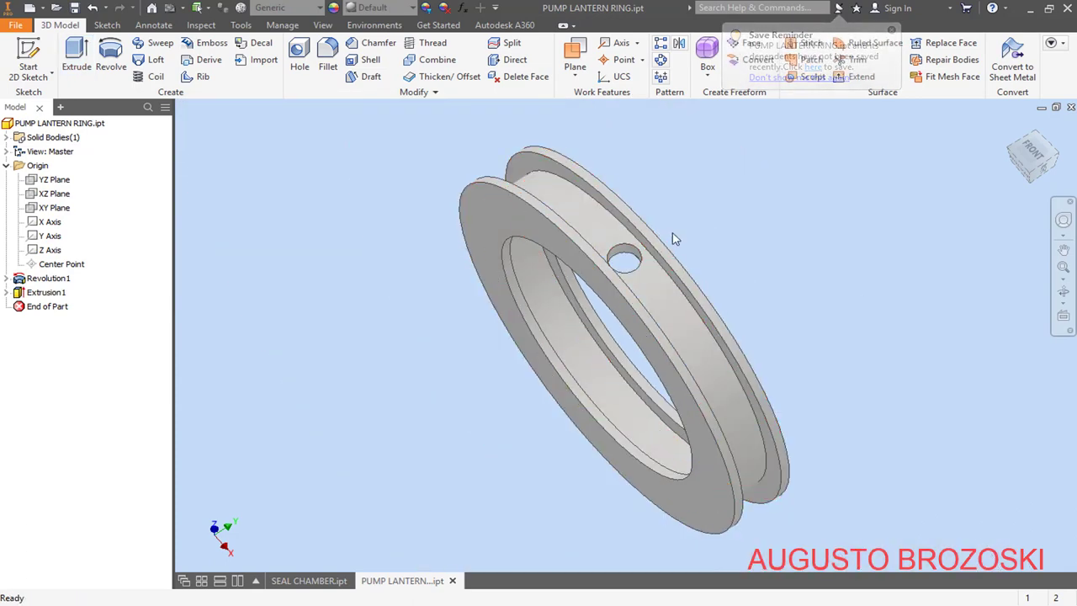
{"action": "middle_click_drag", "start_coordinate": [673, 235], "coordinate": [725, 282], "text": "shift"}
{"action": "middle_click_drag", "start_coordinate": [942, 150], "coordinate": [626, 141], "text": "shift"}
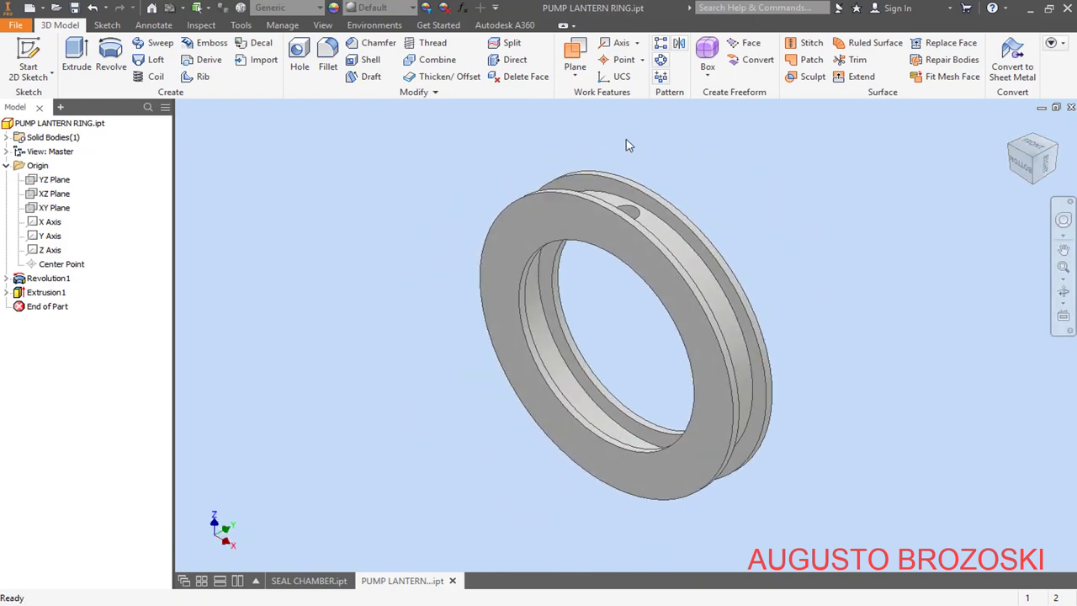
{"action": "left_click", "coordinate": [661, 60]}
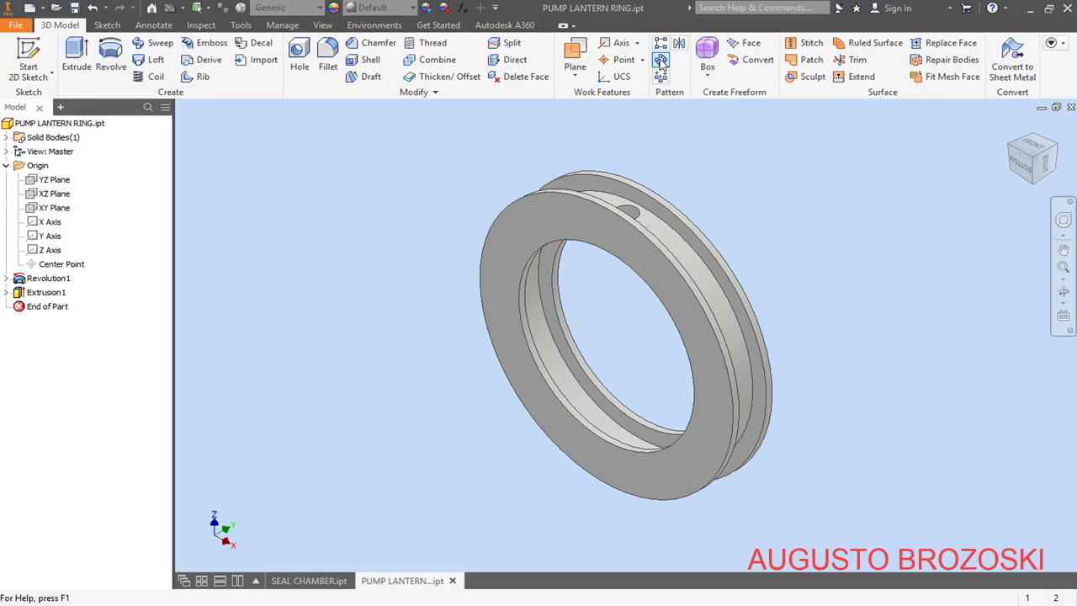
{"action": "left_click", "coordinate": [42, 295]}
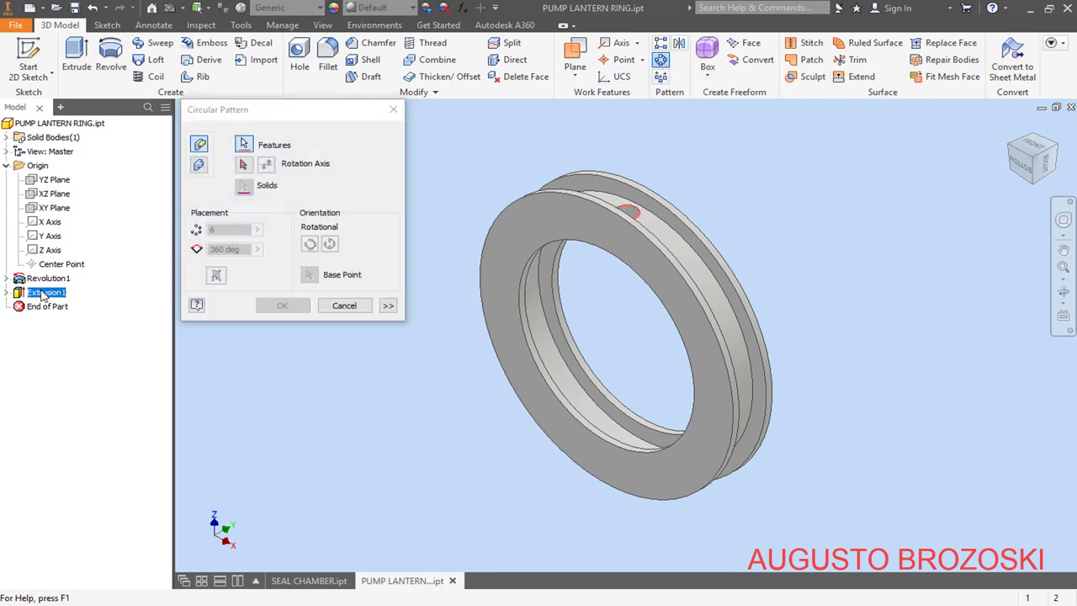
{"action": "left_click", "coordinate": [244, 165]}
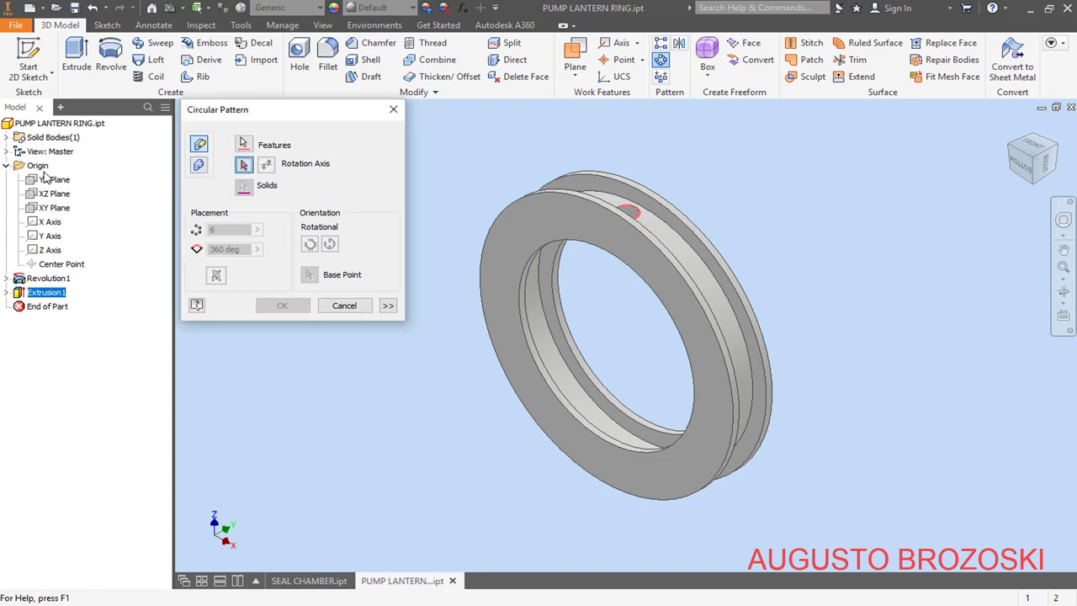
{"action": "left_click", "coordinate": [49, 239]}
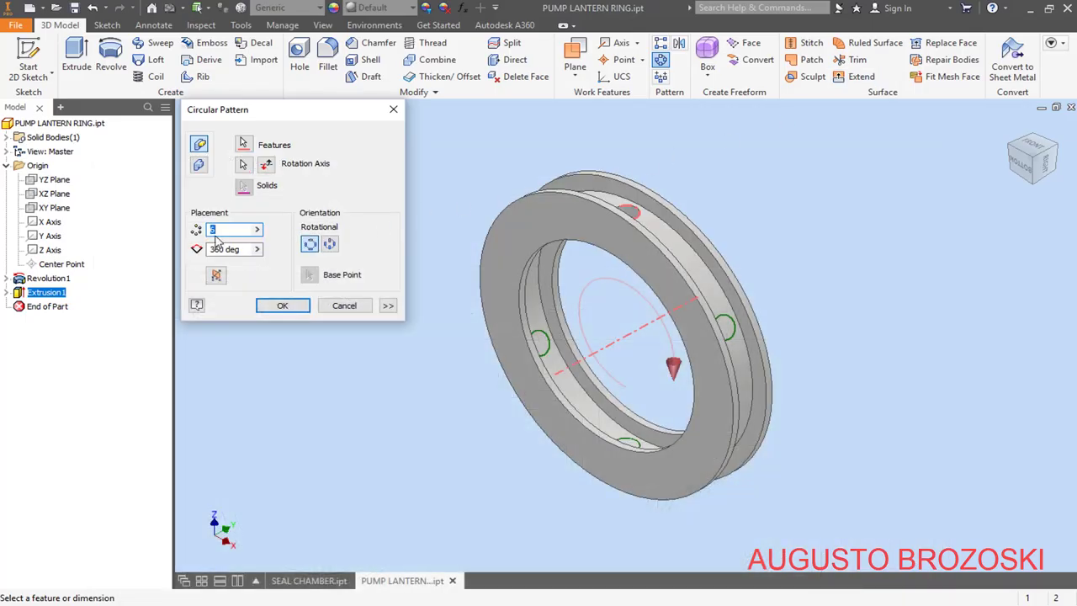
{"action": "type", "text": "8"}
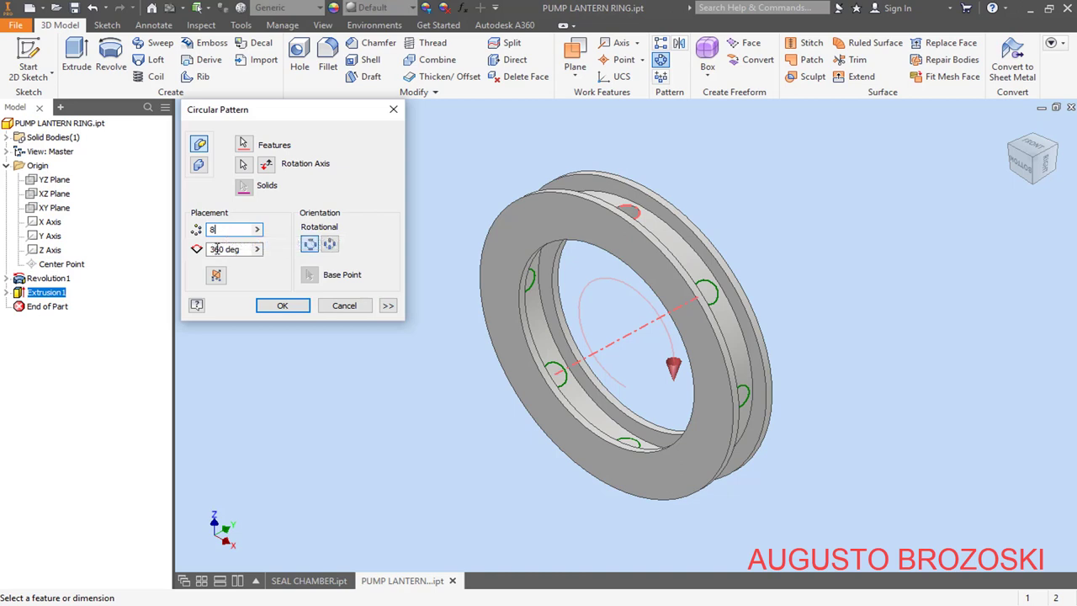
{"action": "left_click", "coordinate": [211, 249]}
{"action": "middle_click_drag", "start_coordinate": [628, 300], "coordinate": [577, 358]}
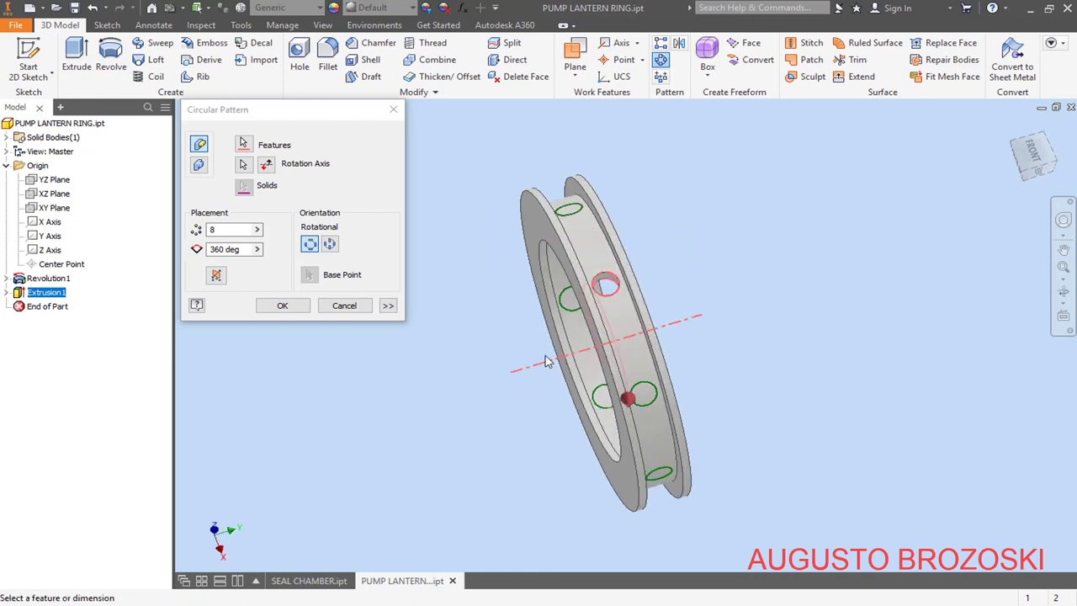
{"action": "middle_click_drag", "start_coordinate": [511, 336], "coordinate": [673, 327], "text": "shift"}
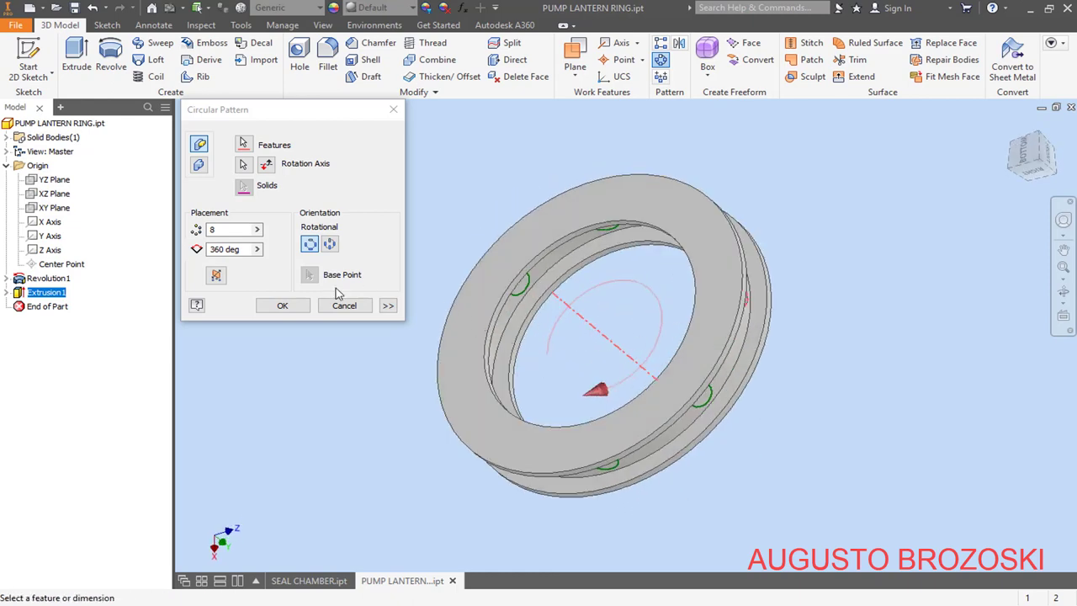
{"action": "left_click", "coordinate": [284, 306]}
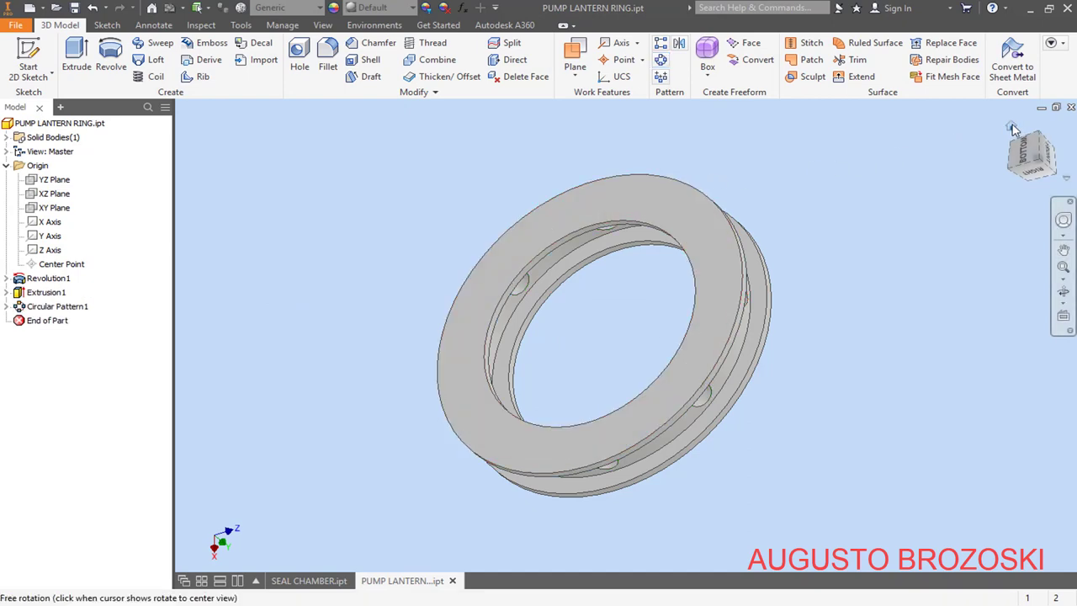
Step: Return to the home view and assign the Stainless Steel material to the lantern ring
{"action": "left_click", "coordinate": [1014, 129]}
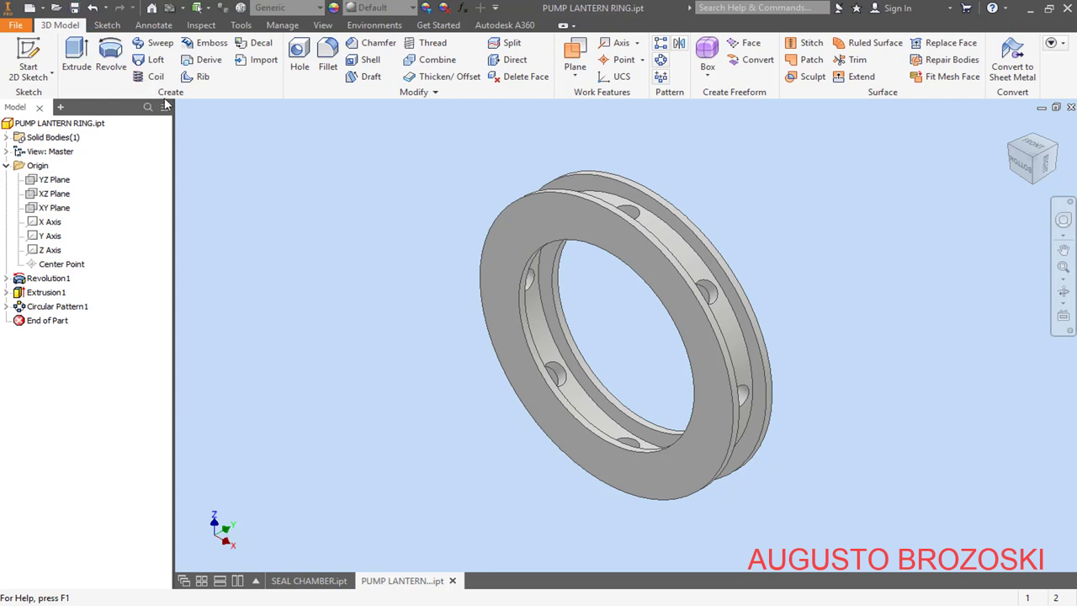
{"action": "left_click", "coordinate": [323, 12]}
{"action": "scroll", "coordinate": [311, 303], "scroll_direction": "down", "scroll_amount": 5}
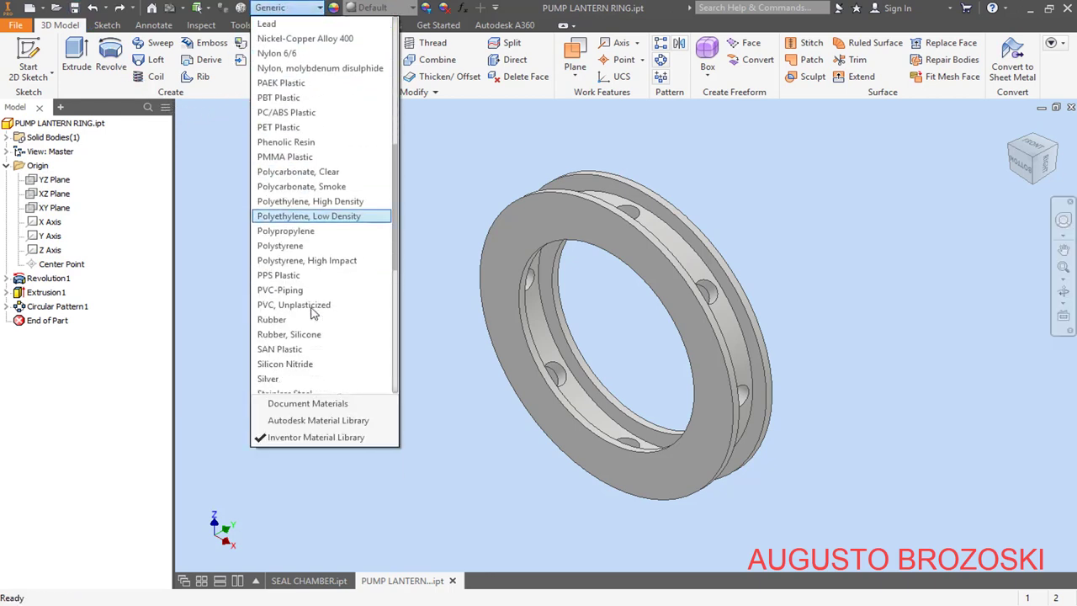
{"action": "scroll", "coordinate": [306, 309], "scroll_direction": "down", "scroll_amount": 1}
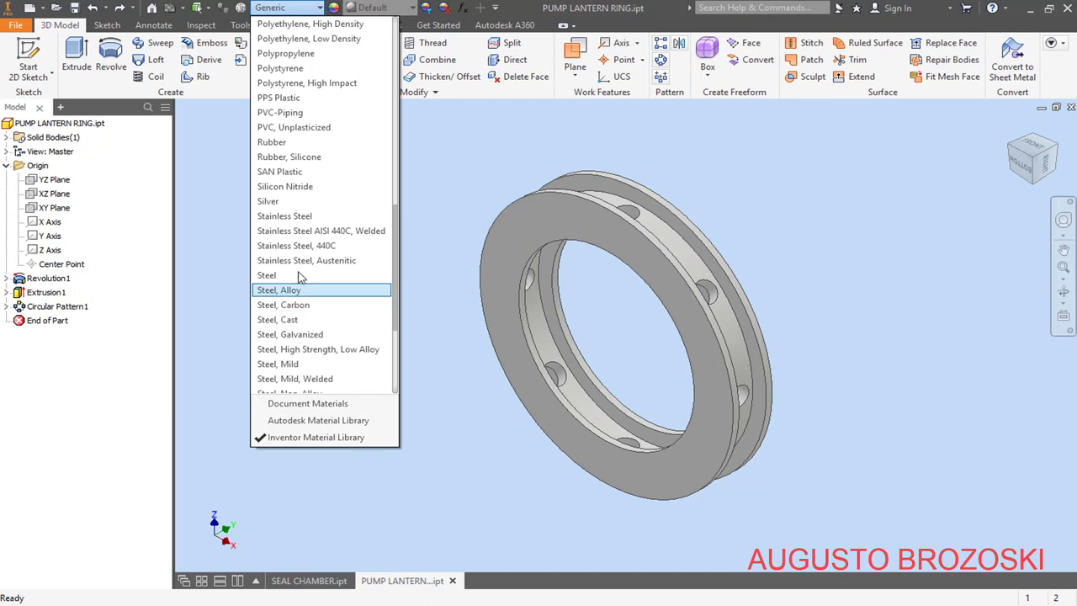
{"action": "left_click", "coordinate": [300, 217]}
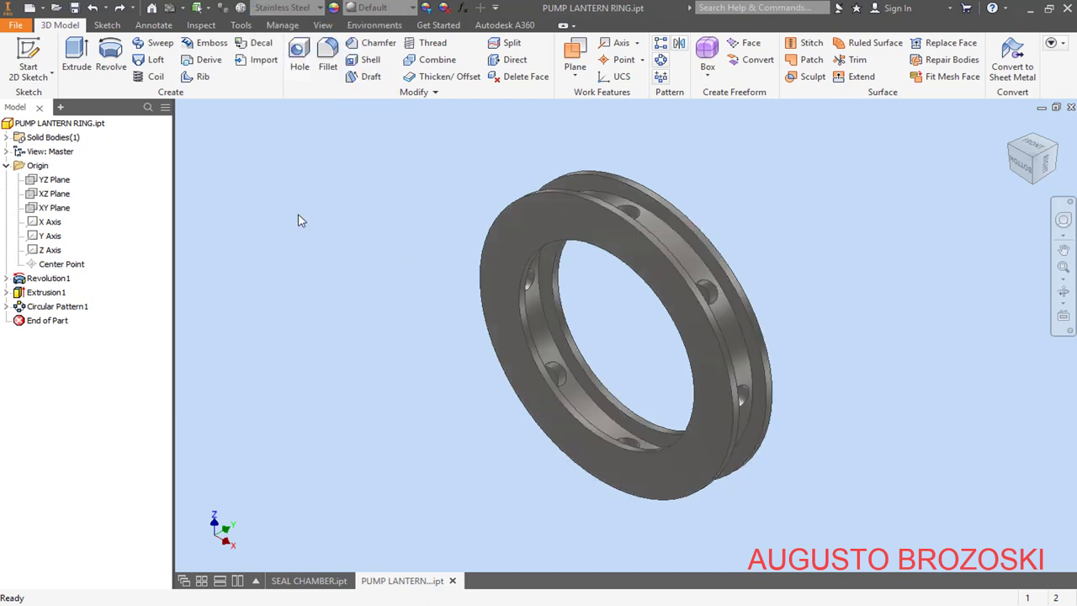
Step: Apply the Chrome - Polished Blue appearance to the lantern ring and inspect it from other angles
{"action": "left_click", "coordinate": [393, 10]}
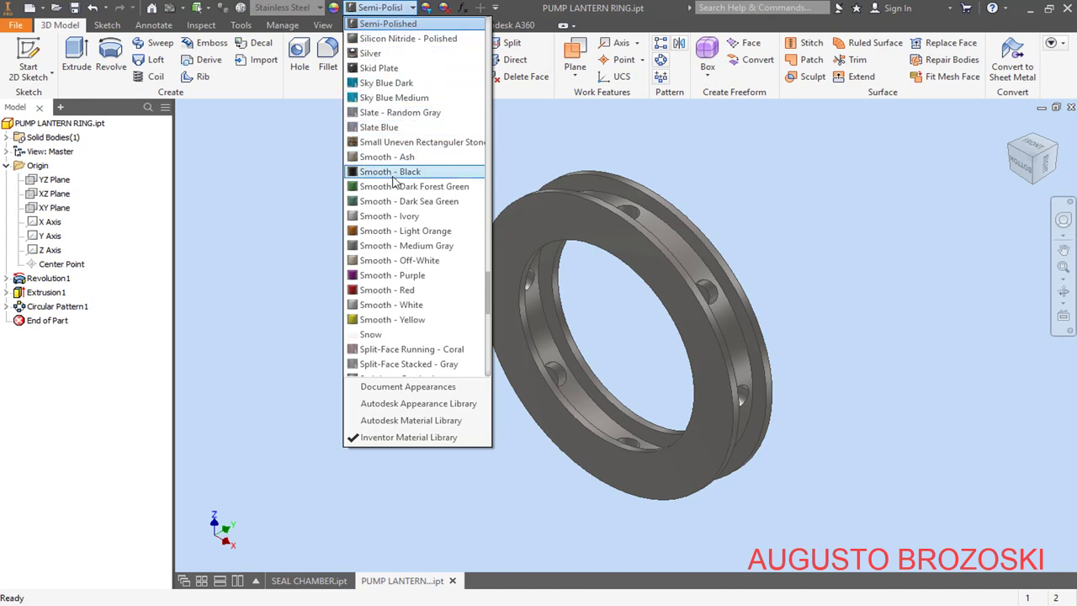
{"action": "key", "text": "c"}
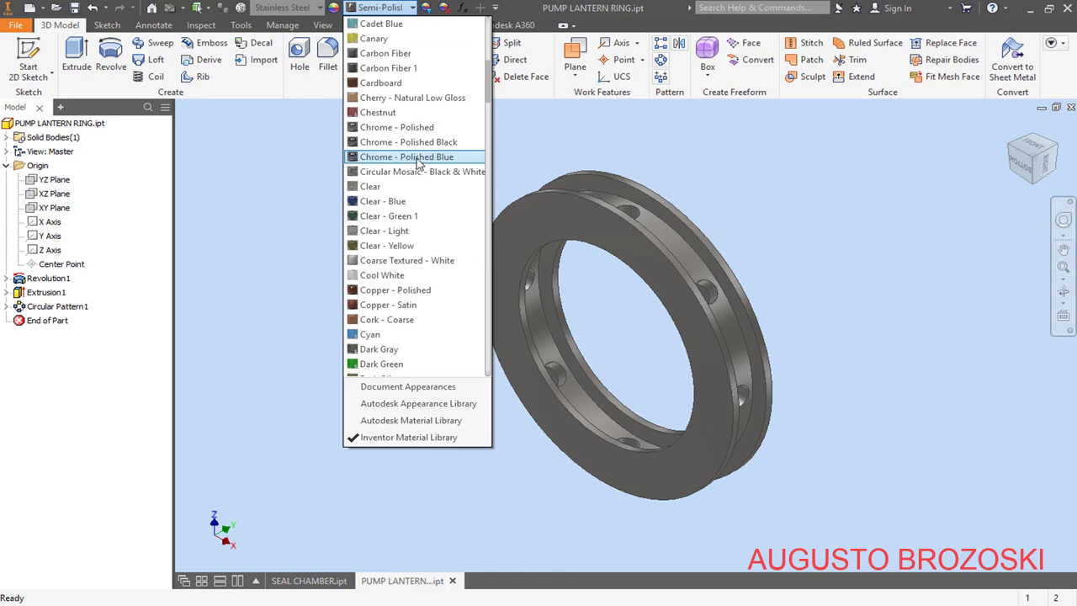
{"action": "left_click", "coordinate": [452, 158]}
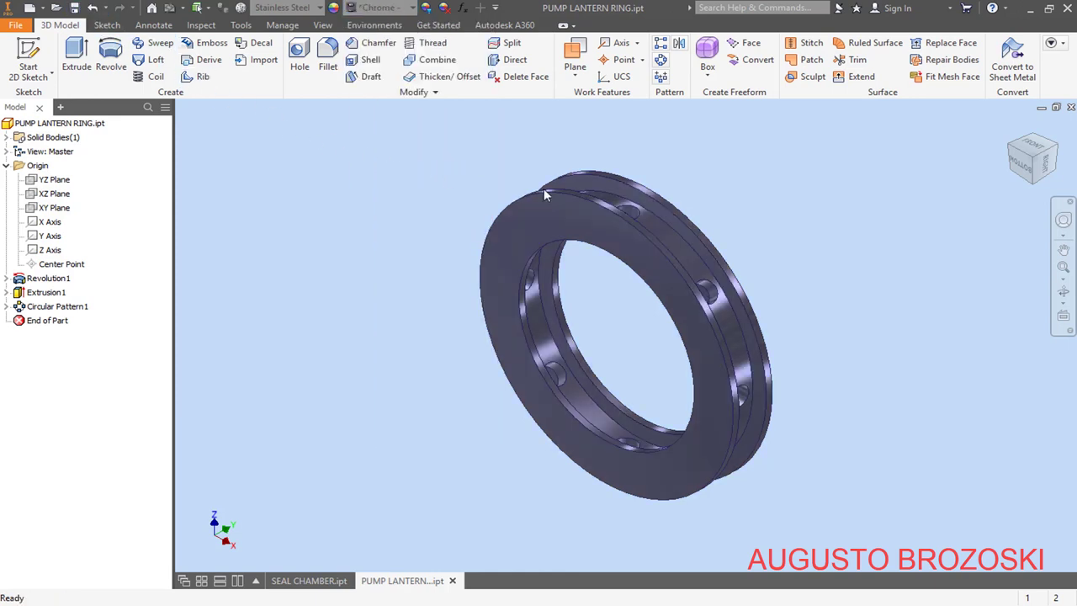
{"action": "left_click", "coordinate": [1063, 291]}
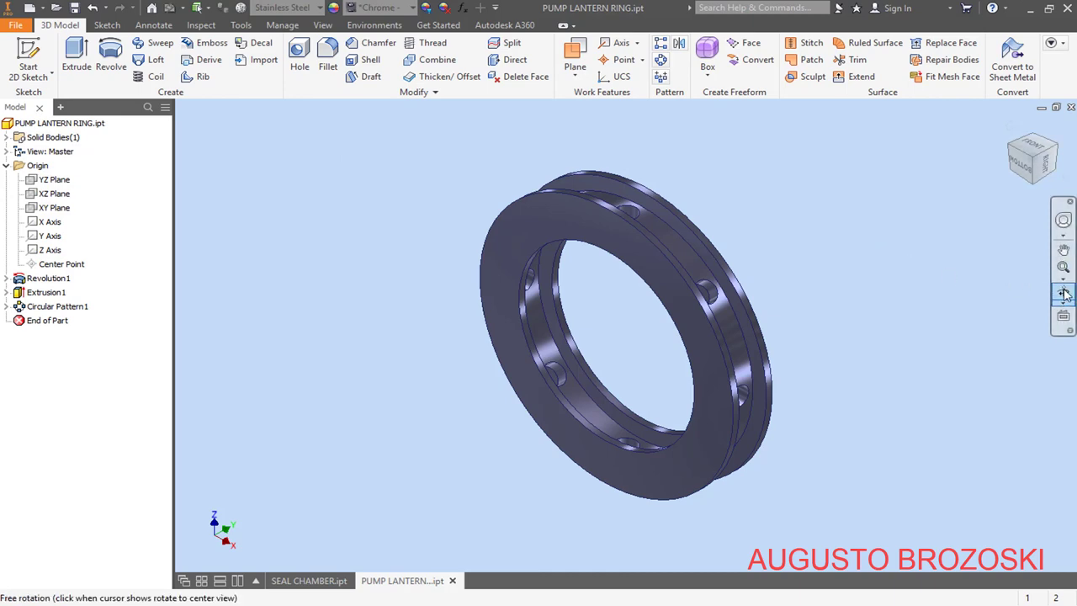
{"action": "left_click_drag", "start_coordinate": [717, 289], "coordinate": [181, 118]}
{"action": "key", "text": "Escape"}
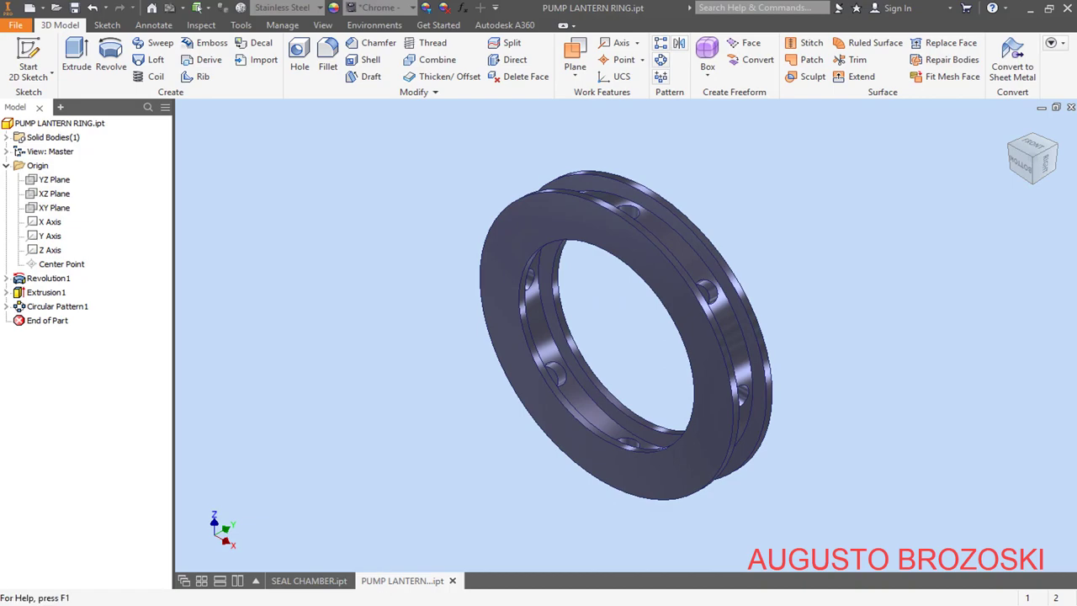
Step: Switch to Acrobat Reader and examine the pump packing set drawing and its location in the pump manual's section view
{"action": "mouse_move", "coordinate": [387, 599]}
{"action": "left_click", "coordinate": [340, 555]}
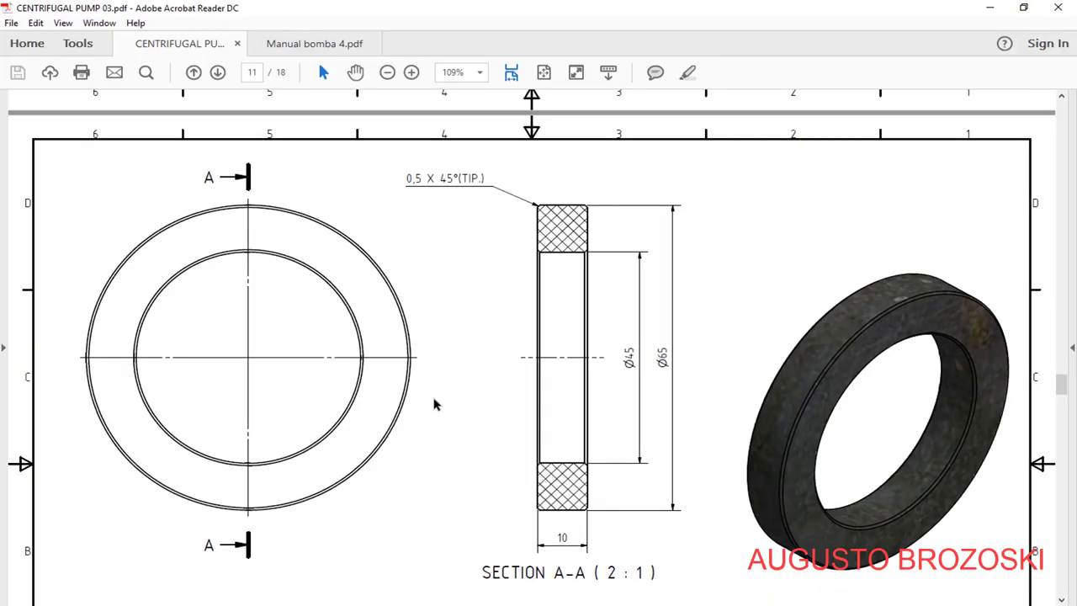
{"action": "scroll", "coordinate": [570, 320], "scroll_direction": "down", "scroll_amount": 5}
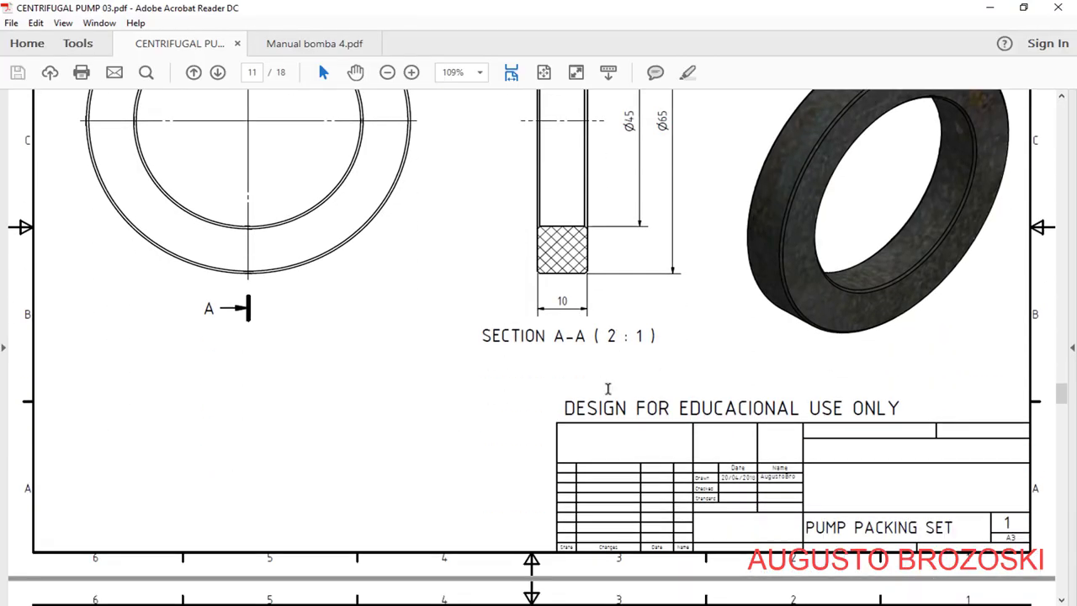
{"action": "scroll", "coordinate": [599, 414], "scroll_direction": "up", "scroll_amount": 4}
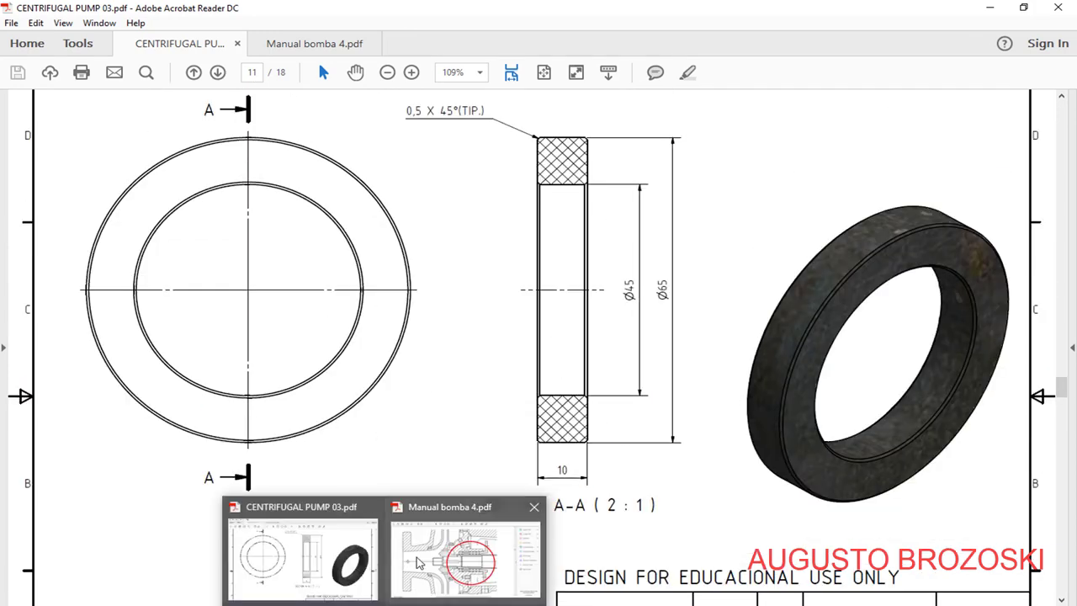
{"action": "left_click", "coordinate": [435, 521]}
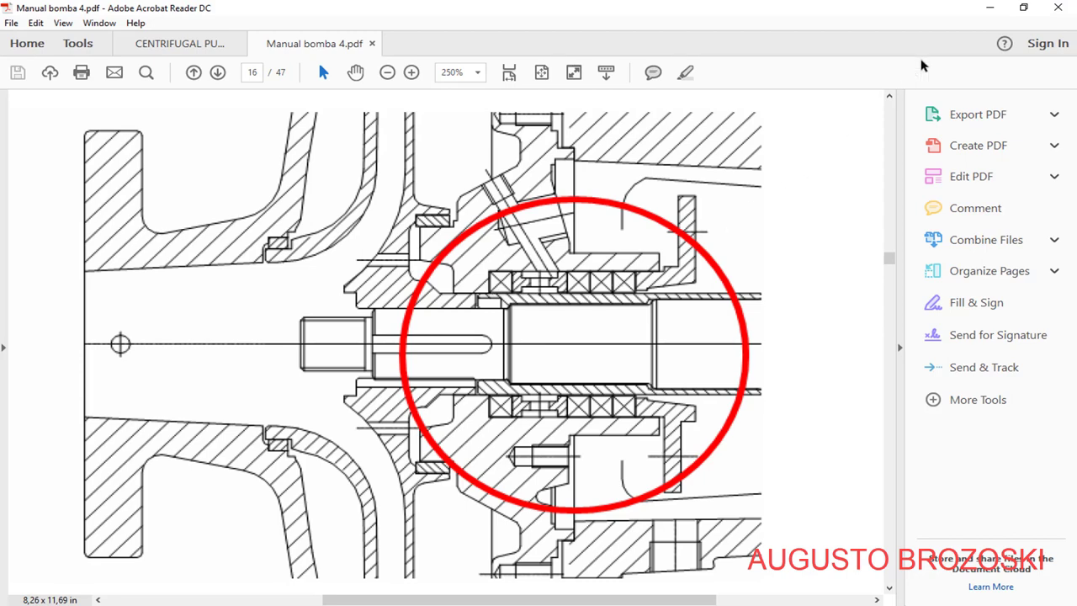
{"action": "left_click", "coordinate": [989, 7]}
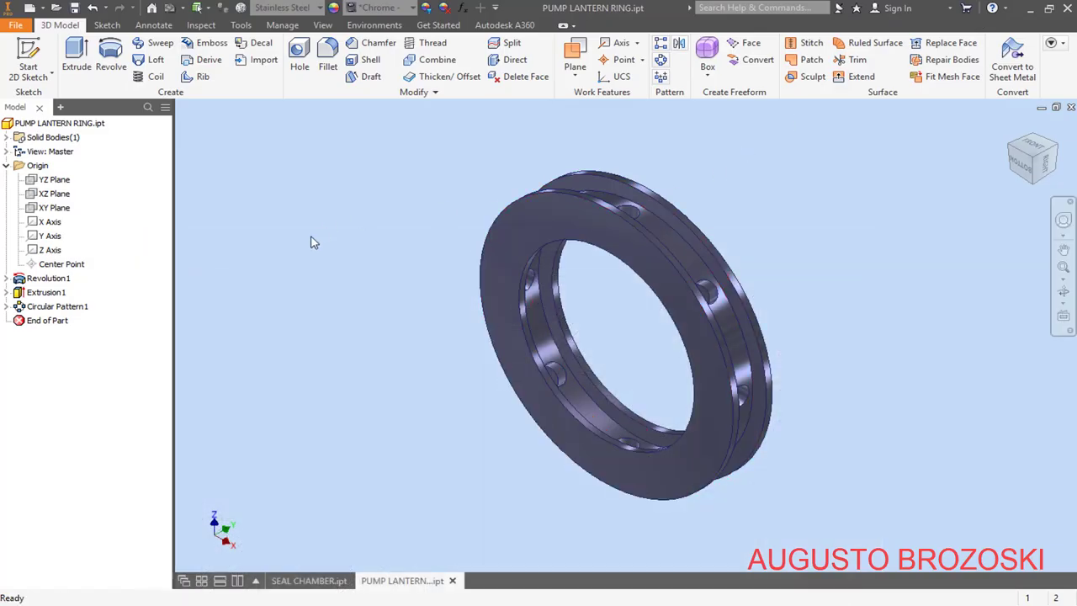
Step: Create a new part from the metric Standard (mm).ipt template and save it as PUMP PACKING SET
{"action": "left_click", "coordinate": [29, 7]}
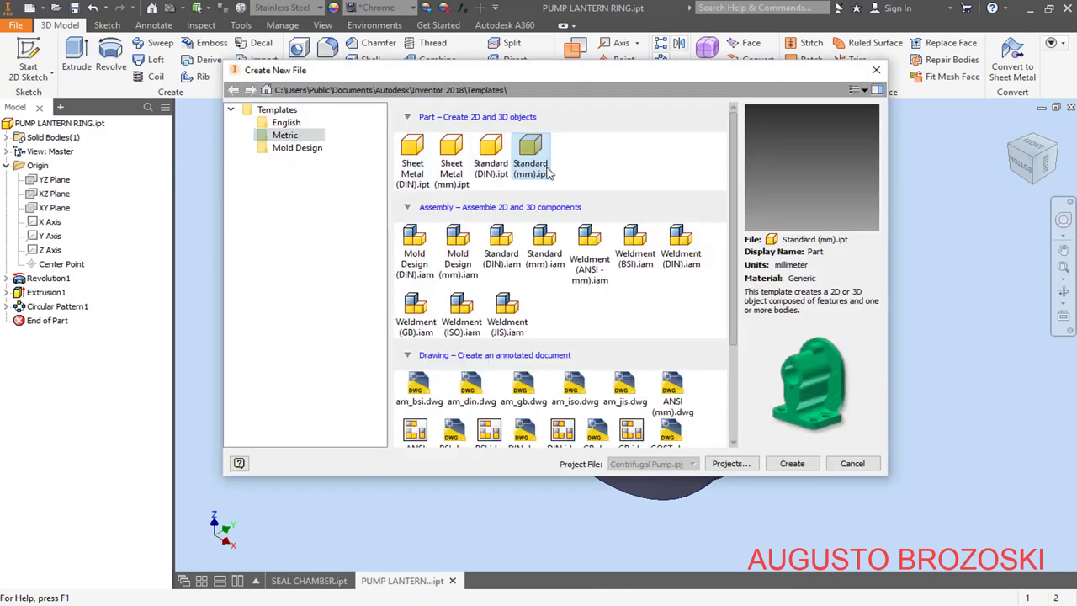
{"action": "left_click", "coordinate": [791, 463]}
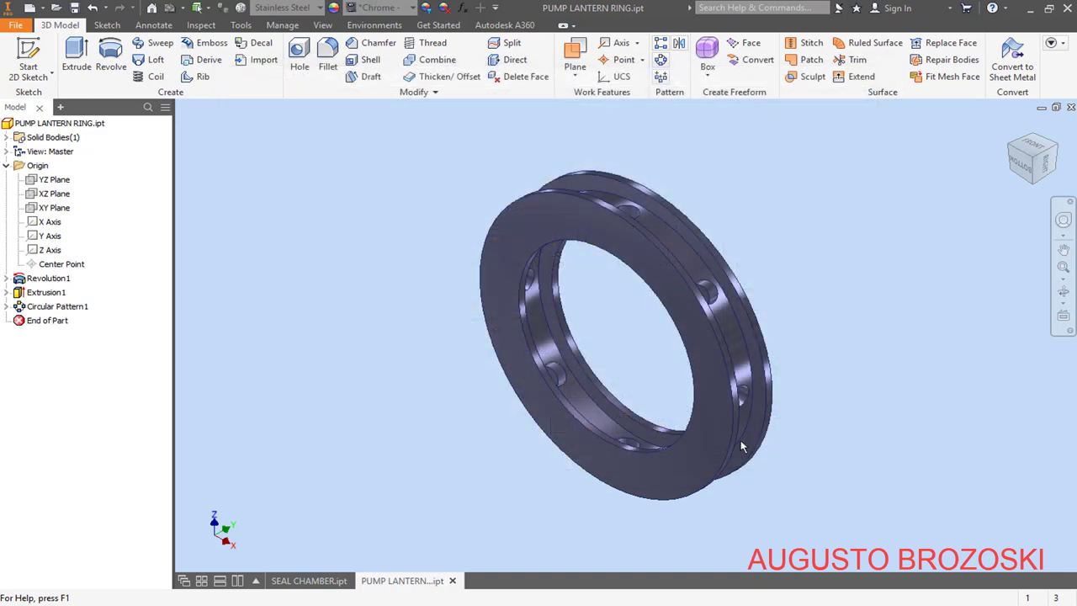
{"action": "left_click", "coordinate": [74, 8]}
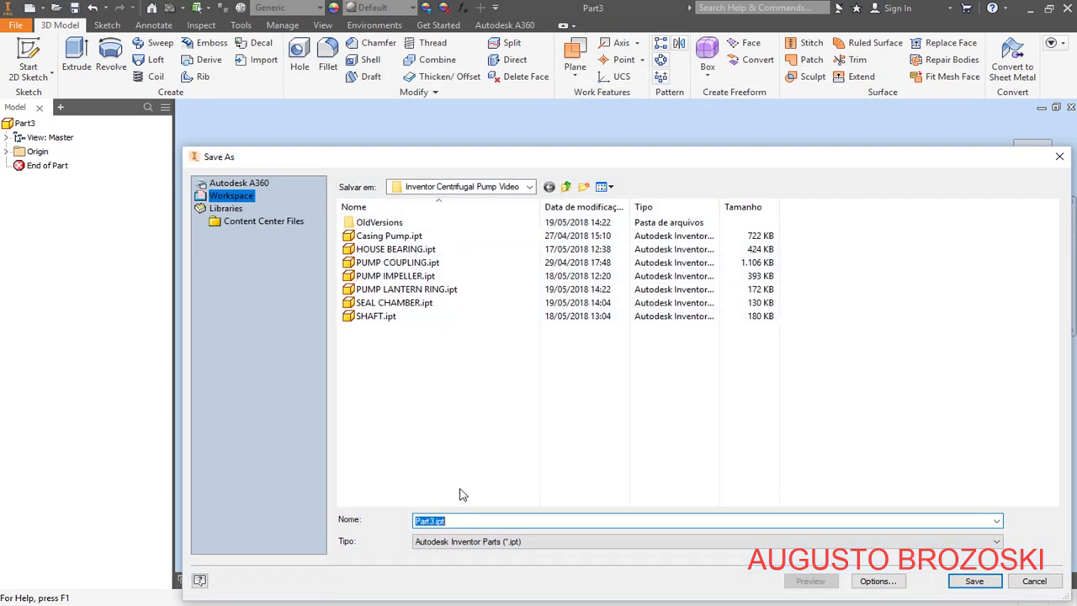
{"action": "type", "text": "PU"}
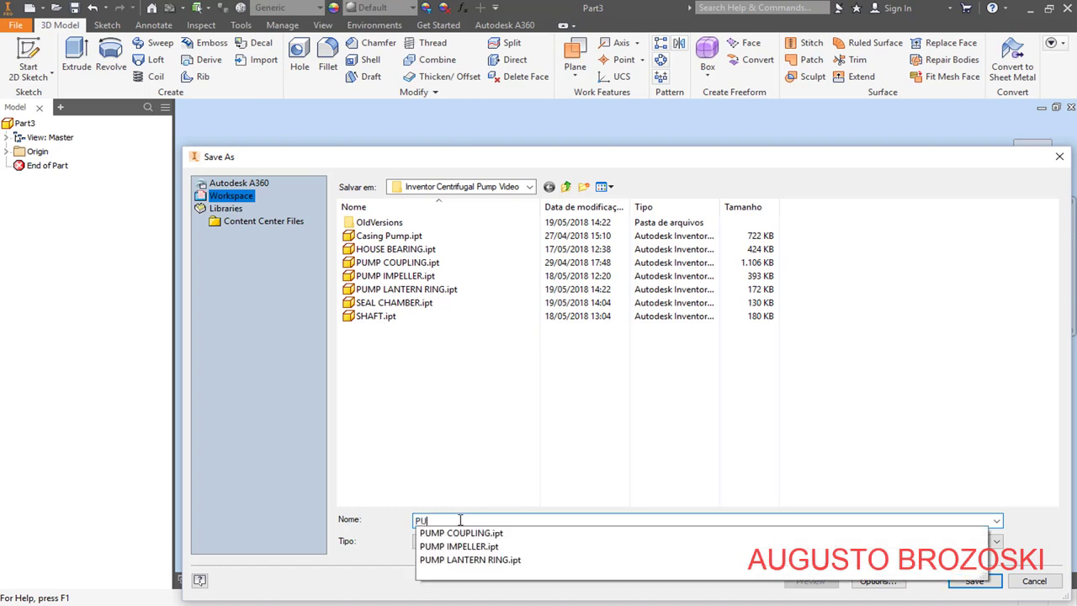
{"action": "type", "text": "MP PACKING SET"}
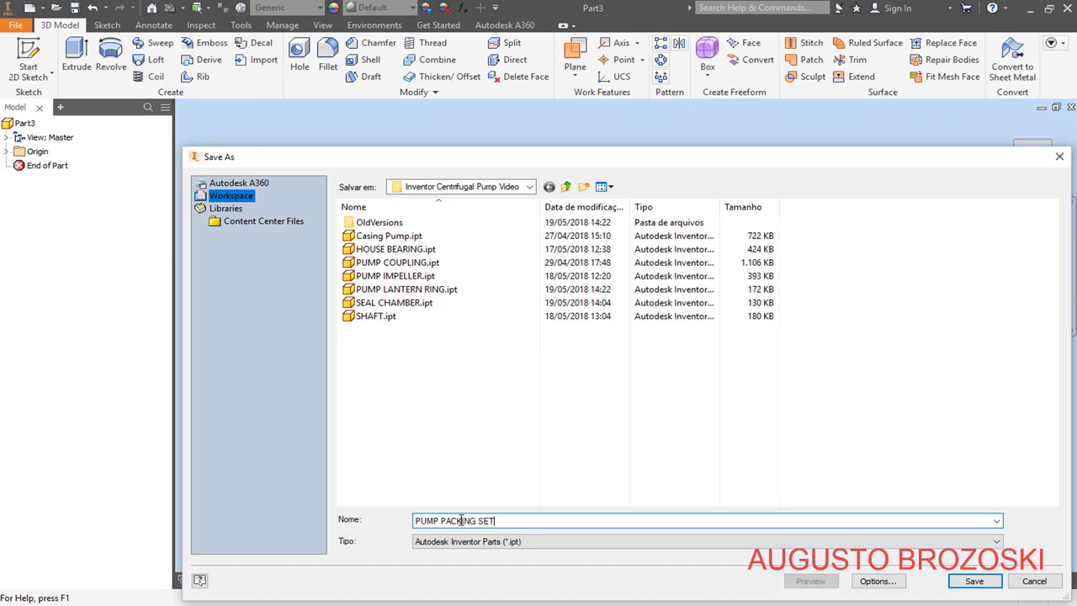
{"action": "left_click", "coordinate": [971, 580]}
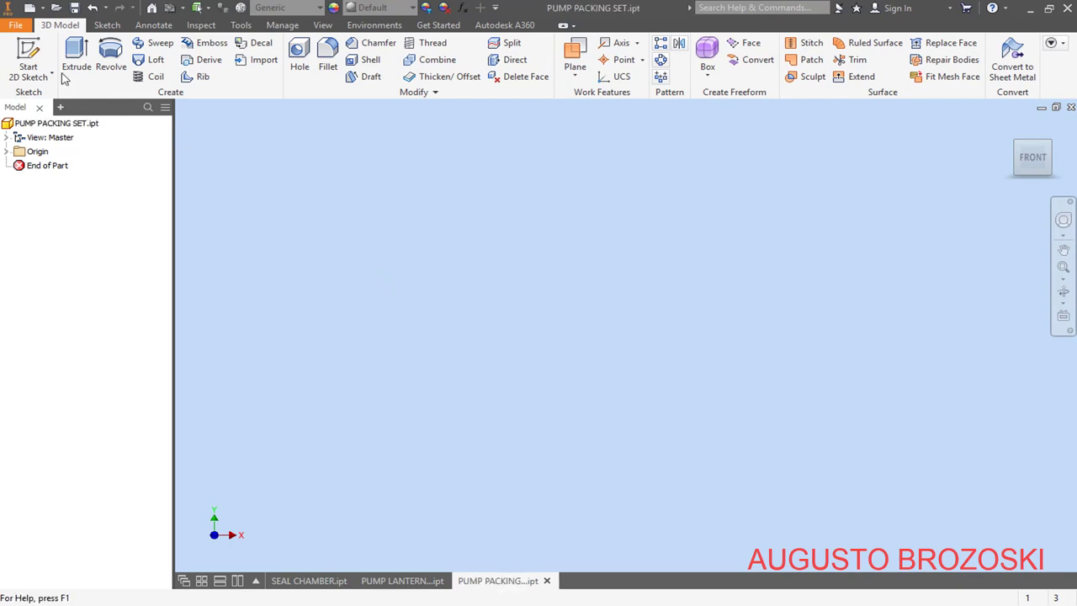
Step: Sketch two concentric circles centred on the origin on the XZ plane, the inner one about 12 mm in diameter
{"action": "left_click", "coordinate": [28, 59]}
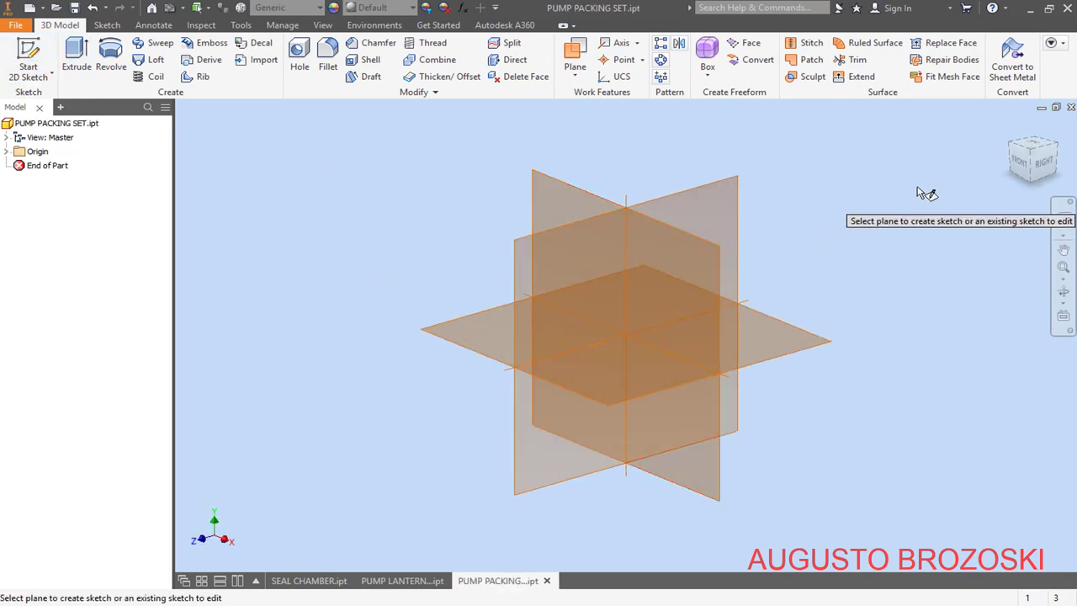
{"action": "left_click", "coordinate": [1012, 128]}
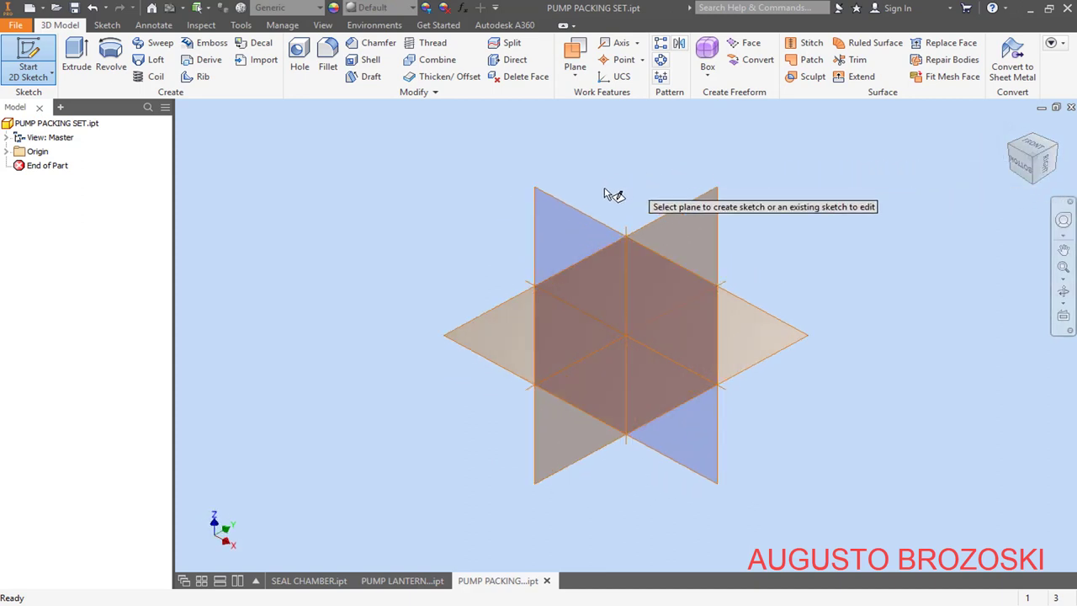
{"action": "left_click", "coordinate": [564, 203]}
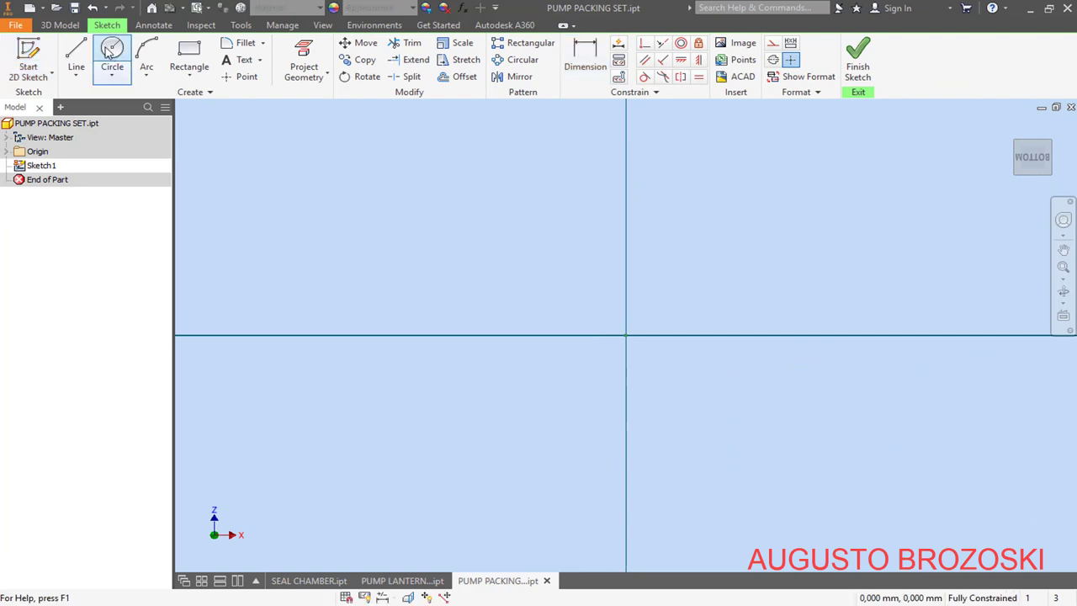
{"action": "left_click", "coordinate": [112, 50]}
{"action": "left_click", "coordinate": [626, 335]}
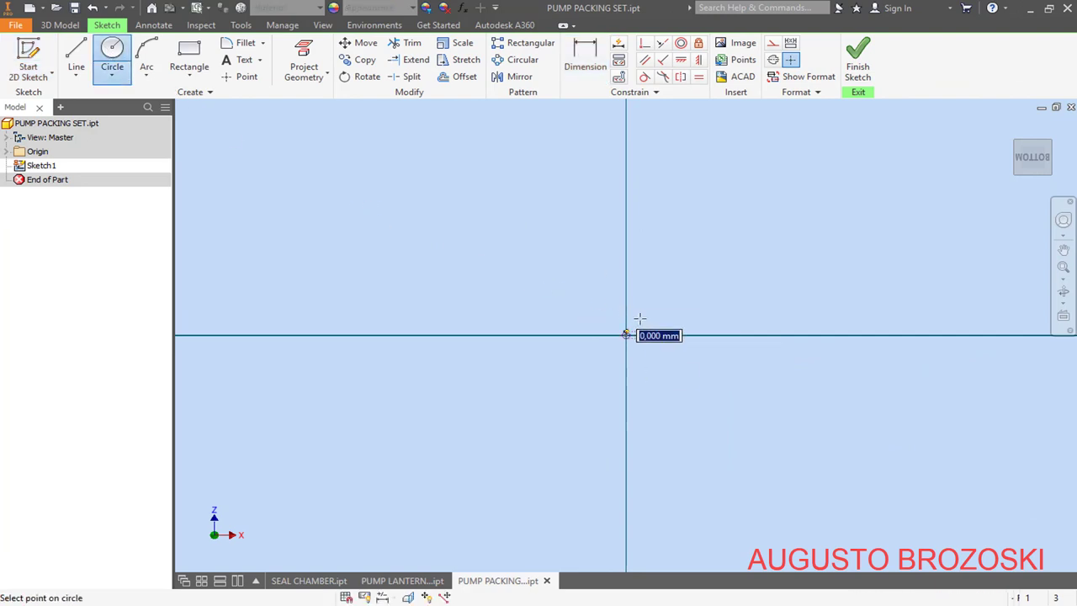
{"action": "left_click", "coordinate": [672, 270]}
{"action": "left_click", "coordinate": [626, 335]}
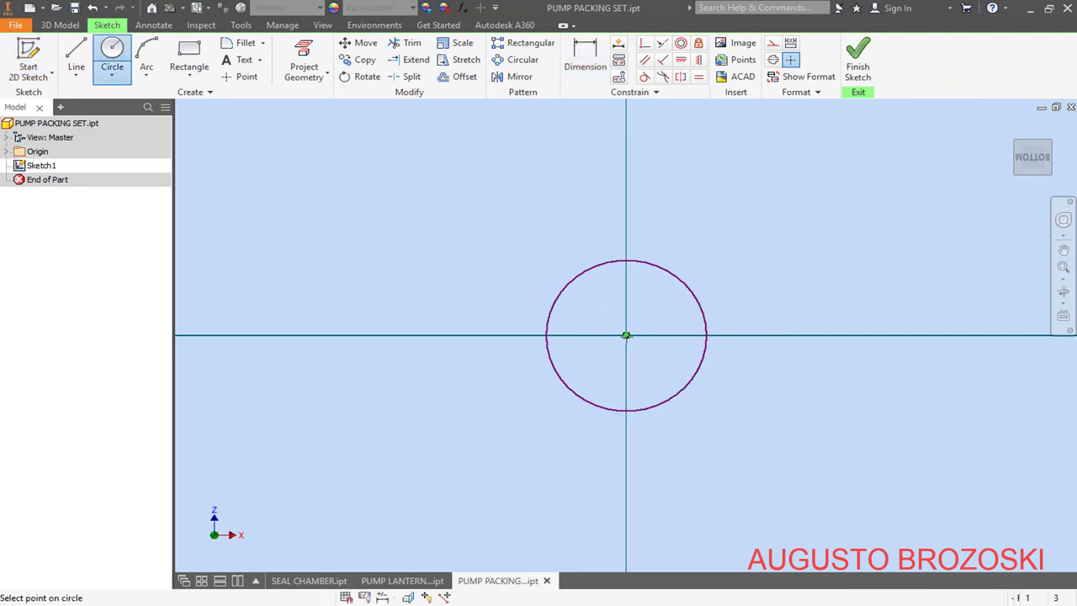
{"action": "left_click", "coordinate": [701, 251]}
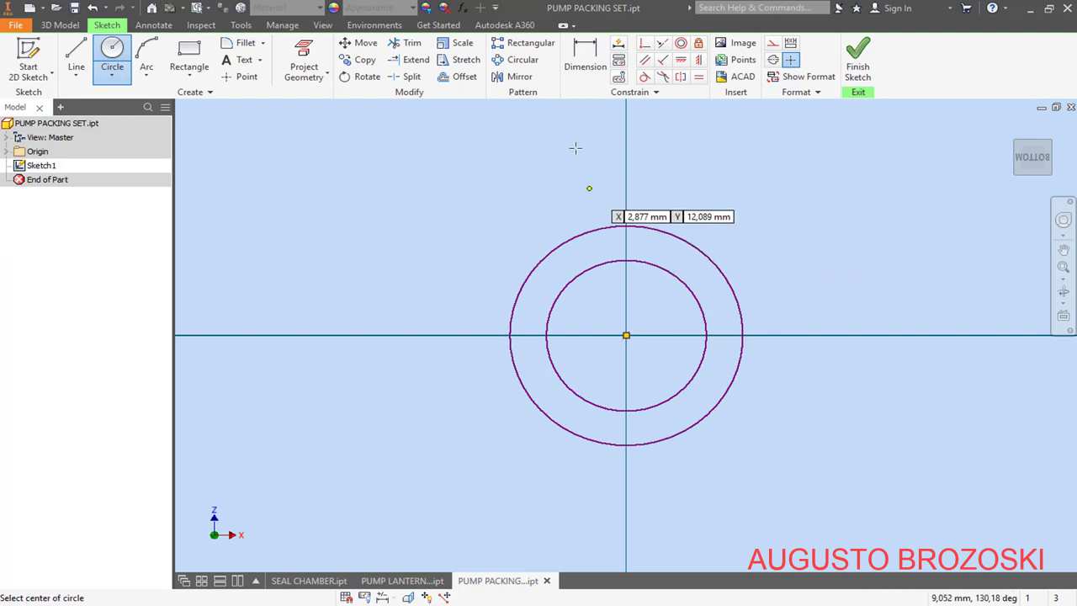
Step: Dimension the inner circle's diameter as 45 mm, checking the value in the packing set PDF drawing
{"action": "left_click", "coordinate": [585, 55]}
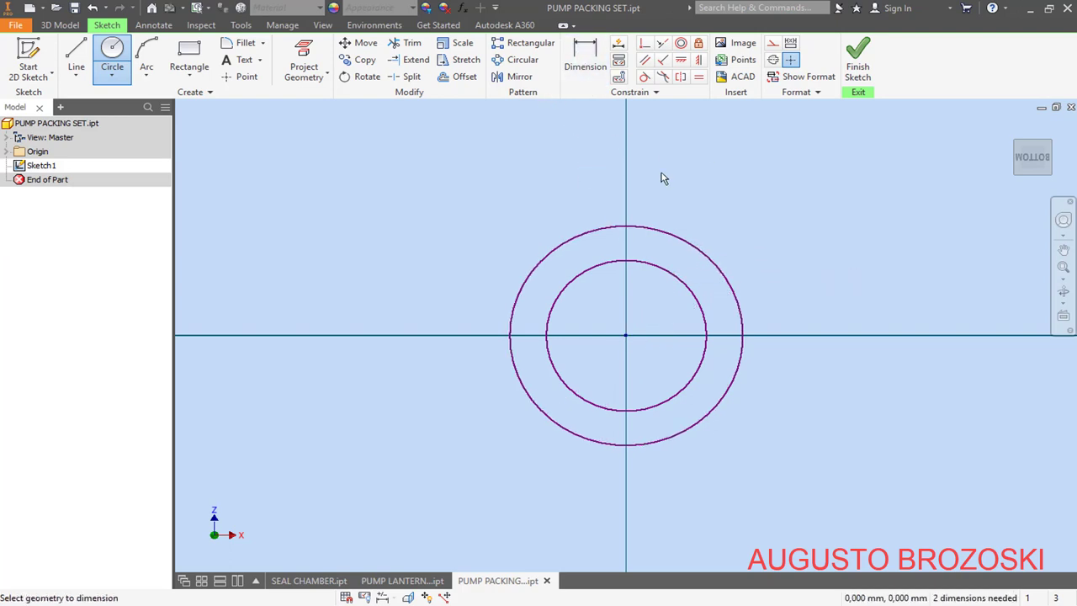
{"action": "left_click", "coordinate": [677, 280]}
{"action": "left_click", "coordinate": [667, 308]}
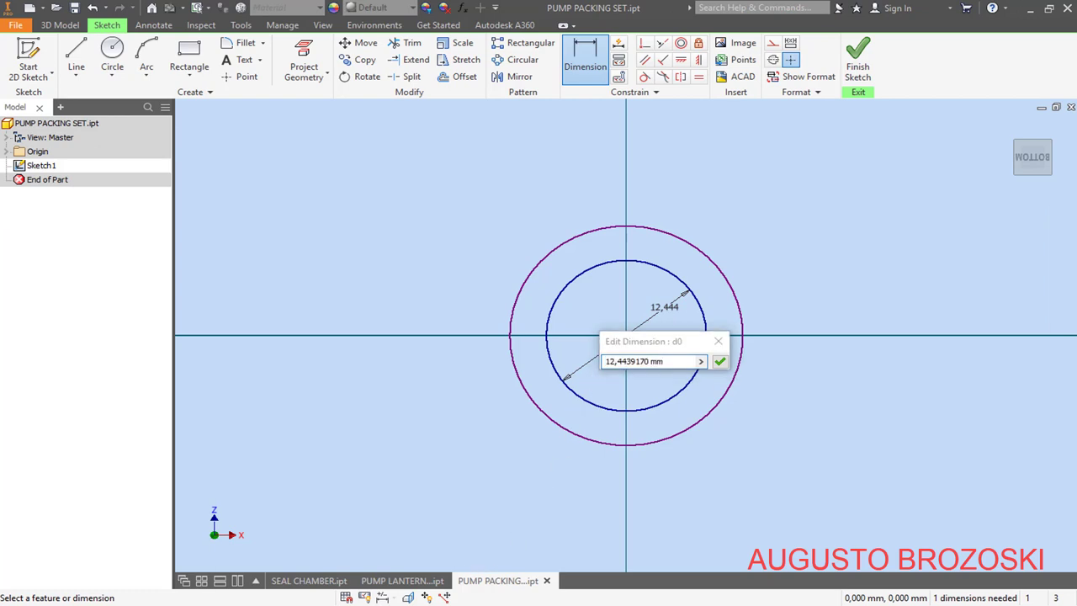
{"action": "mouse_move", "coordinate": [386, 605]}
{"action": "left_click", "coordinate": [333, 569]}
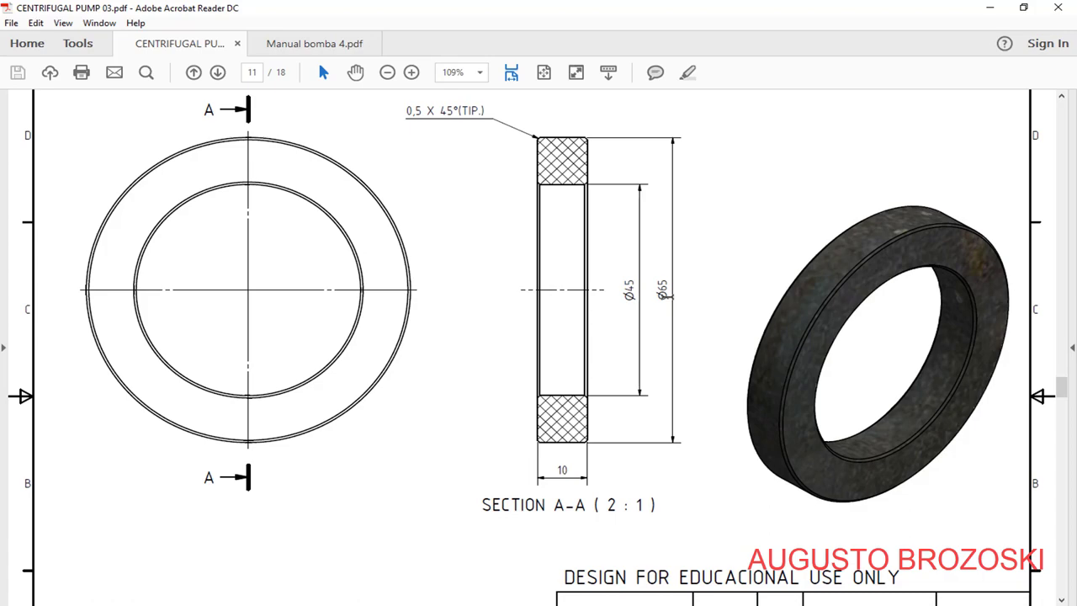
{"action": "left_click", "coordinate": [989, 7]}
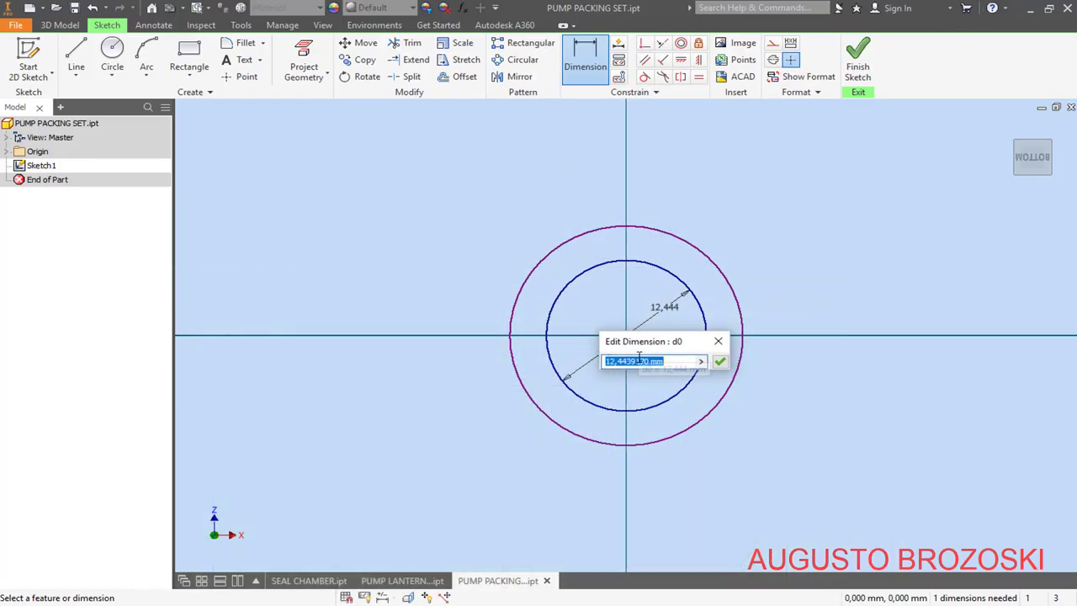
{"action": "type", "text": "45"}
{"action": "key", "text": "Return"}
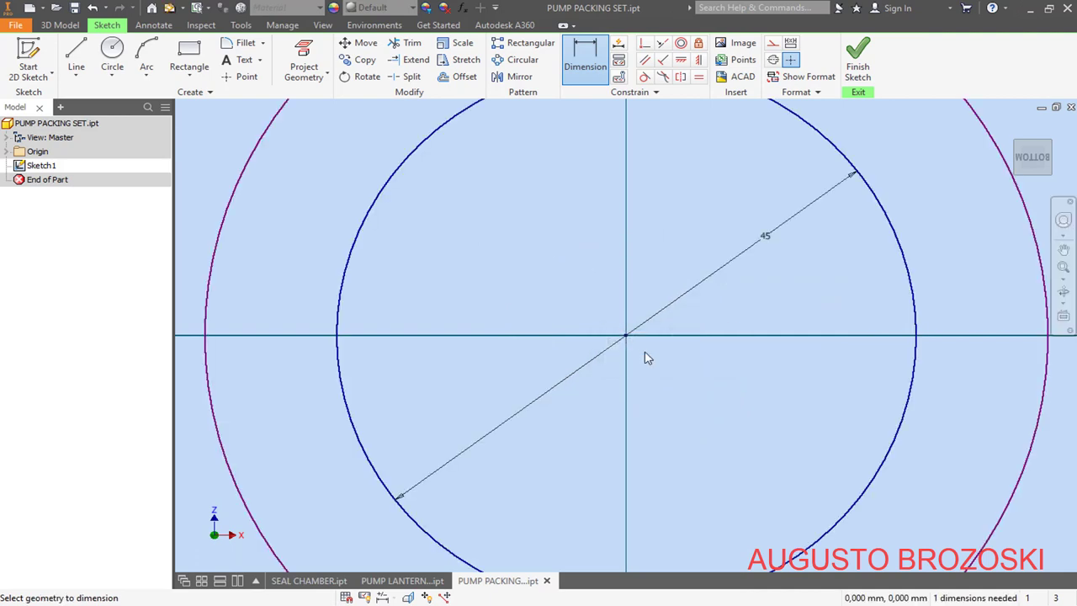
Step: Dimension the outer circle's diameter as 65 mm and finish the sketch
{"action": "scroll", "coordinate": [625, 342], "scroll_direction": "down", "scroll_amount": 3}
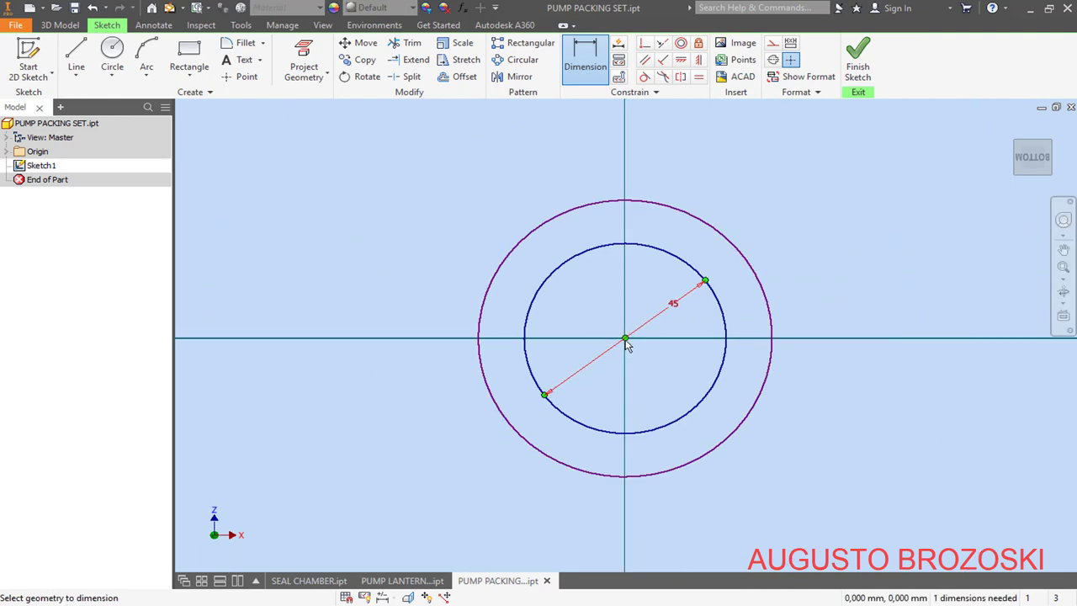
{"action": "left_click", "coordinate": [732, 244]}
{"action": "left_click", "coordinate": [653, 275]}
{"action": "type", "text": "6"}
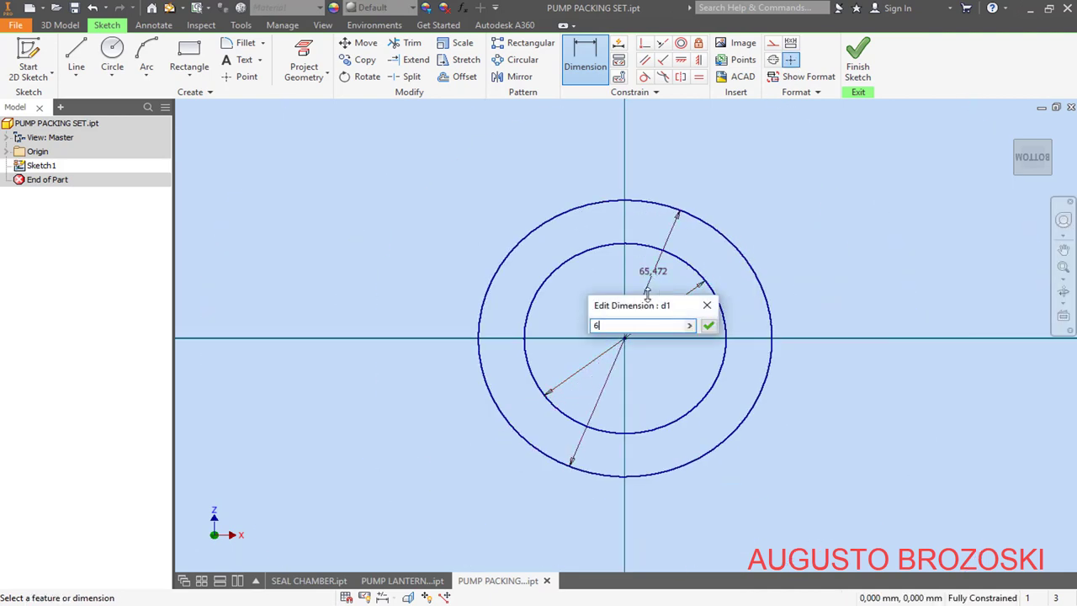
{"action": "type", "text": "5"}
{"action": "key", "text": "Return"}
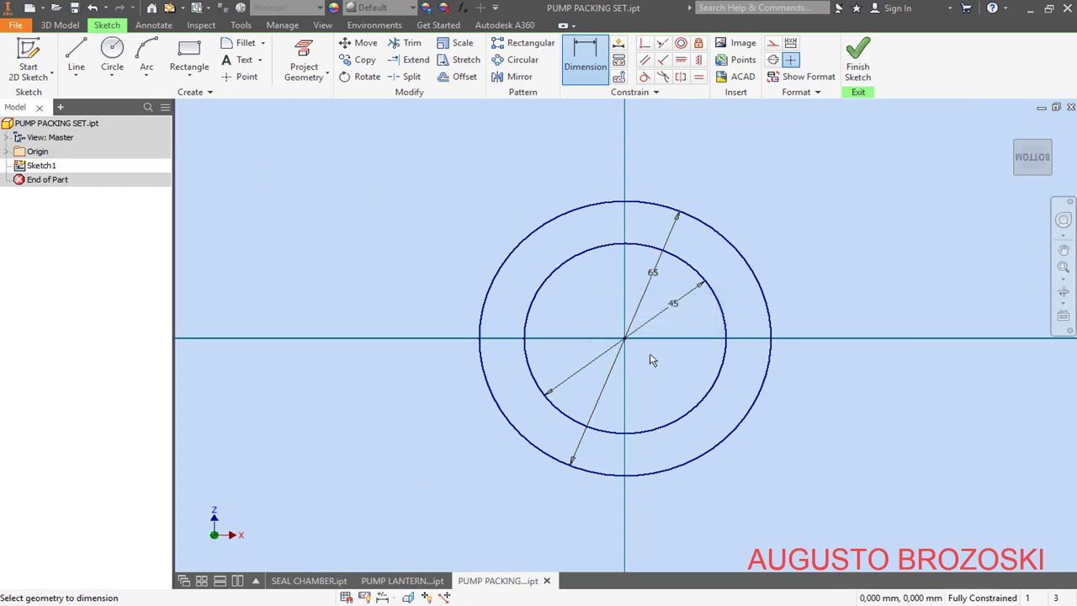
{"action": "left_click", "coordinate": [858, 59]}
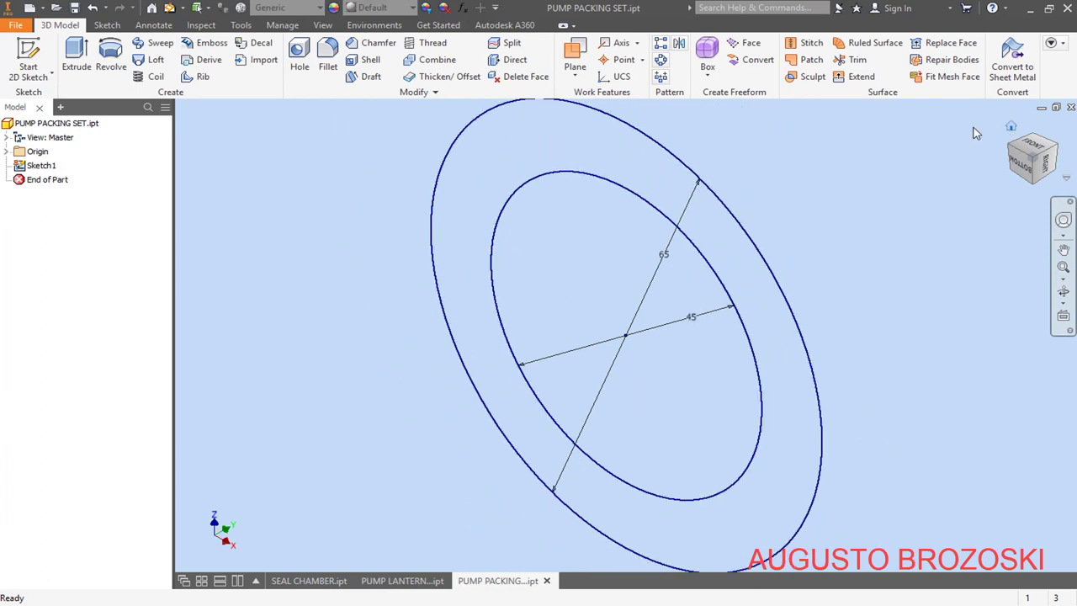
Step: Extrude the ring profile 10 mm symmetrically about the sketch plane, checking the thickness in the PDF drawing
{"action": "left_click", "coordinate": [76, 57]}
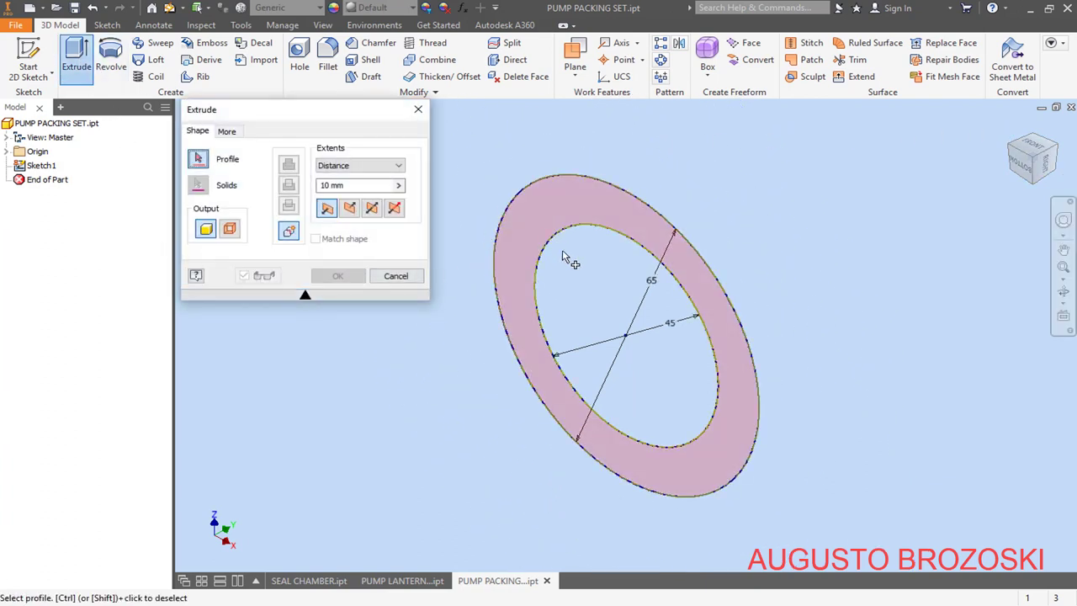
{"action": "left_click", "coordinate": [570, 207]}
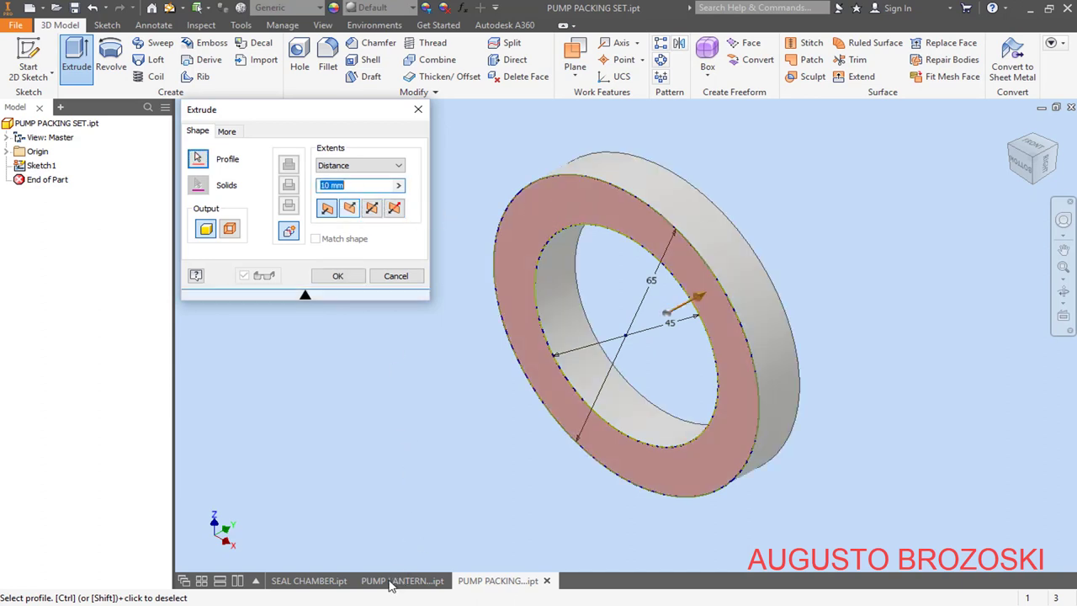
{"action": "left_click", "coordinate": [353, 546]}
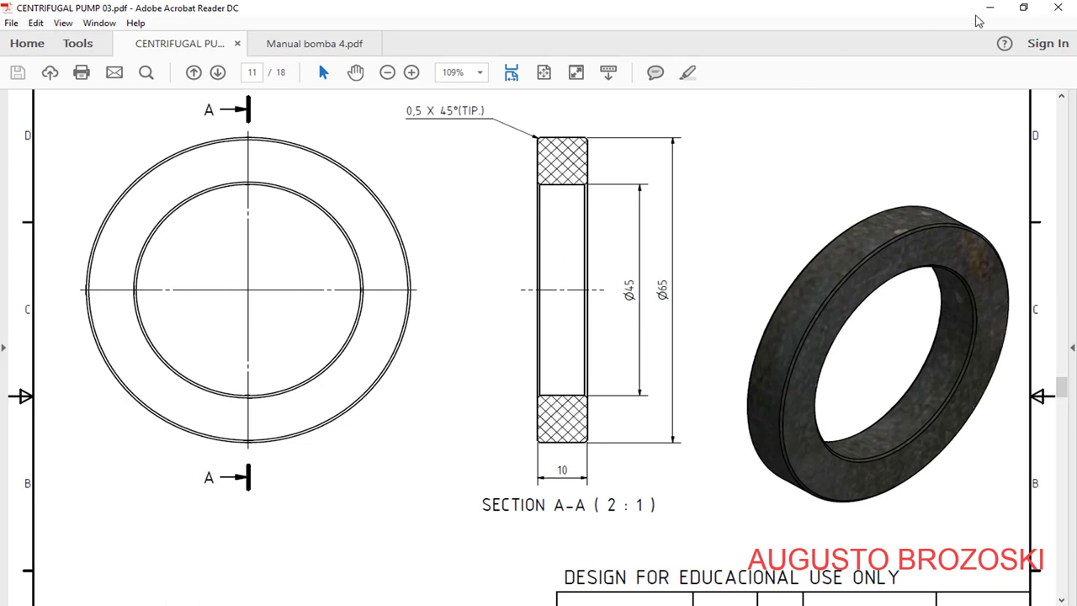
{"action": "left_click", "coordinate": [984, 12]}
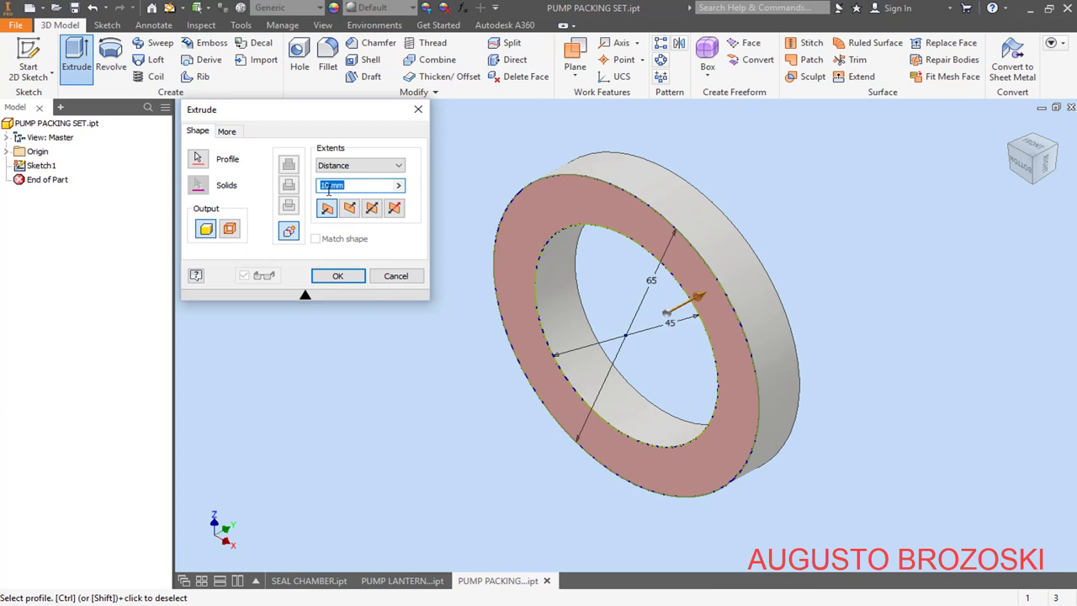
{"action": "left_click", "coordinate": [371, 208]}
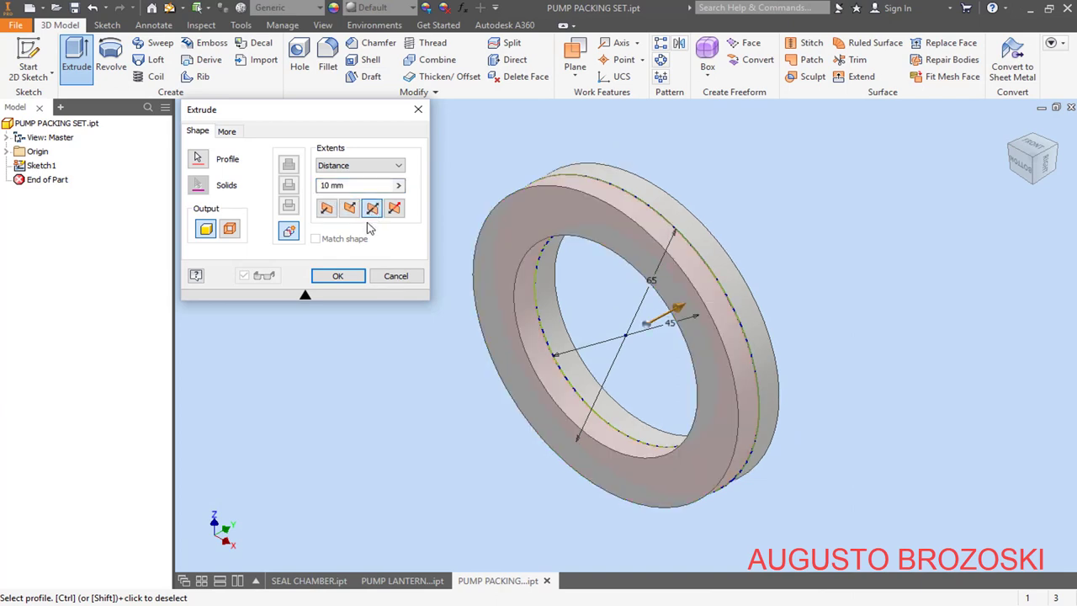
{"action": "left_click", "coordinate": [337, 276]}
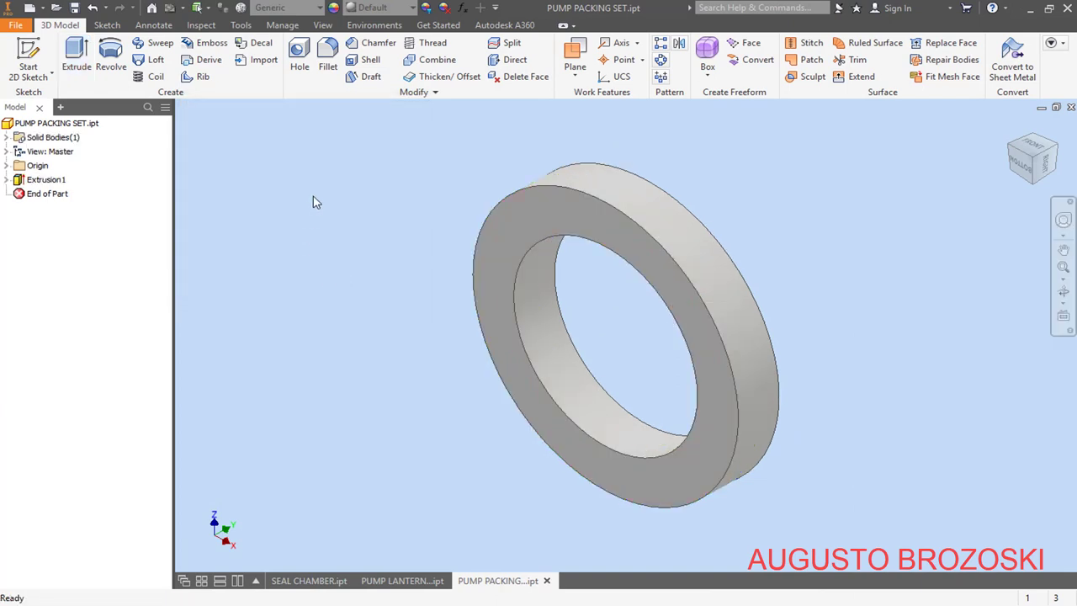
Step: Chamfer the ring's outer and inner circular edges with a distance of 0,5 mm
{"action": "left_click", "coordinate": [371, 43]}
{"action": "left_click", "coordinate": [262, 178]}
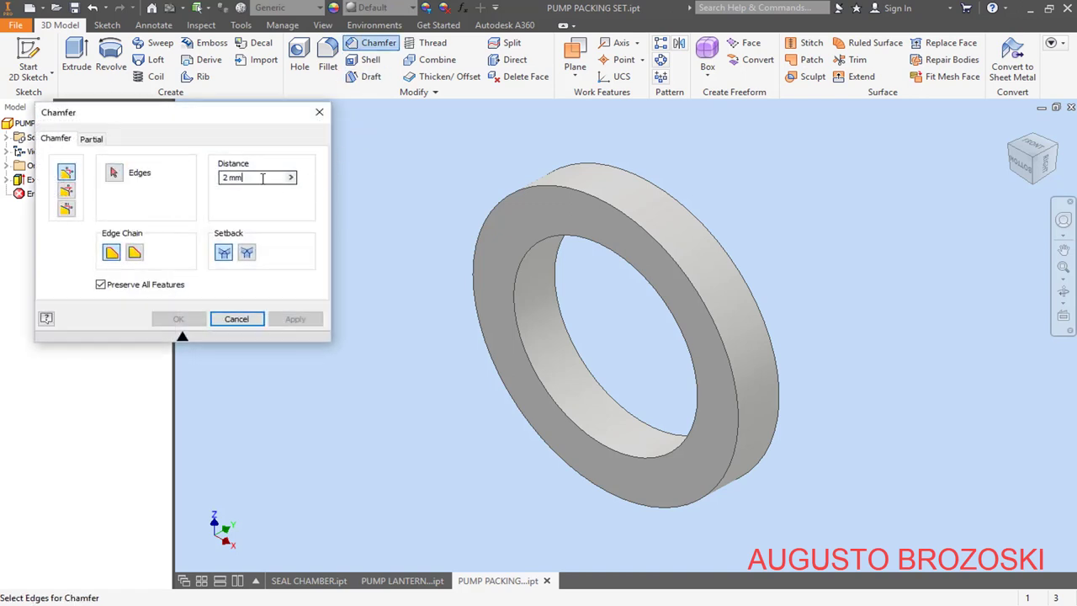
{"action": "left_click_drag", "start_coordinate": [263, 178], "coordinate": [202, 189]}
{"action": "left_click", "coordinate": [114, 175]}
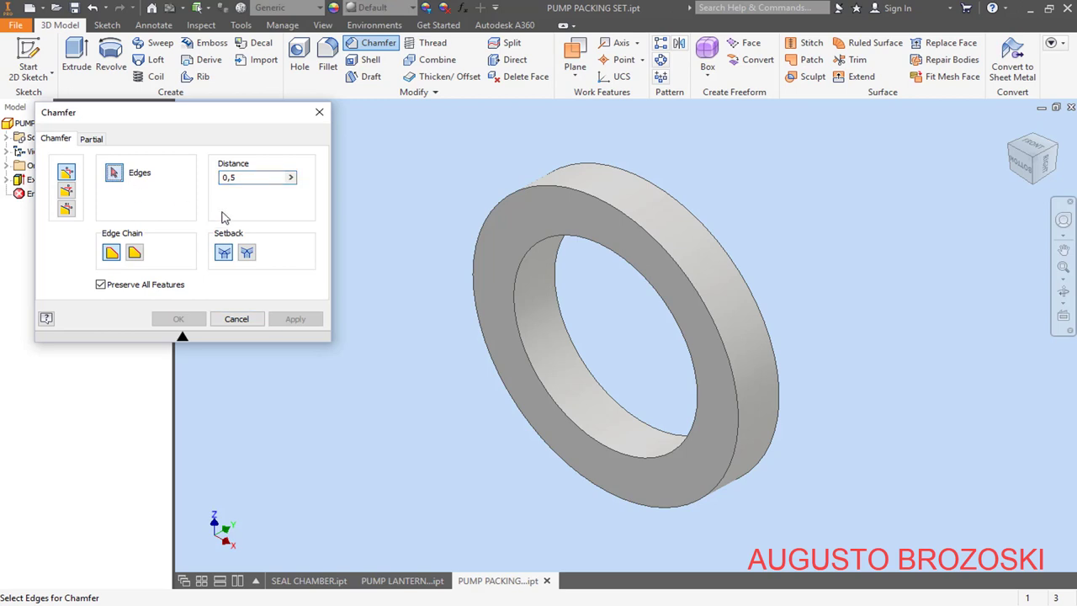
{"action": "left_click", "coordinate": [475, 243]}
{"action": "left_click", "coordinate": [617, 173]}
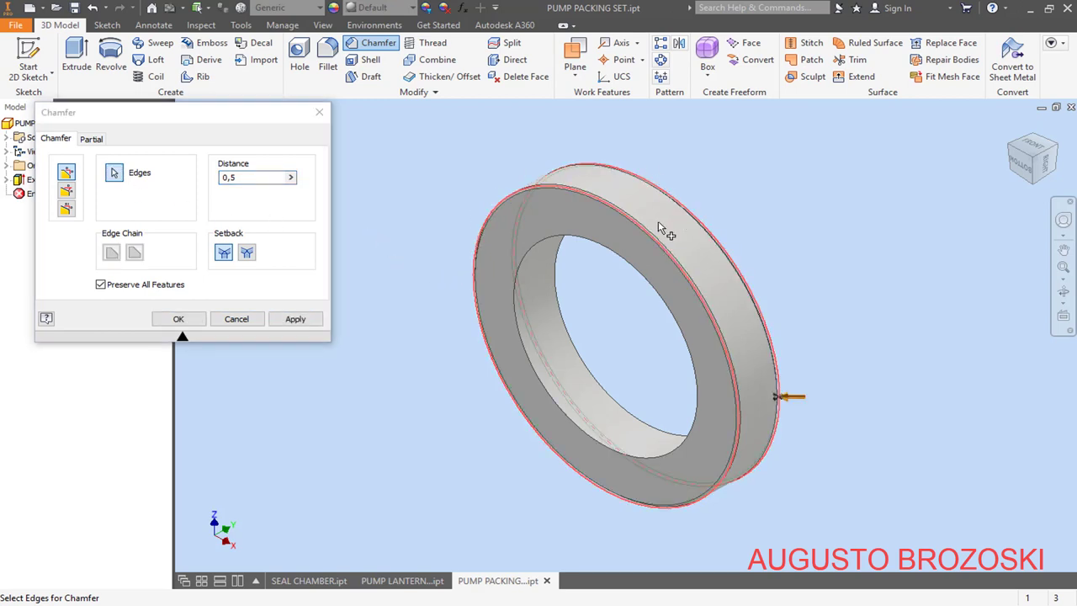
{"action": "left_click", "coordinate": [531, 262]}
{"action": "left_click", "coordinate": [189, 319]}
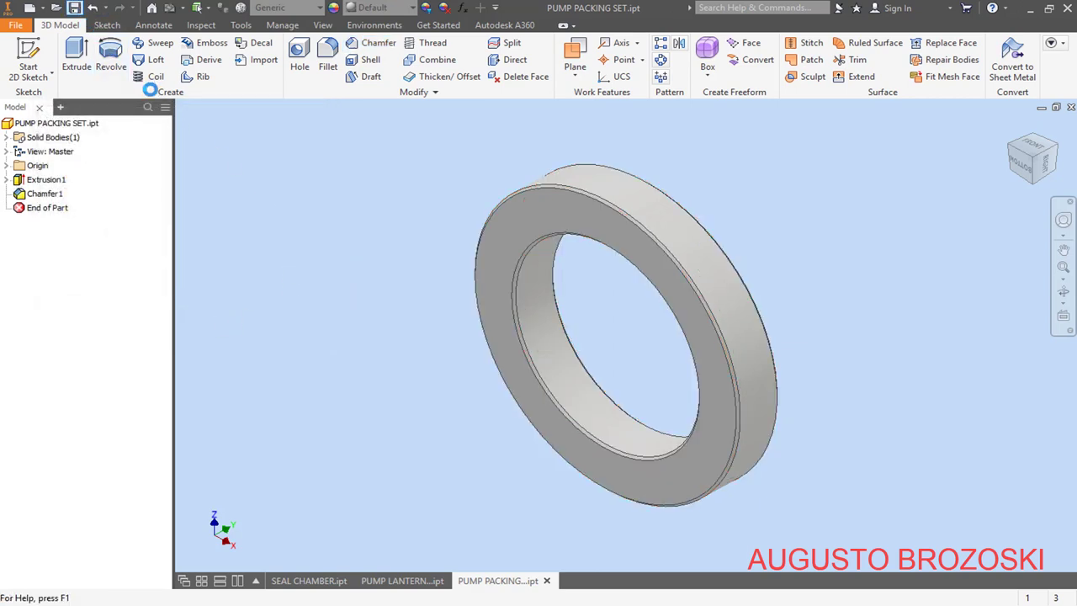
Step: Set the packing set ring's material to Rubber from the Inventor Material Library
{"action": "left_click", "coordinate": [320, 10]}
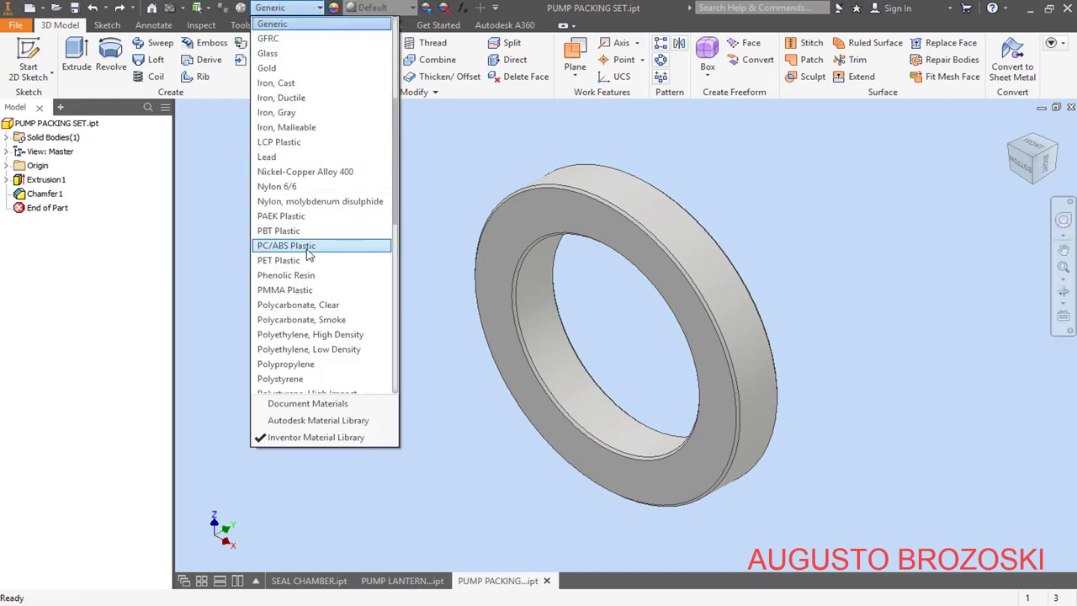
{"action": "scroll", "coordinate": [308, 257], "scroll_direction": "up", "scroll_amount": 3}
{"action": "scroll", "coordinate": [308, 257], "scroll_direction": "down", "scroll_amount": 9}
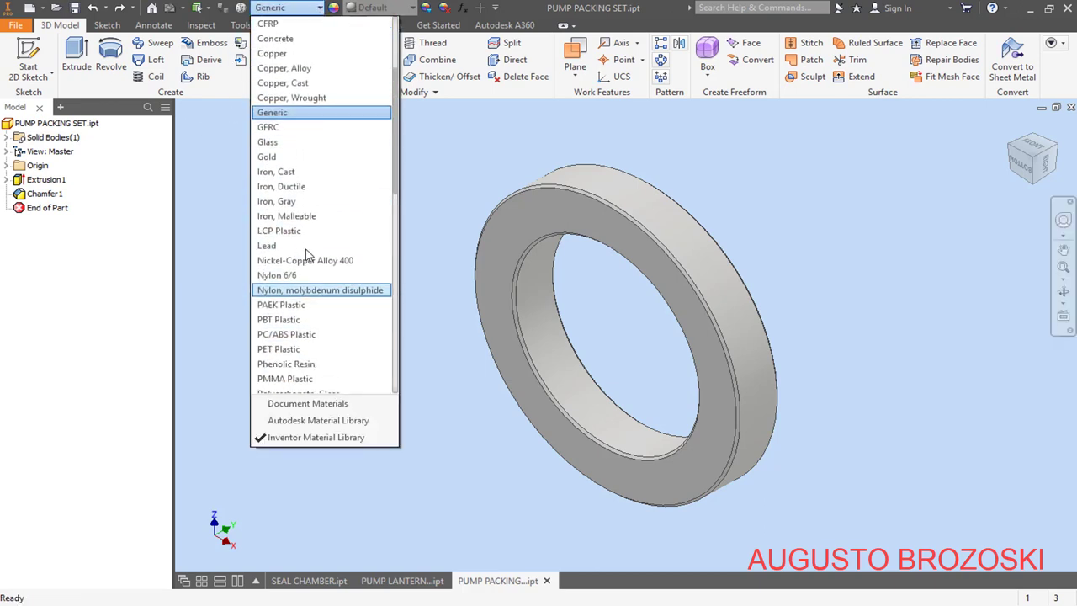
{"action": "scroll", "coordinate": [308, 257], "scroll_direction": "down", "scroll_amount": 4}
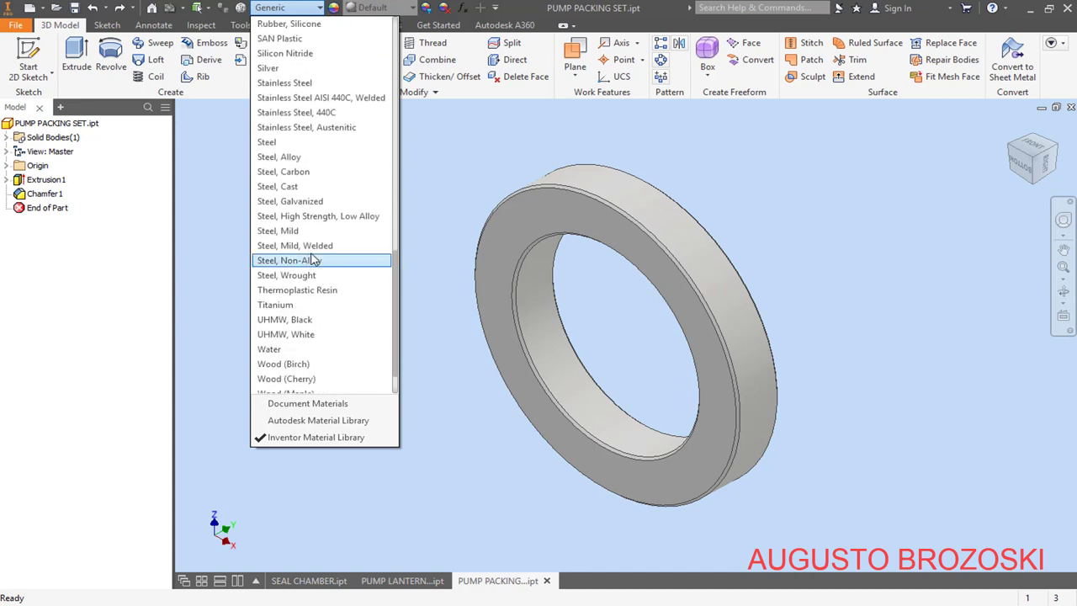
{"action": "scroll", "coordinate": [376, 249], "scroll_direction": "up", "scroll_amount": 1}
{"action": "scroll", "coordinate": [363, 247], "scroll_direction": "up", "scroll_amount": 6}
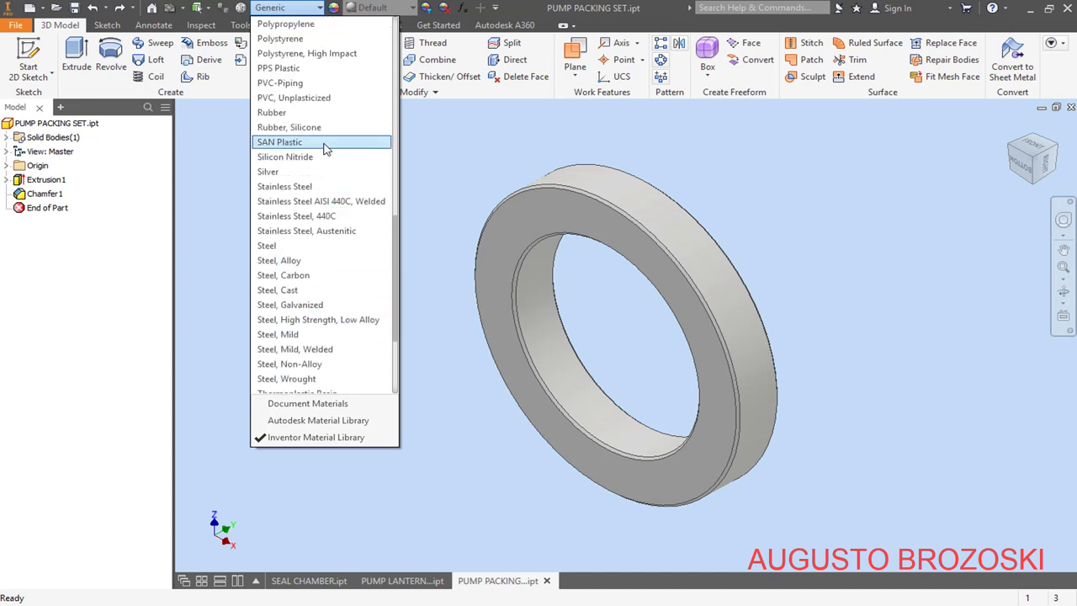
{"action": "left_click", "coordinate": [284, 116]}
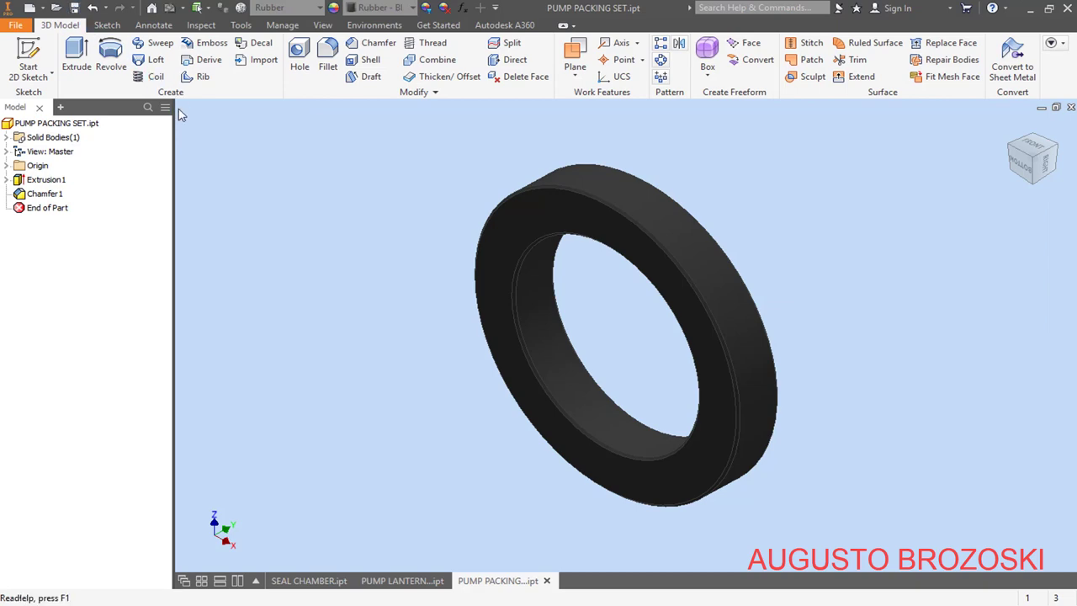
Step: Check the pump packing gland drawing in the PDF in Acrobat Reader, and create a new Inventor part from the metric Standard (mm).ipt template
{"action": "left_click", "coordinate": [390, 604]}
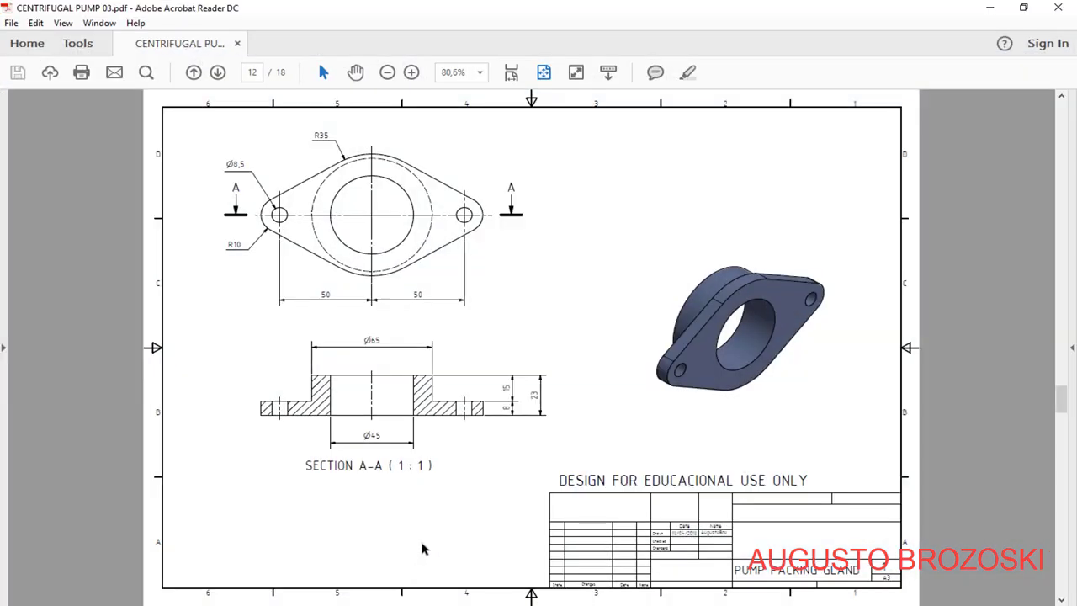
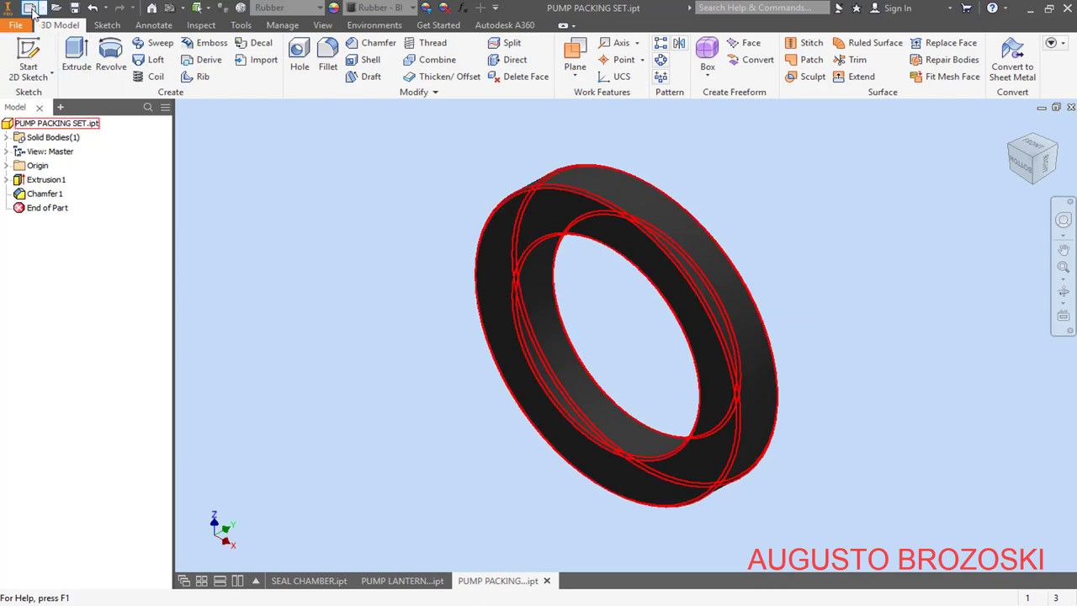
{"action": "left_click", "coordinate": [30, 9]}
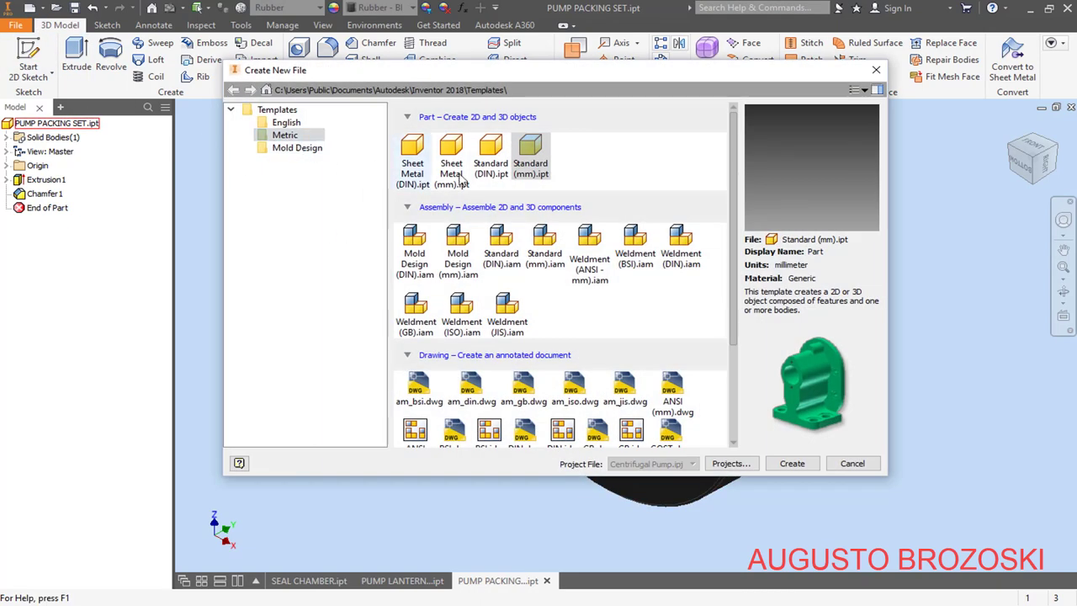
{"action": "left_click", "coordinate": [792, 463]}
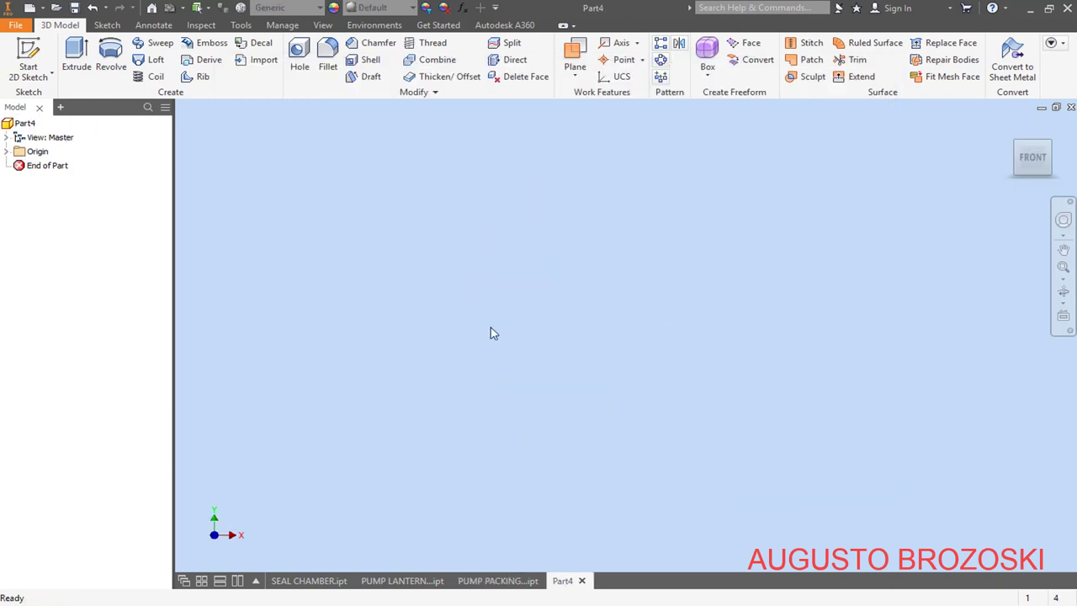
Step: Start a sketch on the YZ plane and draw two concentric circles at the origin, about 14 mm and 20 mm in diameter
{"action": "left_click", "coordinate": [29, 52]}
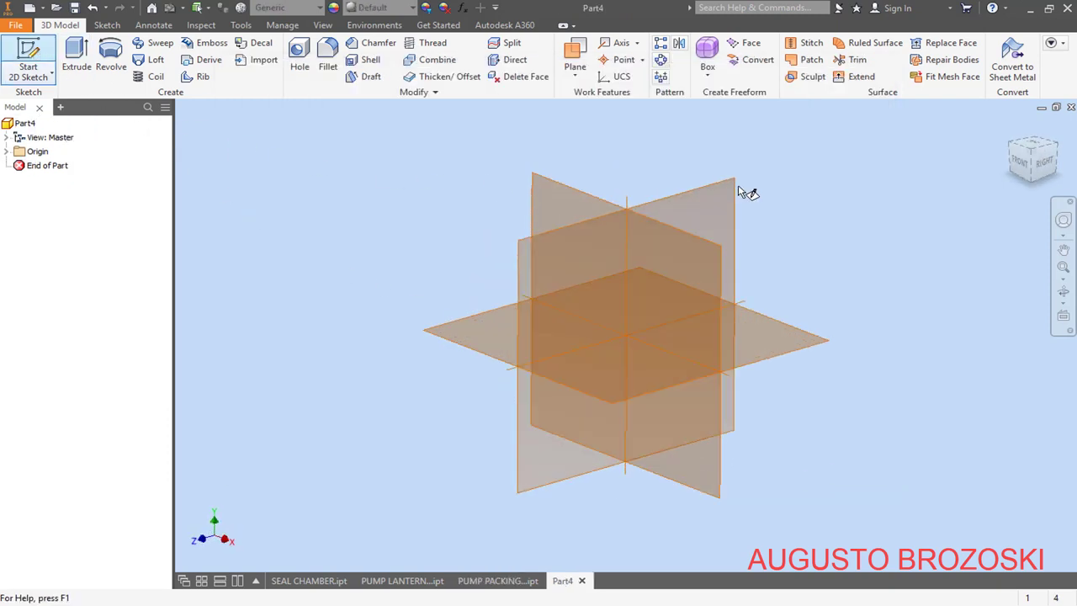
{"action": "left_click", "coordinate": [1011, 128]}
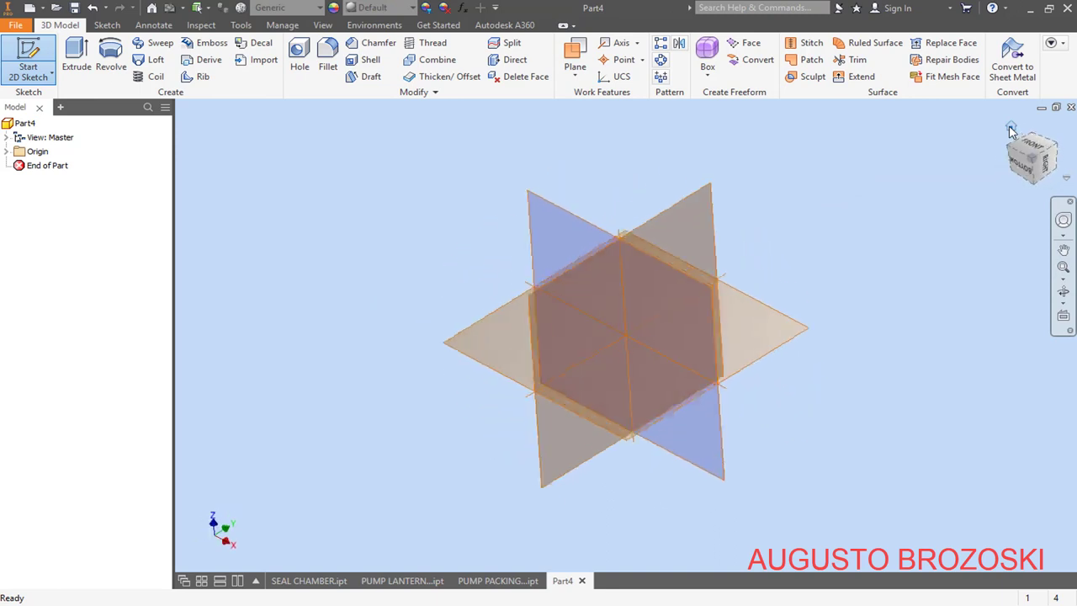
{"action": "left_click", "coordinate": [716, 202]}
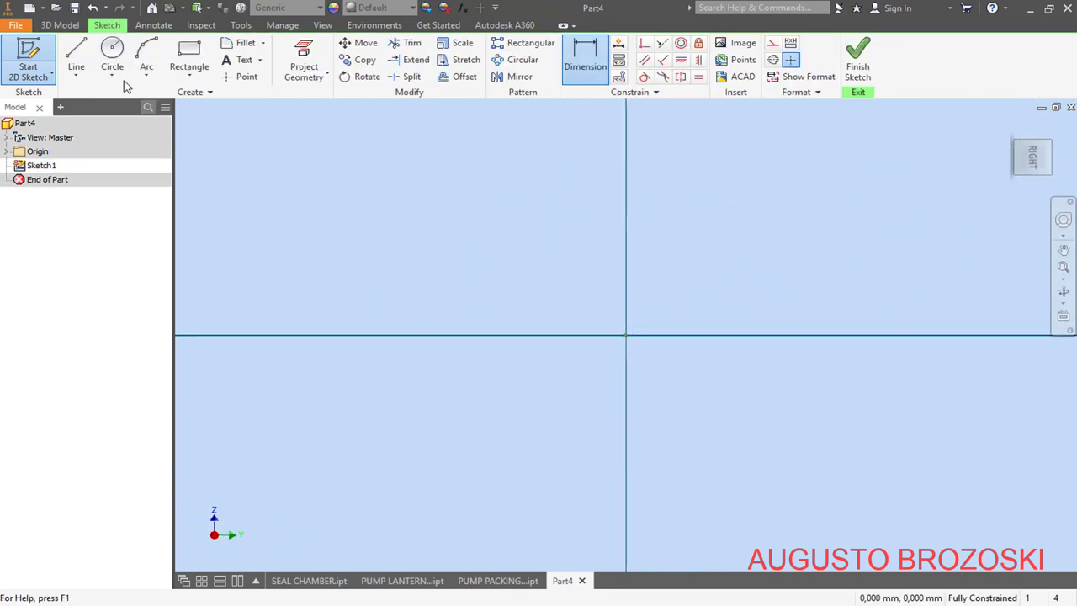
{"action": "left_click", "coordinate": [112, 61]}
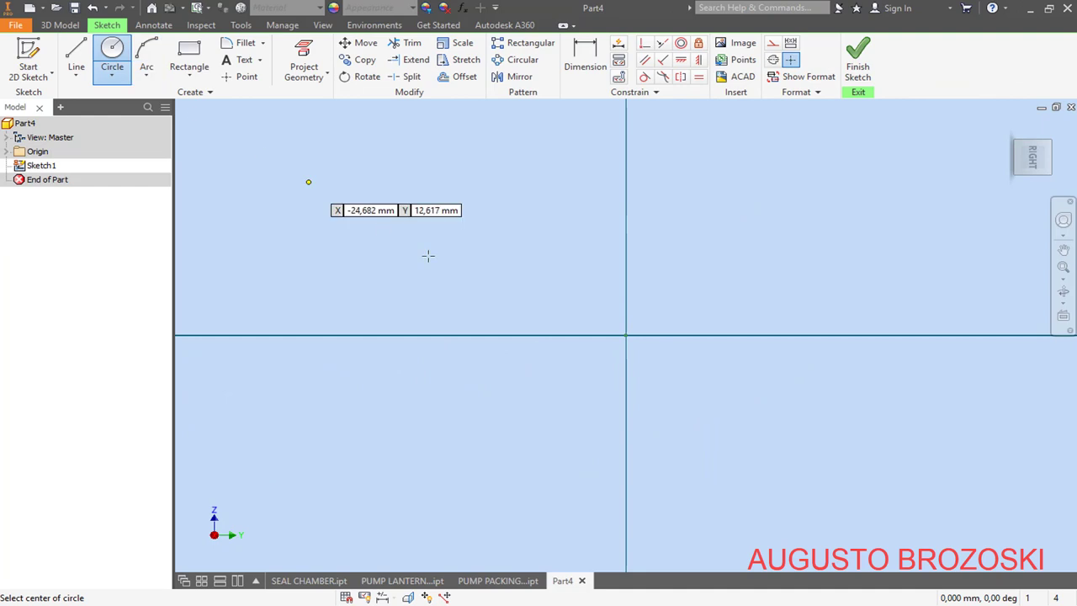
{"action": "left_click", "coordinate": [626, 336]}
{"action": "key", "text": "Escape"}
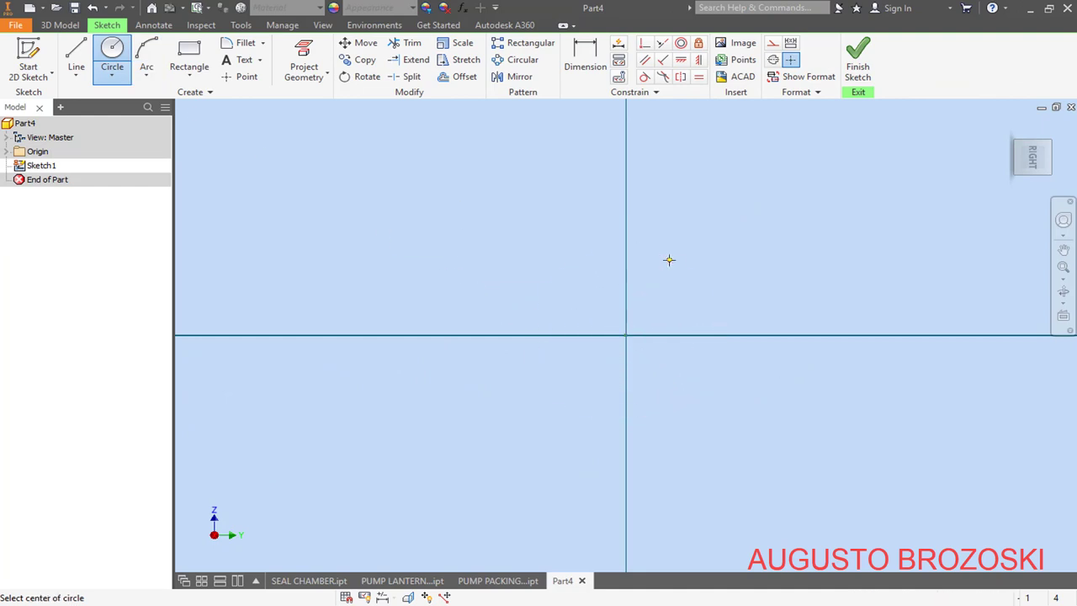
{"action": "left_click", "coordinate": [625, 336]}
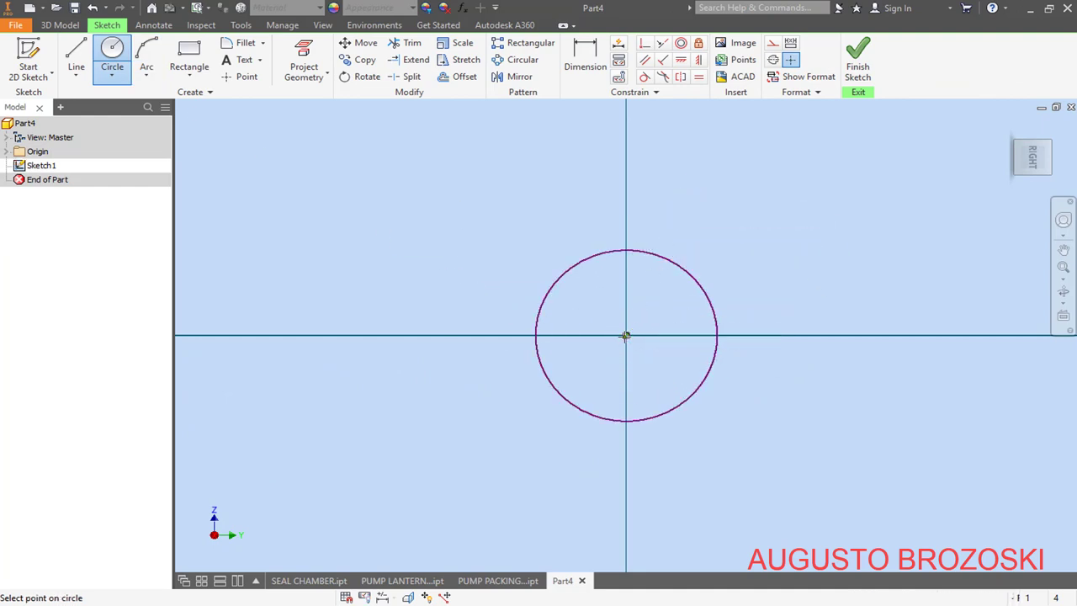
{"action": "left_click", "coordinate": [697, 228]}
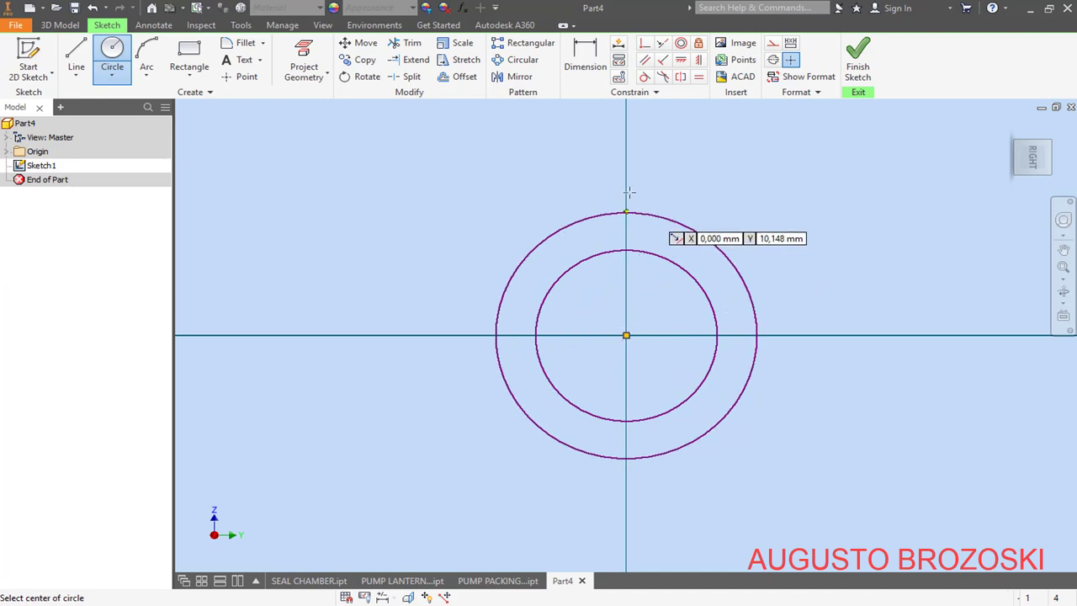
Step: Dimension the inner circle's diameter as 45 mm
{"action": "left_click", "coordinate": [581, 61]}
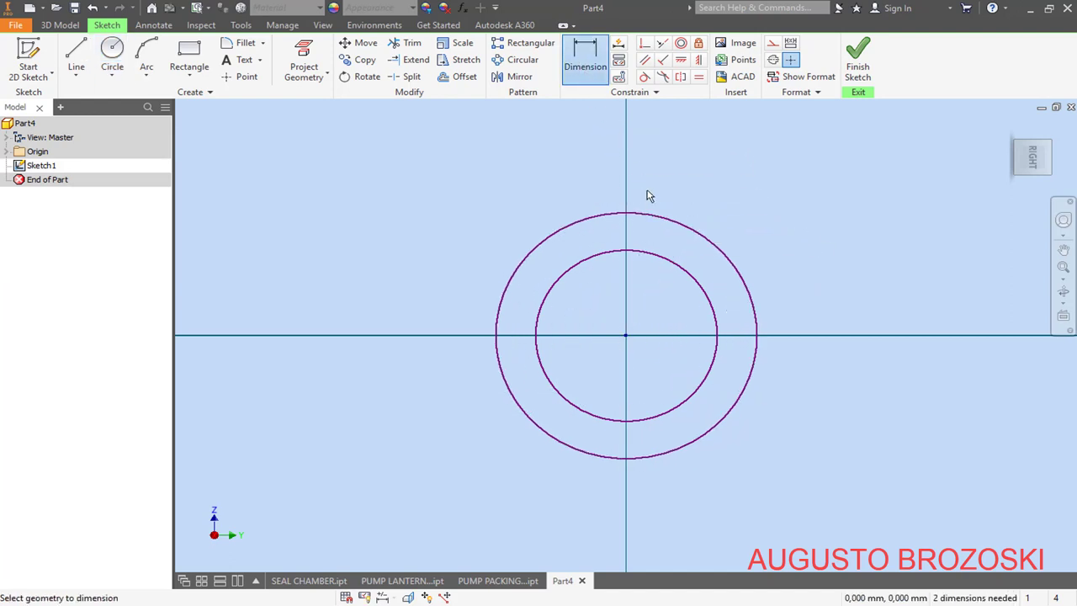
{"action": "left_click", "coordinate": [676, 271]}
{"action": "left_click", "coordinate": [678, 297]}
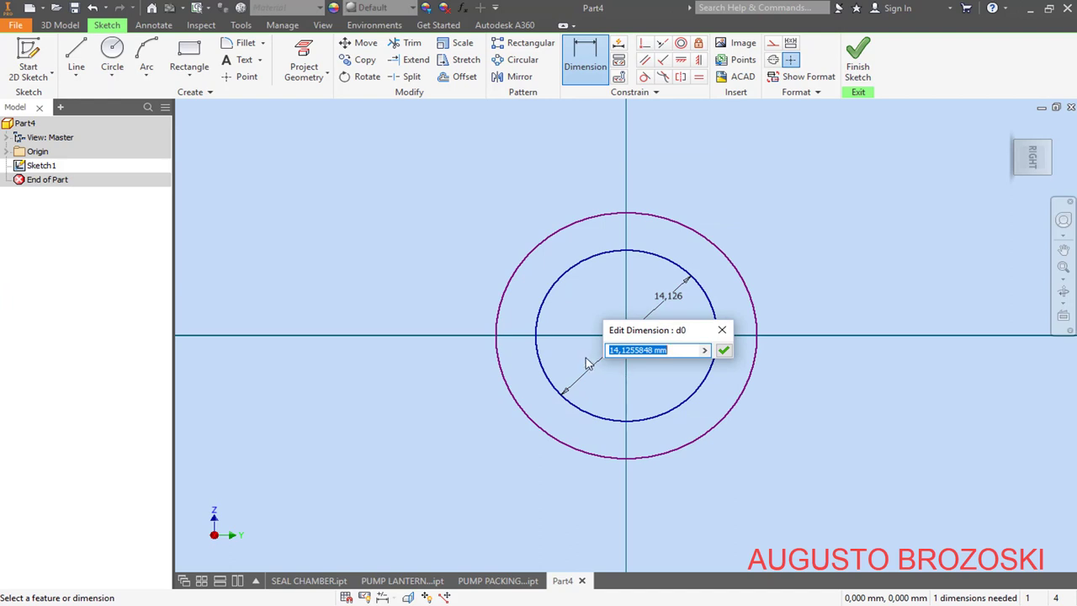
{"action": "type", "text": "45"}
{"action": "key", "text": "Return"}
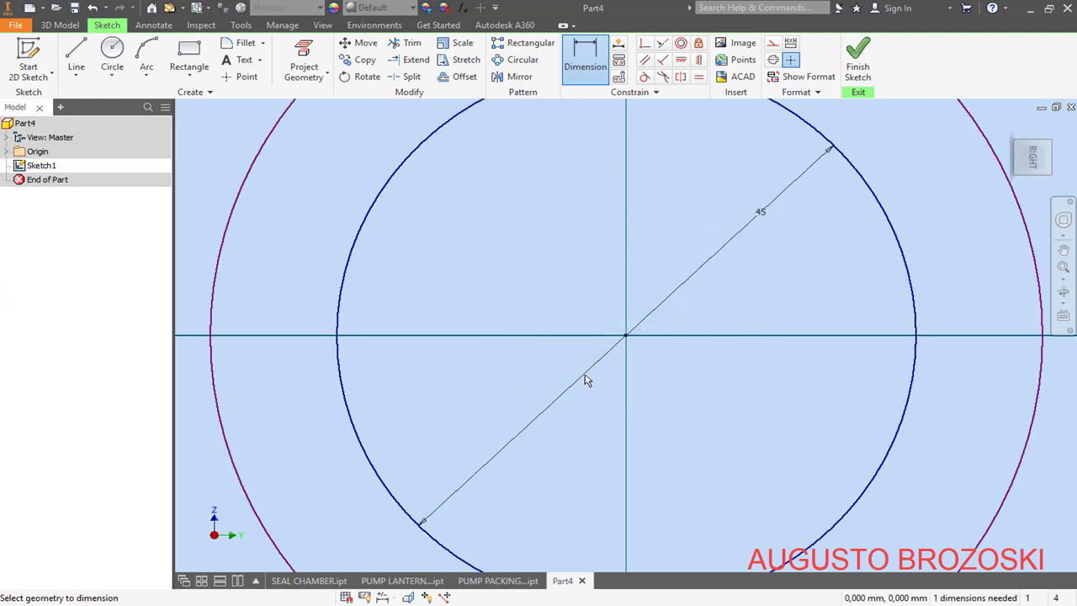
Step: Dimension the outer circle's diameter as 65 mm
{"action": "left_click", "coordinate": [811, 214]}
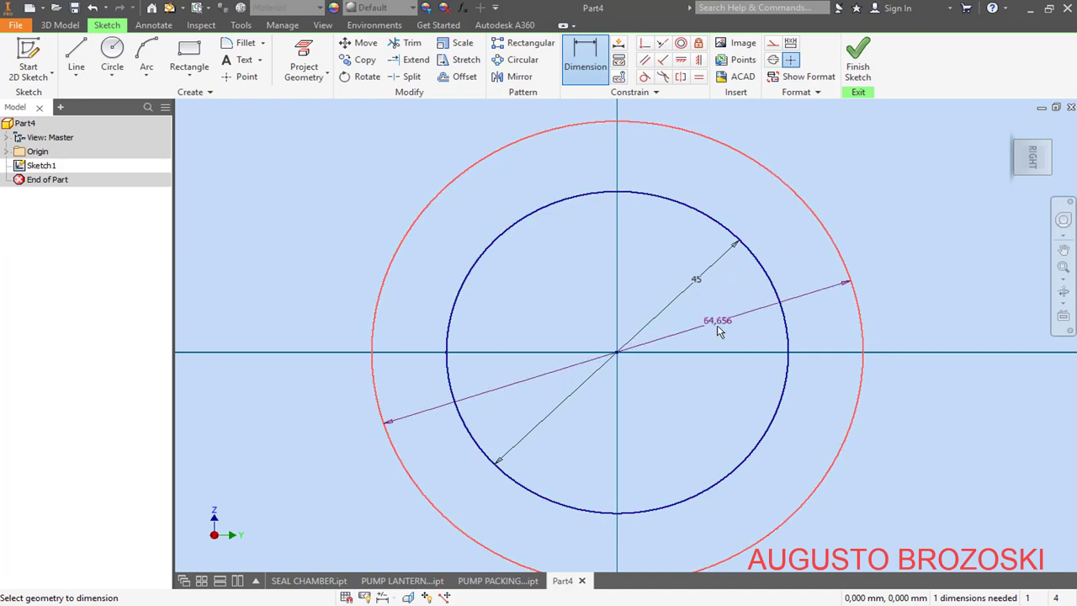
{"action": "left_click", "coordinate": [719, 330]}
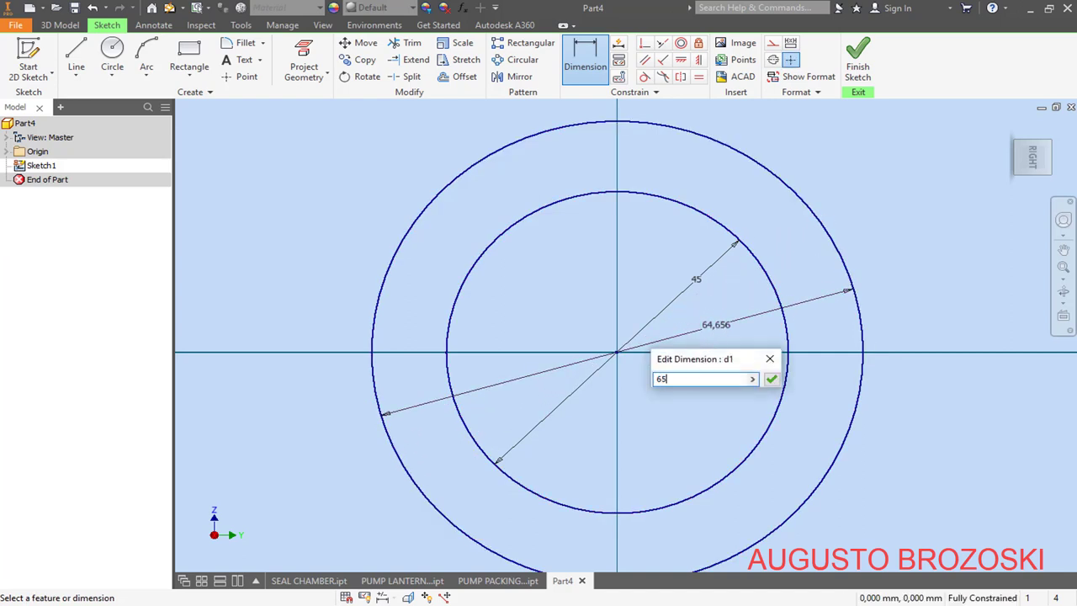
Step: Set the outer circle's diameter to 65 mm and finish the sketch
{"action": "key", "text": "Return"}
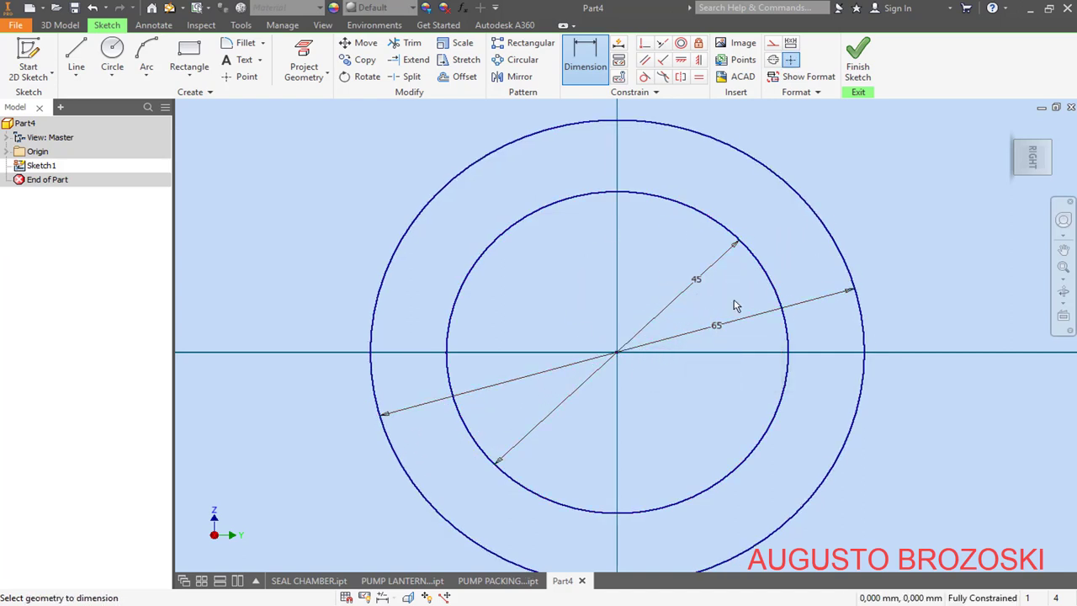
{"action": "left_click", "coordinate": [857, 57]}
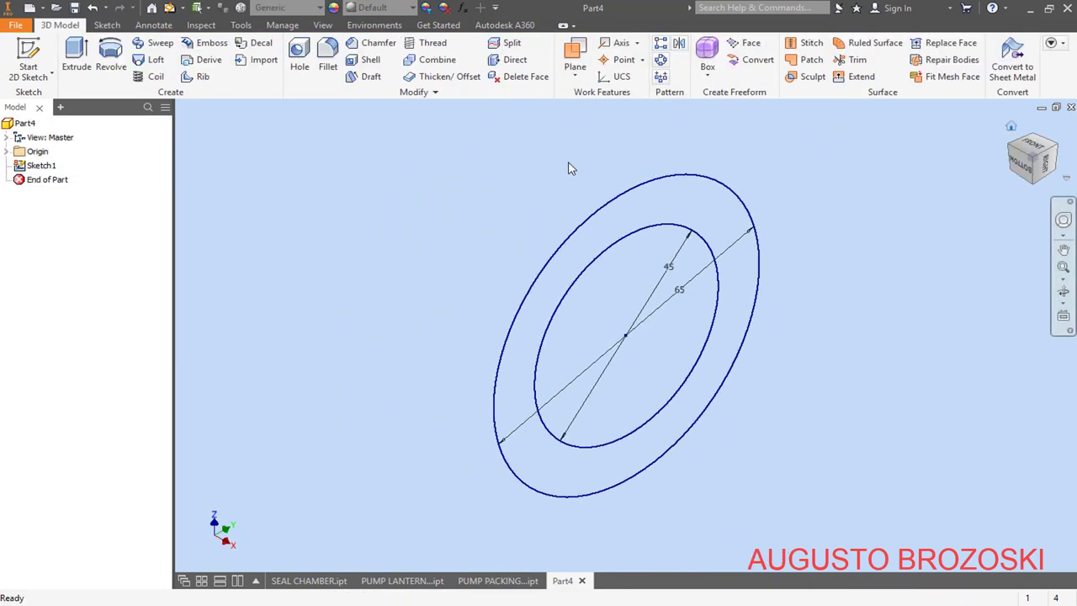
Step: Extrude the ring-shaped profile between the two circles to a distance of 15 mm
{"action": "left_click", "coordinate": [76, 59]}
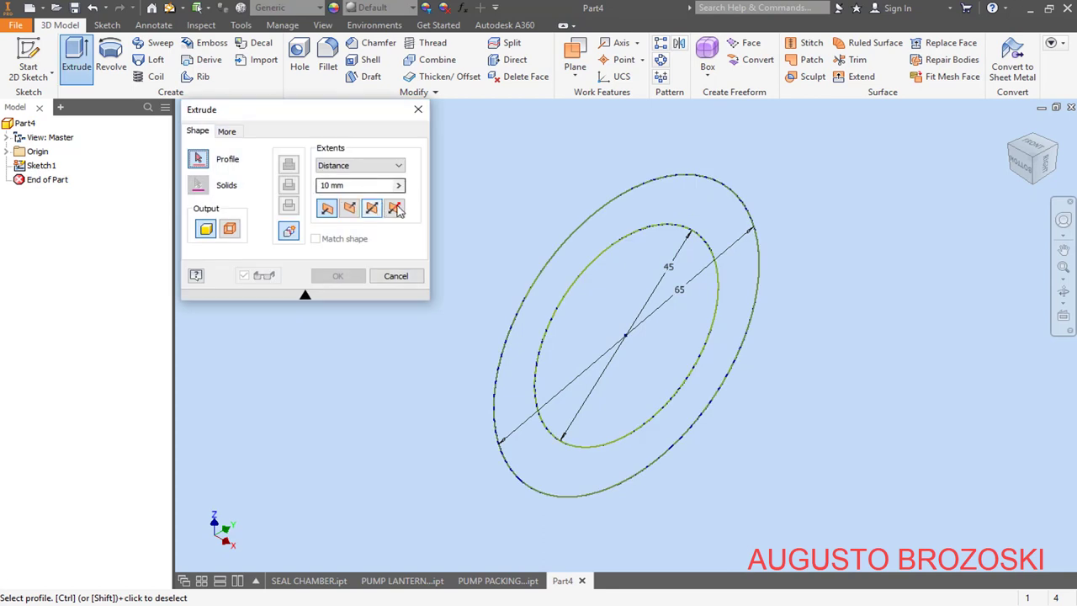
{"action": "left_click", "coordinate": [612, 233]}
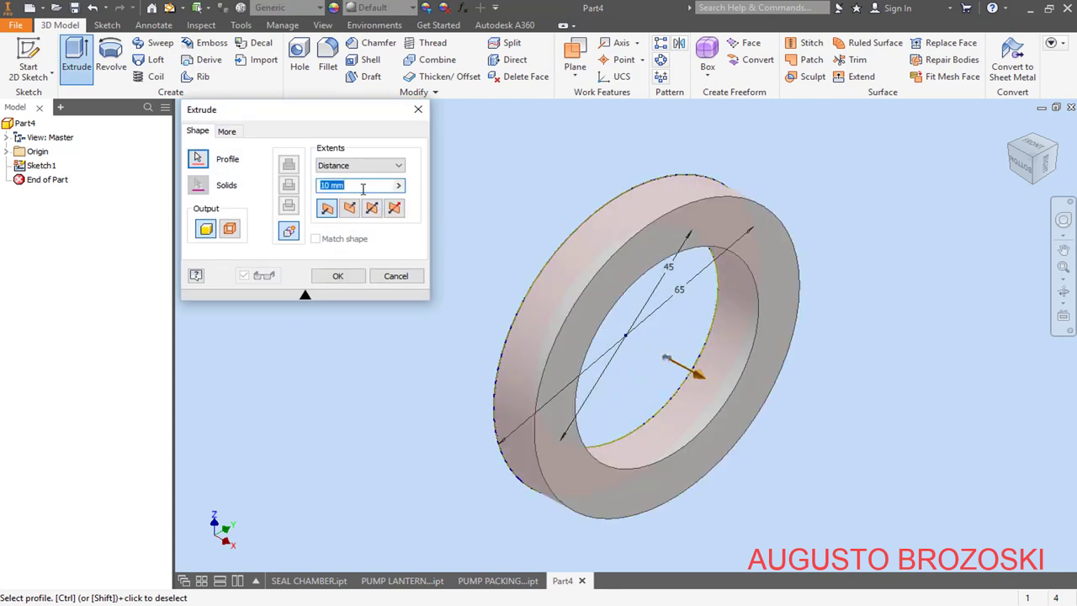
{"action": "type", "text": "15"}
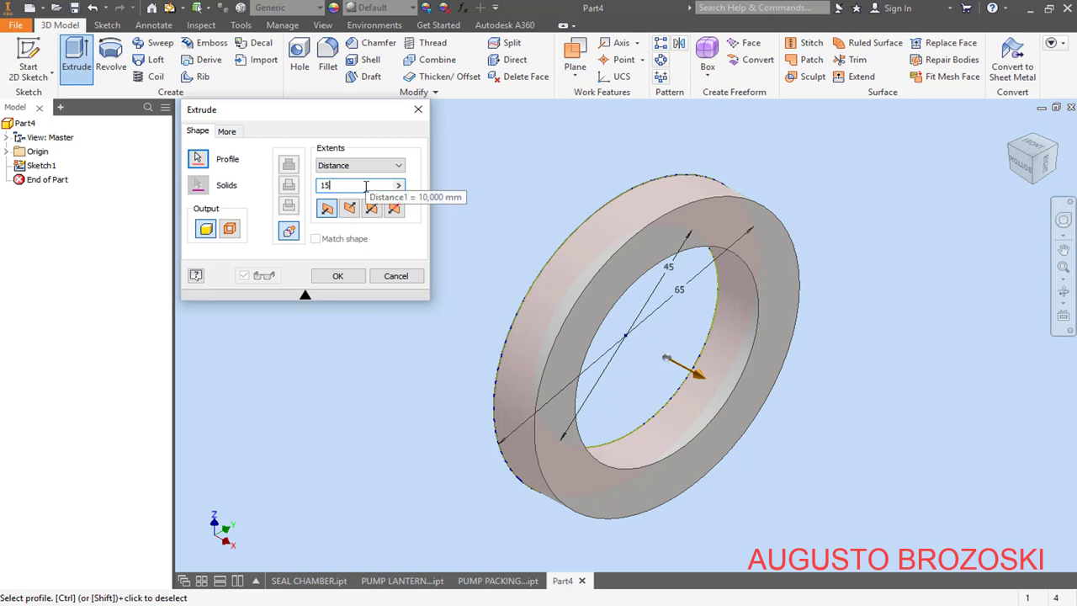
{"action": "left_click", "coordinate": [339, 275]}
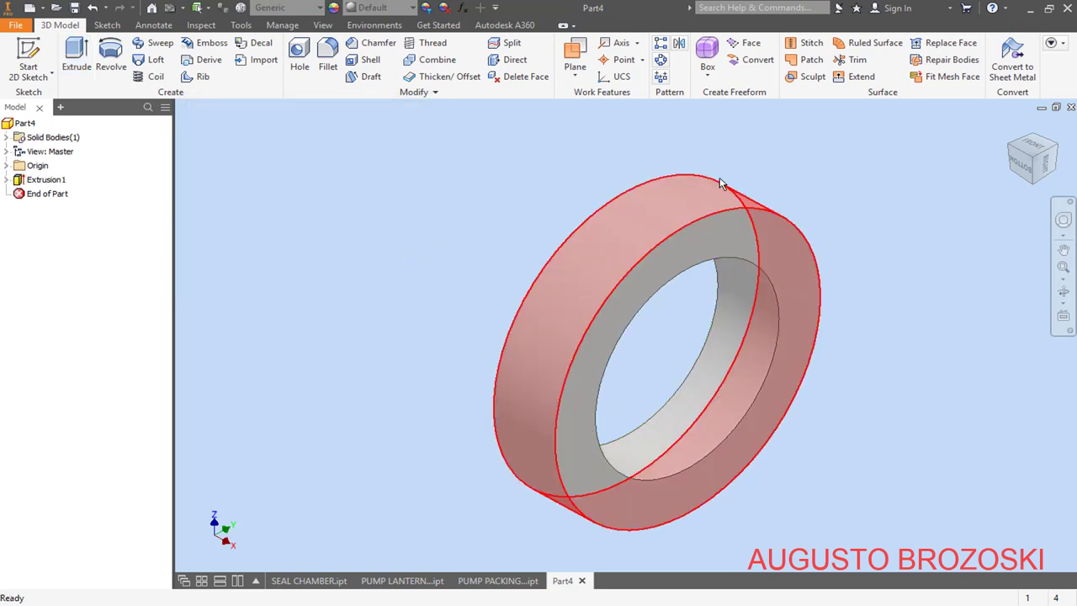
{"action": "left_click", "coordinate": [1010, 126]}
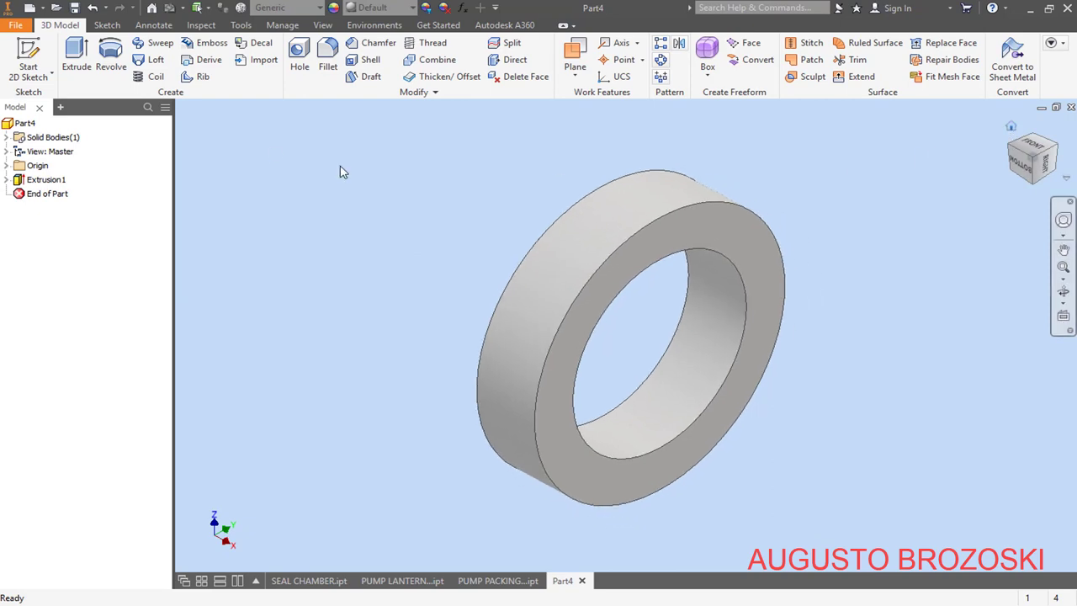
Step: Save the part as PUMP PACKING GLAND in the Inventor Centrifugal Pump Video folder
{"action": "left_click", "coordinate": [74, 8]}
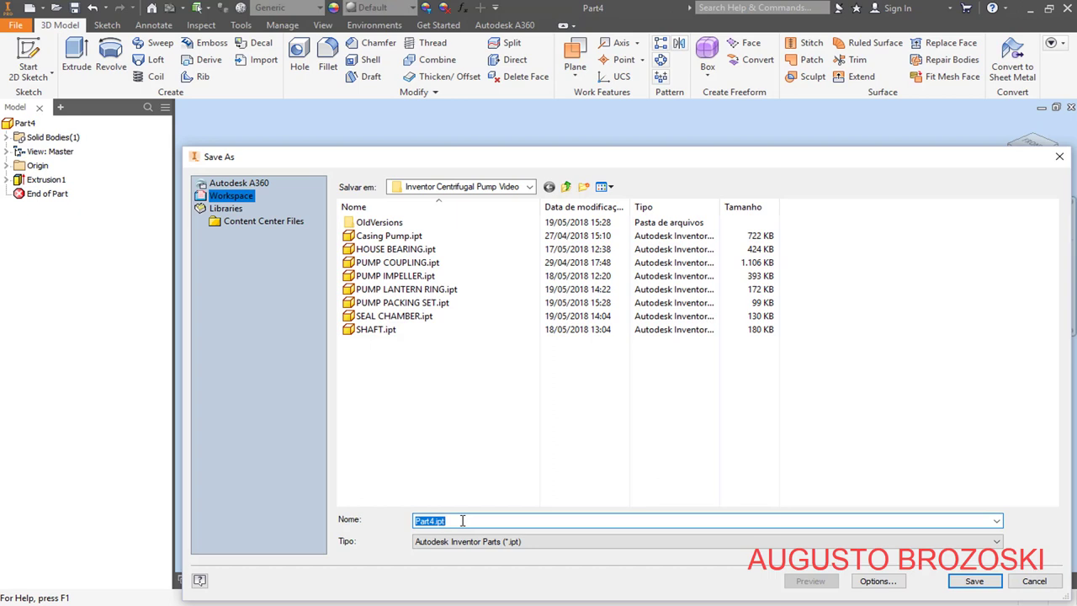
{"action": "type", "text": "PU"}
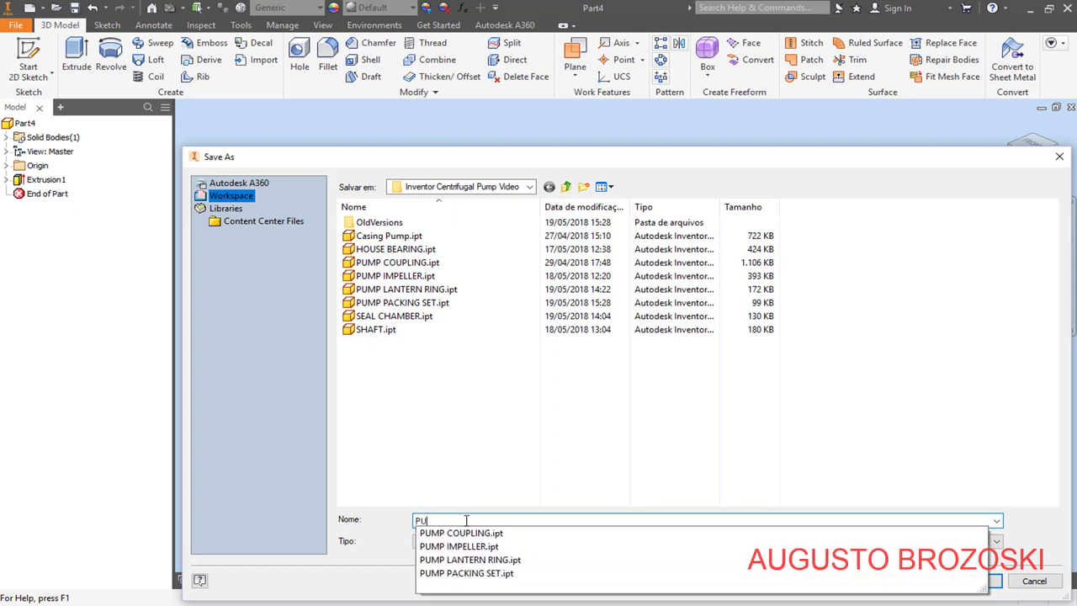
{"action": "type", "text": "MP PACKIN"}
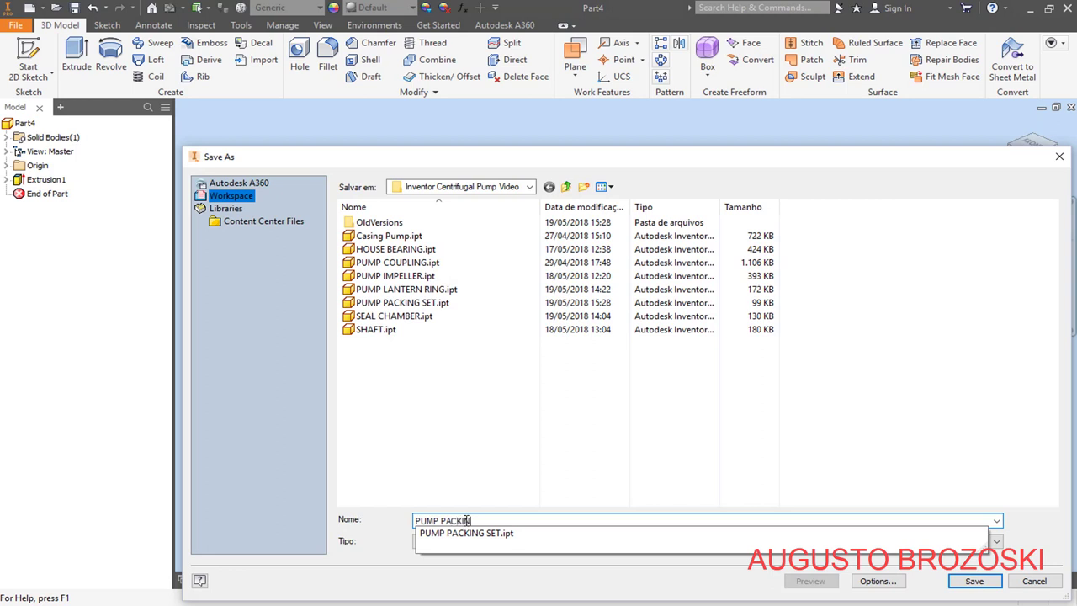
{"action": "type", "text": "G GLAND"}
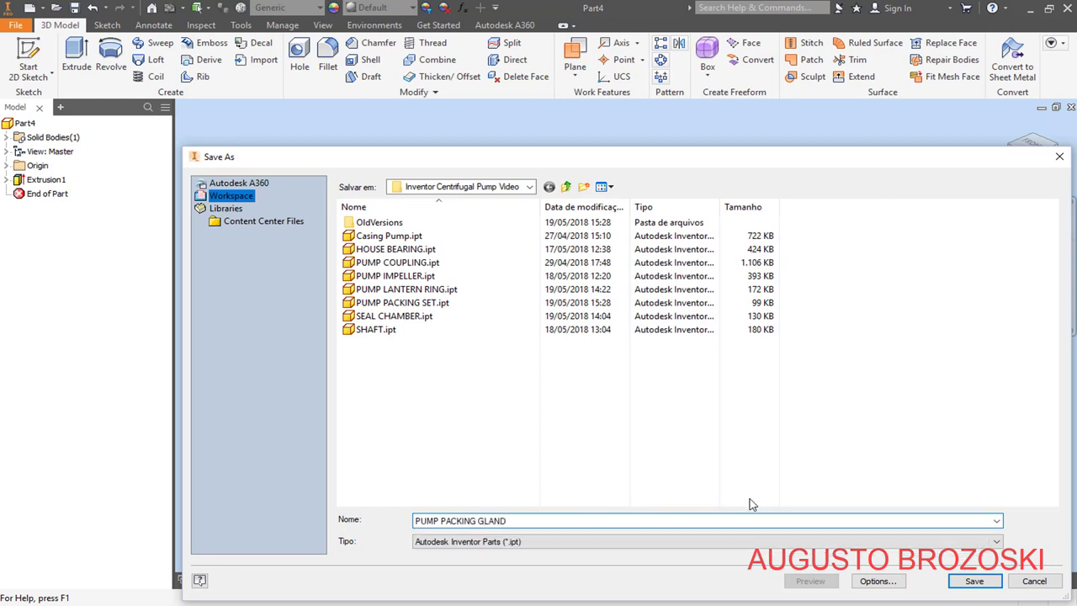
{"action": "left_click", "coordinate": [971, 581]}
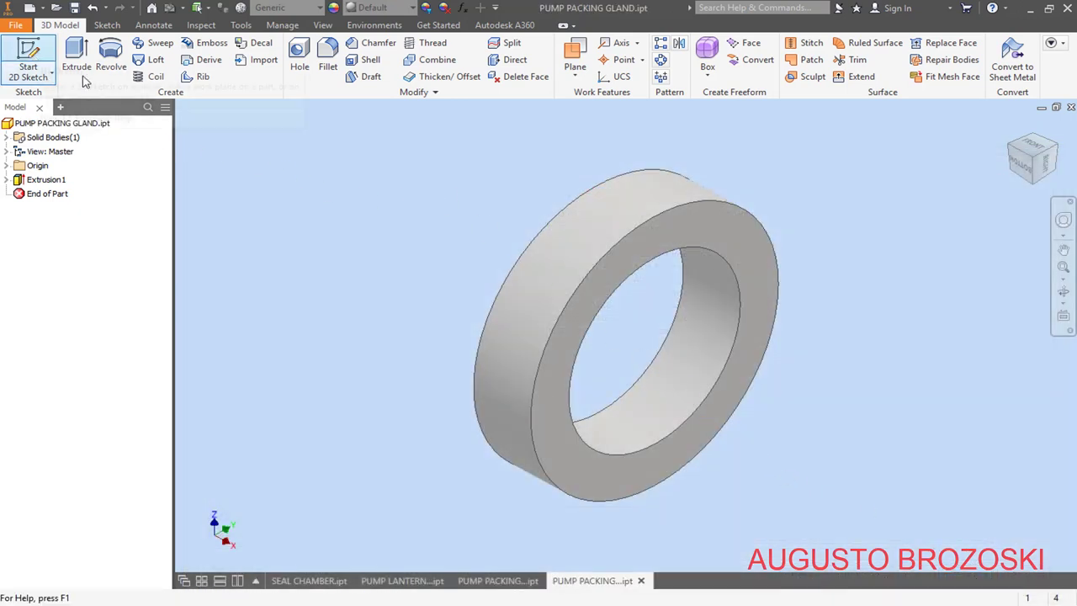
Step: Start a sketch on the ring's flat annular face and draw a concentric circle around it, larger than the ring's outer edge
{"action": "left_click", "coordinate": [30, 59]}
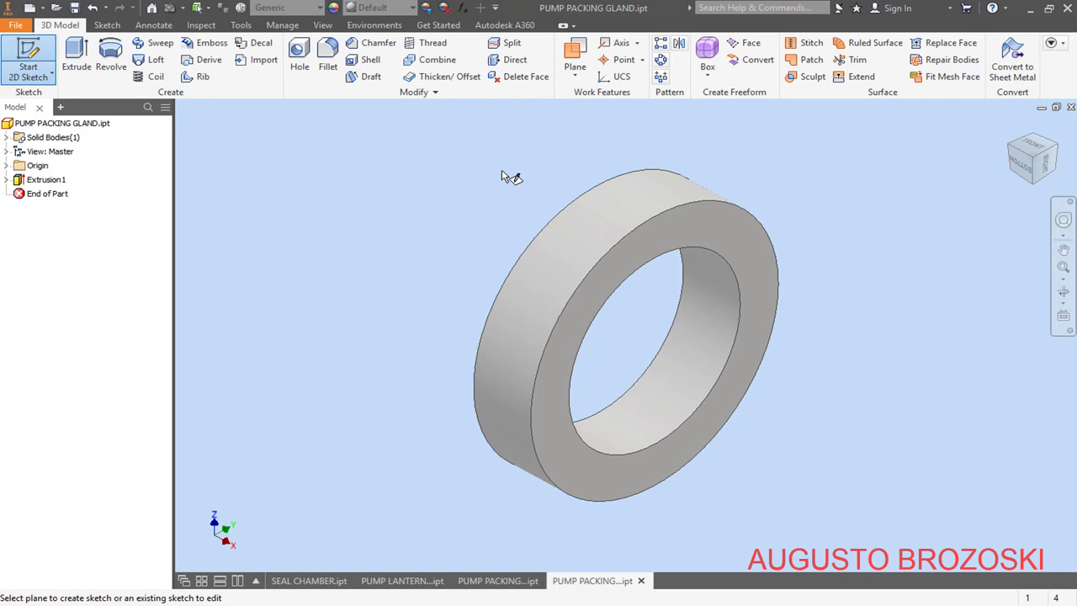
{"action": "left_click", "coordinate": [745, 237]}
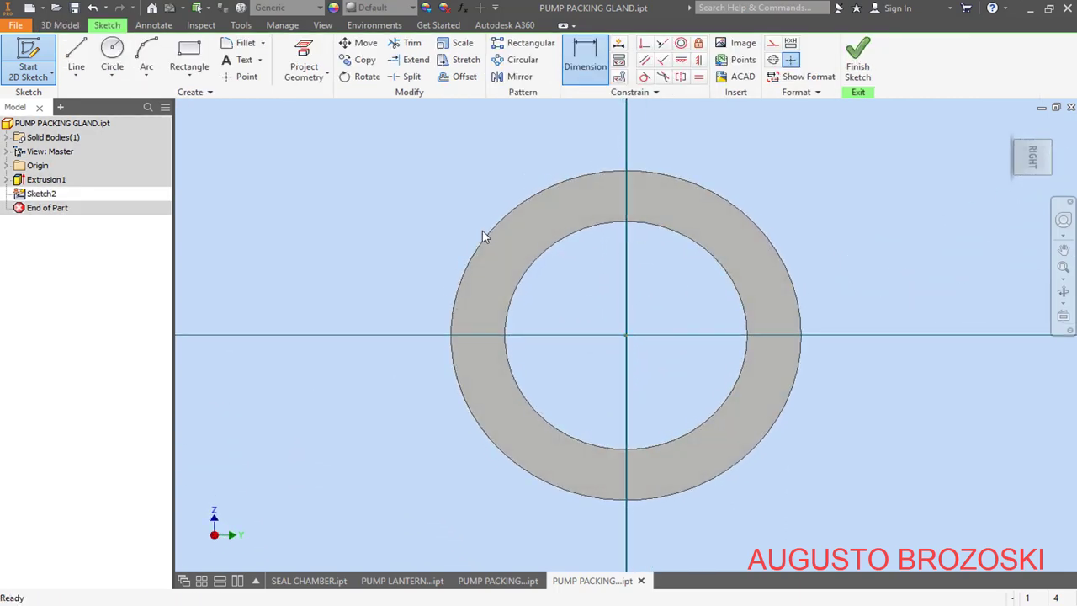
{"action": "left_click", "coordinate": [112, 52]}
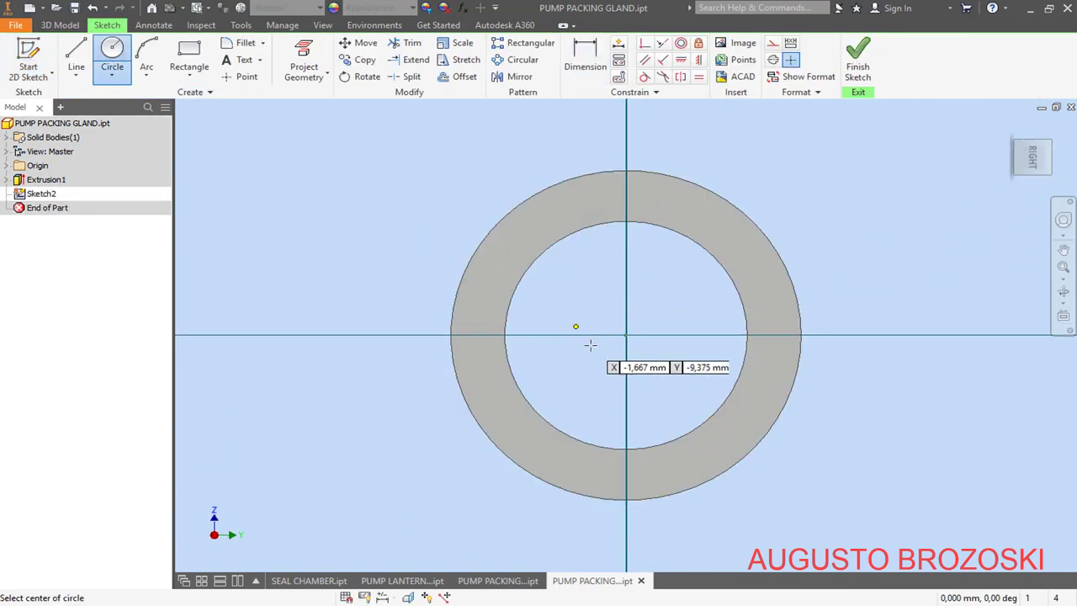
{"action": "left_click", "coordinate": [625, 336]}
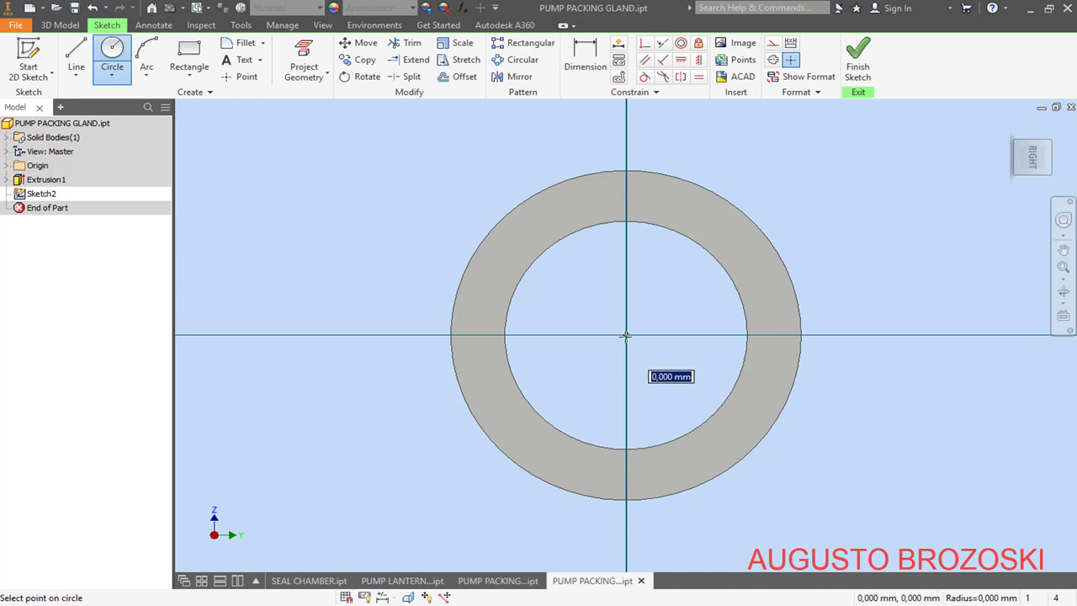
{"action": "scroll", "coordinate": [645, 304], "scroll_direction": "down", "scroll_amount": 2}
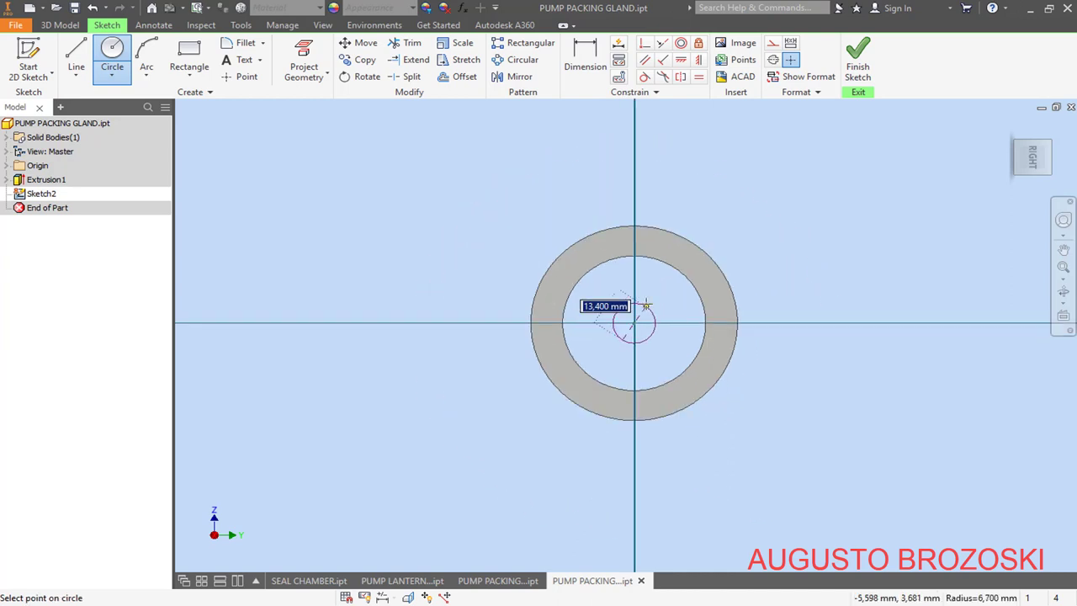
{"action": "left_click", "coordinate": [678, 182]}
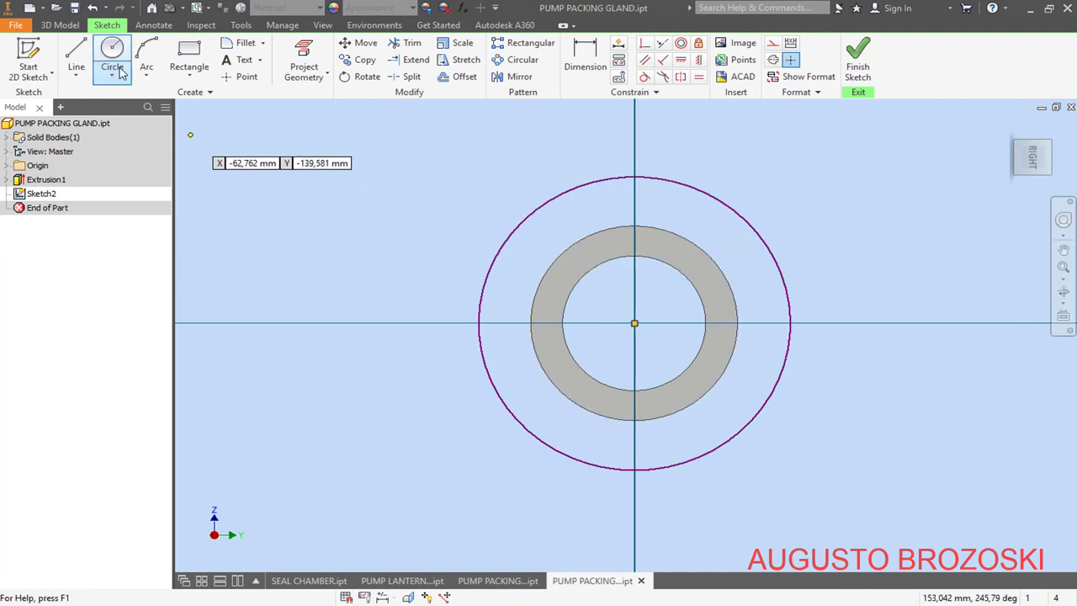
Step: Draw two smaller circles centred on the horizontal axis, one on each side of the large circle, the left one about 30 mm in diameter
{"action": "left_click", "coordinate": [368, 322]}
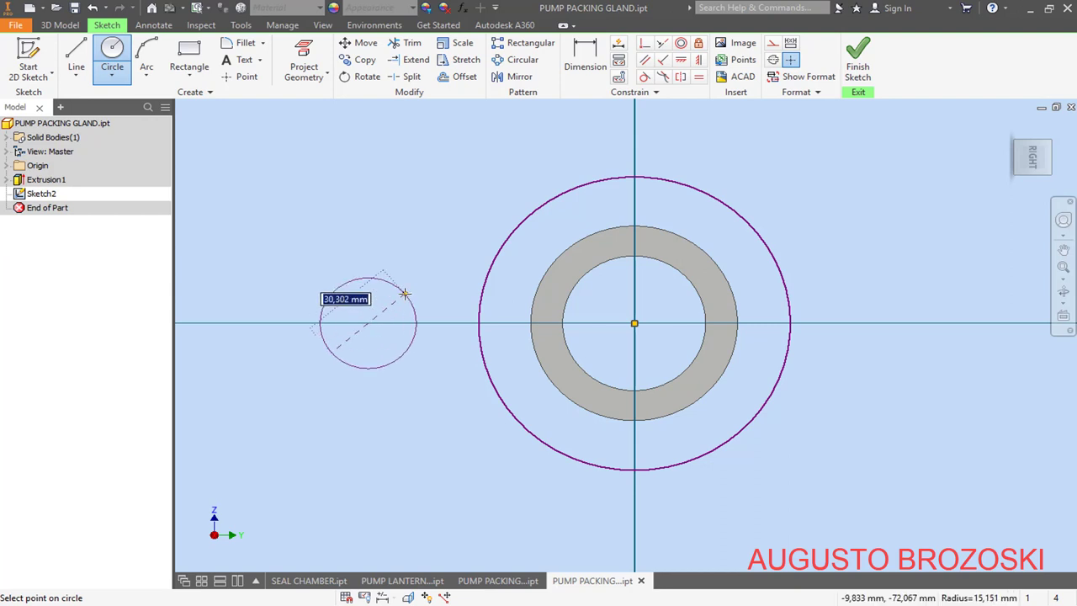
{"action": "left_click", "coordinate": [404, 294]}
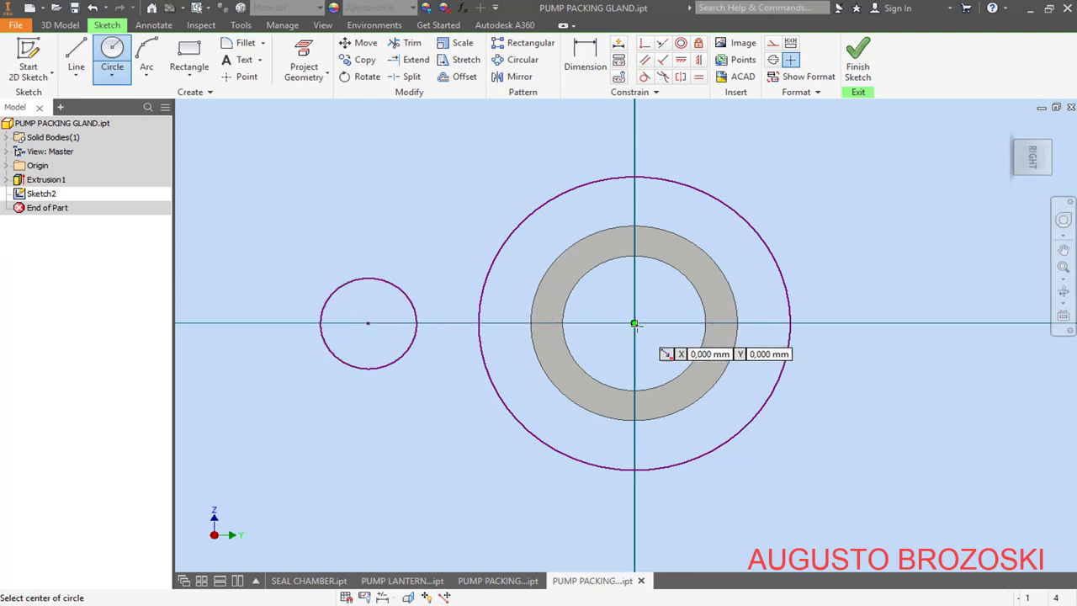
{"action": "left_click", "coordinate": [898, 322]}
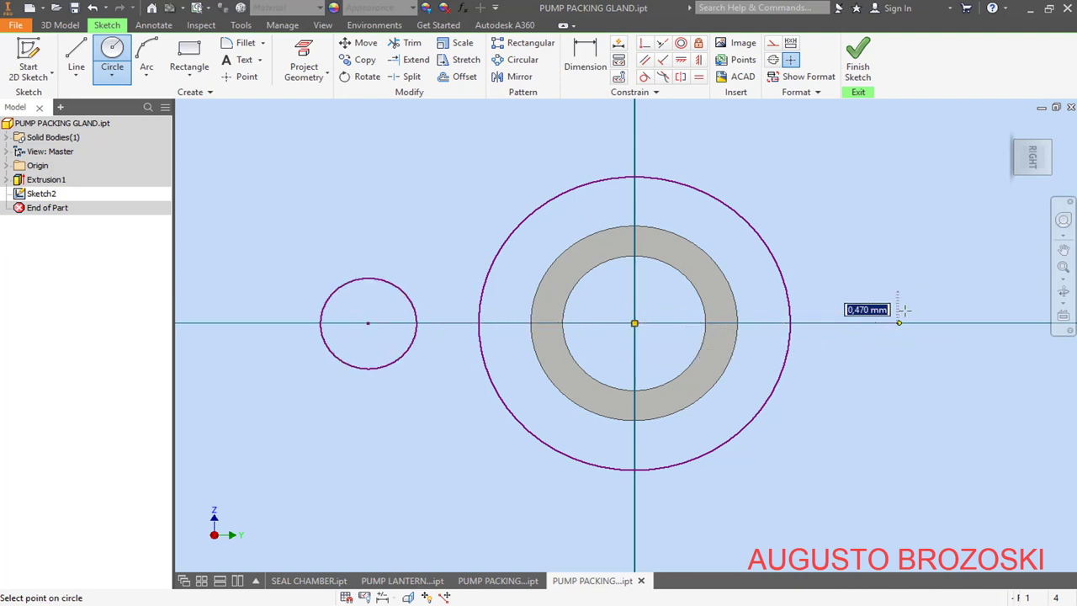
{"action": "left_click", "coordinate": [916, 286]}
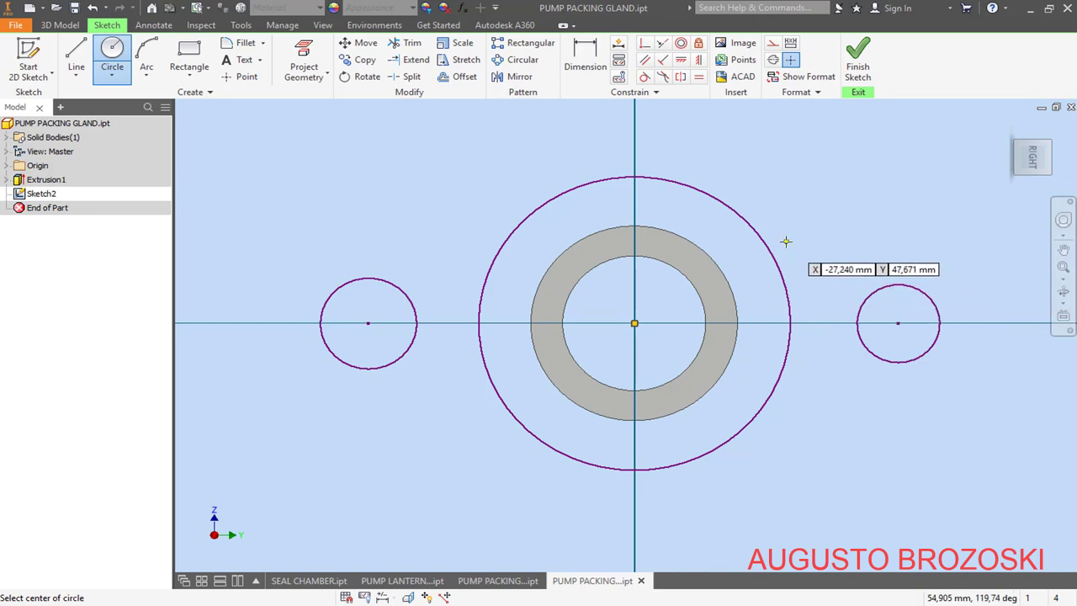
{"action": "key", "text": "Escape"}
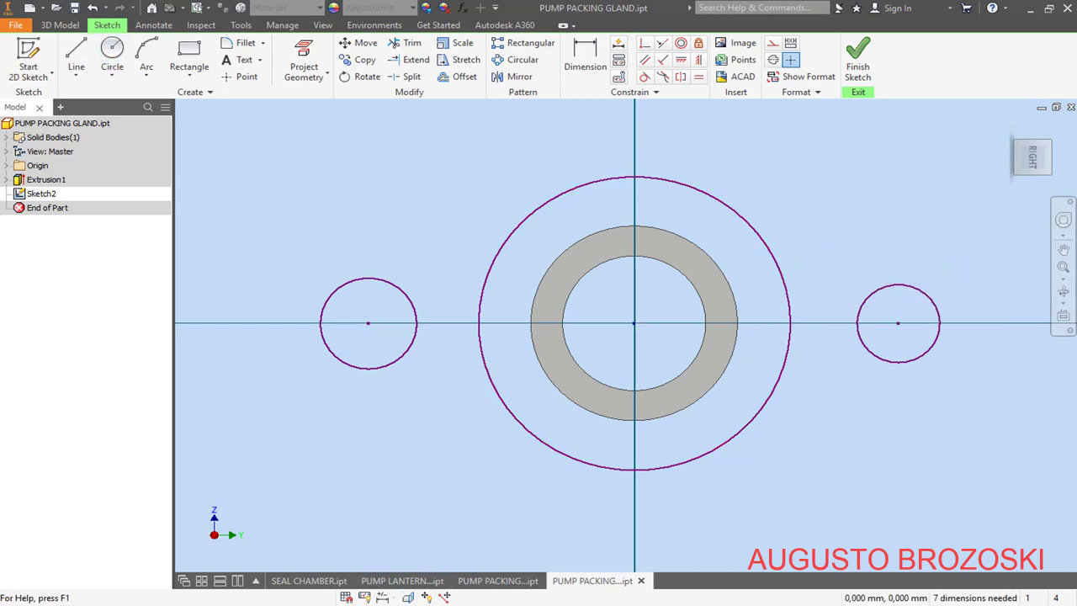
Step: Check the flange outline in the Acrobat Reader drawing, return to Inventor and join the large circle to both small circles with upper slanted lines
{"action": "key", "text": "alt+Tab"}
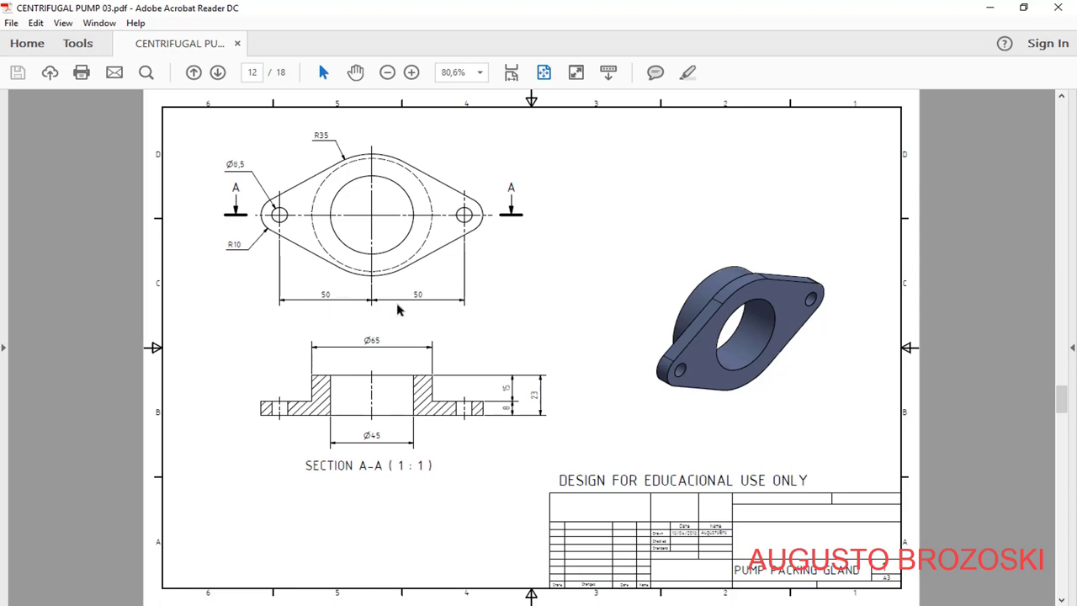
{"action": "left_click", "coordinate": [990, 7]}
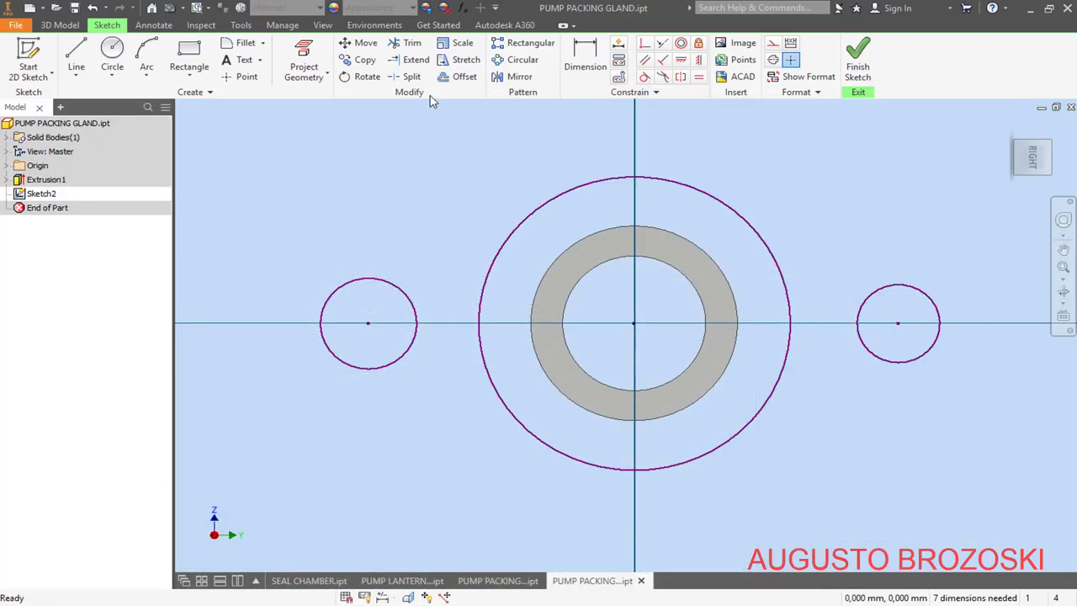
{"action": "left_click", "coordinate": [90, 54]}
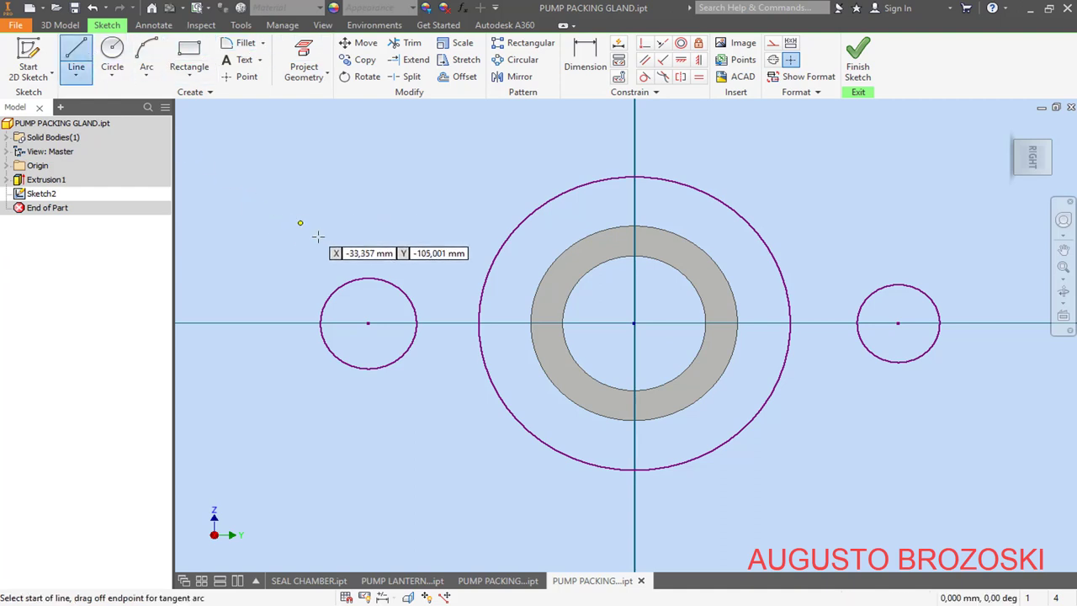
{"action": "left_click", "coordinate": [334, 288]}
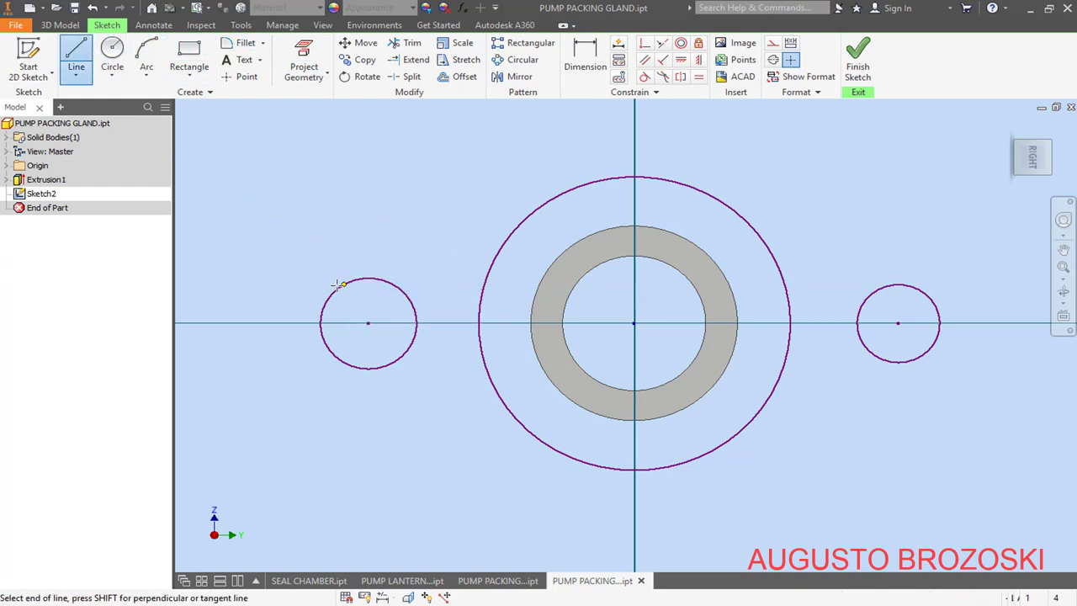
{"action": "double_click", "coordinate": [570, 188]}
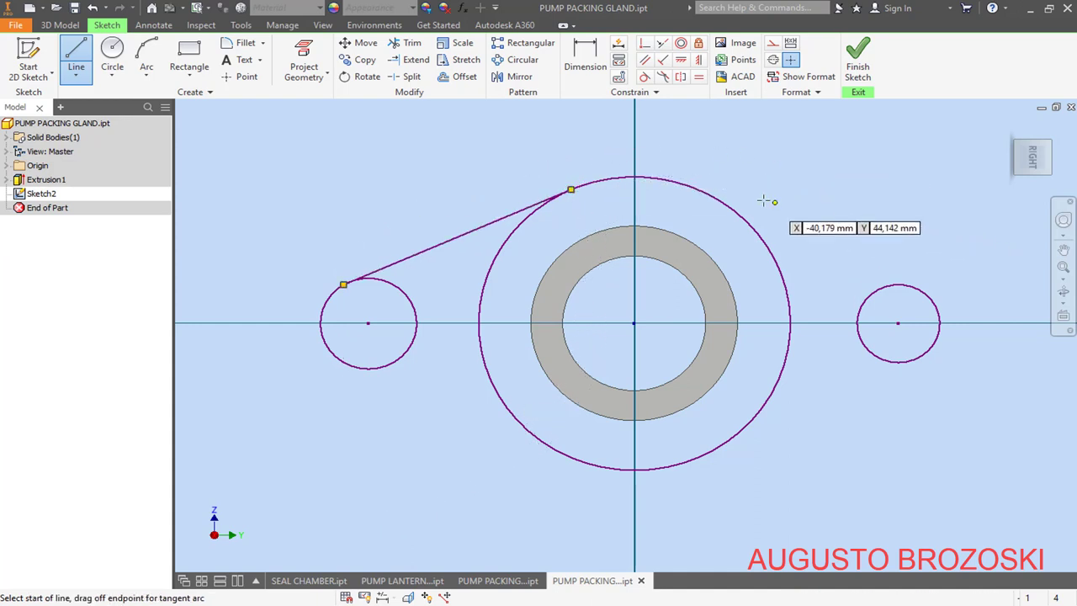
{"action": "left_click", "coordinate": [714, 197]}
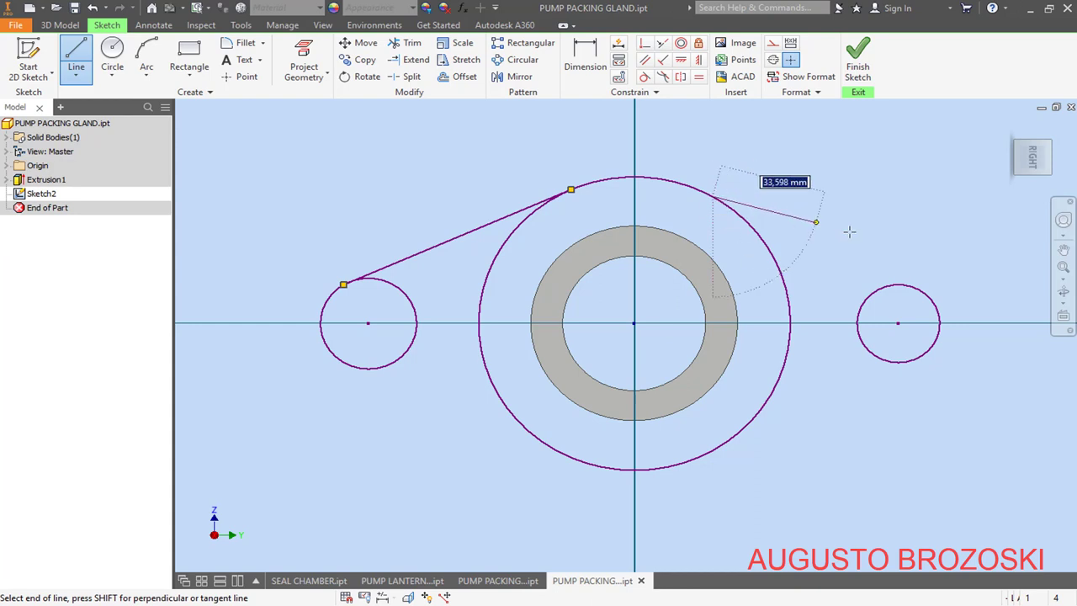
{"action": "double_click", "coordinate": [916, 286]}
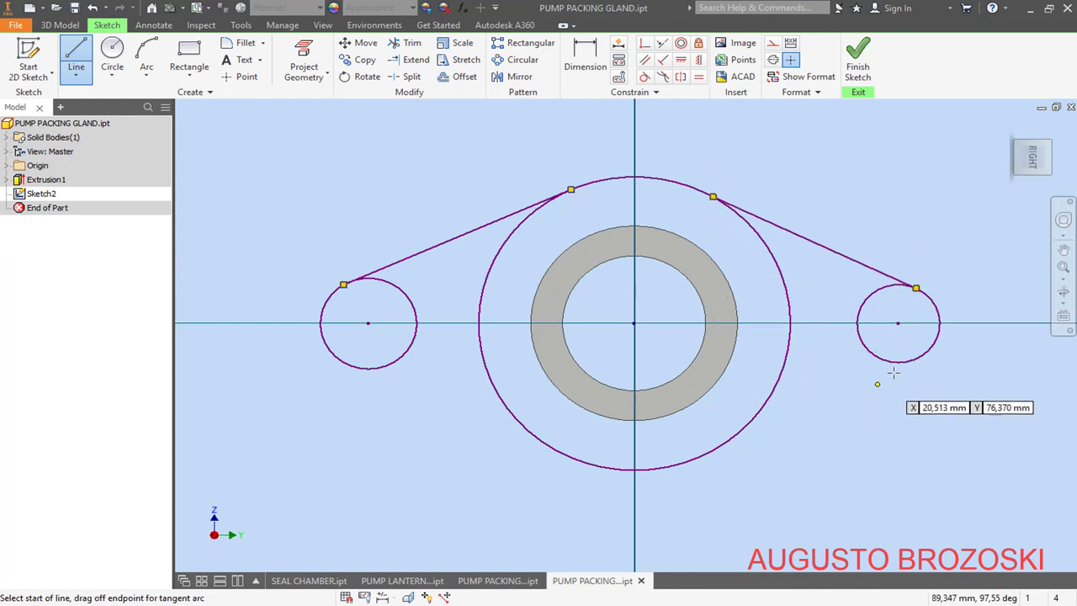
Step: Draw two slanted lines joining the undersides of the small circles to the large circle, the right one about 67 mm long
{"action": "left_click", "coordinate": [901, 361]}
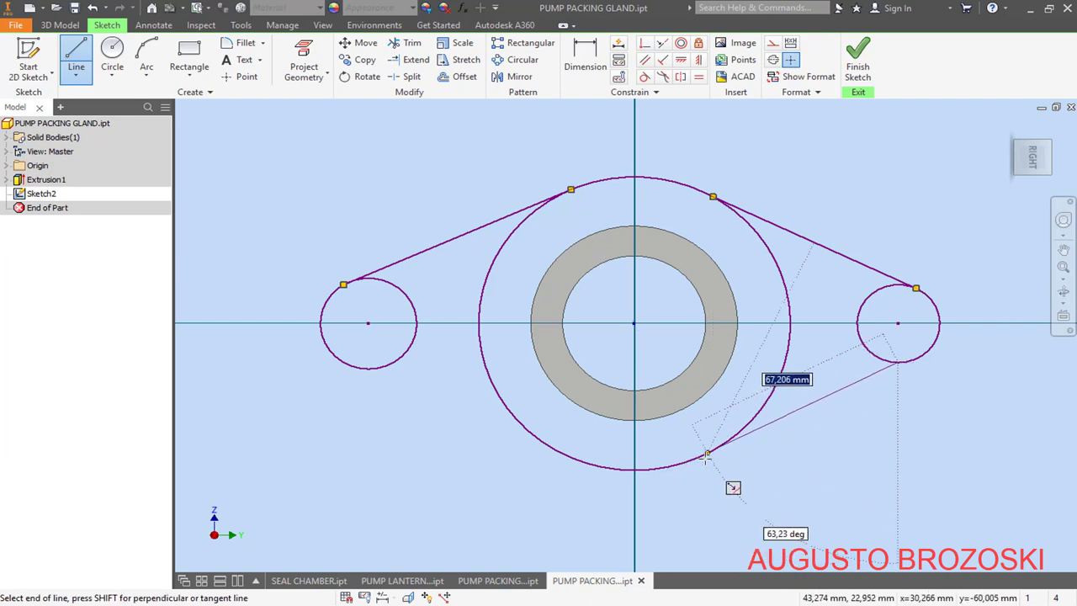
{"action": "double_click", "coordinate": [707, 453]}
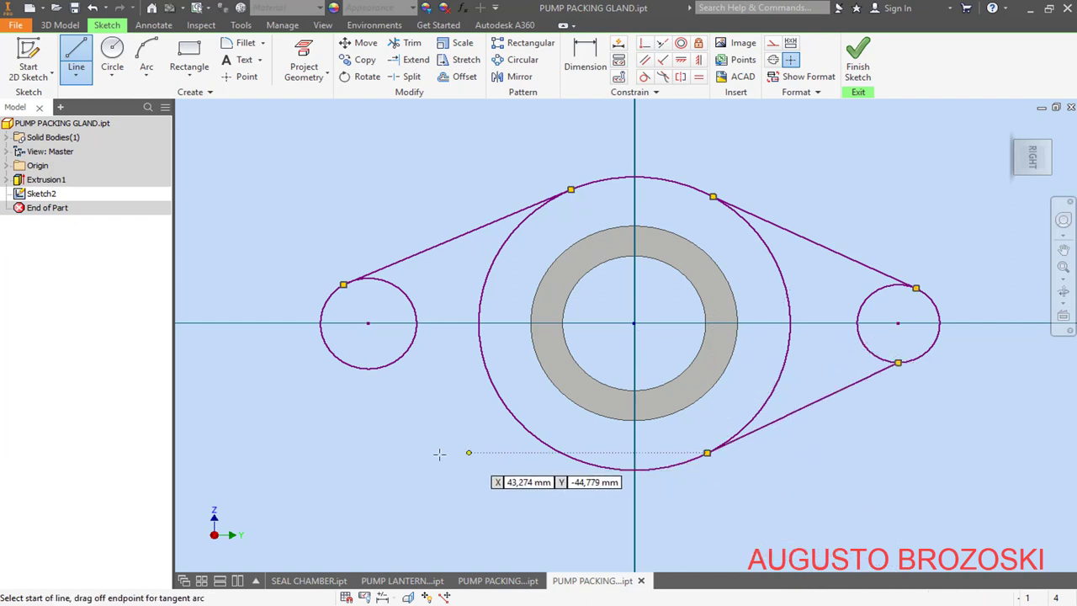
{"action": "left_click", "coordinate": [343, 363]}
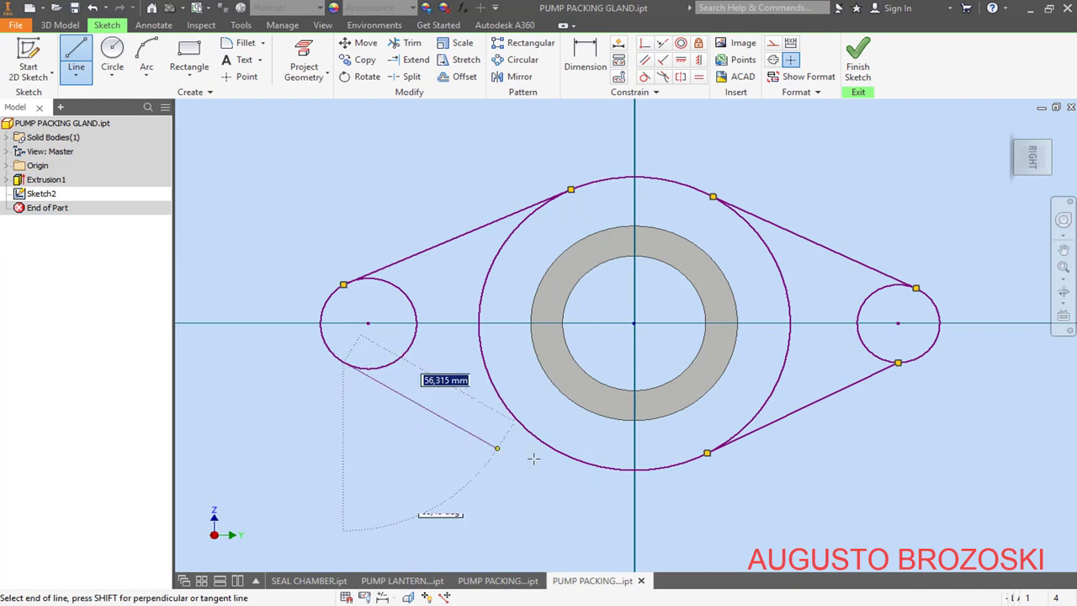
{"action": "double_click", "coordinate": [577, 460]}
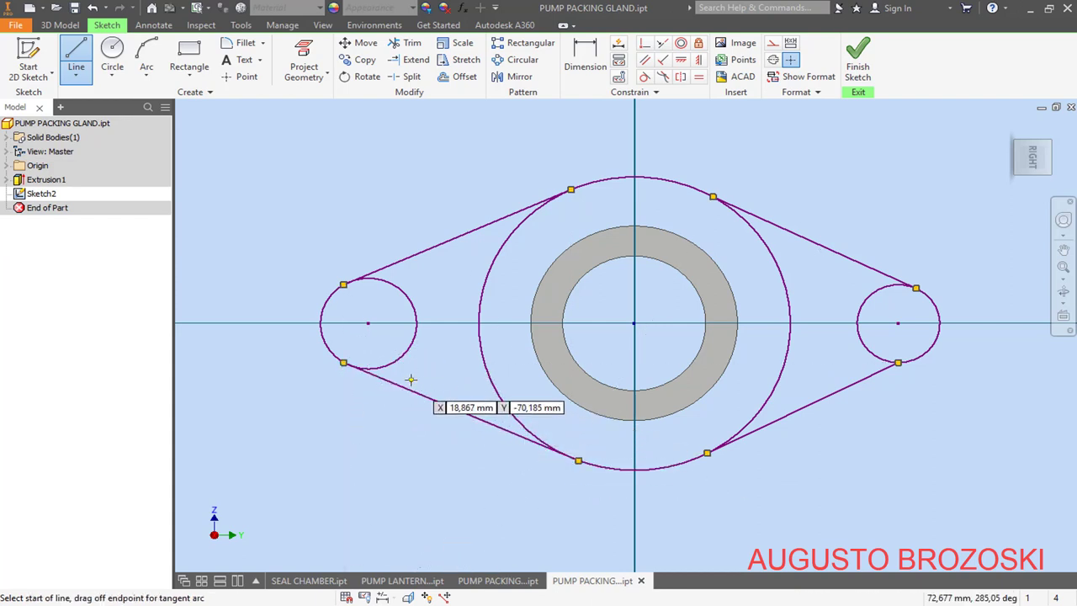
{"action": "key", "text": "Escape"}
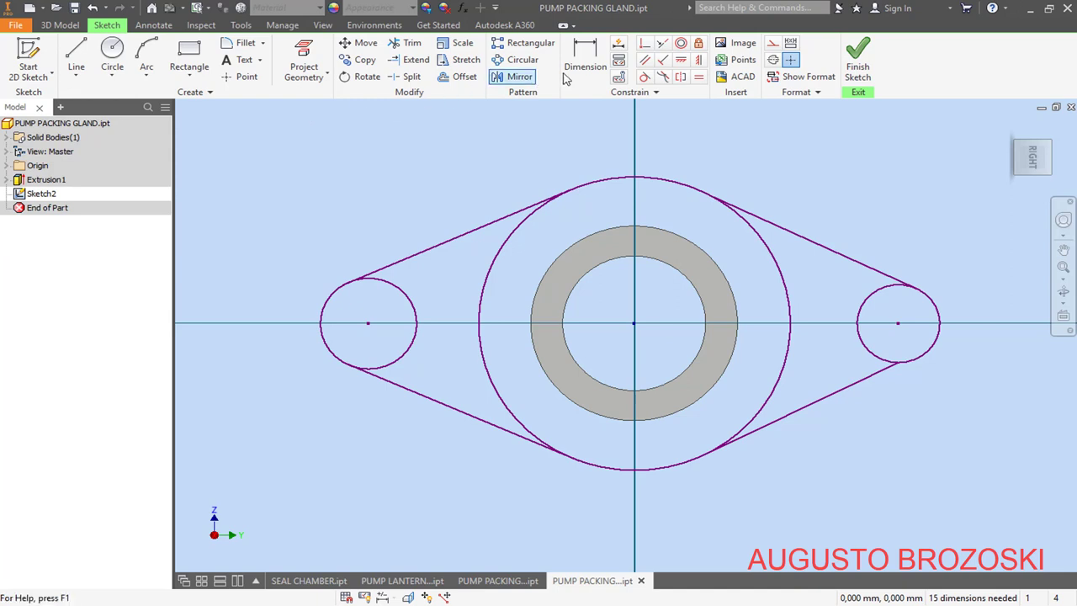
Step: Apply Tangent constraints between the large circle and each of the four slanted lines
{"action": "left_click", "coordinate": [645, 76]}
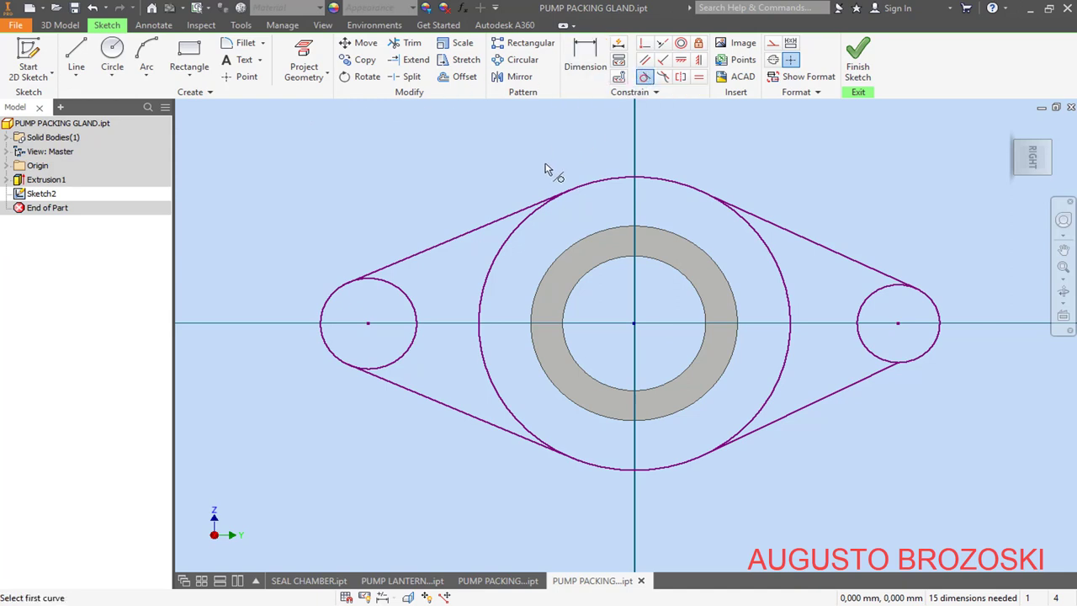
{"action": "left_click", "coordinate": [523, 216]}
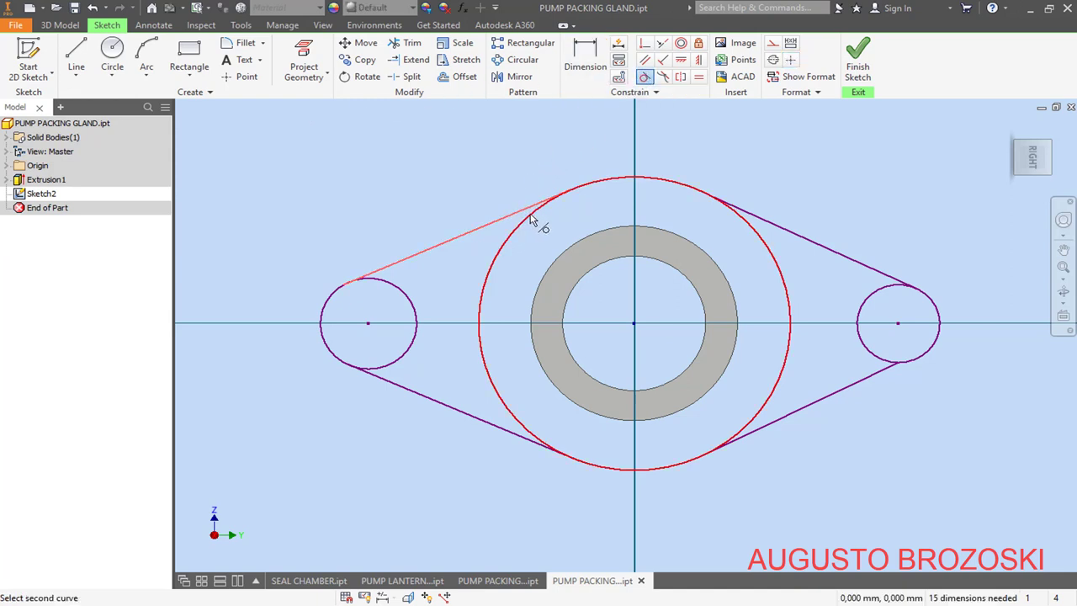
{"action": "left_click", "coordinate": [537, 220]}
{"action": "left_click", "coordinate": [761, 226]}
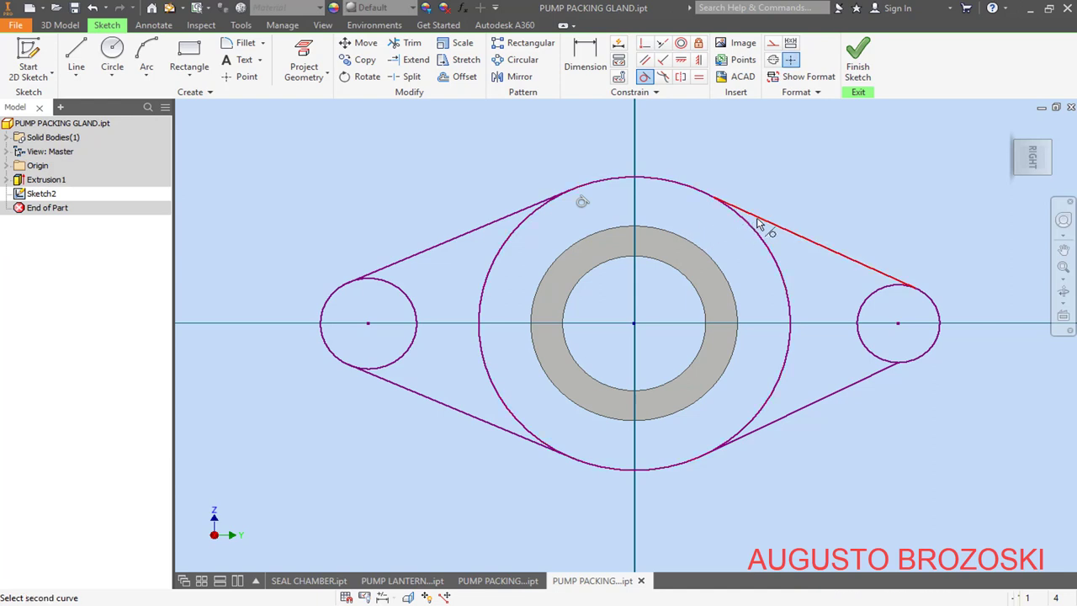
{"action": "left_click", "coordinate": [757, 240]}
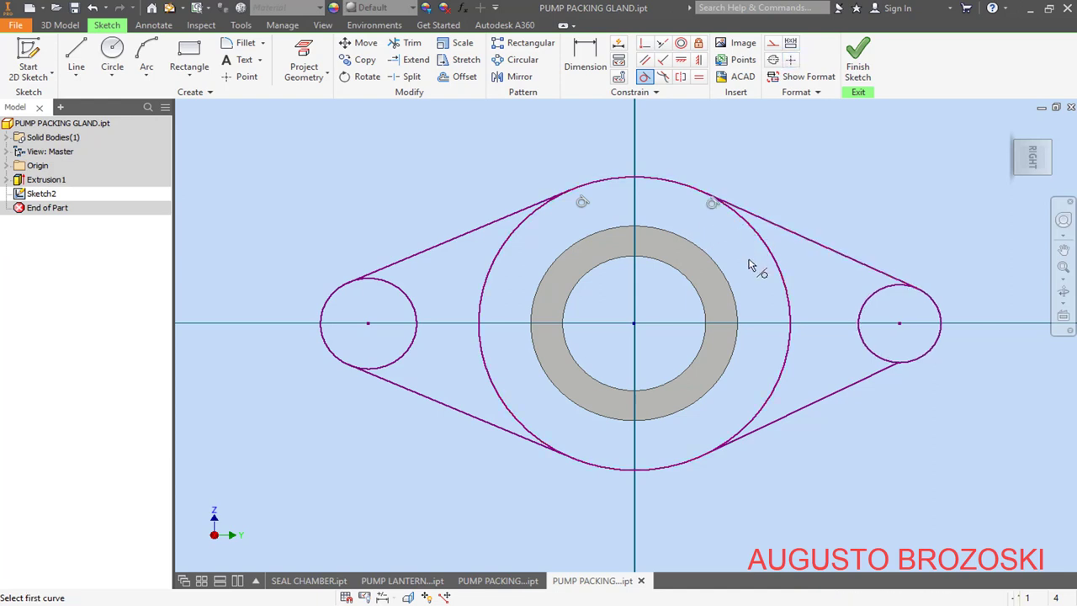
{"action": "left_click", "coordinate": [754, 430]}
{"action": "left_click", "coordinate": [751, 431]}
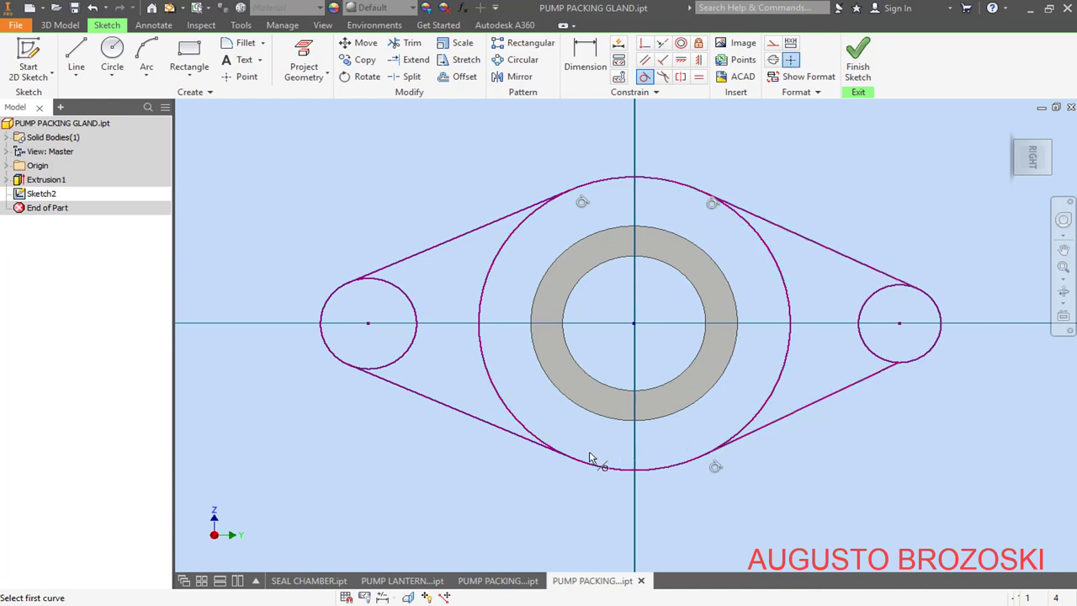
{"action": "left_click", "coordinate": [549, 456]}
{"action": "left_click", "coordinate": [528, 445]}
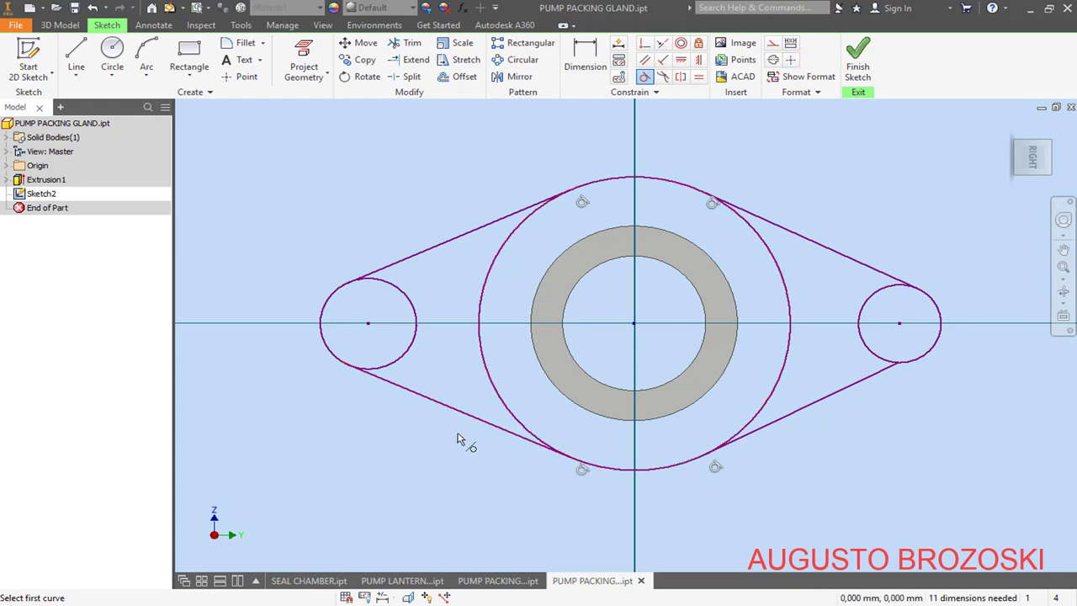
Step: Make the slanted lines tangent to the two small end circles, at both the upper and lower side of each
{"action": "left_click", "coordinate": [342, 278]}
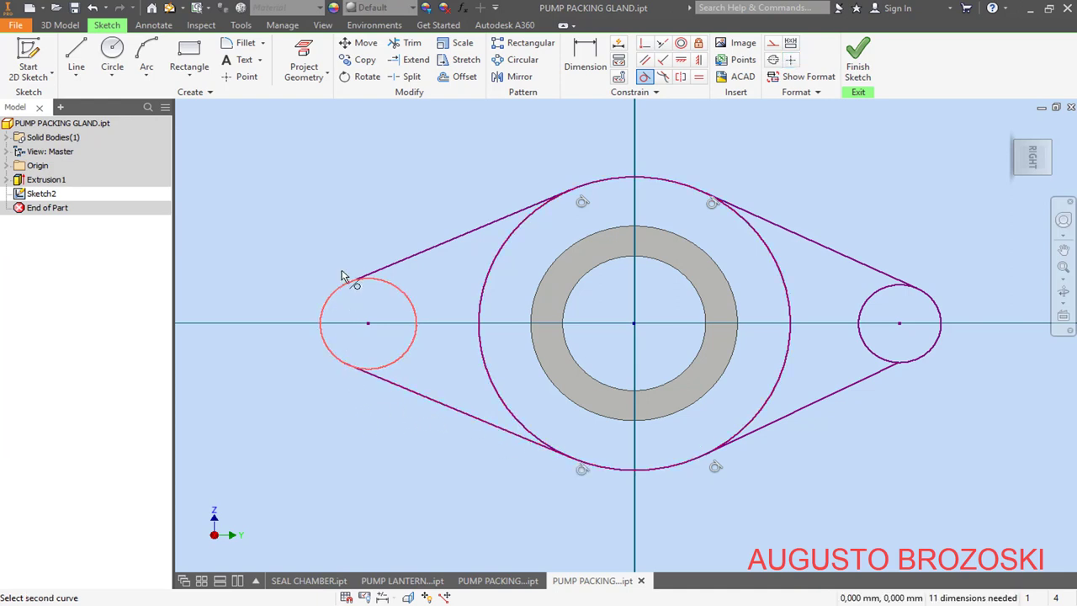
{"action": "left_click", "coordinate": [379, 275]}
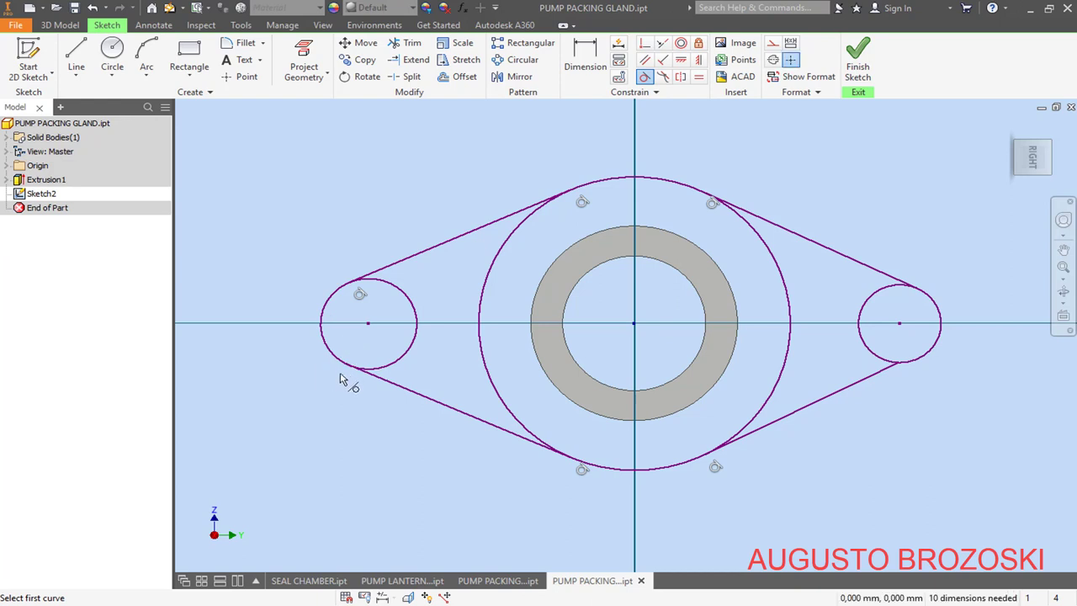
{"action": "left_click", "coordinate": [357, 370]}
{"action": "left_click", "coordinate": [381, 383]}
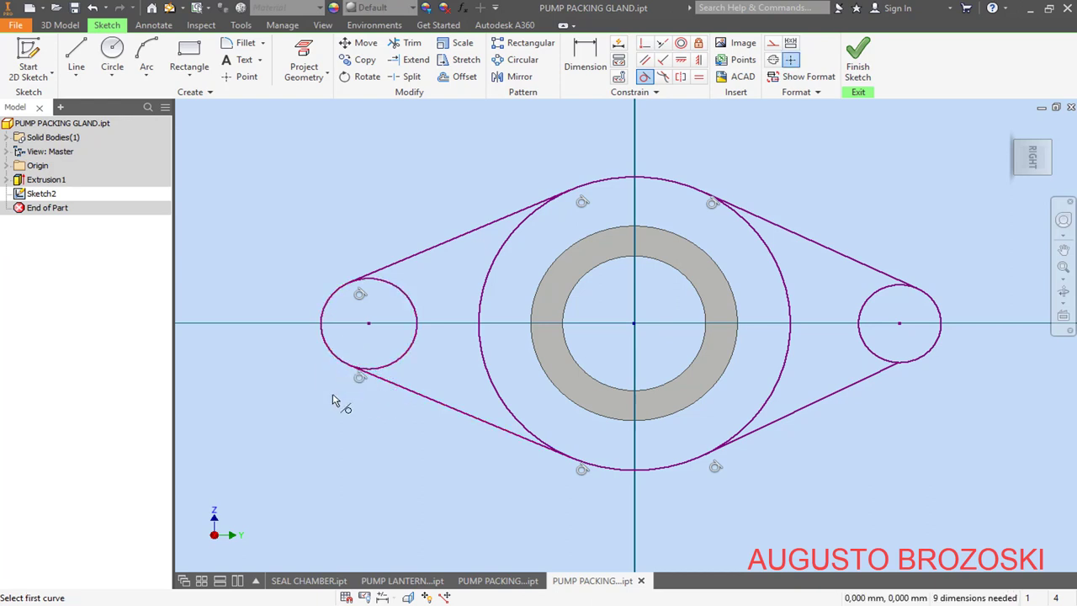
{"action": "left_click", "coordinate": [892, 371]}
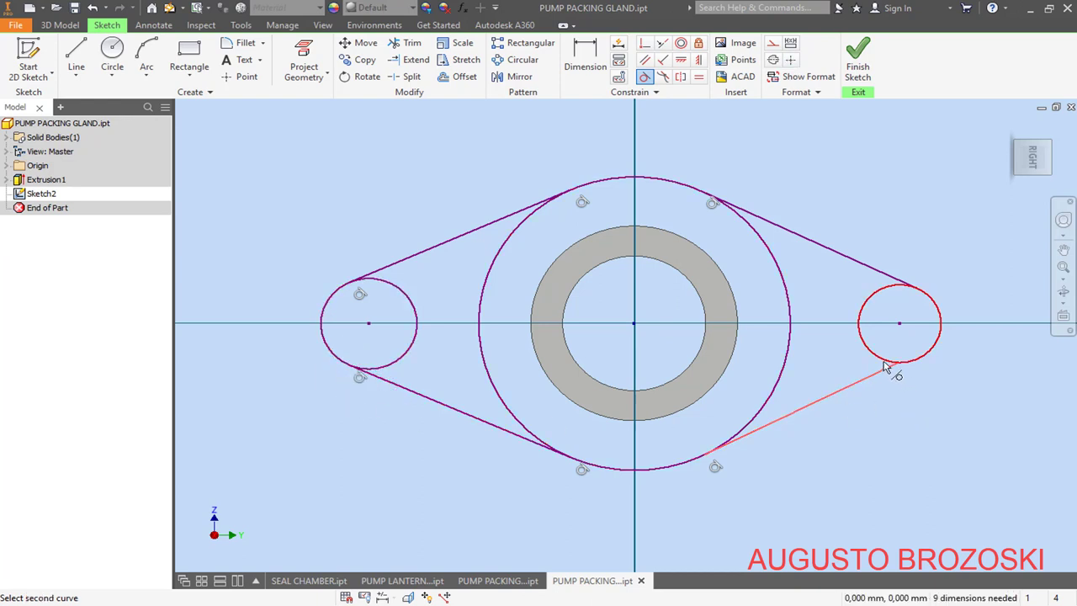
{"action": "left_click", "coordinate": [881, 361]}
{"action": "left_click", "coordinate": [879, 271]}
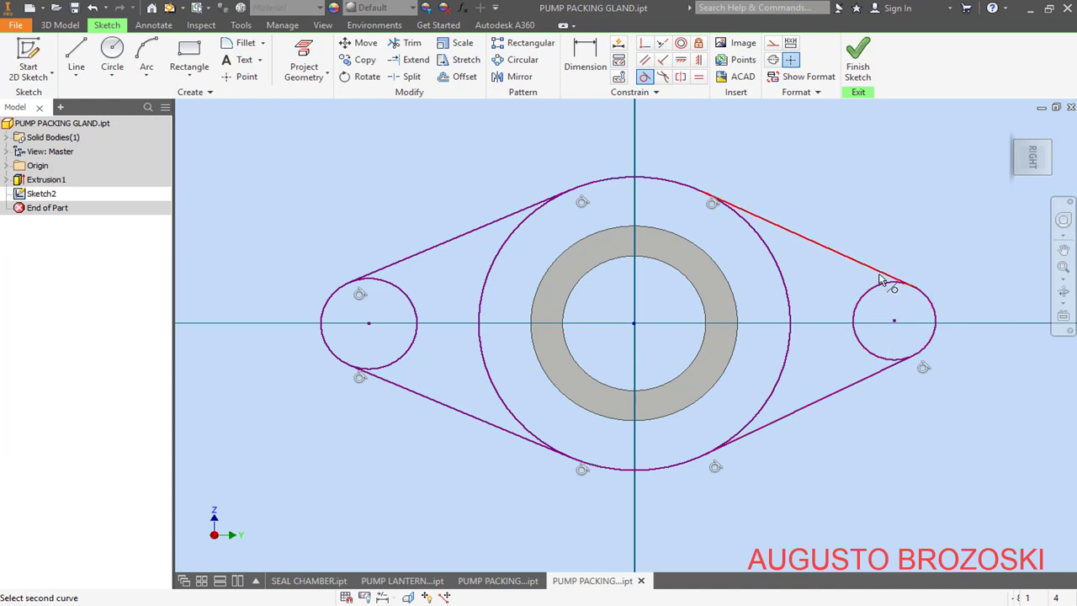
{"action": "left_click", "coordinate": [881, 287]}
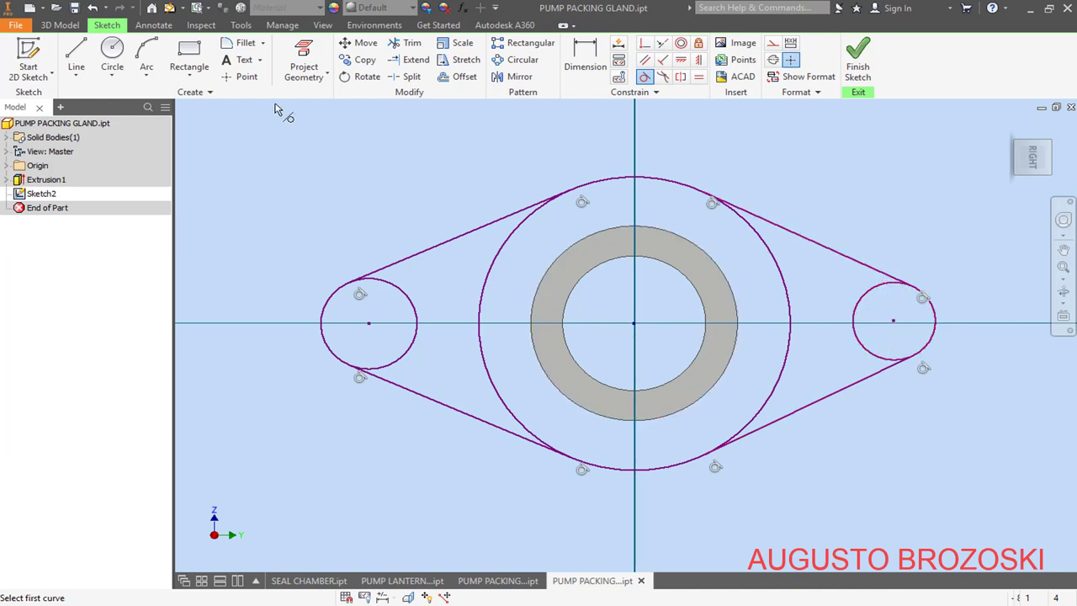
Step: Trim the inner arcs of both small circles and the side arcs of the large circle, leaving one closed flange outline
{"action": "left_click", "coordinate": [410, 43]}
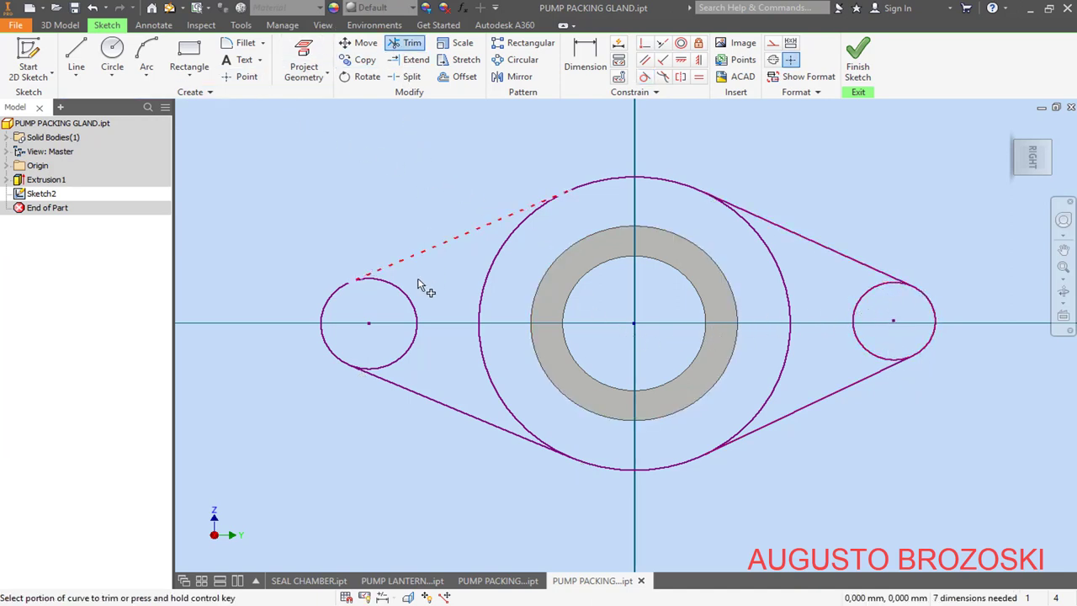
{"action": "left_click_drag", "start_coordinate": [419, 285], "coordinate": [396, 300]}
{"action": "left_click_drag", "start_coordinate": [853, 294], "coordinate": [856, 303]}
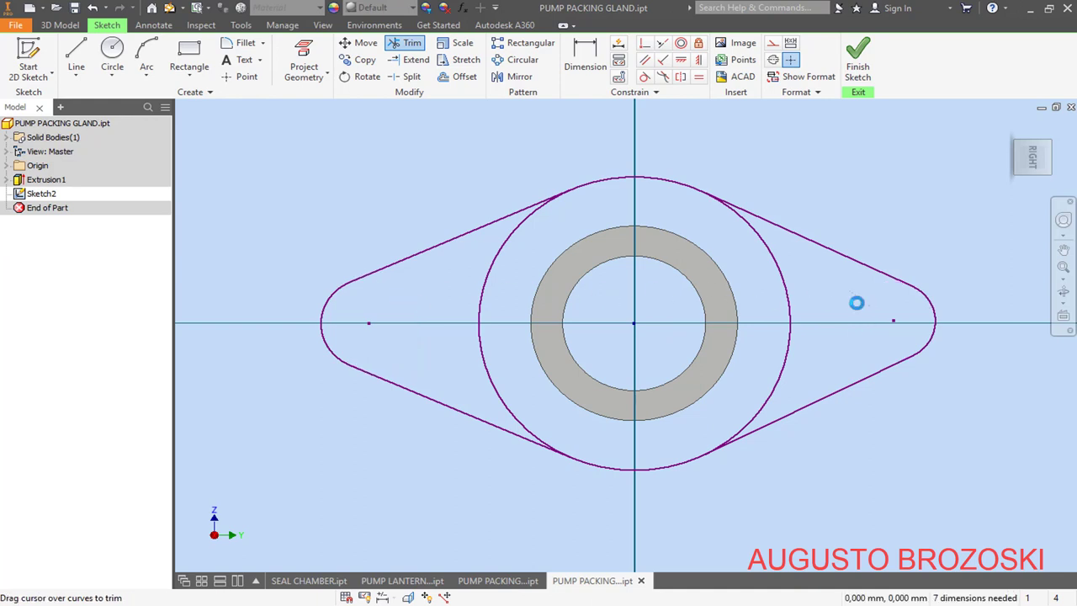
{"action": "left_click_drag", "start_coordinate": [796, 281], "coordinate": [719, 295]}
{"action": "left_click_drag", "start_coordinate": [544, 255], "coordinate": [476, 285]}
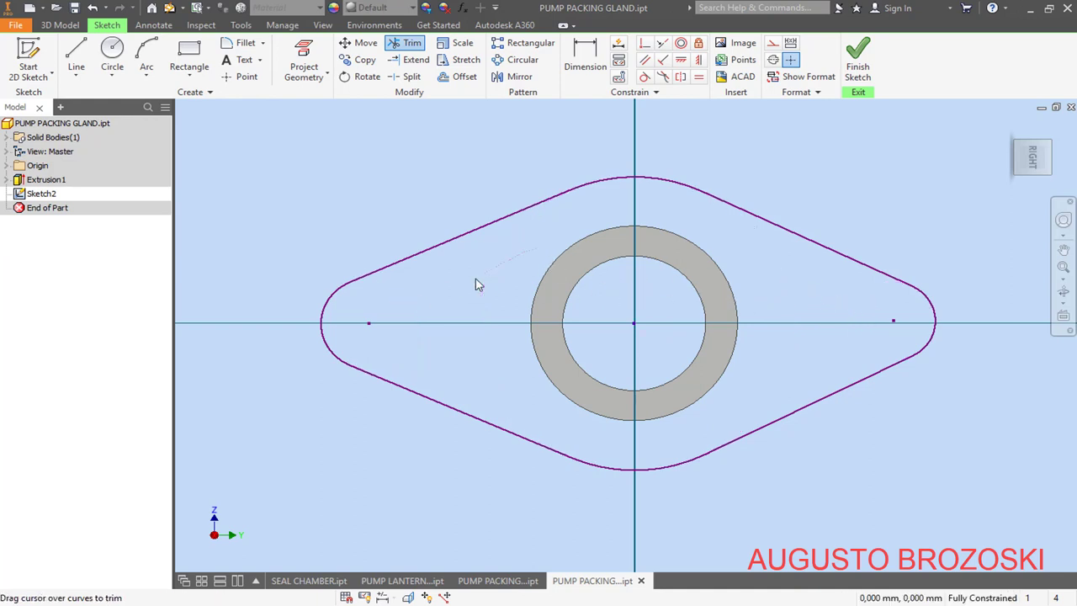
Step: Draw a bolt-hole circle inside each ear, concentric with the ear's end arc
{"action": "left_click", "coordinate": [111, 52]}
{"action": "left_click", "coordinate": [368, 322]}
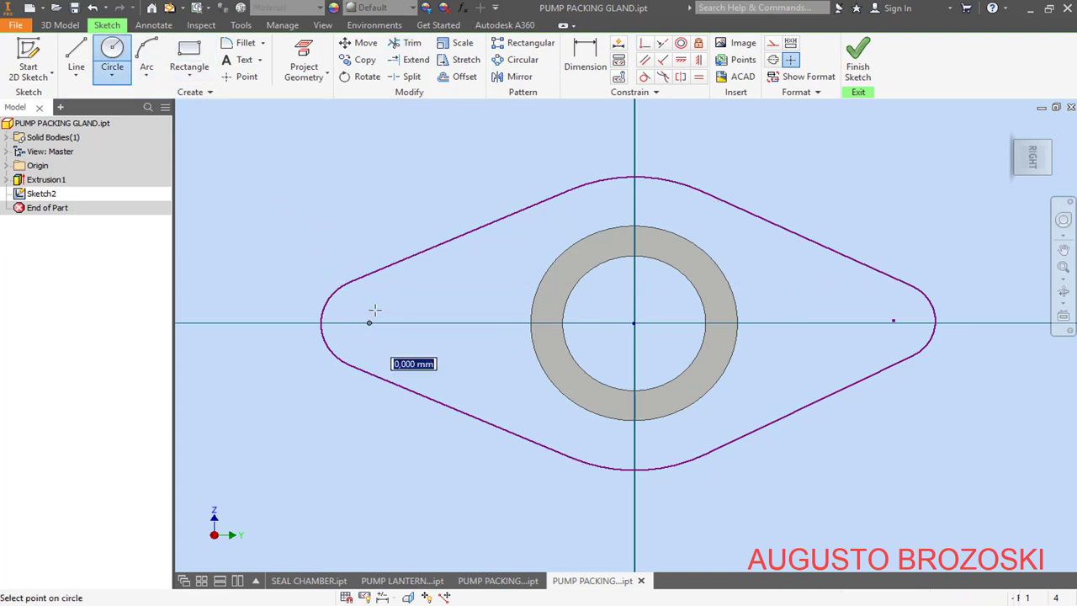
{"action": "left_click", "coordinate": [370, 296]}
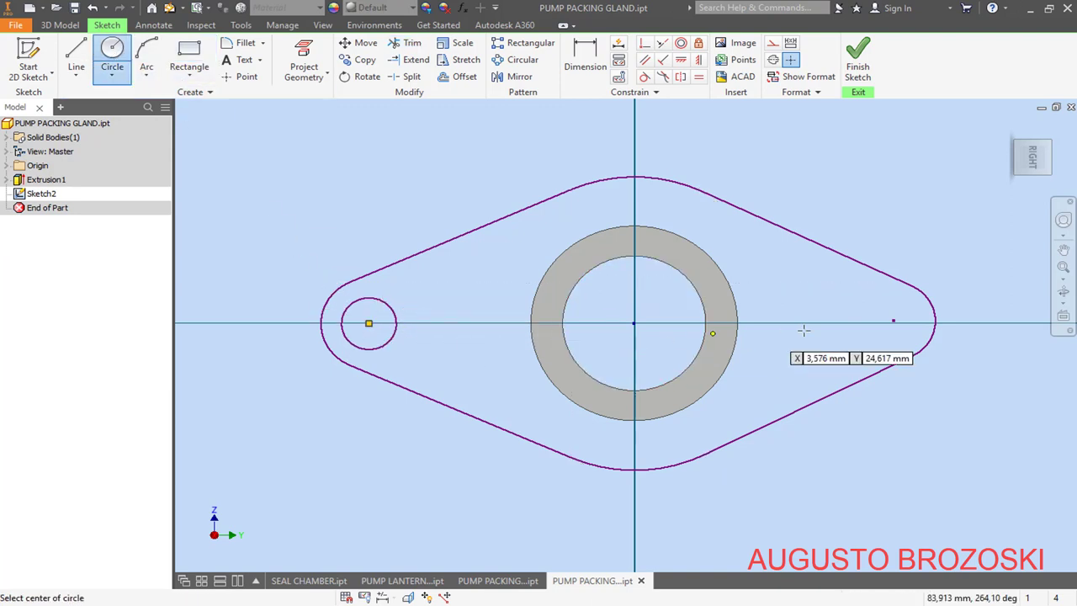
{"action": "left_click", "coordinate": [893, 320]}
{"action": "left_click", "coordinate": [884, 301]}
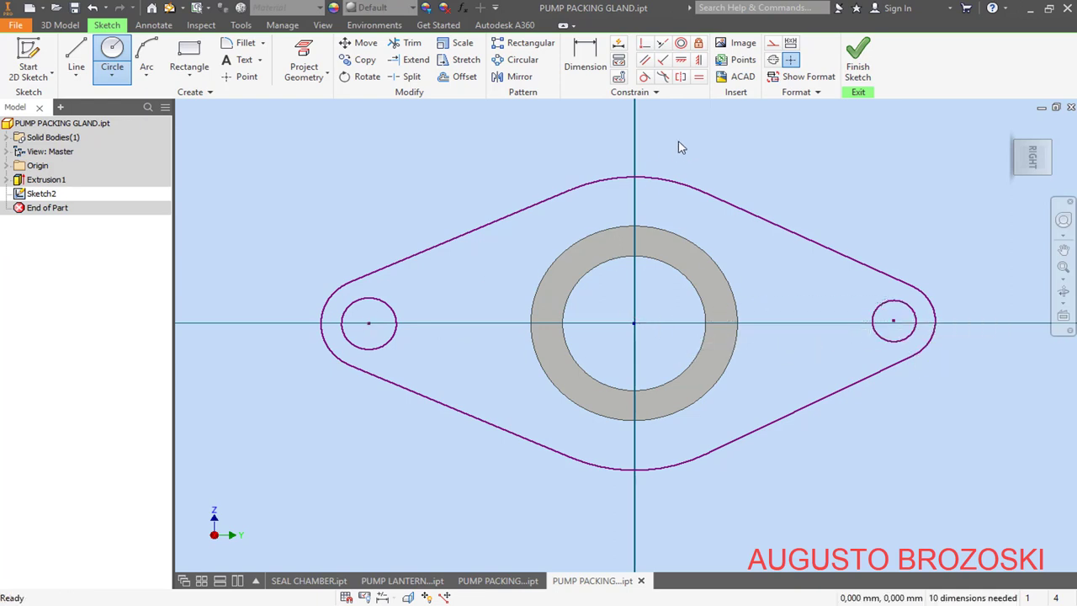
{"action": "key", "text": "Escape"}
Step: Align the centres of both ear holes with the ring's centre using Vertical constraints
{"action": "left_click", "coordinate": [698, 61]}
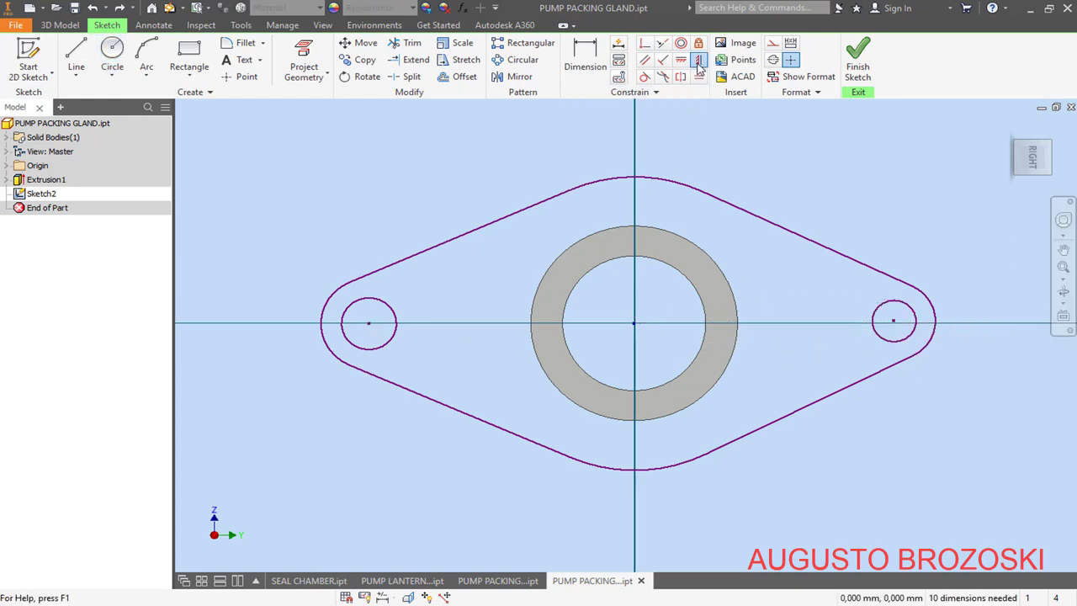
{"action": "left_click", "coordinate": [370, 324]}
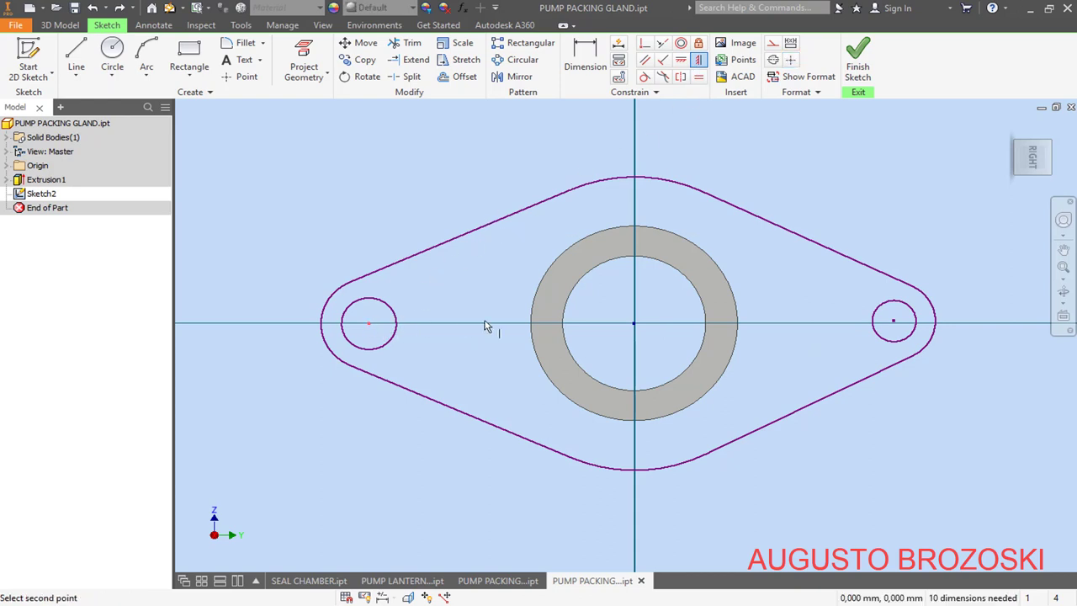
{"action": "left_click", "coordinate": [635, 325]}
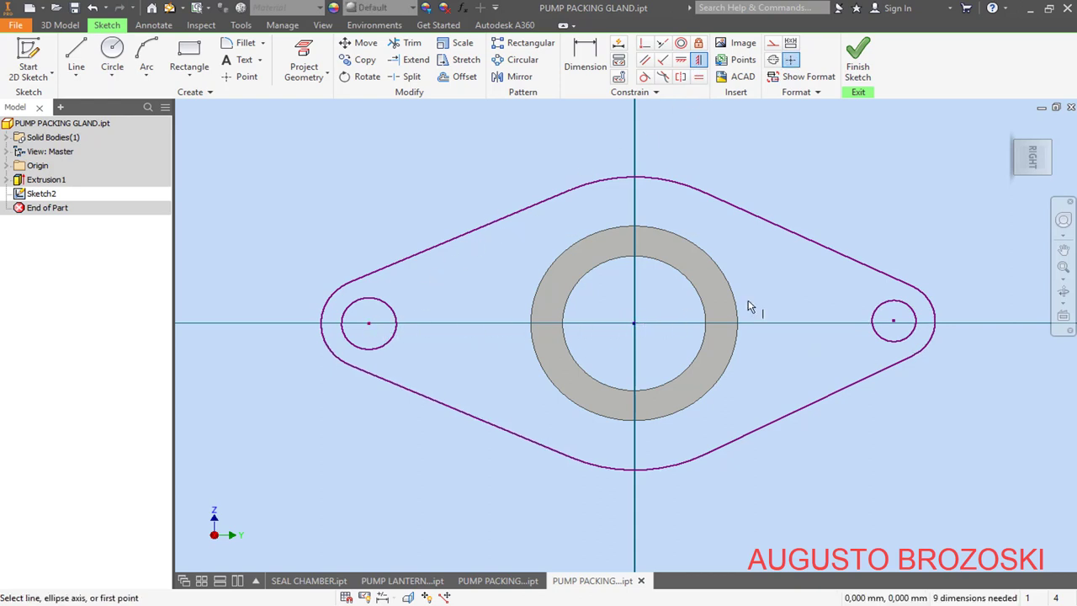
{"action": "left_click", "coordinate": [893, 322]}
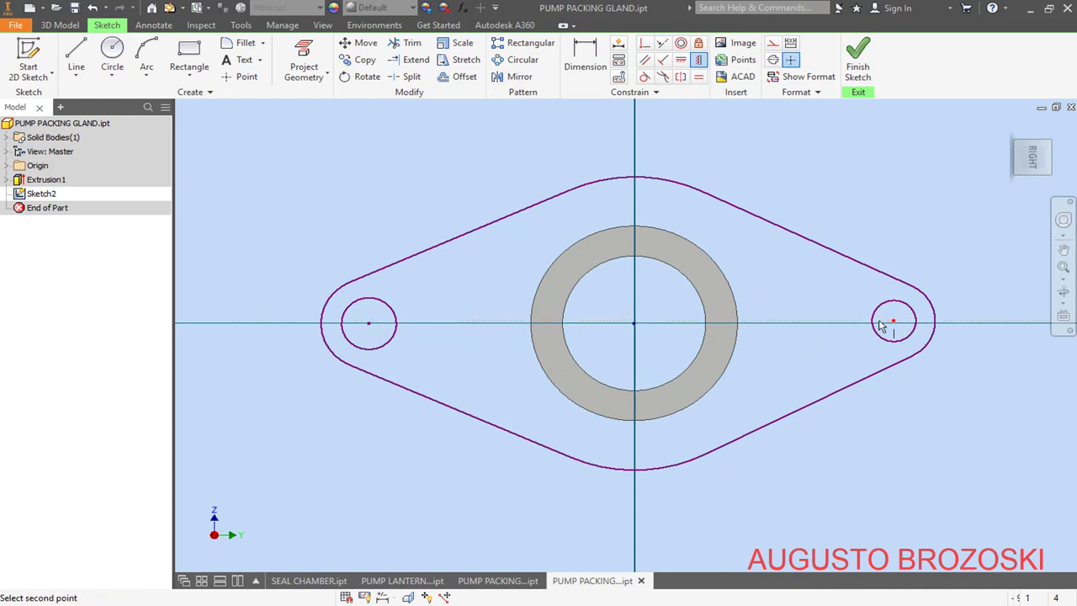
{"action": "left_click", "coordinate": [641, 321]}
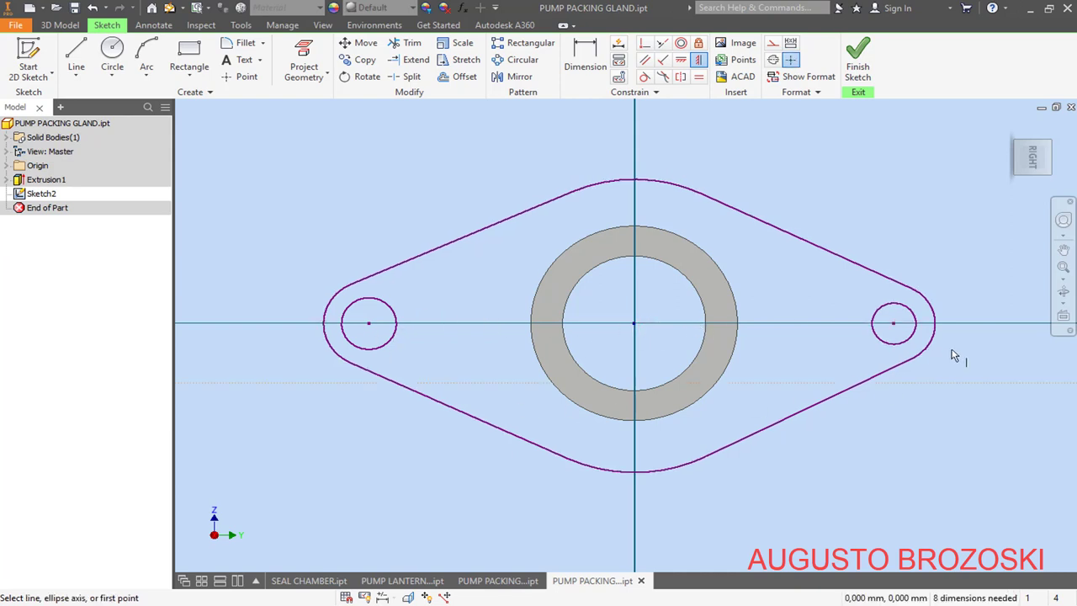
Step: Dimension the flange's upper central arc with a radius of 35 mm
{"action": "left_click", "coordinate": [583, 60]}
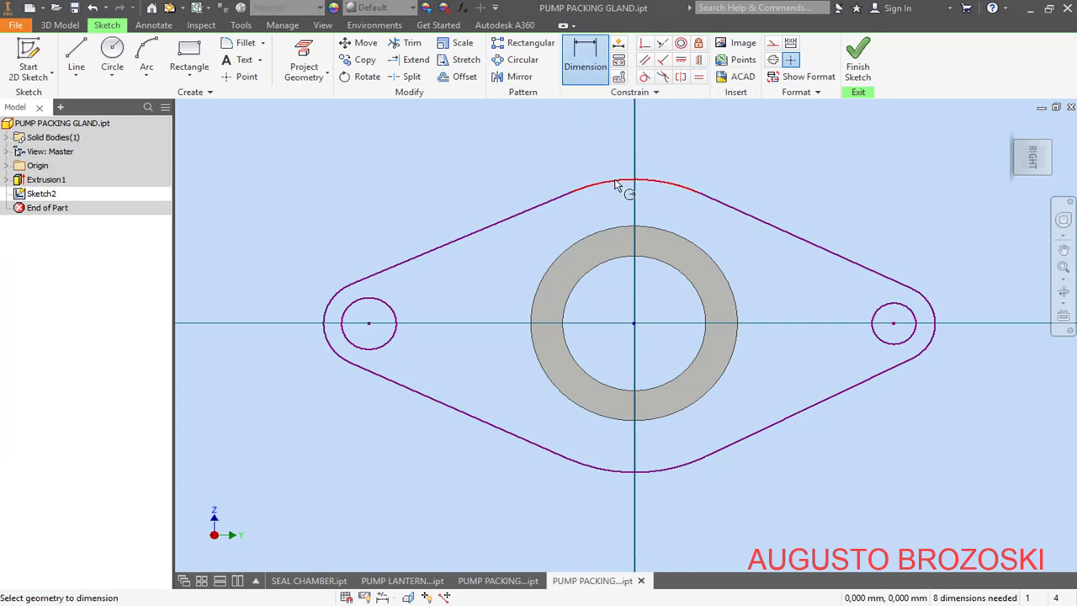
{"action": "left_click", "coordinate": [665, 186]}
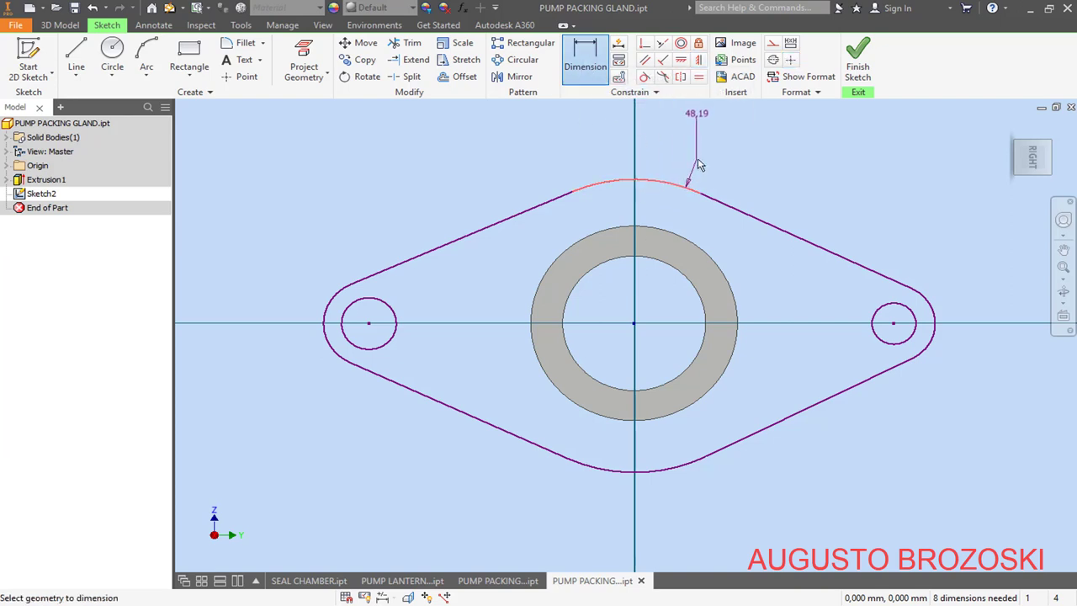
{"action": "left_click", "coordinate": [697, 158]}
{"action": "type", "text": "35"}
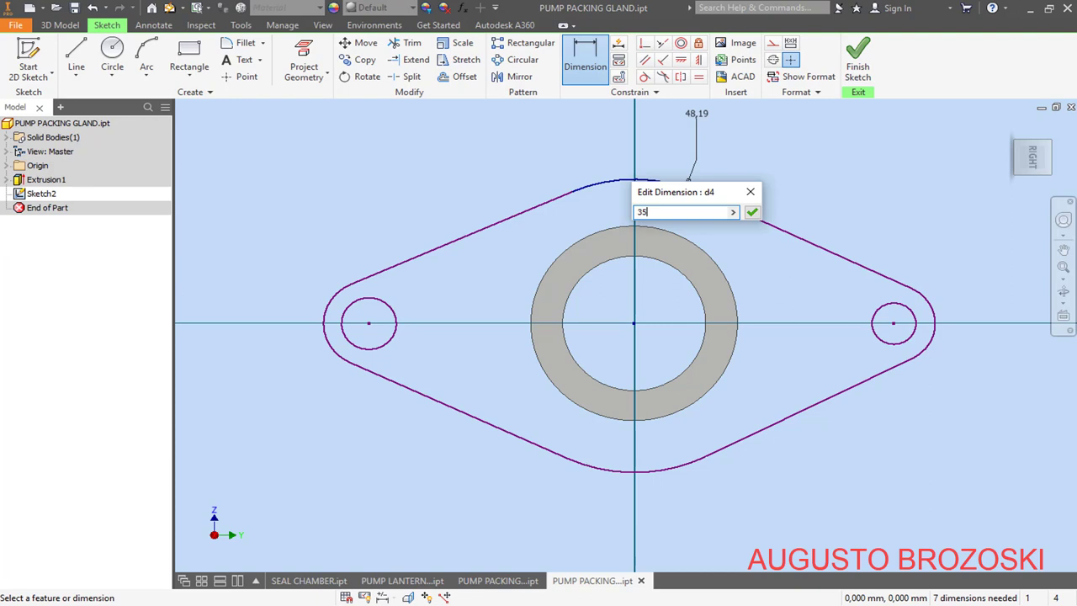
{"action": "key", "text": "Return"}
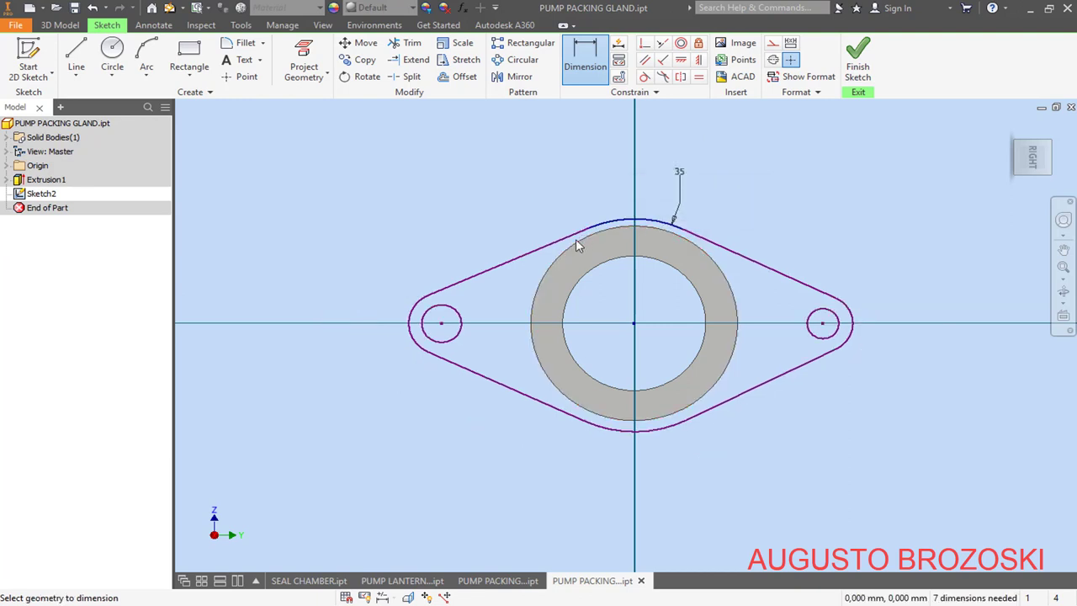
Step: Dimension the left ear's end arc with a radius of 10 mm
{"action": "left_click", "coordinate": [418, 312]}
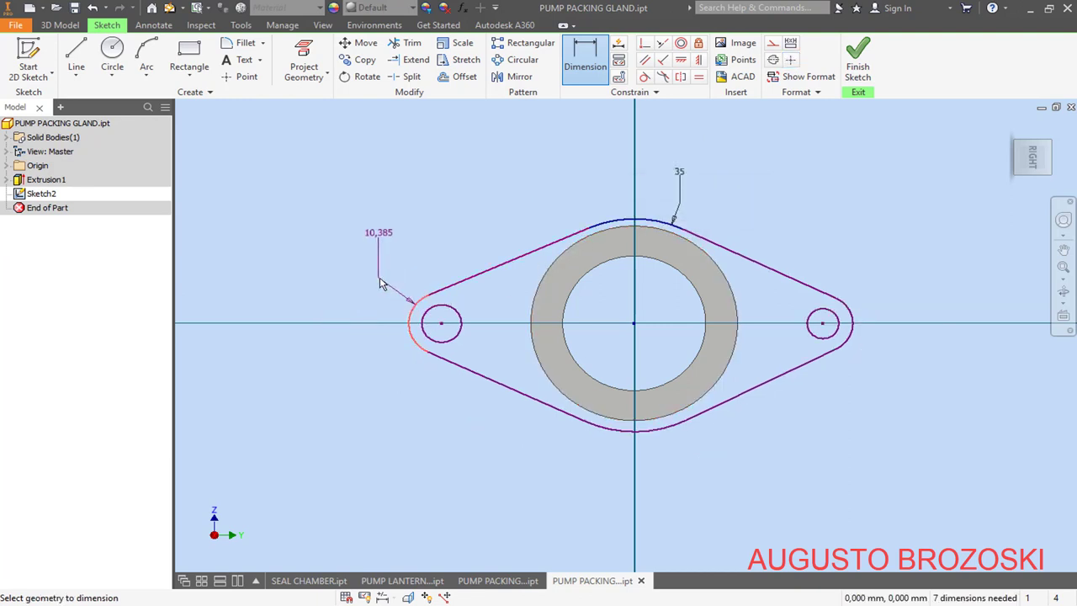
{"action": "left_click", "coordinate": [380, 284]}
{"action": "type", "text": "10"}
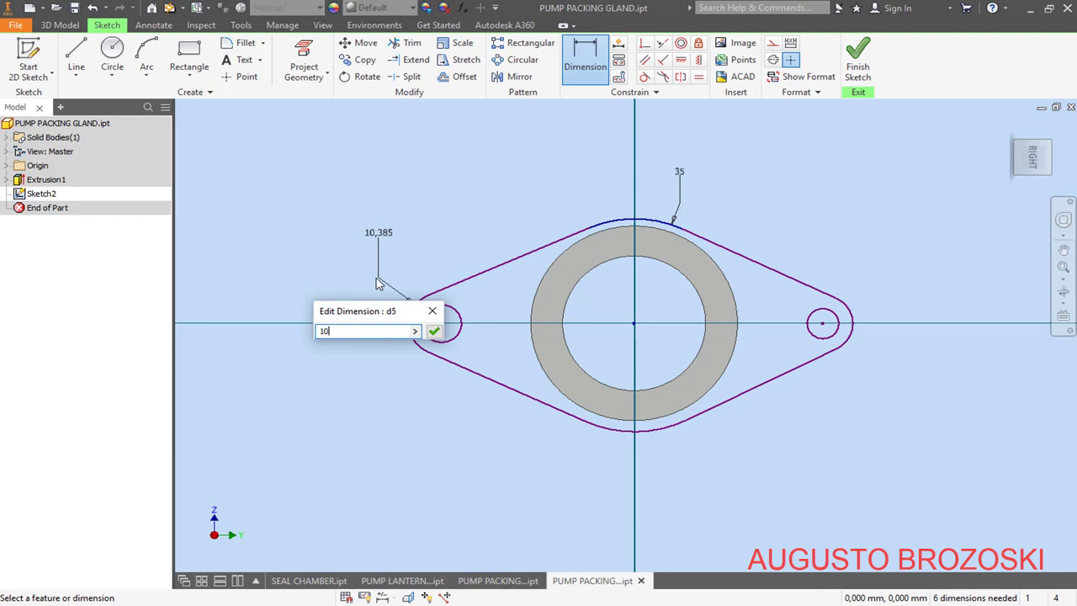
{"action": "key", "text": "Return"}
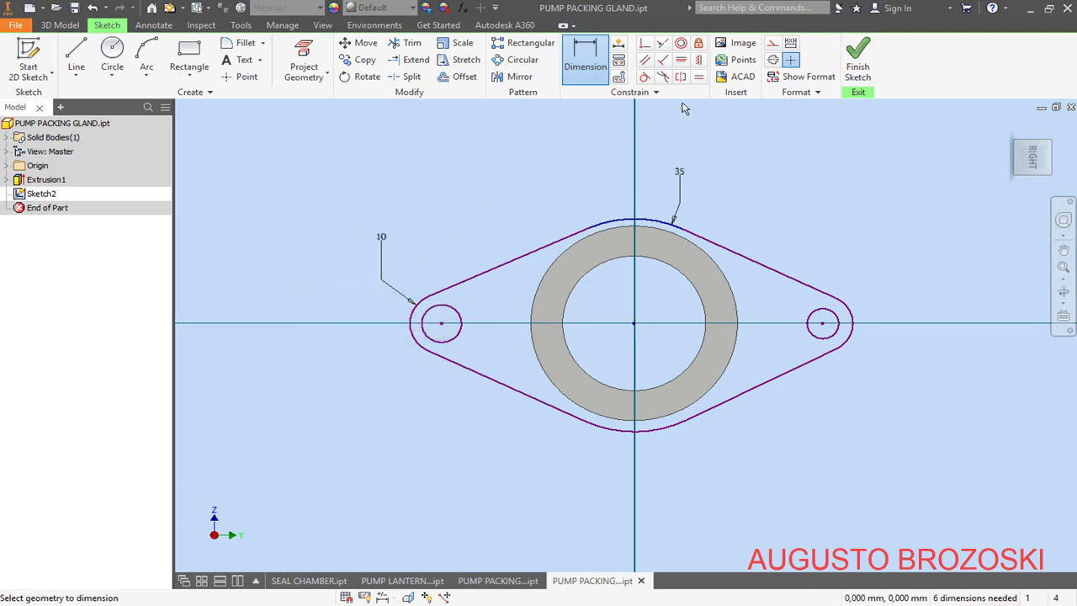
Step: Apply Equal constraints between the two ear end arcs and between the two bolt-hole circles
{"action": "left_click", "coordinate": [699, 79]}
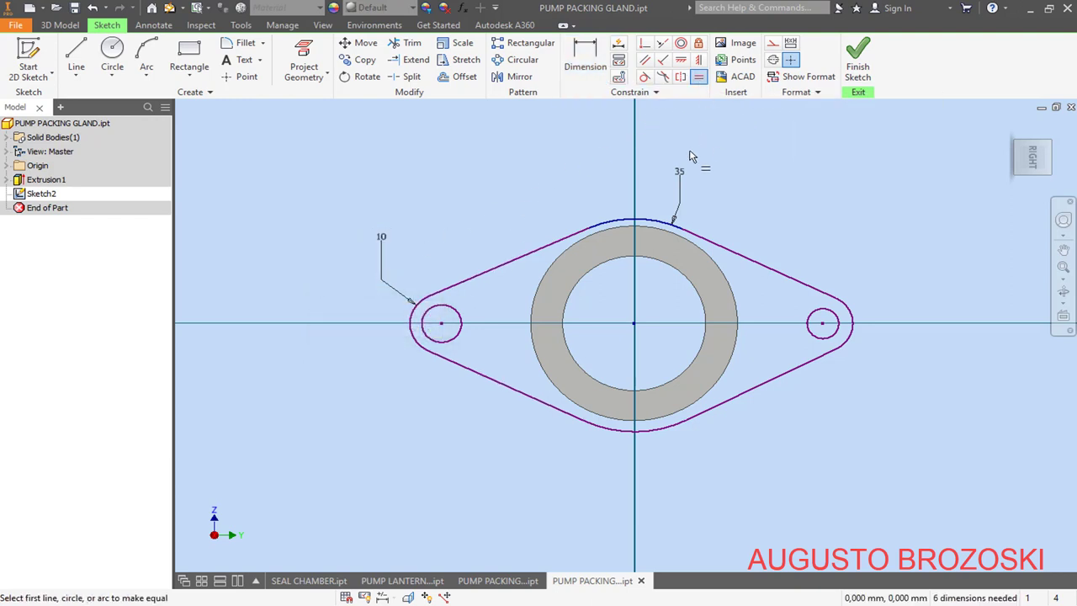
{"action": "left_click", "coordinate": [412, 326]}
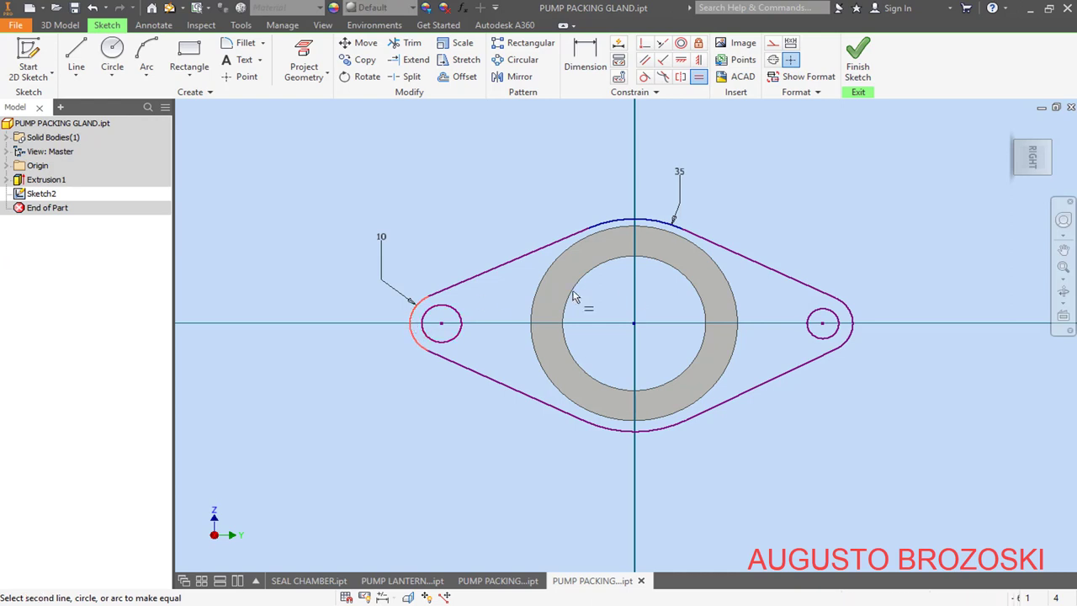
{"action": "left_click", "coordinate": [852, 315]}
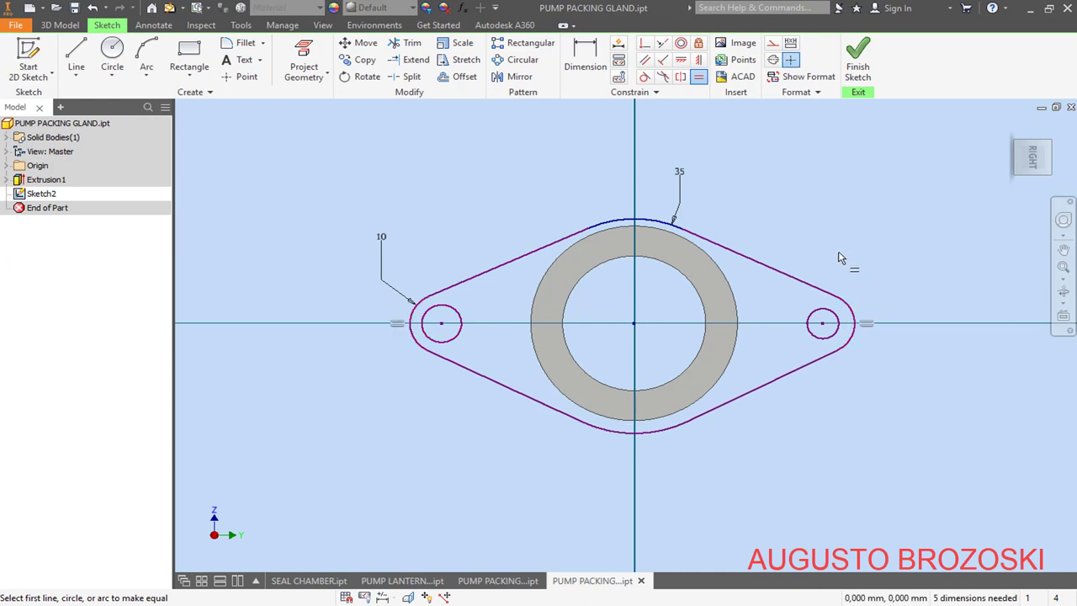
{"action": "left_click", "coordinate": [811, 316]}
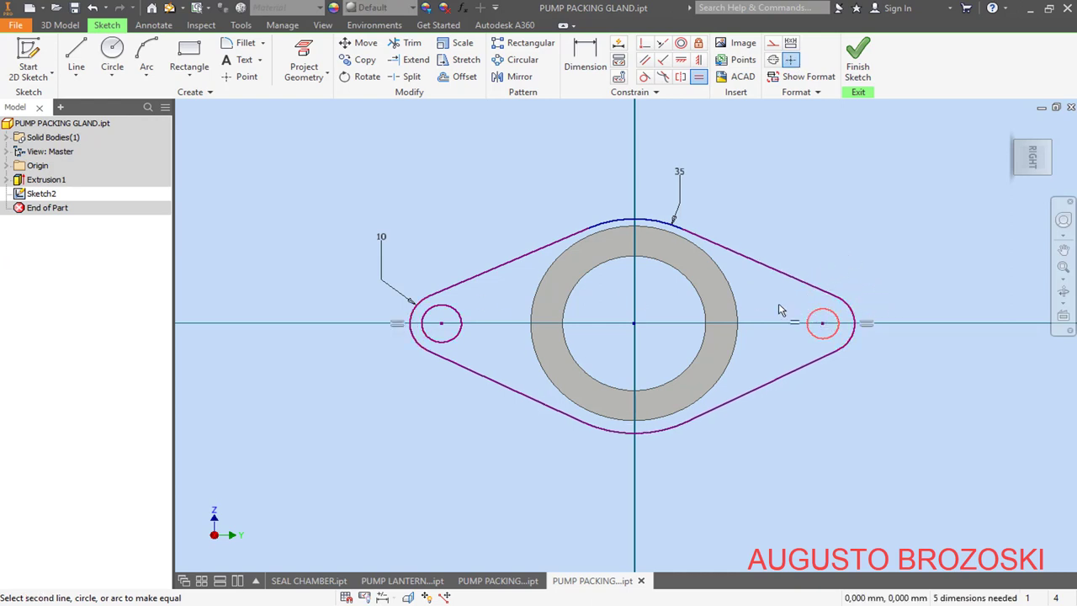
{"action": "left_click", "coordinate": [454, 310]}
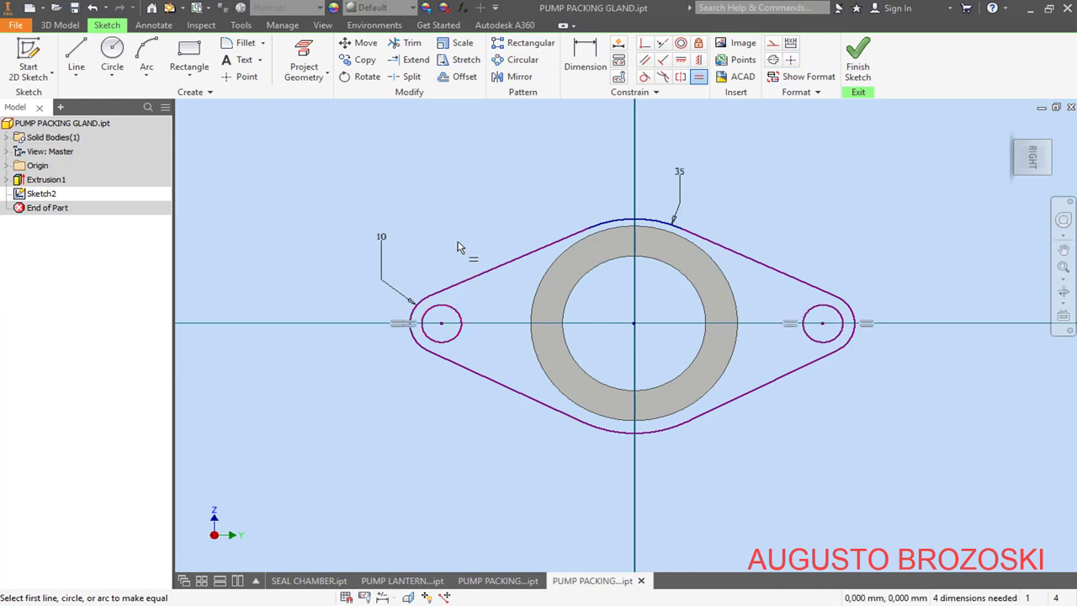
Step: Dimension the left ear's bolt hole with a diameter of 8.5 mm, as given in the drawing
{"action": "left_click", "coordinate": [581, 61]}
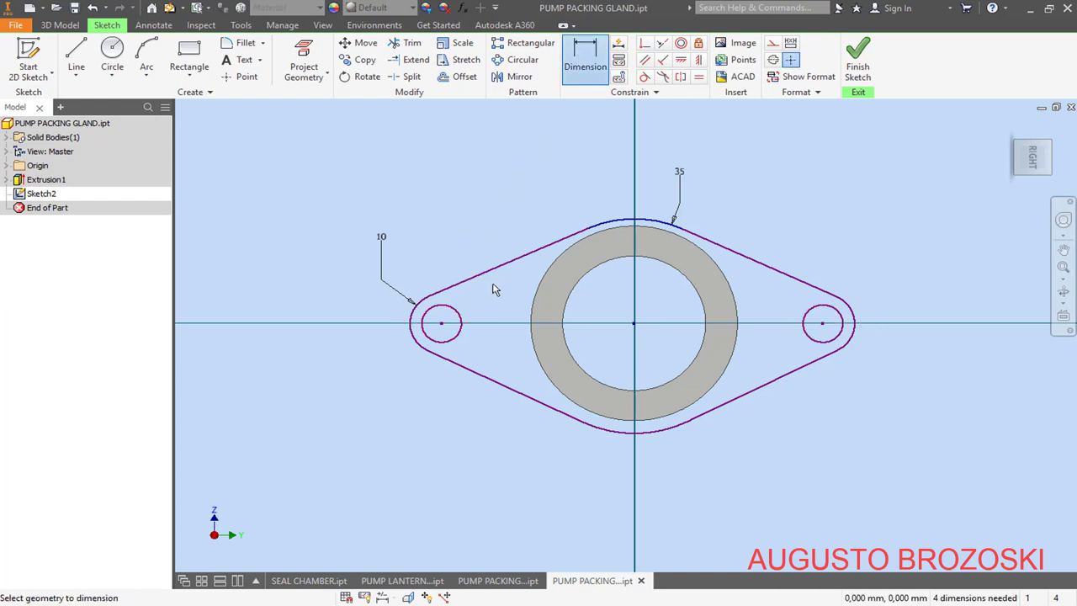
{"action": "left_click", "coordinate": [445, 312]}
{"action": "left_click", "coordinate": [394, 395]}
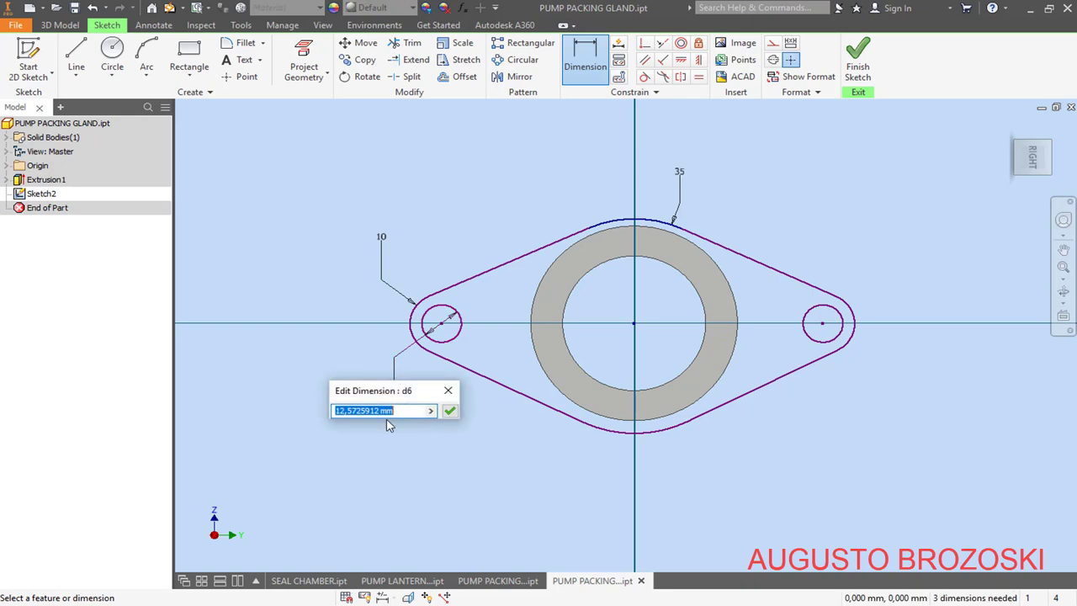
{"action": "key", "text": "alt+Tab"}
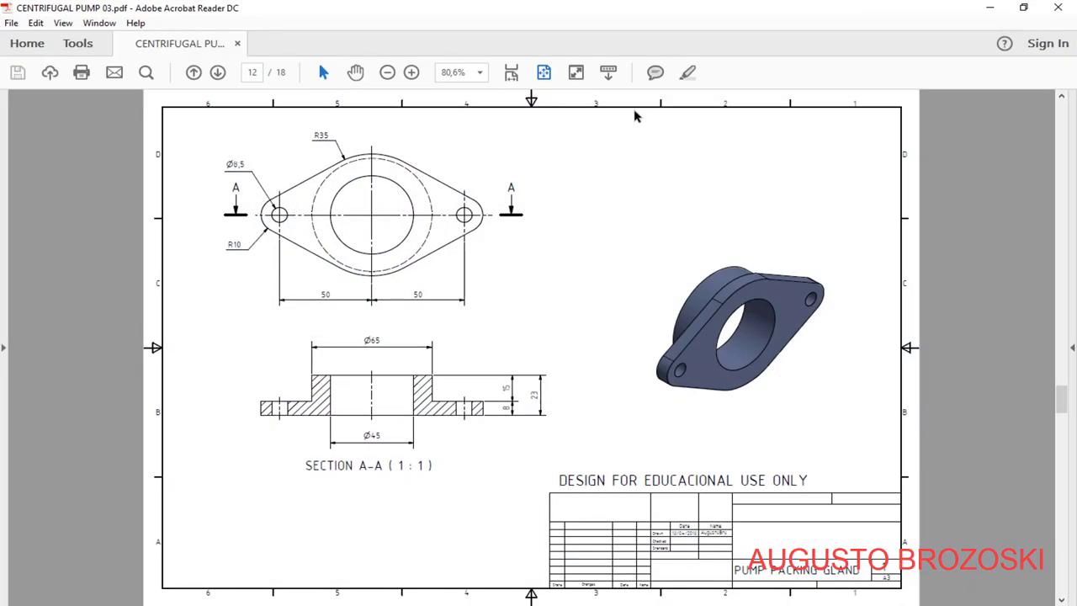
{"action": "left_click", "coordinate": [990, 9]}
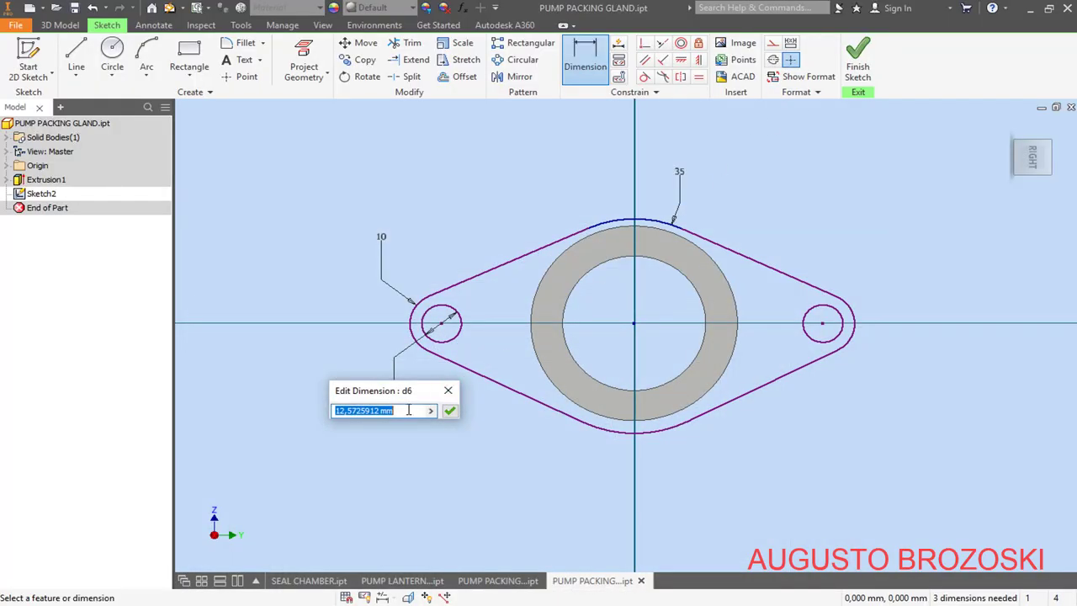
{"action": "type", "text": "8,5"}
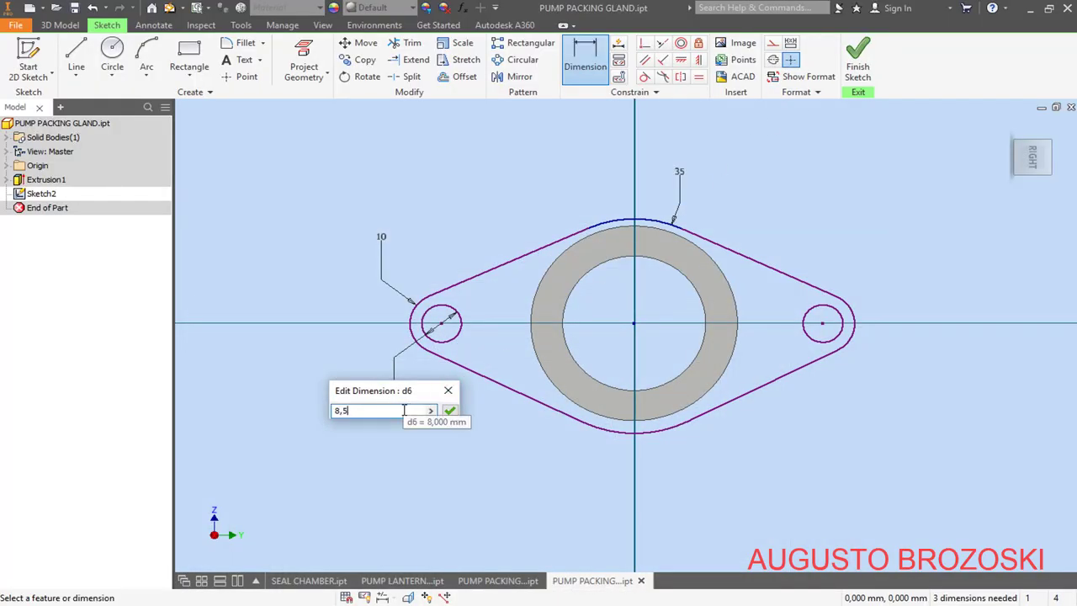
{"action": "key", "text": "Return"}
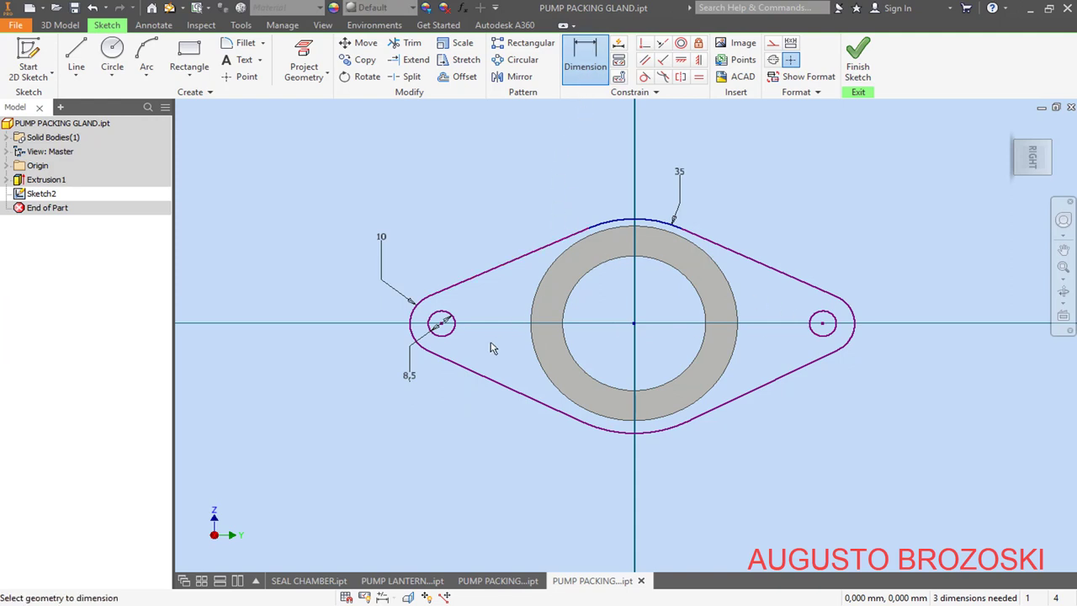
Step: Dimension the horizontal distance between the left bolt hole's centre and the ring's centre as 50 mm
{"action": "left_click", "coordinate": [618, 340]}
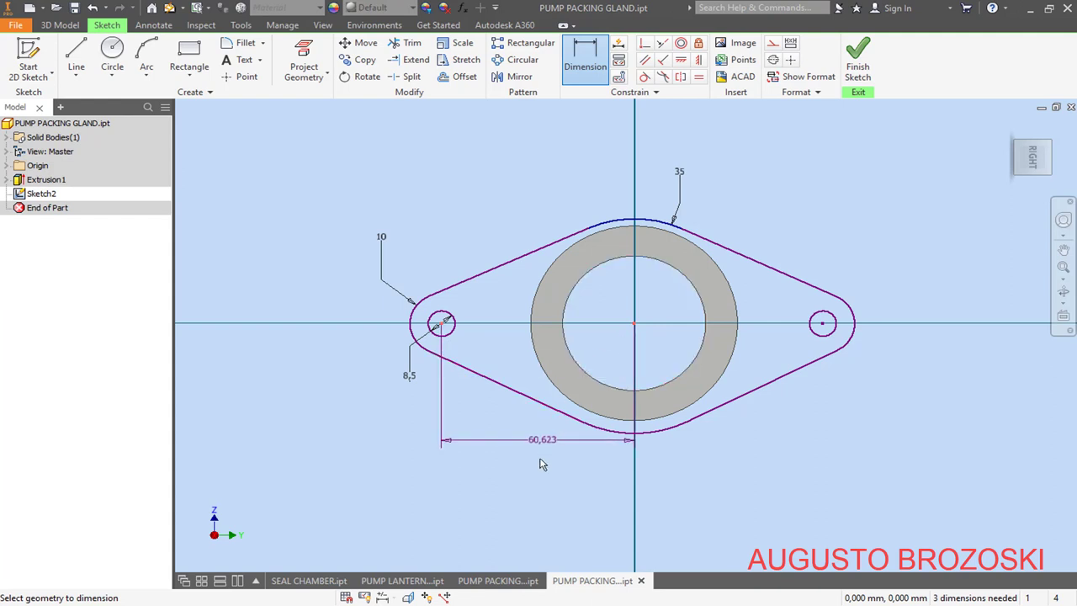
{"action": "left_click", "coordinate": [543, 470]}
{"action": "key", "text": "alt+Tab"}
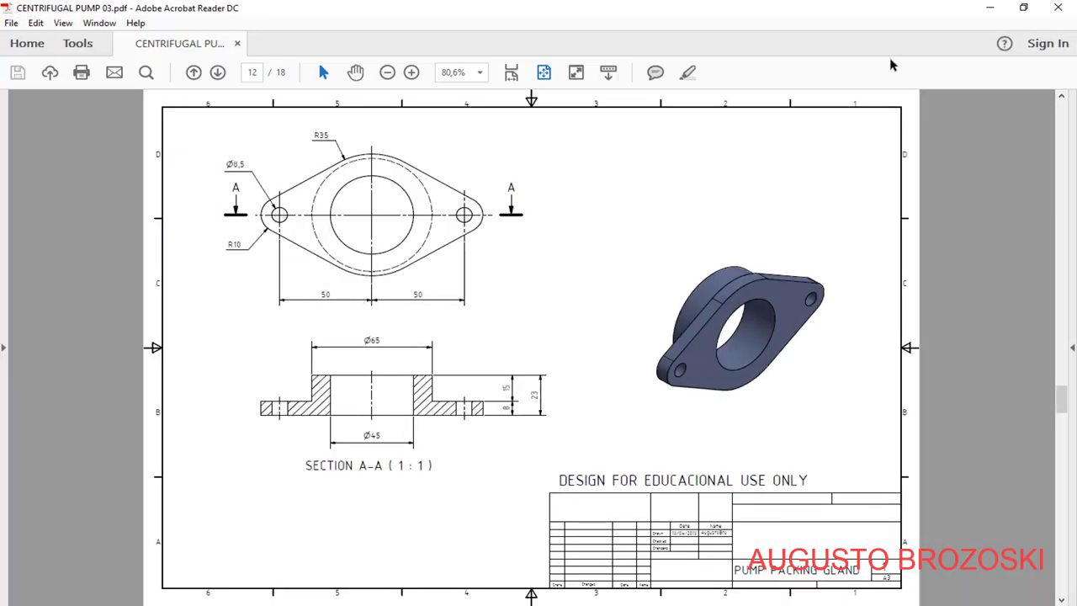
{"action": "left_click", "coordinate": [988, 9]}
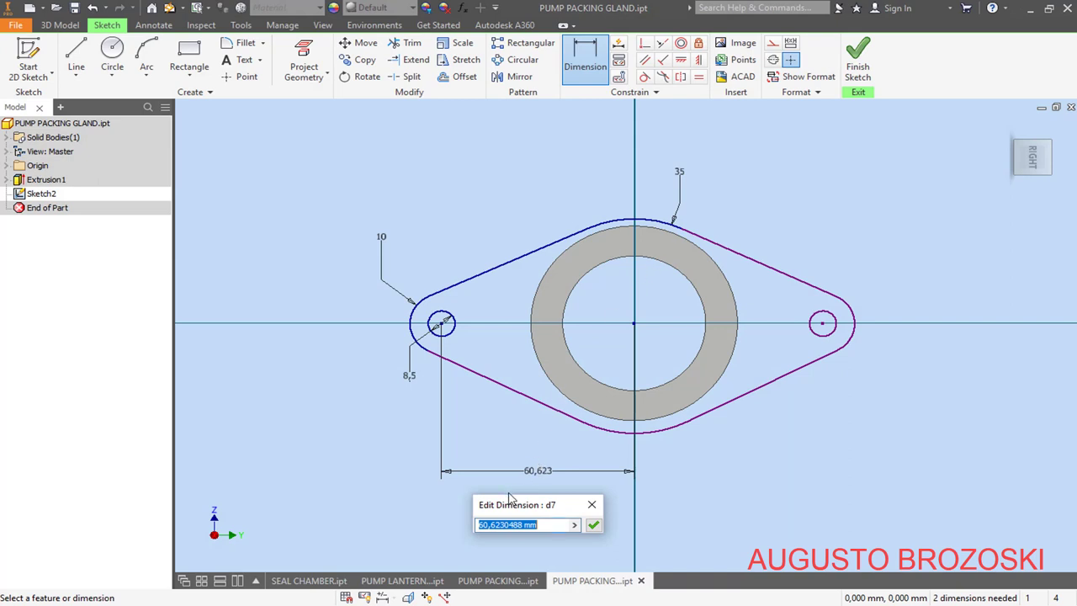
{"action": "type", "text": "50"}
{"action": "key", "text": "Return"}
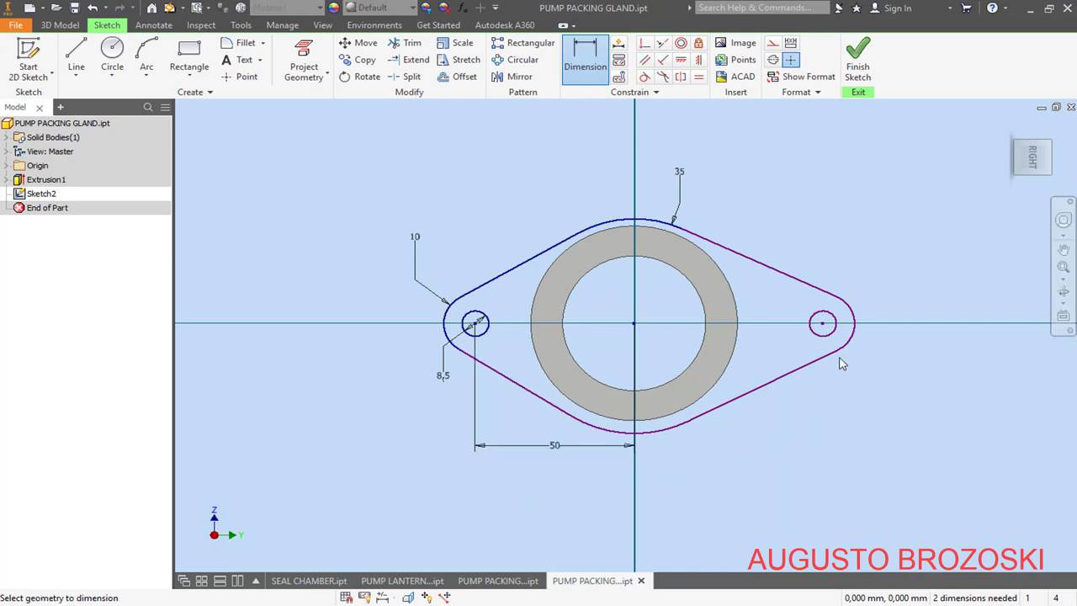
Step: Dimension the distance from the ring's centre to the right bolt hole's centre, linked to the left hole's 50 mm dimension
{"action": "left_click", "coordinate": [635, 324]}
{"action": "left_click", "coordinate": [822, 323]}
{"action": "left_click", "coordinate": [726, 453]}
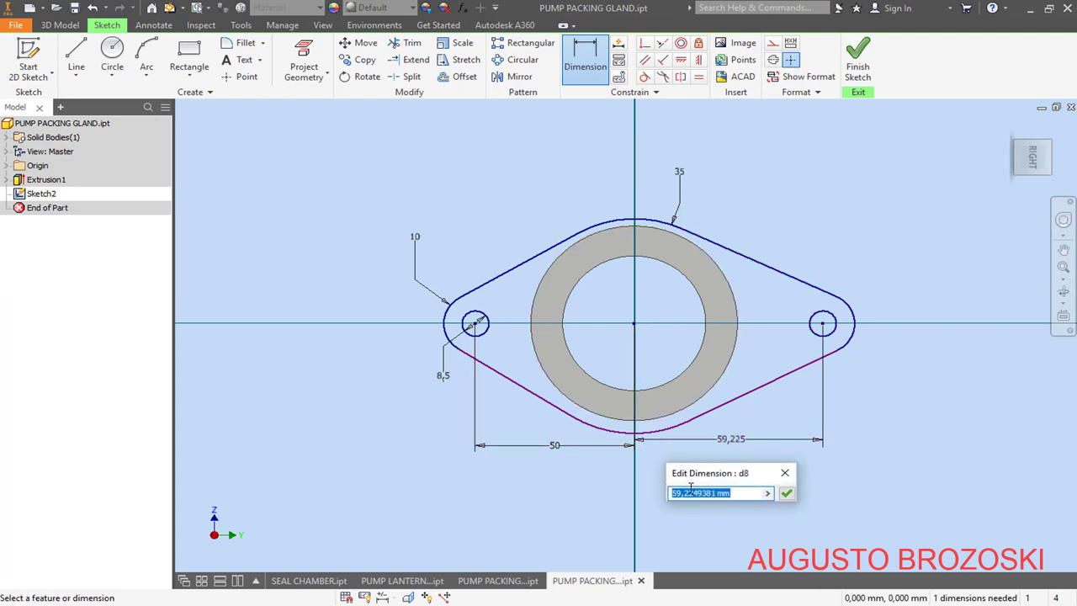
{"action": "left_click", "coordinate": [554, 445]}
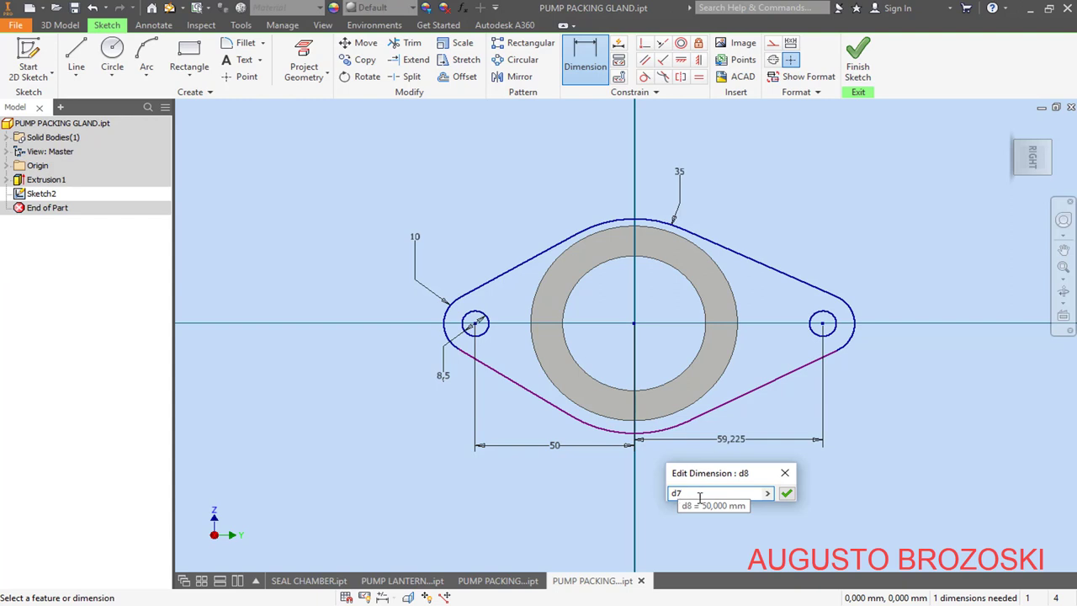
{"action": "left_click", "coordinate": [785, 493]}
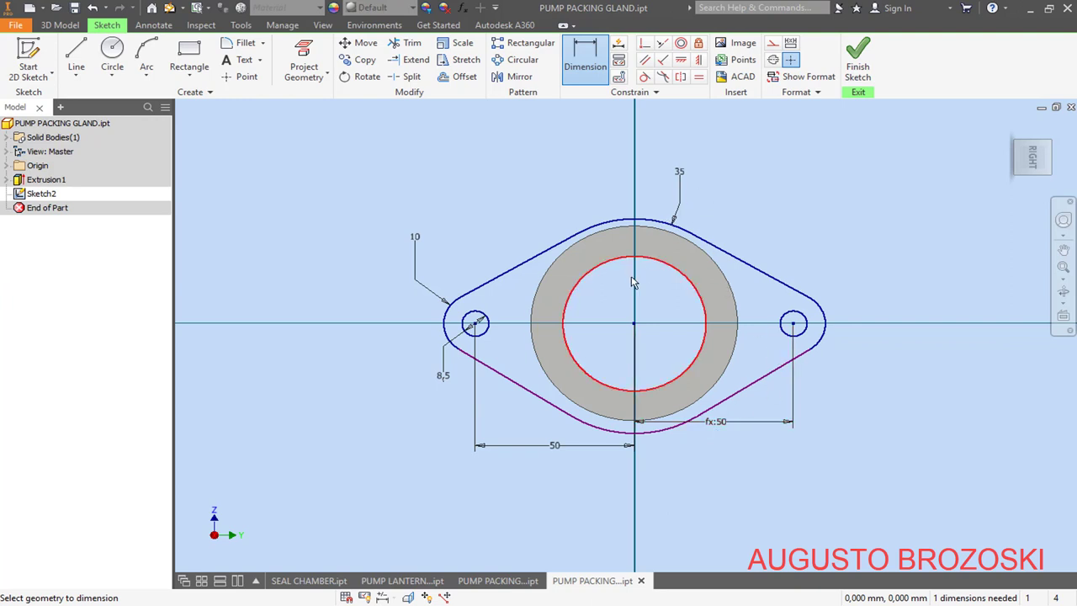
Step: Draw a circle from the ring's centre that coincides with the bore edge, and finish the flange sketch
{"action": "left_click", "coordinate": [114, 52]}
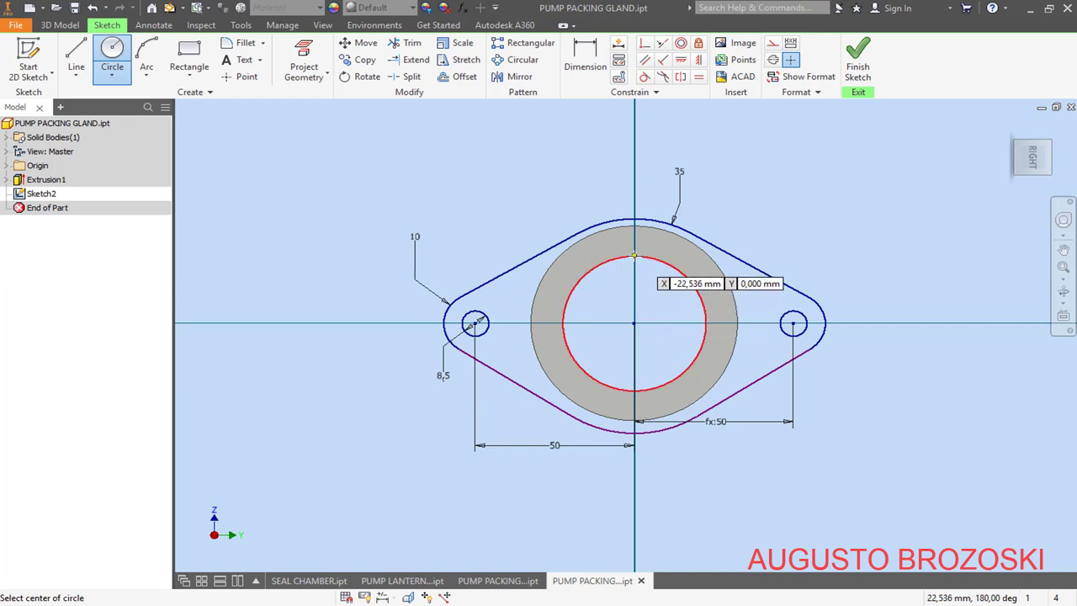
{"action": "left_click", "coordinate": [634, 322]}
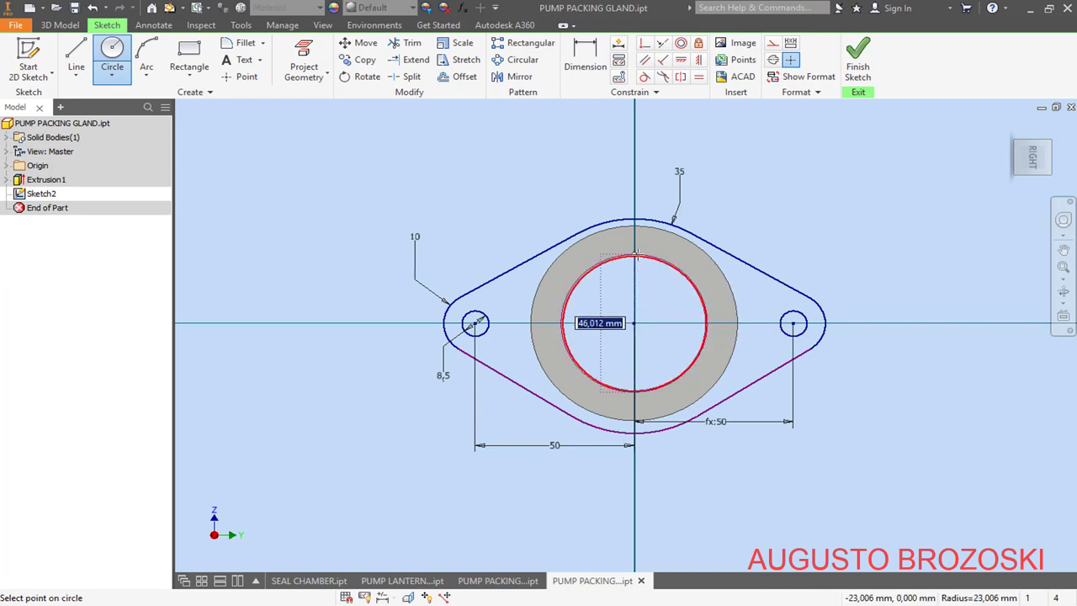
{"action": "left_click", "coordinate": [664, 261]}
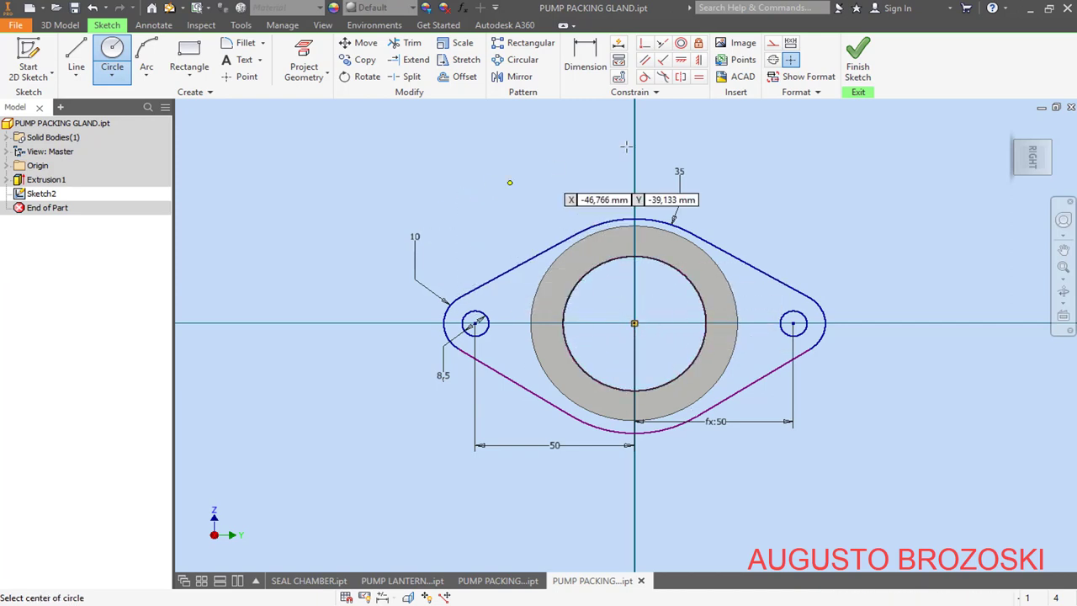
{"action": "left_click", "coordinate": [856, 66]}
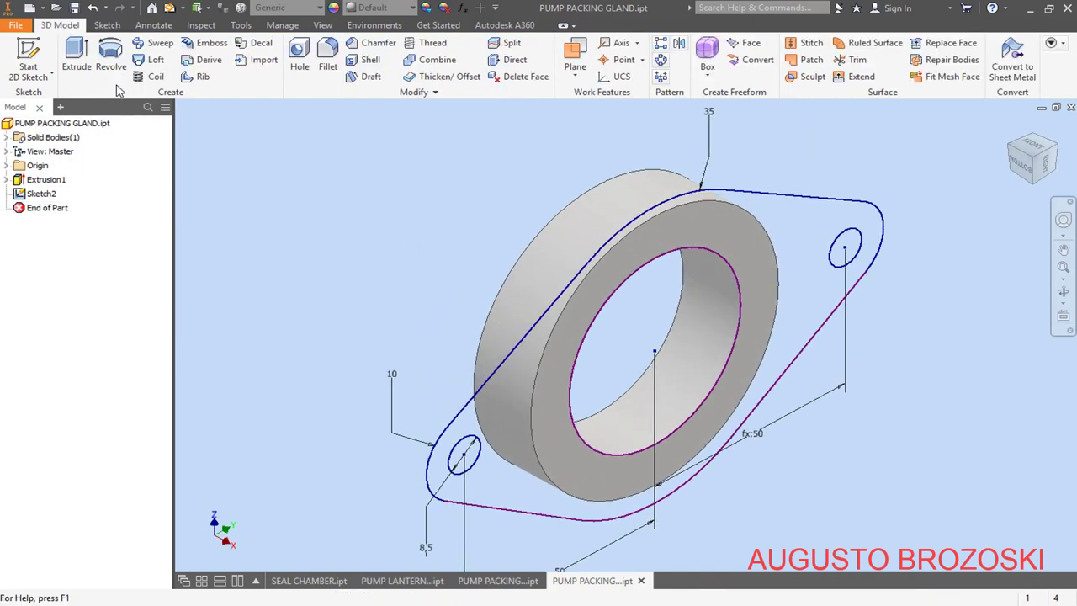
Step: Extrude the flange profile outside the bore and bolt holes by 8 mm, joined to the ring
{"action": "left_click", "coordinate": [77, 54]}
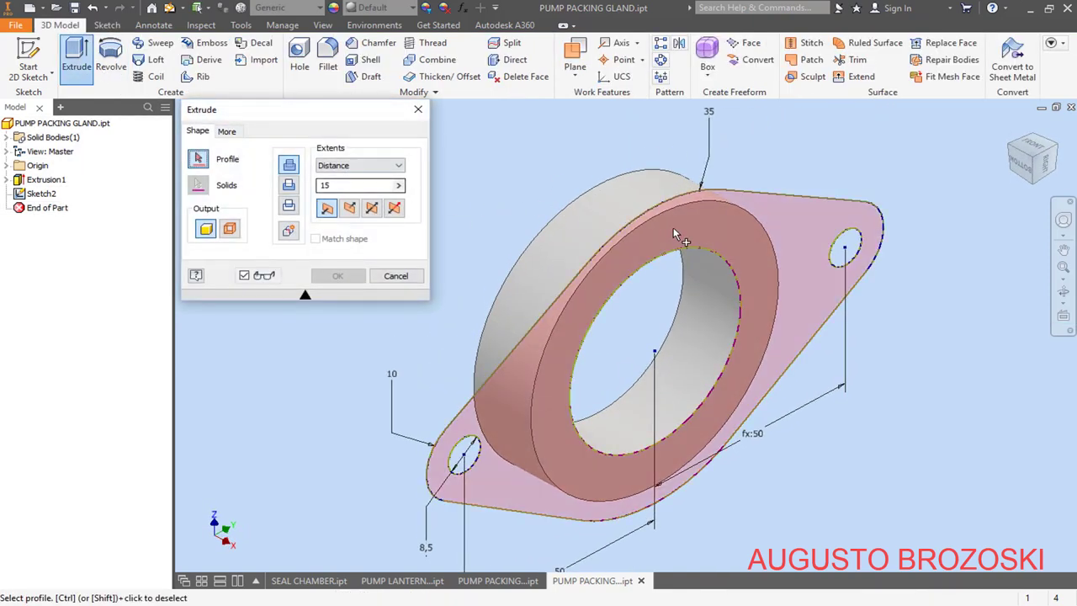
{"action": "left_click", "coordinate": [779, 245]}
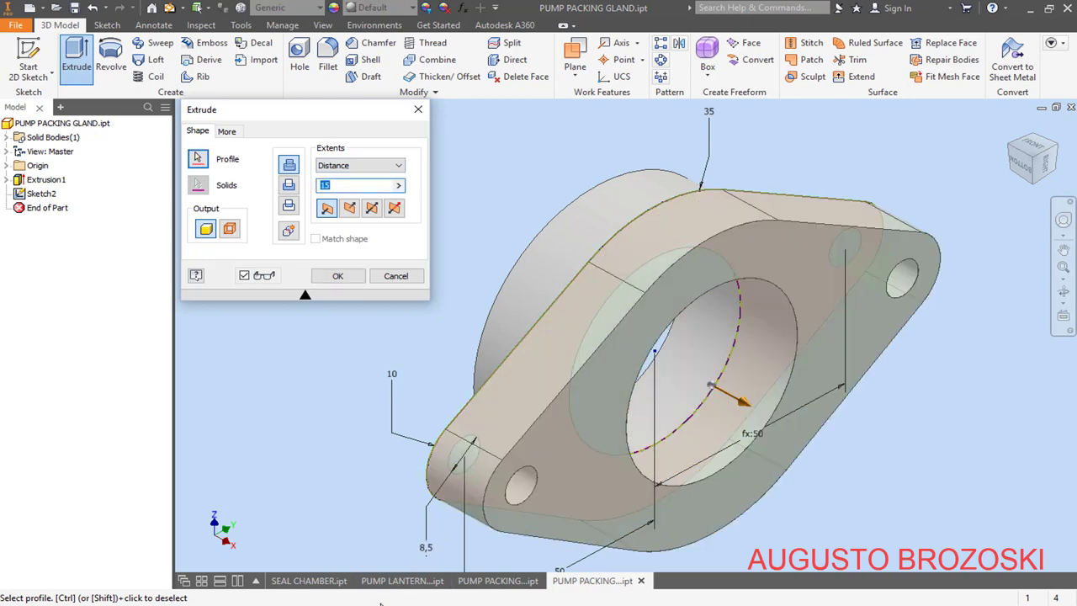
{"action": "key", "text": "alt+Tab"}
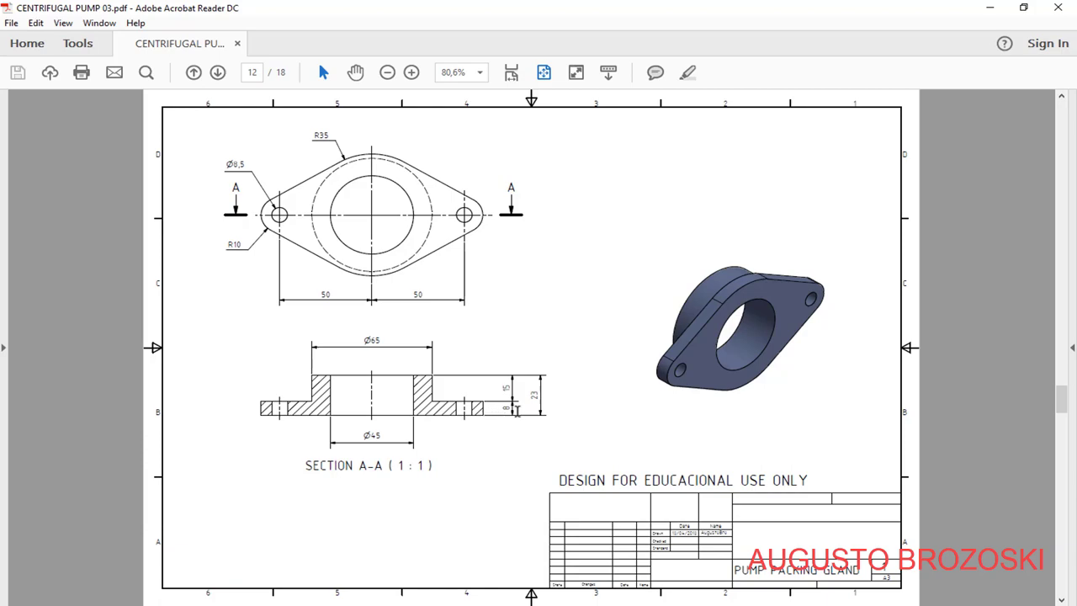
{"action": "left_click", "coordinate": [990, 9]}
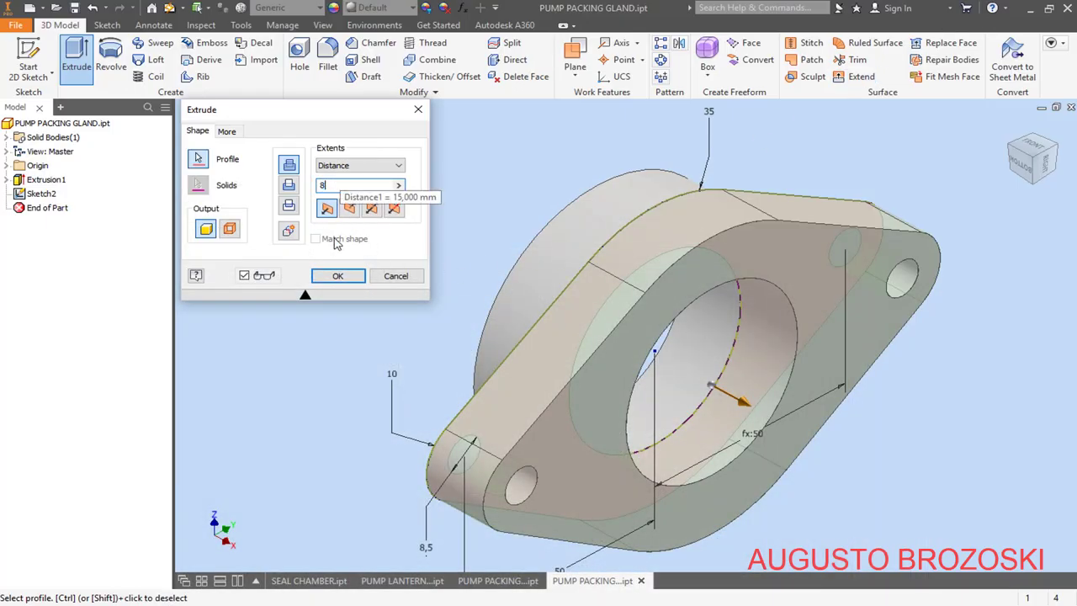
{"action": "type", "text": "8"}
{"action": "left_click", "coordinate": [335, 280]}
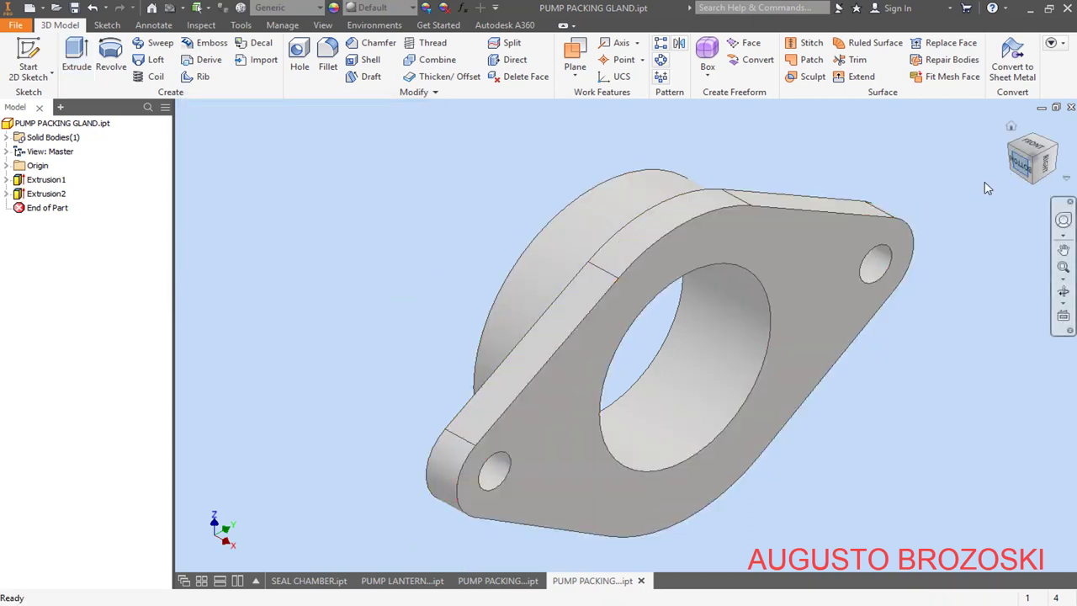
{"action": "left_click", "coordinate": [1062, 292]}
{"action": "left_click_drag", "start_coordinate": [763, 312], "coordinate": [662, 274]}
{"action": "key", "text": "F5"}
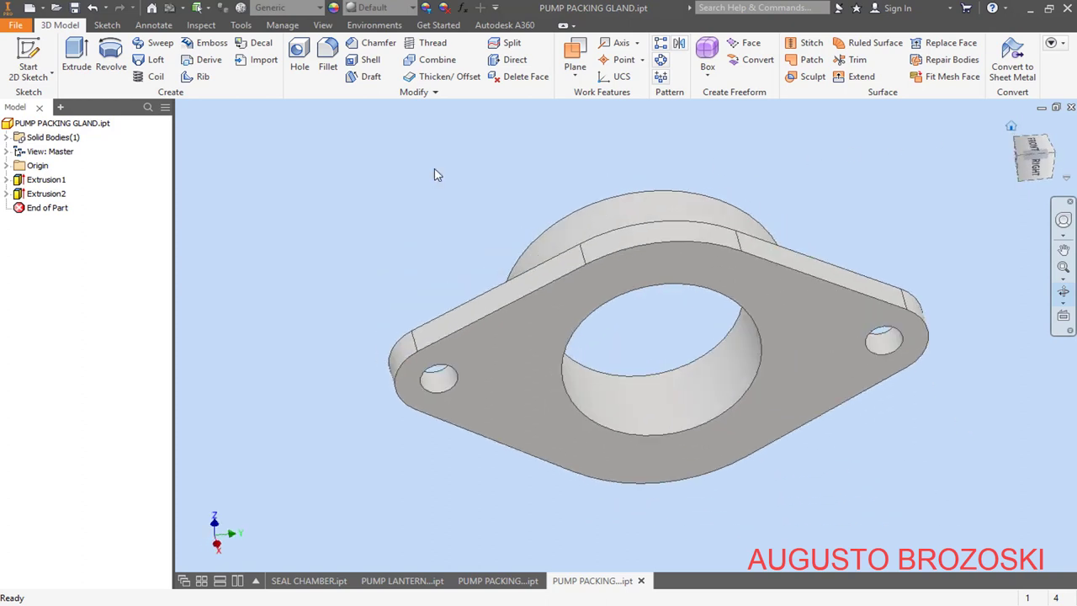
{"action": "key", "text": "Escape"}
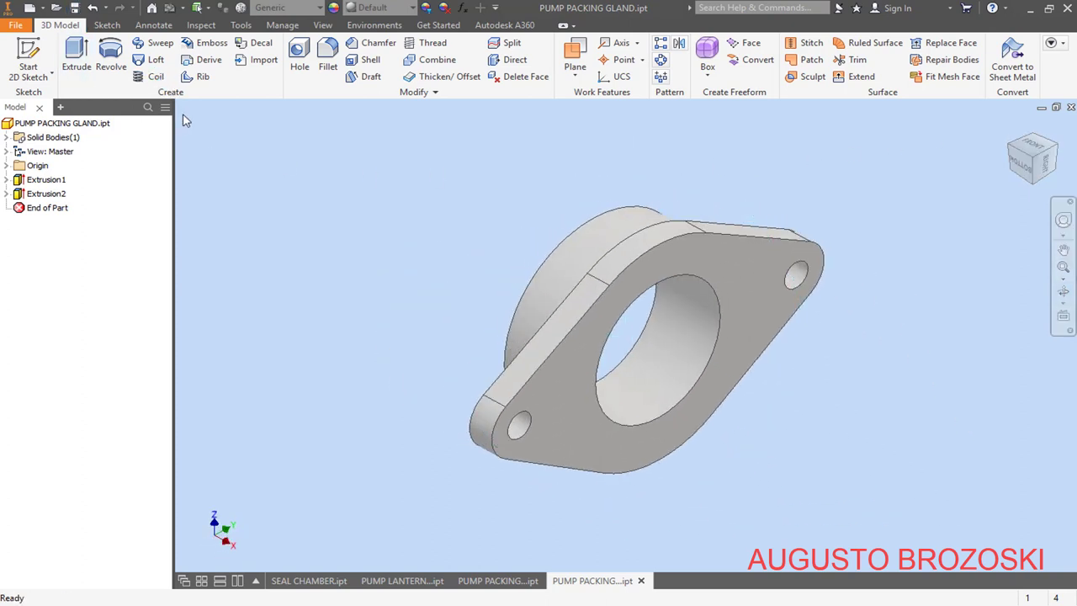
Step: Assign the Stainless Steel material and the Flaked Satin - Blue appearance to the gland
{"action": "left_click", "coordinate": [320, 8]}
{"action": "scroll", "coordinate": [314, 268], "scroll_direction": "down", "scroll_amount": 7}
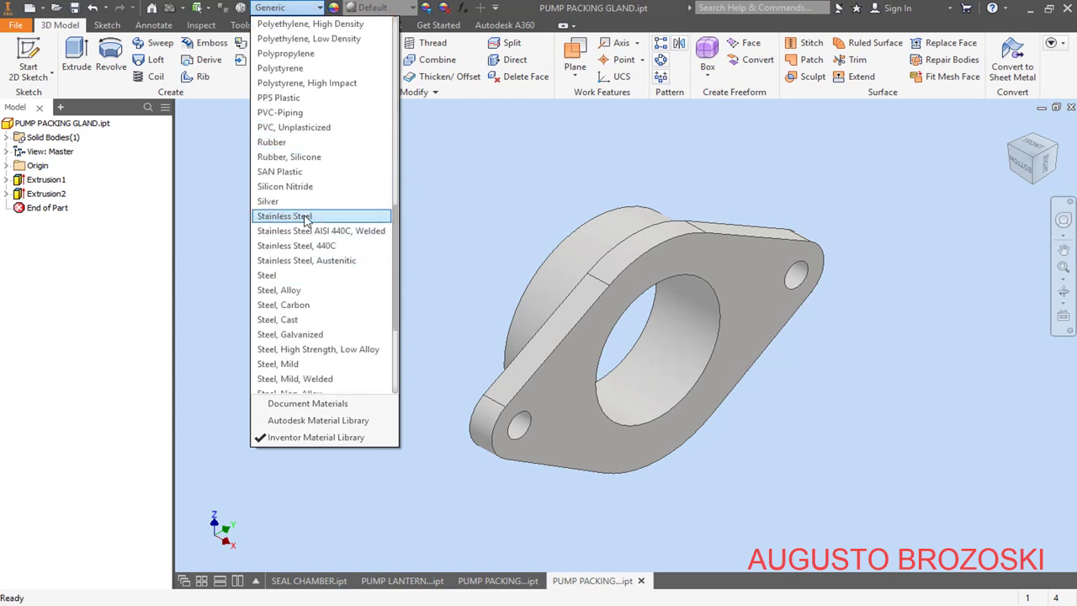
{"action": "left_click", "coordinate": [307, 217]}
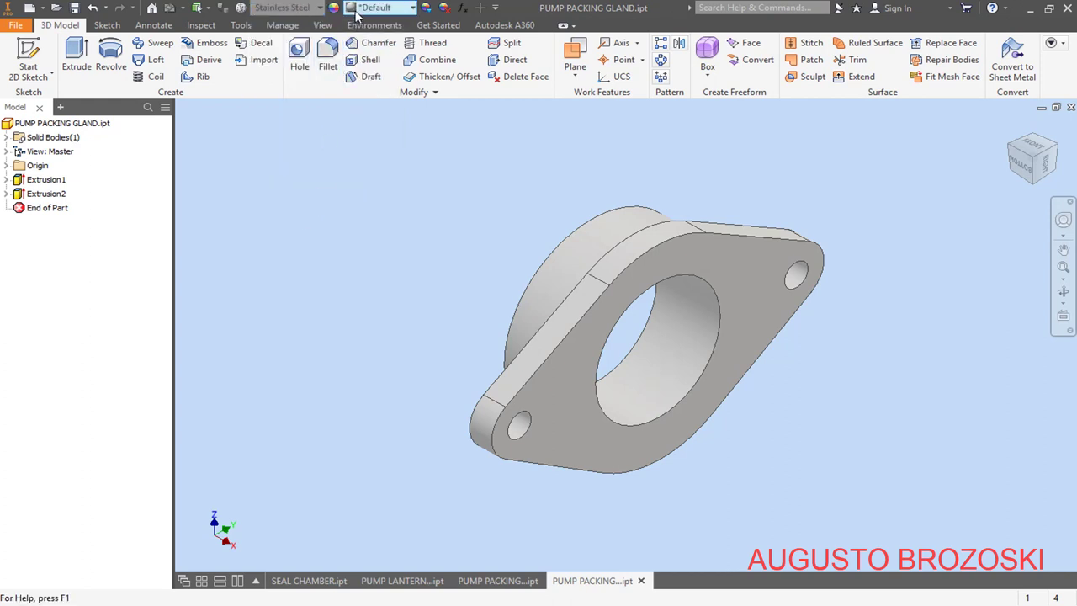
{"action": "left_click", "coordinate": [409, 9]}
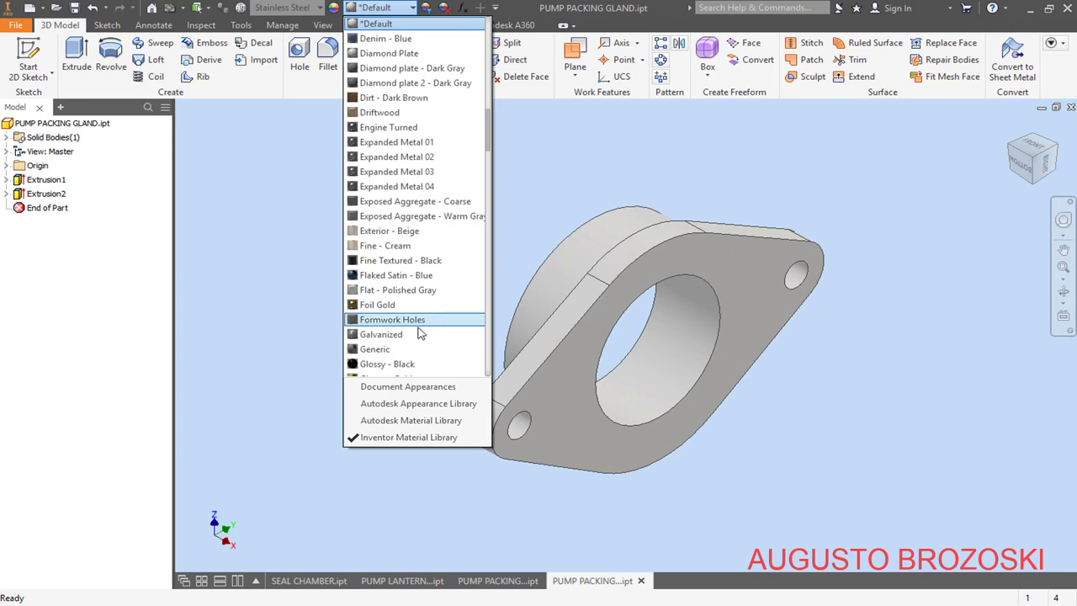
{"action": "left_click", "coordinate": [395, 275]}
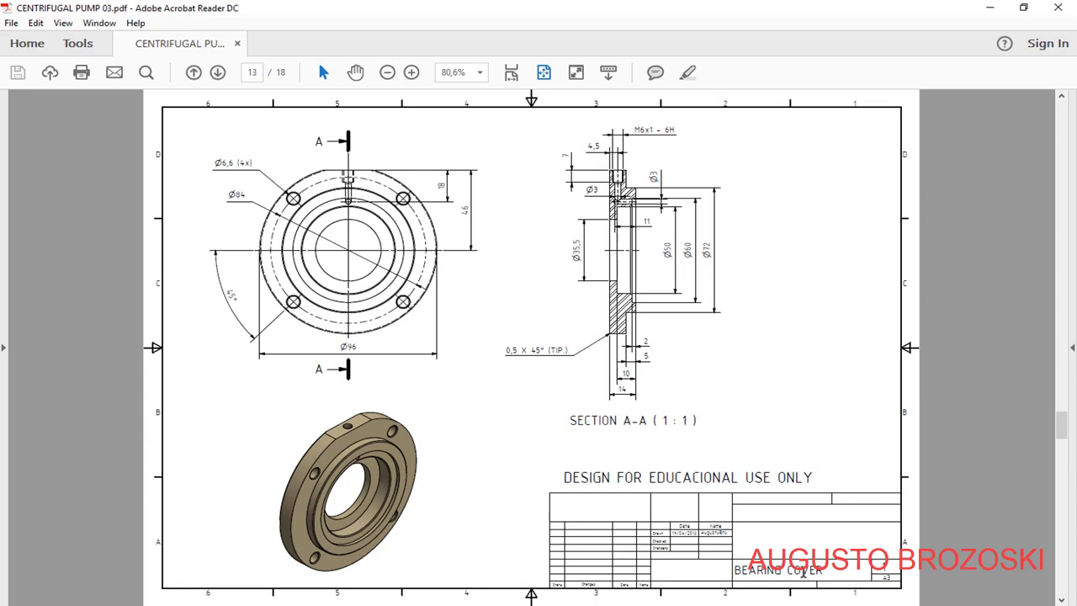
Step: Create a new part from the metric Standard (mm).ipt template for the bearing cover
{"action": "left_click", "coordinate": [982, 9]}
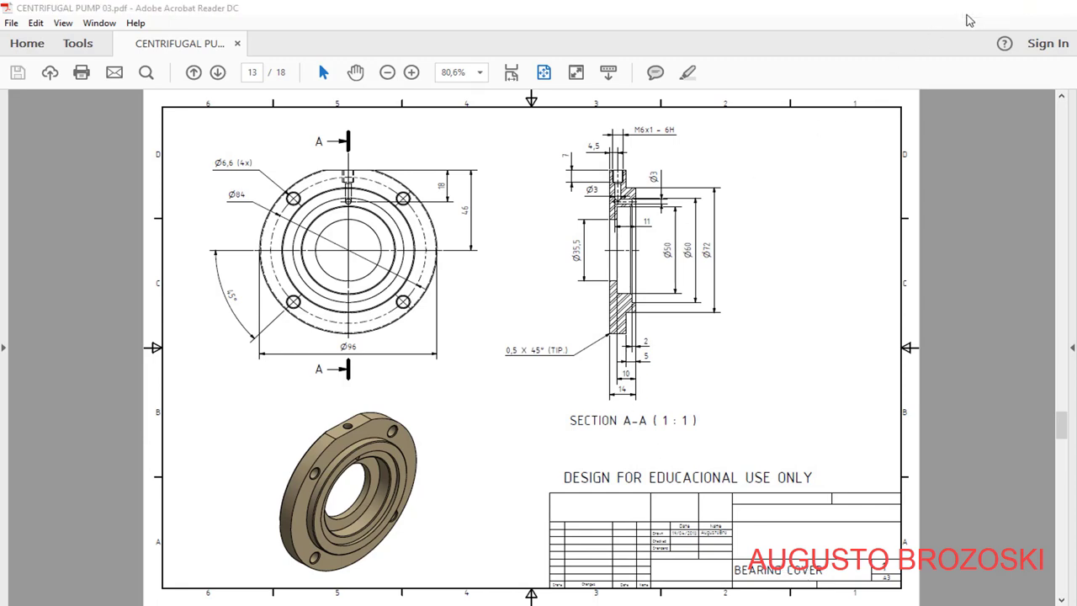
{"action": "left_click", "coordinate": [30, 7]}
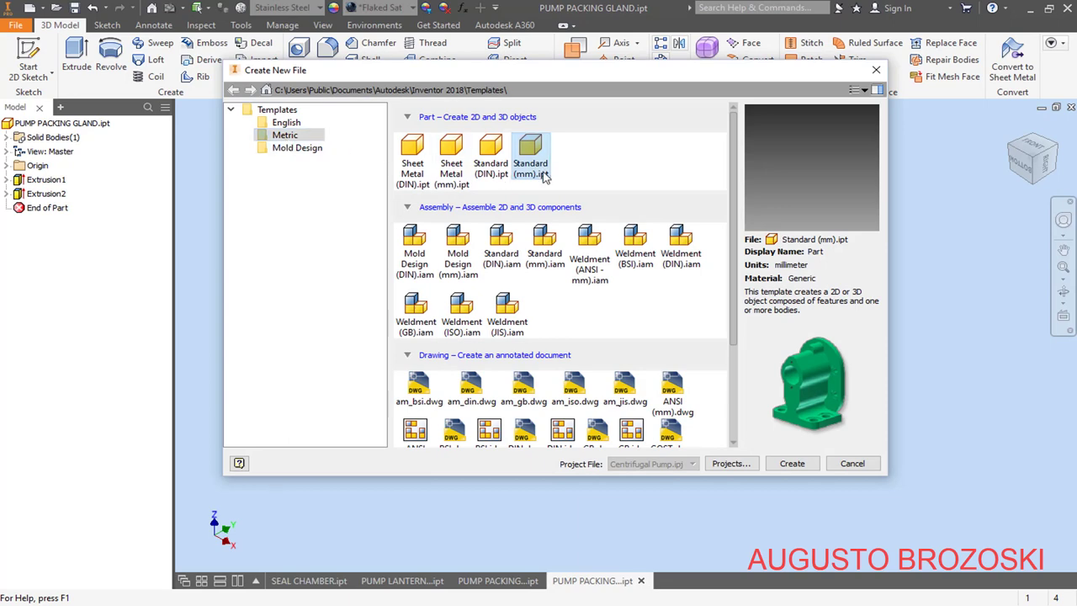
{"action": "left_click", "coordinate": [793, 465]}
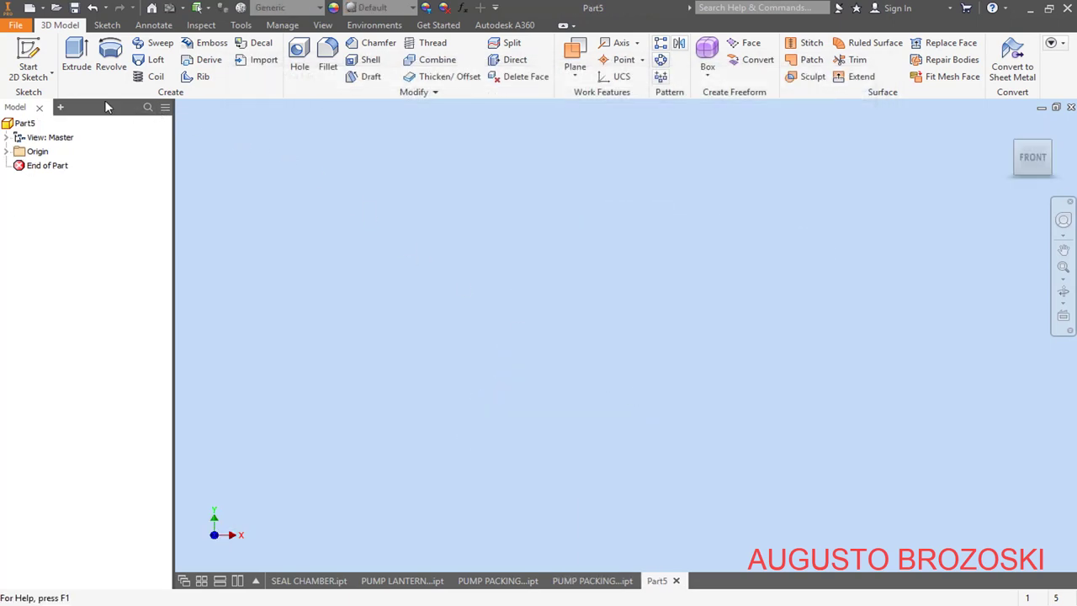
Step: Start a 2D sketch on the XZ plane and enlarge the bearing cover drawing to page width in Acrobat Reader
{"action": "left_click", "coordinate": [15, 52]}
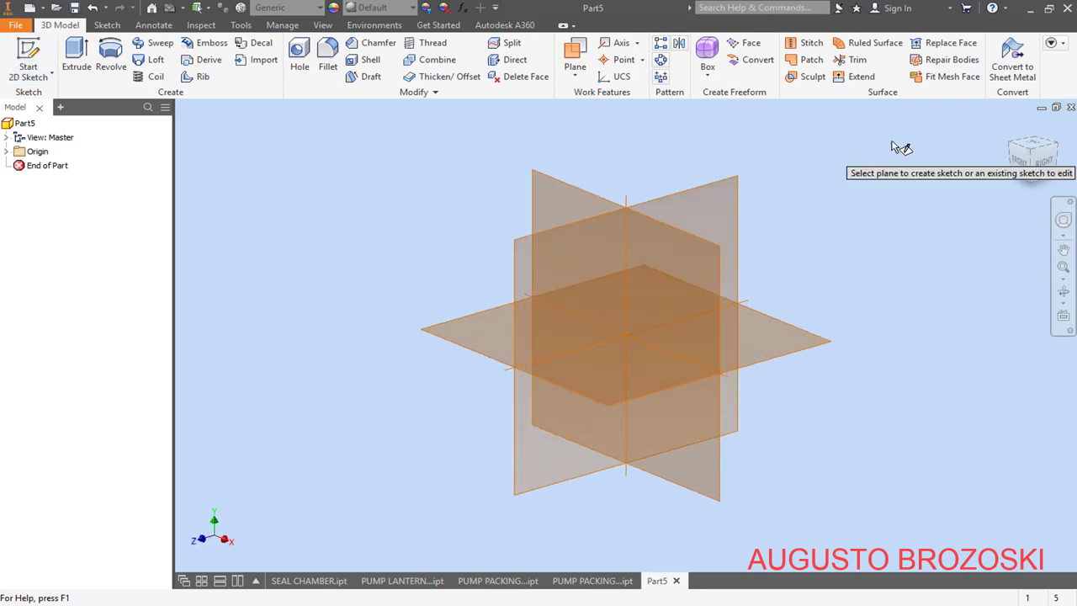
{"action": "left_click", "coordinate": [1012, 129]}
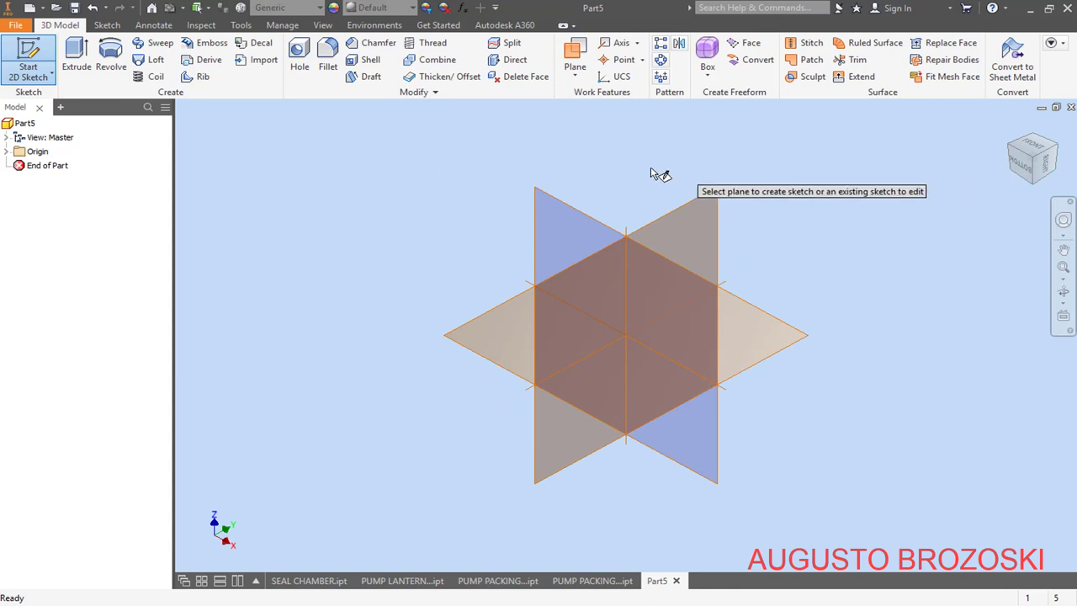
{"action": "left_click", "coordinate": [563, 209]}
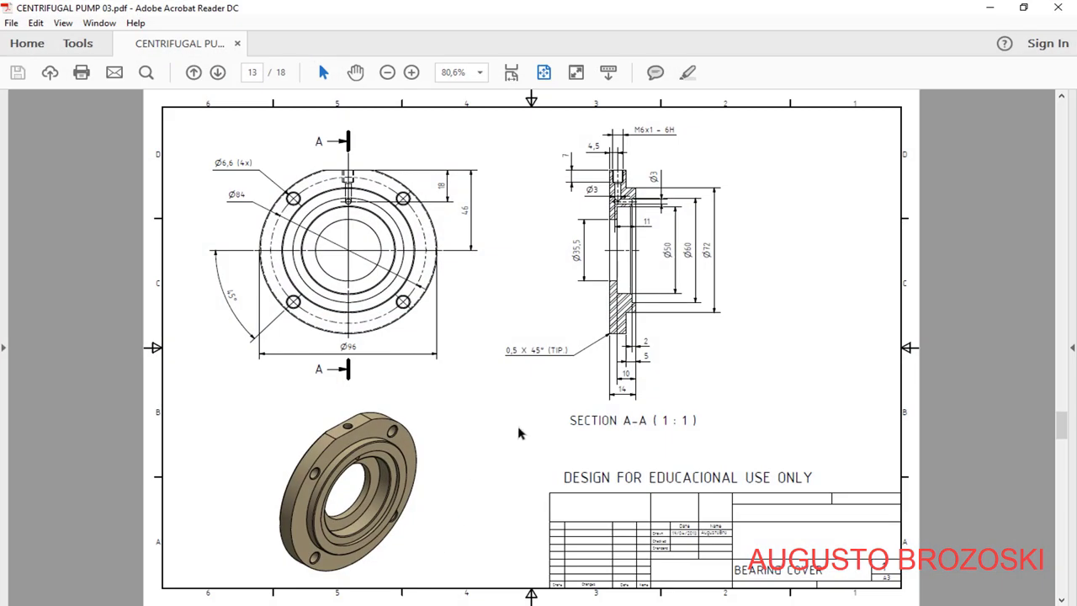
{"action": "left_click", "coordinate": [510, 72]}
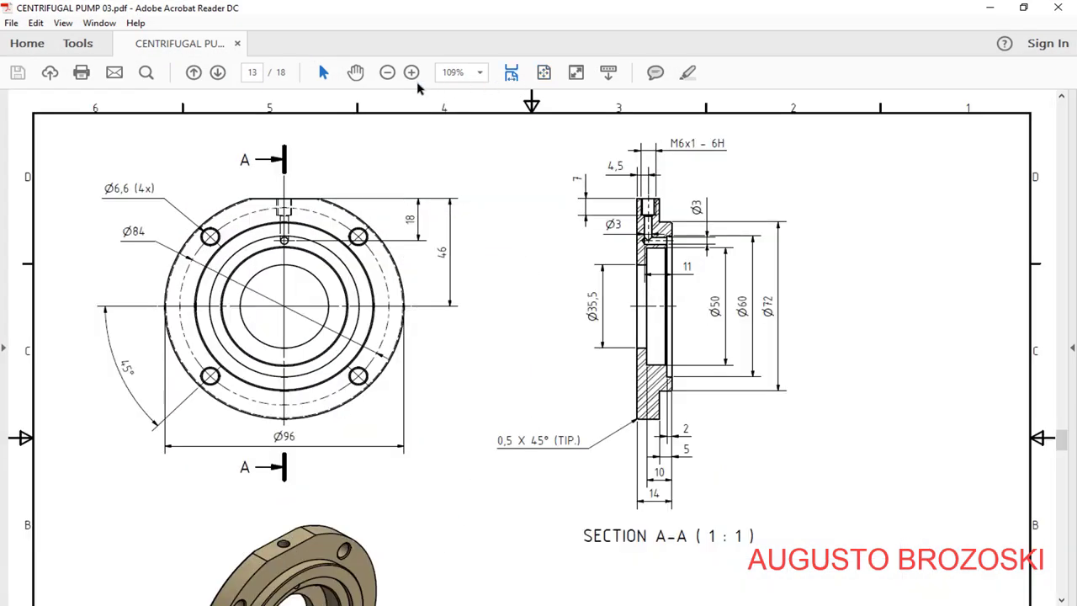
Step: Enlarge the bearing cover drawing to 150%, examine the section A-A dimensions and switch back to Inventor
{"action": "left_click", "coordinate": [411, 73]}
{"action": "left_click", "coordinate": [411, 72]}
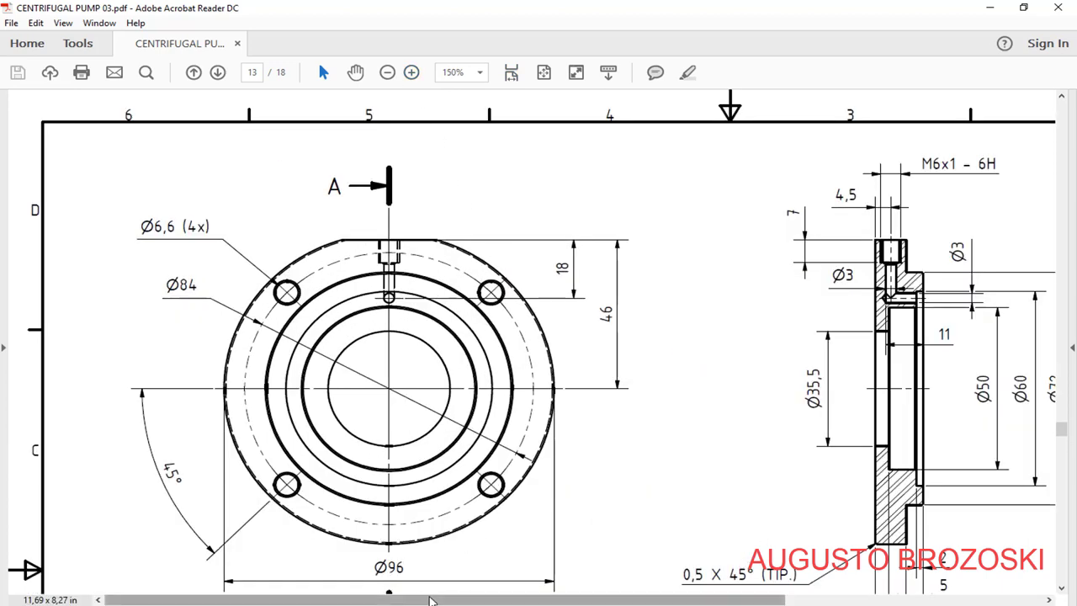
{"action": "left_click_drag", "start_coordinate": [437, 599], "coordinate": [619, 599]}
{"action": "scroll", "coordinate": [687, 477], "scroll_direction": "down", "scroll_amount": 1}
{"action": "scroll", "coordinate": [687, 477], "scroll_direction": "down", "scroll_amount": 2}
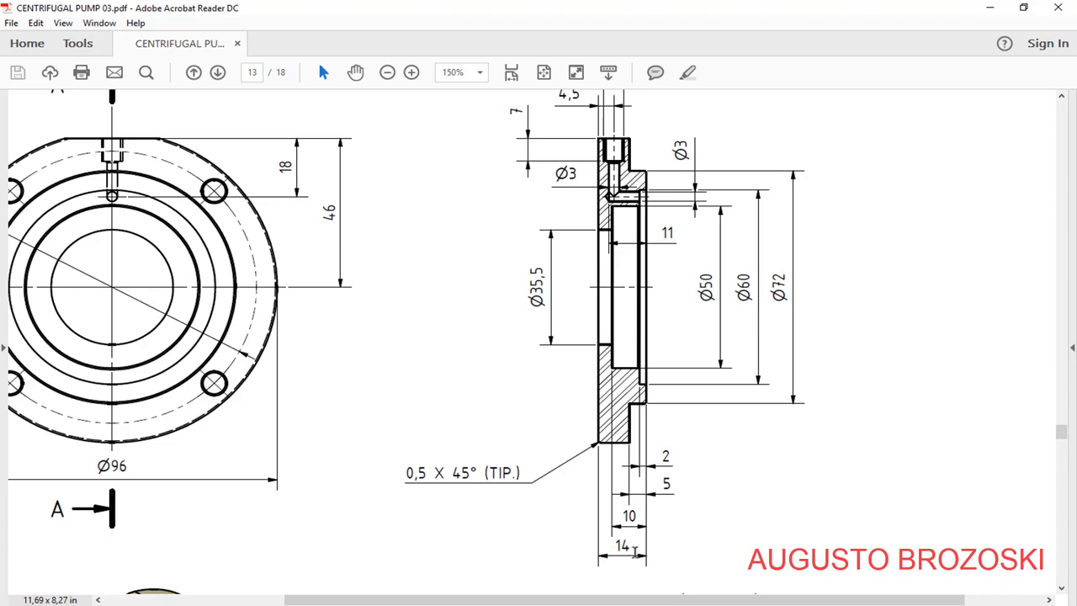
{"action": "left_click", "coordinate": [989, 8]}
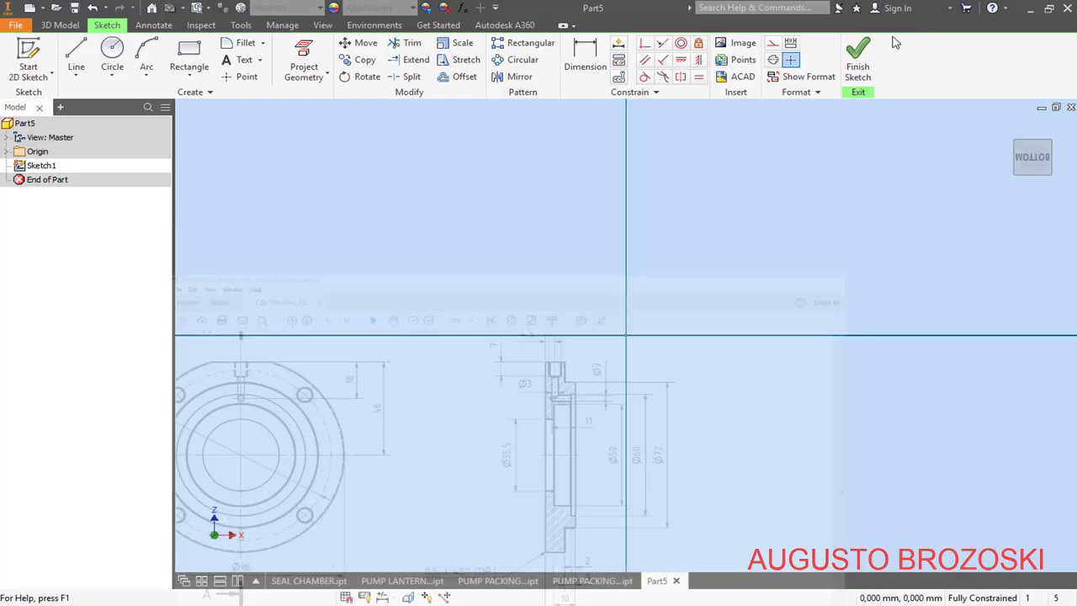
Step: Draw a 14 mm horizontal line from the origin along the X axis and convert it to a centerline
{"action": "left_click", "coordinate": [76, 59]}
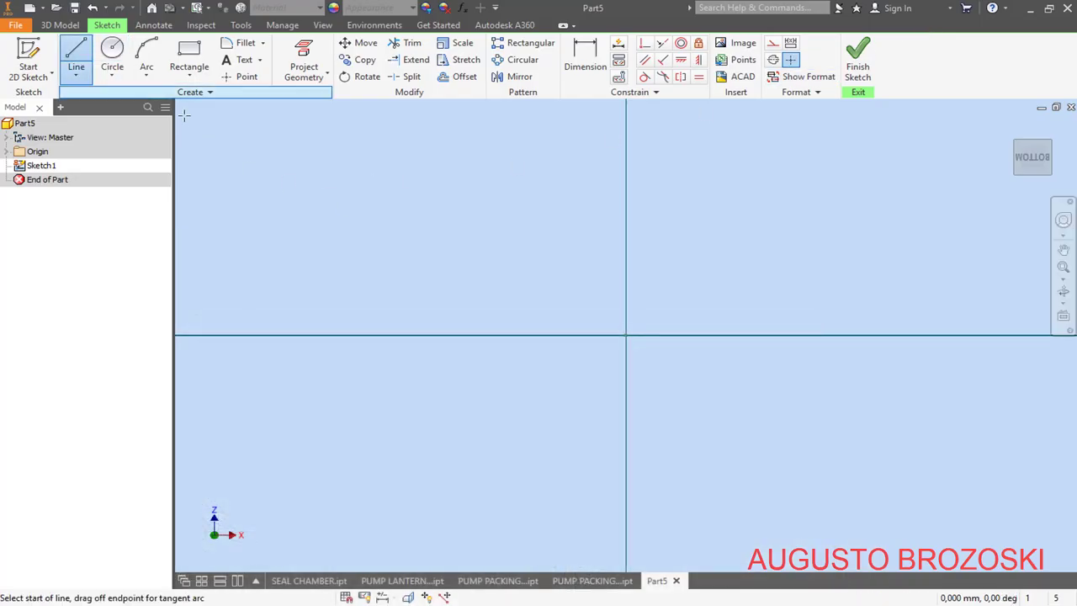
{"action": "left_click", "coordinate": [626, 335]}
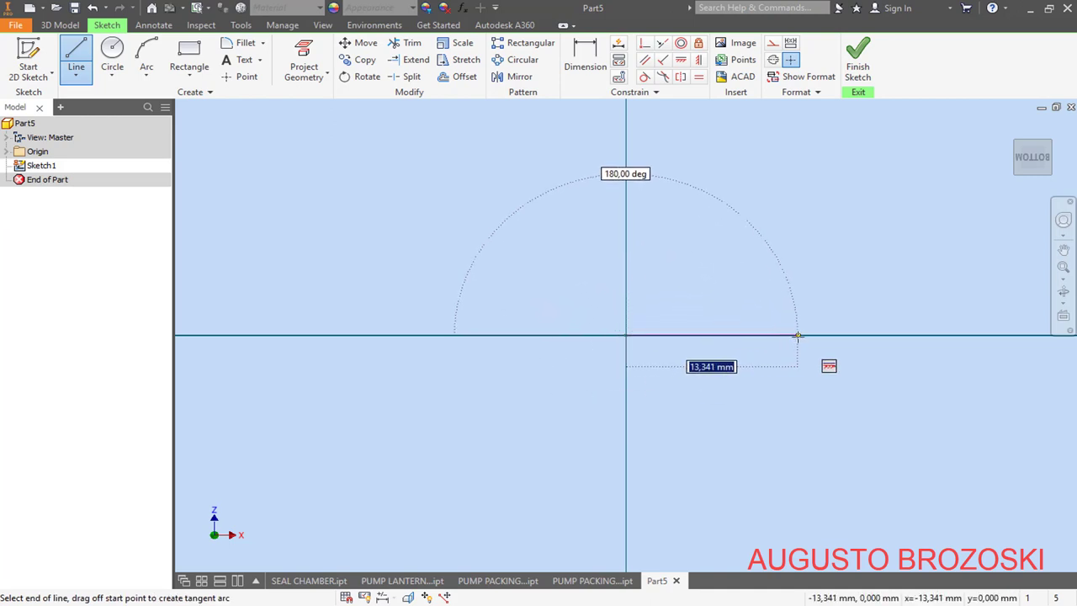
{"action": "type", "text": "1"}
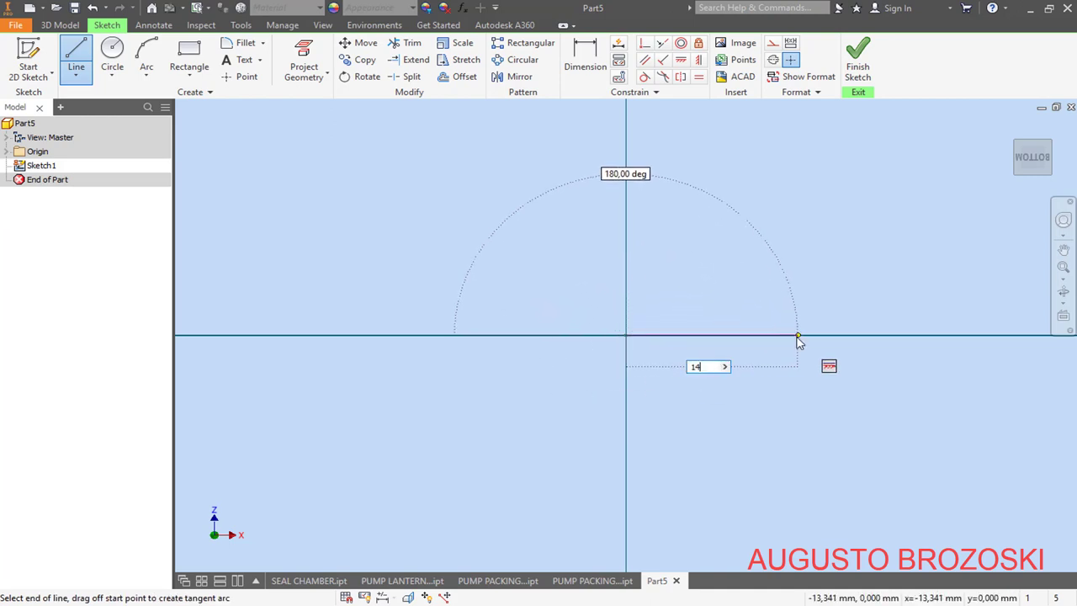
{"action": "type", "text": "4"}
{"action": "key", "text": "Return"}
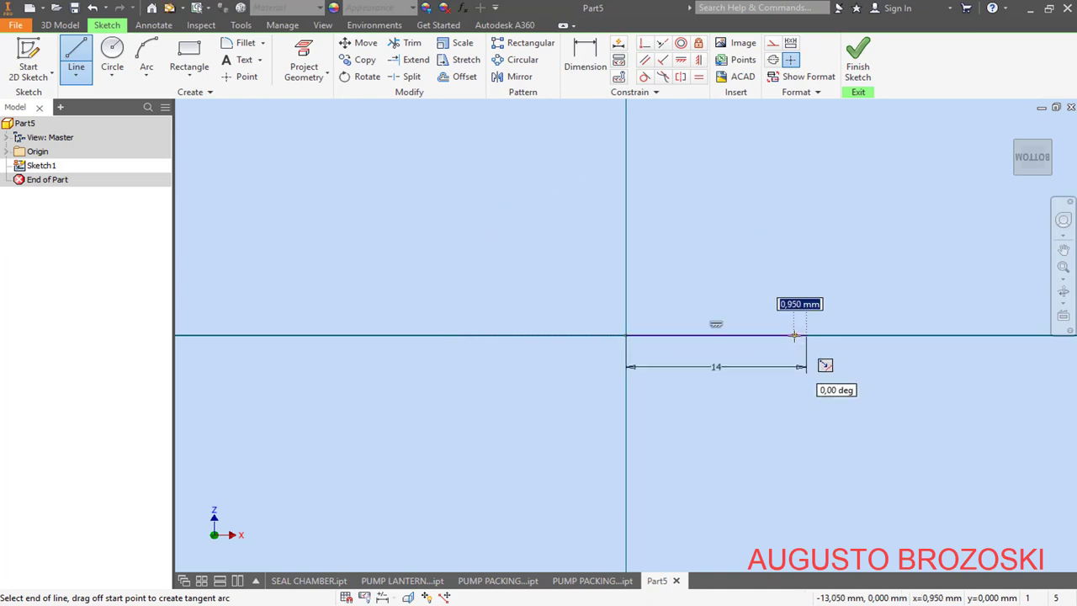
{"action": "key", "text": "Escape"}
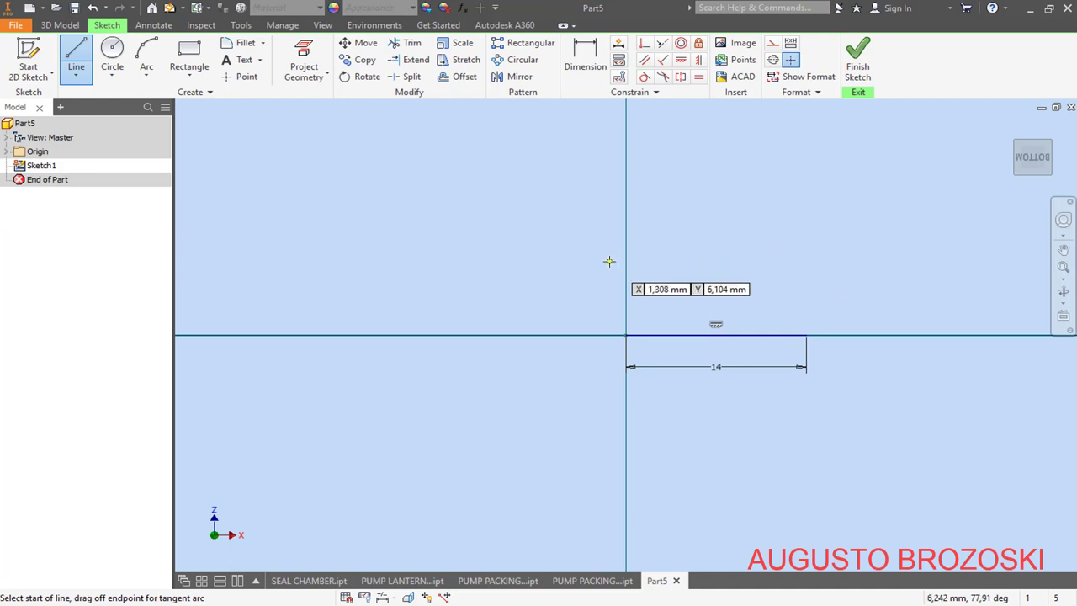
{"action": "key", "text": "Escape"}
{"action": "left_click", "coordinate": [690, 340]}
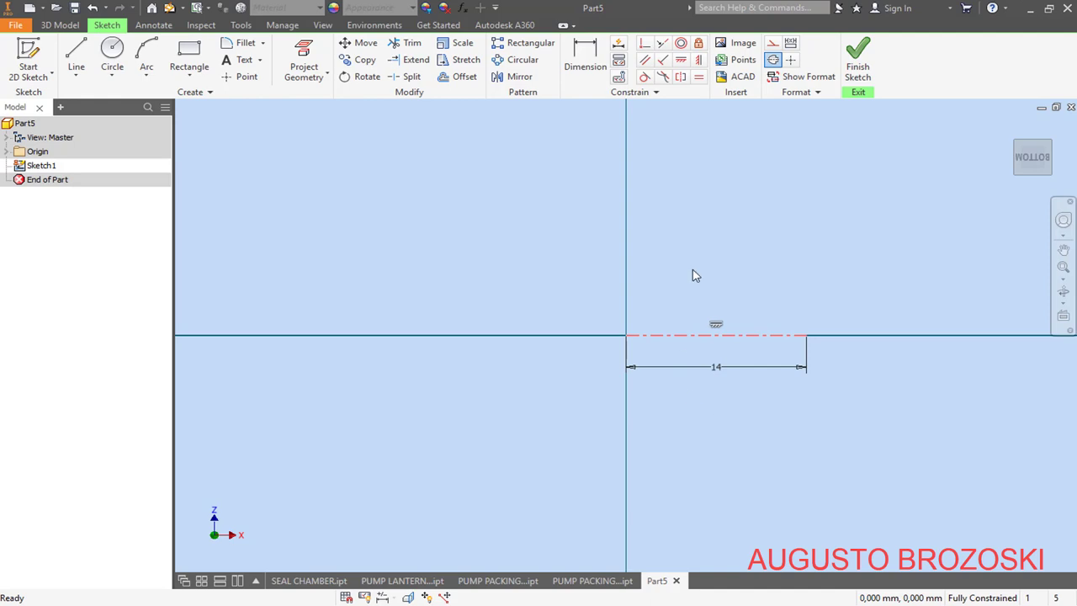
{"action": "key", "text": "Escape"}
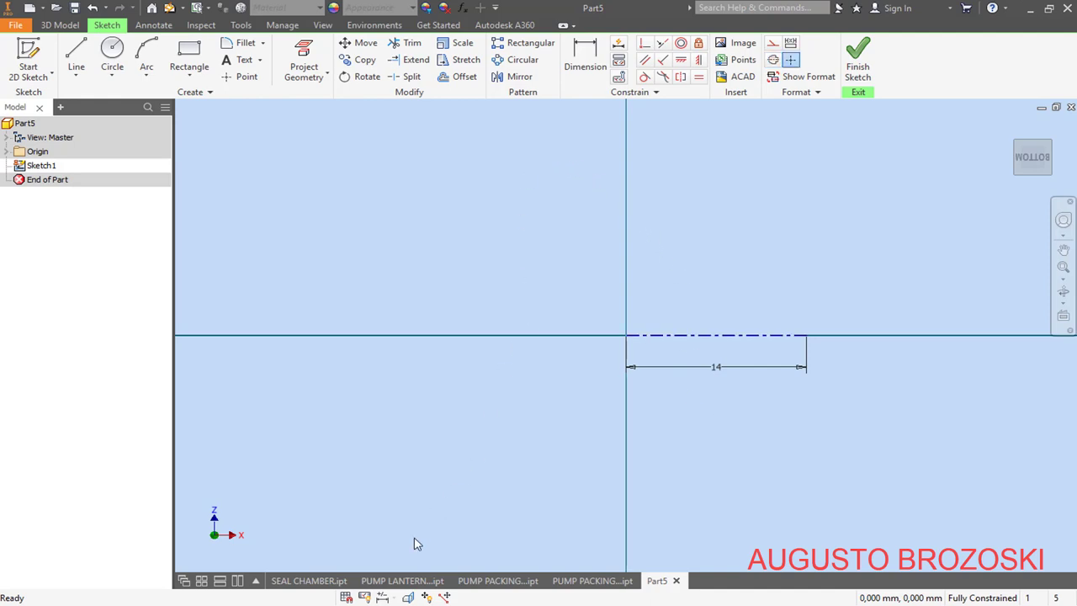
Step: Check section A-A, then sketch the stepped bore profile below the centerline: treads about 4.2, 4.5 and 5.3 mm, two 2.4 mm risers, ending under the centerline's end
{"action": "key", "text": "alt+Tab"}
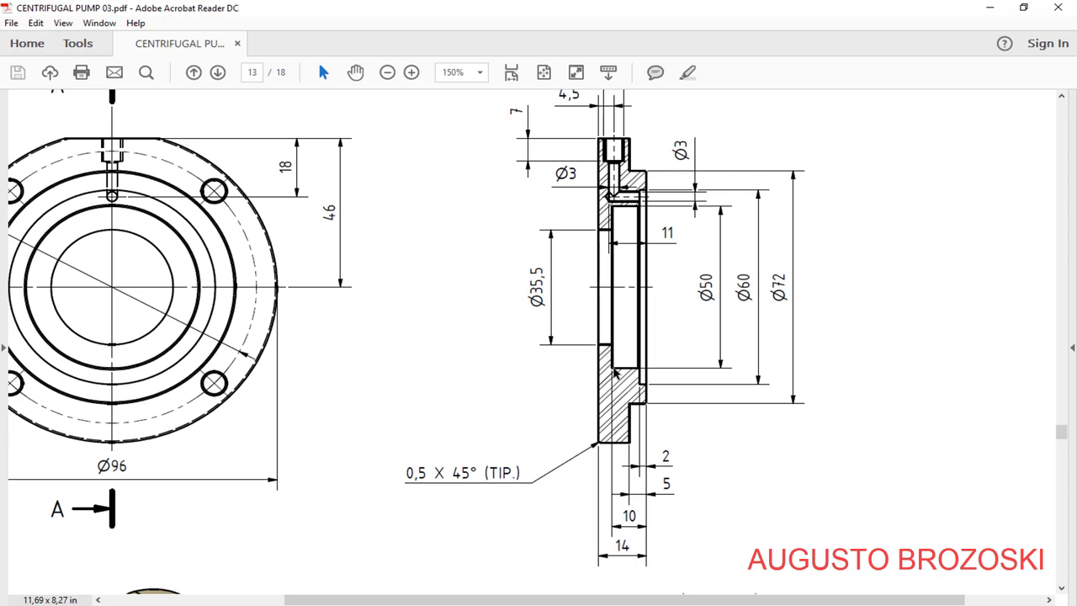
{"action": "left_click", "coordinate": [988, 18]}
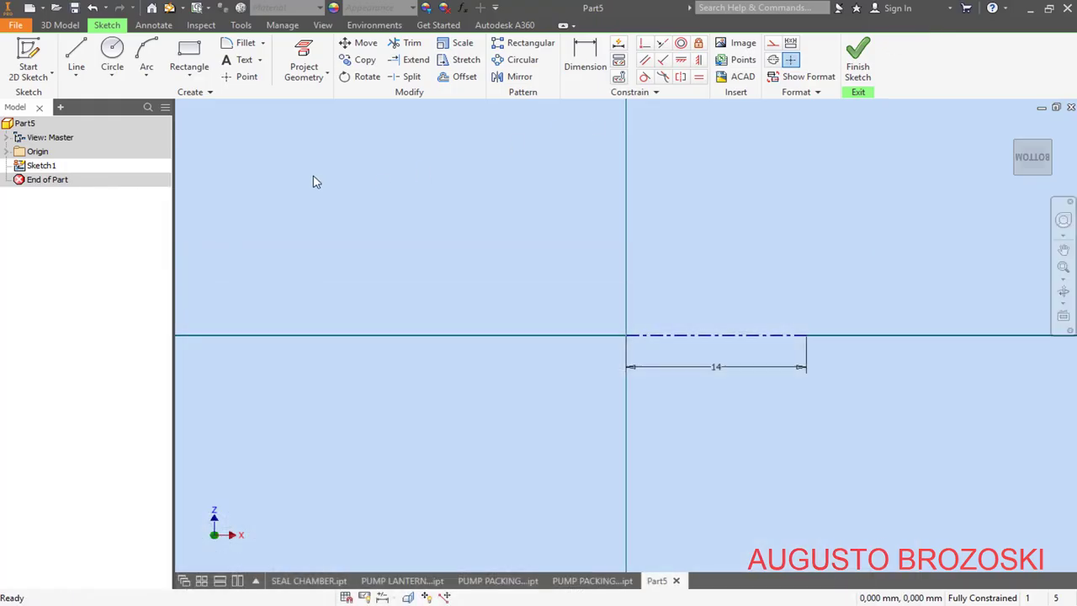
{"action": "left_click", "coordinate": [77, 55]}
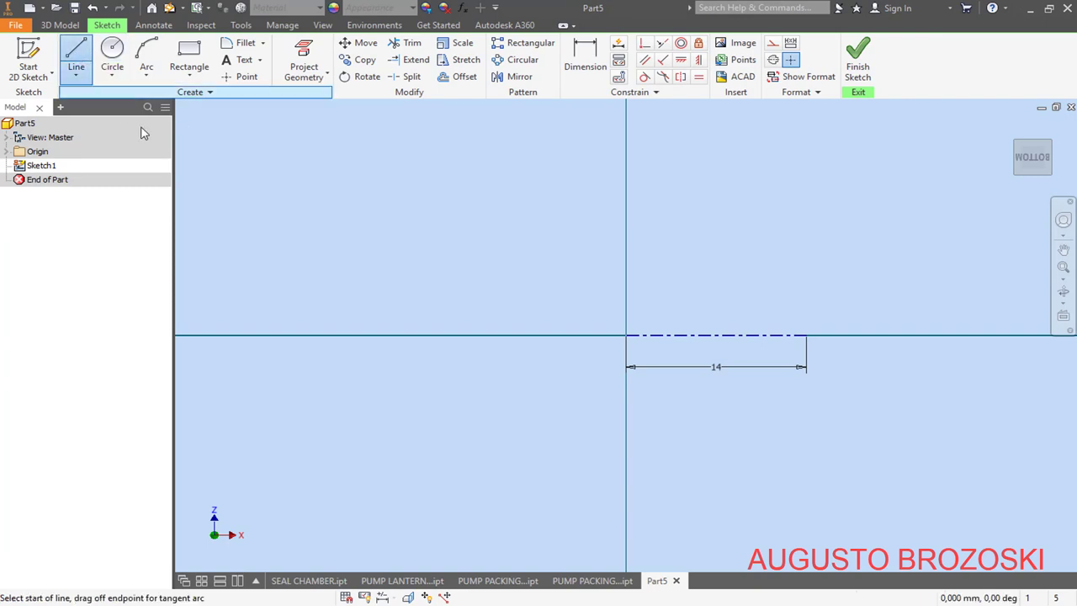
{"action": "left_click", "coordinate": [625, 441]}
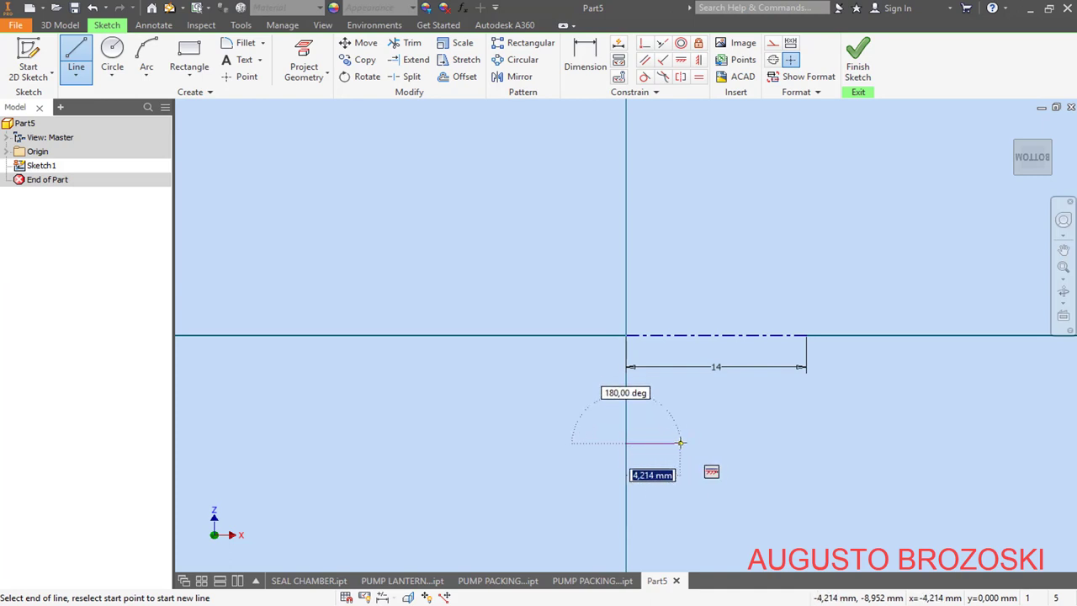
{"action": "left_click", "coordinate": [680, 442]}
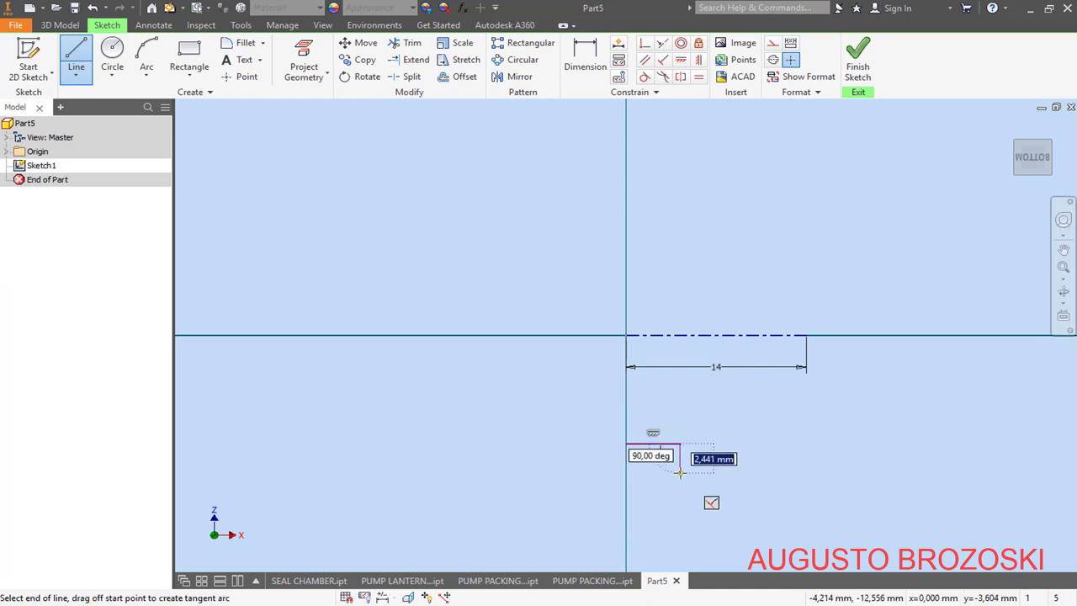
{"action": "left_click", "coordinate": [680, 472]}
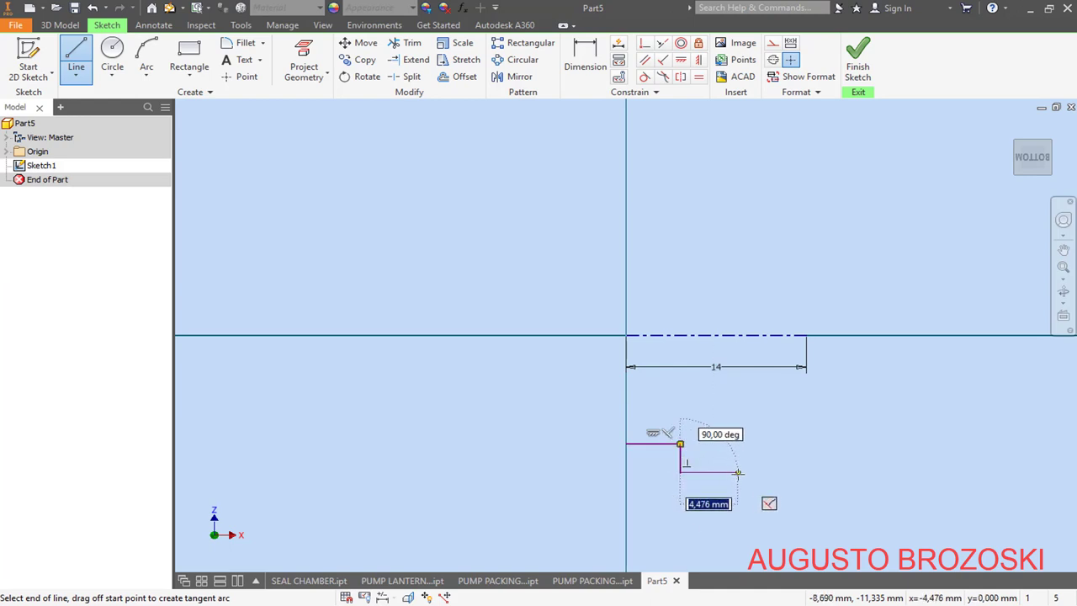
{"action": "left_click", "coordinate": [738, 472]}
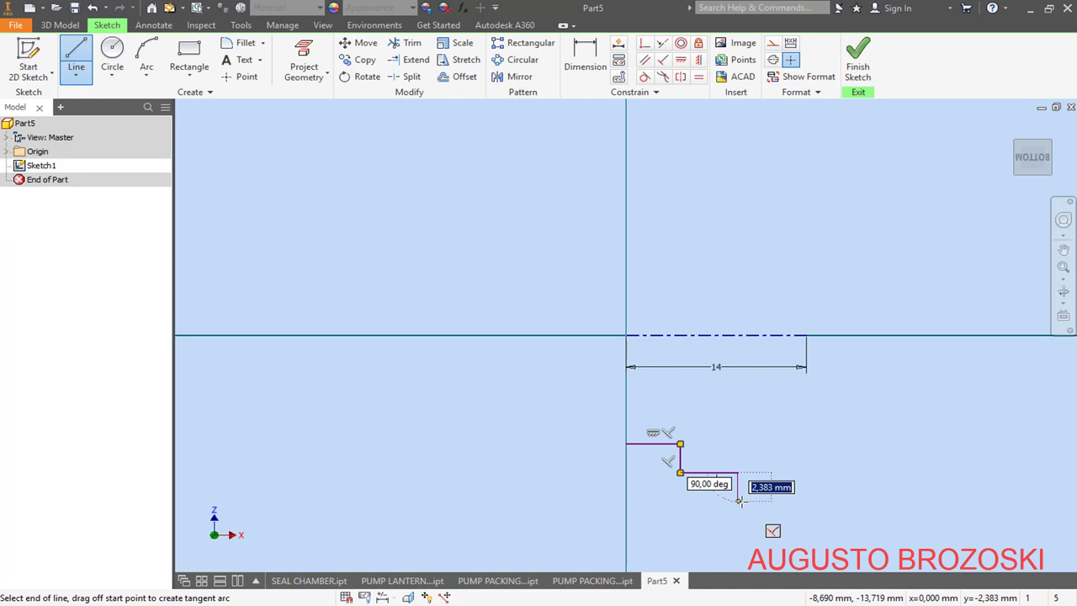
{"action": "left_click", "coordinate": [738, 500]}
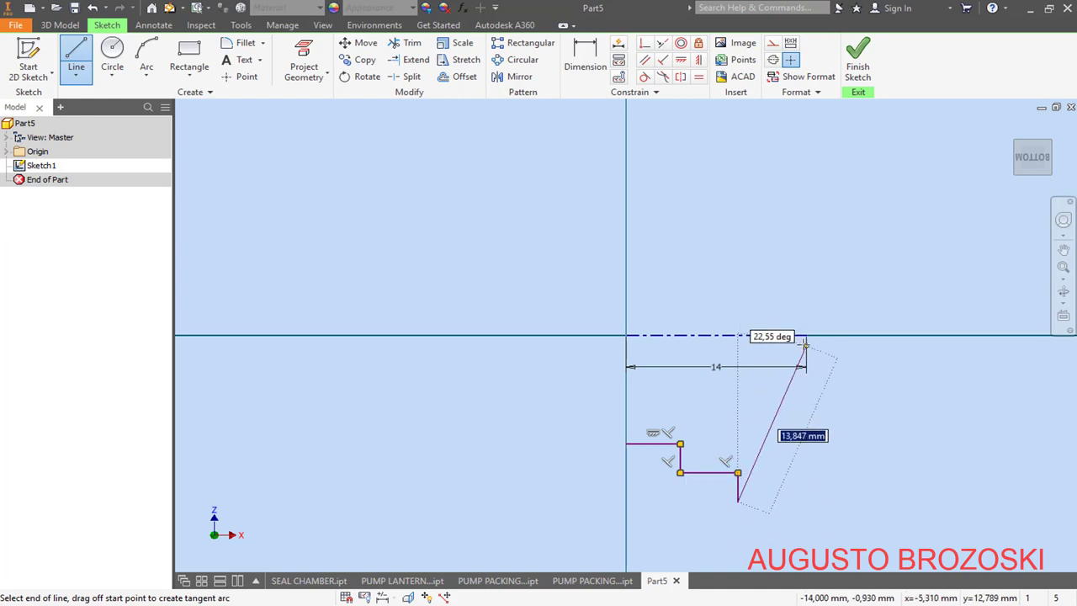
{"action": "left_click", "coordinate": [806, 500]}
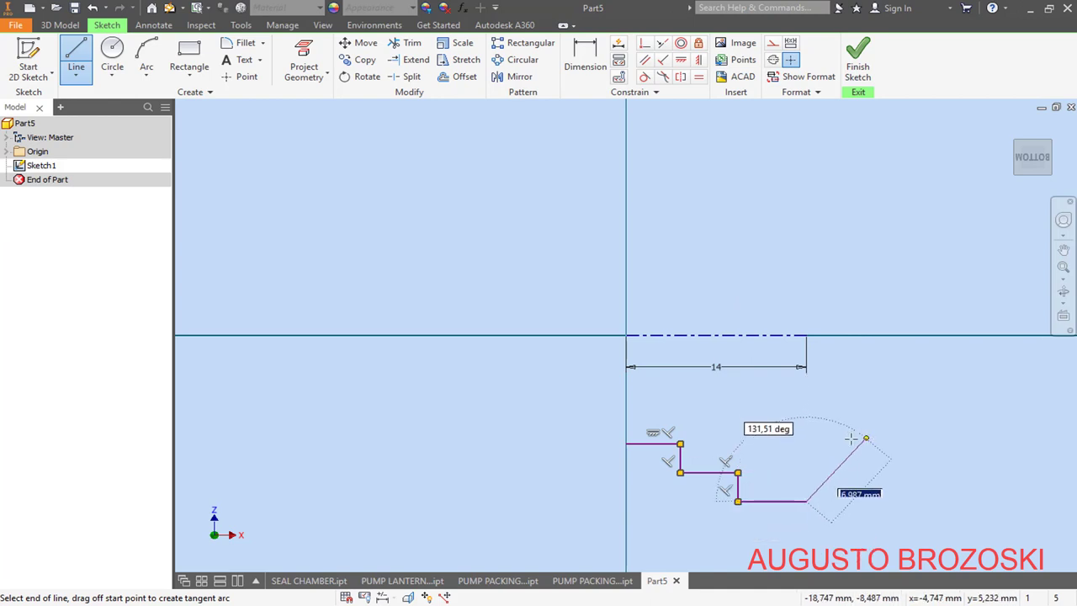
{"action": "key", "text": "Escape"}
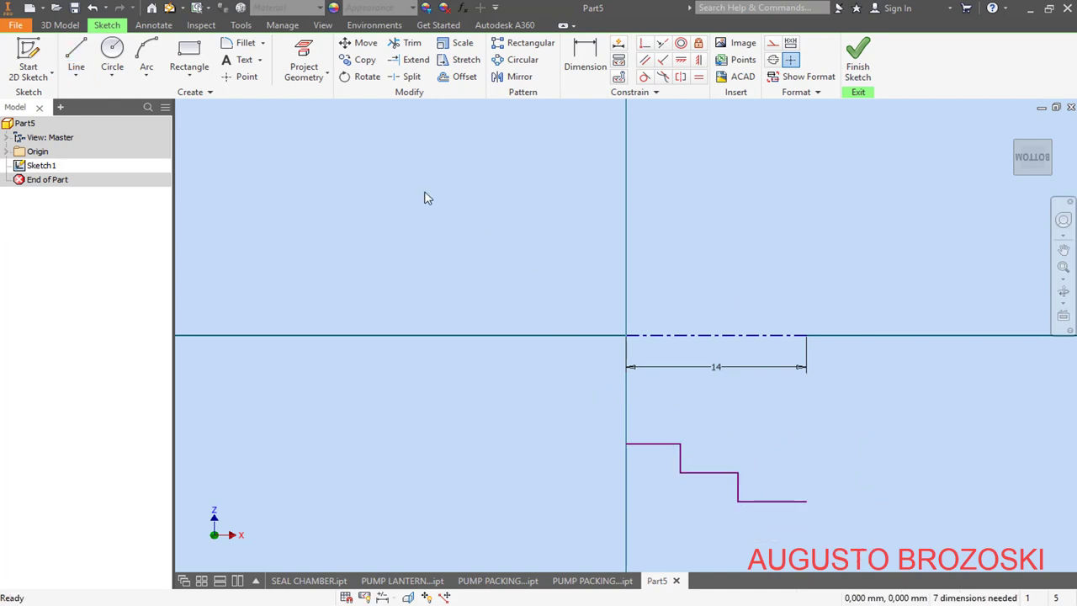
Step: Dimension the first horizontal profile line about the centerline as a 35,5 mm diameter, taken from the drawing
{"action": "left_click", "coordinate": [584, 58]}
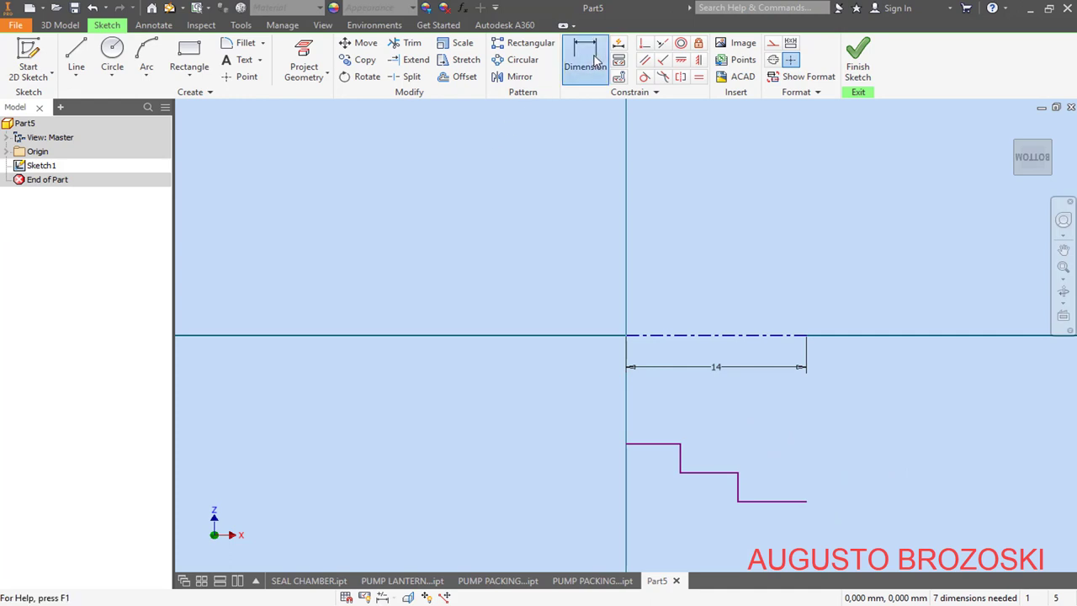
{"action": "left_click", "coordinate": [648, 345]}
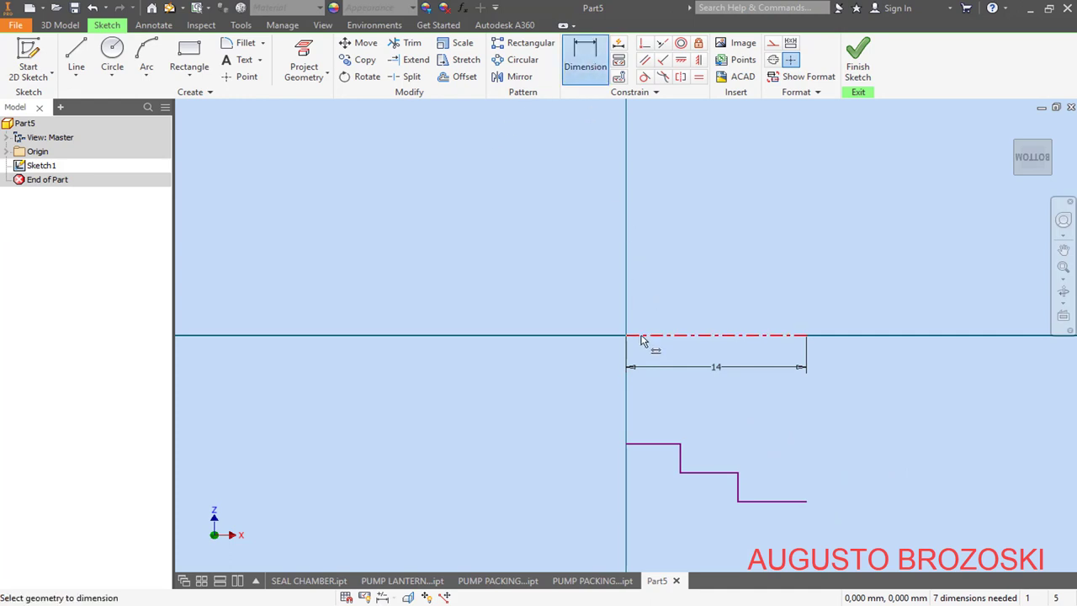
{"action": "left_click", "coordinate": [639, 448]}
{"action": "left_click", "coordinate": [568, 362]}
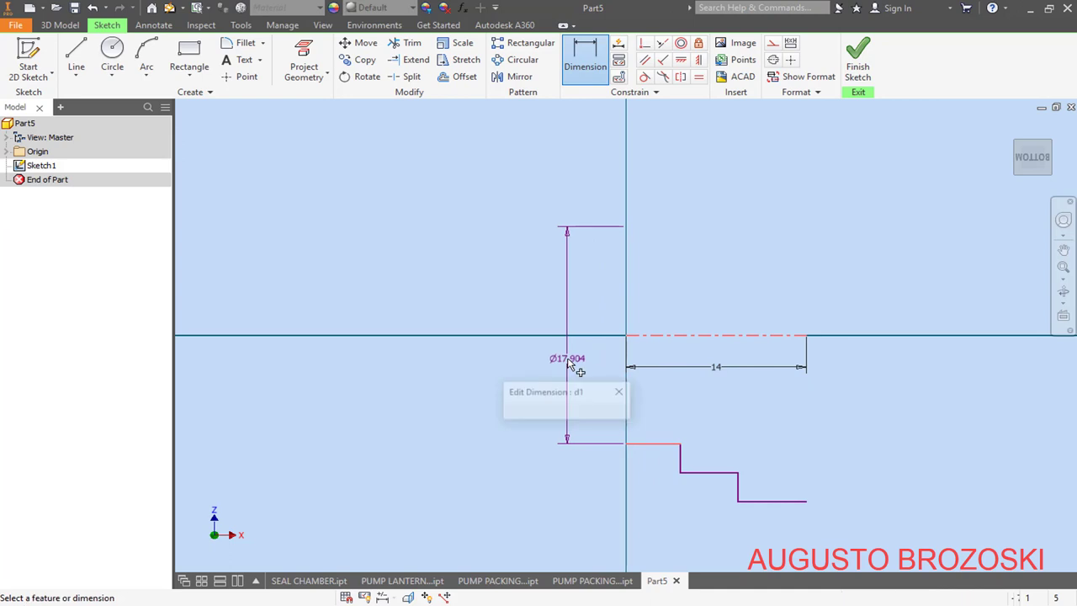
{"action": "key", "text": "alt+Tab"}
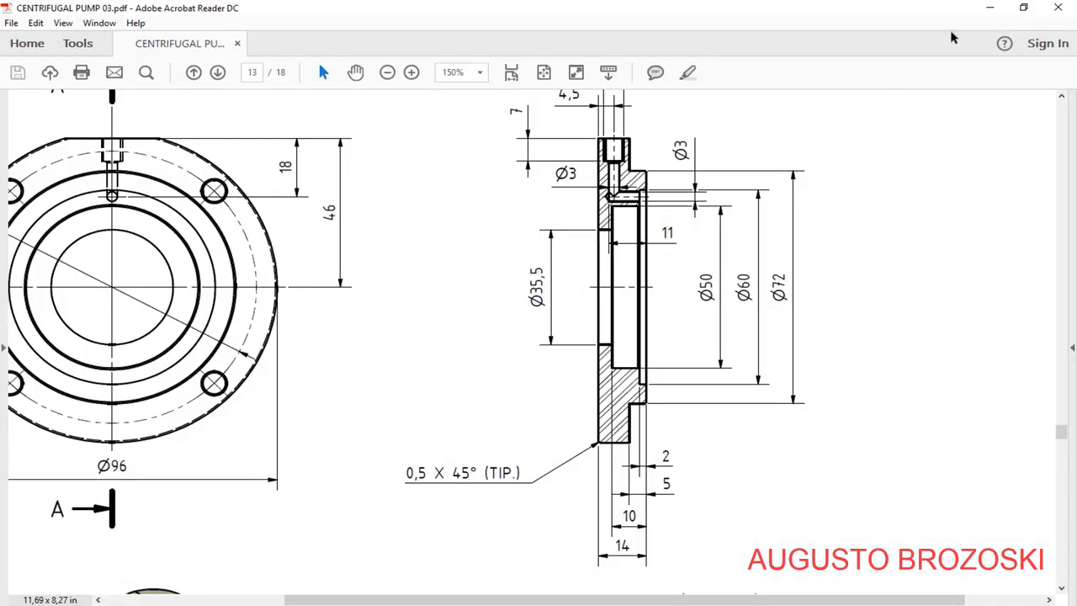
{"action": "key", "text": "alt+Tab"}
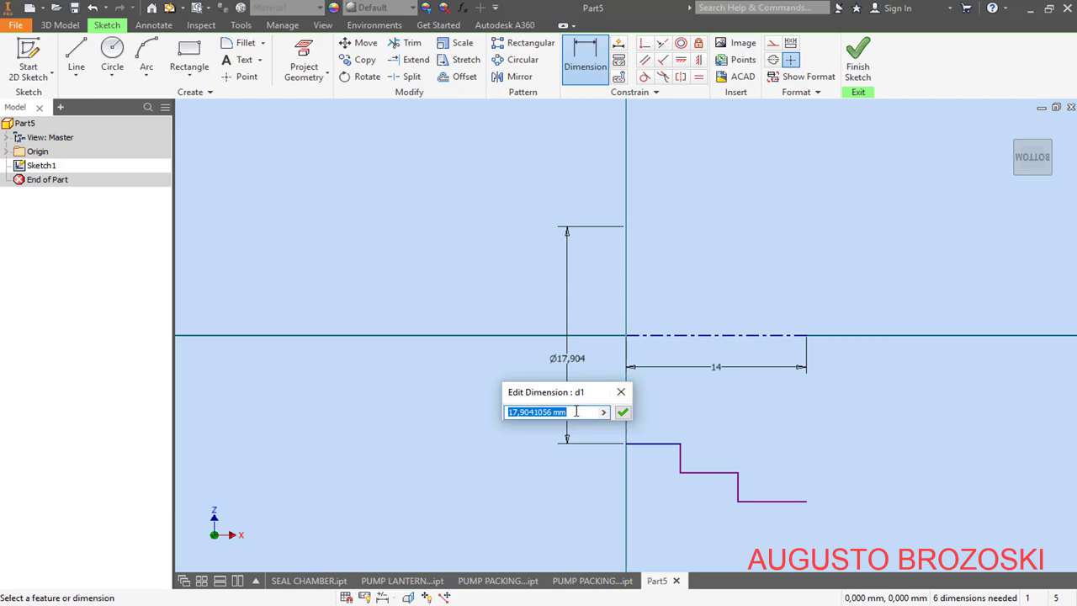
{"action": "type", "text": "35,5"}
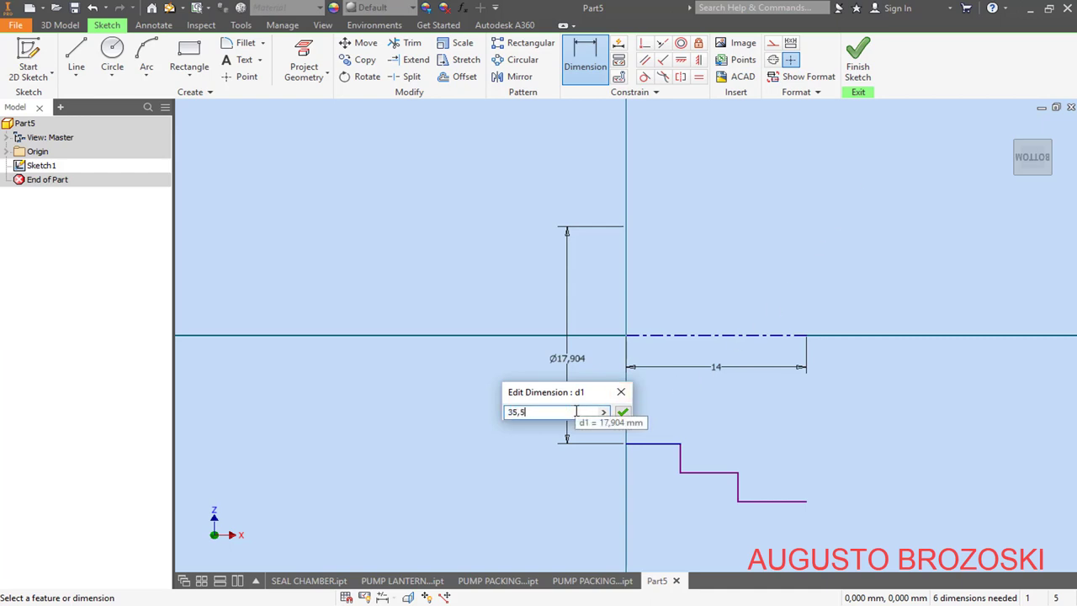
{"action": "key", "text": "Return"}
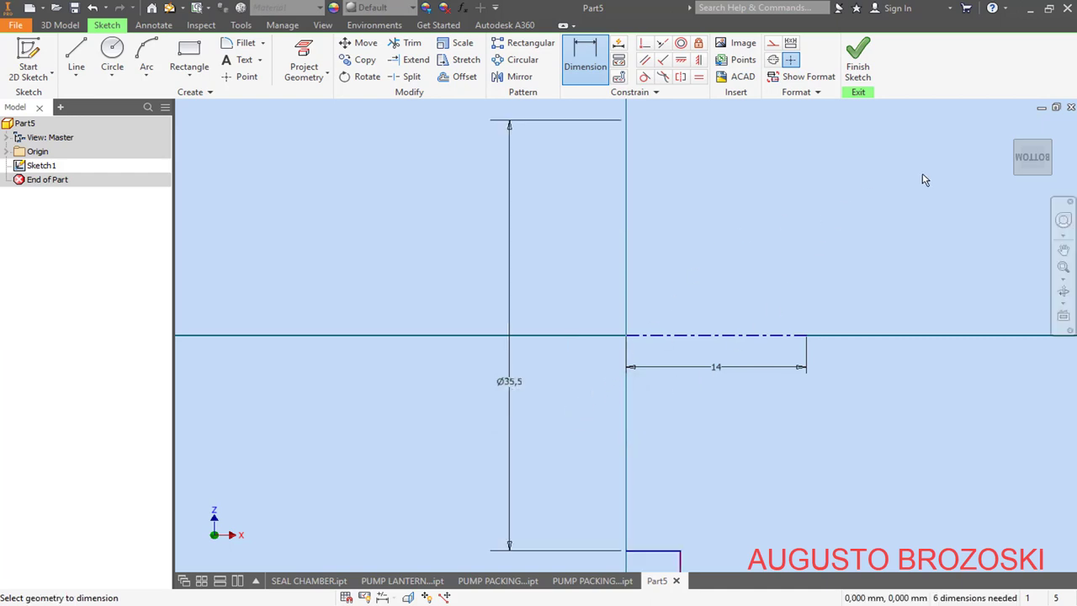
Step: Dimension the middle horizontal profile line about the centerline as a 50 mm diameter, taken from the drawing
{"action": "left_click", "coordinate": [1040, 160]}
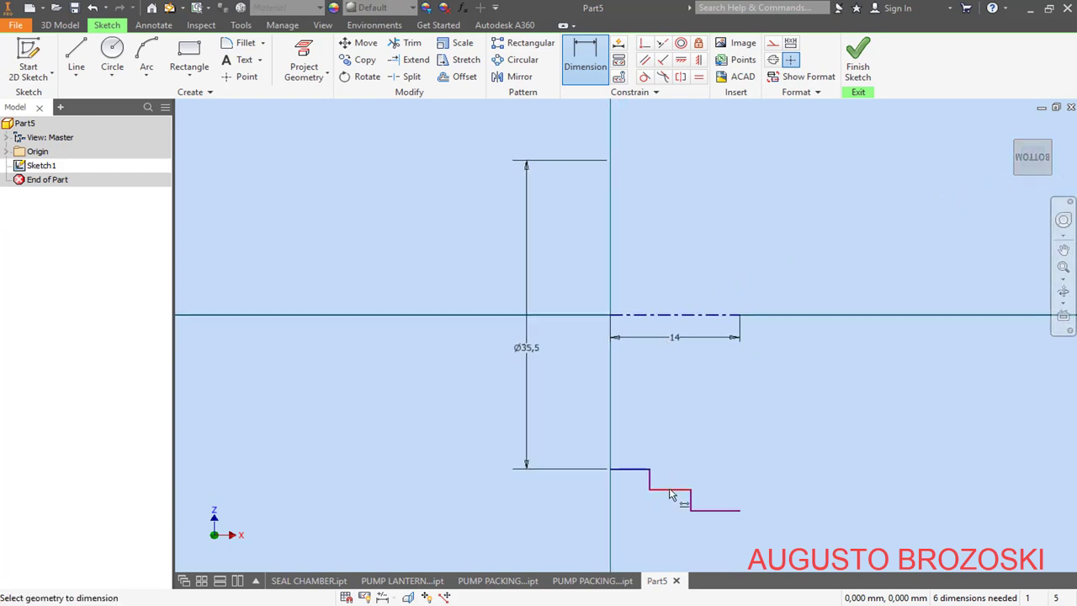
{"action": "left_click", "coordinate": [671, 490]}
{"action": "left_click", "coordinate": [661, 316]}
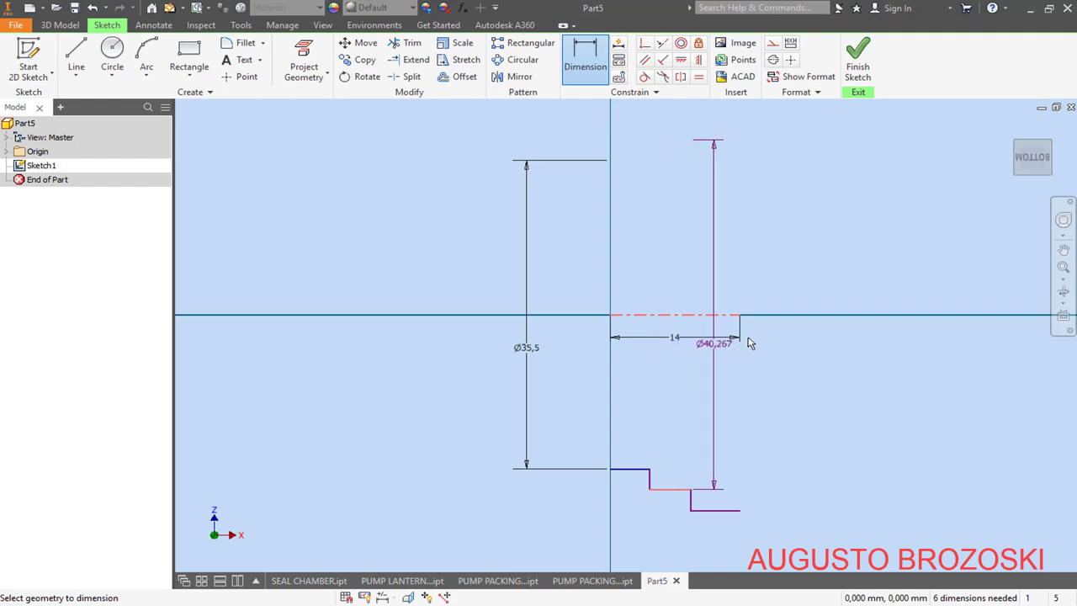
{"action": "left_click", "coordinate": [791, 329]}
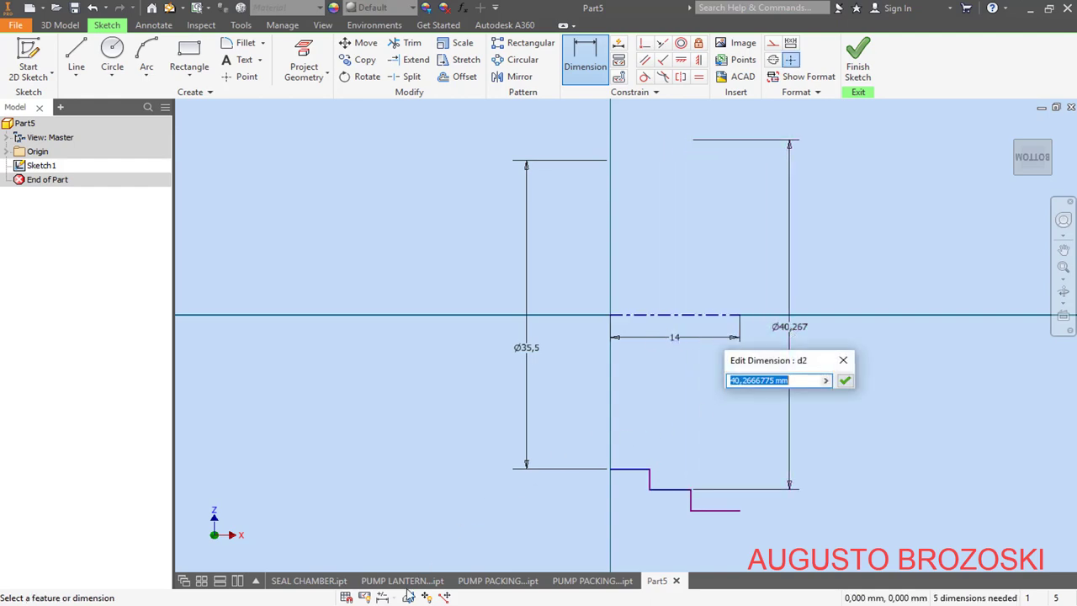
{"action": "key", "text": "alt+Tab"}
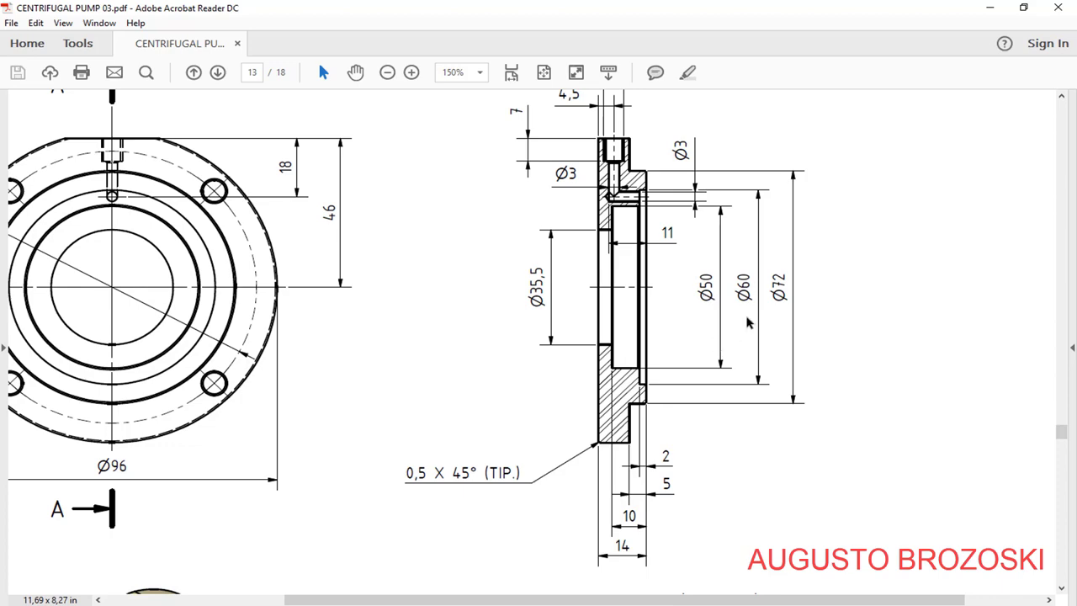
{"action": "left_click", "coordinate": [990, 8]}
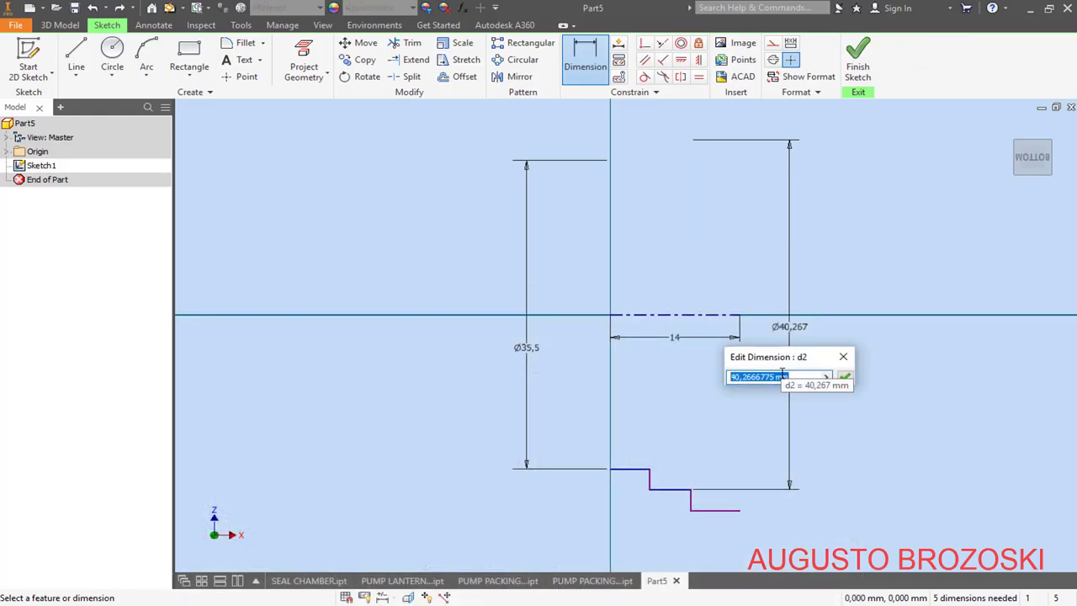
{"action": "type", "text": "50"}
{"action": "key", "text": "Return"}
Step: Dimension the last horizontal line of the stepped bore profile about the centerline as a 60 mm diameter
{"action": "scroll", "coordinate": [690, 403], "scroll_direction": "down", "scroll_amount": 2}
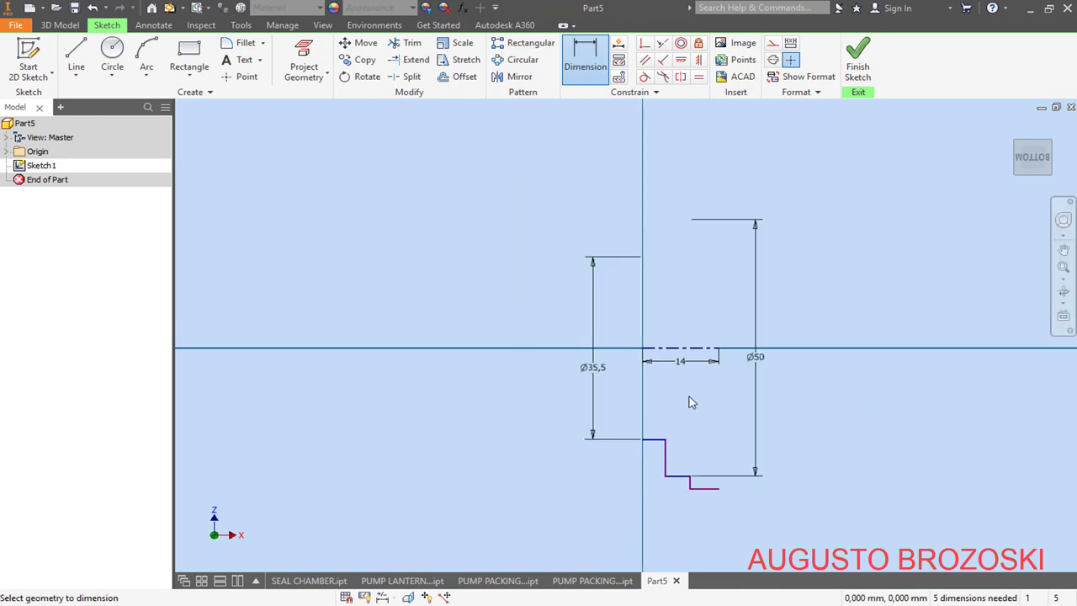
{"action": "left_click", "coordinate": [717, 490]}
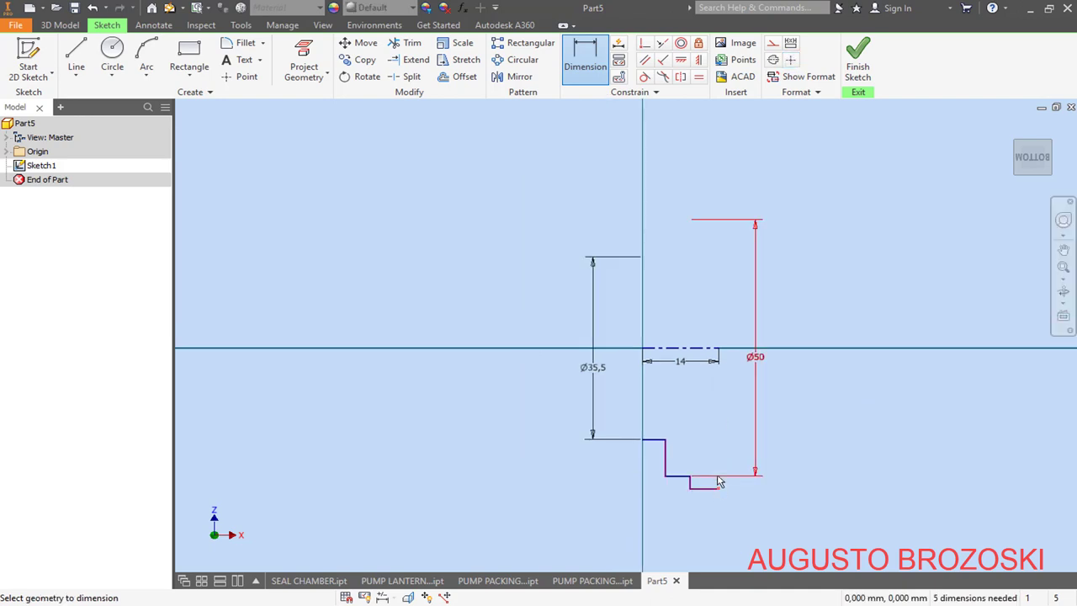
{"action": "left_click", "coordinate": [714, 348]}
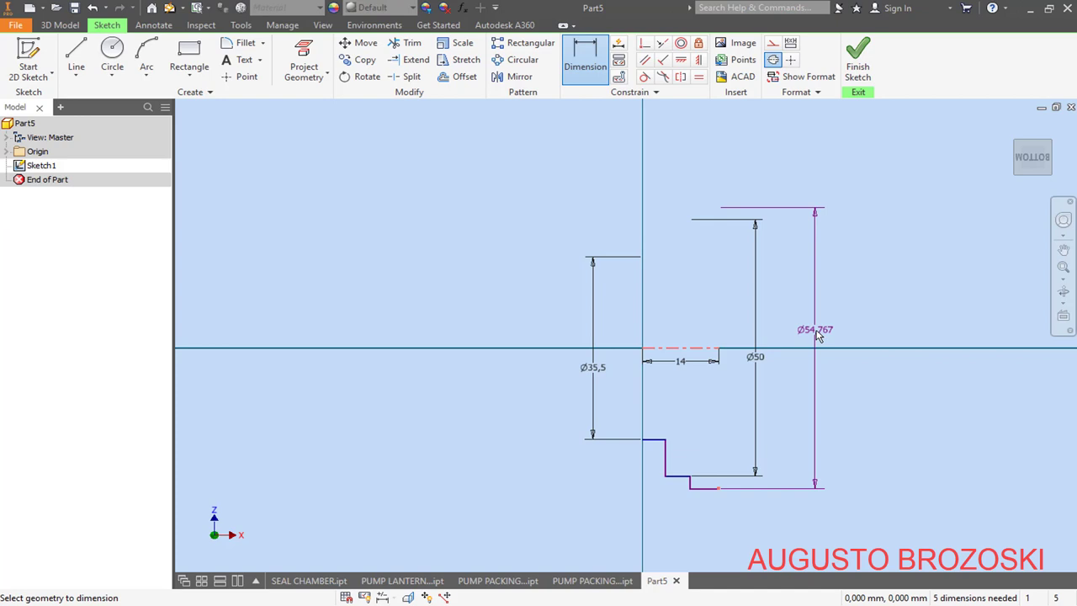
{"action": "left_click", "coordinate": [812, 335]}
{"action": "type", "text": "60"}
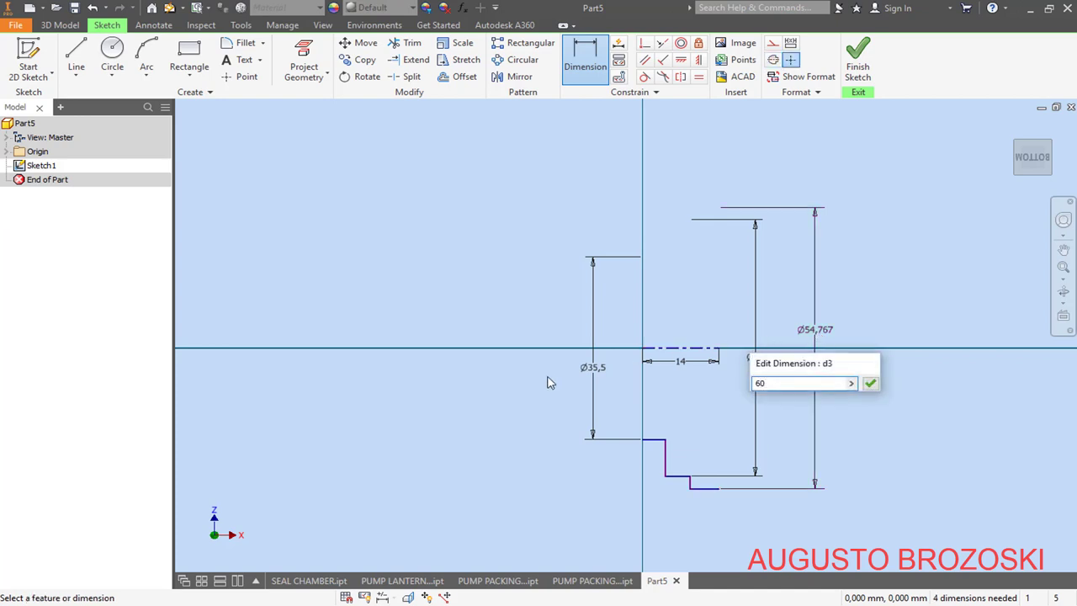
{"action": "key", "text": "Return"}
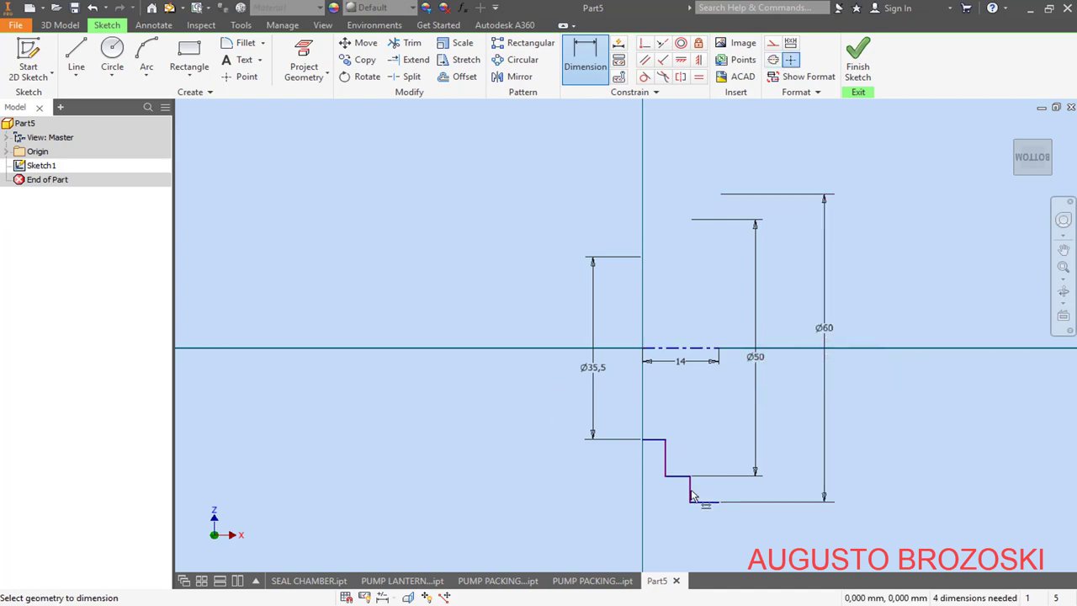
Step: Dimension the length of the last horizontal profile line as 2 mm, taken from the section view in the drawing
{"action": "scroll", "coordinate": [673, 503], "scroll_direction": "up", "scroll_amount": 3}
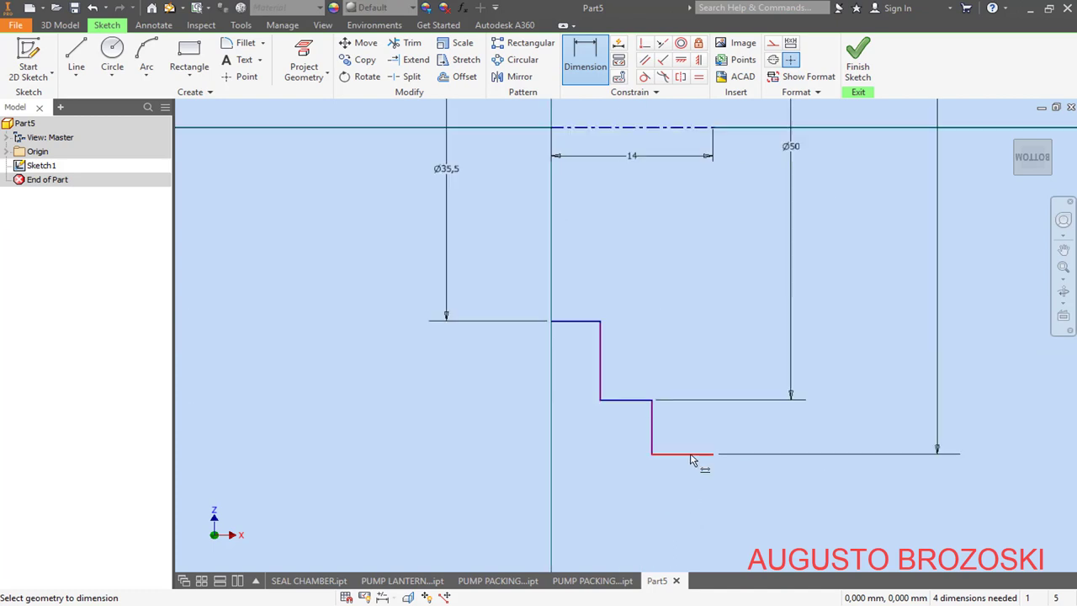
{"action": "left_click", "coordinate": [691, 459]}
{"action": "scroll", "coordinate": [695, 513], "scroll_direction": "down", "scroll_amount": 4}
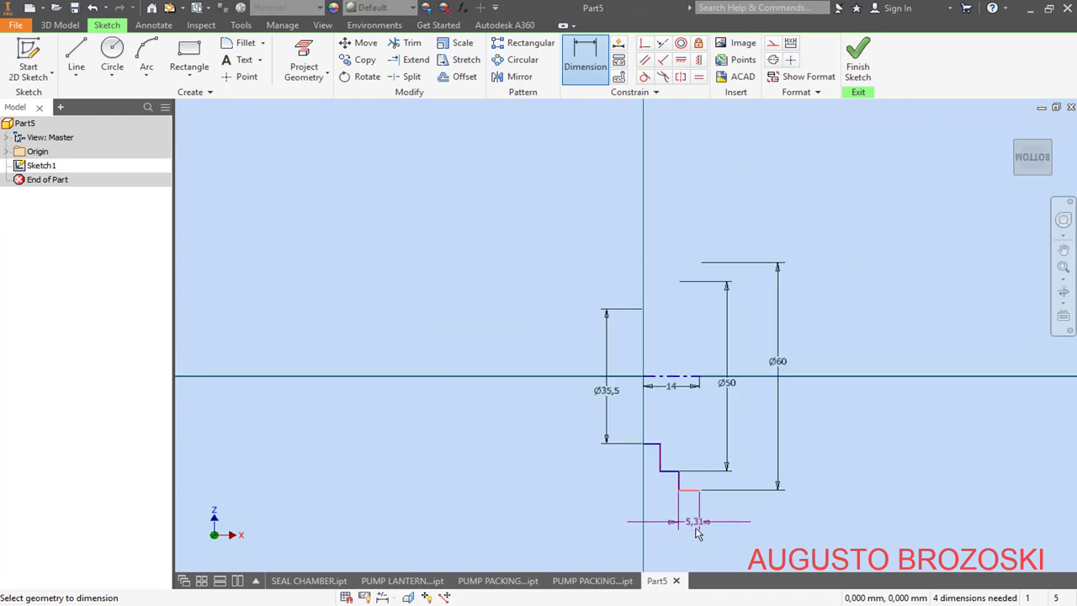
{"action": "left_click", "coordinate": [696, 527]}
{"action": "left_click", "coordinate": [409, 598]}
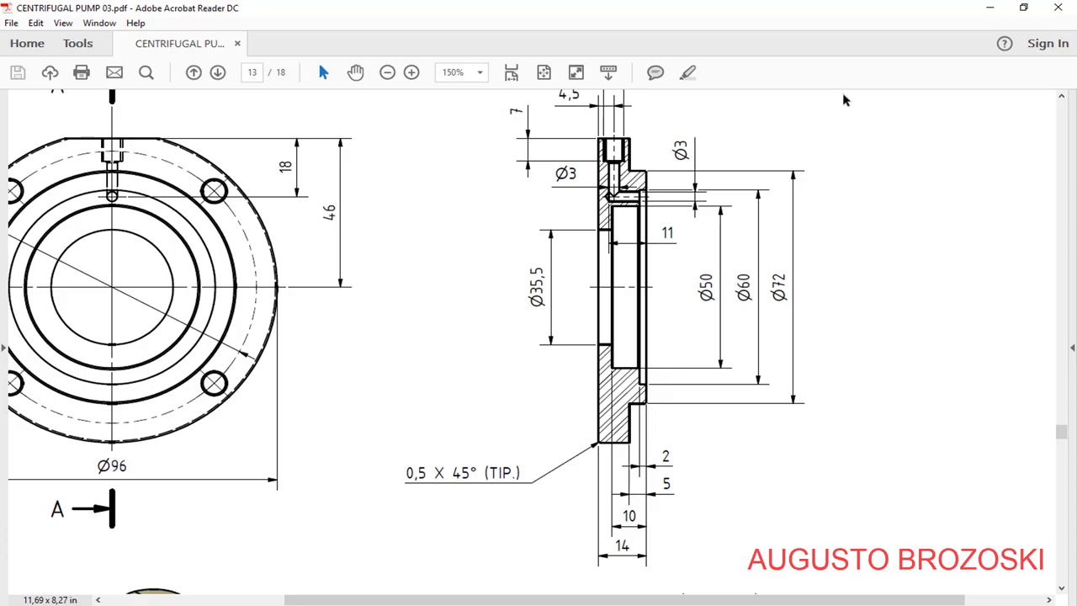
{"action": "left_click", "coordinate": [989, 7]}
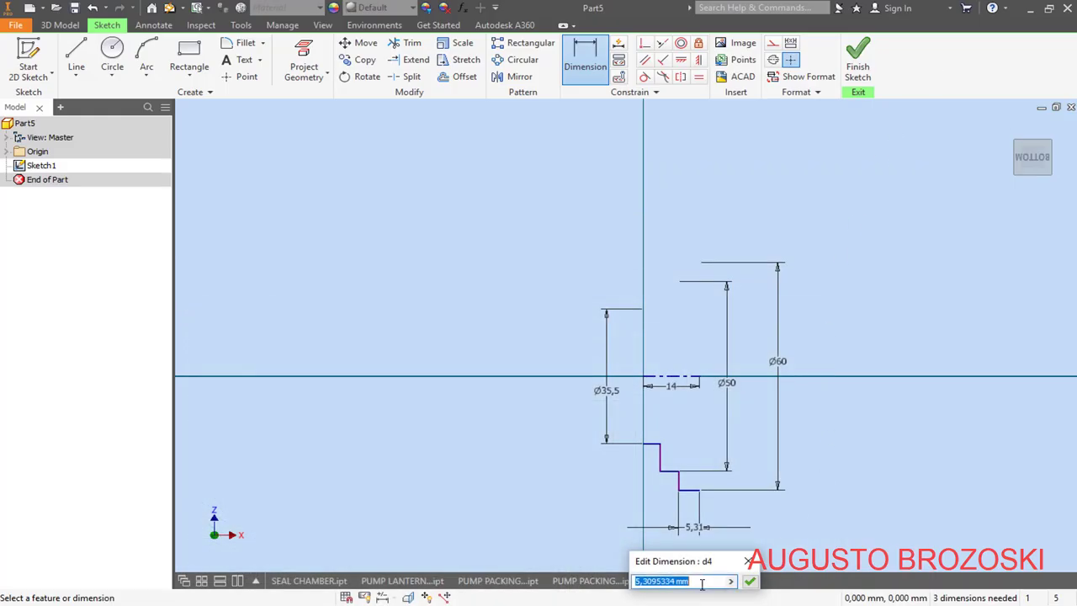
{"action": "type", "text": "2"}
{"action": "key", "text": "Return"}
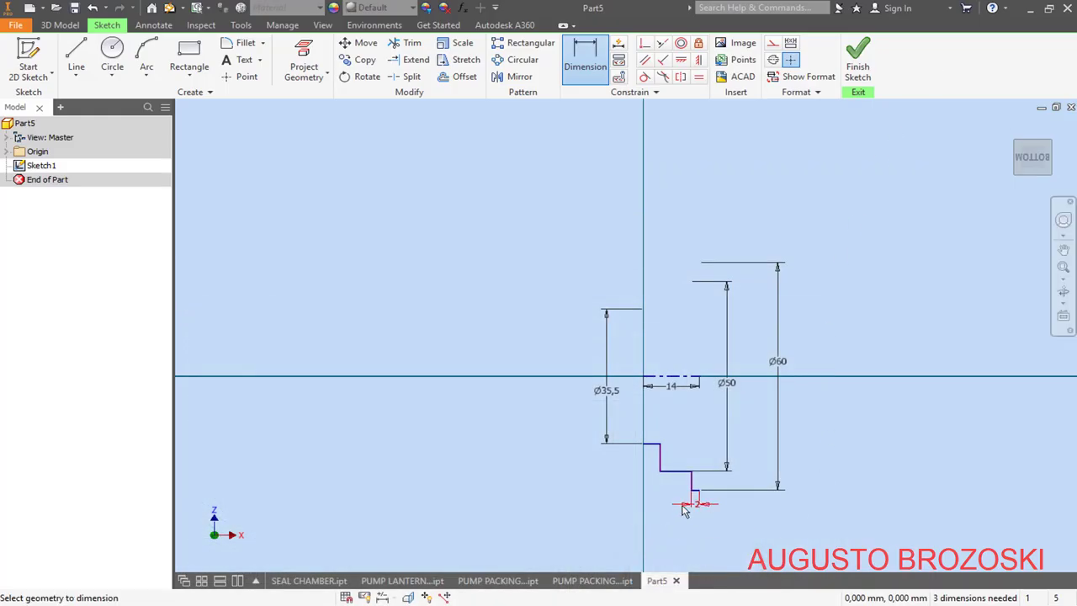
Step: Dimension the horizontal distance from the first riser to the far end of the stepped profile as 10 mm
{"action": "scroll", "coordinate": [688, 511], "scroll_direction": "up", "scroll_amount": 2}
{"action": "scroll", "coordinate": [688, 511], "scroll_direction": "up", "scroll_amount": 2}
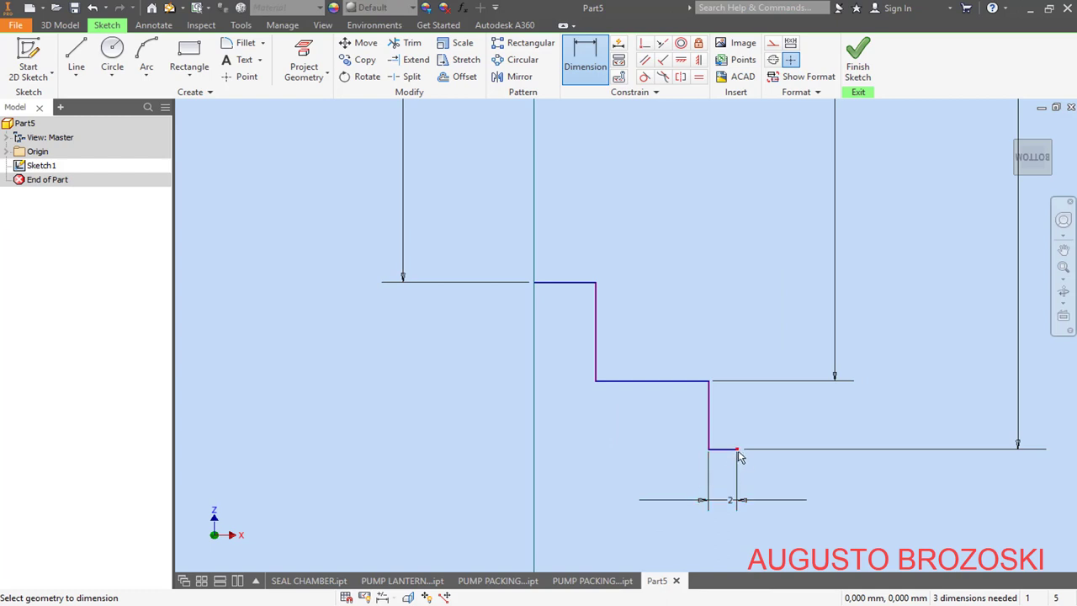
{"action": "left_click", "coordinate": [598, 360]}
{"action": "scroll", "coordinate": [599, 358], "scroll_direction": "down", "scroll_amount": 3}
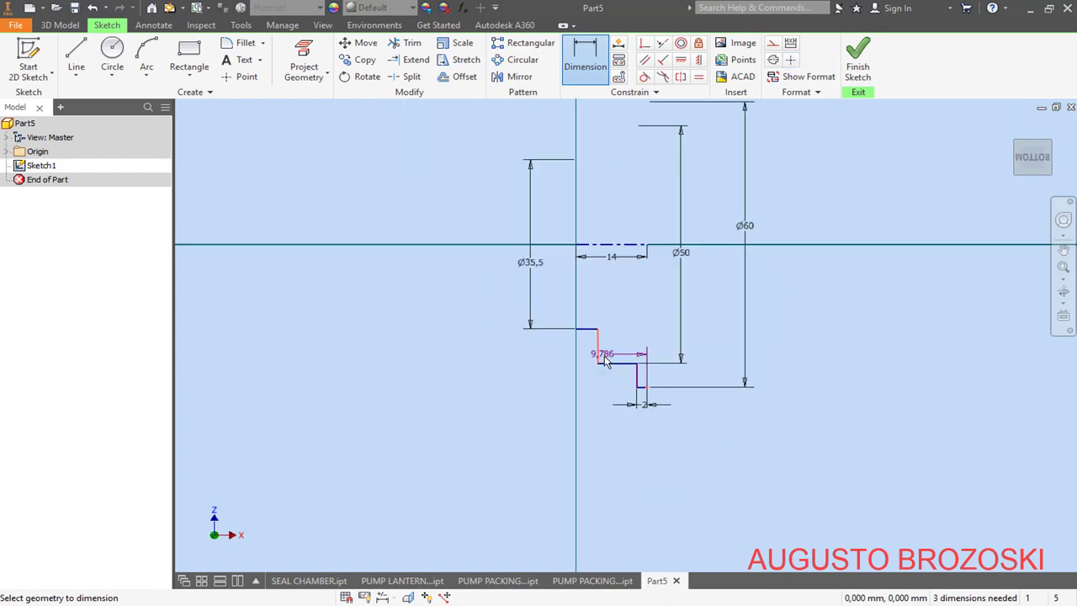
{"action": "left_click", "coordinate": [646, 387]}
{"action": "left_click", "coordinate": [620, 461]}
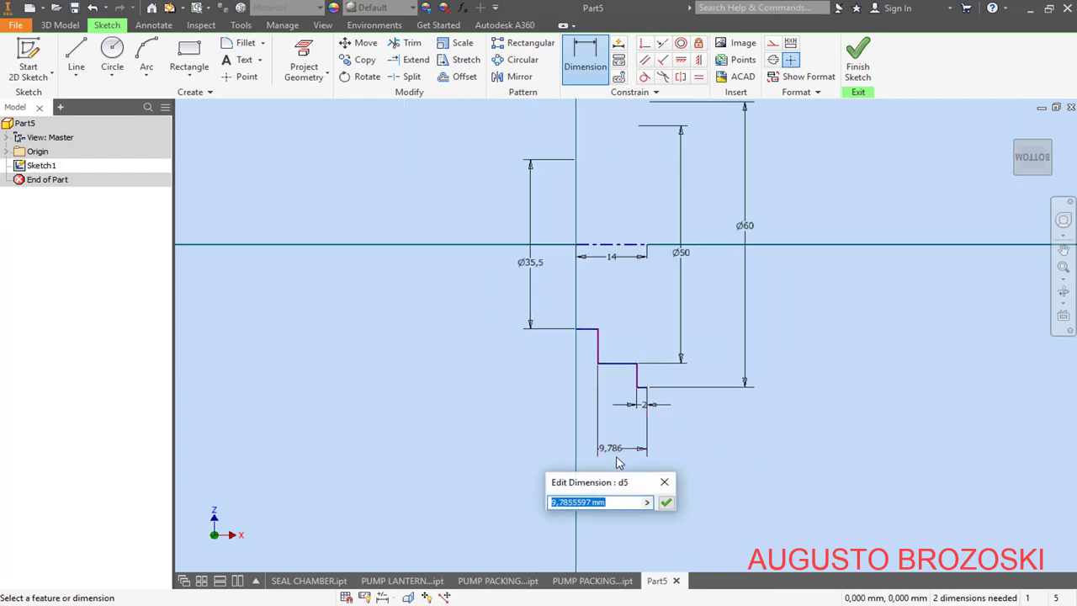
{"action": "type", "text": "10"}
{"action": "key", "text": "Return"}
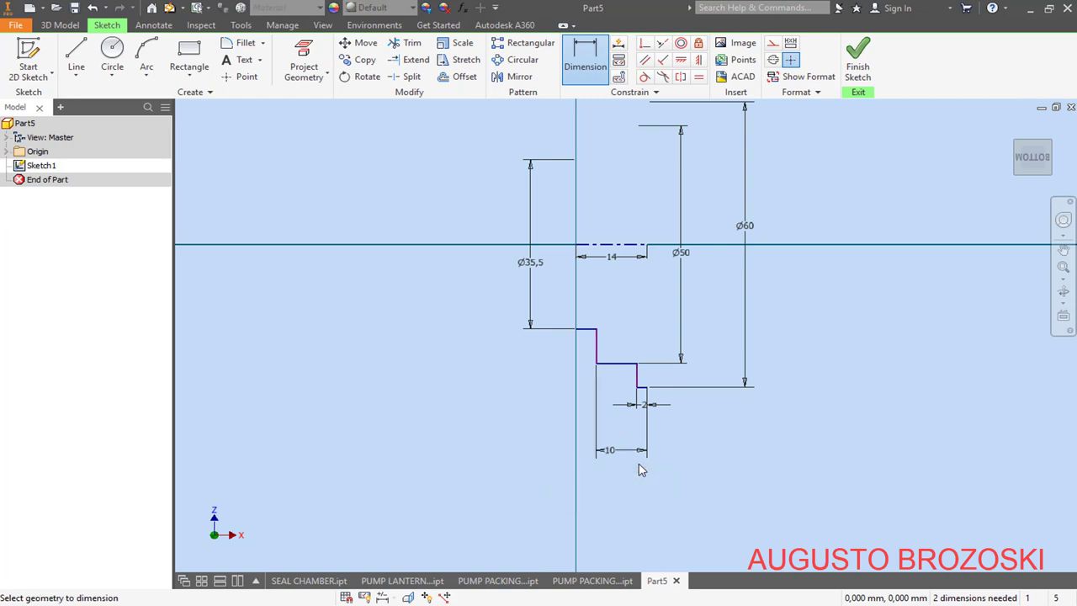
{"action": "key", "text": "Escape"}
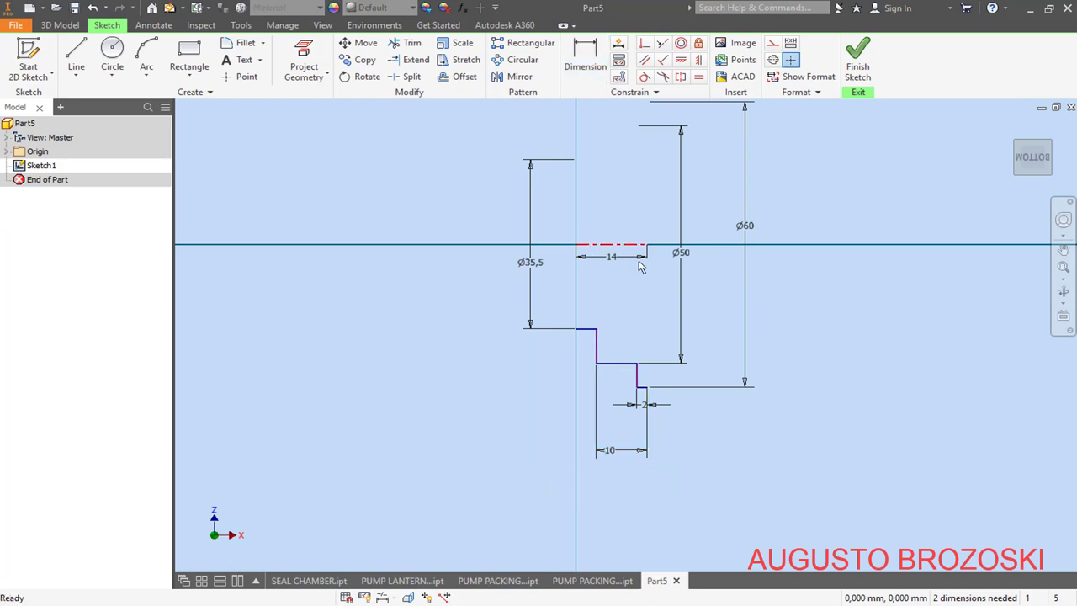
Step: Align both ends of the stepped profile vertically with the matching ends of the centerline using vertical constraints, and check that they hold
{"action": "left_click", "coordinate": [701, 61]}
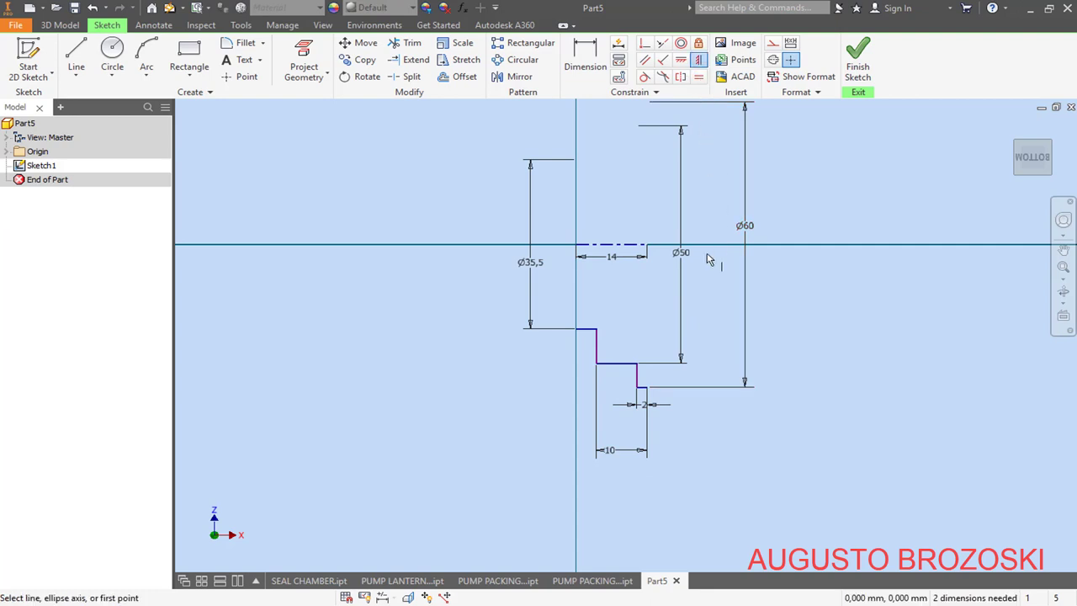
{"action": "left_click", "coordinate": [650, 392]}
{"action": "left_click", "coordinate": [646, 246]}
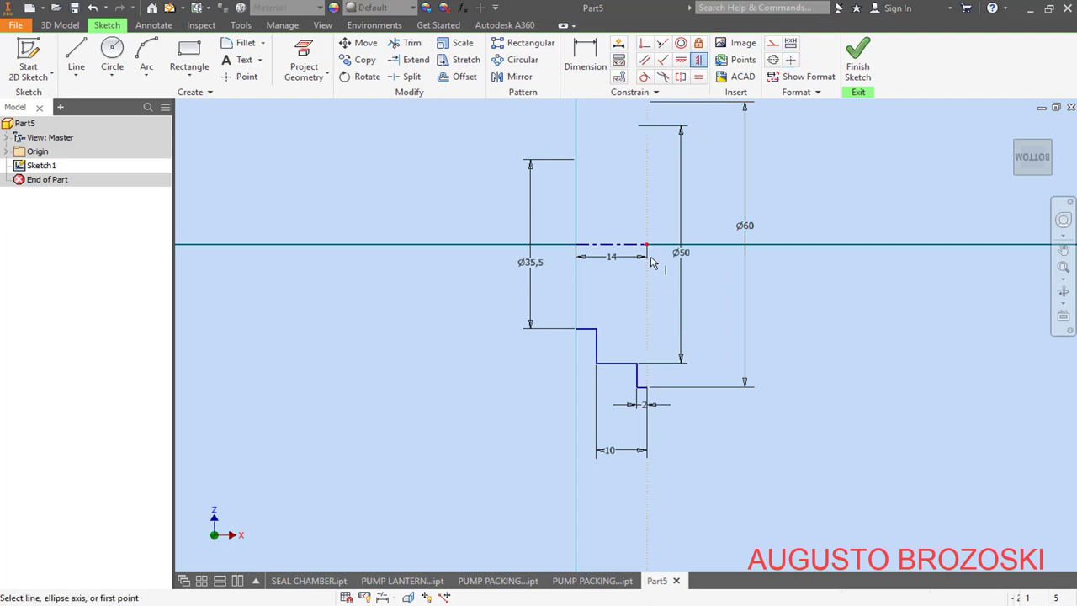
{"action": "left_click", "coordinate": [578, 330]}
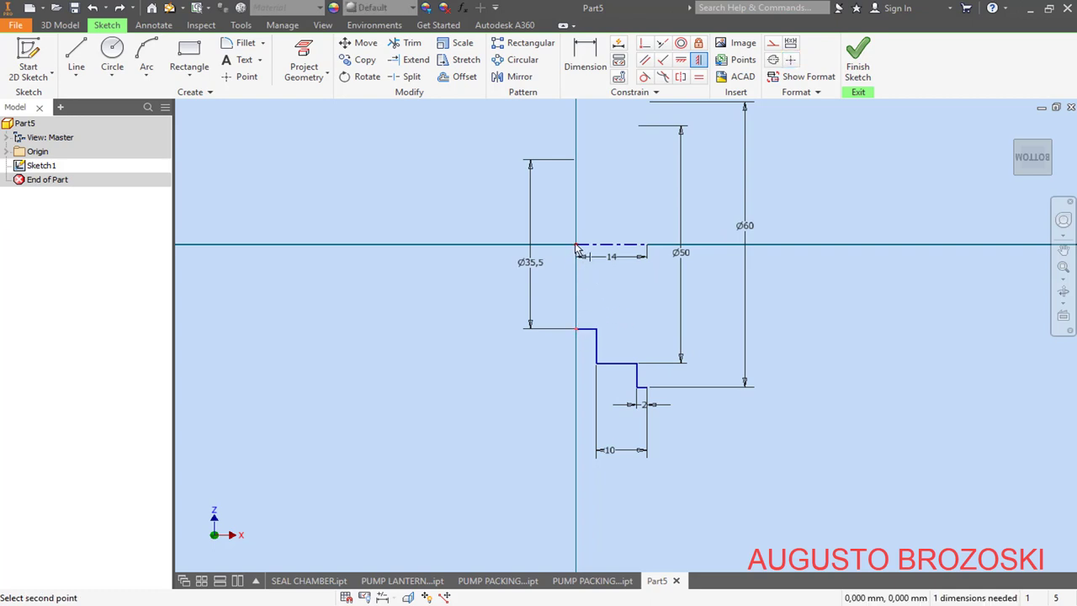
{"action": "left_click", "coordinate": [578, 248]}
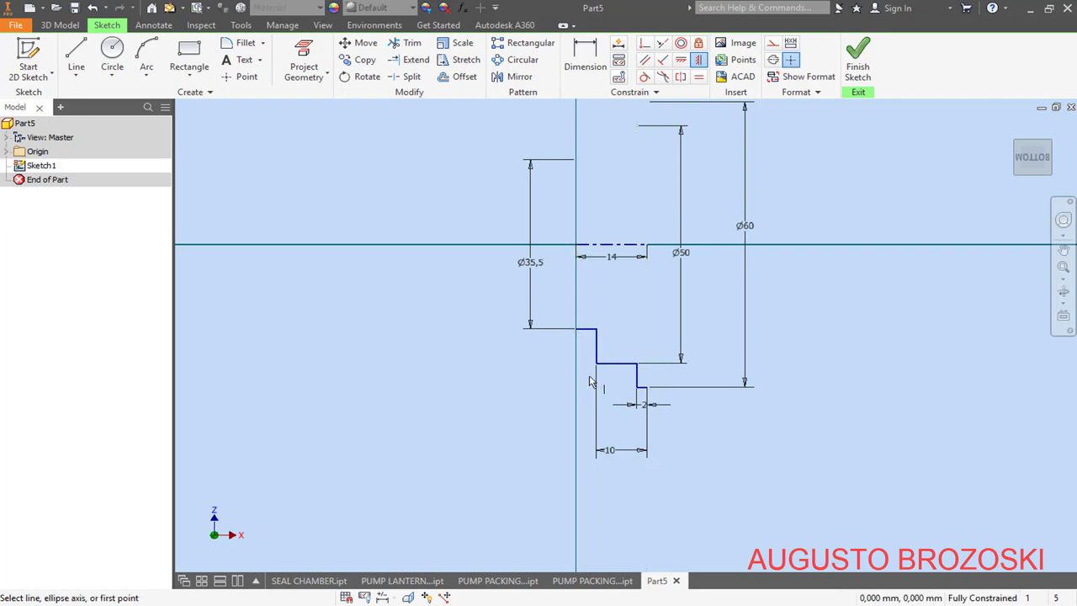
{"action": "key", "text": "Escape"}
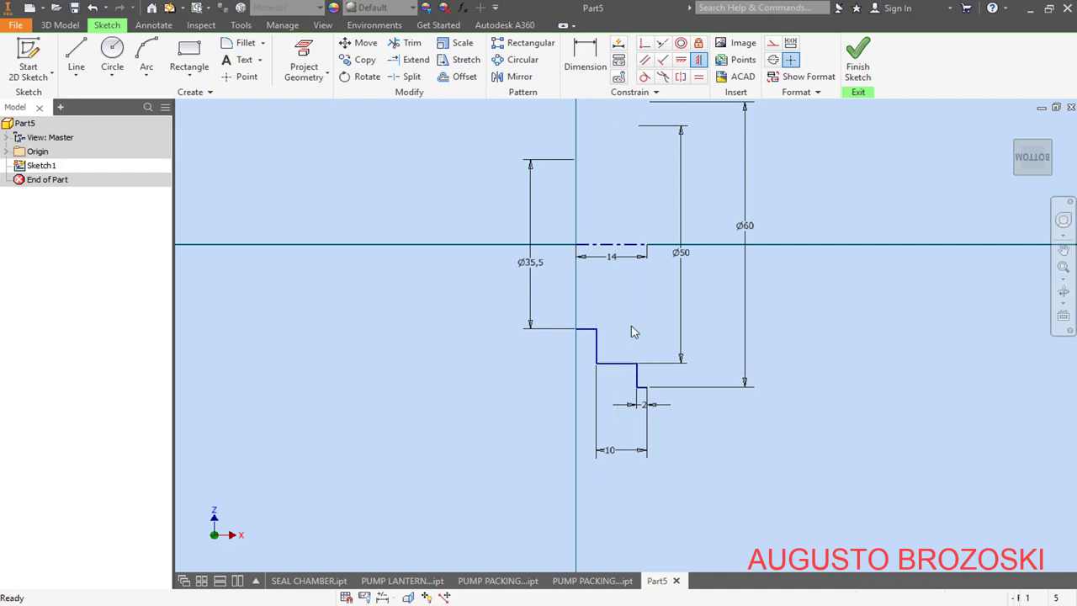
{"action": "mouse_move", "coordinate": [579, 336]}
{"action": "left_mouse_down"}
{"action": "mouse_move", "coordinate": [595, 334]}
{"action": "mouse_move", "coordinate": [579, 336]}
{"action": "left_mouse_up"}
{"action": "mouse_move", "coordinate": [647, 393]}
{"action": "left_mouse_down"}
{"action": "mouse_move", "coordinate": [663, 400]}
{"action": "mouse_move", "coordinate": [646, 395]}
{"action": "left_mouse_up"}
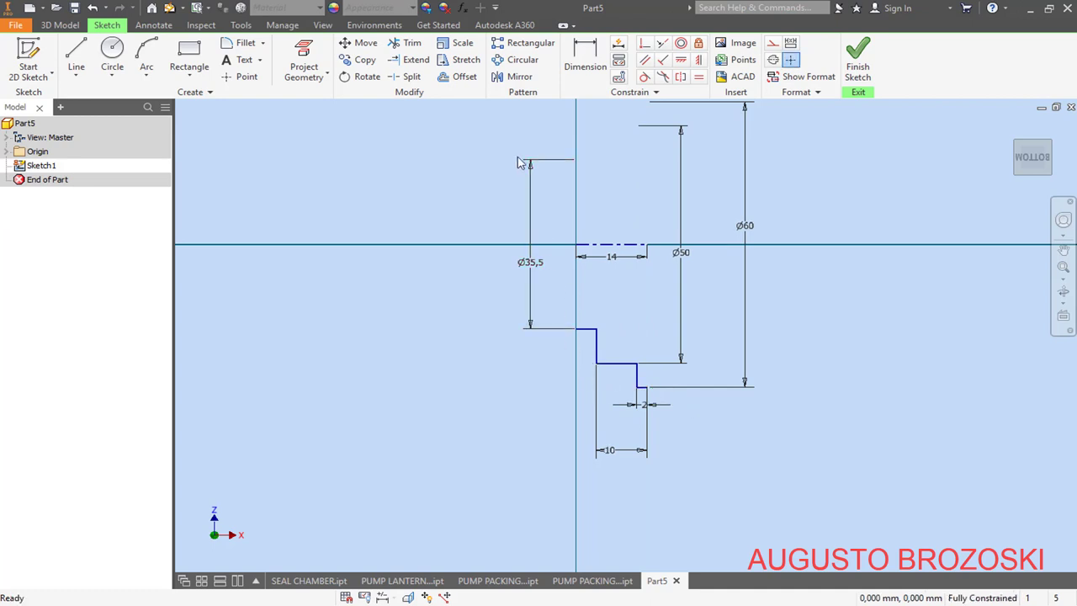
Step: Close the profile with an outer stepped contour: about 41 mm down, 10.2 mm across, 8.3 mm up, 3.8 mm across and 20.4 mm up
{"action": "left_click", "coordinate": [77, 69]}
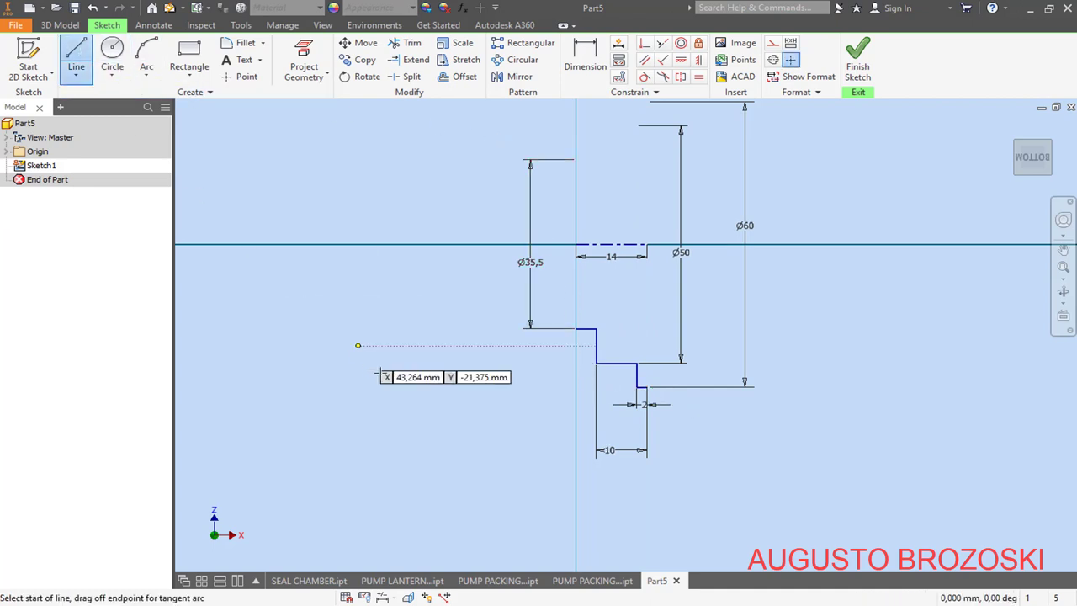
{"action": "left_click", "coordinate": [576, 328]}
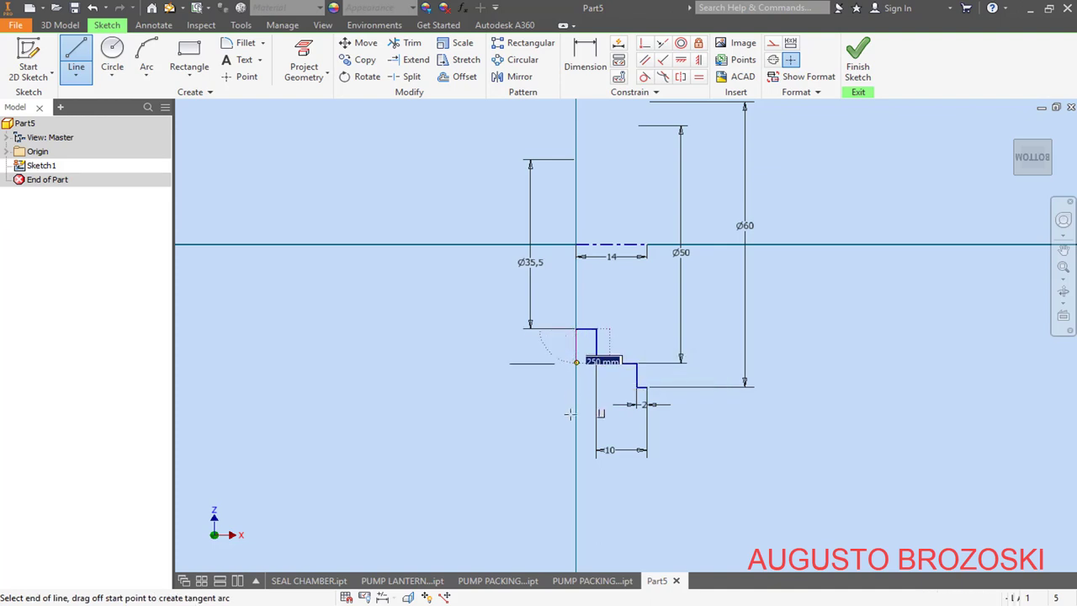
{"action": "left_click", "coordinate": [576, 522]}
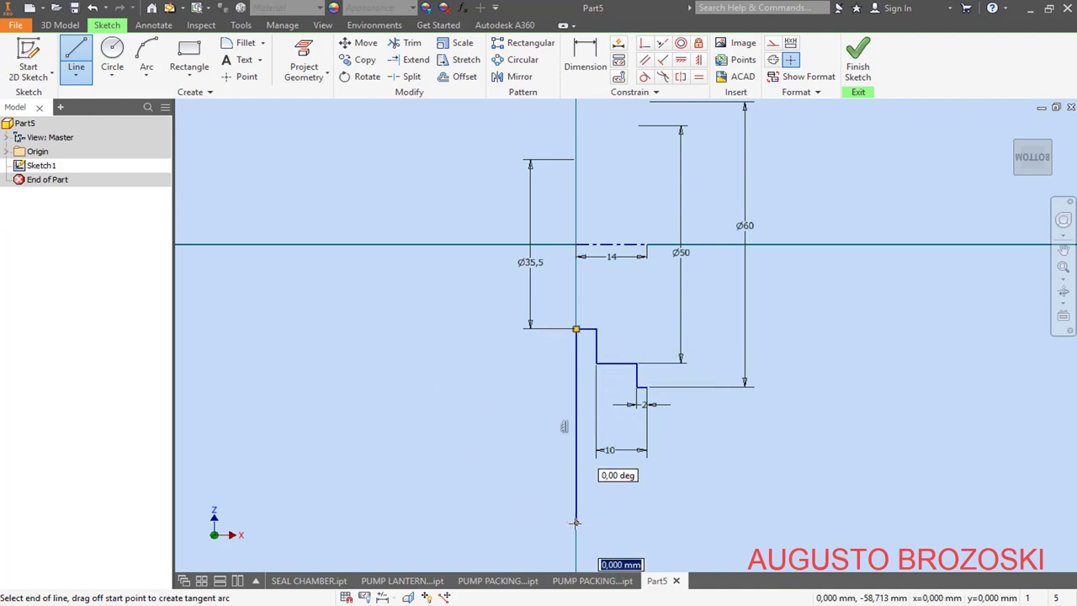
{"action": "left_click", "coordinate": [629, 522]}
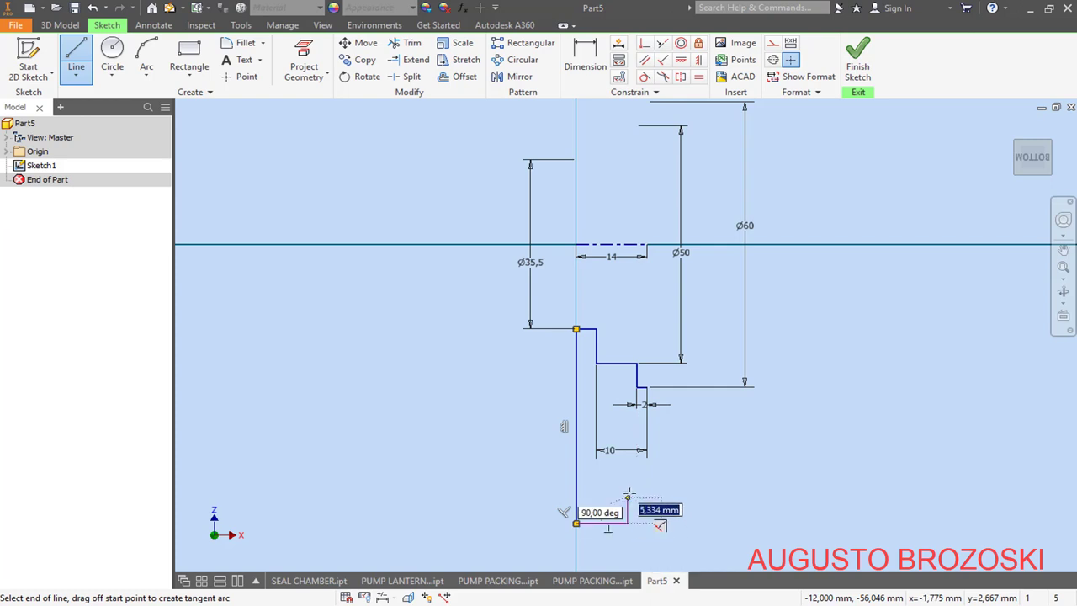
{"action": "left_click", "coordinate": [627, 484]}
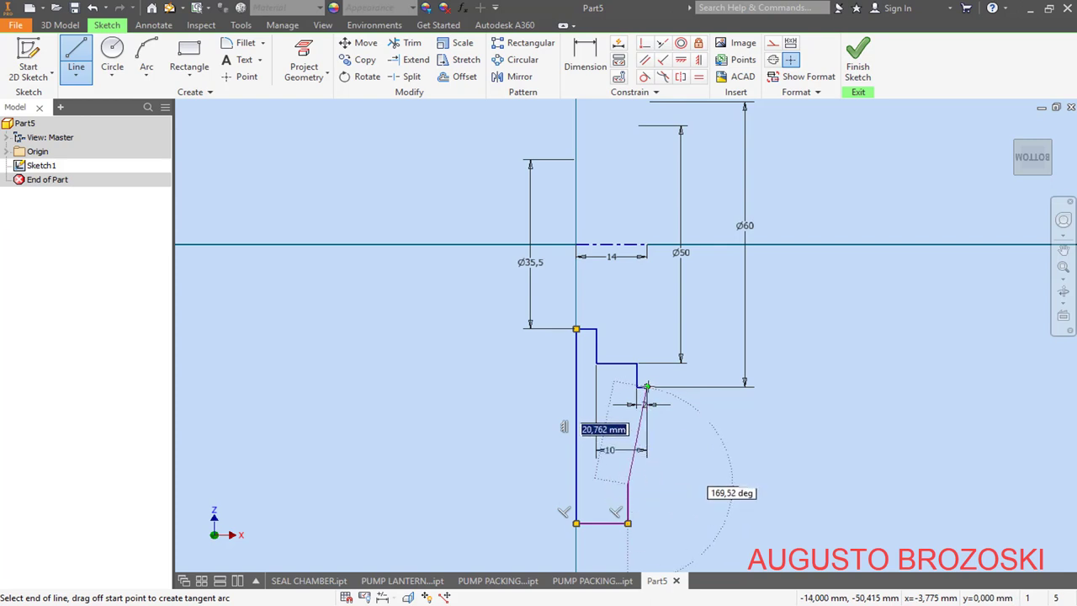
{"action": "left_click", "coordinate": [646, 485]}
{"action": "left_click", "coordinate": [646, 387]}
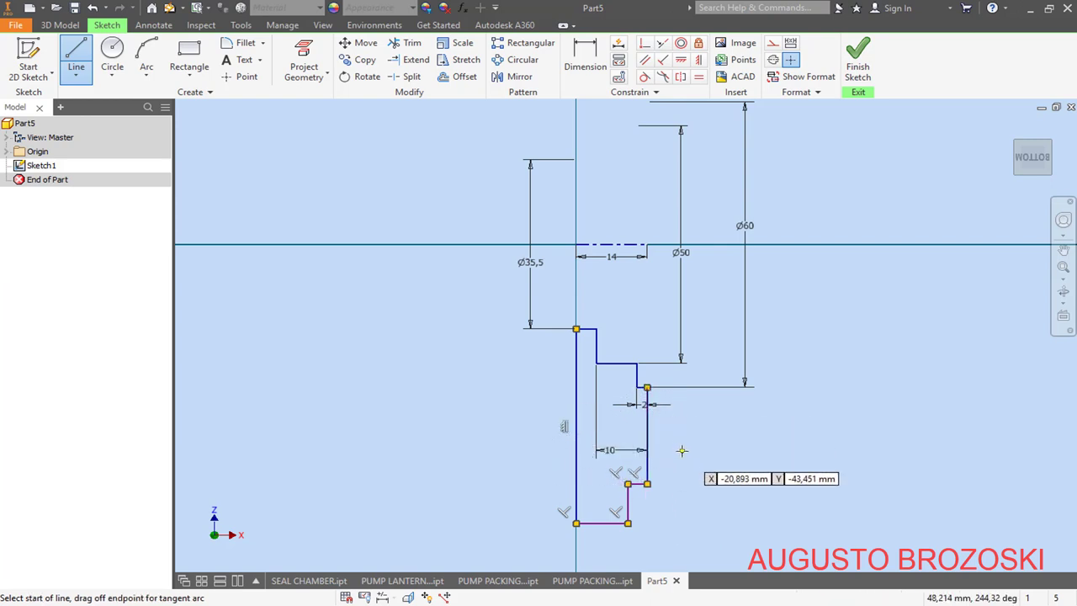
{"action": "key", "text": "Escape"}
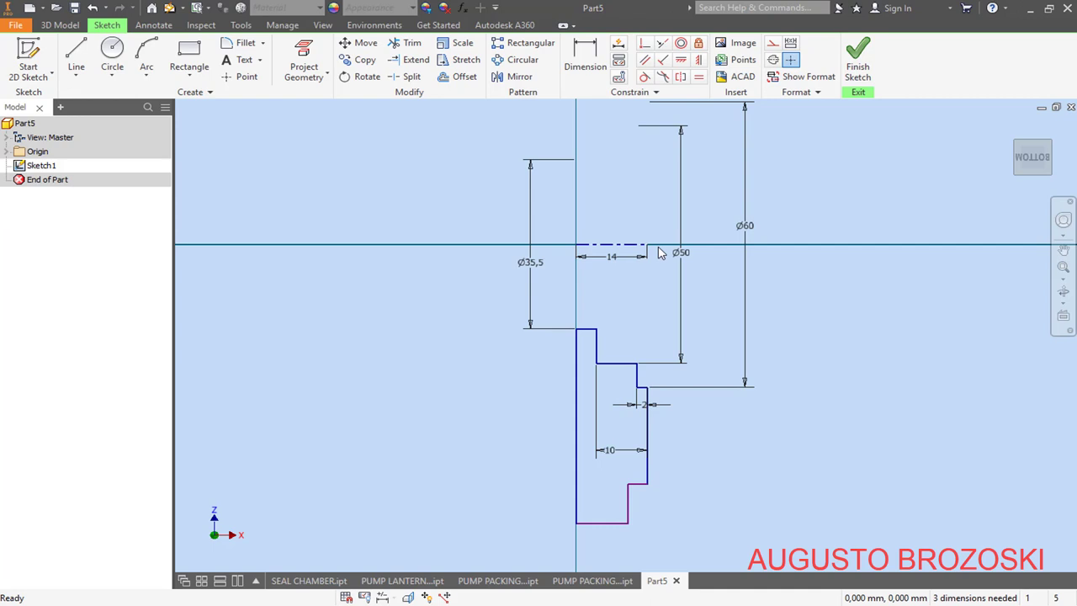
Step: Dimension the outermost horizontal flange line about the centerline as a 96 mm diameter, taken from the drawing
{"action": "left_click", "coordinate": [584, 61]}
{"action": "left_click", "coordinate": [589, 246]}
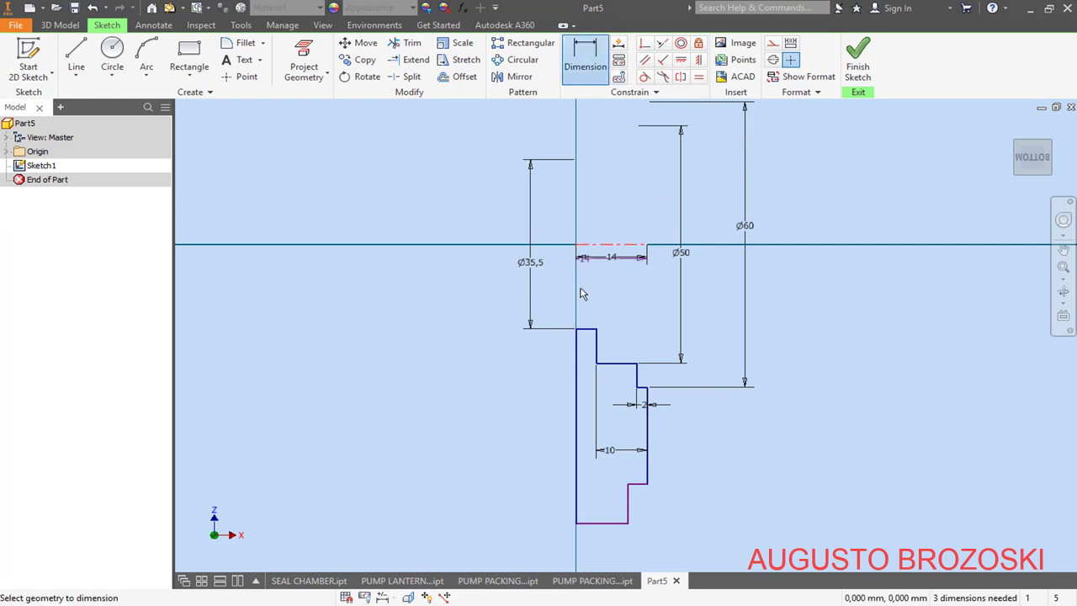
{"action": "left_click", "coordinate": [584, 523]}
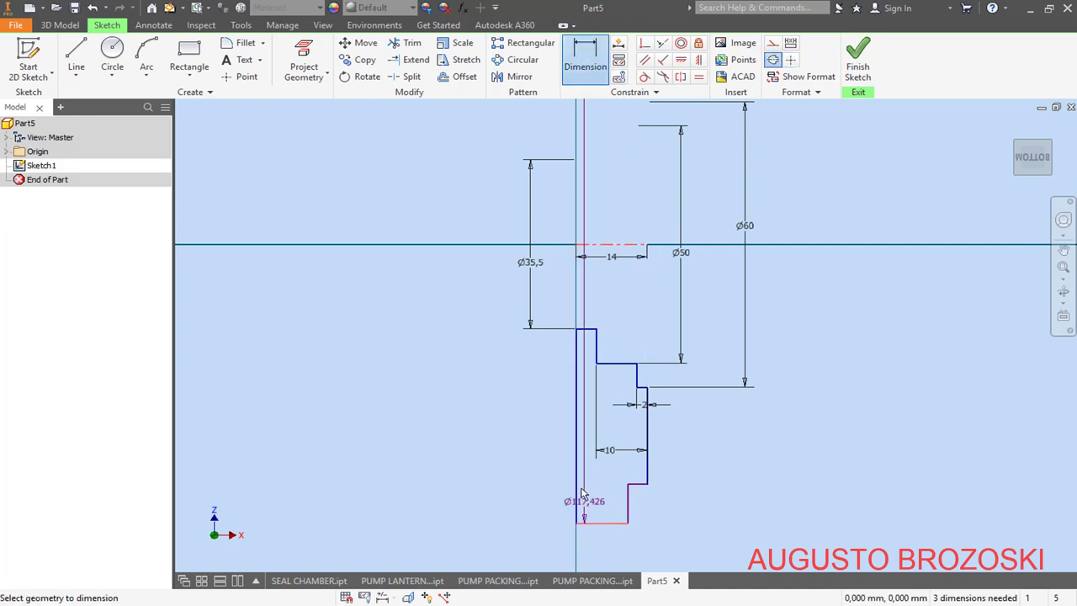
{"action": "left_click", "coordinate": [476, 277]}
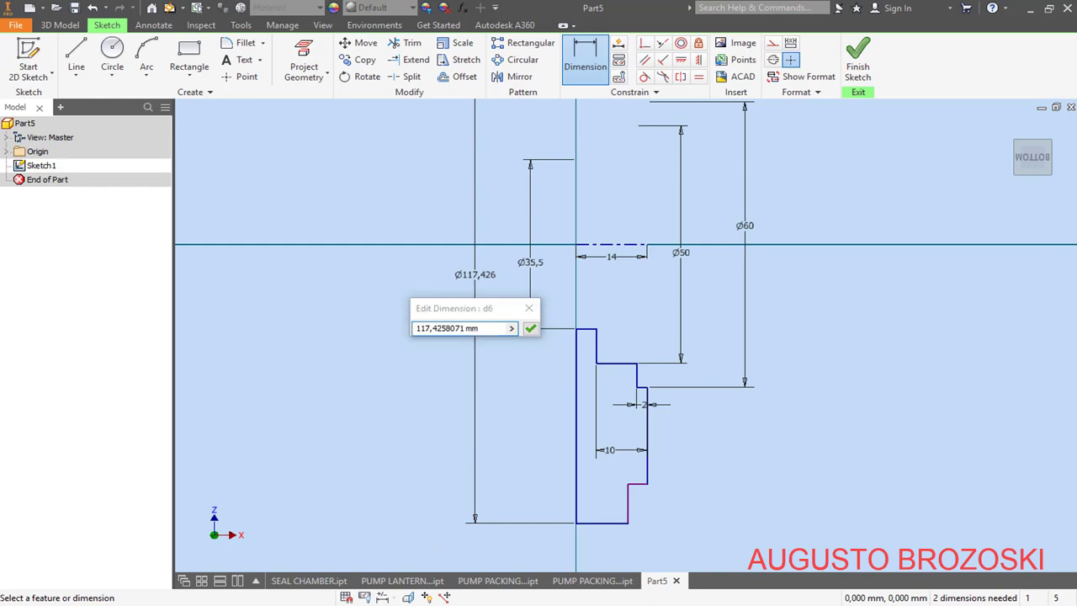
{"action": "key", "text": "alt+Tab"}
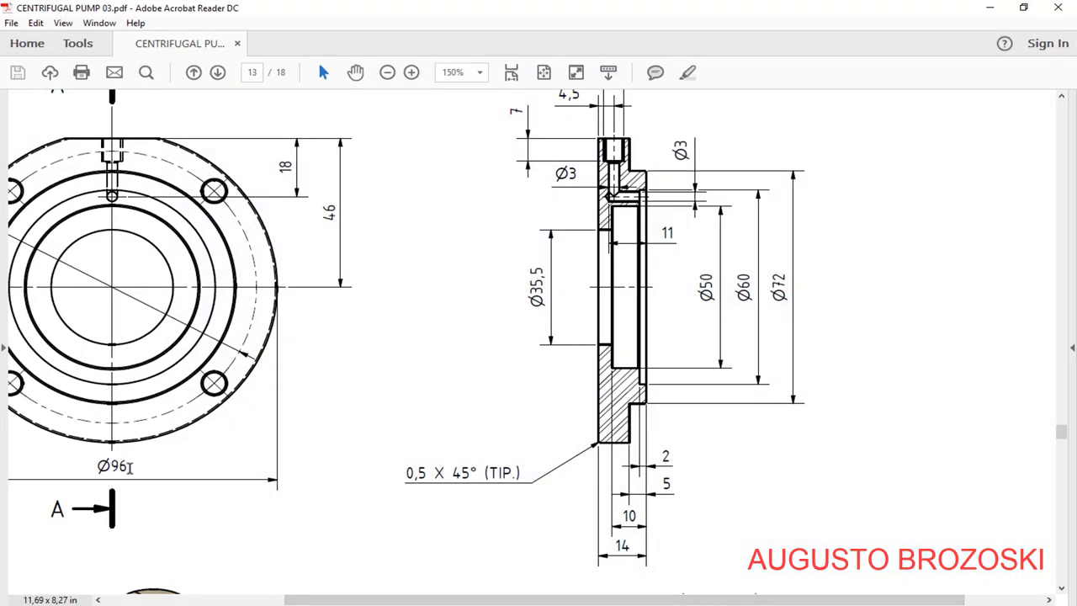
{"action": "left_click", "coordinate": [990, 15]}
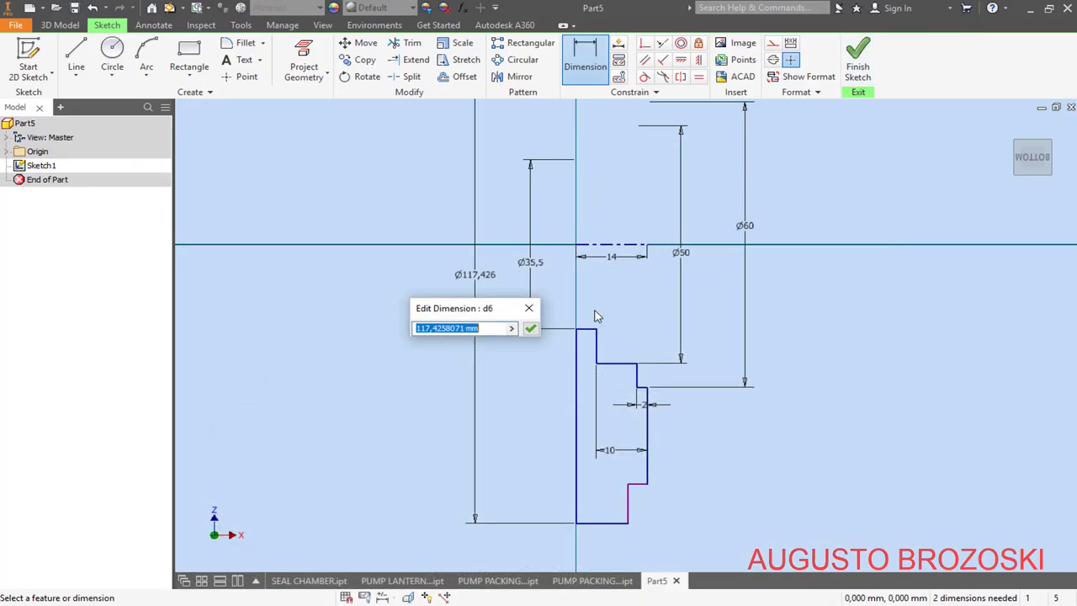
{"action": "type", "text": "9"}
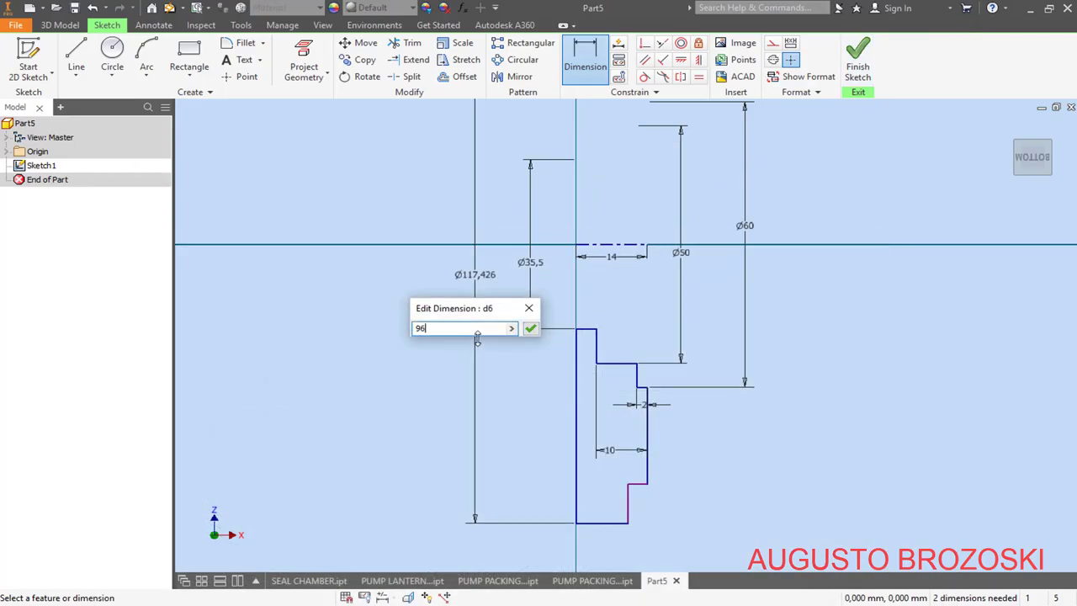
{"action": "type", "text": "6"}
{"action": "key", "text": "Return"}
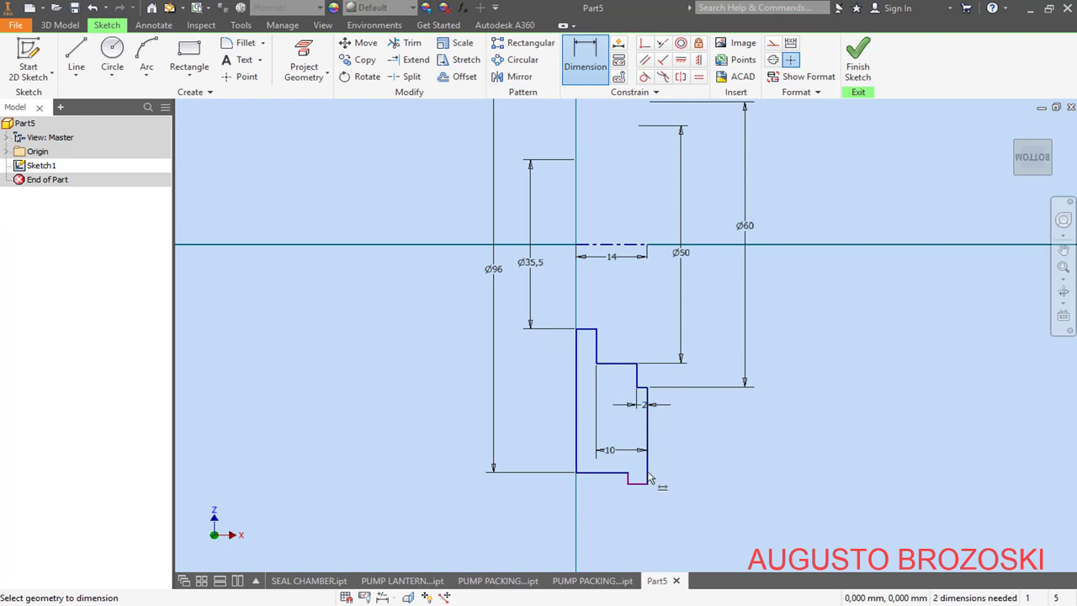
Step: Dimension the short outer horizontal line of the profile about the centerline as a 72 mm diameter, taken from the drawing
{"action": "left_click", "coordinate": [641, 483]}
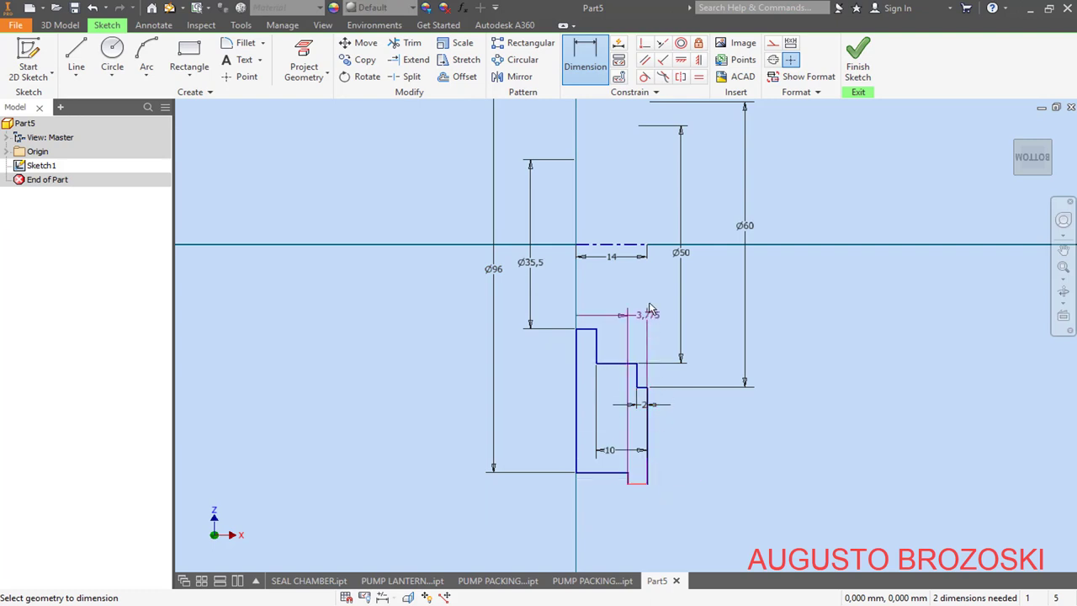
{"action": "left_click", "coordinate": [646, 245]}
{"action": "left_click", "coordinate": [800, 261]}
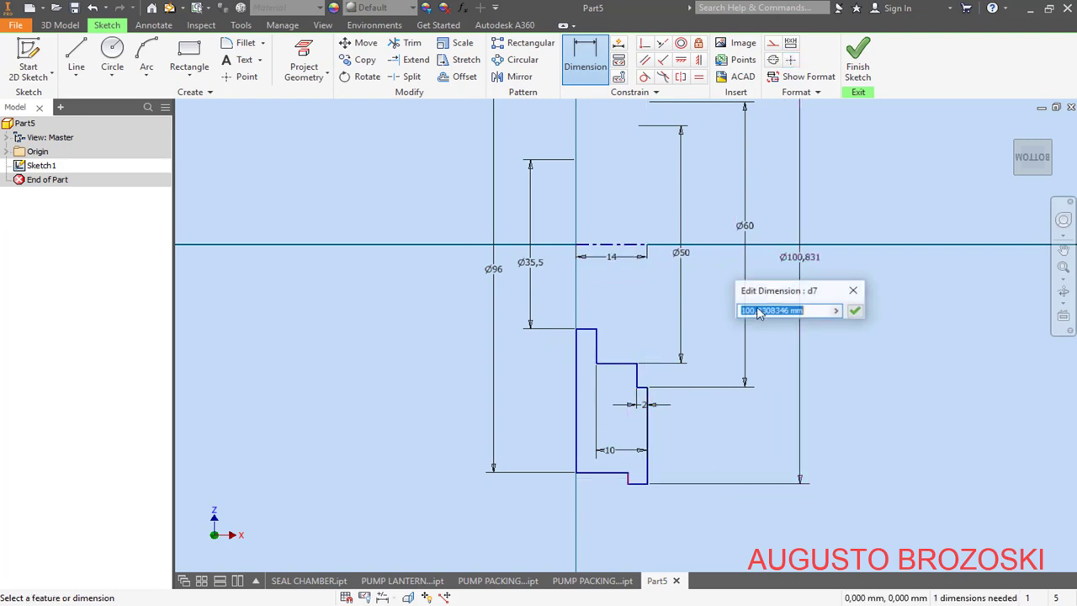
{"action": "key", "text": "alt+Tab"}
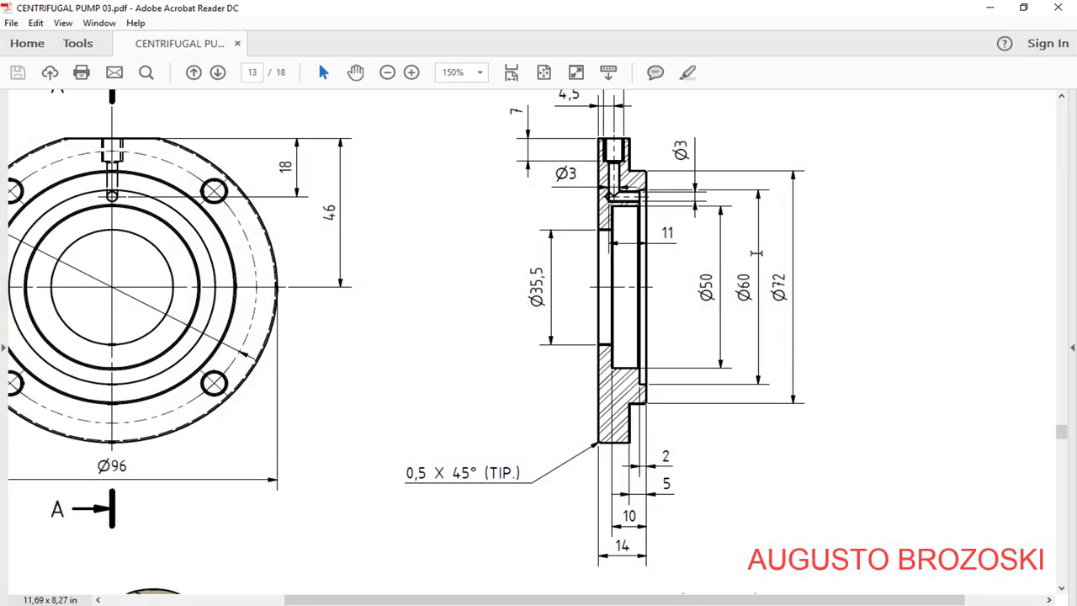
{"action": "left_click", "coordinate": [993, 18]}
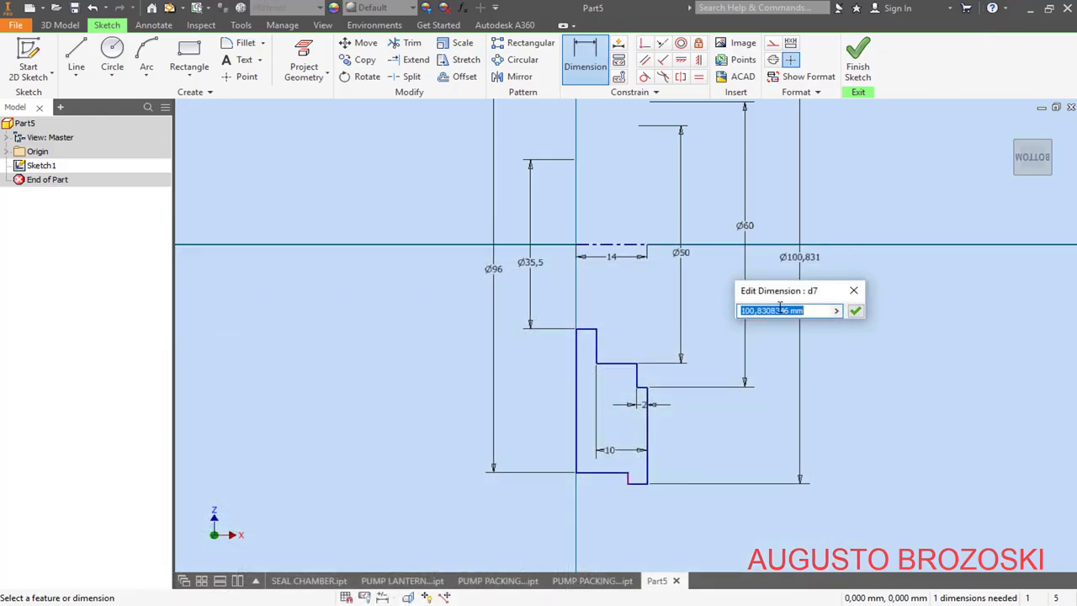
{"action": "type", "text": "72"}
{"action": "key", "text": "Return"}
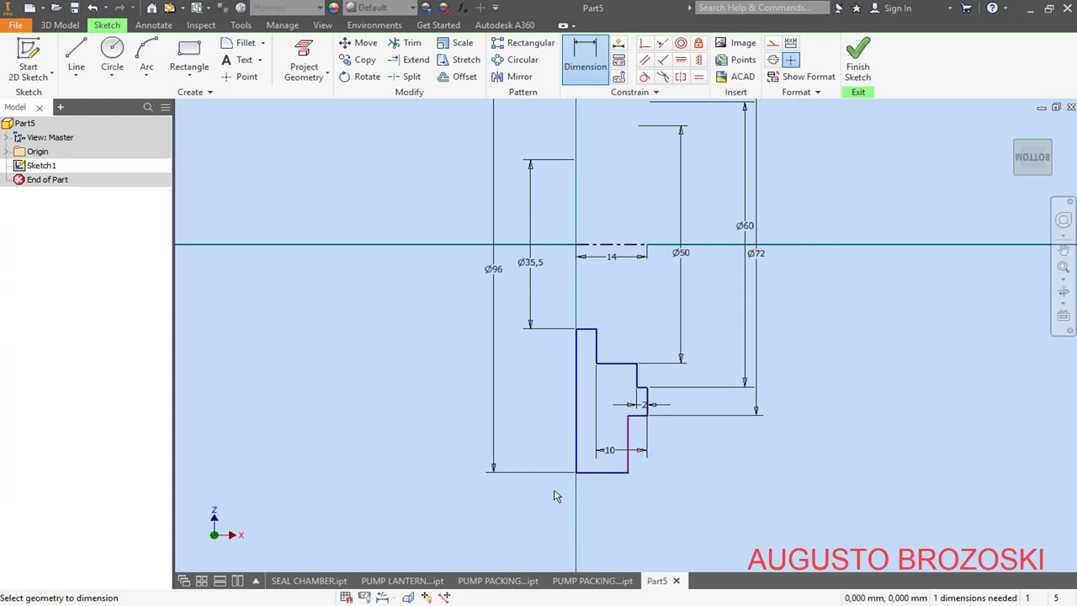
Step: Dimension the horizontal distance between the profile's short end edge and the flange's vertical shoulder as 5 mm, per the drawing
{"action": "left_click", "coordinate": [648, 402]}
{"action": "left_click", "coordinate": [629, 459]}
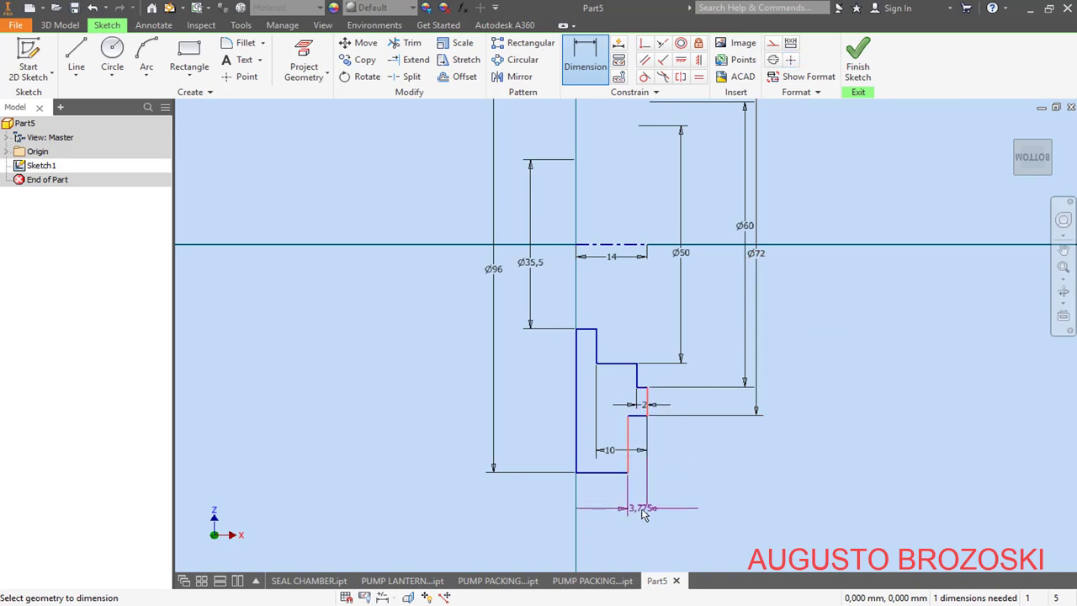
{"action": "left_click", "coordinate": [637, 509]}
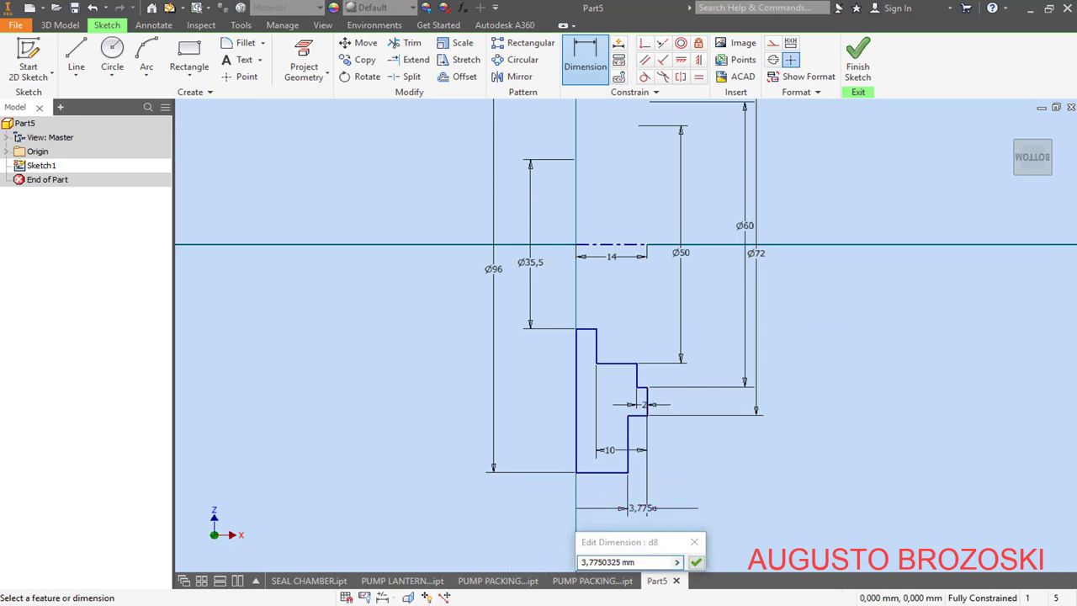
{"action": "key", "text": "alt+Tab"}
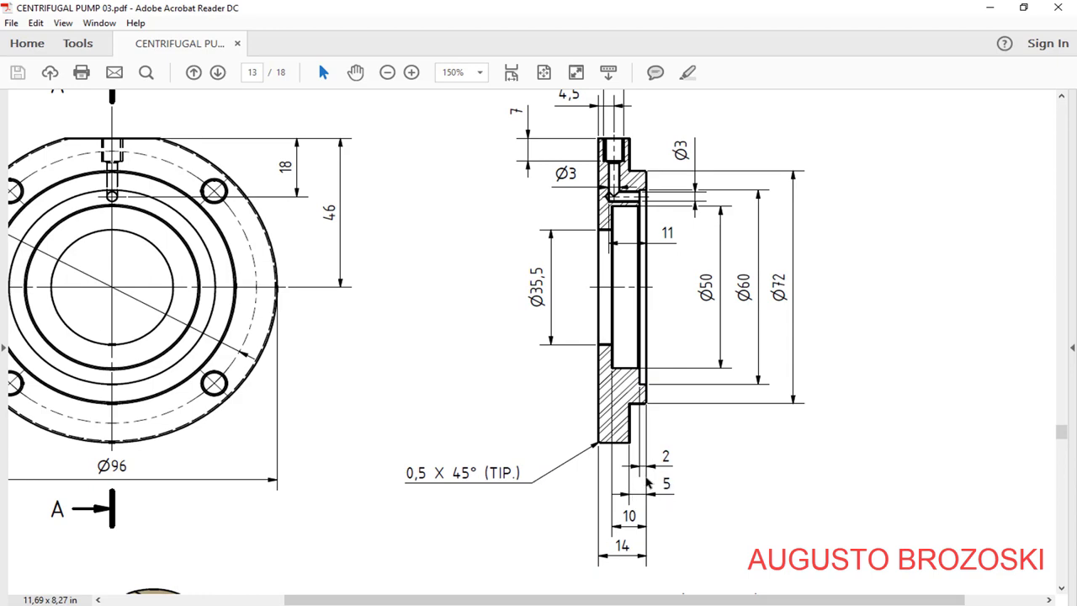
{"action": "left_click", "coordinate": [989, 9]}
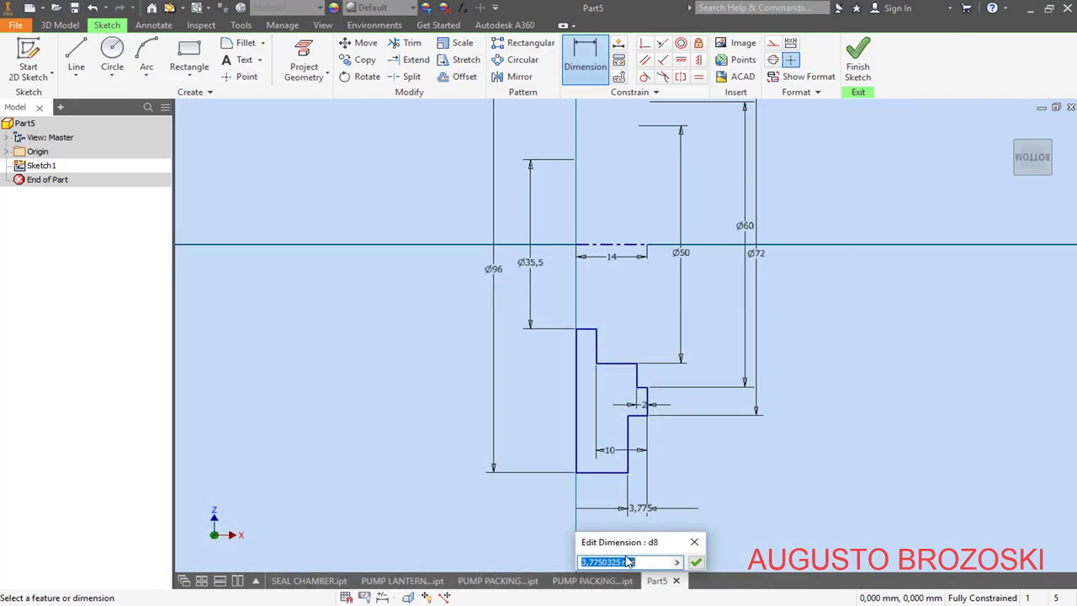
{"action": "type", "text": "5"}
{"action": "key", "text": "Return"}
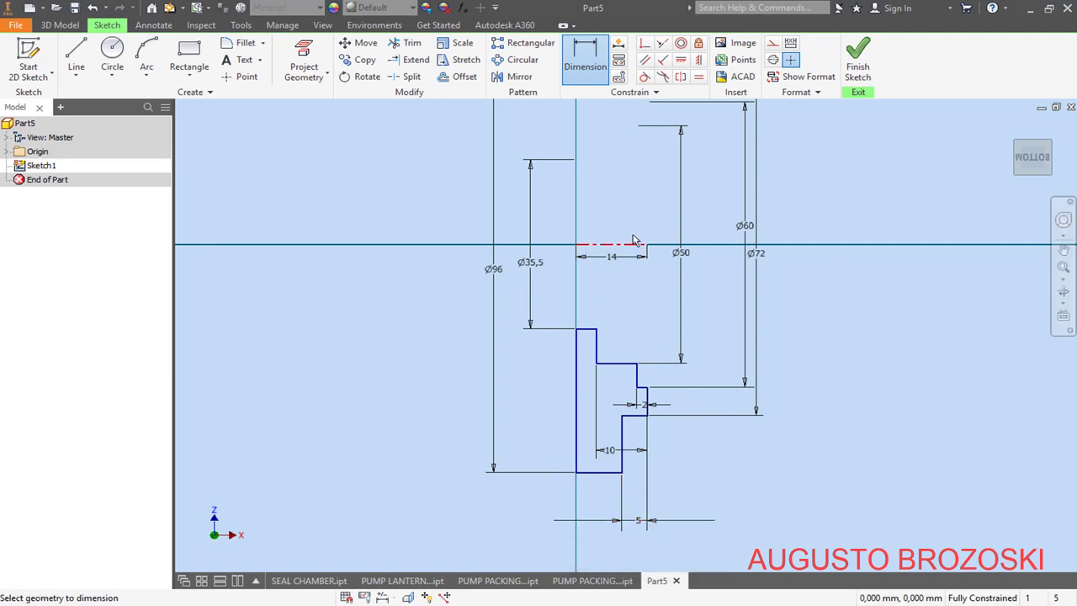
Step: Finish the sketch and revolve the closed profile fully around the centerline into a solid
{"action": "left_click", "coordinate": [851, 71]}
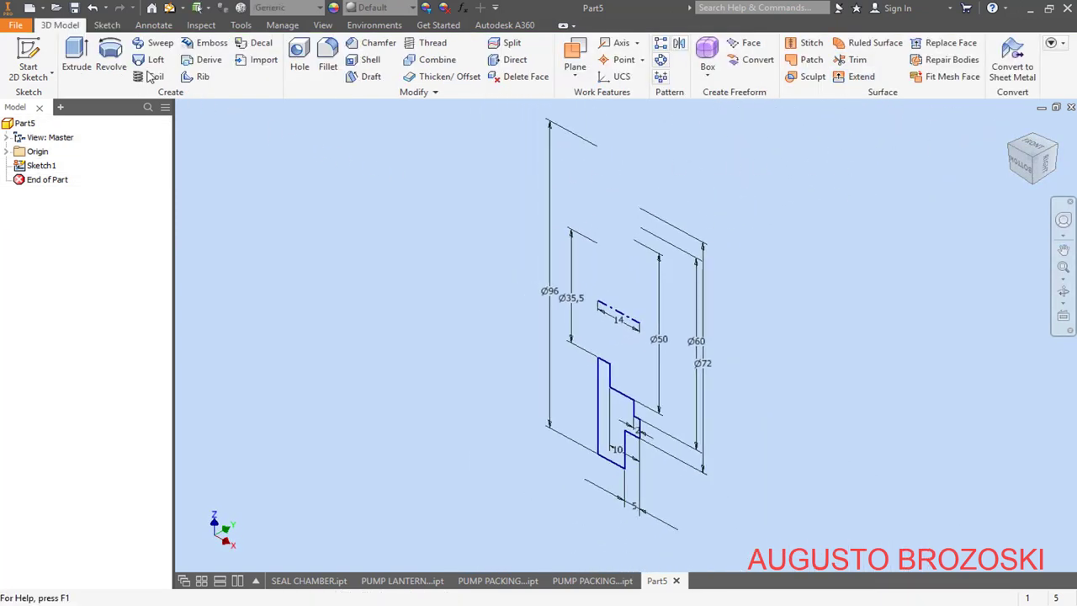
{"action": "left_click", "coordinate": [113, 57]}
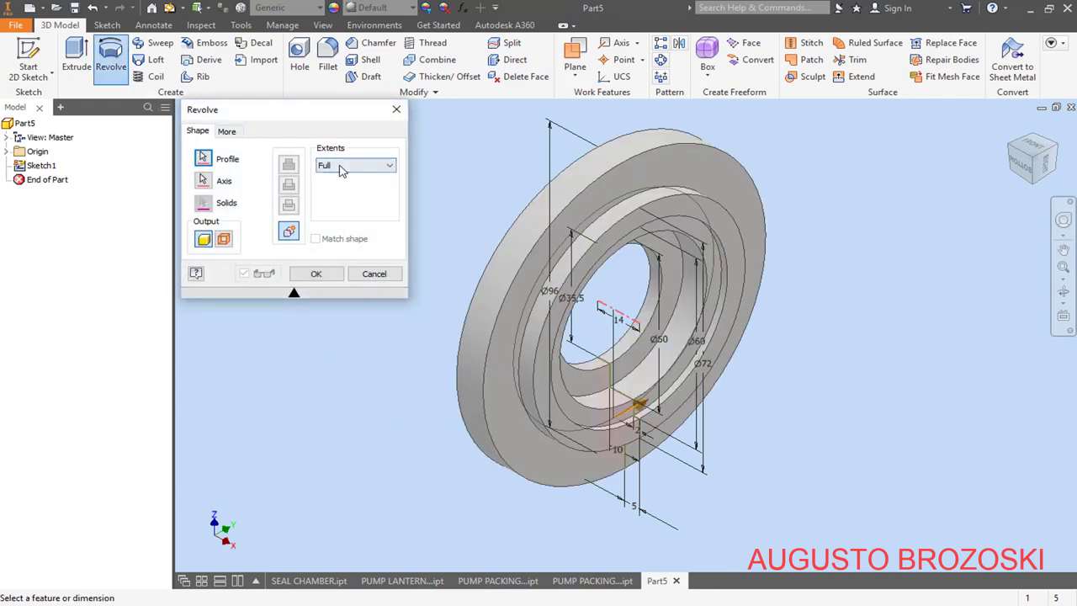
{"action": "left_click", "coordinate": [316, 274]}
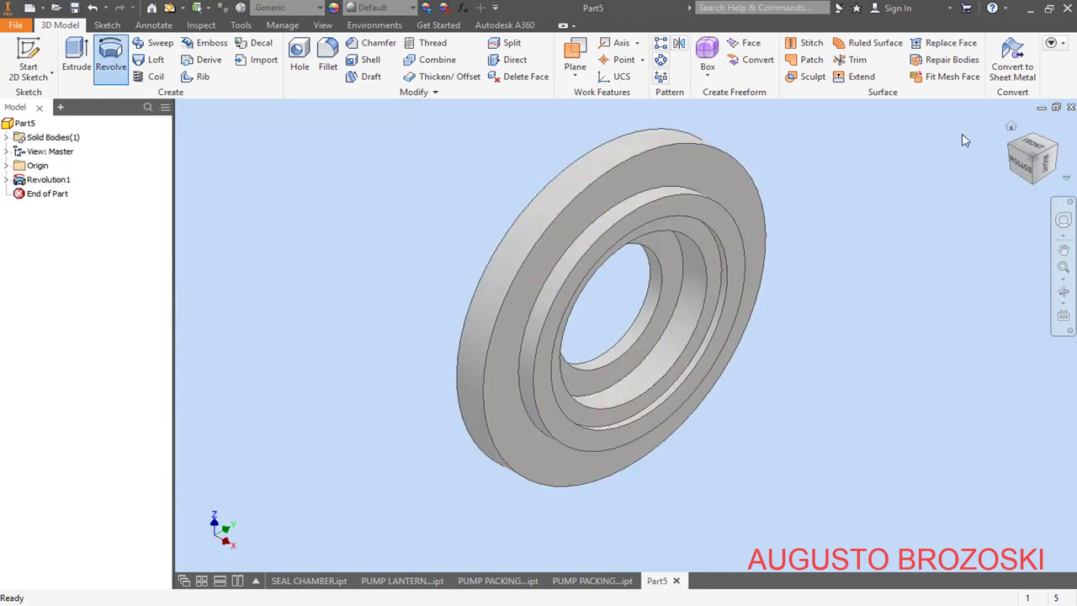
{"action": "left_click", "coordinate": [1010, 126]}
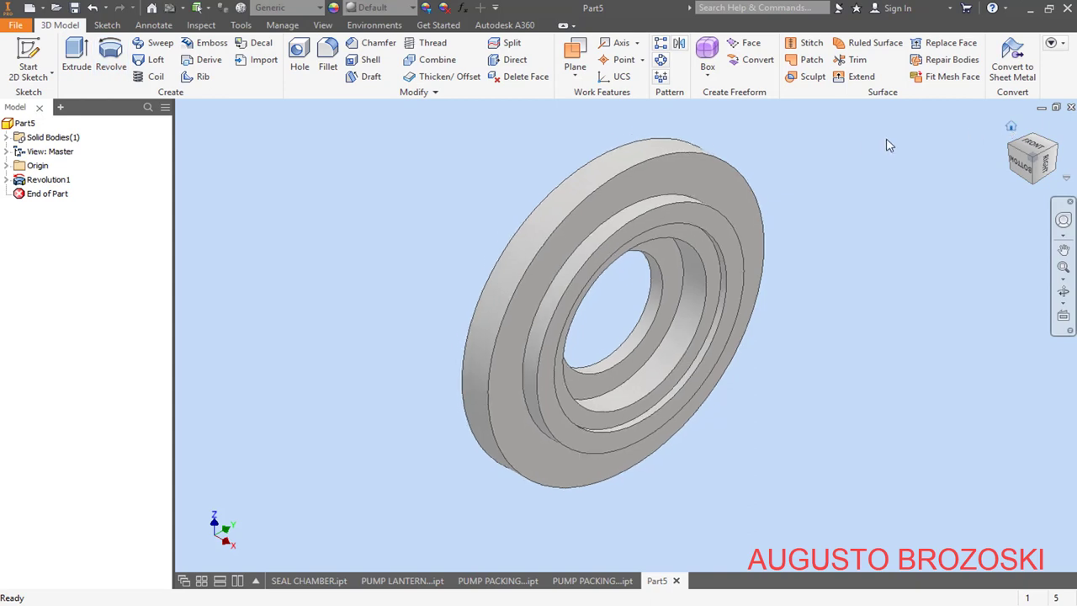
Step: Save the part as BEARING COVER in the Inventor Centrifugal Pump Video folder
{"action": "left_click", "coordinate": [74, 8]}
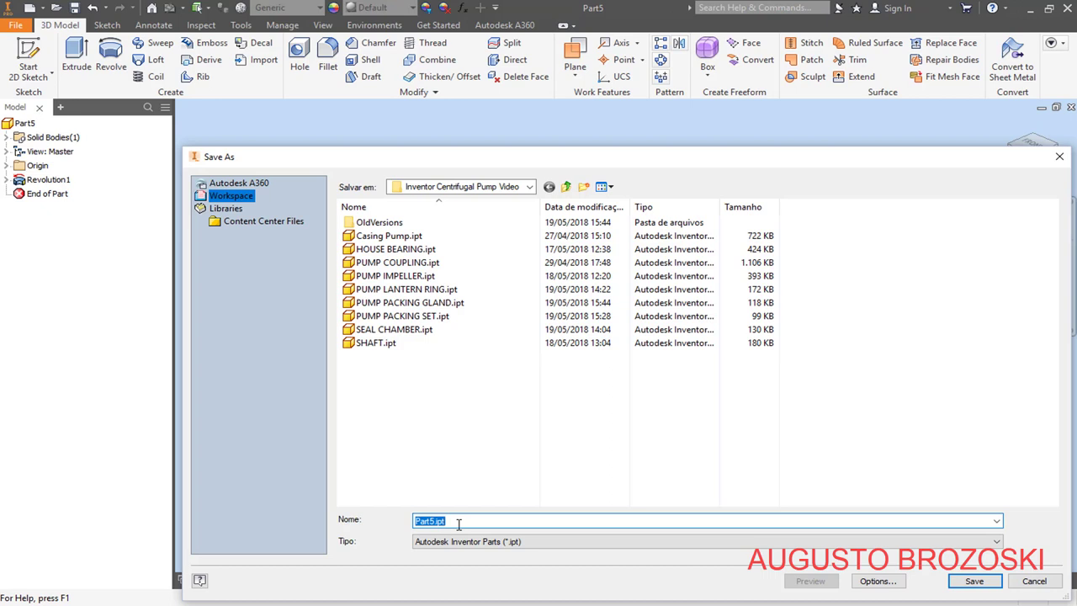
{"action": "type", "text": "BEARING COVER"}
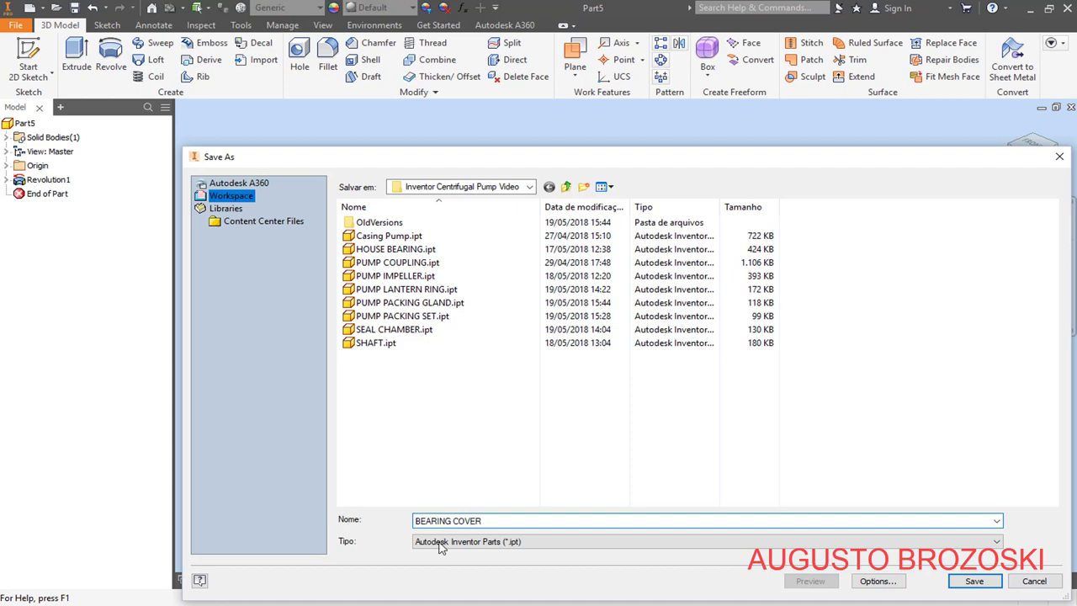
{"action": "left_click", "coordinate": [970, 580]}
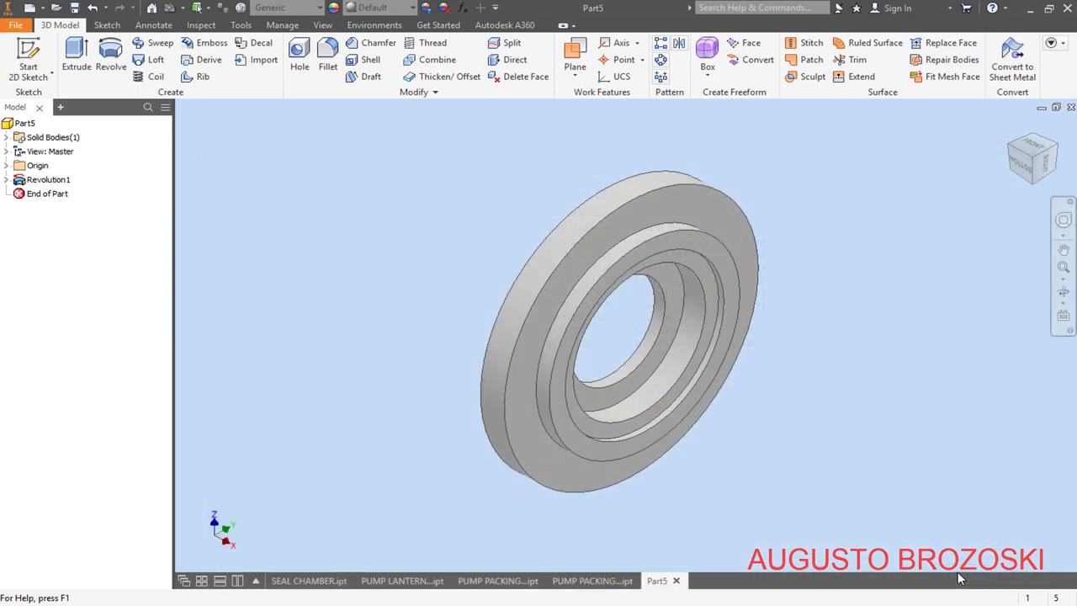
Step: Check the cover's hole layout in the PDF drawing, and start a sketch on the flat back face of the flange
{"action": "left_click", "coordinate": [363, 601]}
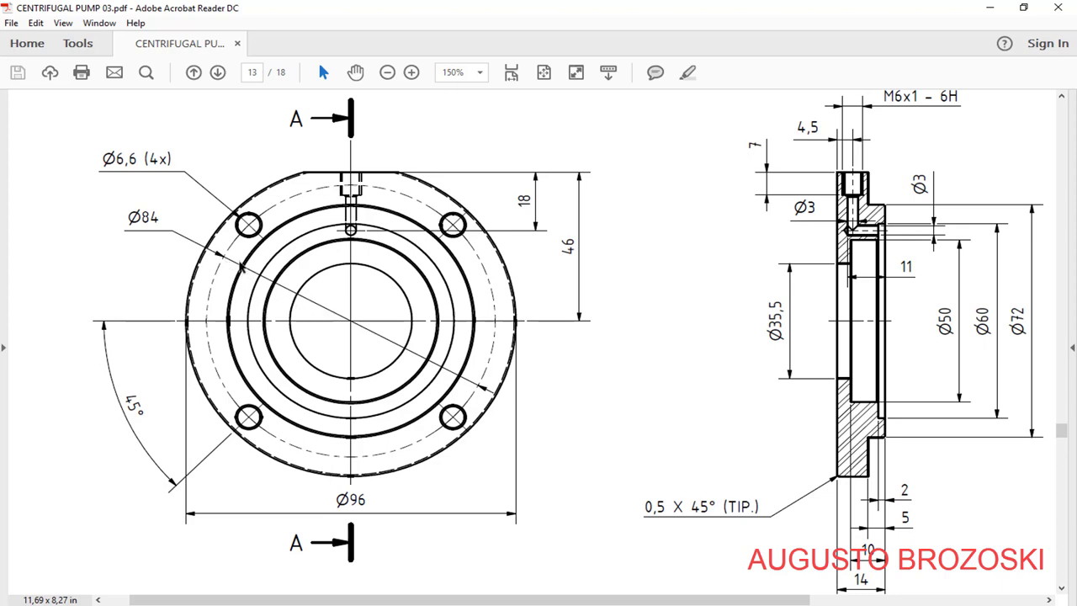
{"action": "left_click", "coordinate": [990, 8]}
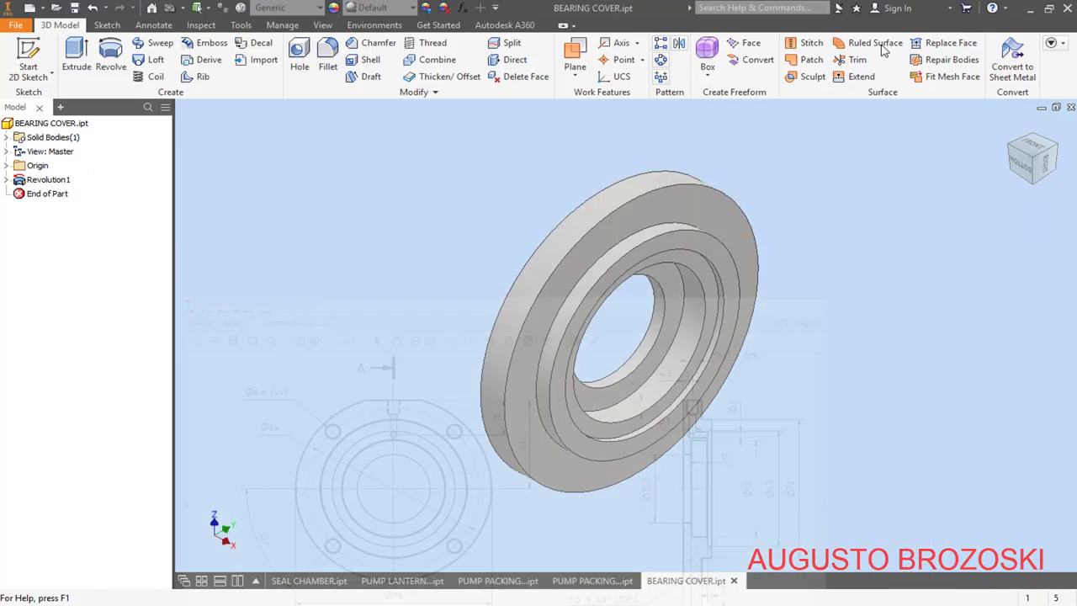
{"action": "left_click", "coordinate": [1011, 151]}
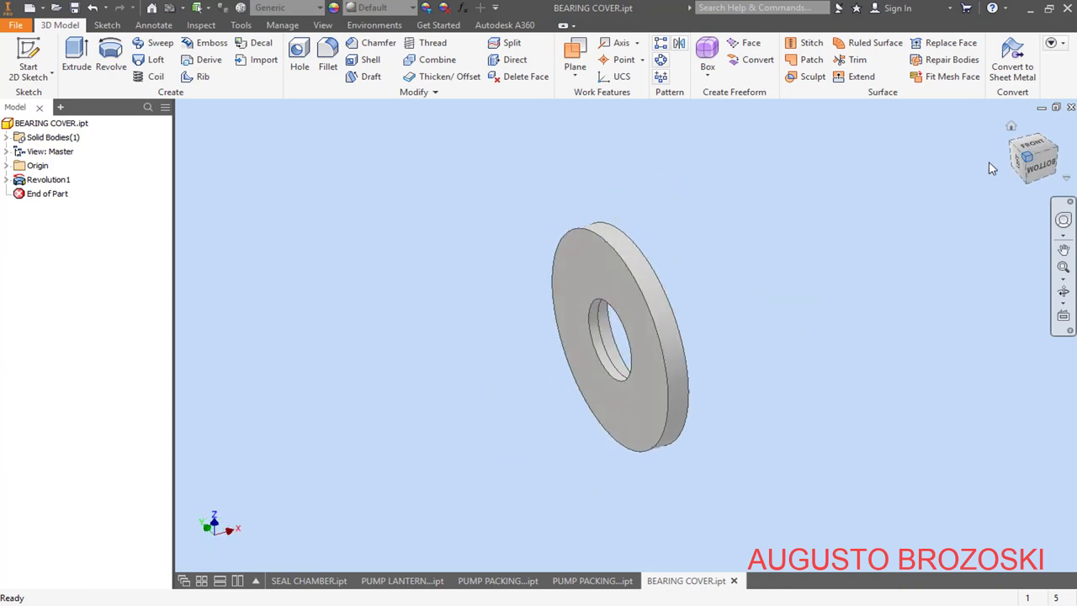
{"action": "left_click", "coordinate": [27, 53]}
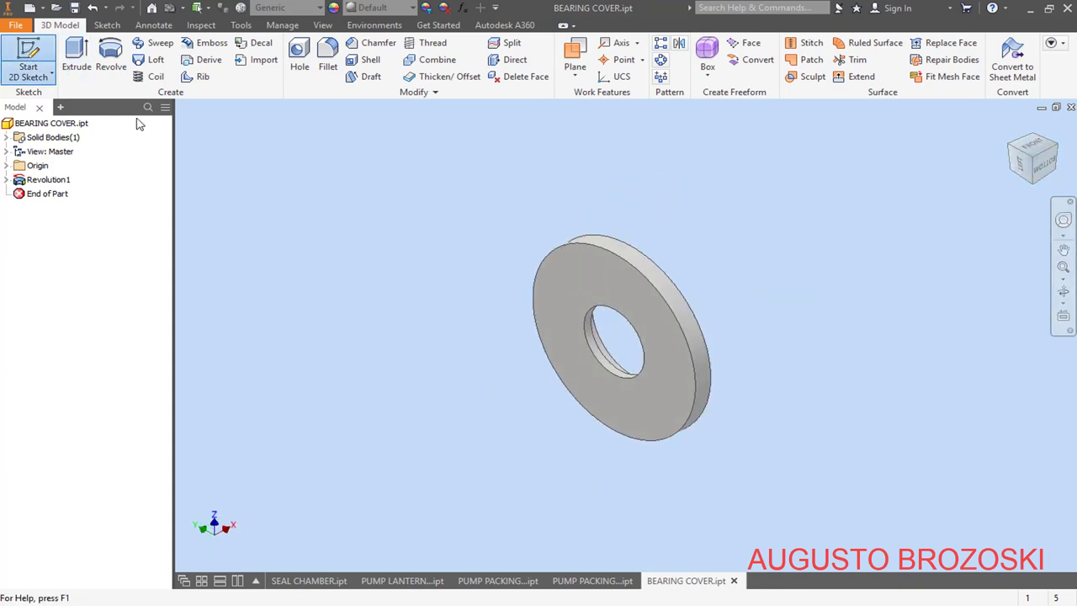
{"action": "left_click", "coordinate": [582, 285]}
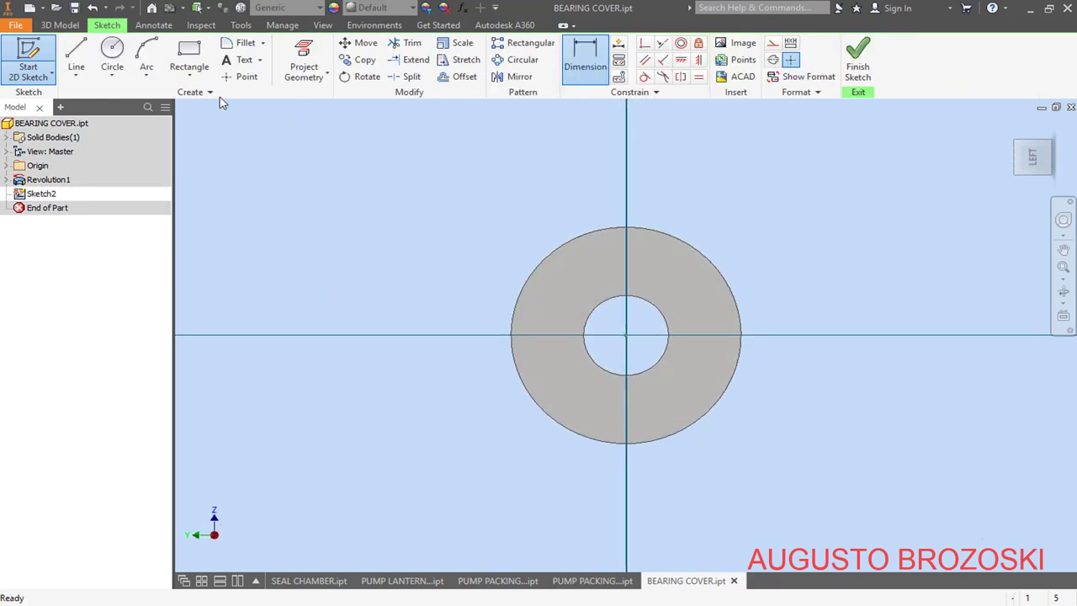
Step: Place a point about 40.5 mm from the centre, 33° left of vertical, and draw lines from the centre to it and straight up to the rim
{"action": "left_click", "coordinate": [243, 76]}
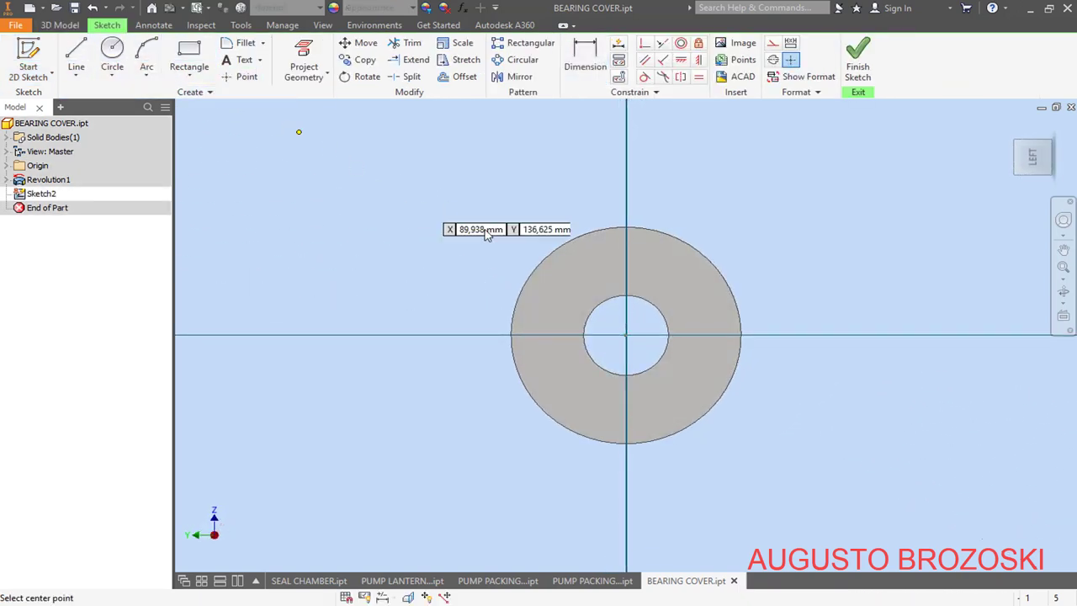
{"action": "scroll", "coordinate": [620, 320], "scroll_direction": "up", "scroll_amount": 3}
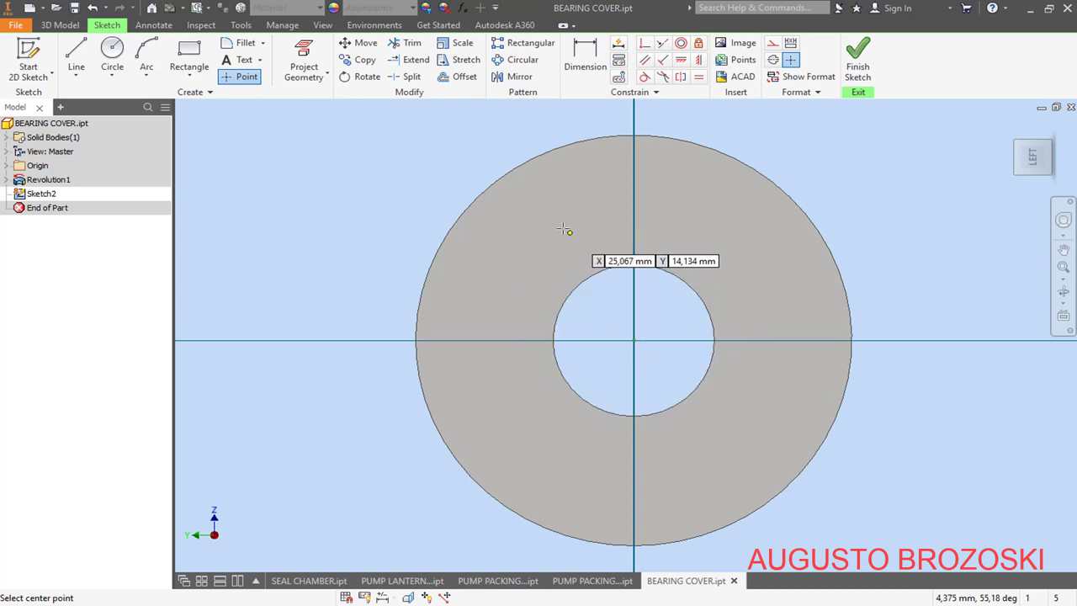
{"action": "left_click", "coordinate": [533, 195]}
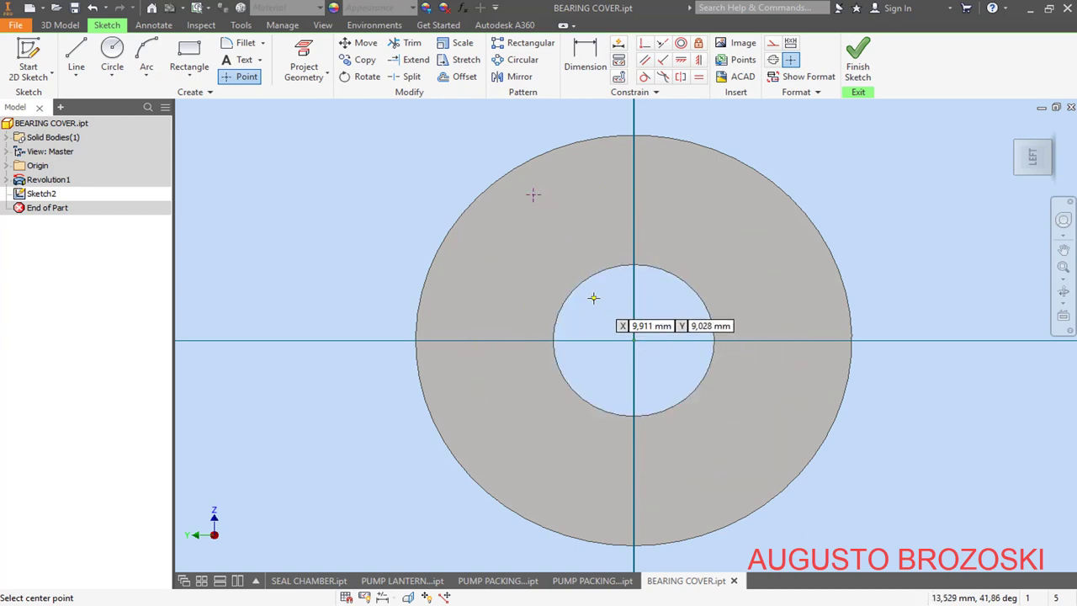
{"action": "left_click", "coordinate": [84, 57]}
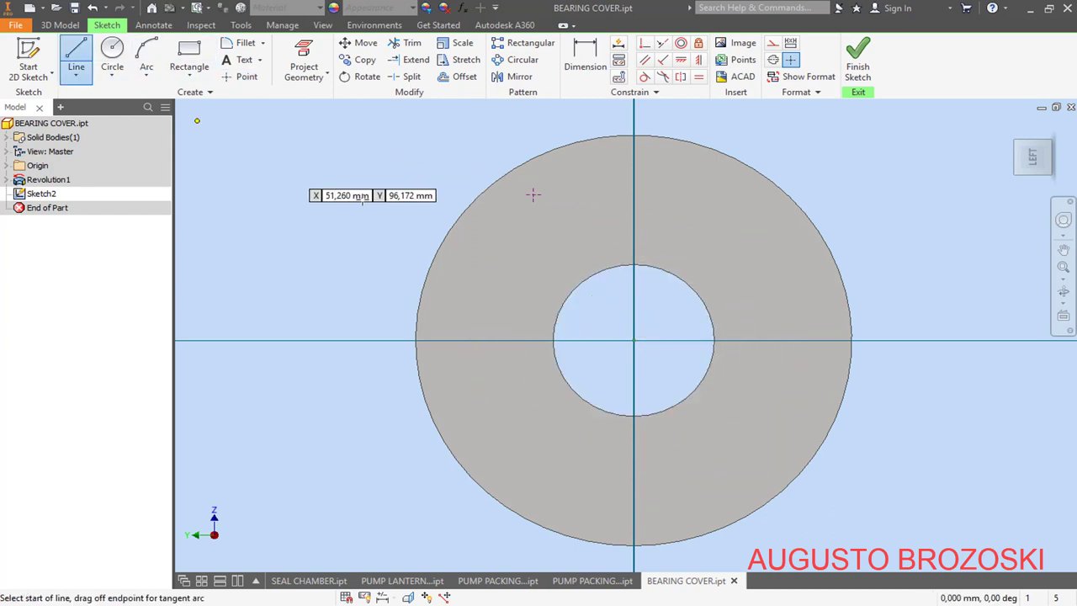
{"action": "left_click", "coordinate": [532, 194]}
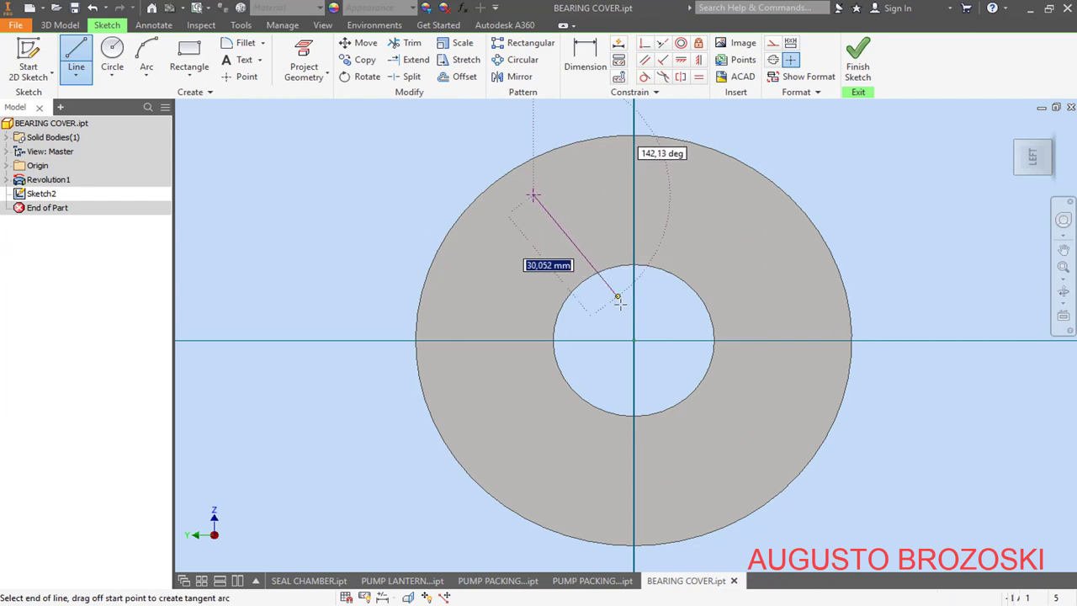
{"action": "left_click", "coordinate": [633, 340]}
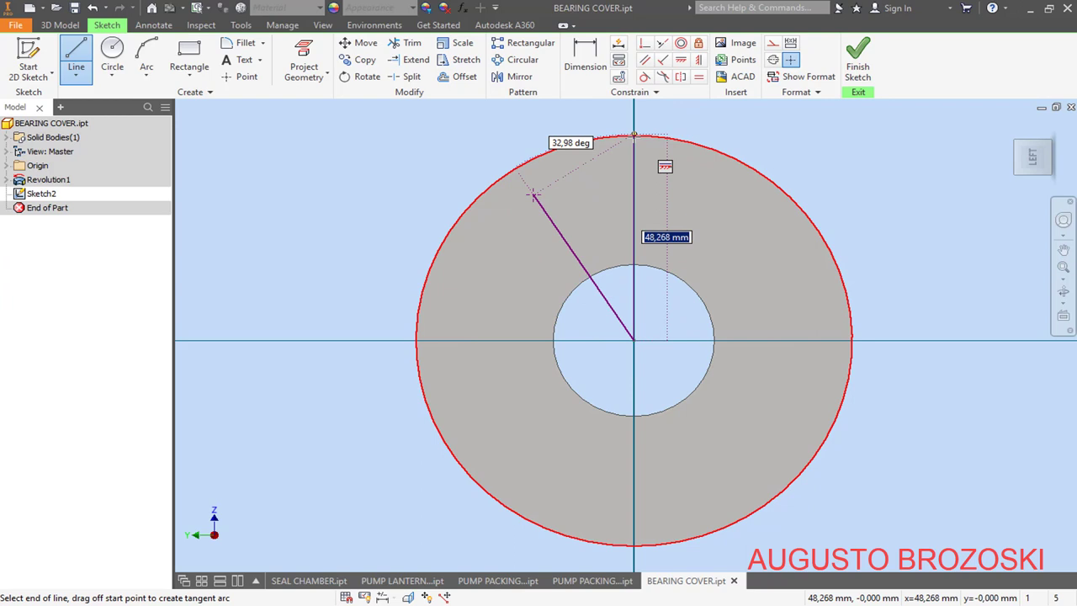
{"action": "left_click", "coordinate": [634, 135]}
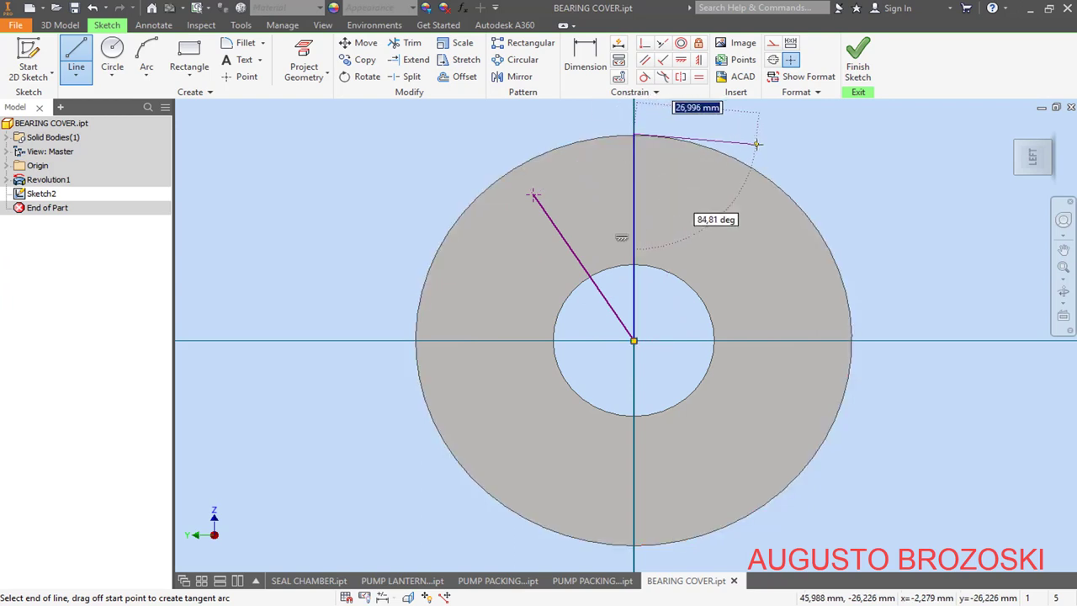
{"action": "key", "text": "Escape"}
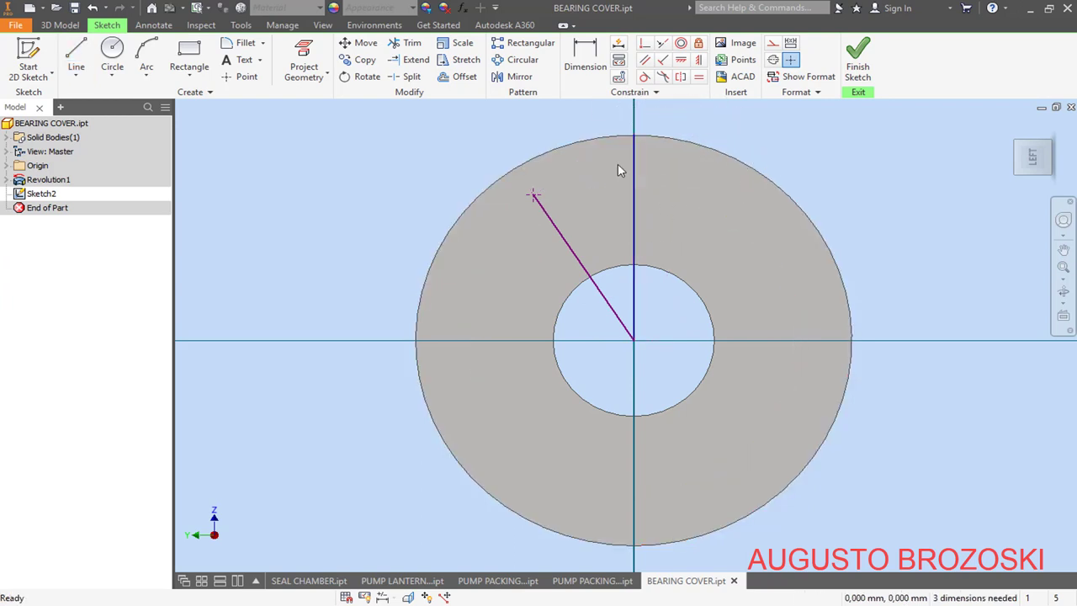
Step: Dimension the angle between the vertical line and the slanted line to the point as 45°
{"action": "key", "text": "d"}
{"action": "left_click", "coordinate": [634, 195]}
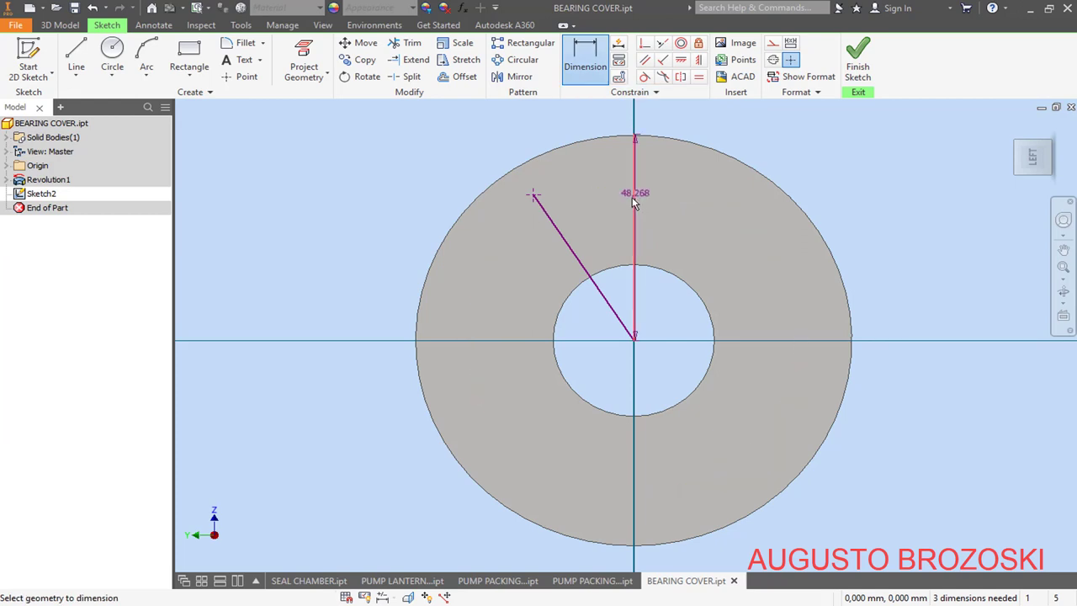
{"action": "left_click", "coordinate": [562, 242]}
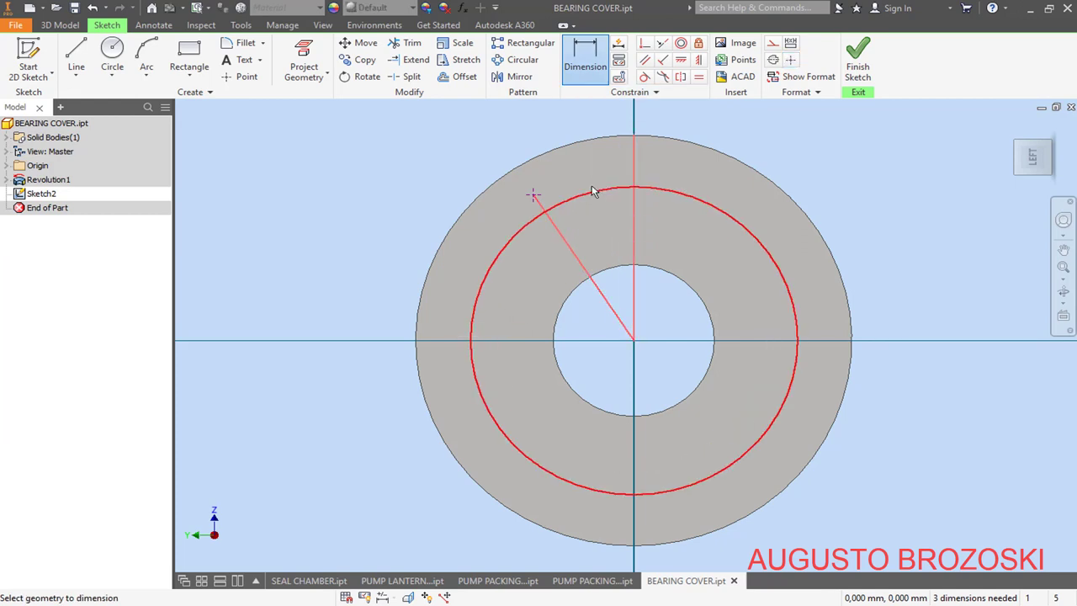
{"action": "left_click", "coordinate": [582, 160]}
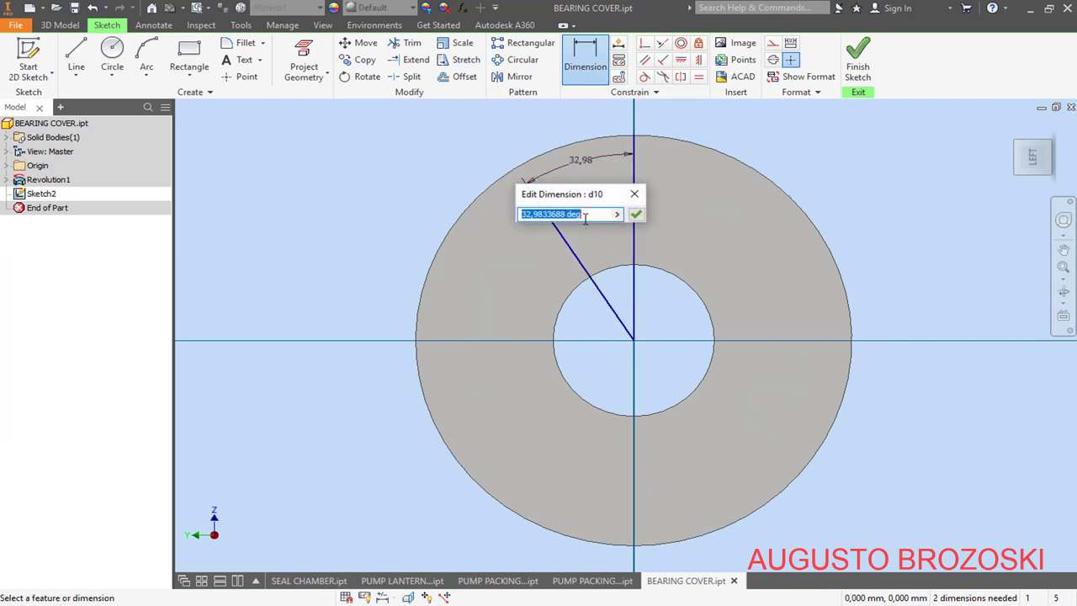
{"action": "type", "text": "45"}
{"action": "key", "text": "Return"}
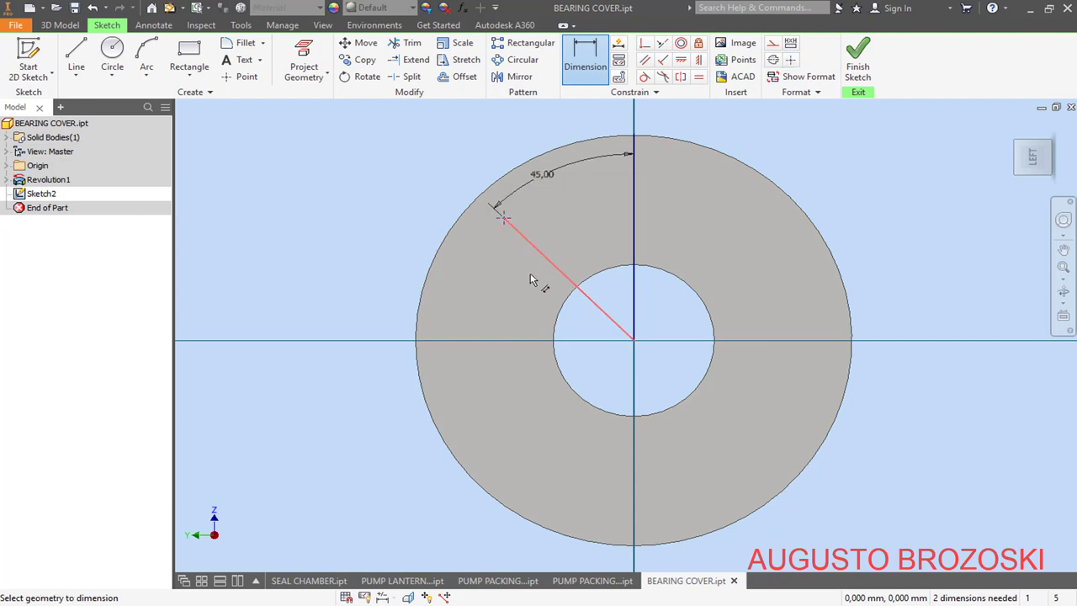
Step: Dimension the slanted line from the centre to the hole point as 42 mm, and finish the sketch
{"action": "left_click", "coordinate": [530, 274]}
{"action": "left_click", "coordinate": [516, 292]}
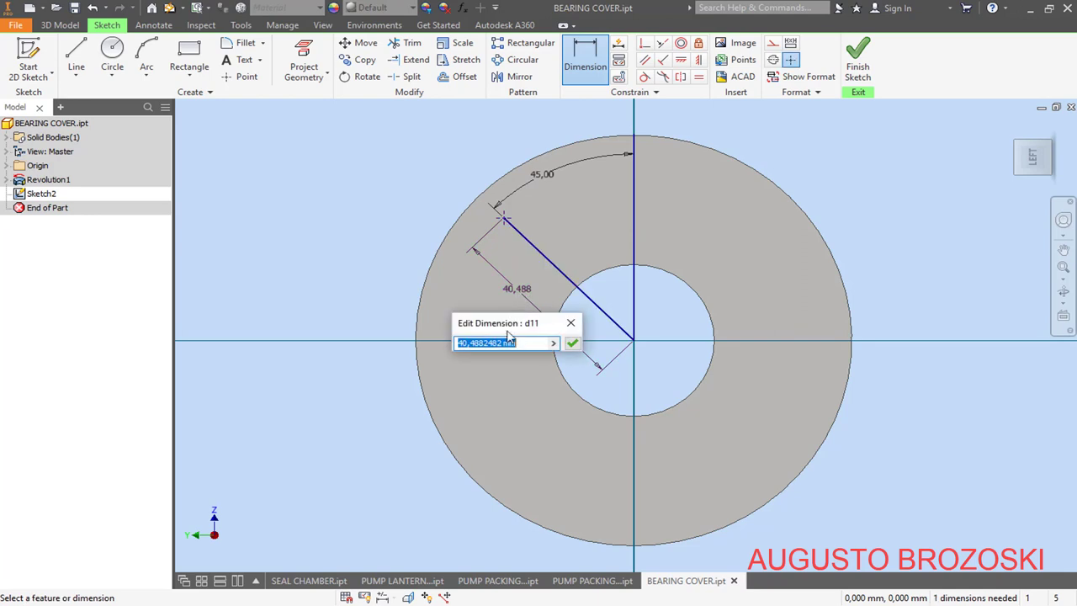
{"action": "type", "text": "42"}
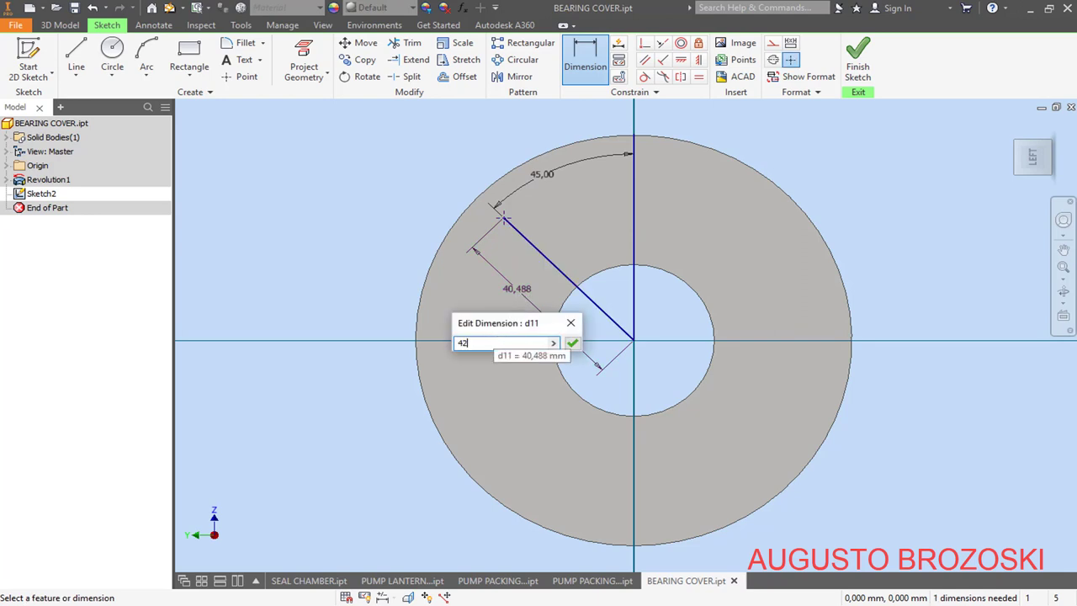
{"action": "key", "text": "Return"}
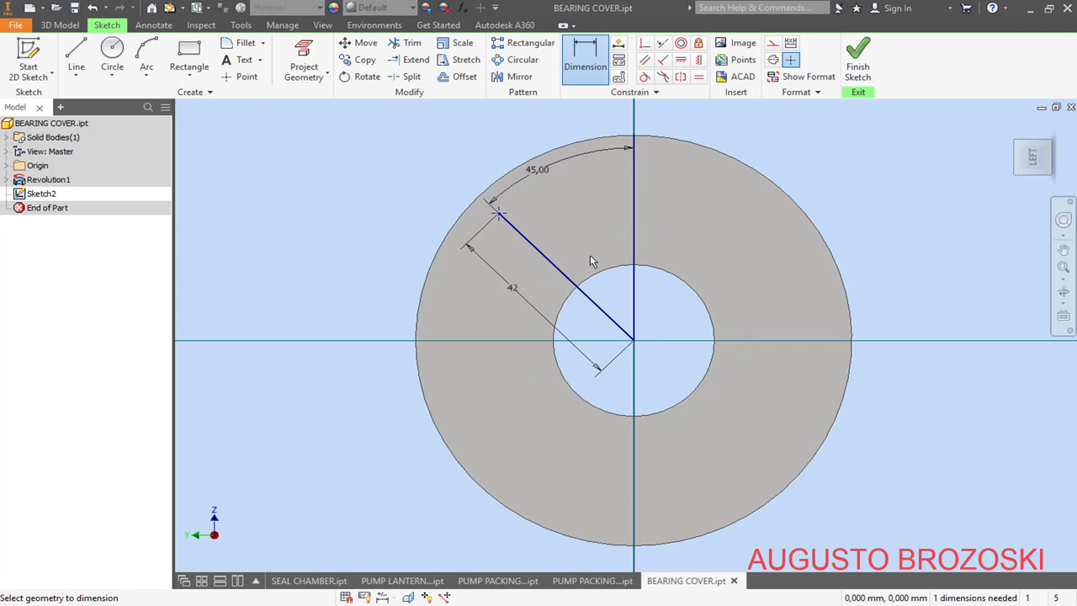
{"action": "key", "text": "Escape"}
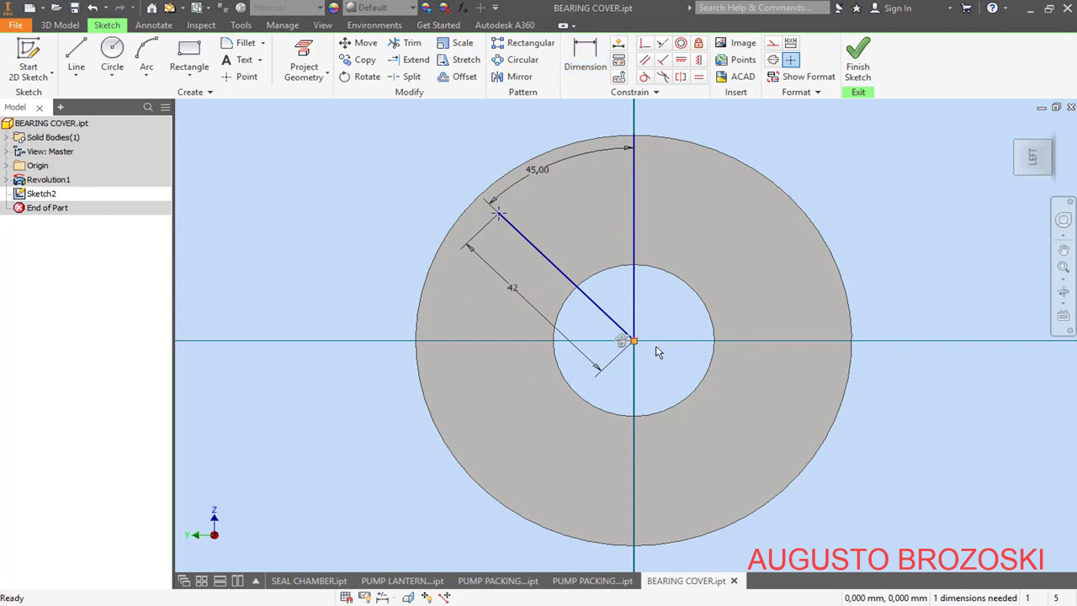
{"action": "left_click_drag", "start_coordinate": [648, 345], "coordinate": [611, 315]}
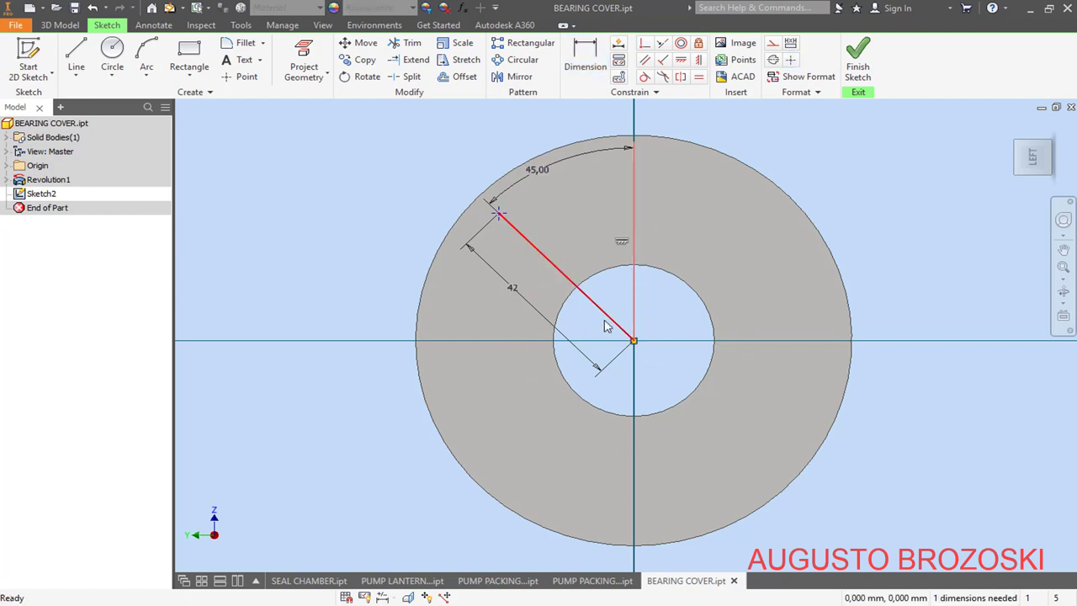
{"action": "left_click", "coordinate": [790, 59]}
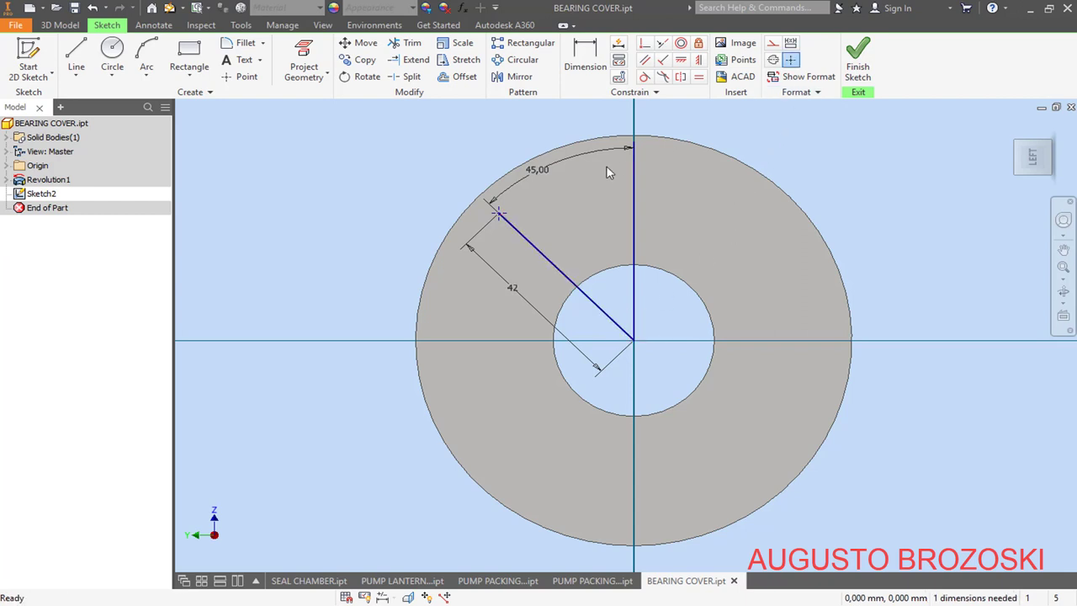
{"action": "left_click", "coordinate": [857, 57]}
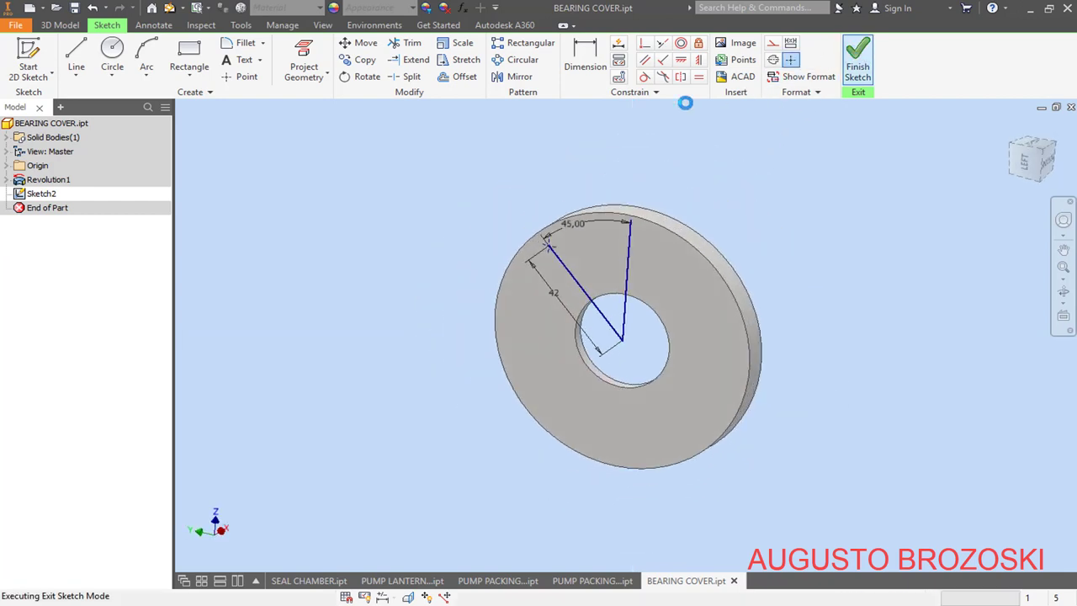
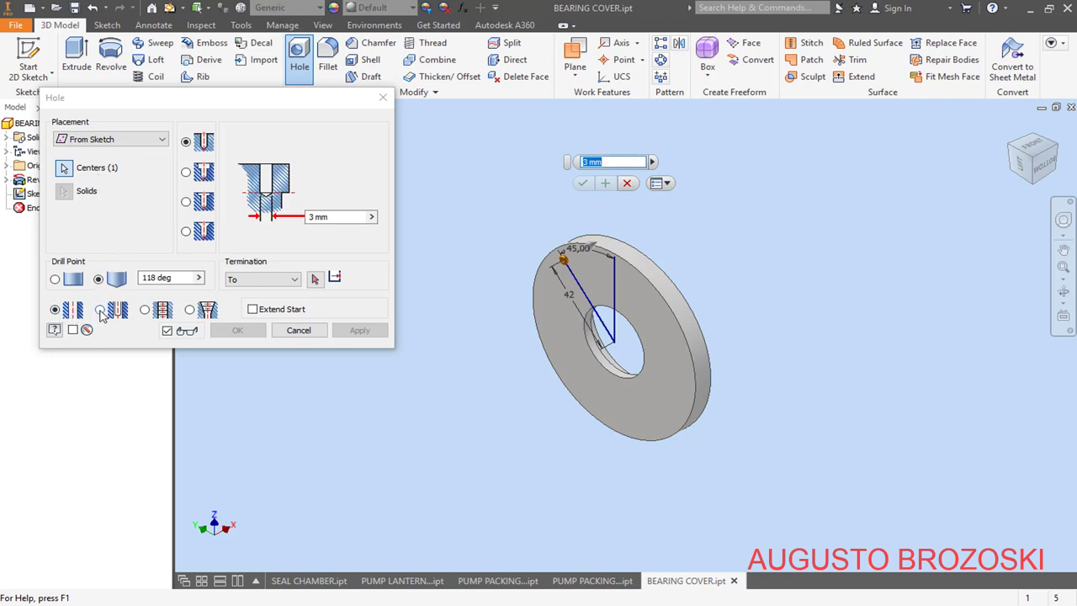
Step: Define a clearance hole at the sketch point for an Ansi Metric M Profile Hex Head Bolt, size M6
{"action": "left_click", "coordinate": [100, 310]}
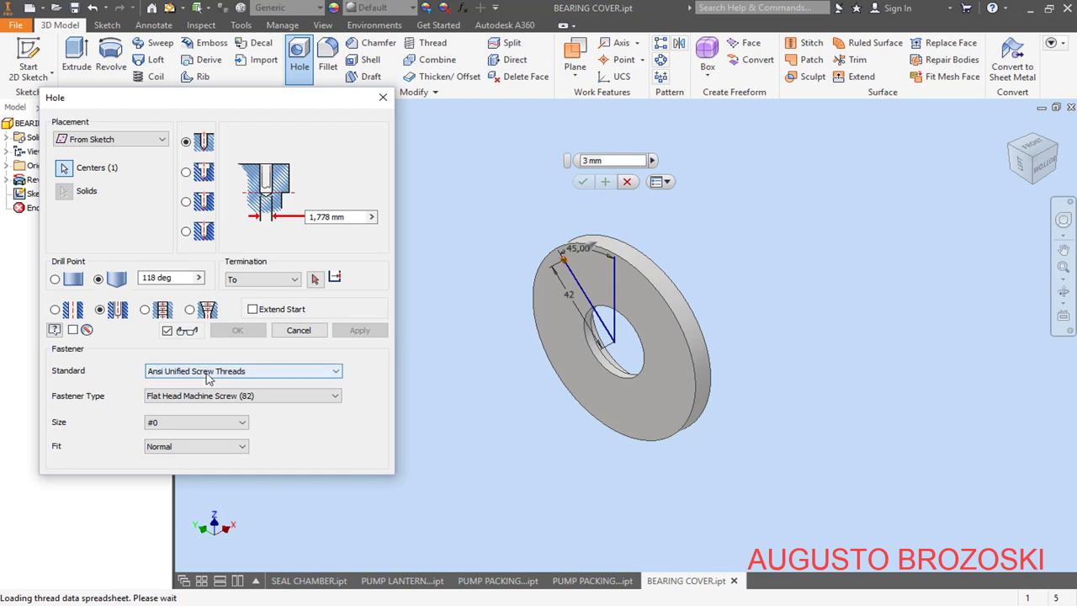
{"action": "left_click", "coordinate": [318, 375]}
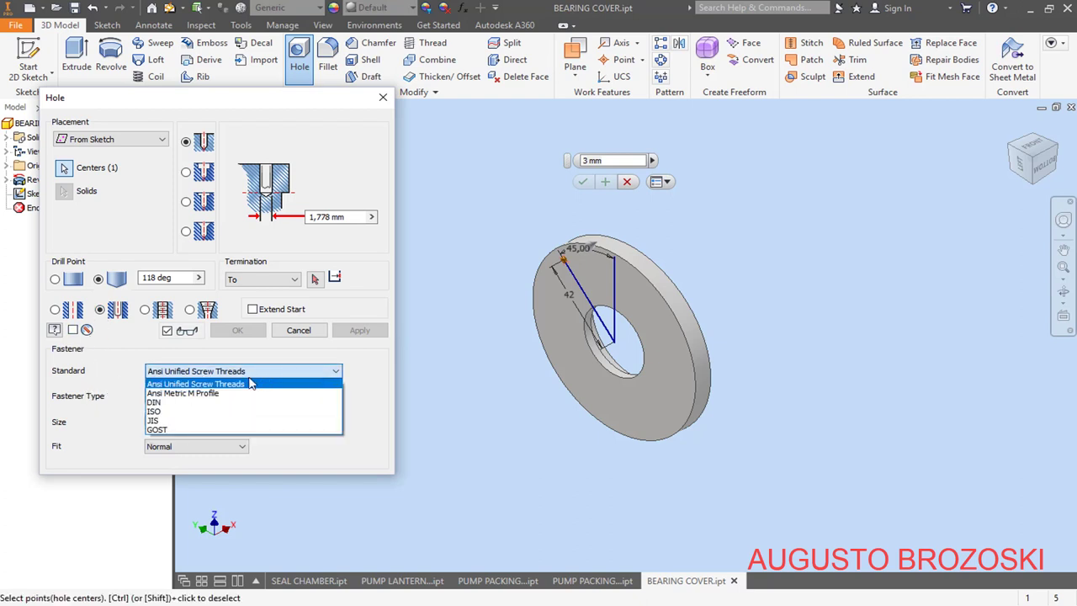
{"action": "left_click", "coordinate": [193, 393]}
{"action": "left_click", "coordinate": [217, 401]}
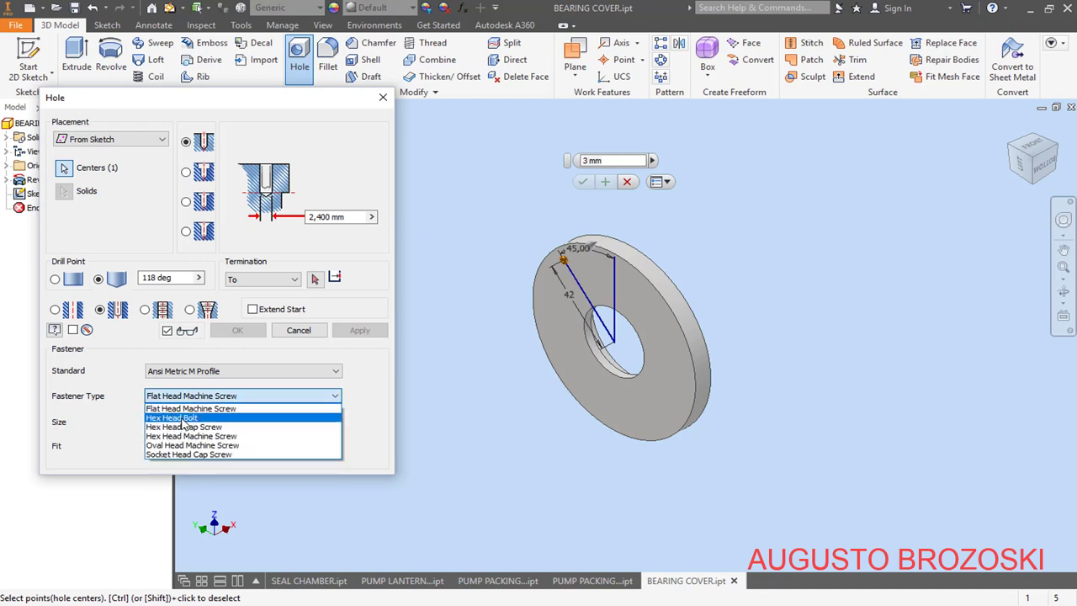
{"action": "left_click", "coordinate": [177, 418]}
{"action": "left_click", "coordinate": [236, 424]}
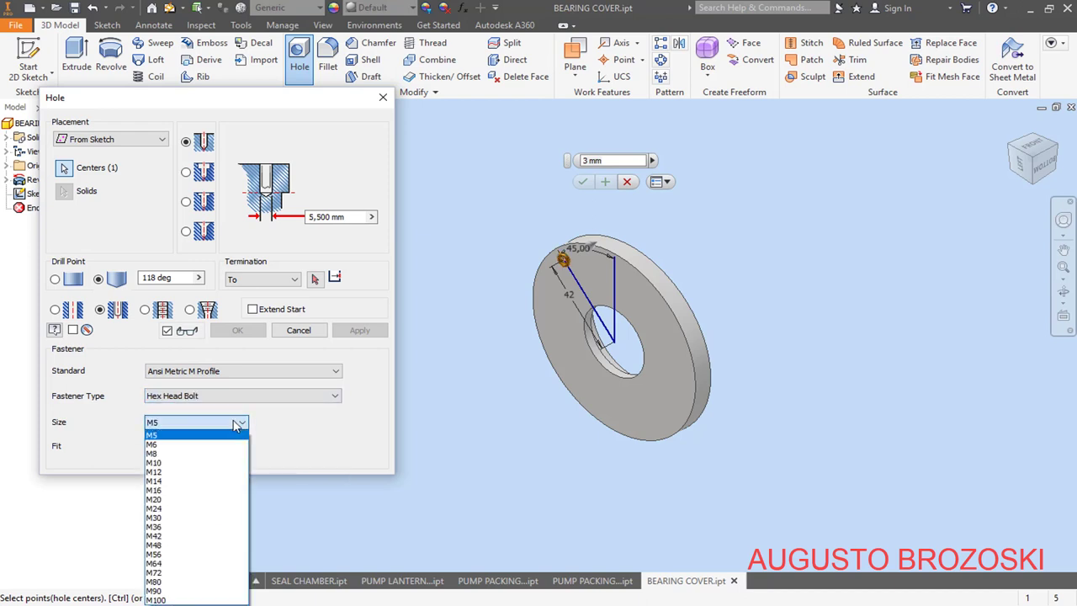
{"action": "left_click", "coordinate": [193, 444]}
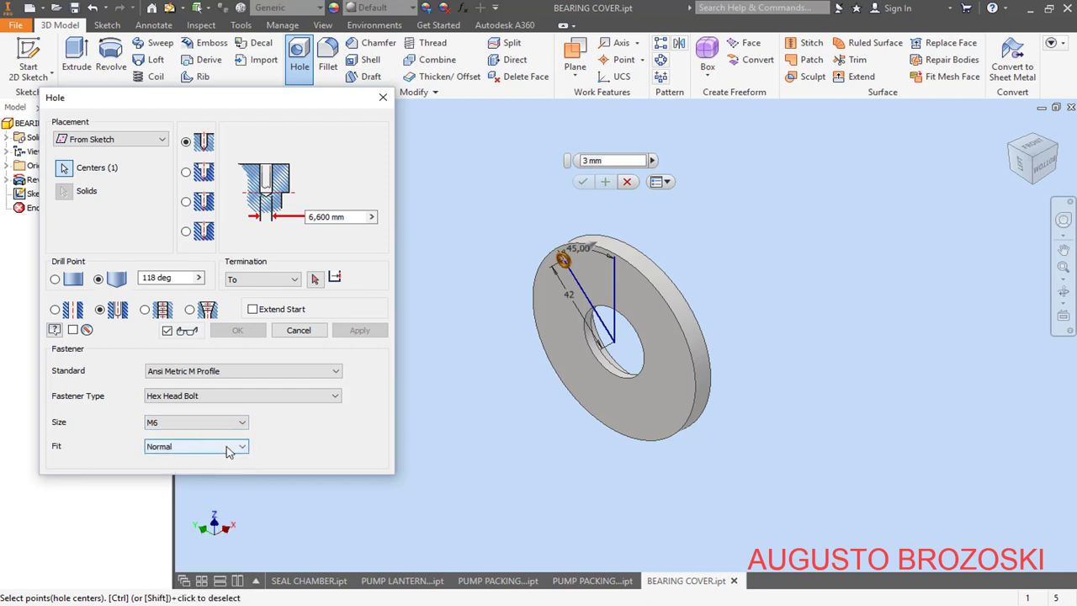
Step: Check the bolt hole diameter in the bearing cover's PDF drawing, and return to the hole definition
{"action": "left_click", "coordinate": [315, 279]}
{"action": "left_click", "coordinate": [383, 602]}
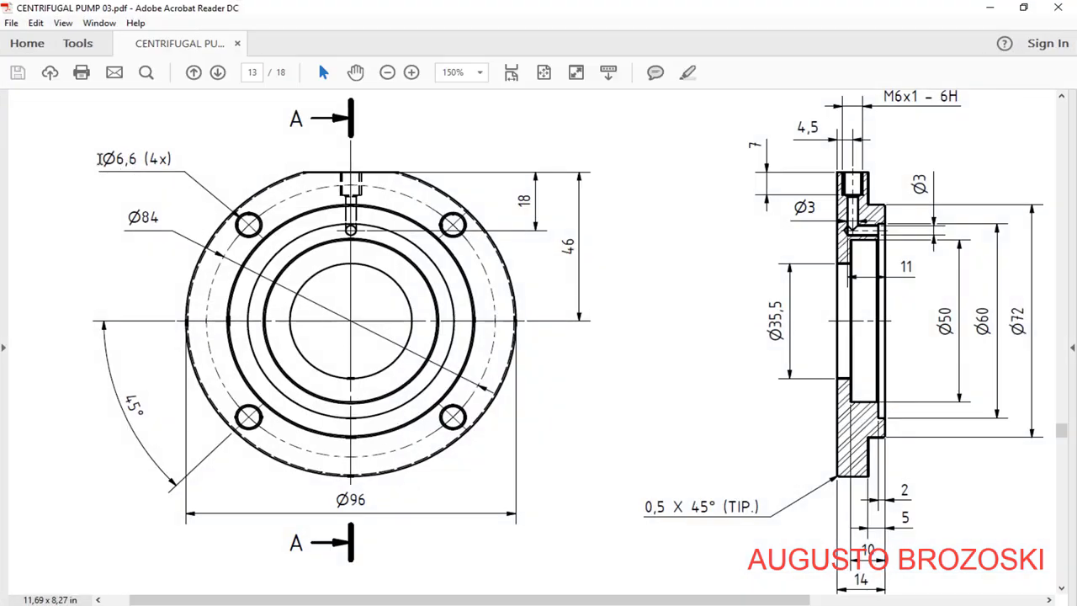
{"action": "left_click", "coordinate": [989, 8]}
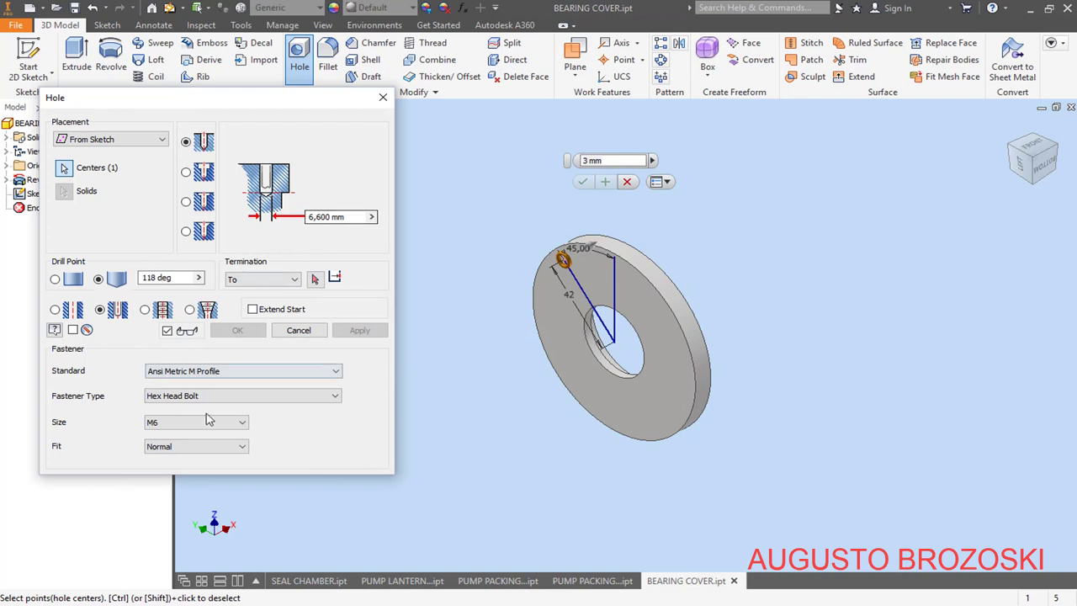
Step: Try the Close and Loose fits for the M6 clearance hole, and set the fit back to Normal
{"action": "left_click", "coordinate": [225, 448]}
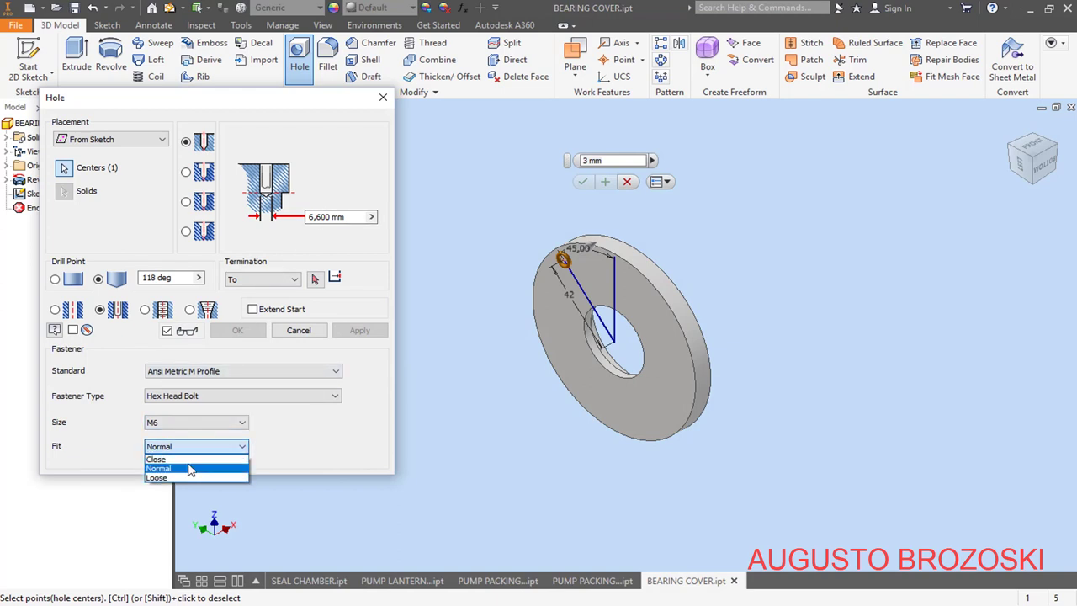
{"action": "left_click", "coordinate": [188, 460]}
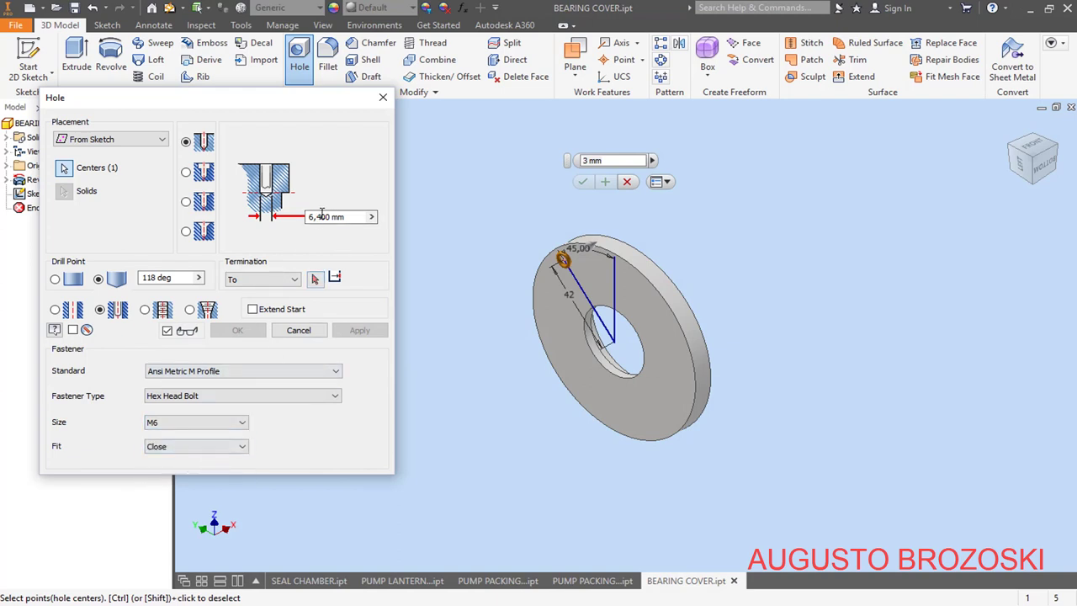
{"action": "left_click", "coordinate": [241, 448]}
{"action": "left_click", "coordinate": [193, 478]}
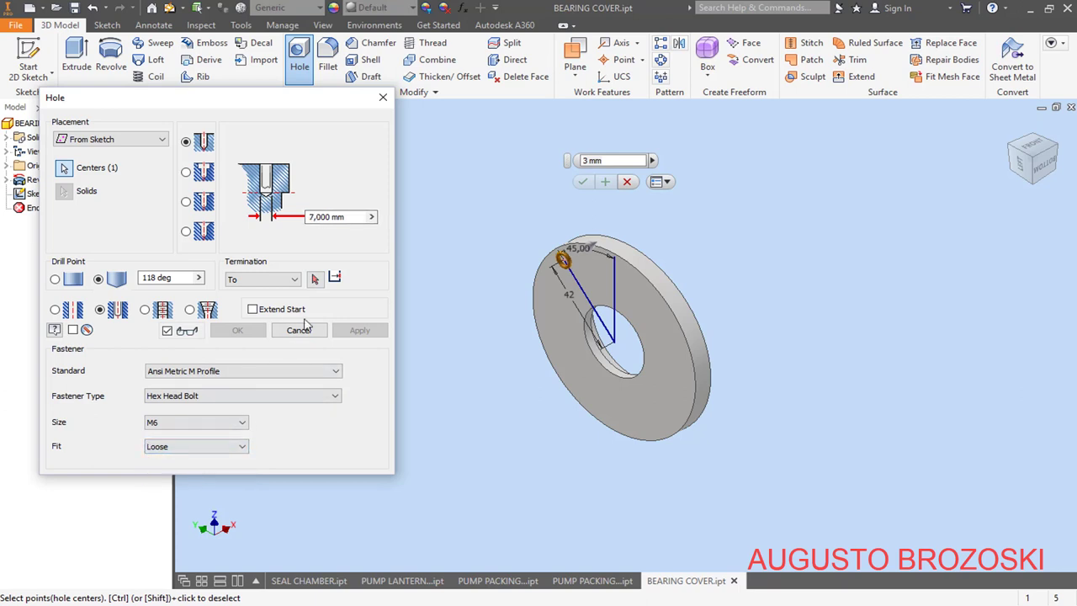
{"action": "left_click", "coordinate": [239, 447]}
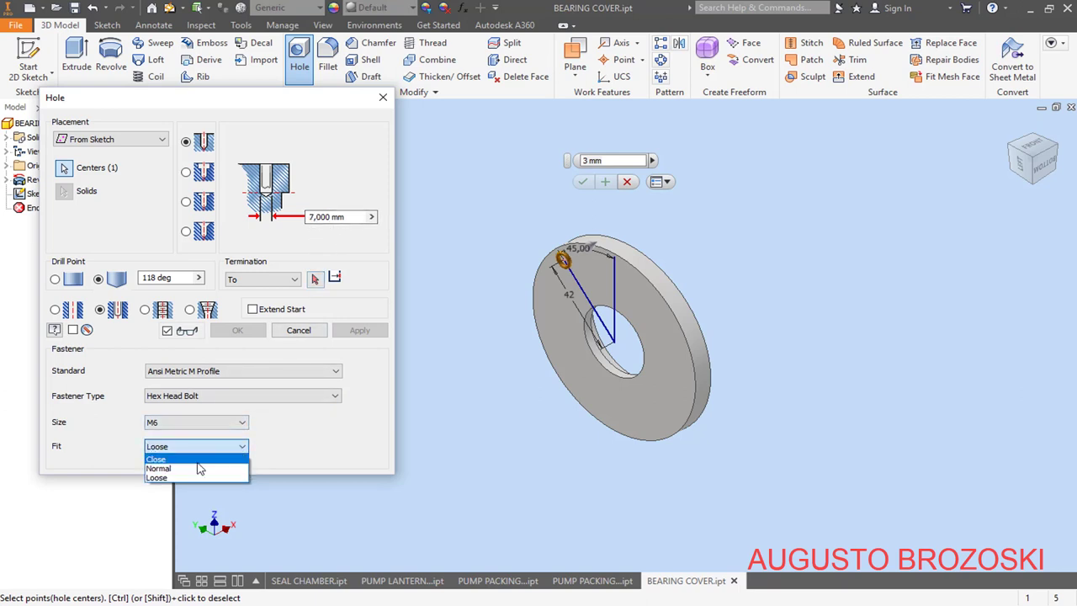
{"action": "left_click", "coordinate": [200, 469]}
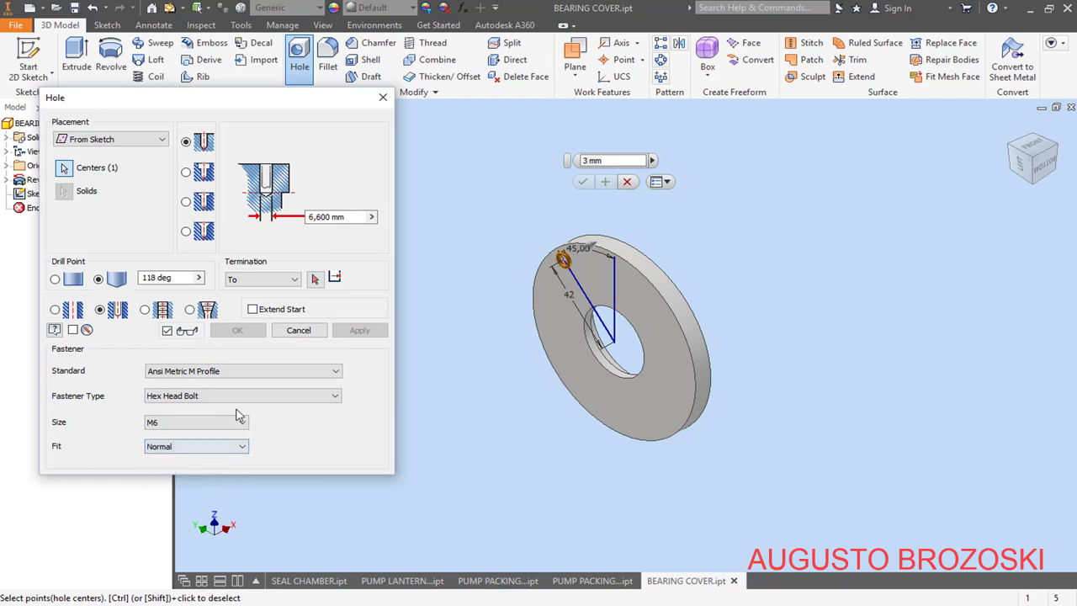
Step: Set the hole's termination to Through All and create the hole in the flange
{"action": "left_click", "coordinate": [294, 278]}
{"action": "left_click", "coordinate": [267, 302]}
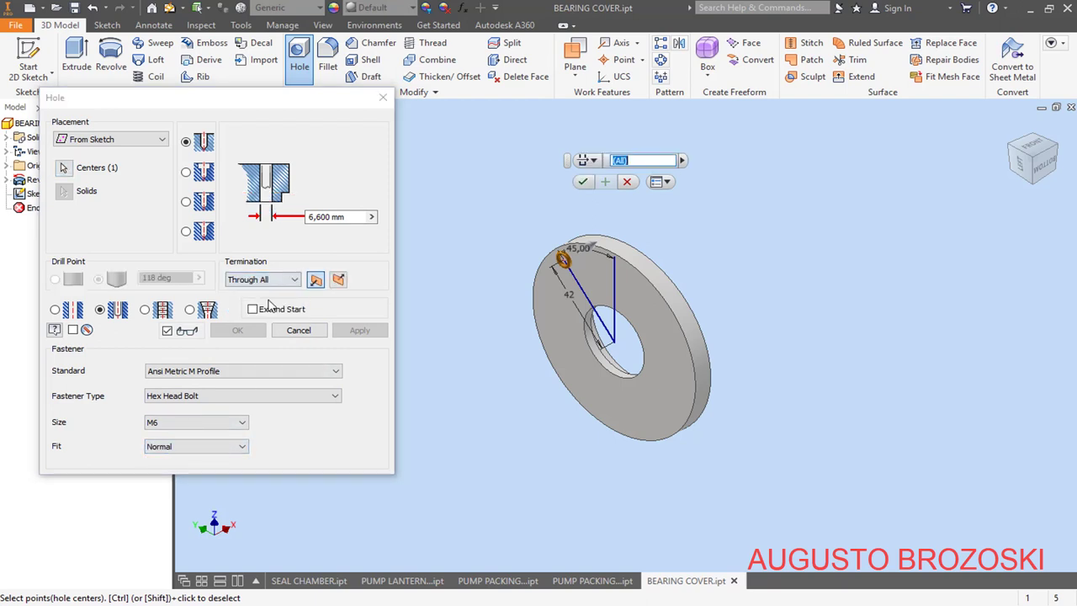
{"action": "left_click", "coordinate": [239, 331]}
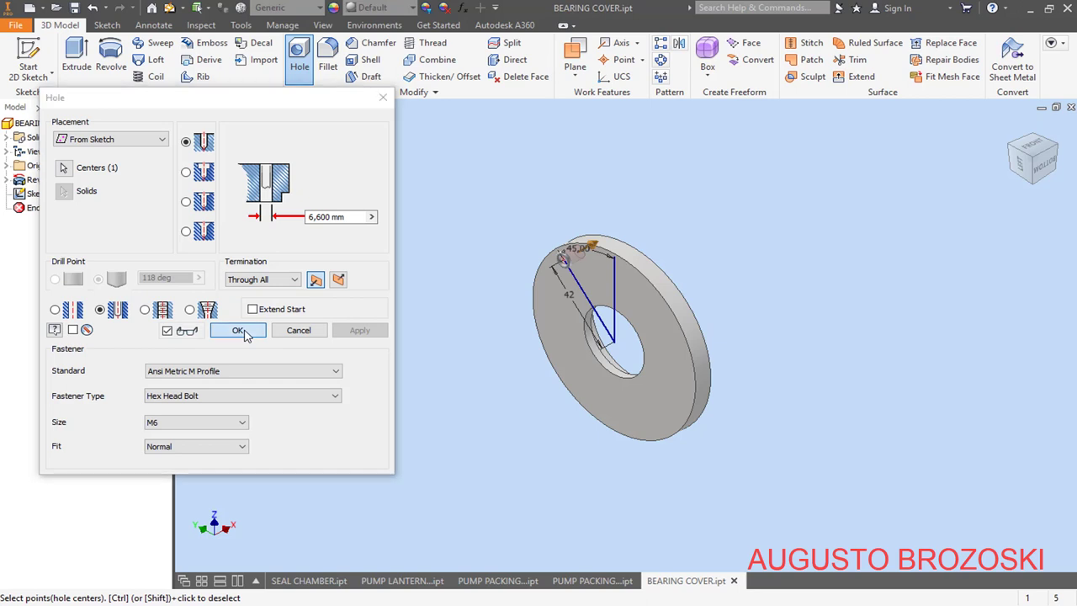
Step: Pattern the bolt hole circularly around the X axis with 4 occurrences over 360 degrees
{"action": "left_click", "coordinate": [660, 59]}
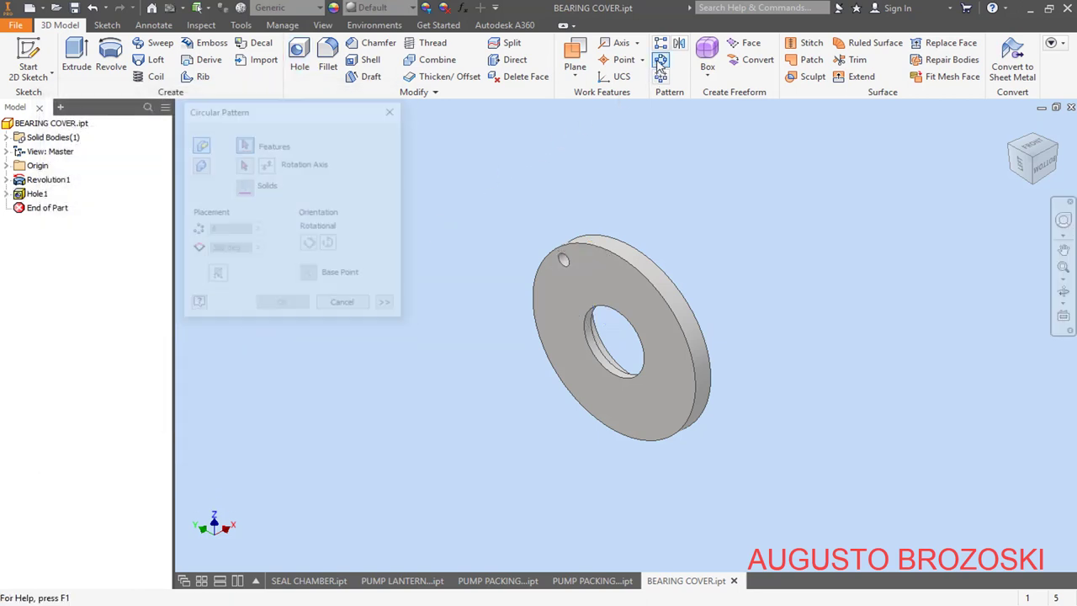
{"action": "left_click", "coordinate": [37, 193]}
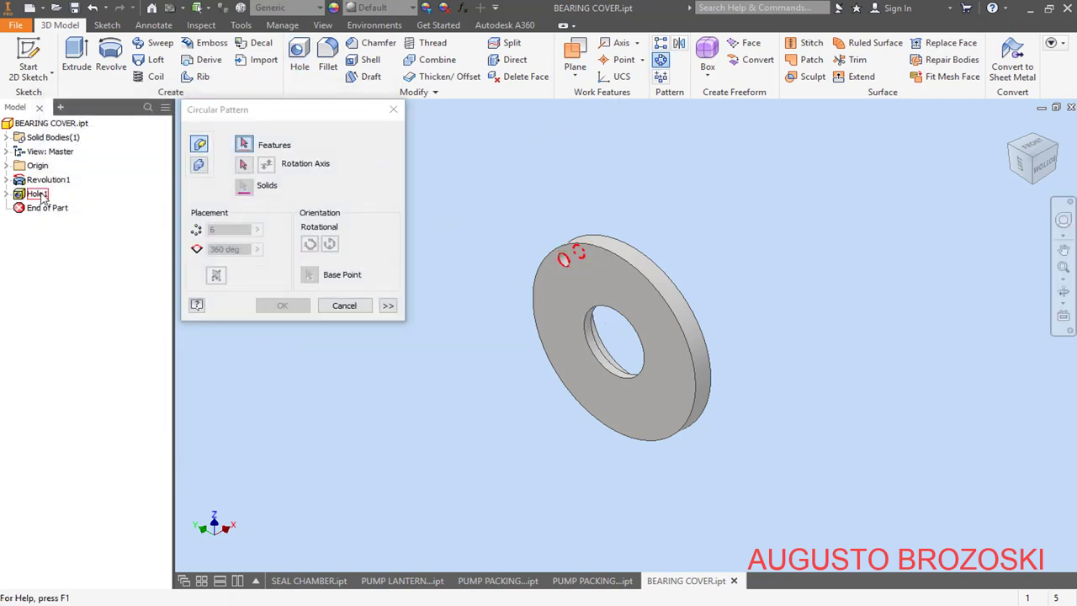
{"action": "left_click", "coordinate": [244, 164]}
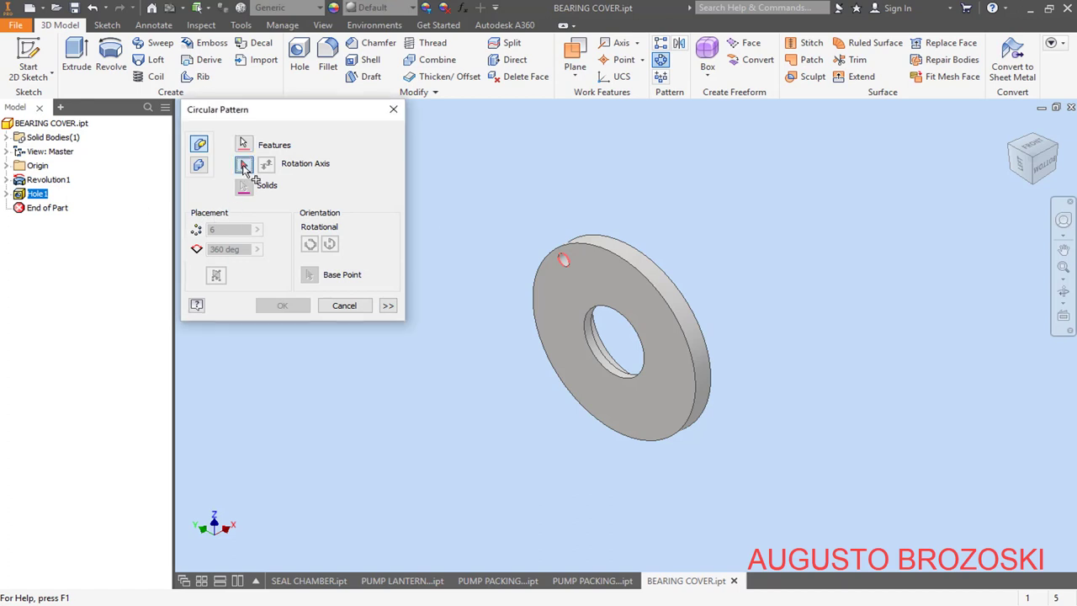
{"action": "left_click", "coordinate": [8, 166]}
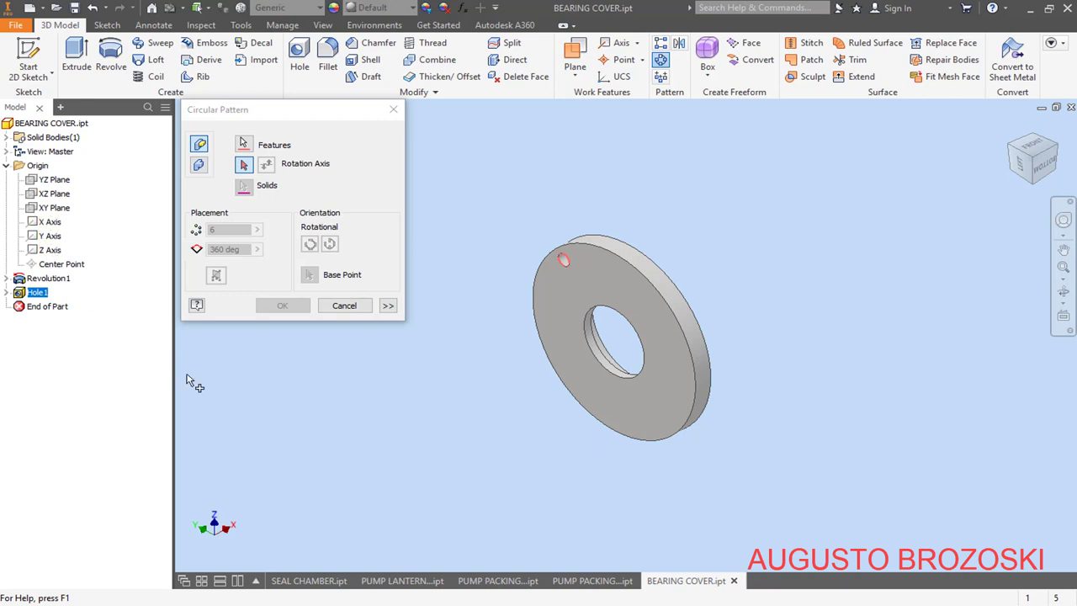
{"action": "left_click", "coordinate": [50, 223]}
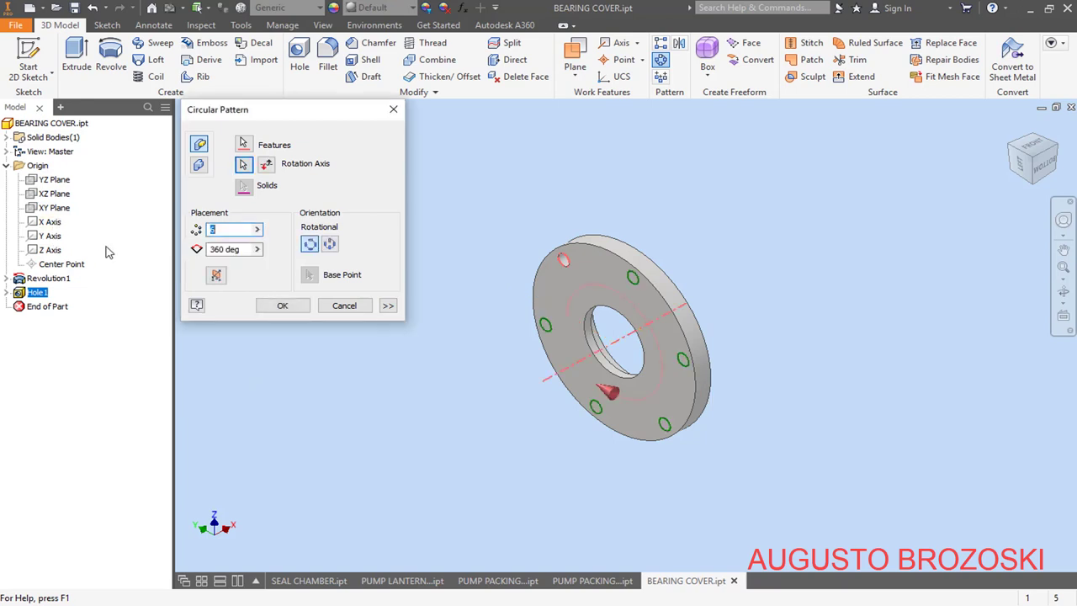
{"action": "double_click", "coordinate": [223, 229]}
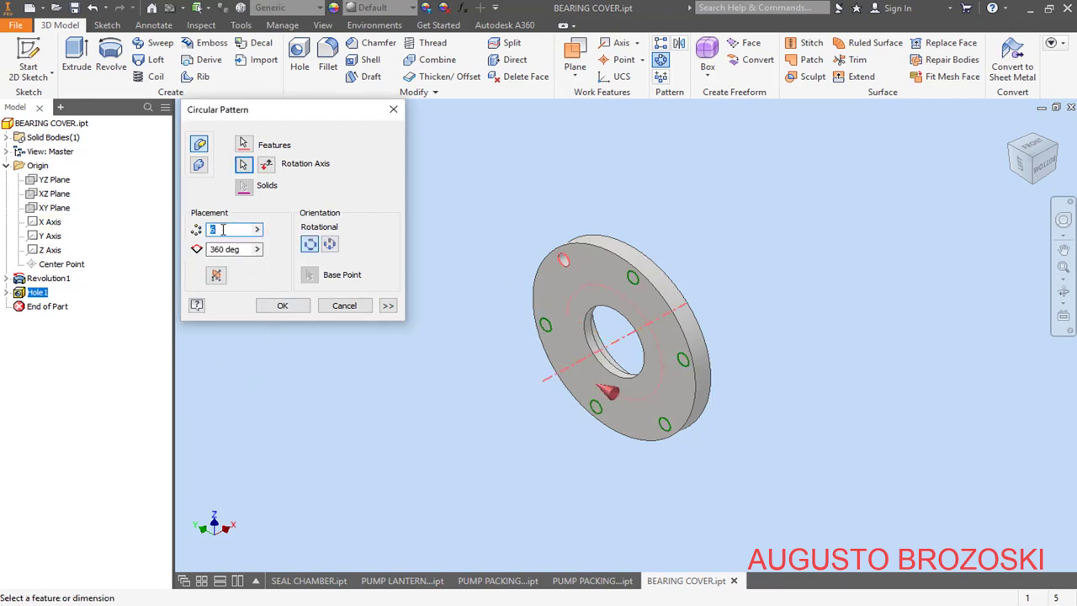
{"action": "type", "text": "4"}
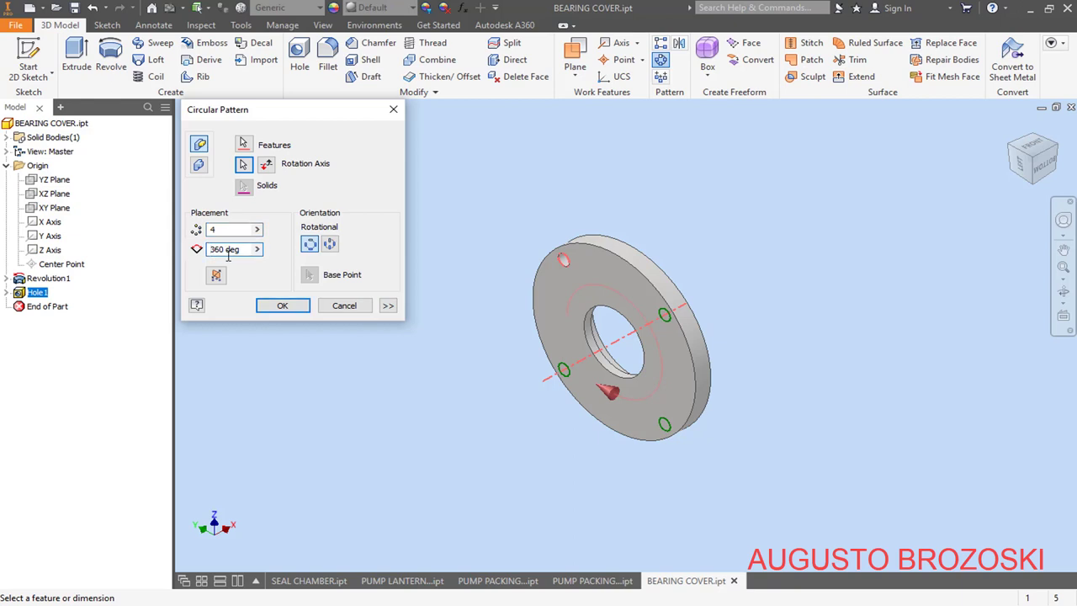
{"action": "left_click", "coordinate": [282, 306]}
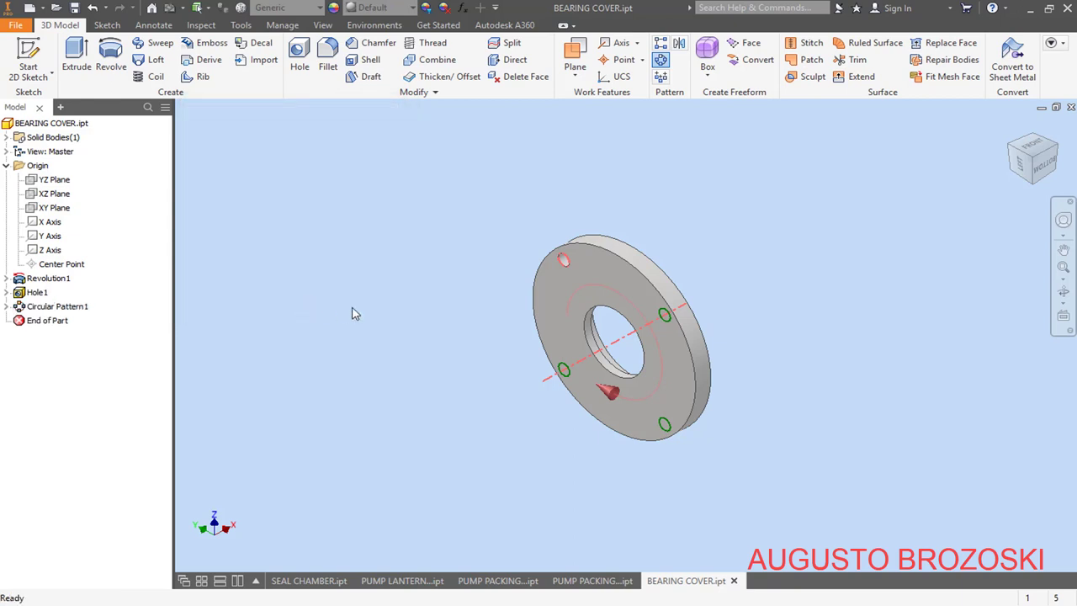
Step: Examine the cover's stepped side and compare it with the rim flat and tapped hole in the PDF drawing
{"action": "left_click", "coordinate": [1014, 133]}
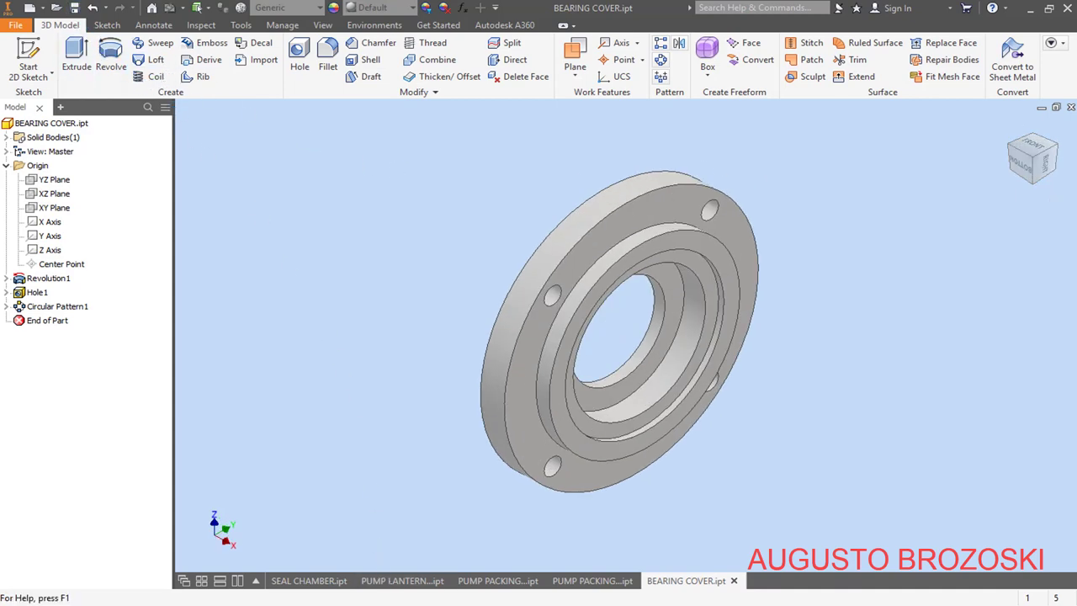
{"action": "key", "text": "alt+Tab"}
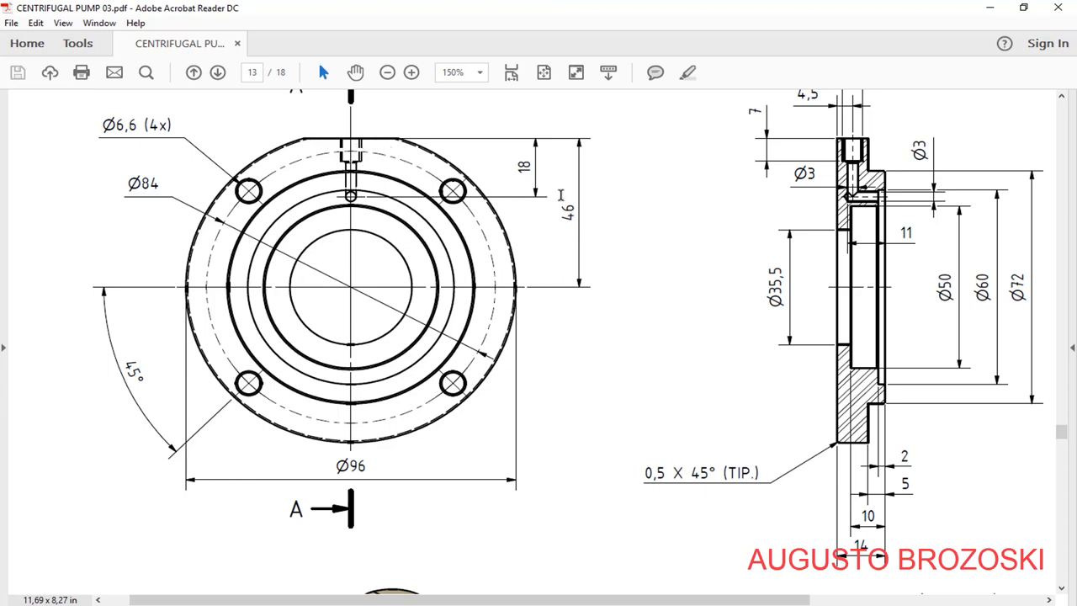
{"action": "scroll", "coordinate": [446, 382], "scroll_direction": "down", "scroll_amount": 5}
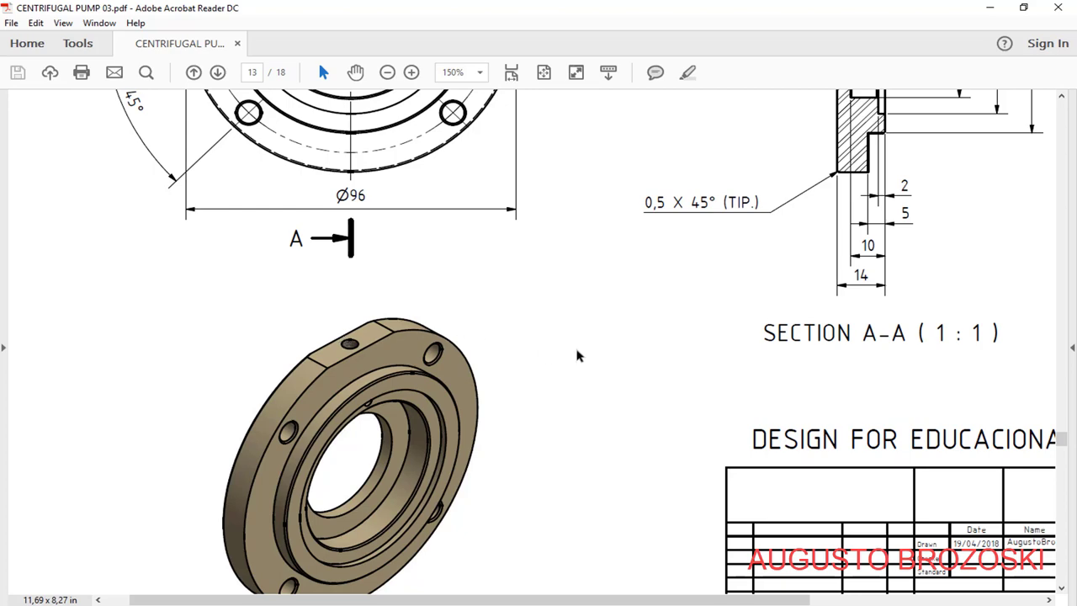
{"action": "scroll", "coordinate": [659, 378], "scroll_direction": "up", "scroll_amount": 5}
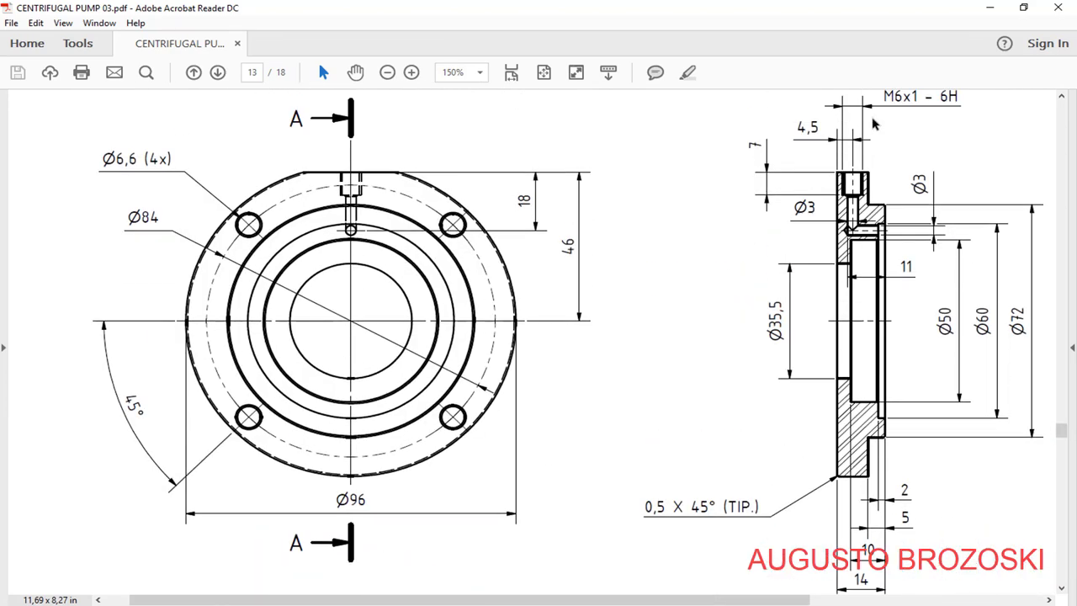
{"action": "left_click", "coordinate": [989, 8]}
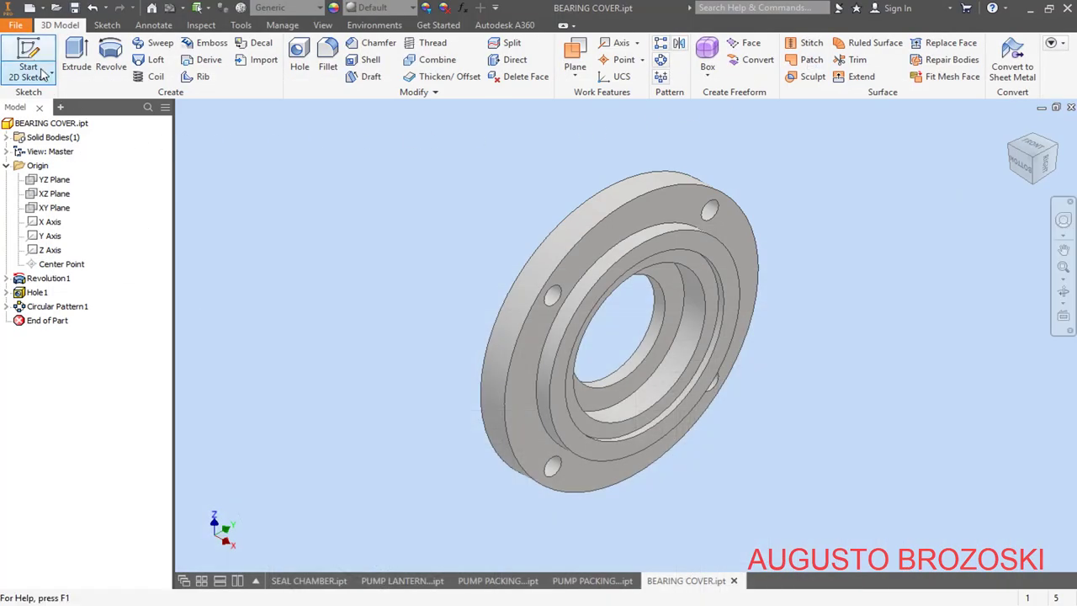
Step: Start a sketch on the flange face on the cover's stepped side and project the flange's outer circular edge
{"action": "left_click", "coordinate": [42, 74]}
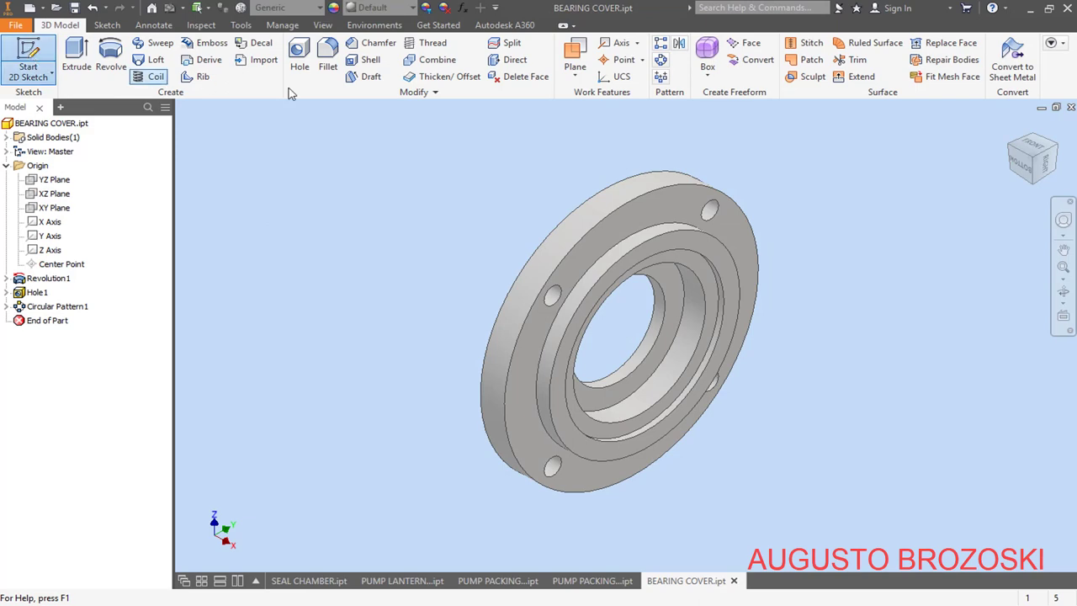
{"action": "left_click", "coordinate": [661, 213]}
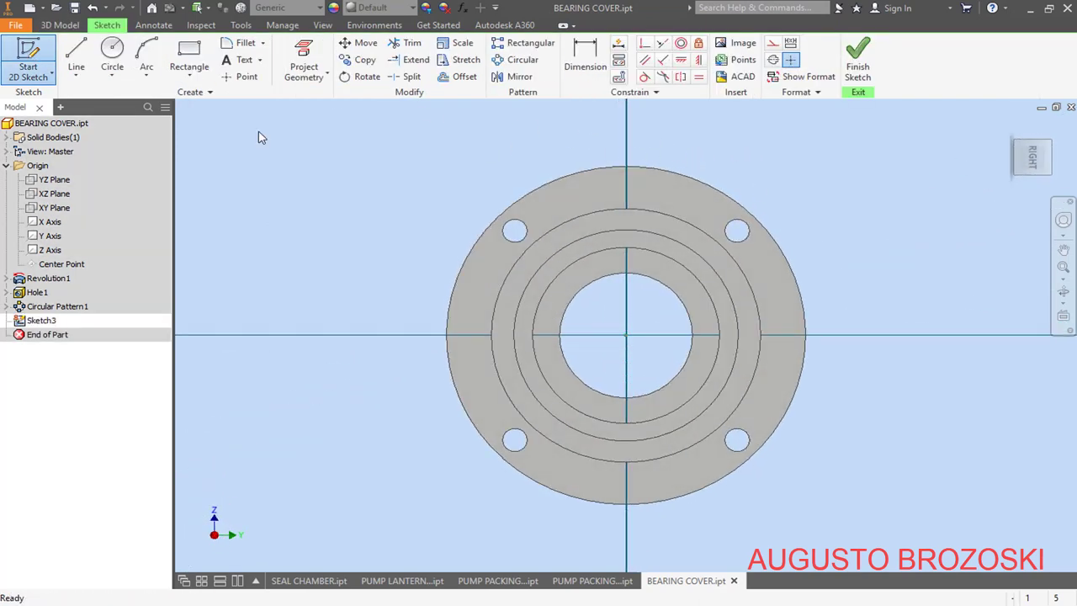
{"action": "left_click", "coordinate": [304, 55]}
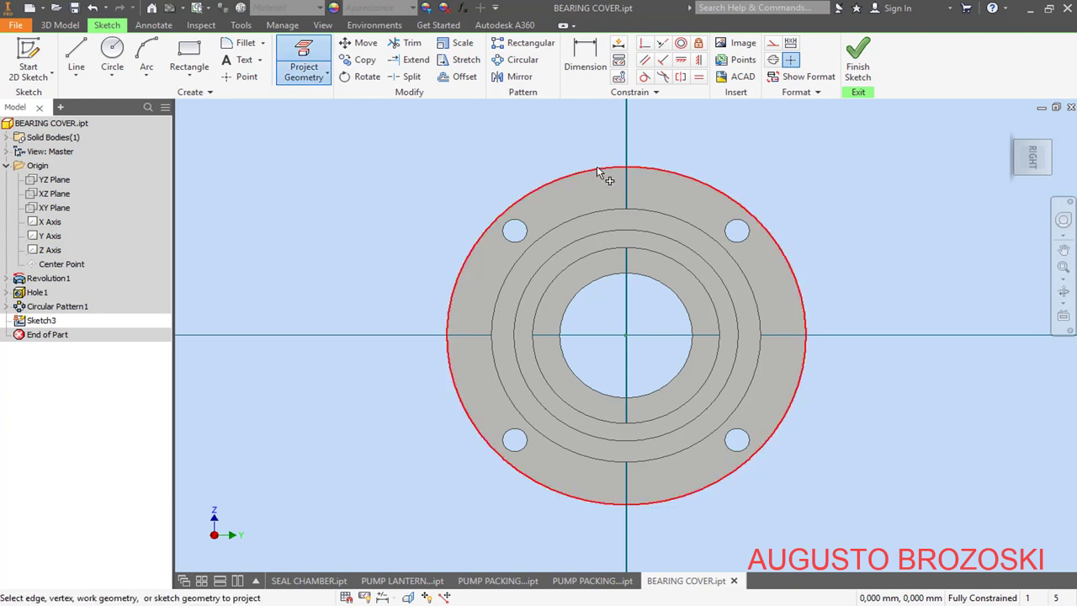
{"action": "left_click", "coordinate": [596, 166]}
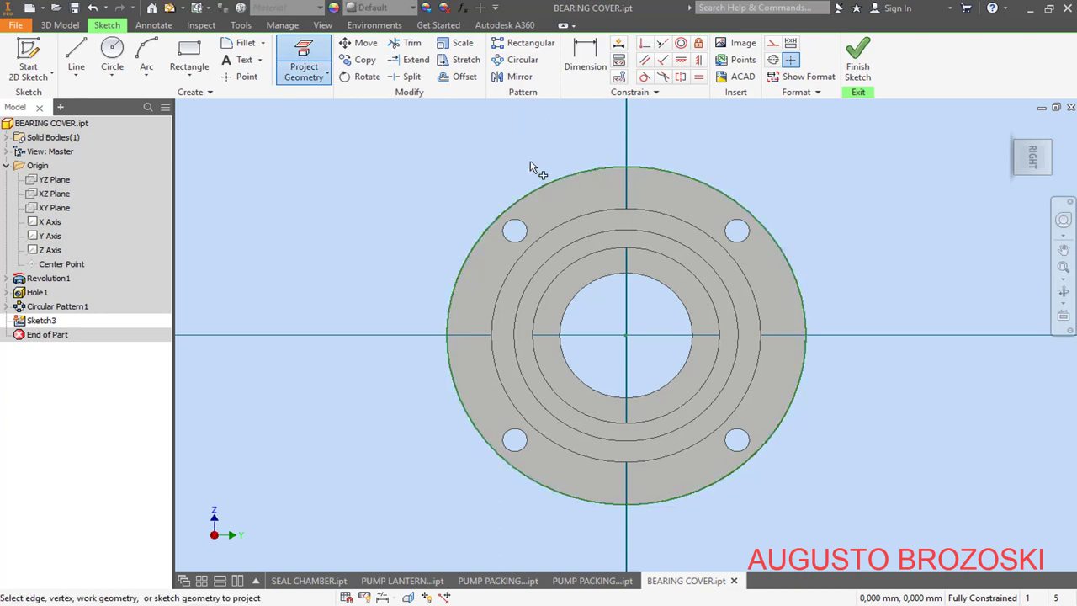
Step: Draw a horizontal chord about 43 mm long across the upper part of the projected circle, about 43 mm above the center
{"action": "left_click", "coordinate": [75, 54]}
{"action": "scroll", "coordinate": [673, 164], "scroll_direction": "up", "scroll_amount": 2}
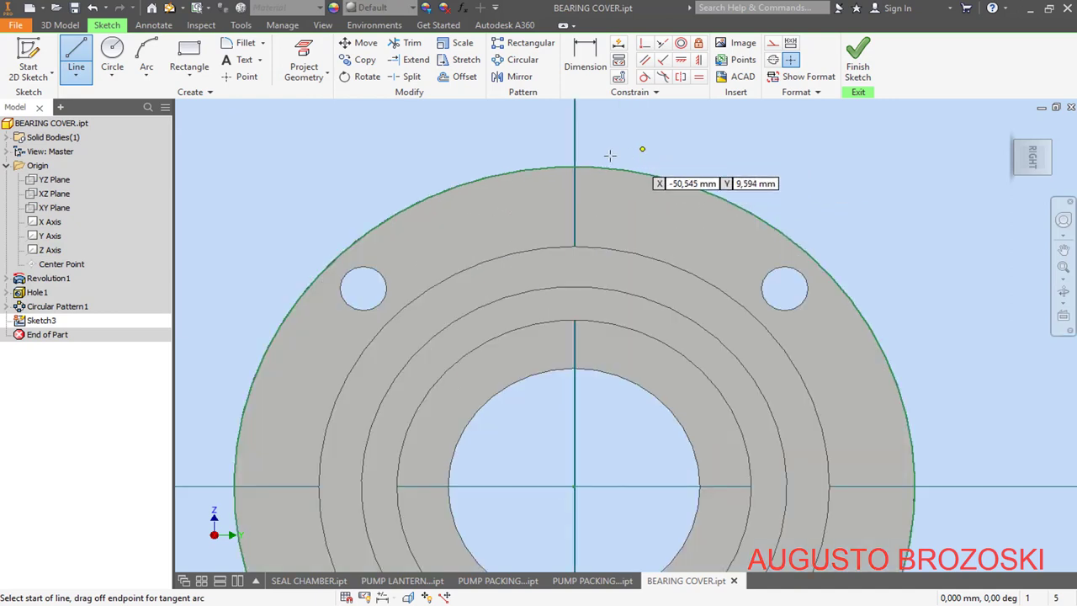
{"action": "scroll", "coordinate": [482, 224], "scroll_direction": "down", "scroll_amount": 2}
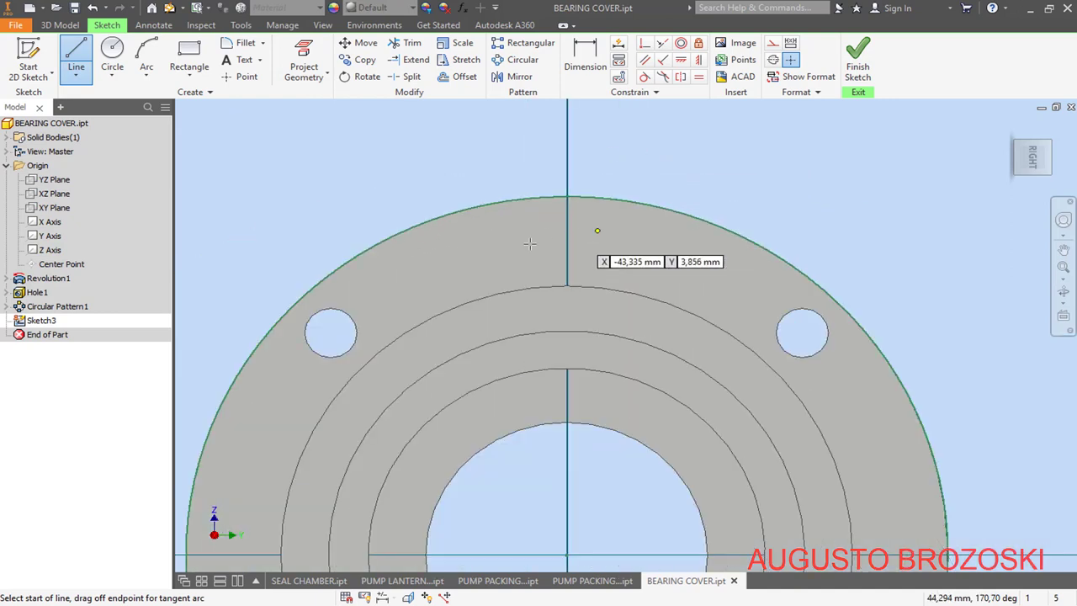
{"action": "left_click", "coordinate": [396, 236]}
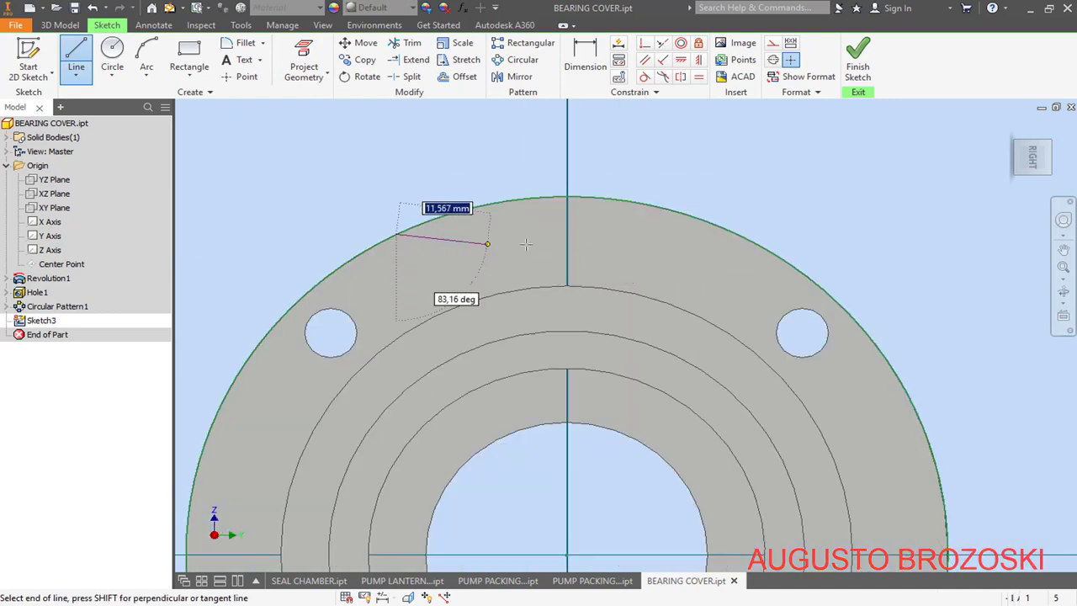
{"action": "left_click", "coordinate": [736, 233]}
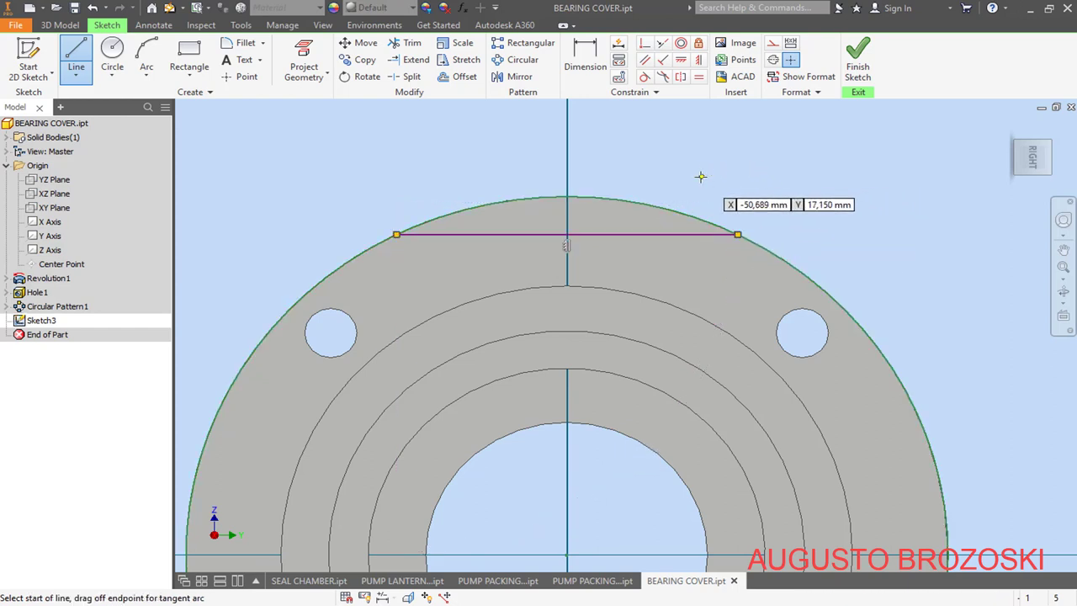
{"action": "key", "text": "Escape"}
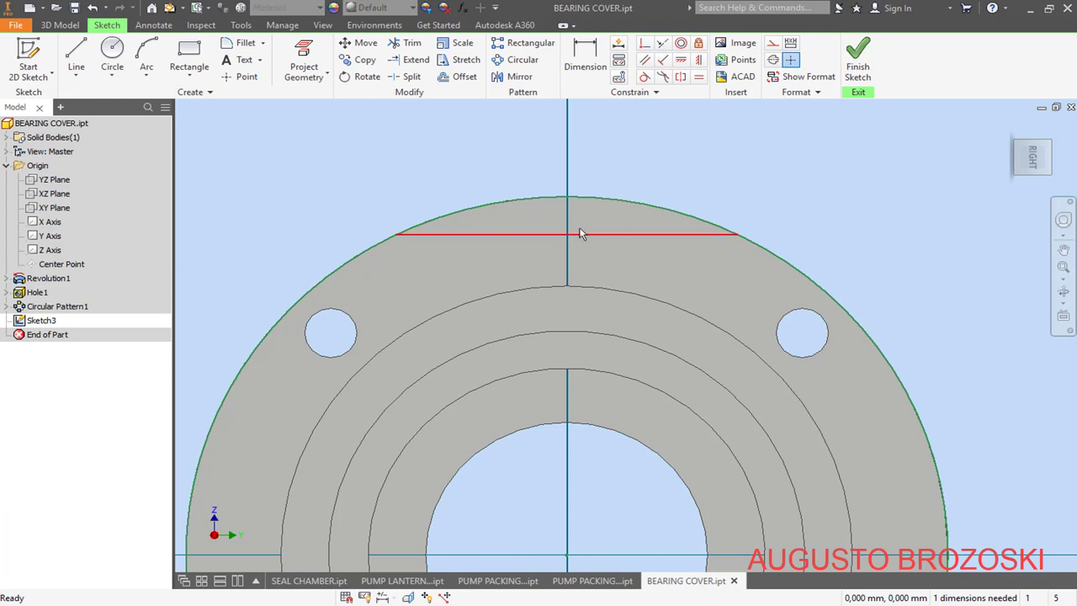
Step: Dimension the chord's distance from the sketch center as 46 mm and finish the sketch
{"action": "left_click", "coordinate": [589, 79]}
{"action": "scroll", "coordinate": [683, 179], "scroll_direction": "down", "scroll_amount": 3}
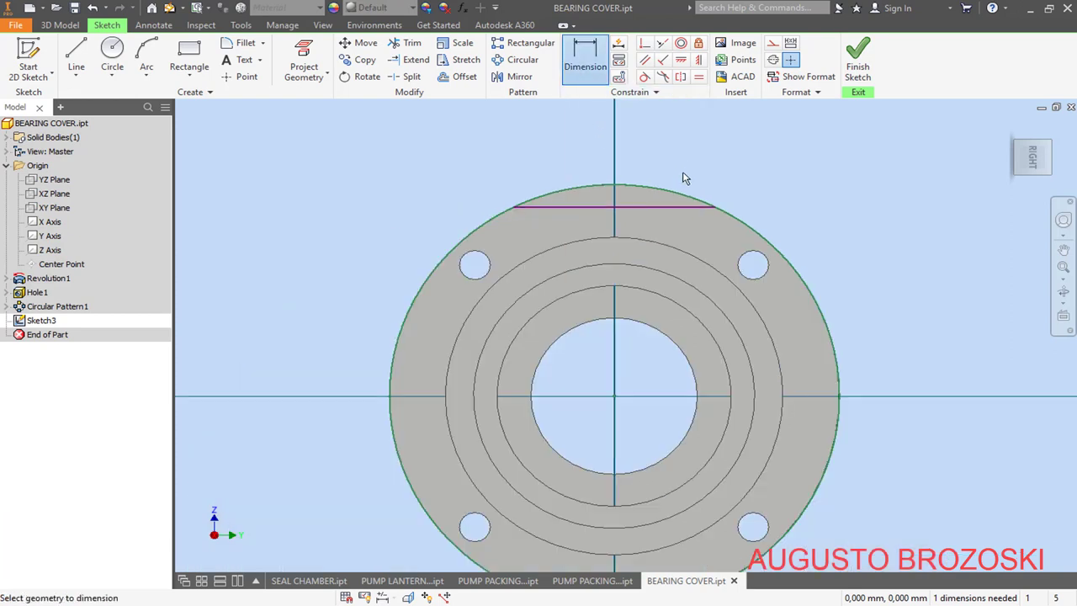
{"action": "left_click", "coordinate": [685, 210]}
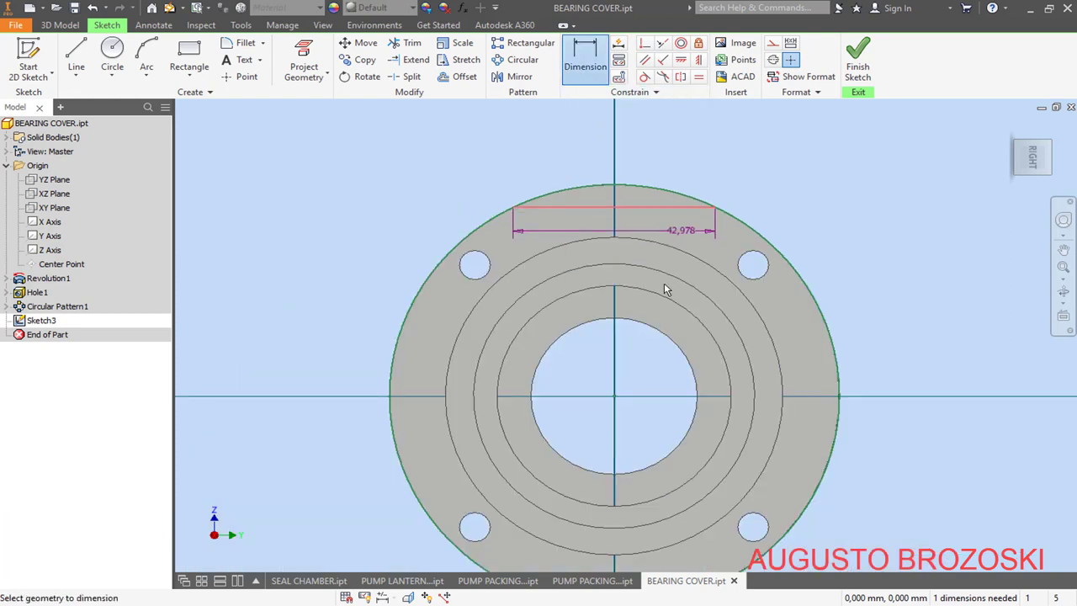
{"action": "left_click", "coordinate": [621, 395]}
{"action": "left_click", "coordinate": [883, 336]}
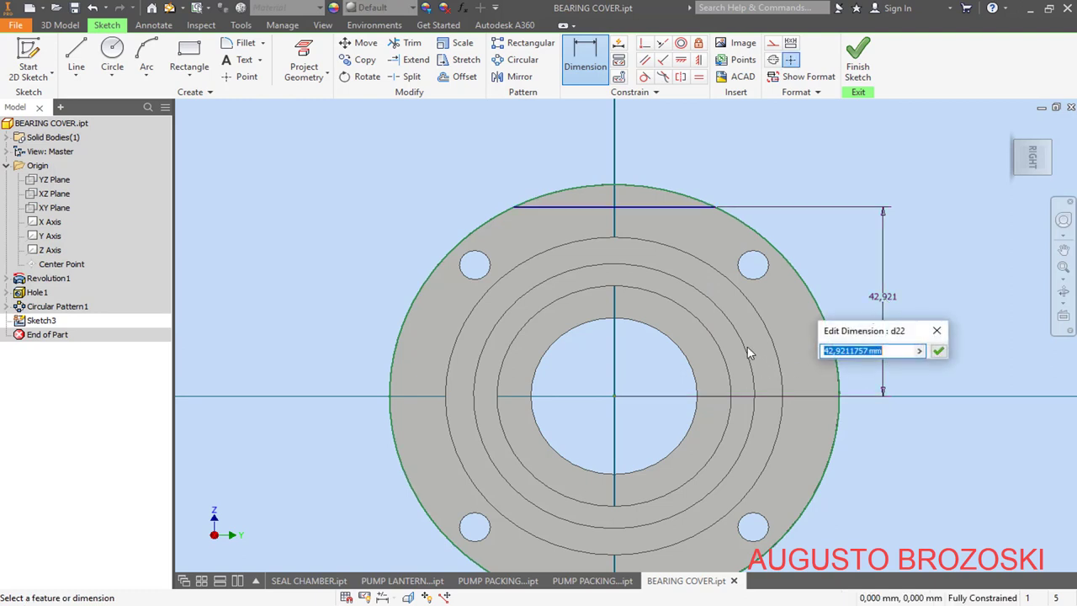
{"action": "type", "text": "46"}
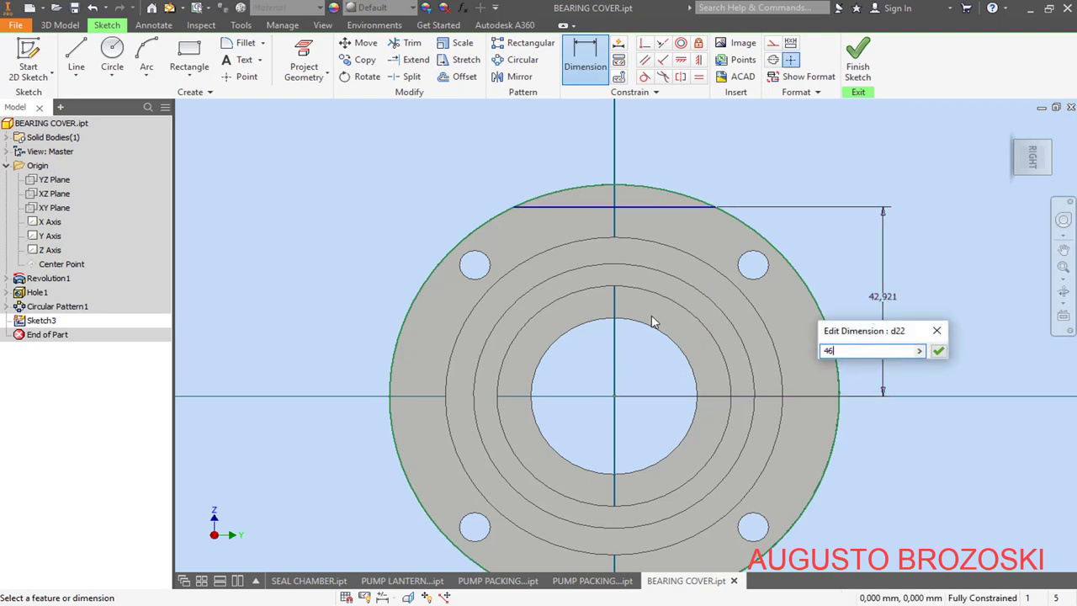
{"action": "key", "text": "Return"}
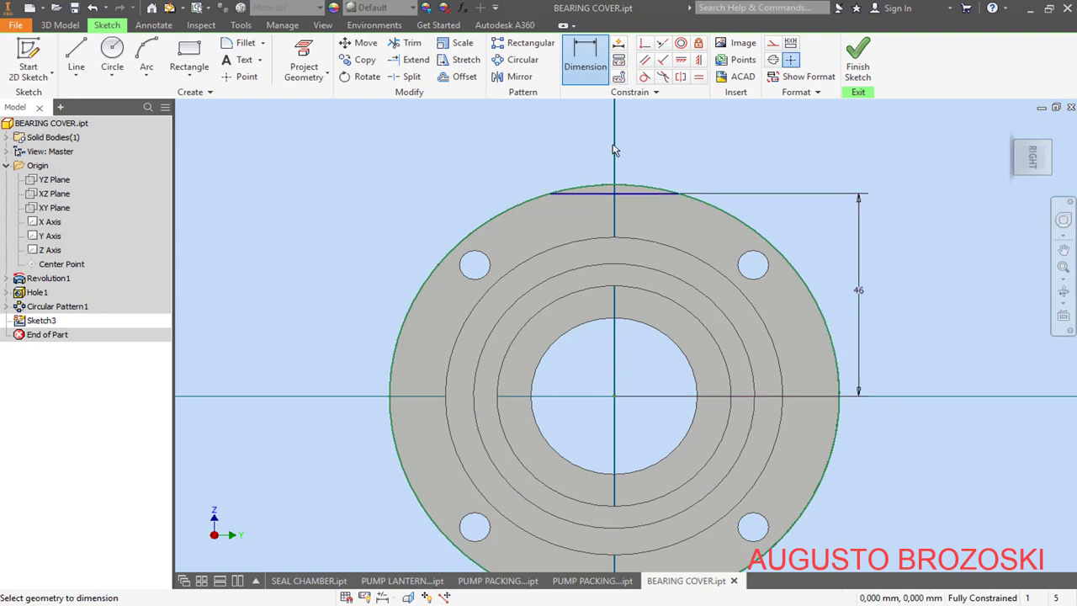
{"action": "left_click", "coordinate": [848, 77]}
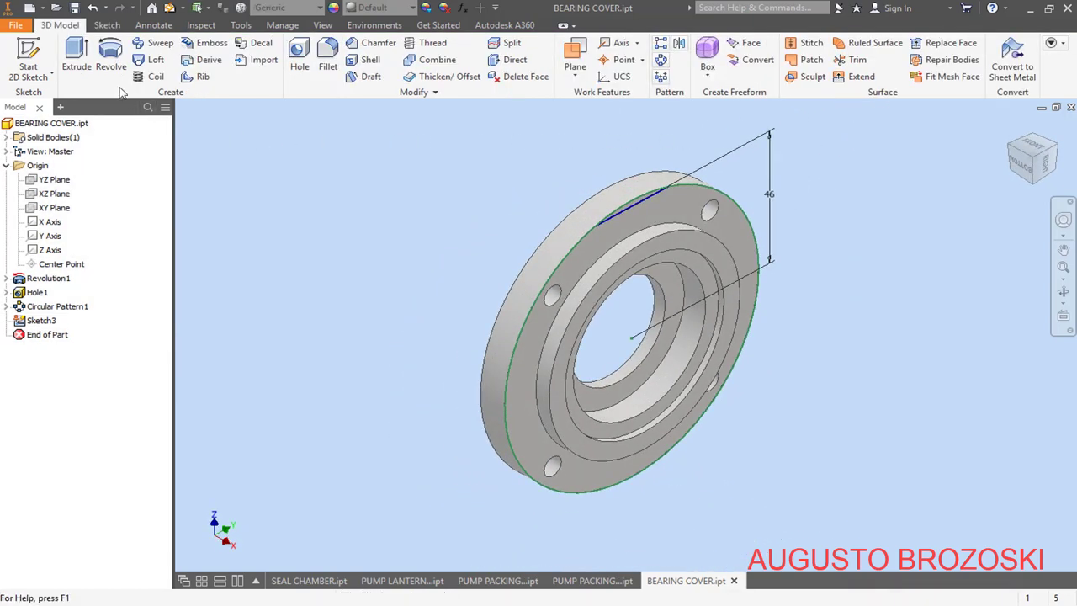
Step: Extrude the thin segment above the chord as a cut with extents To Next to form the rim flat
{"action": "left_click", "coordinate": [76, 57]}
{"action": "scroll", "coordinate": [673, 198], "scroll_direction": "up", "scroll_amount": 5}
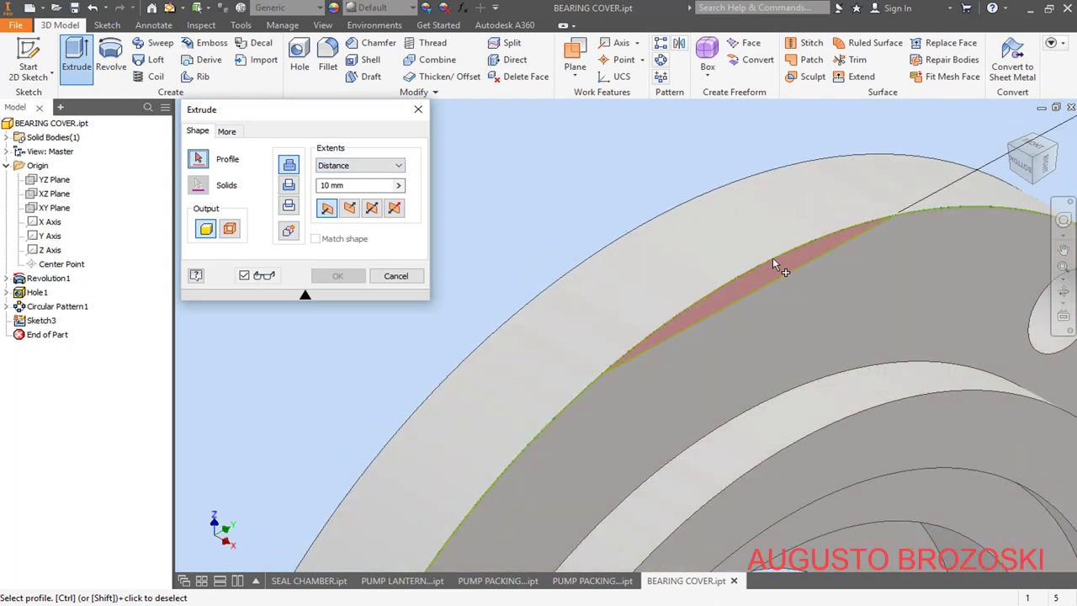
{"action": "left_click", "coordinate": [770, 268]}
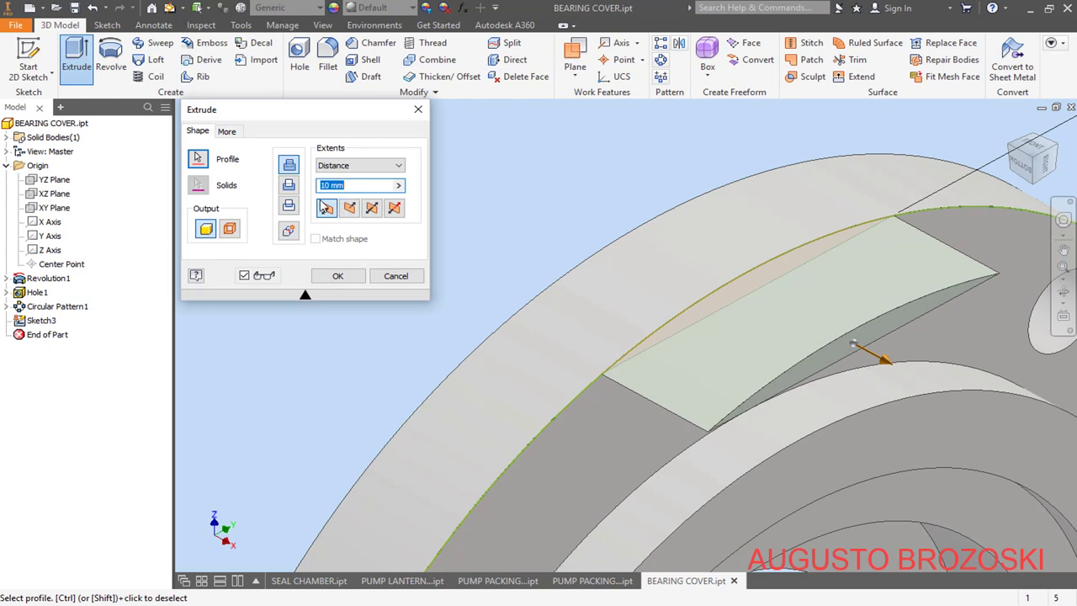
{"action": "left_click", "coordinate": [289, 185]}
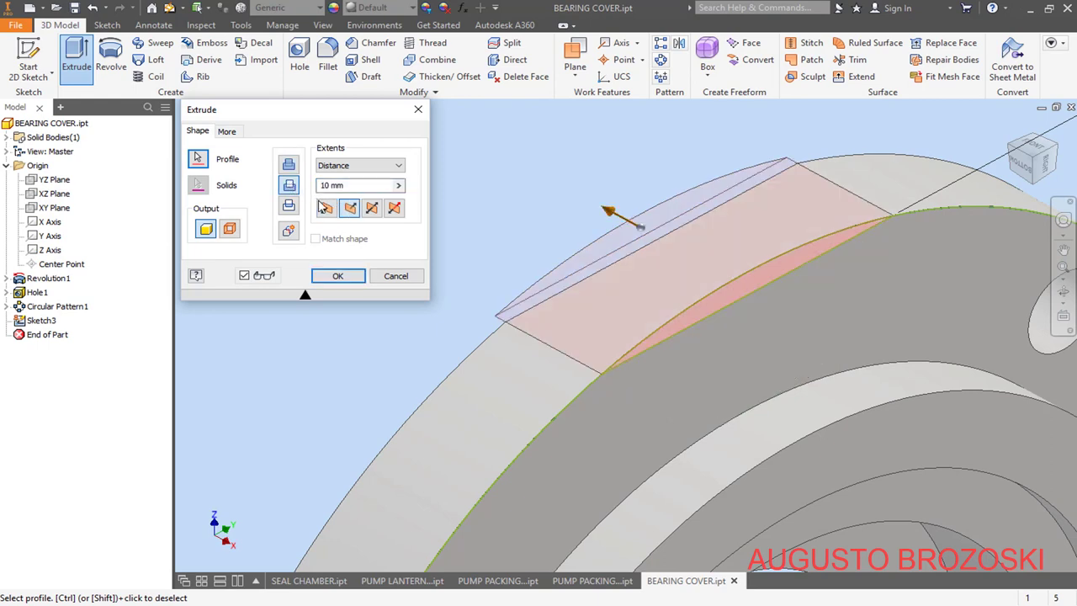
{"action": "left_click", "coordinate": [391, 173]}
{"action": "left_click", "coordinate": [370, 177]}
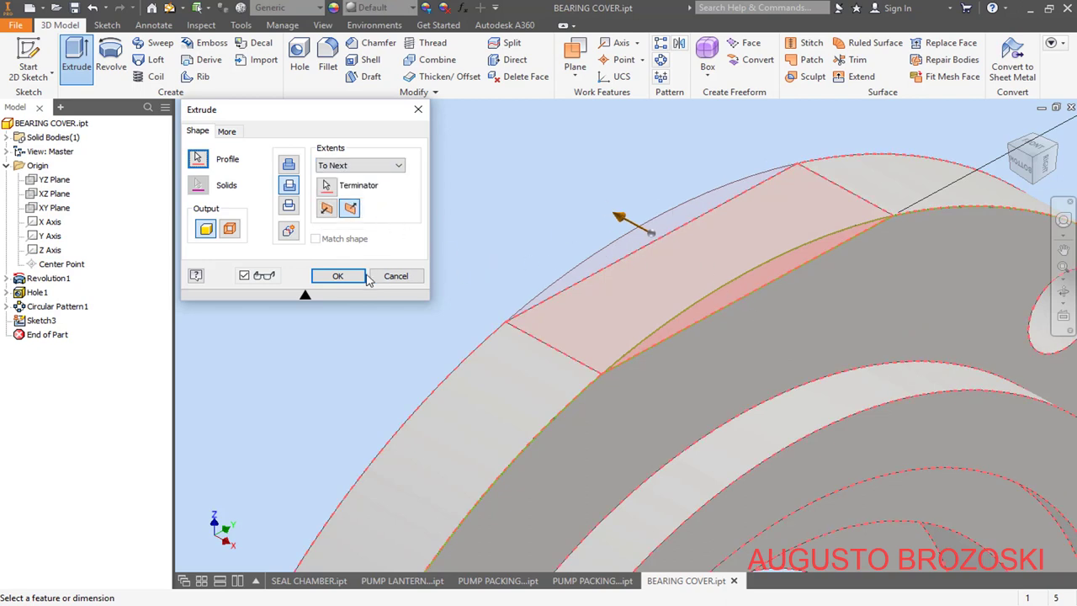
{"action": "left_click", "coordinate": [339, 278]}
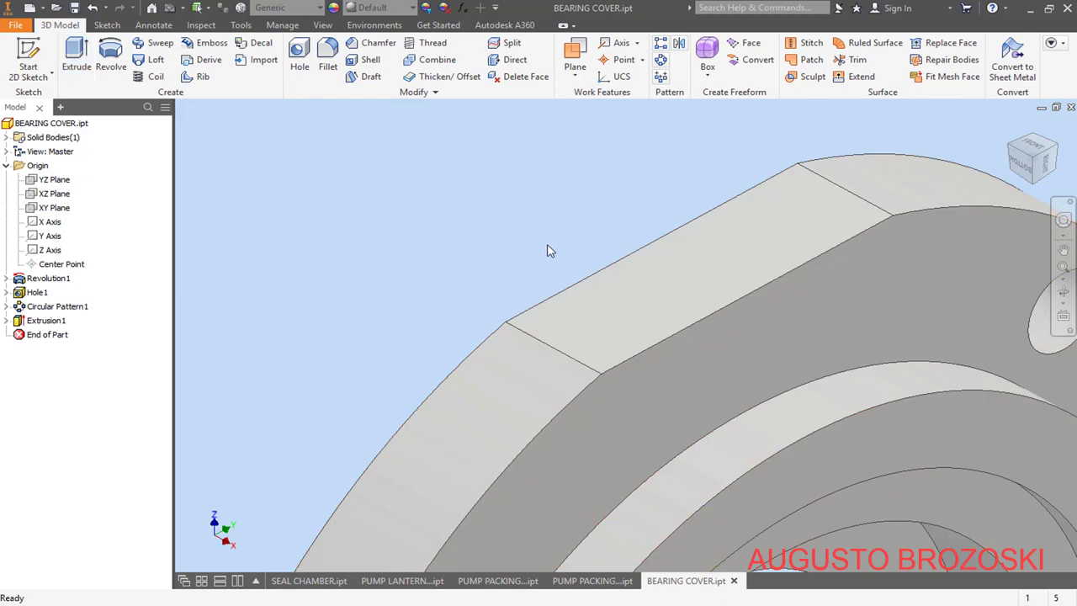
{"action": "left_click", "coordinate": [1012, 128]}
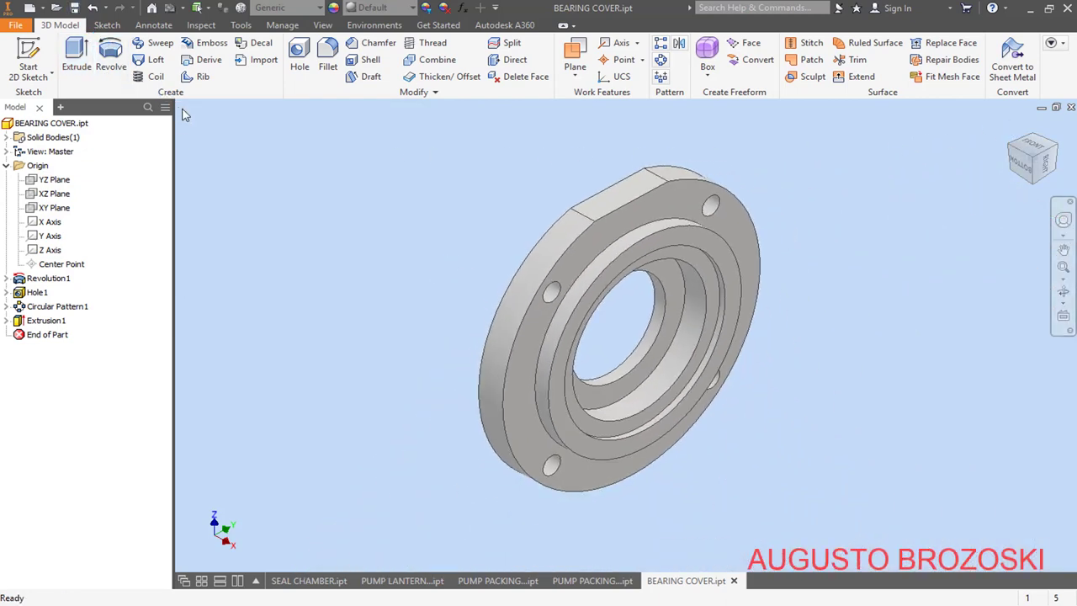
Step: Check the small holes in the PDF drawing and start a sketch on the recessed ring face inside the cover's raised step
{"action": "key", "text": "alt+Tab"}
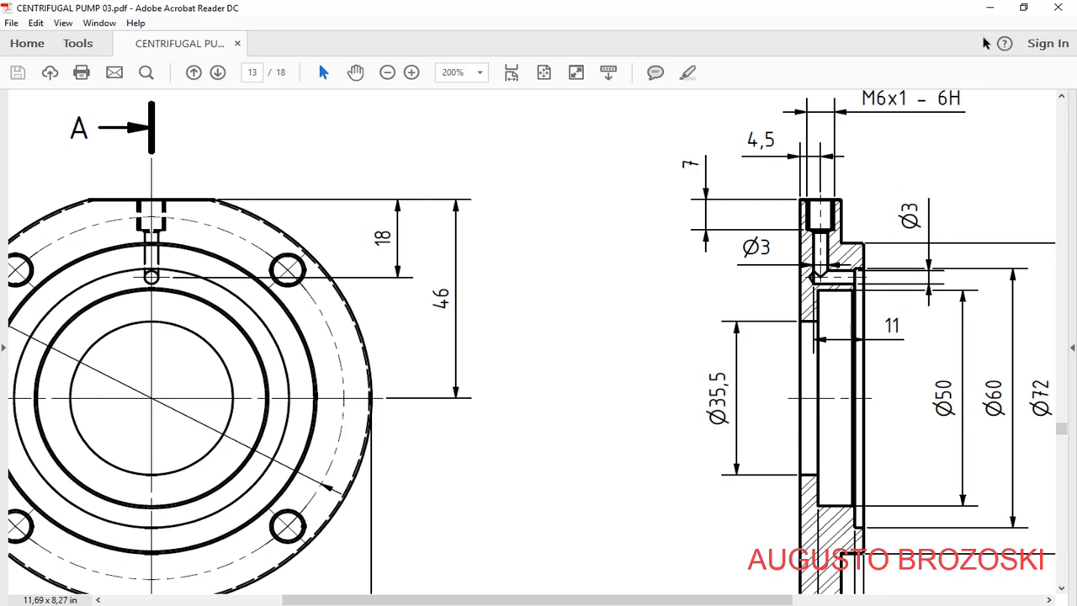
{"action": "left_click", "coordinate": [990, 7]}
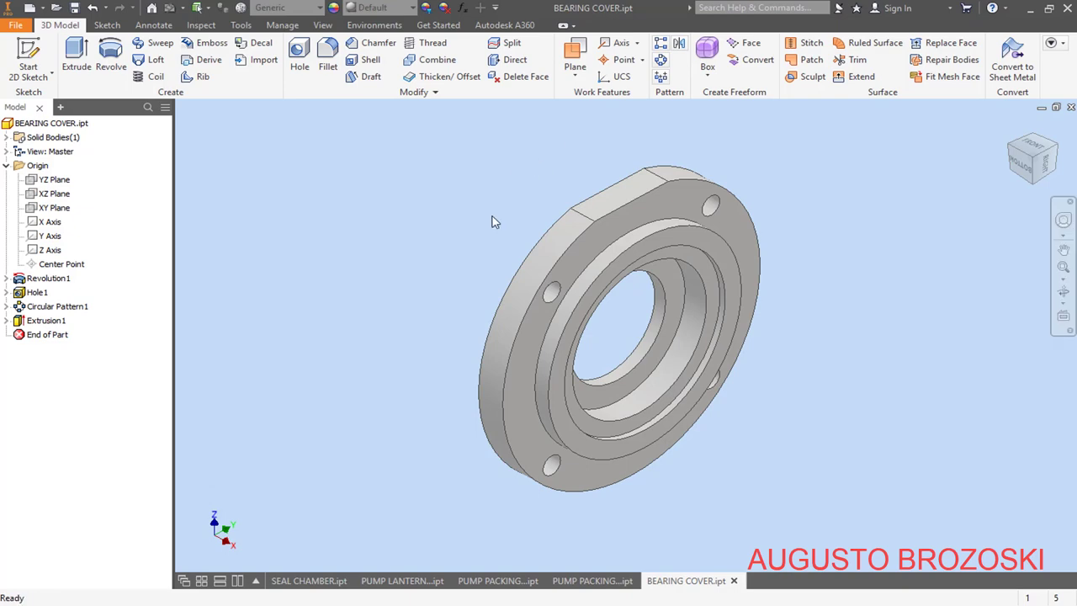
{"action": "left_click", "coordinate": [29, 61]}
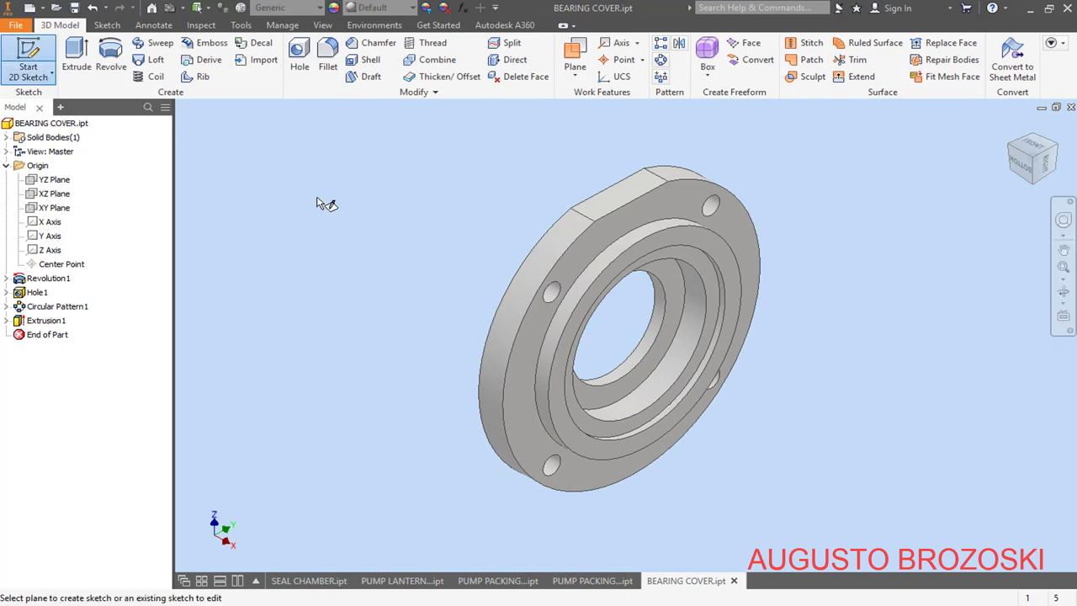
{"action": "scroll", "coordinate": [668, 322], "scroll_direction": "up", "scroll_amount": 3}
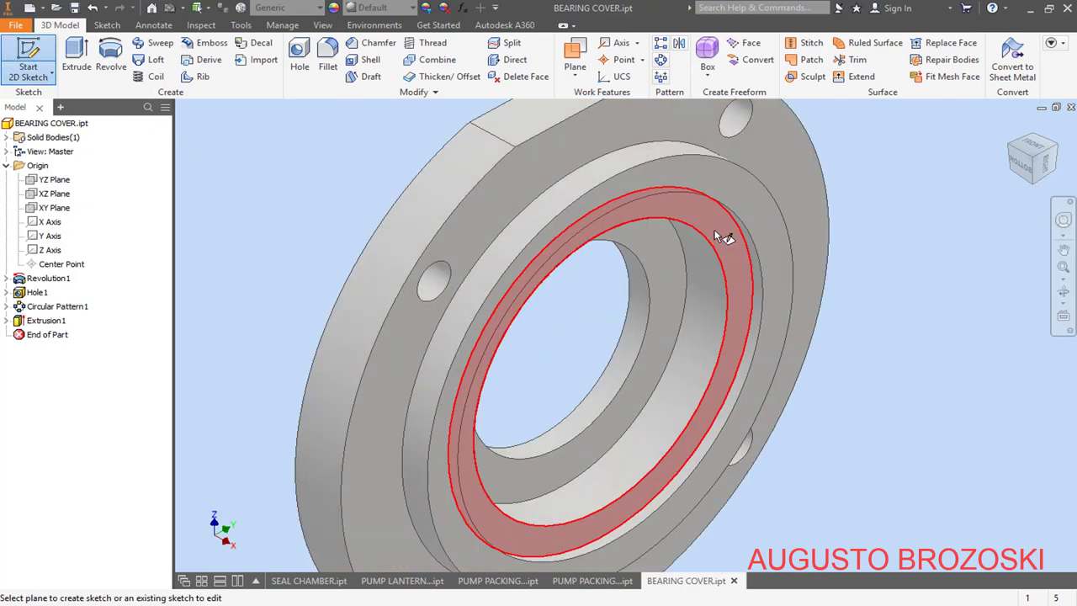
{"action": "left_click", "coordinate": [715, 228]}
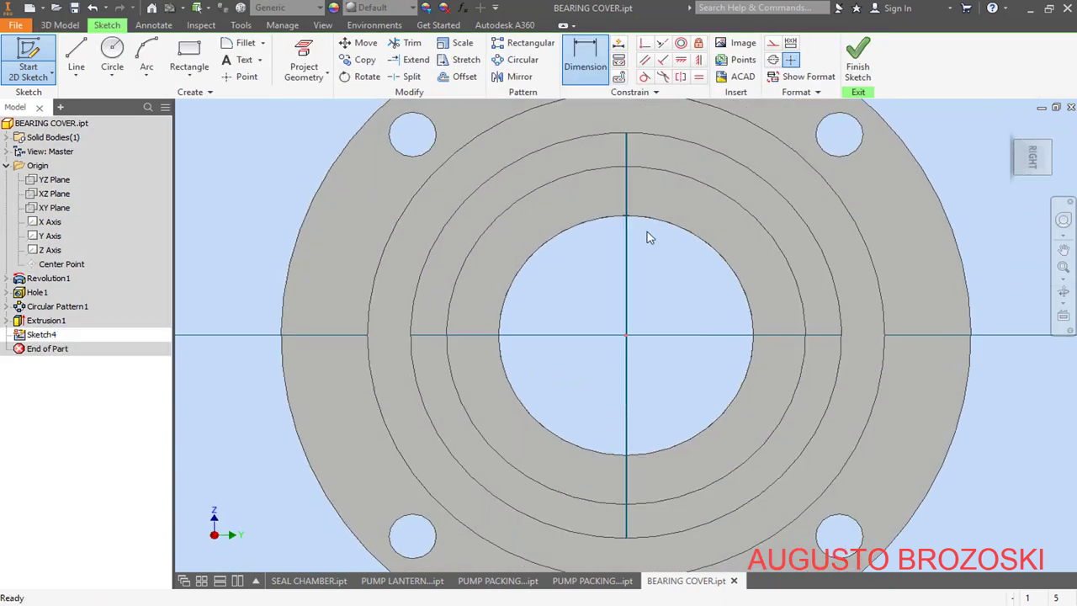
Step: Place a sketch point on the ring face about 18.6 mm below the rim flat and align it with the origin using a Horizontal constraint
{"action": "left_click", "coordinate": [241, 76]}
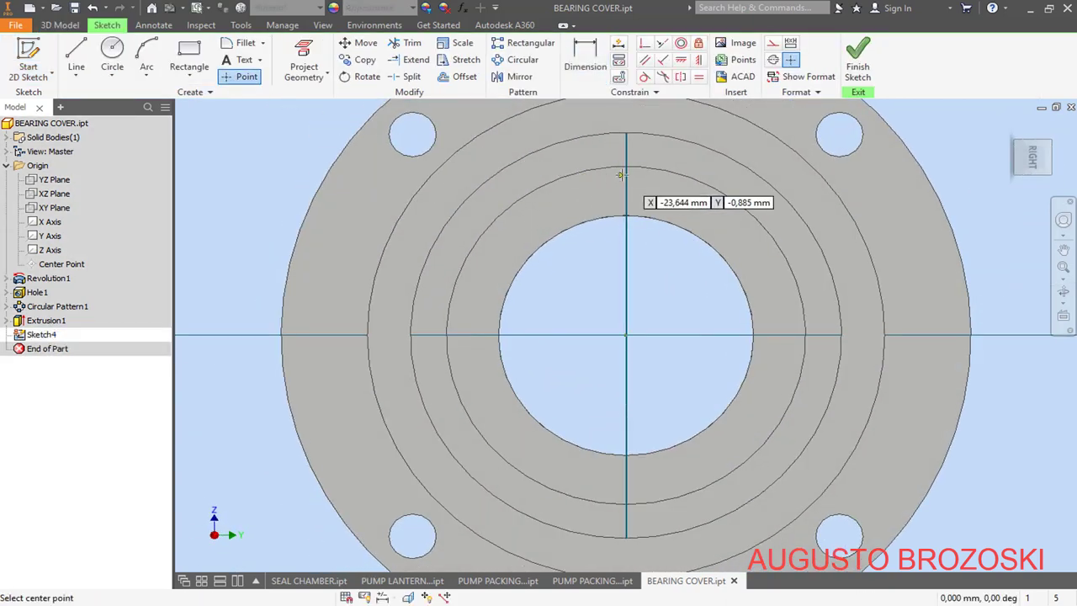
{"action": "left_click", "coordinate": [626, 149]}
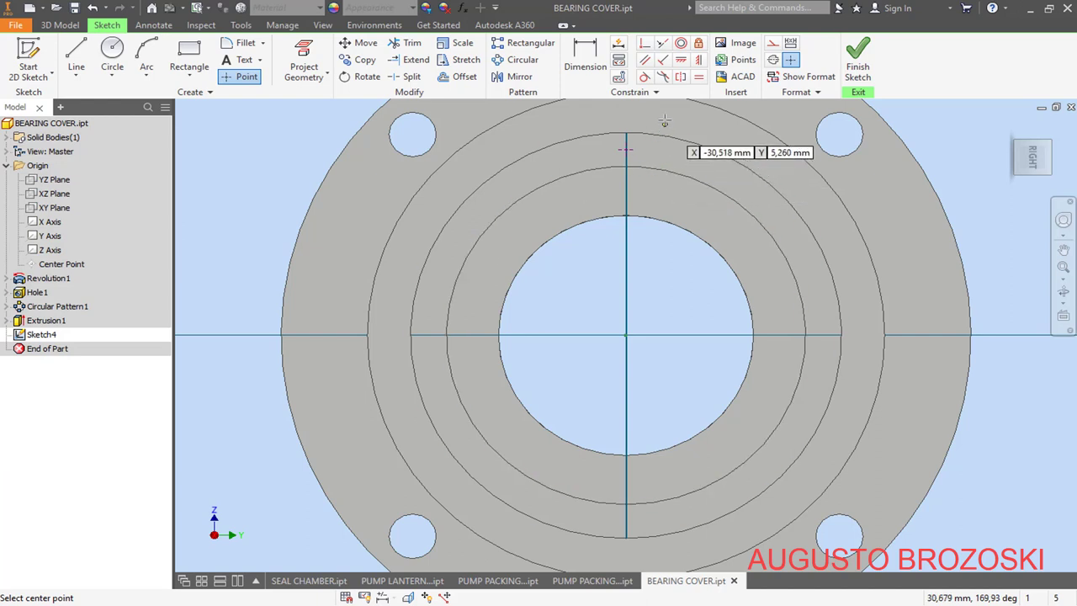
{"action": "left_click", "coordinate": [627, 150]}
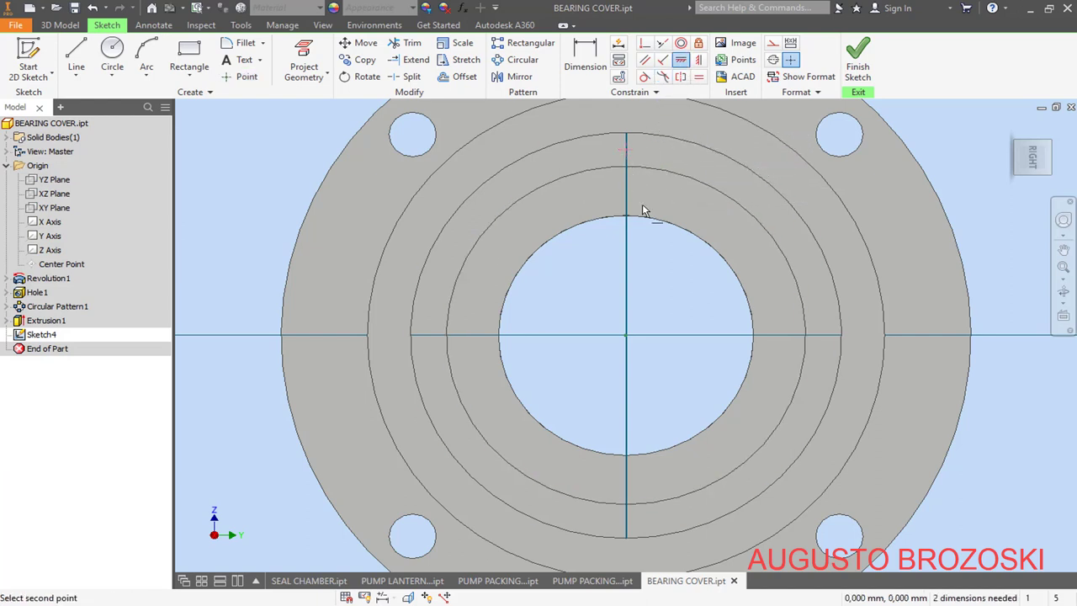
{"action": "left_click", "coordinate": [628, 335]}
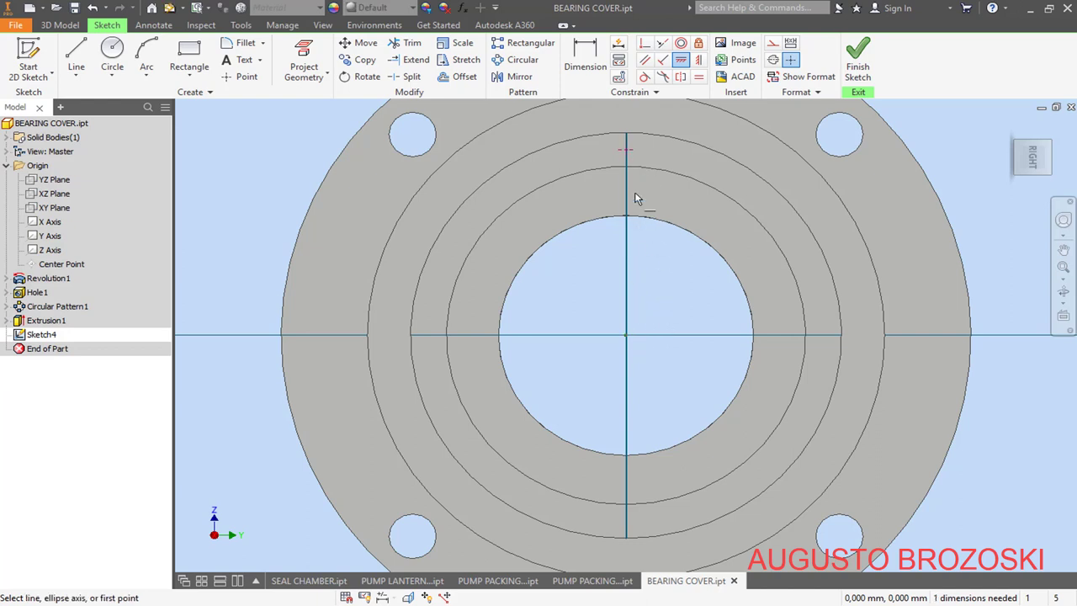
Step: Dimension the distance from the rim flat to the sketch point as 18 mm
{"action": "left_click", "coordinate": [592, 59]}
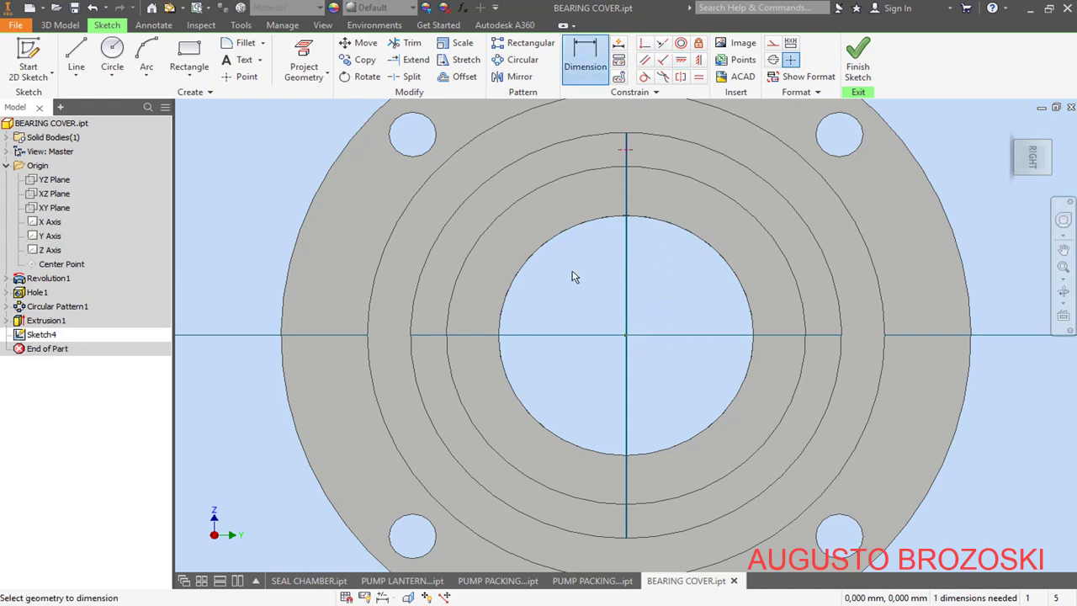
{"action": "scroll", "coordinate": [581, 271], "scroll_direction": "down", "scroll_amount": 5}
{"action": "scroll", "coordinate": [627, 206], "scroll_direction": "up", "scroll_amount": 6}
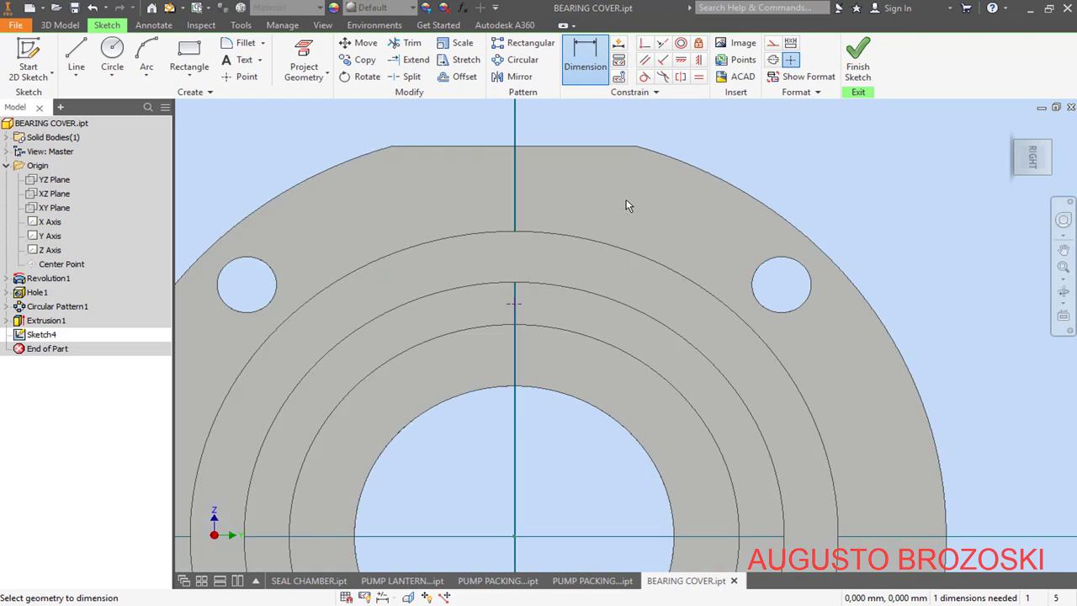
{"action": "left_click", "coordinate": [562, 148]}
{"action": "left_click", "coordinate": [516, 305]}
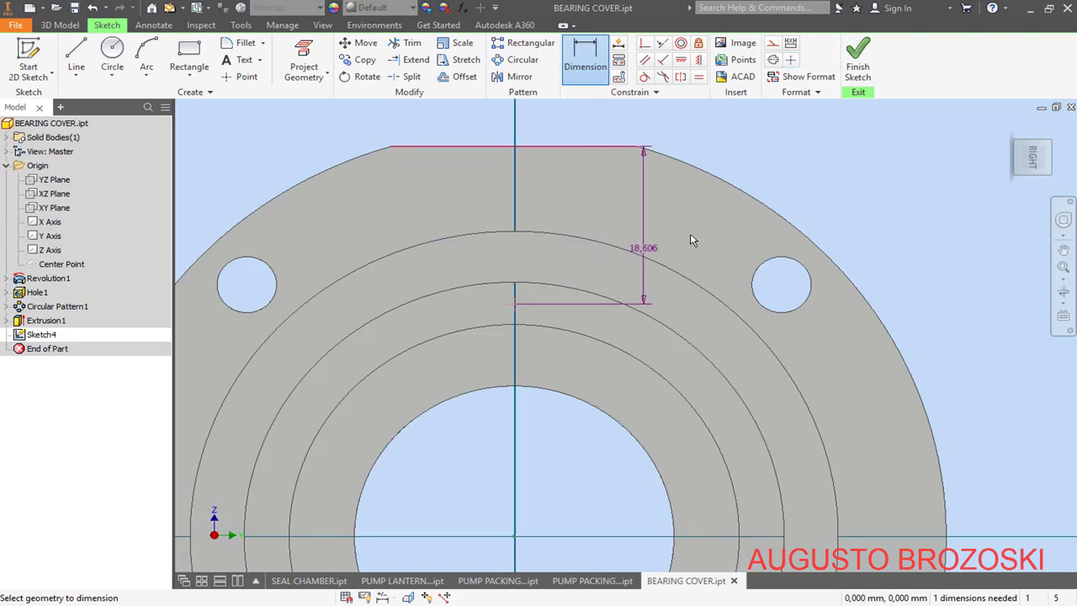
{"action": "left_click", "coordinate": [878, 225]}
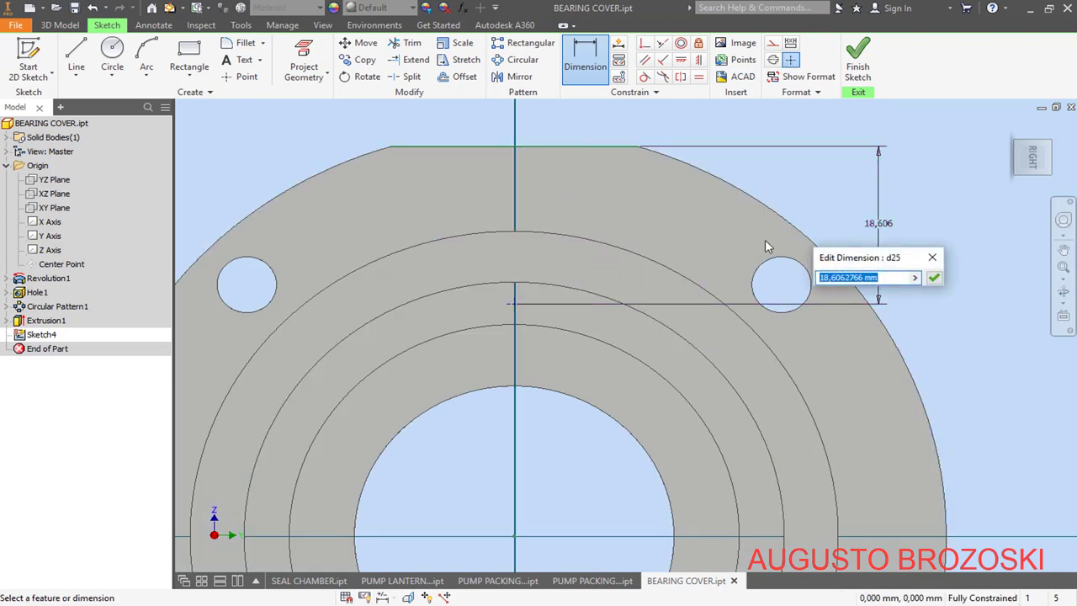
{"action": "type", "text": "18"}
{"action": "key", "text": "Return"}
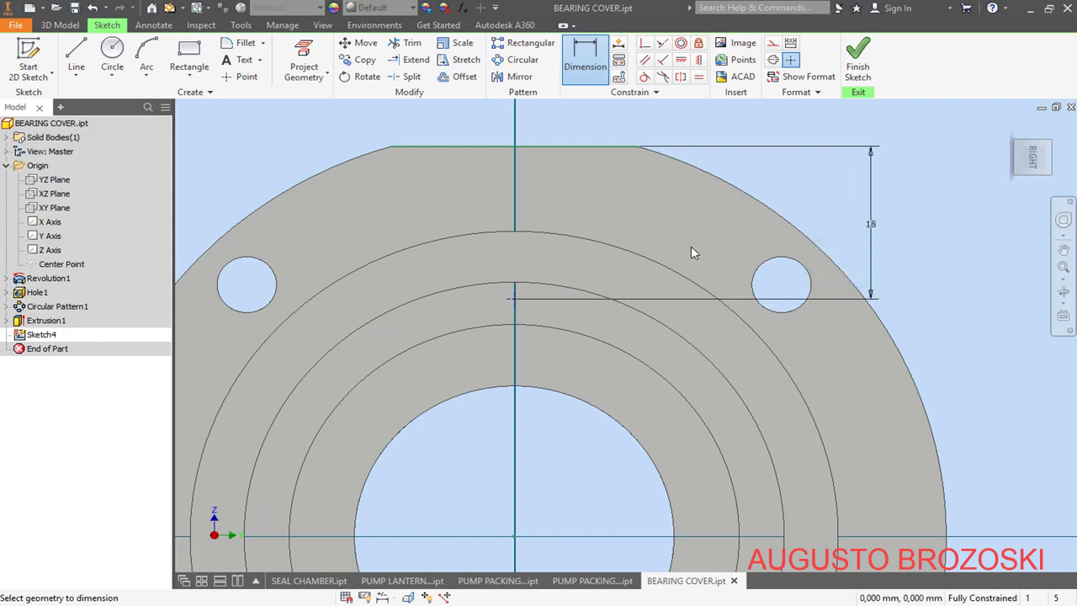
Step: Finish the sketch and create a simple 3 mm diameter hole at the sketch point, with Distance termination and 11 mm depth
{"action": "left_click", "coordinate": [857, 63]}
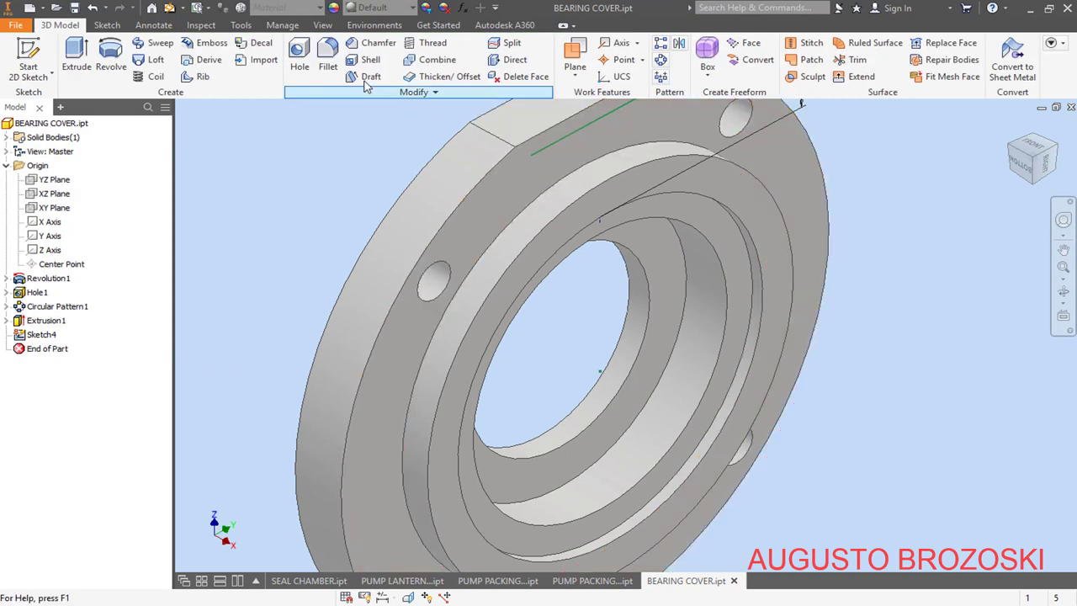
{"action": "left_click", "coordinate": [297, 56]}
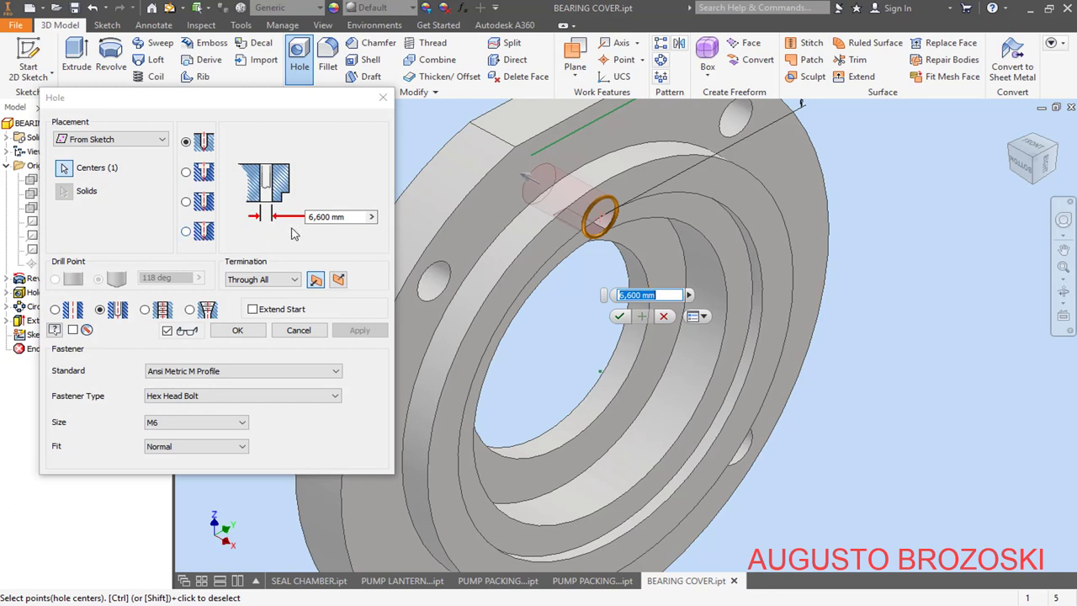
{"action": "left_click", "coordinate": [56, 310]}
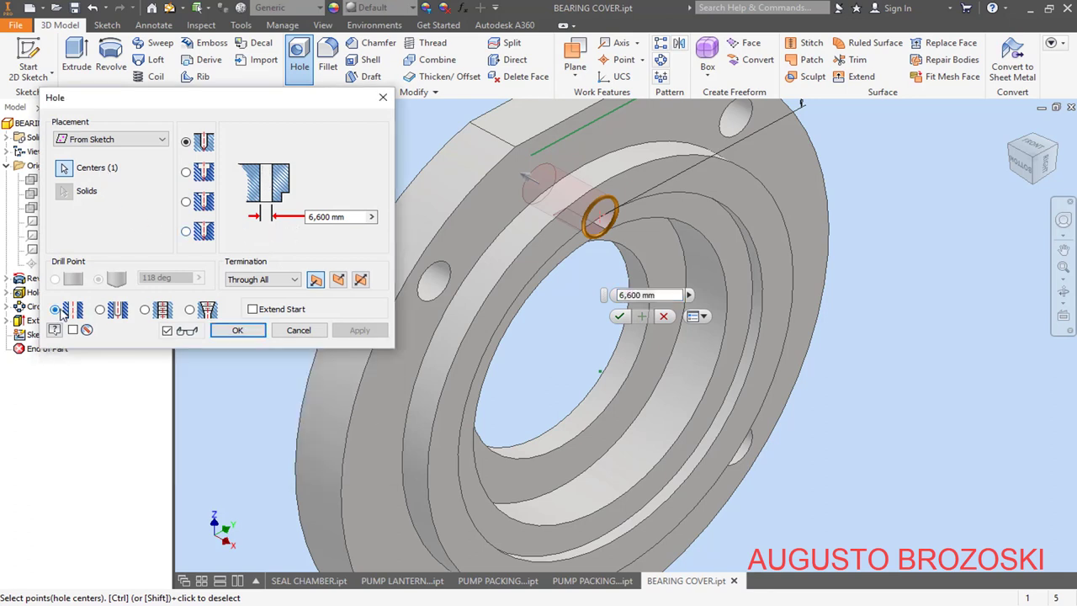
{"action": "double_click", "coordinate": [327, 217]}
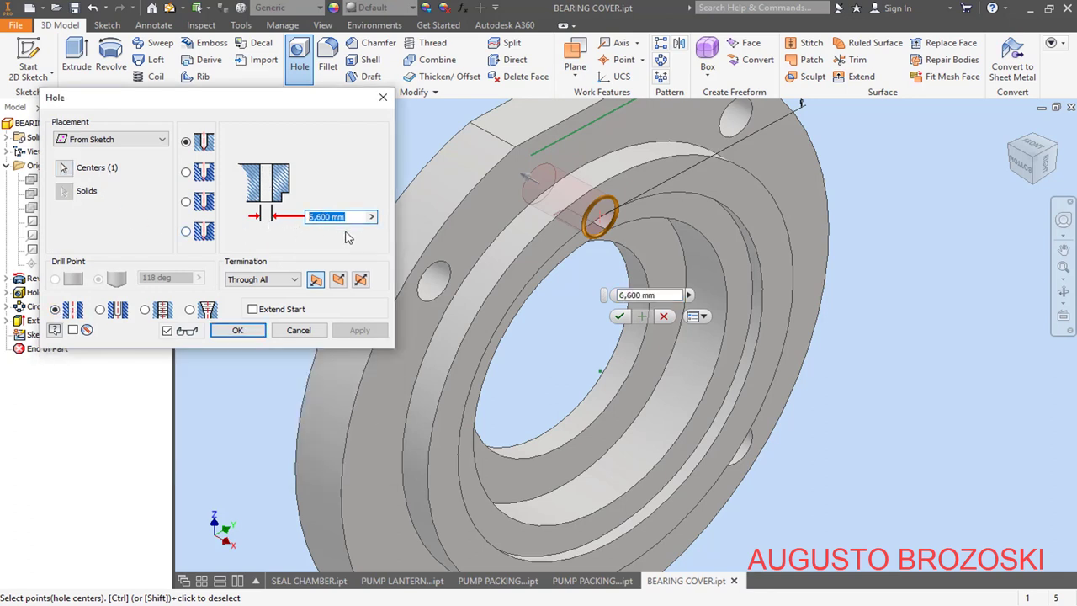
{"action": "type", "text": "3"}
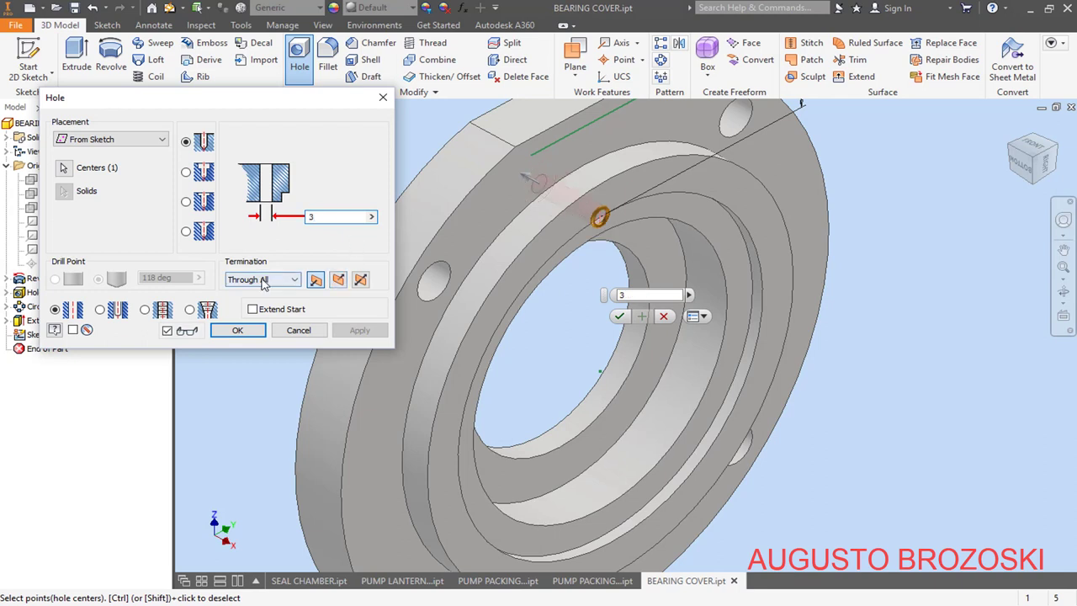
{"action": "left_click", "coordinate": [287, 282]}
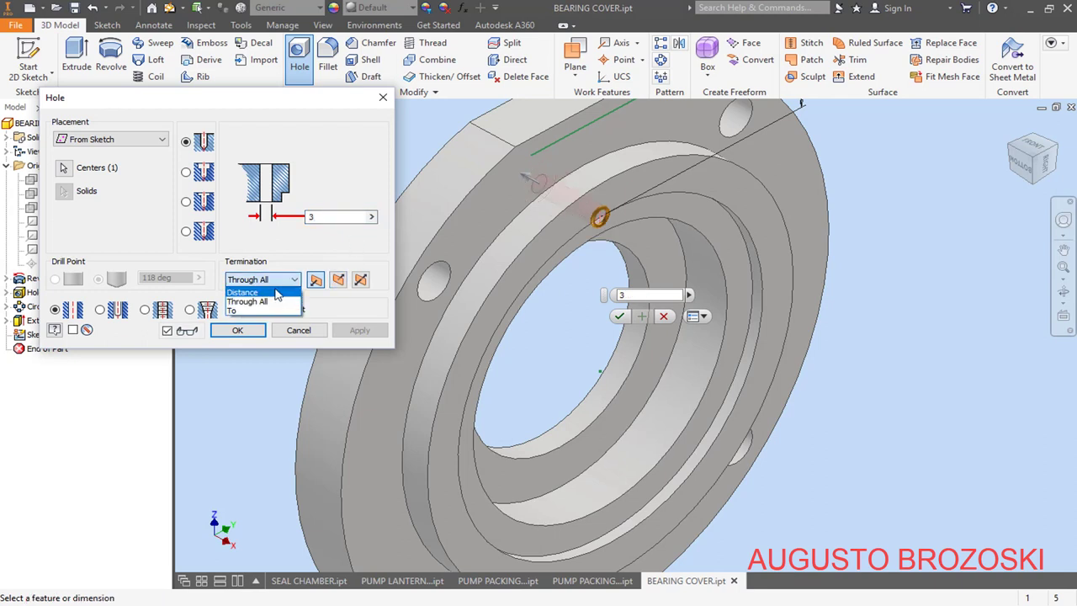
{"action": "left_click", "coordinate": [276, 292]}
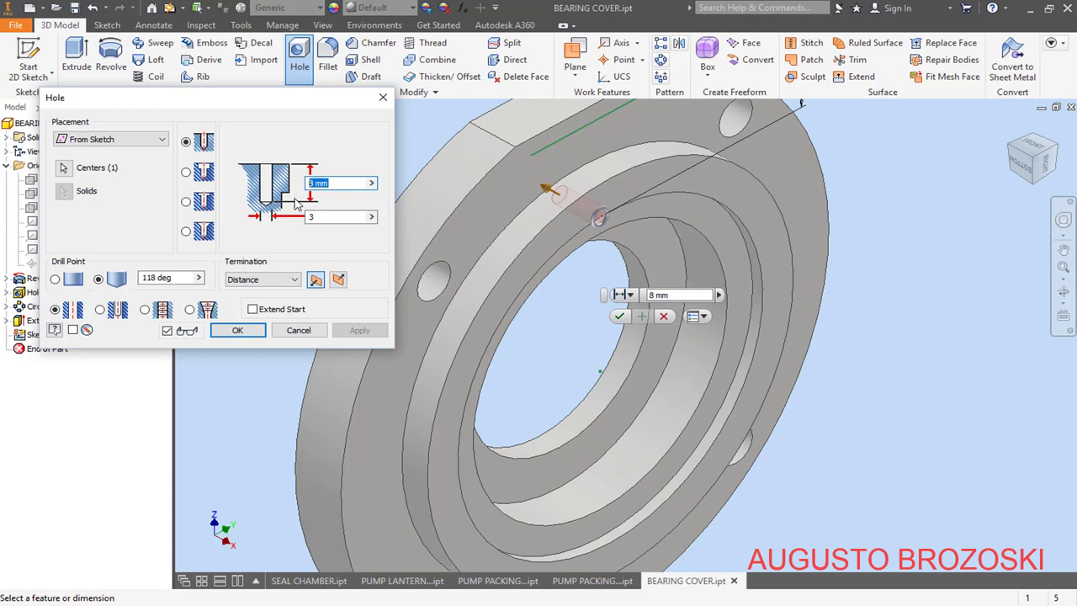
{"action": "type", "text": "11"}
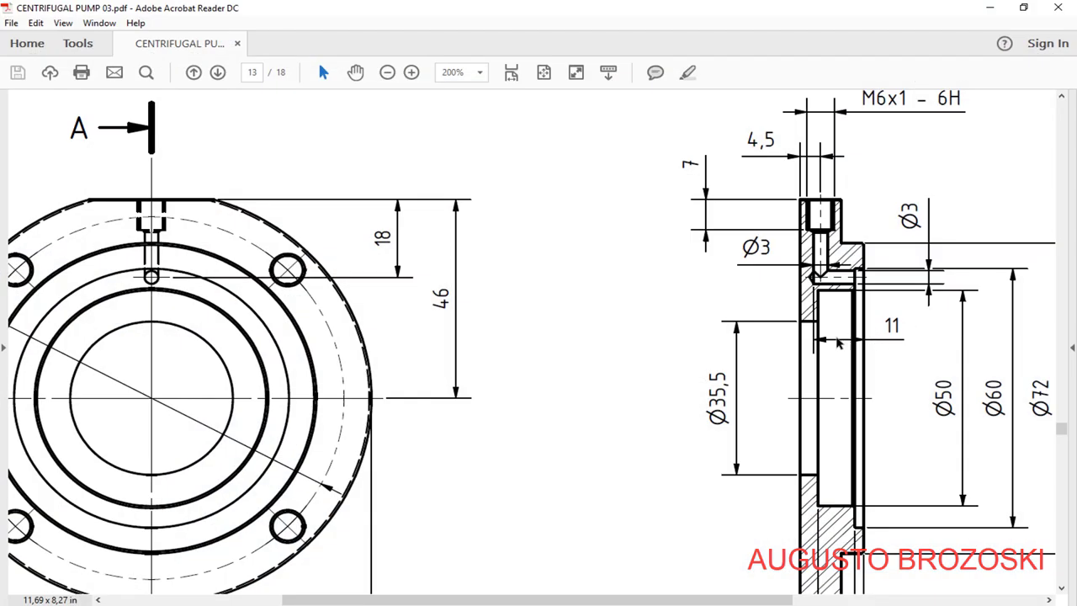
{"action": "left_click", "coordinate": [989, 8]}
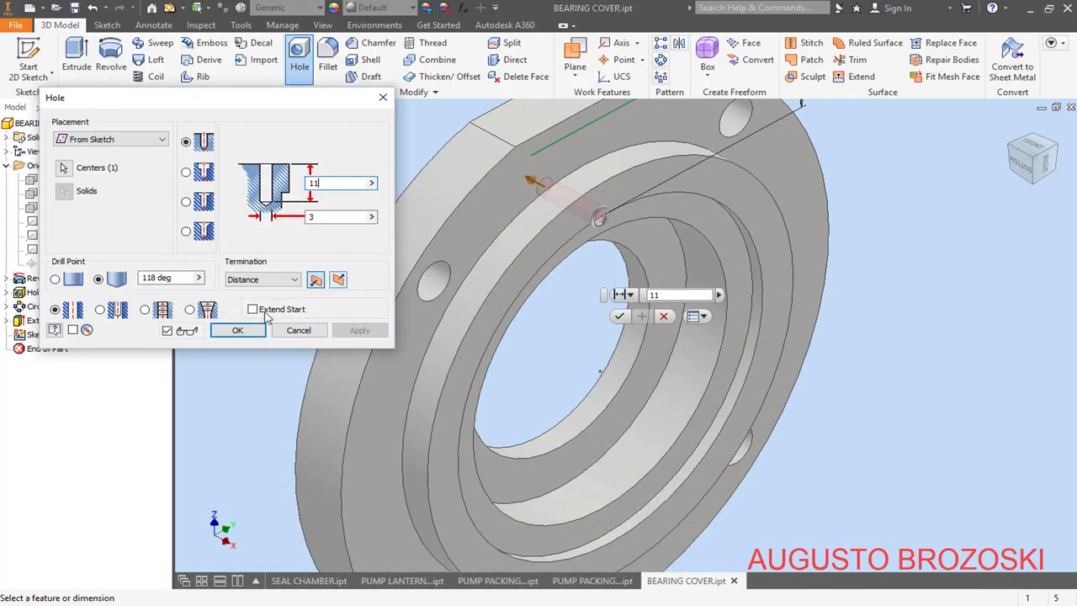
{"action": "left_click", "coordinate": [237, 331]}
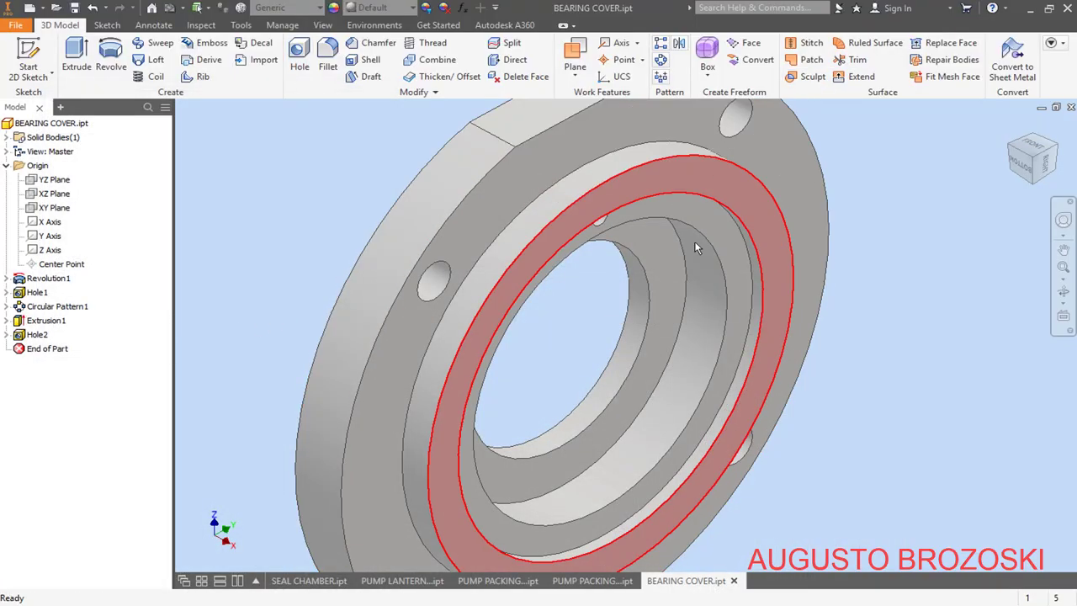
{"action": "left_click", "coordinate": [1010, 126]}
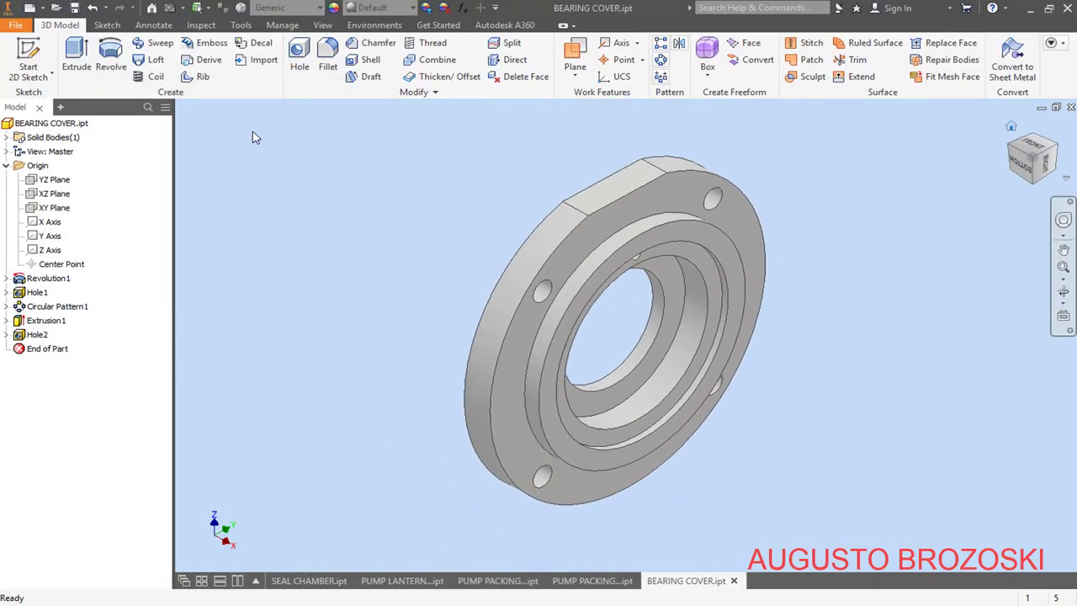
Step: Save the part and sketch a point on the cover's flat edge face, about 5.02 mm from the edge opposite the raised ring
{"action": "left_click", "coordinate": [74, 8]}
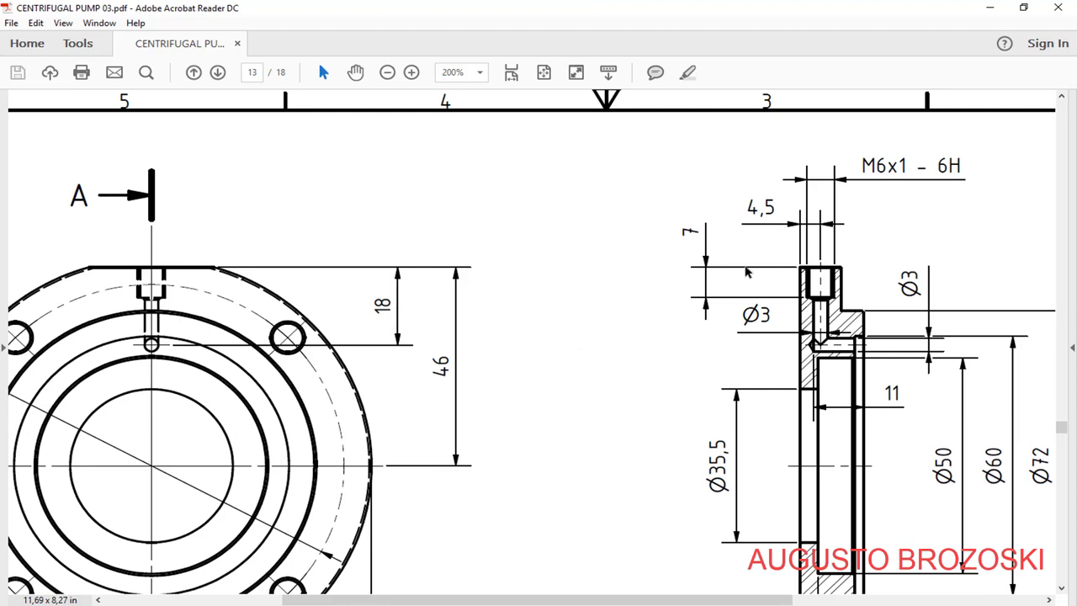
{"action": "left_click", "coordinate": [989, 7]}
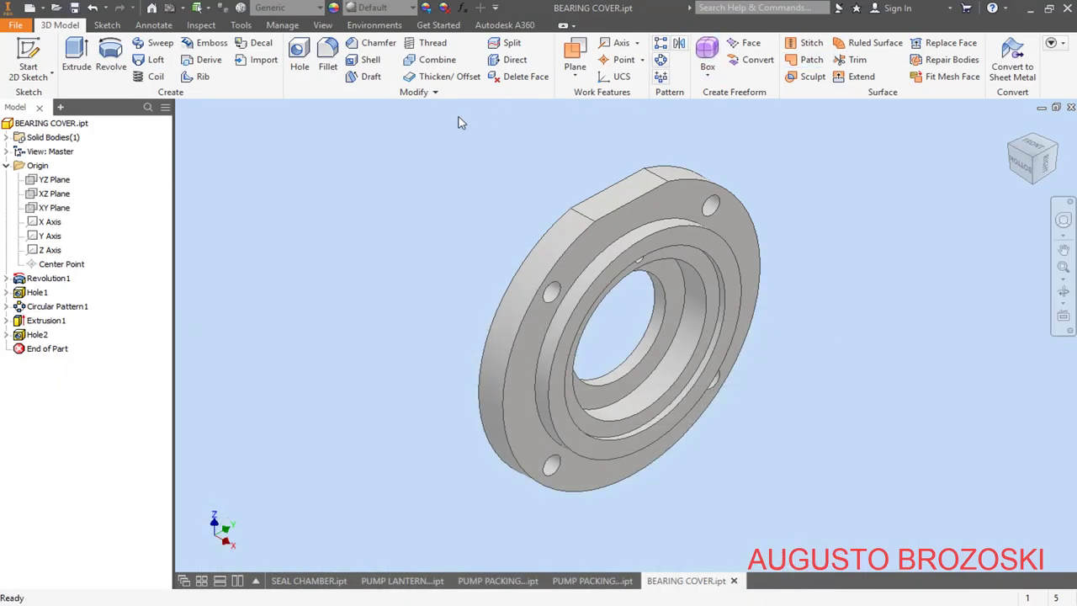
{"action": "left_click", "coordinate": [27, 59]}
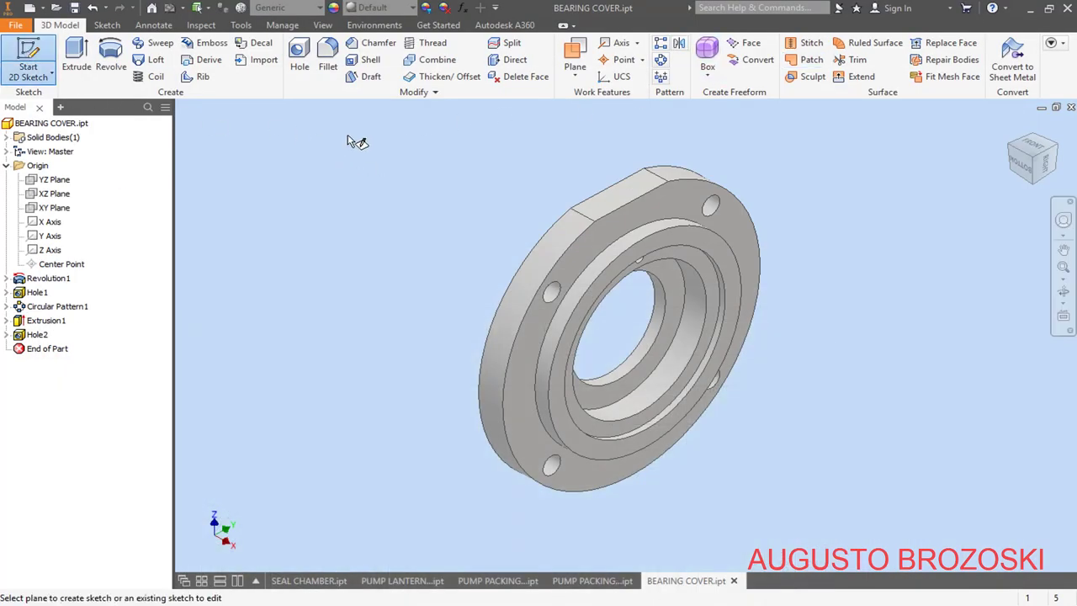
{"action": "left_click", "coordinate": [630, 194]}
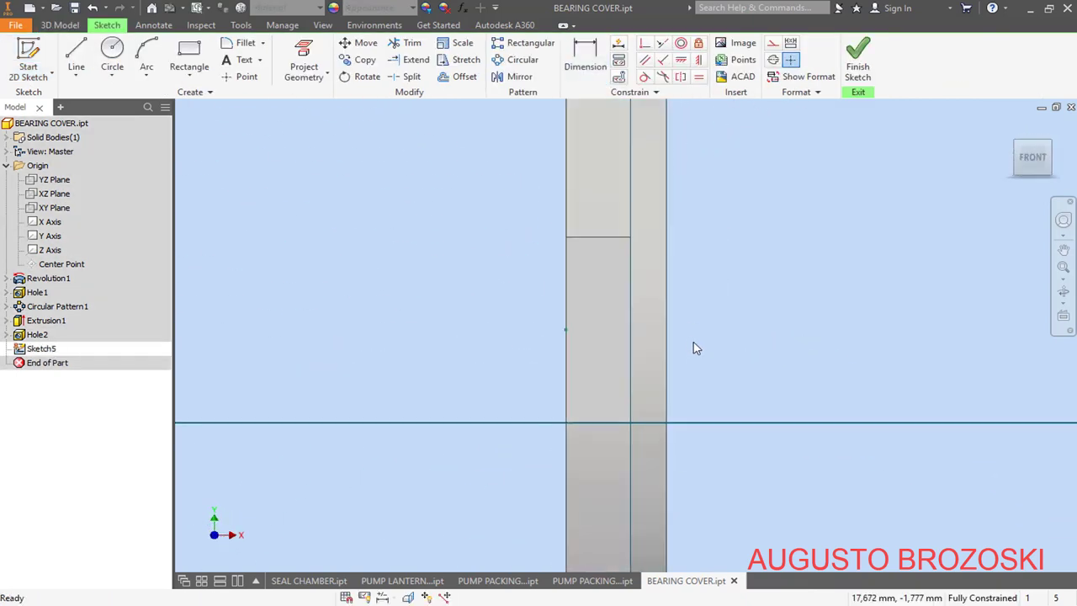
{"action": "scroll", "coordinate": [688, 342], "scroll_direction": "down", "scroll_amount": 3}
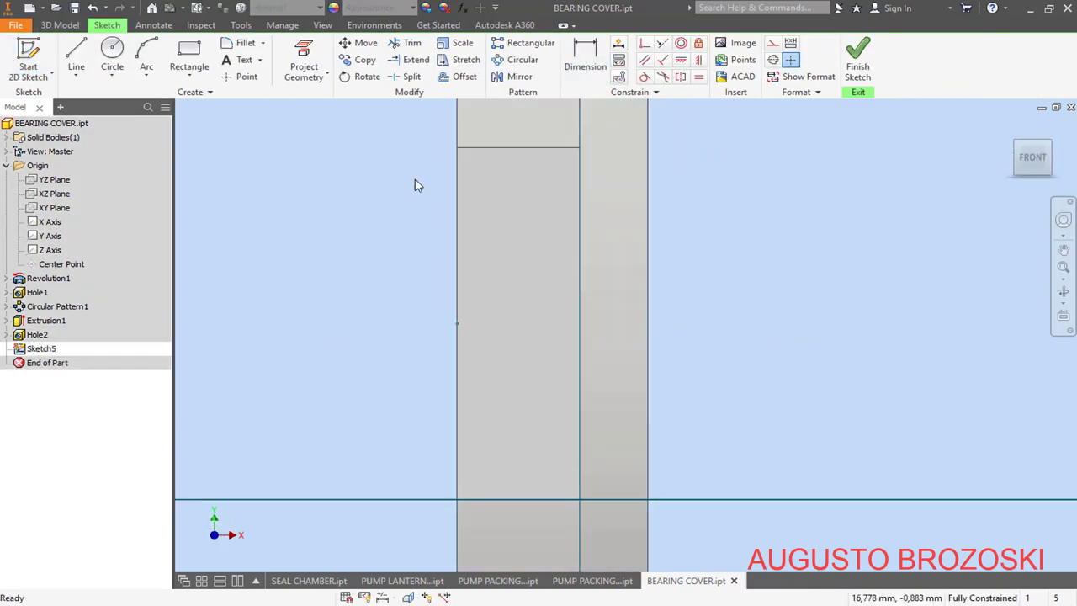
{"action": "left_click", "coordinate": [240, 76]}
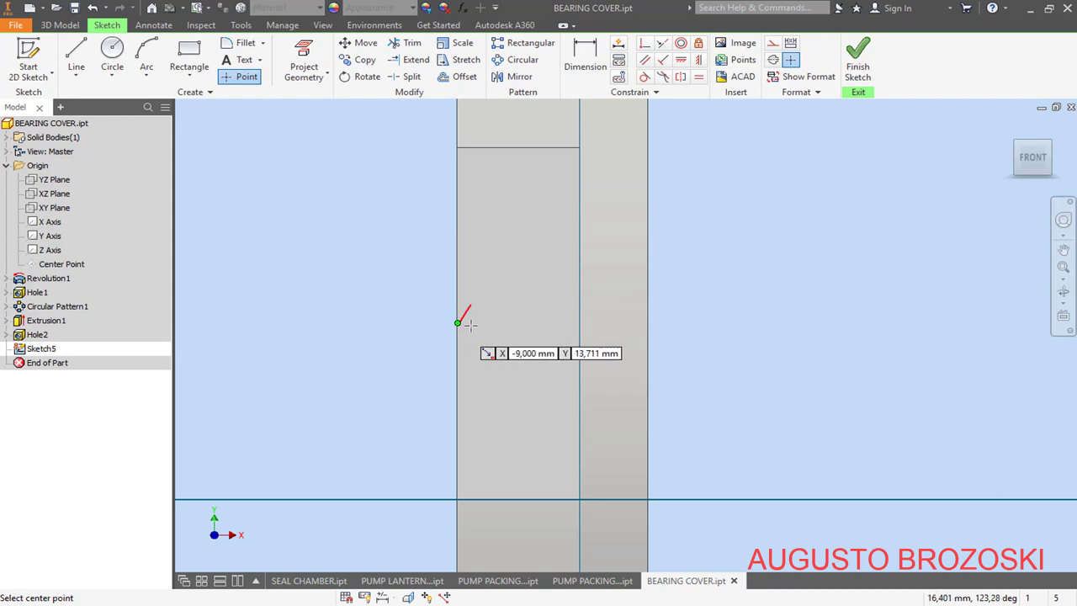
{"action": "left_click", "coordinate": [524, 322]}
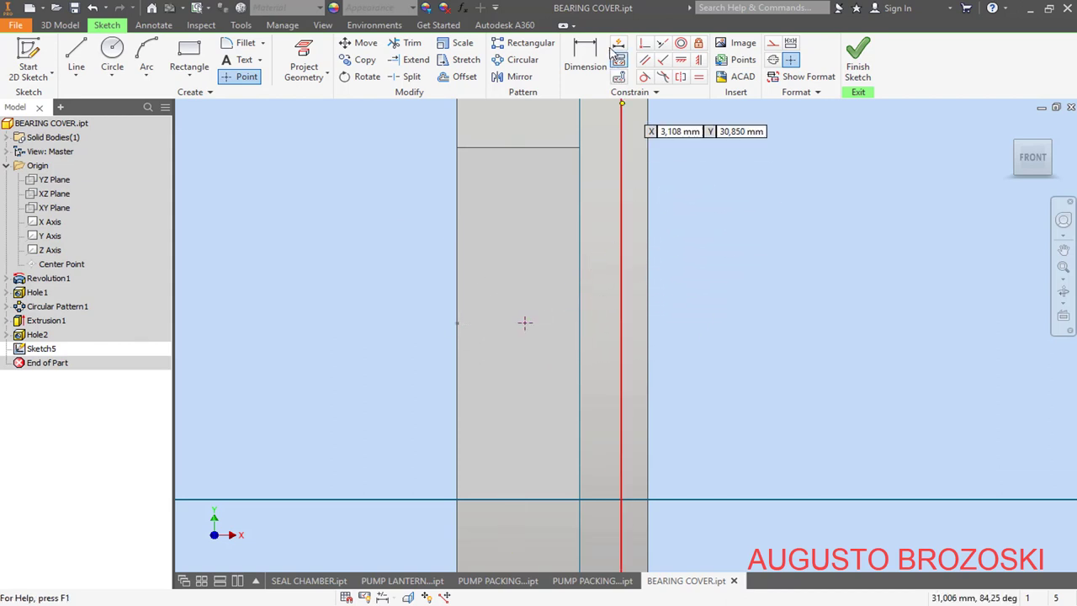
Step: Dimension the sketch point 4,5 mm from the midpoint of the flat face's edge opposite the raised ring
{"action": "left_click", "coordinate": [584, 58]}
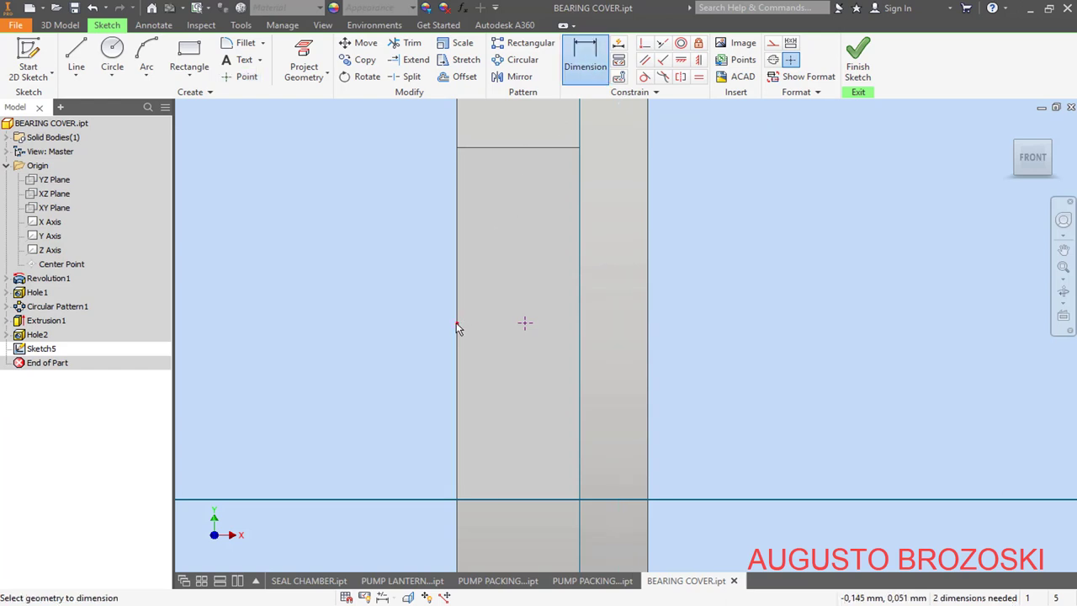
{"action": "left_click", "coordinate": [523, 323]}
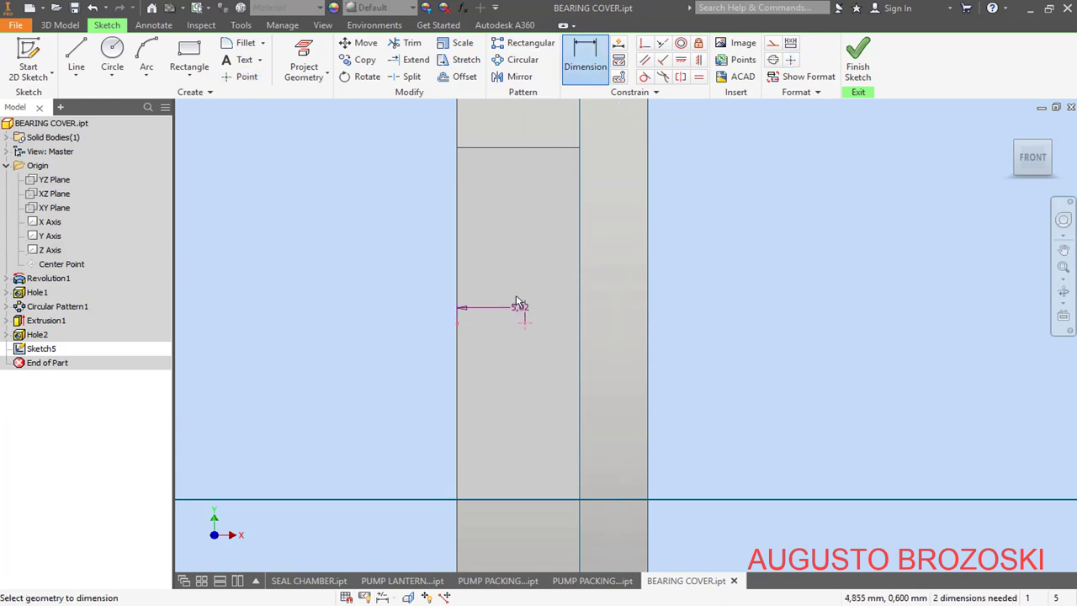
{"action": "left_click", "coordinate": [499, 253]}
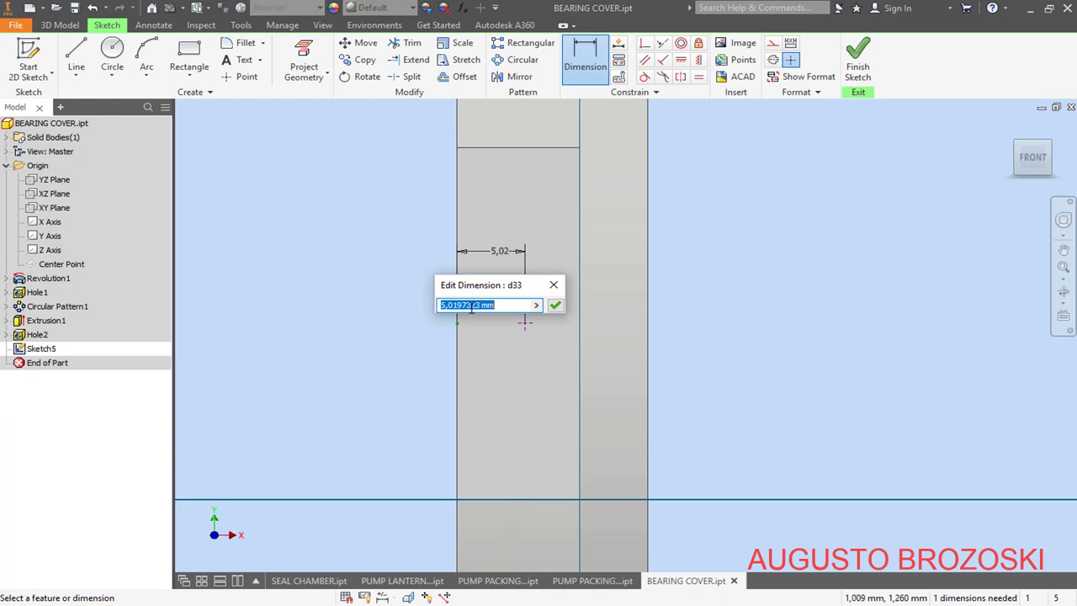
{"action": "type", "text": "4,5"}
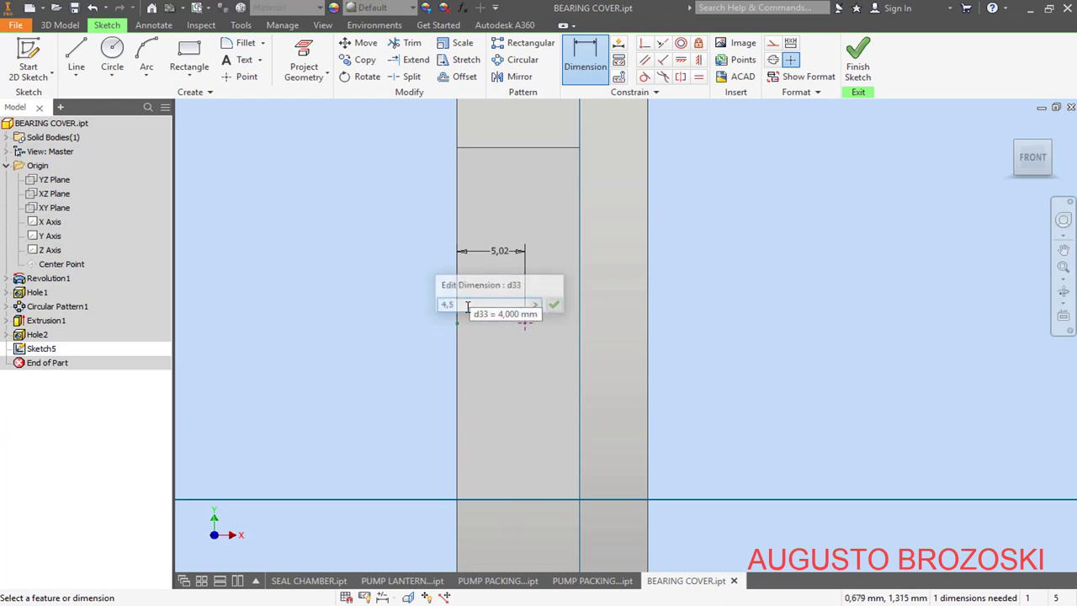
{"action": "key", "text": "Return"}
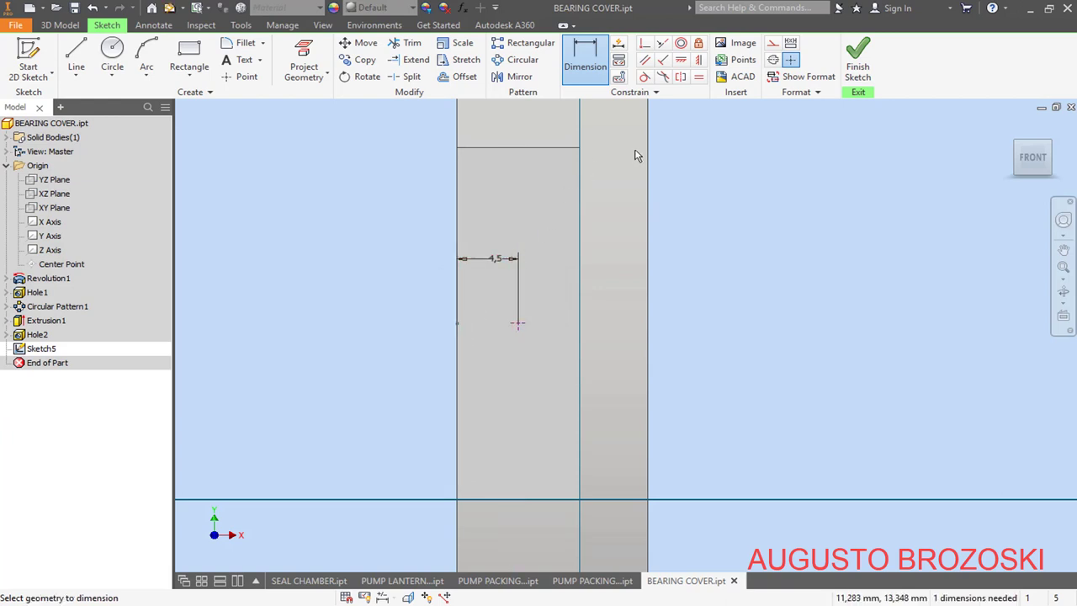
Step: Constrain the sketch point horizontally to the midpoint of the flat face's edge and finish the sketch
{"action": "key", "text": "h"}
{"action": "left_click", "coordinate": [519, 325]}
{"action": "left_click", "coordinate": [458, 327]}
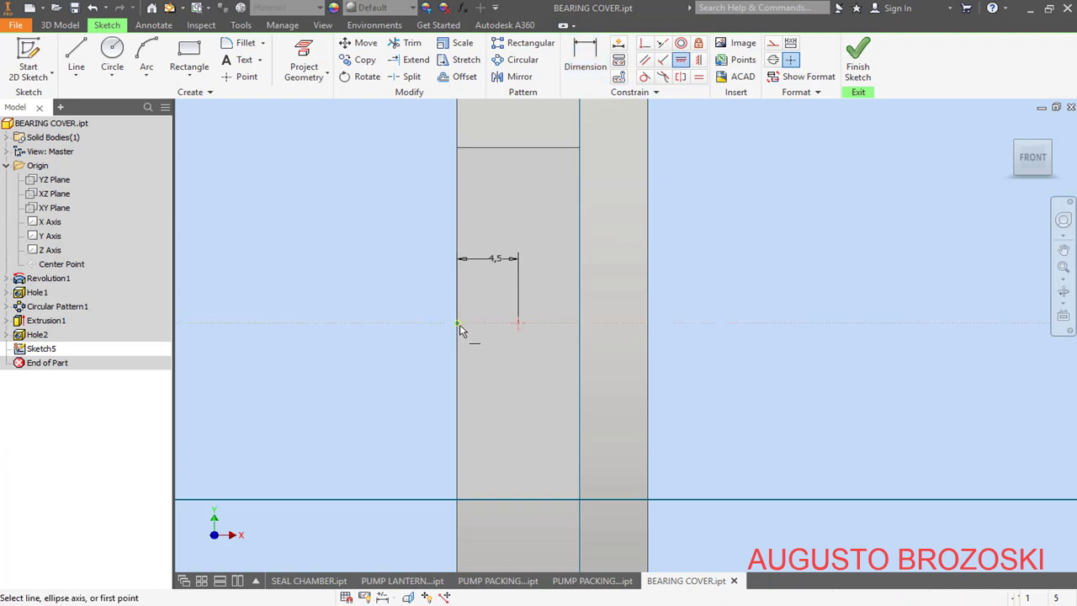
{"action": "left_click", "coordinate": [458, 327]}
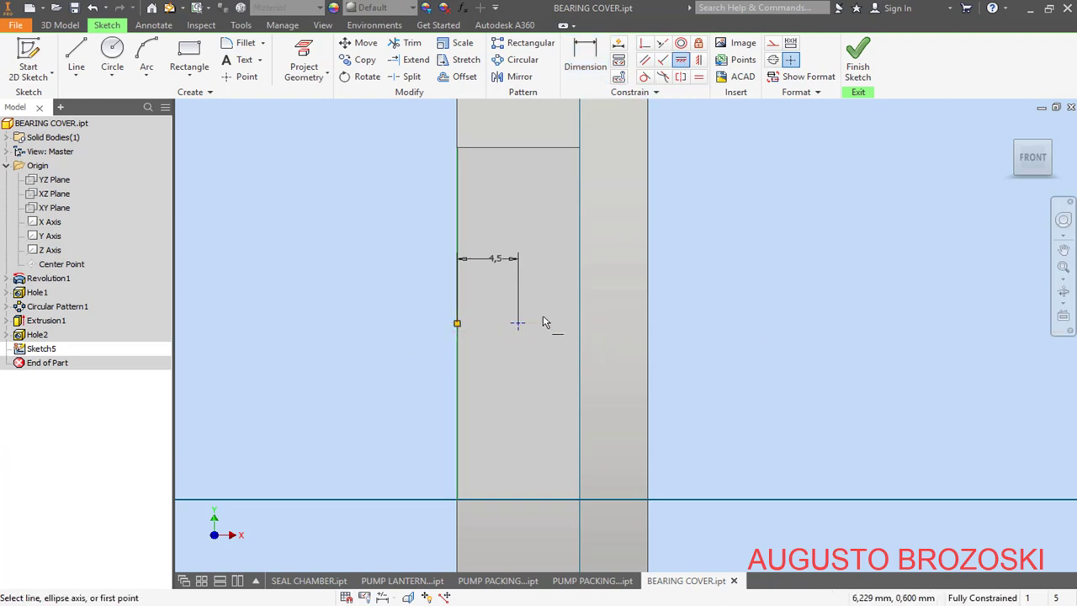
{"action": "left_click", "coordinate": [858, 61]}
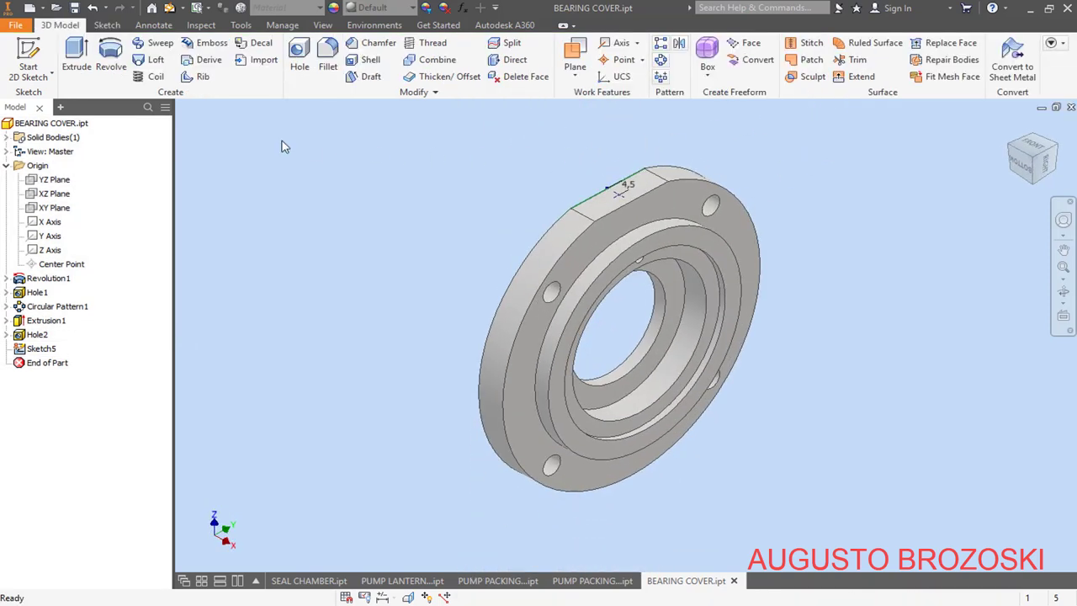
Step: Create a simple hole at the sketch point, 3 mm in diameter and 18 mm deep, with a 118 deg drill point
{"action": "left_click", "coordinate": [299, 60]}
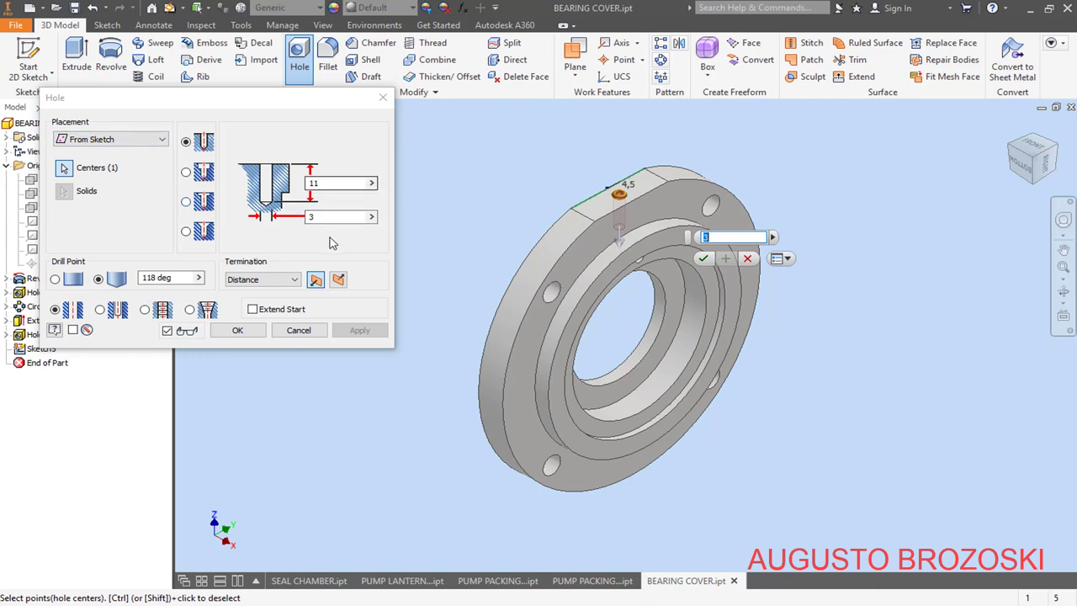
{"action": "key", "text": "alt+Tab"}
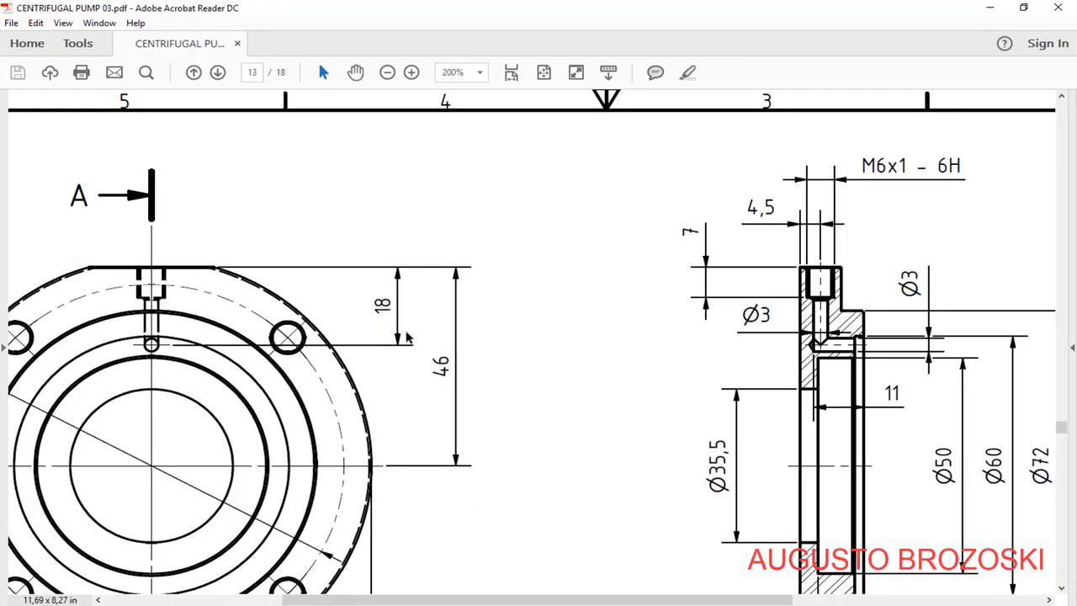
{"action": "left_click", "coordinate": [989, 7]}
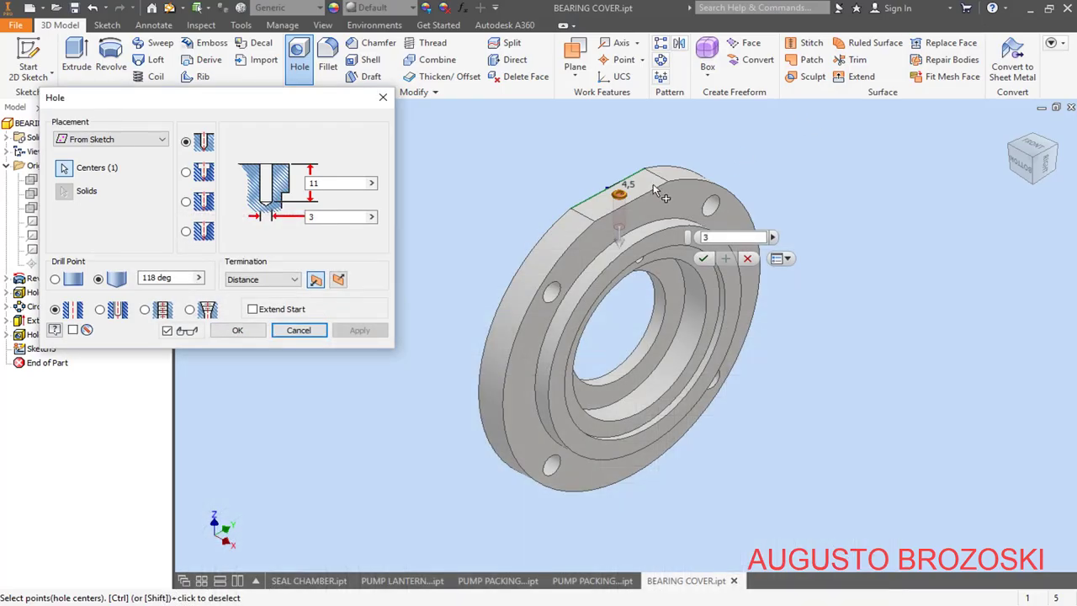
{"action": "double_click", "coordinate": [340, 184]}
{"action": "type", "text": "11"}
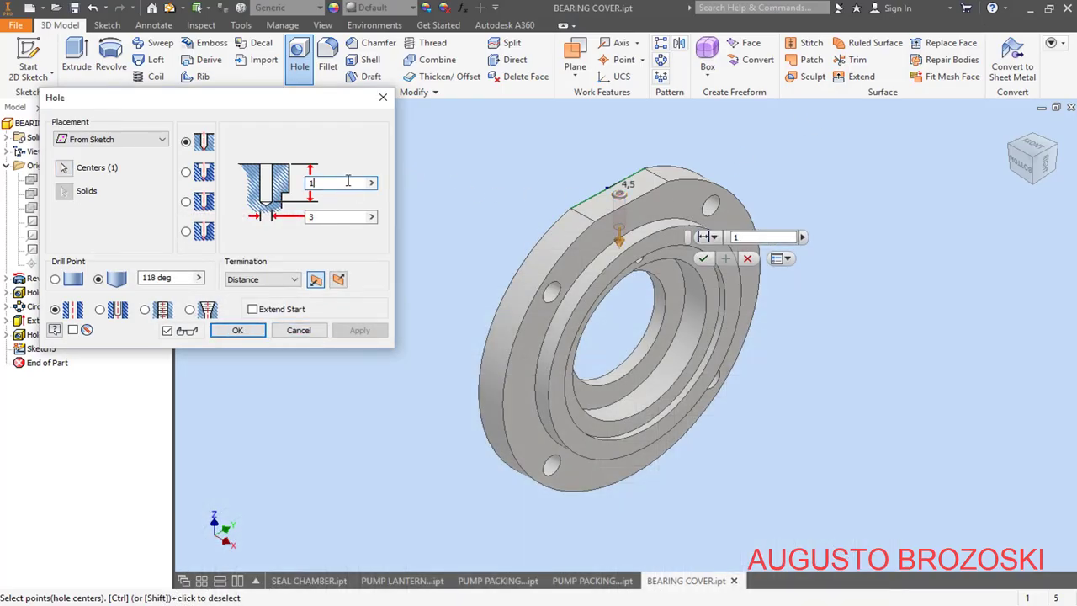
{"action": "left_click", "coordinate": [339, 218]}
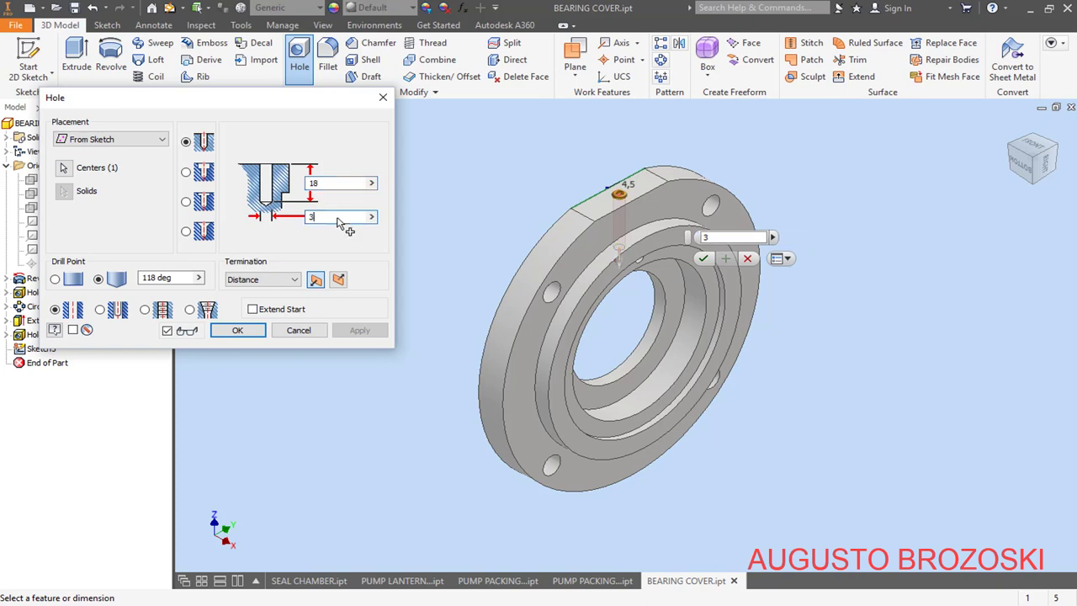
{"action": "left_click", "coordinate": [237, 329]}
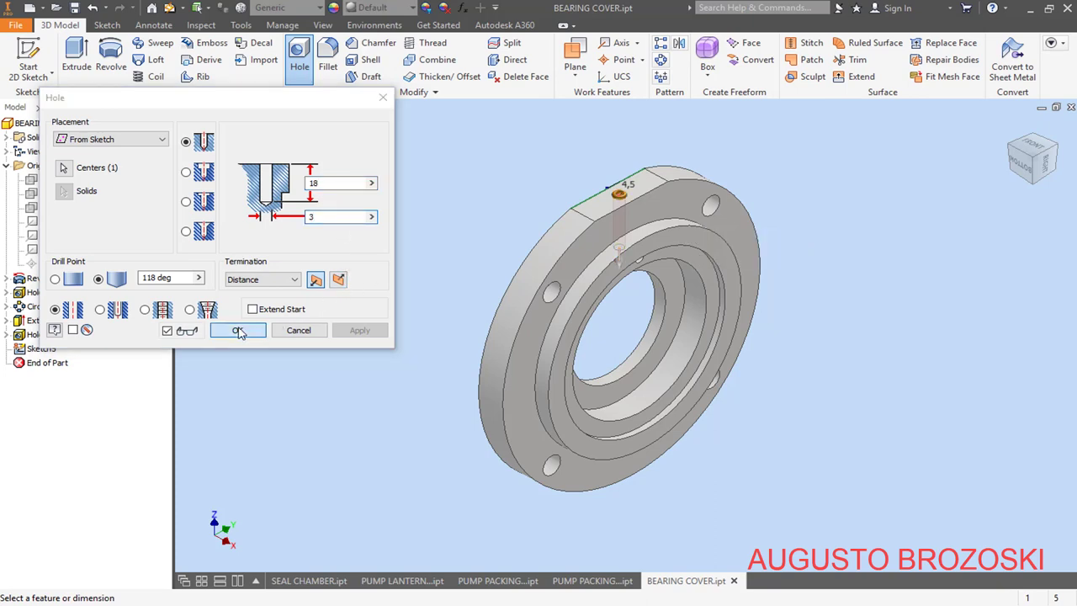
Step: Start a second hole on the flat face with Concentric placement, centred on the 3 mm hole
{"action": "scroll", "coordinate": [624, 253], "scroll_direction": "up", "scroll_amount": 3}
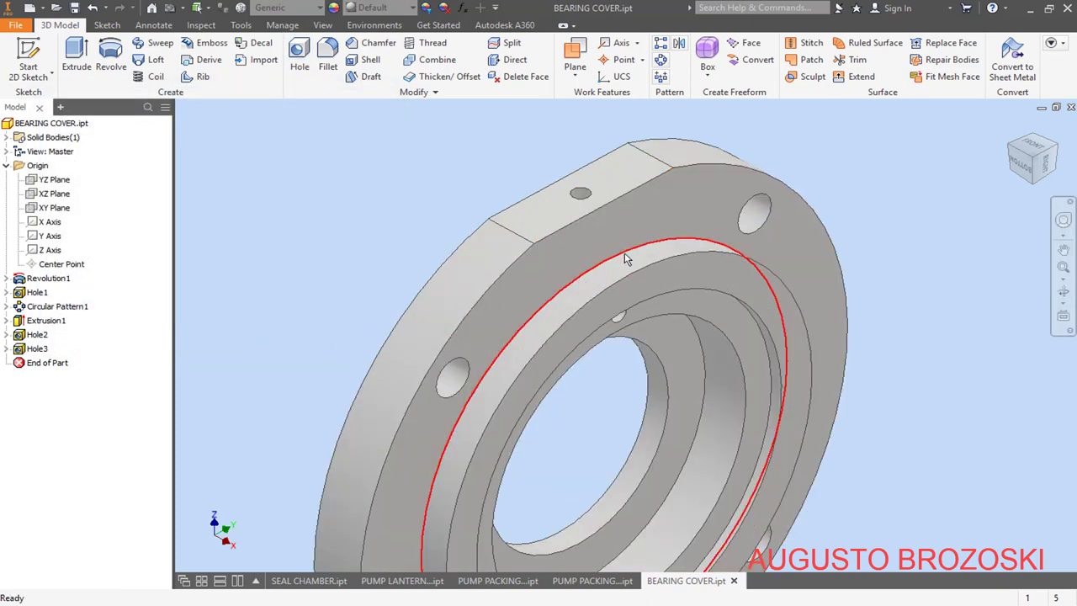
{"action": "middle_click_drag", "start_coordinate": [589, 281], "coordinate": [696, 228], "text": "shift"}
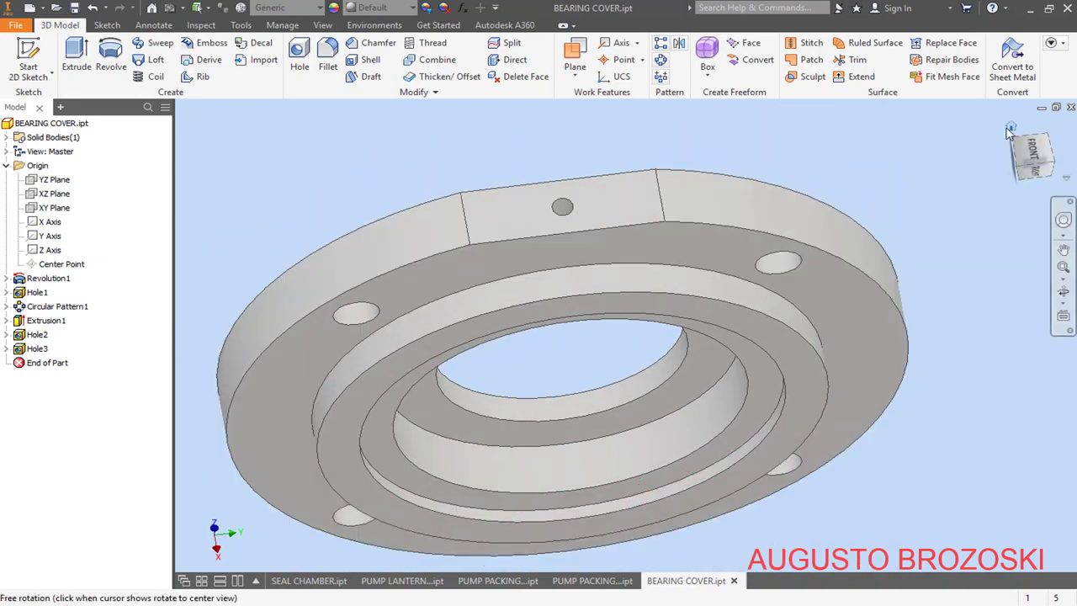
{"action": "left_click", "coordinate": [1010, 125]}
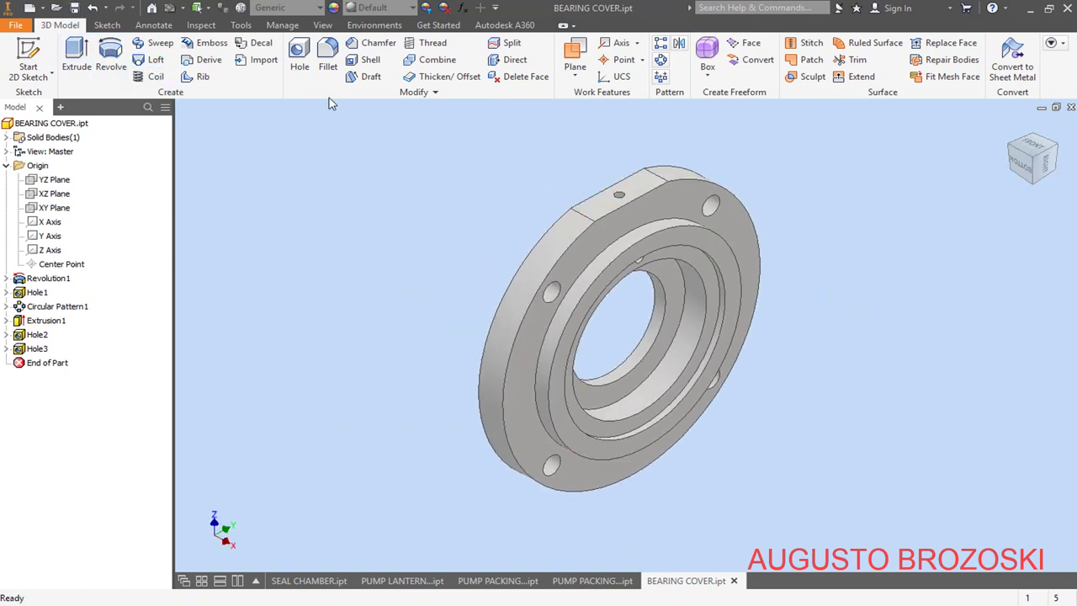
{"action": "left_click", "coordinate": [300, 55]}
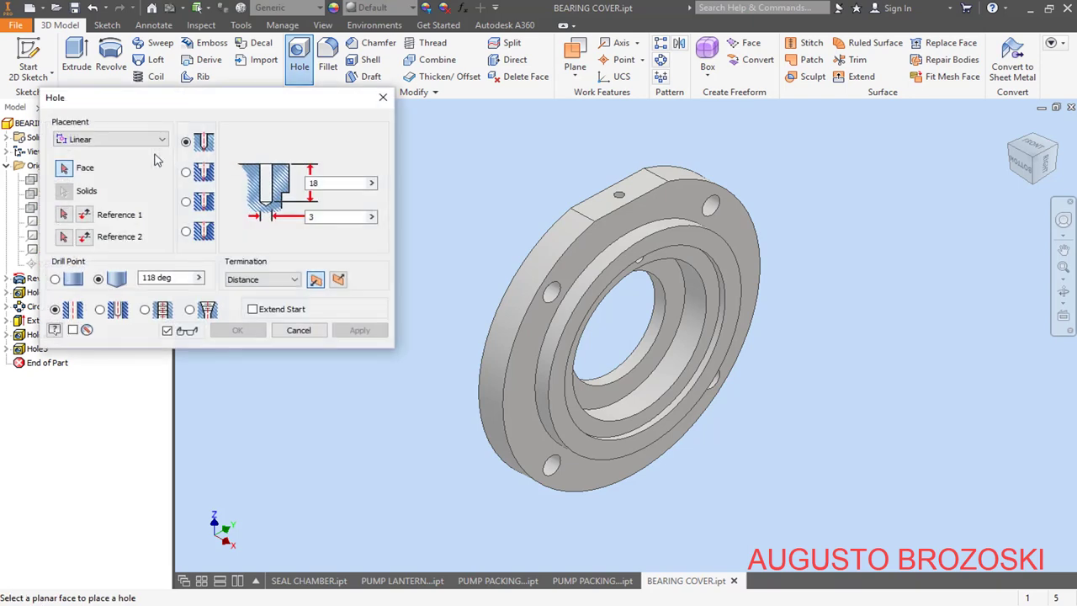
{"action": "left_click", "coordinate": [158, 141]}
{"action": "left_click", "coordinate": [138, 178]}
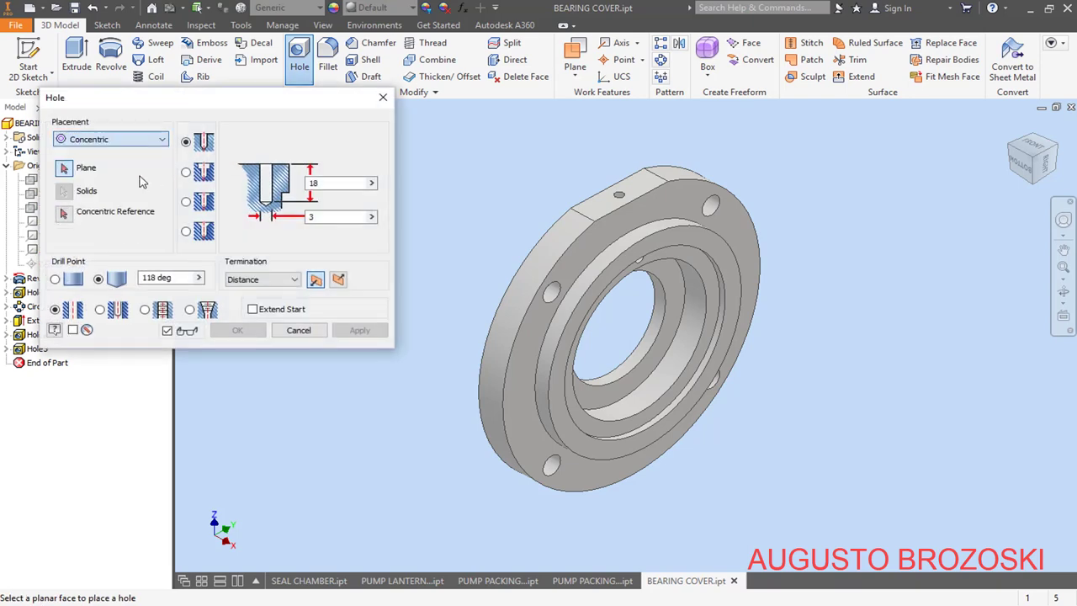
{"action": "scroll", "coordinate": [596, 169], "scroll_direction": "down", "scroll_amount": 5}
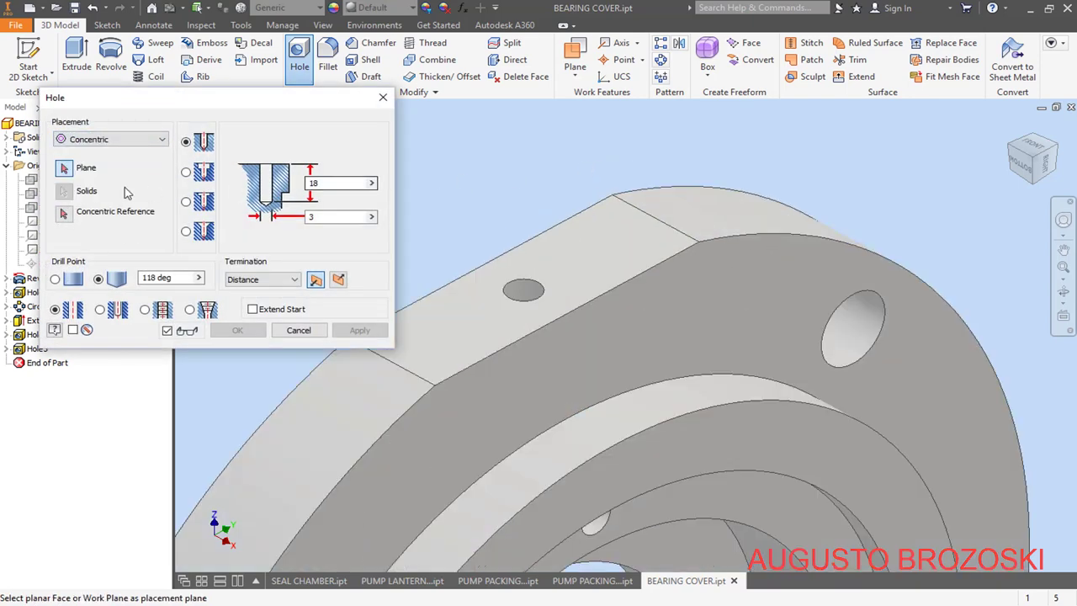
{"action": "left_click", "coordinate": [569, 244]}
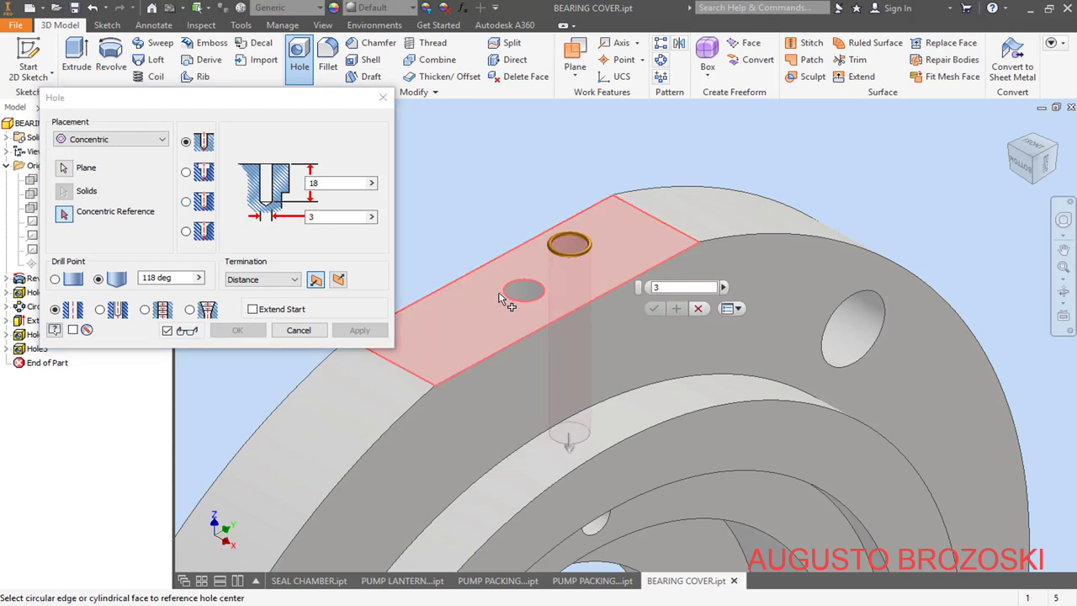
{"action": "left_click", "coordinate": [524, 290]}
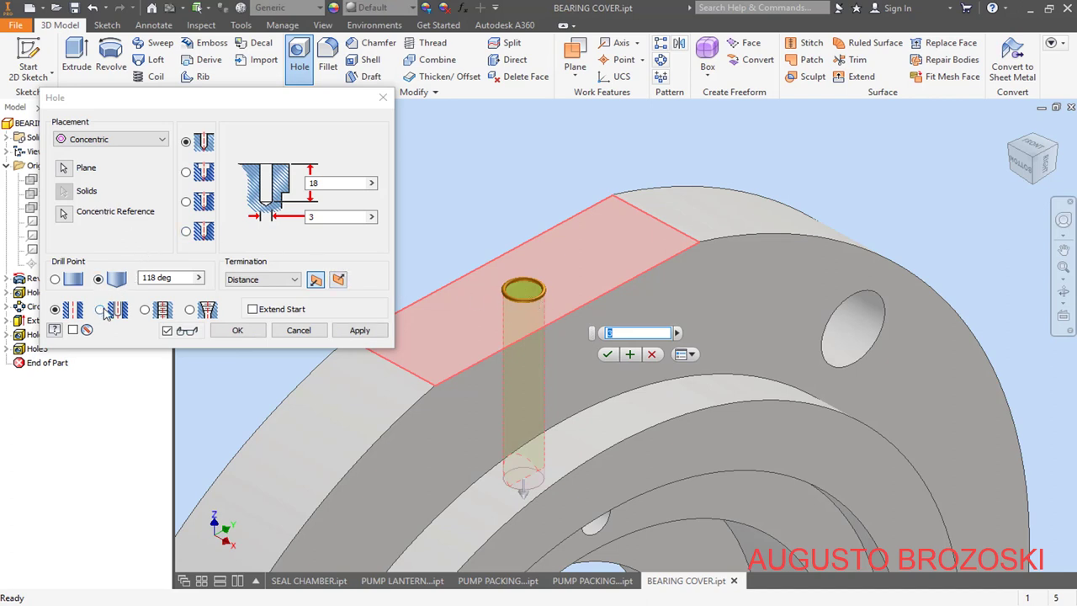
Step: Make the second hole a tapped hole with ANSI Metric M Profile thread, size 6, designation M6x1
{"action": "left_click", "coordinate": [145, 310]}
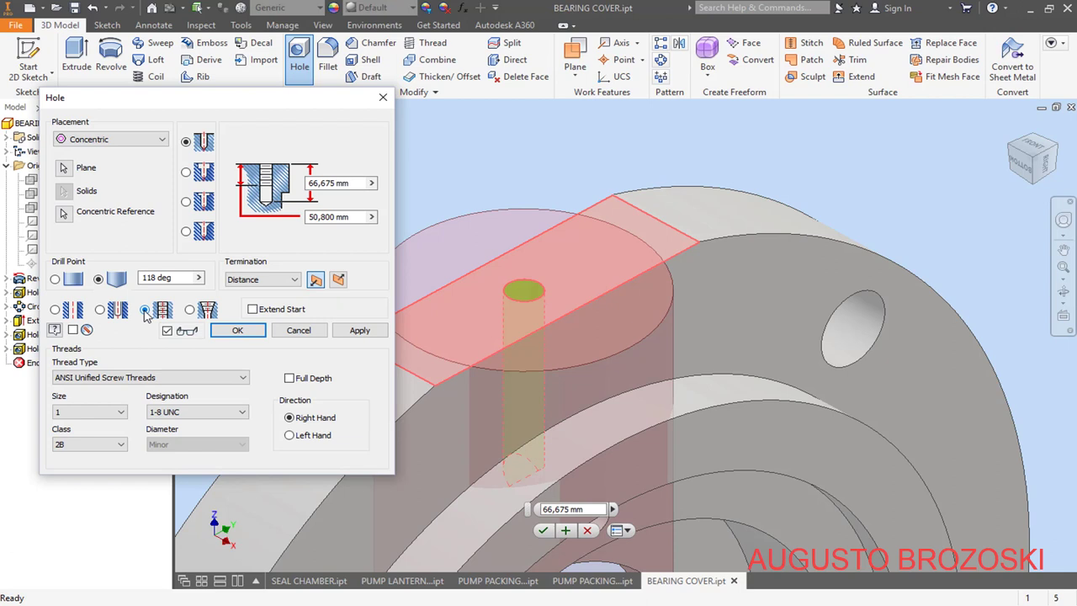
{"action": "left_click", "coordinate": [148, 380]}
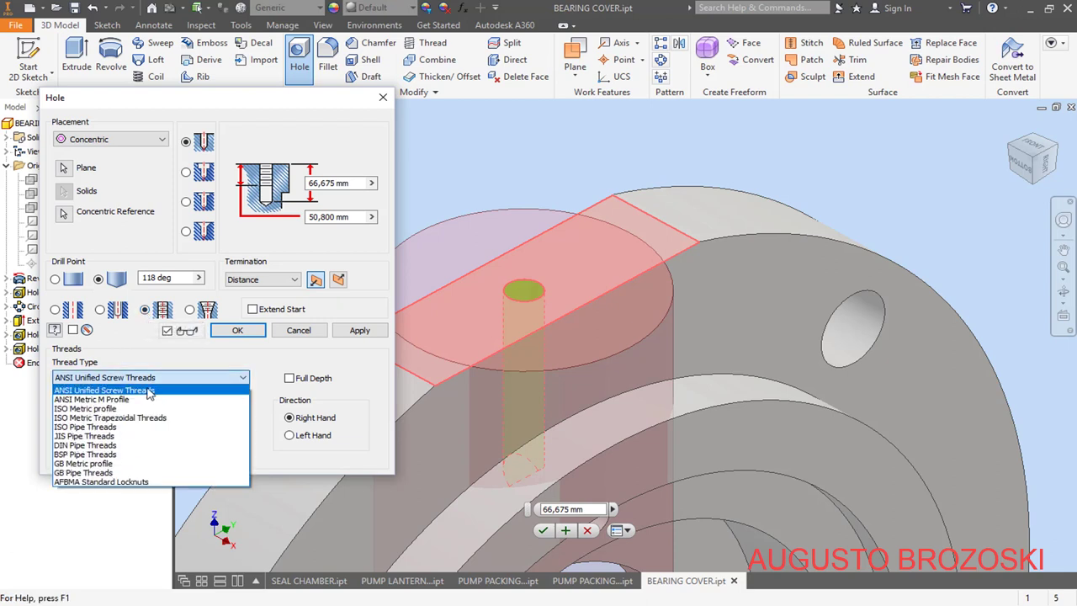
{"action": "left_click", "coordinate": [144, 400]}
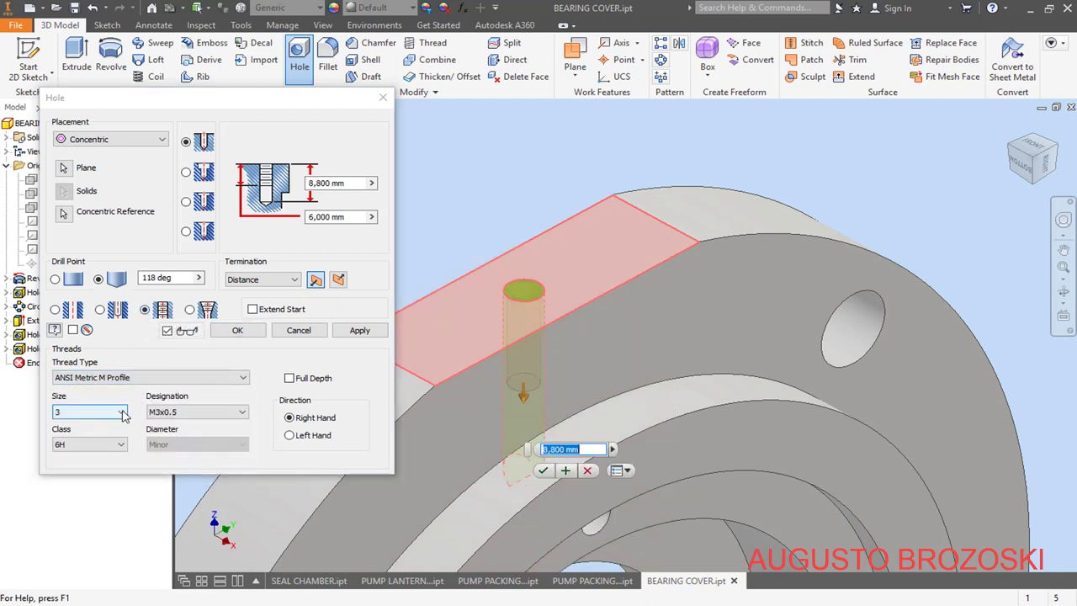
{"action": "left_click", "coordinate": [123, 412]}
{"action": "left_click", "coordinate": [87, 193]}
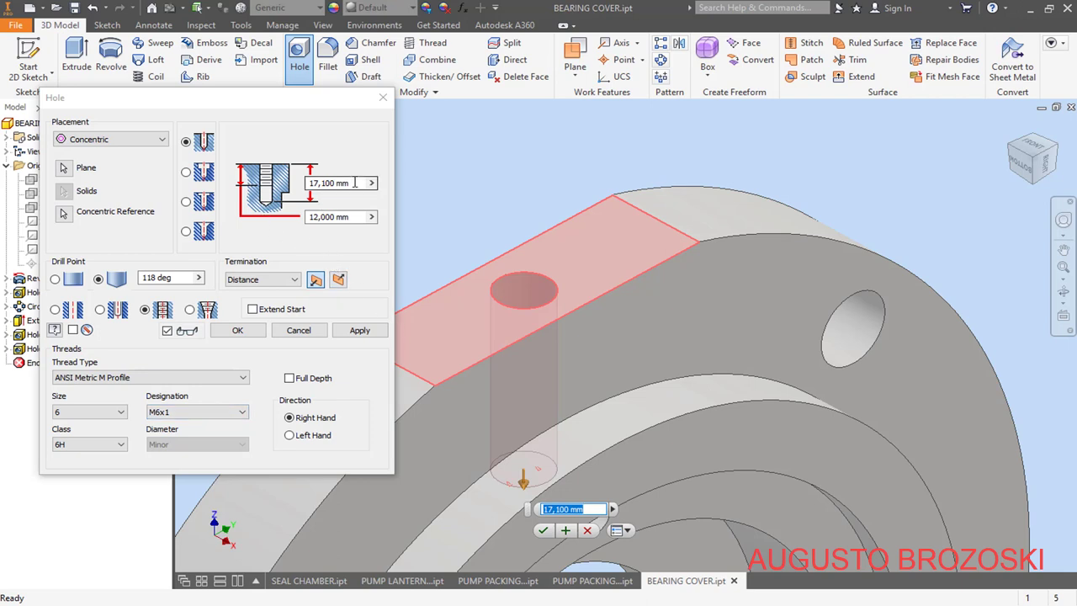
Step: Set the tapped hole's thread depth to 7 mm and its drilled depth to 8 mm, and create it
{"action": "left_click", "coordinate": [352, 217]}
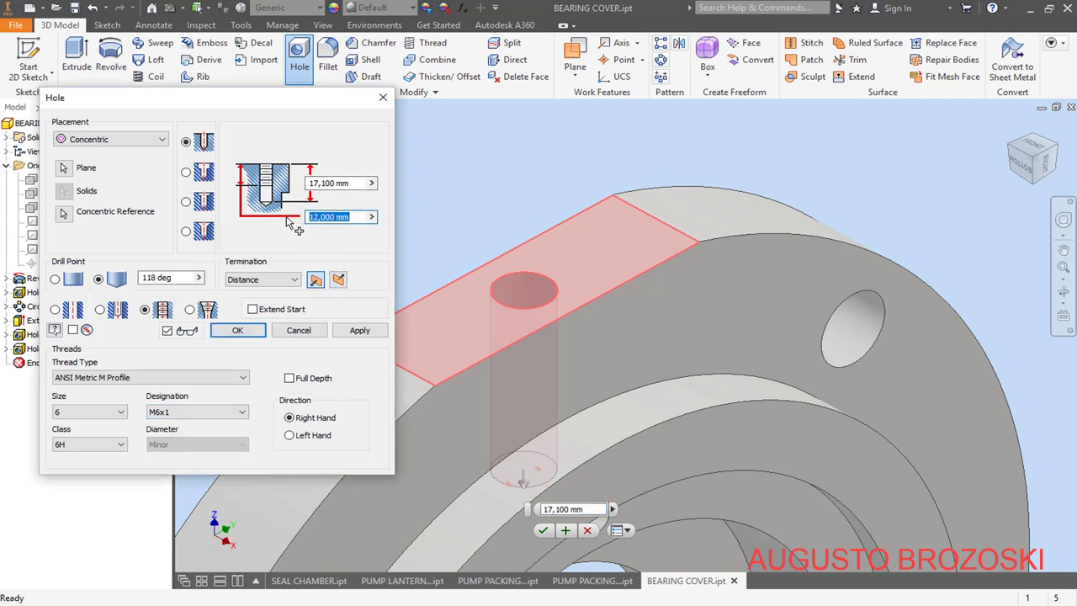
{"action": "type", "text": "7"}
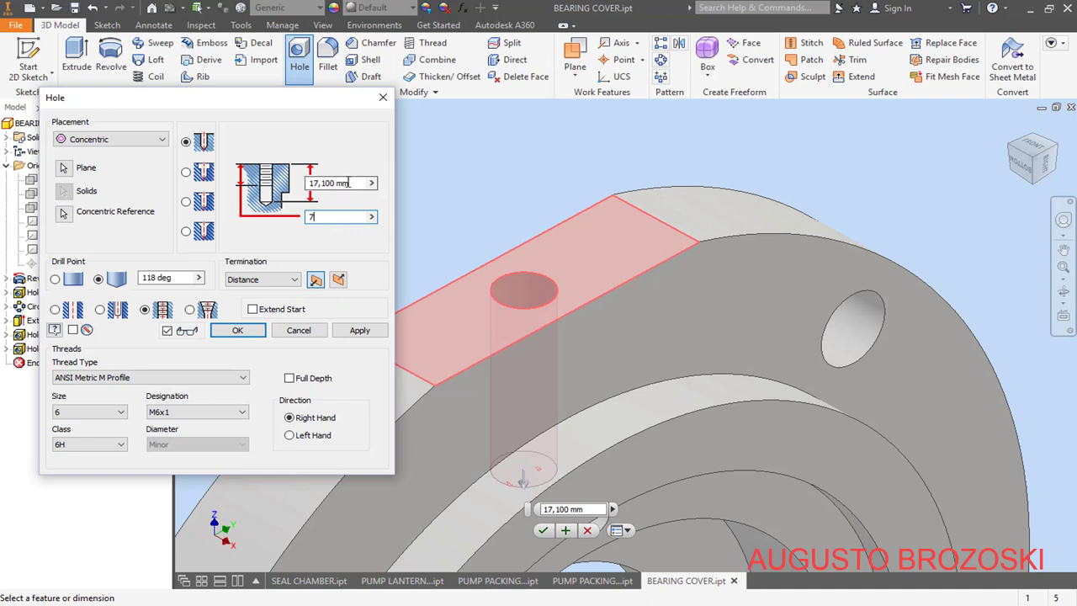
{"action": "left_click", "coordinate": [360, 184]}
{"action": "type", "text": "8"}
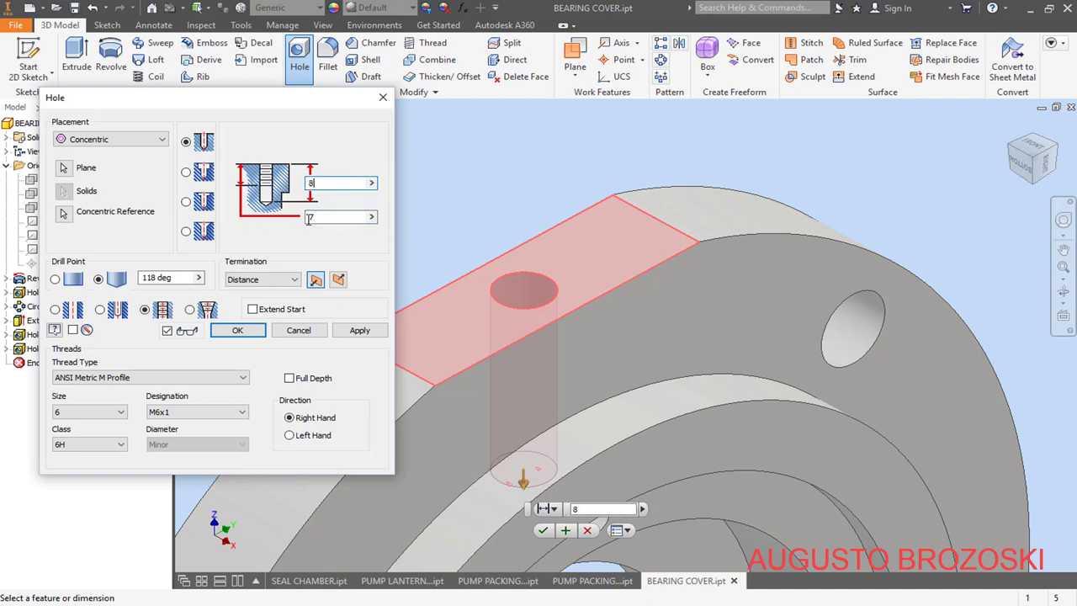
{"action": "left_click", "coordinate": [335, 218]}
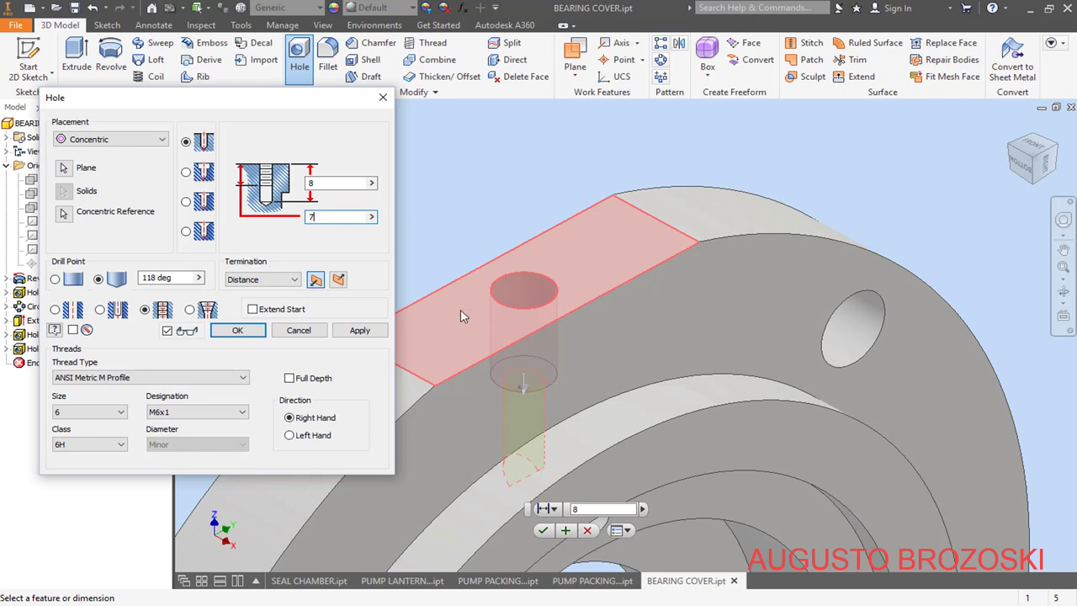
{"action": "left_click", "coordinate": [229, 329]}
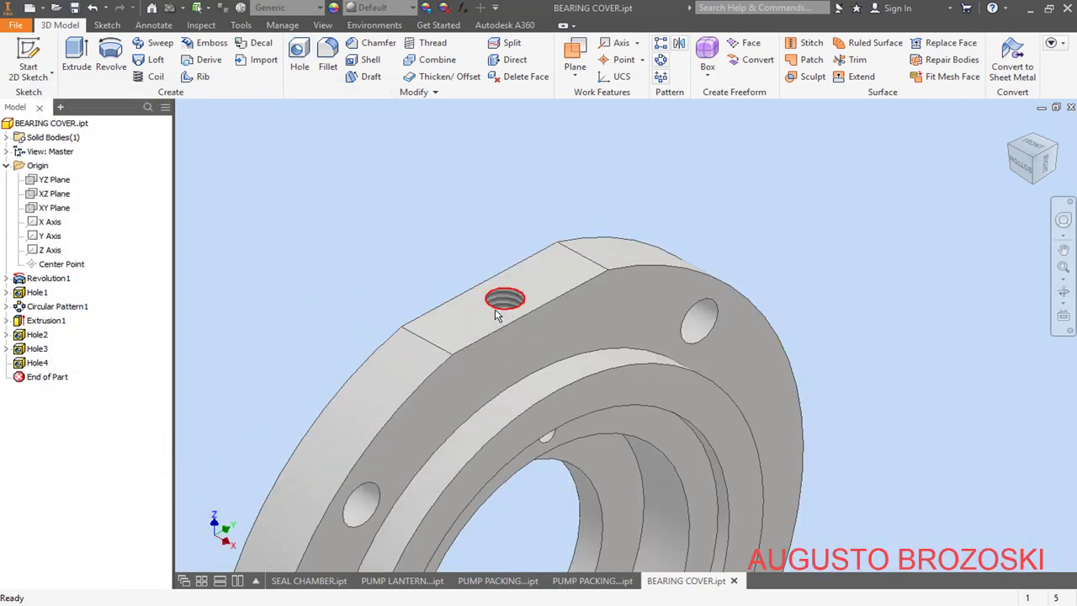
Step: Inspect the tapped hole in the flat face and check the PDF drawing for the cover's chamfer note
{"action": "middle_click_drag", "start_coordinate": [503, 316], "coordinate": [505, 345], "text": "shift"}
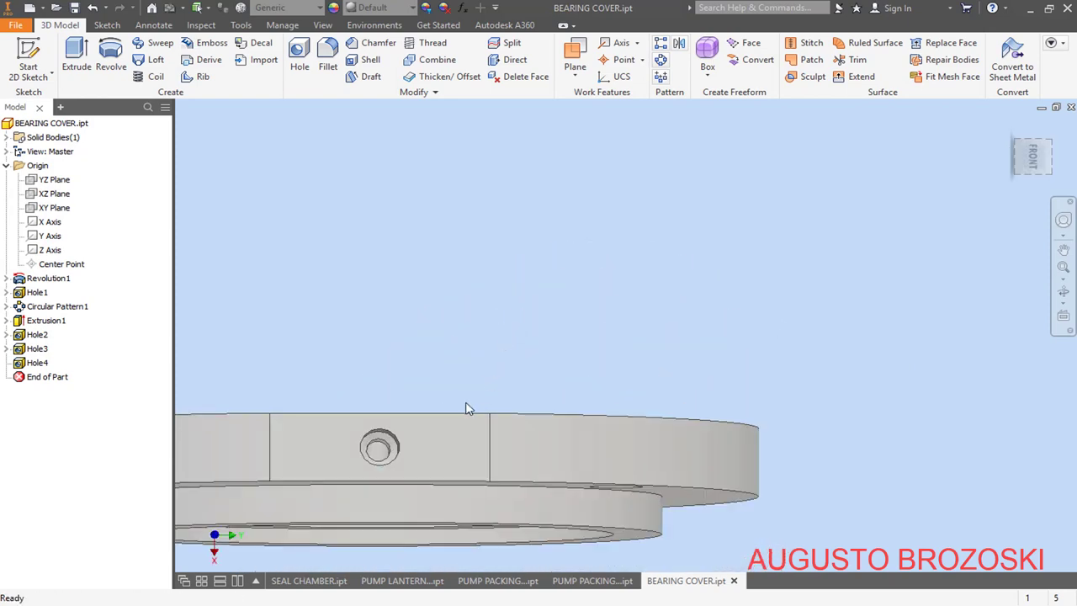
{"action": "scroll", "coordinate": [425, 428], "scroll_direction": "down", "scroll_amount": 3}
{"action": "scroll", "coordinate": [418, 437], "scroll_direction": "up", "scroll_amount": 5}
{"action": "scroll", "coordinate": [418, 436], "scroll_direction": "down", "scroll_amount": 3}
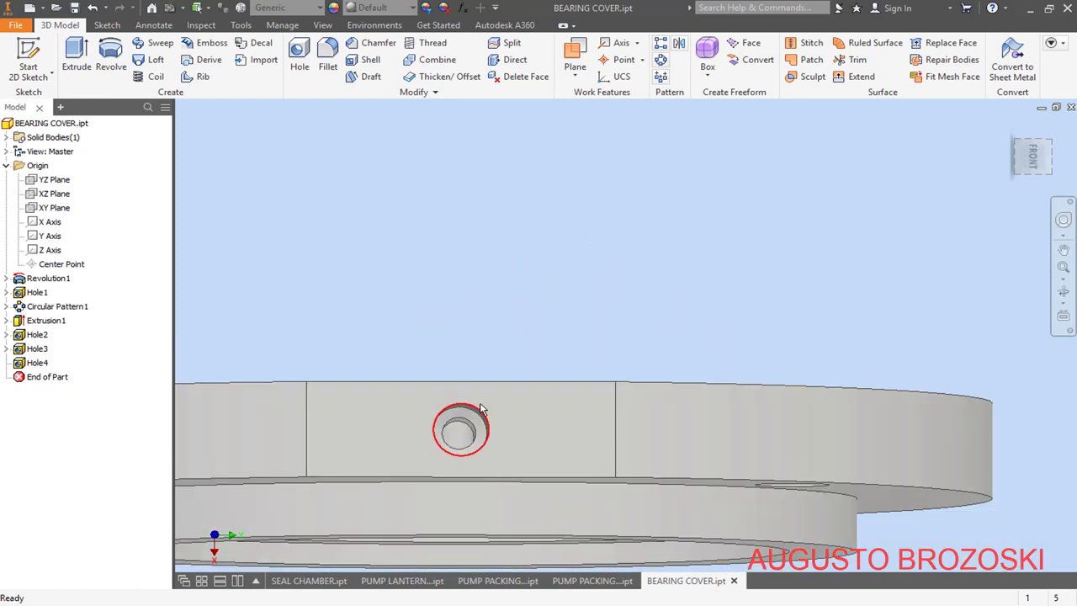
{"action": "key", "text": "F6"}
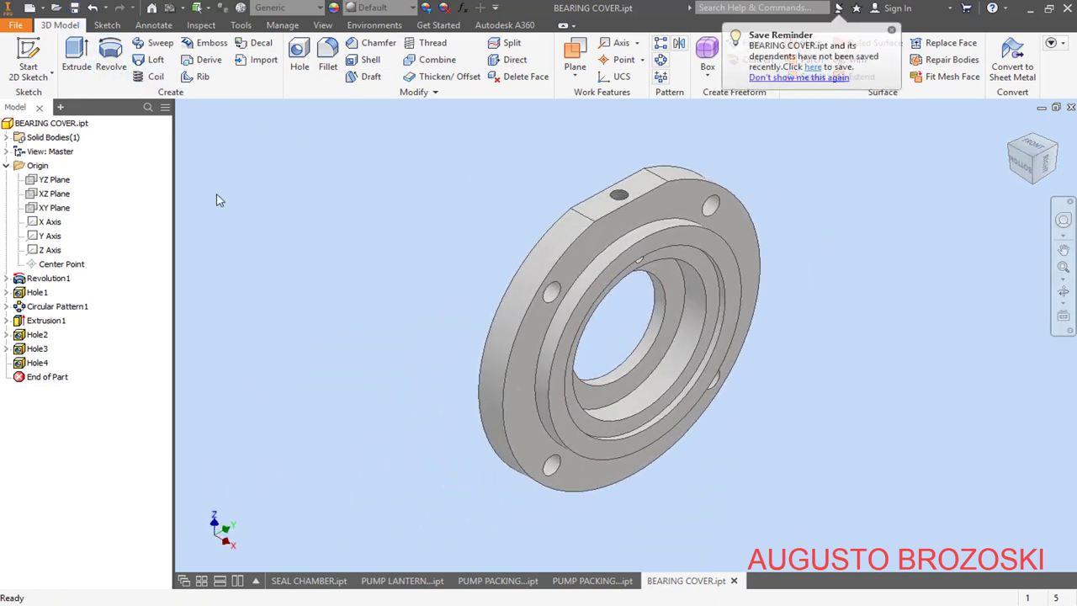
{"action": "key", "text": "alt+Tab"}
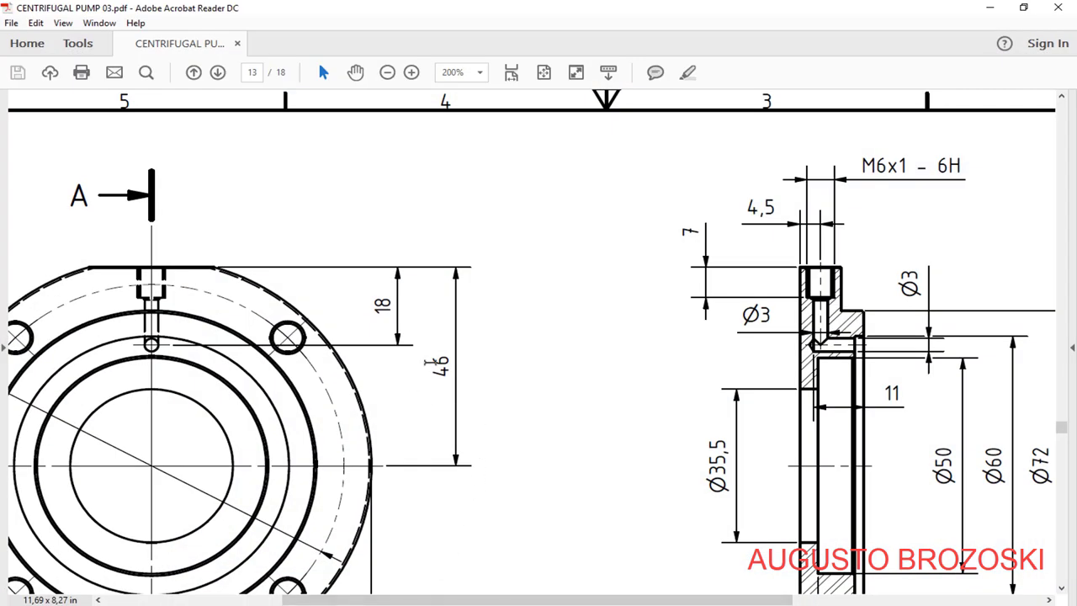
{"action": "scroll", "coordinate": [588, 319], "scroll_direction": "down", "scroll_amount": 7}
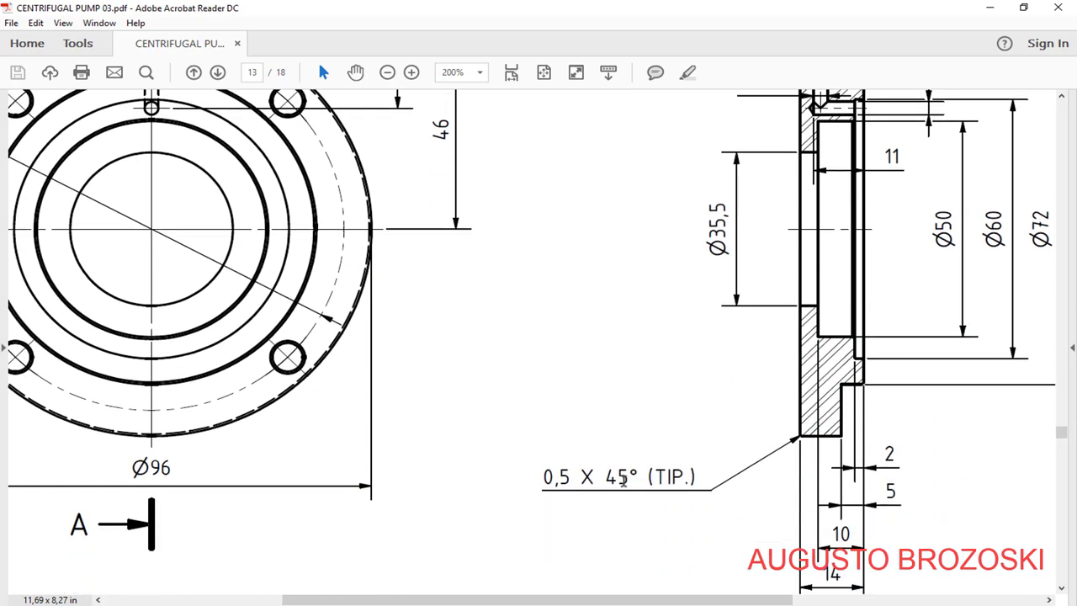
{"action": "left_click", "coordinate": [989, 7]}
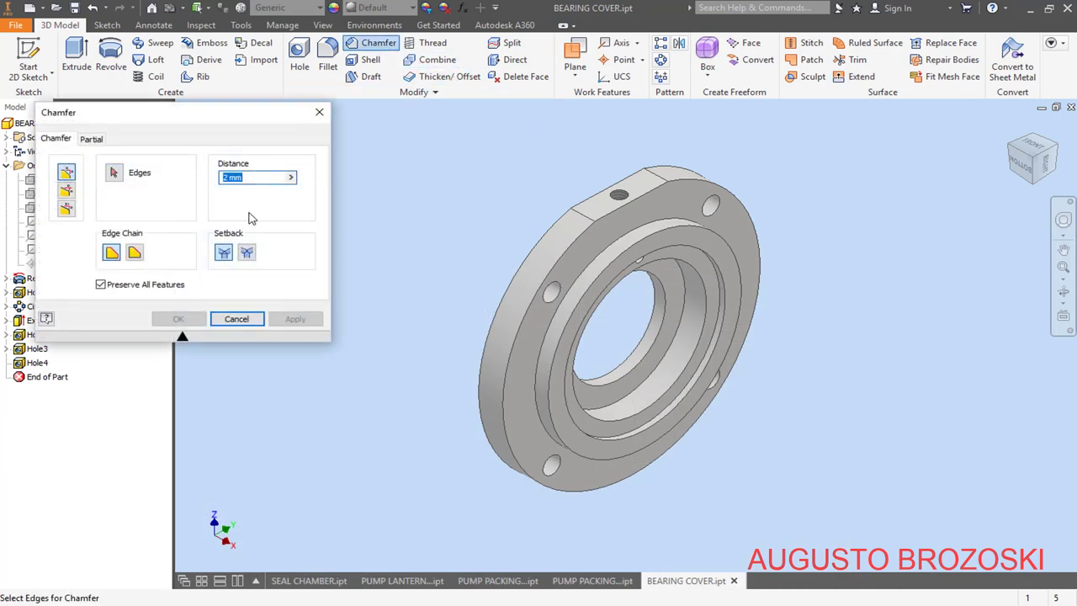
Step: Chamfer the flange's two circular outer edges, the raised ring's outer edge and the stepped bore's edges by 0,5 mm
{"action": "type", "text": "0,5"}
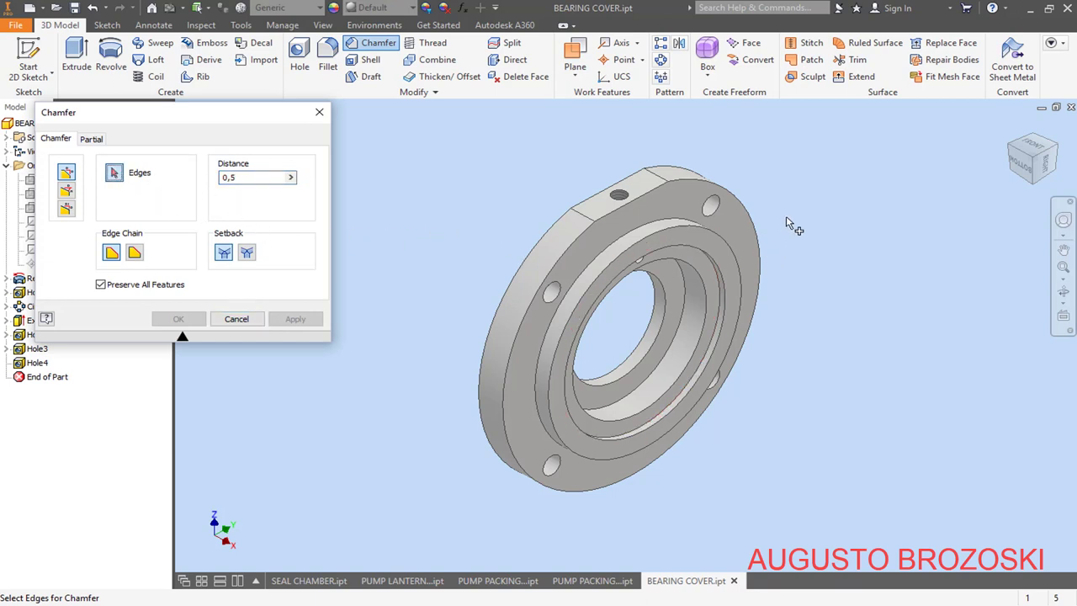
{"action": "left_click", "coordinate": [749, 210]}
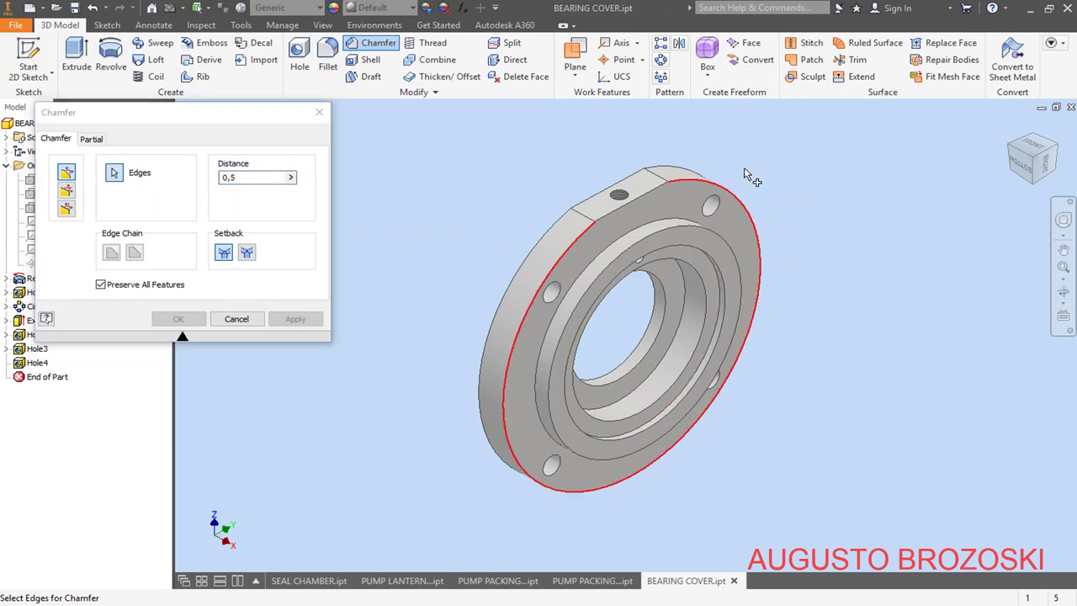
{"action": "left_click", "coordinate": [673, 175]}
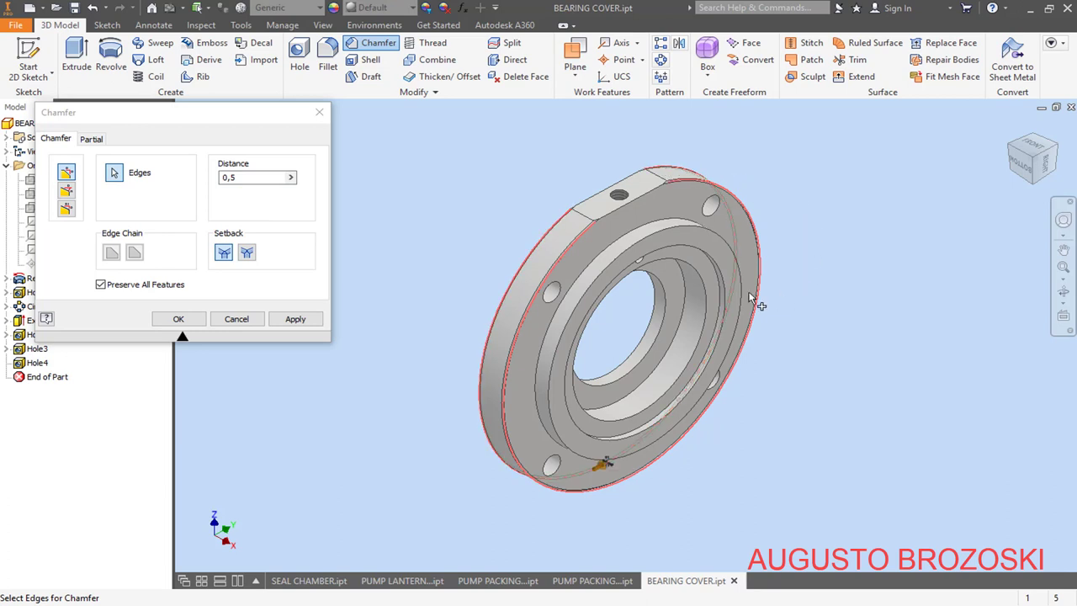
{"action": "scroll", "coordinate": [751, 299], "scroll_direction": "down", "scroll_amount": 3}
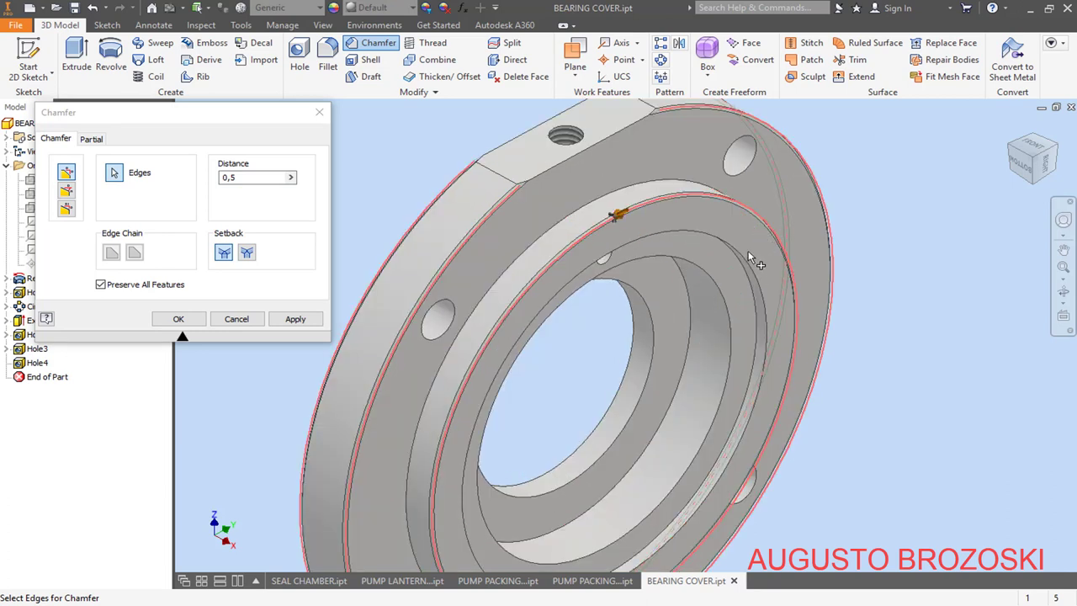
{"action": "left_click", "coordinate": [719, 288]}
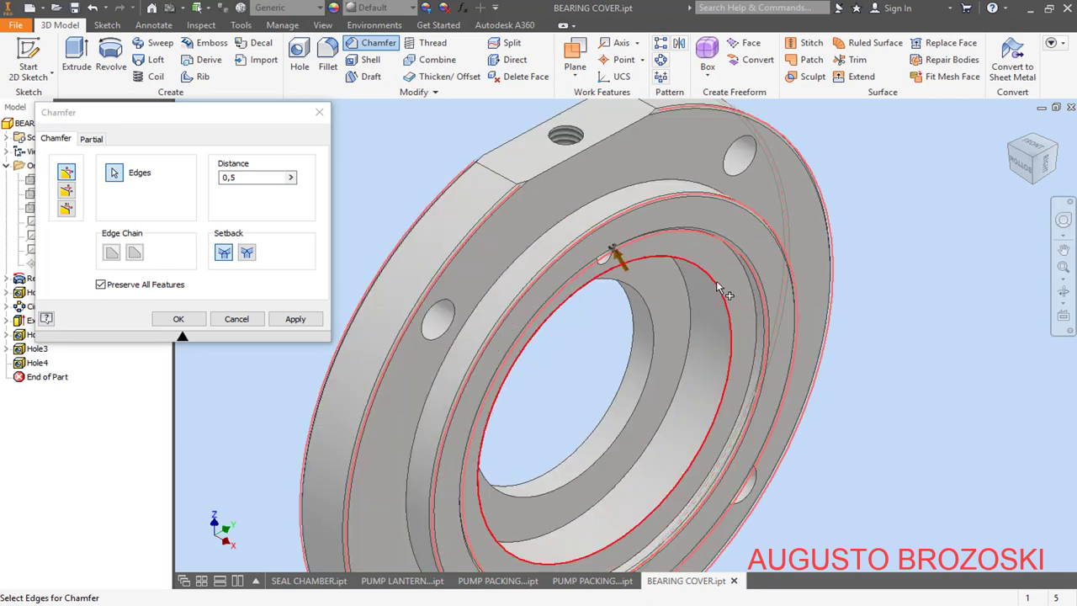
{"action": "left_click", "coordinate": [641, 314]}
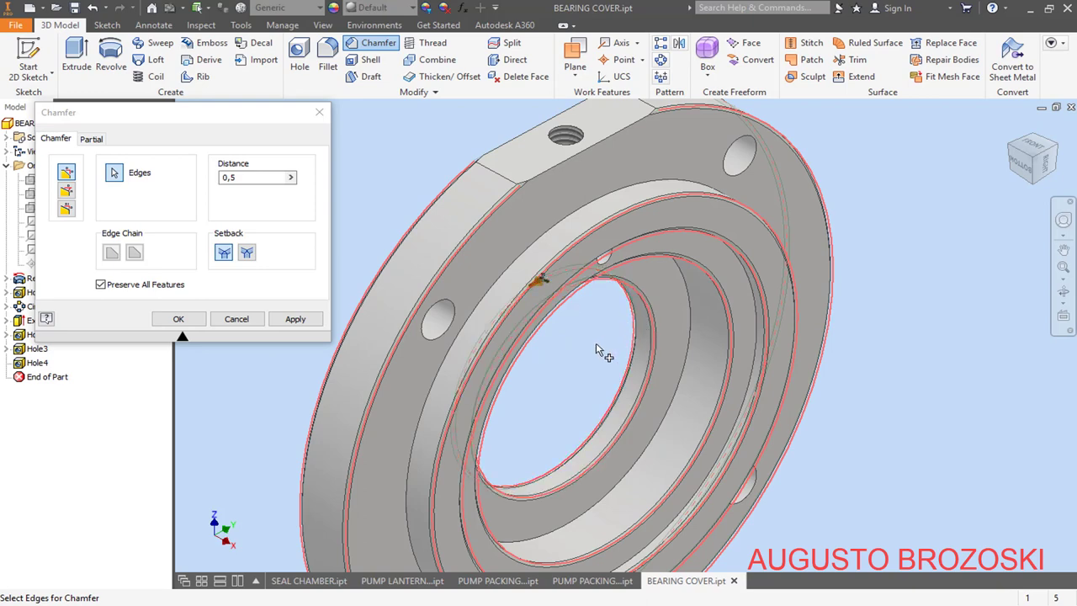
{"action": "left_click", "coordinate": [180, 318]}
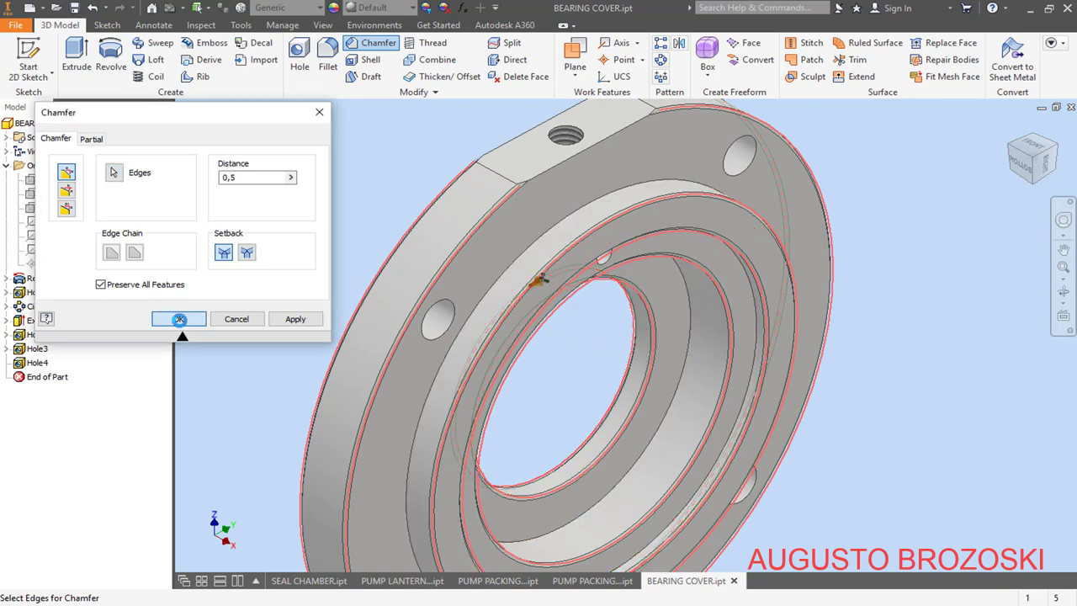
Step: Assign the Stainless Steel material to the bearing cover
{"action": "left_click", "coordinate": [1006, 134]}
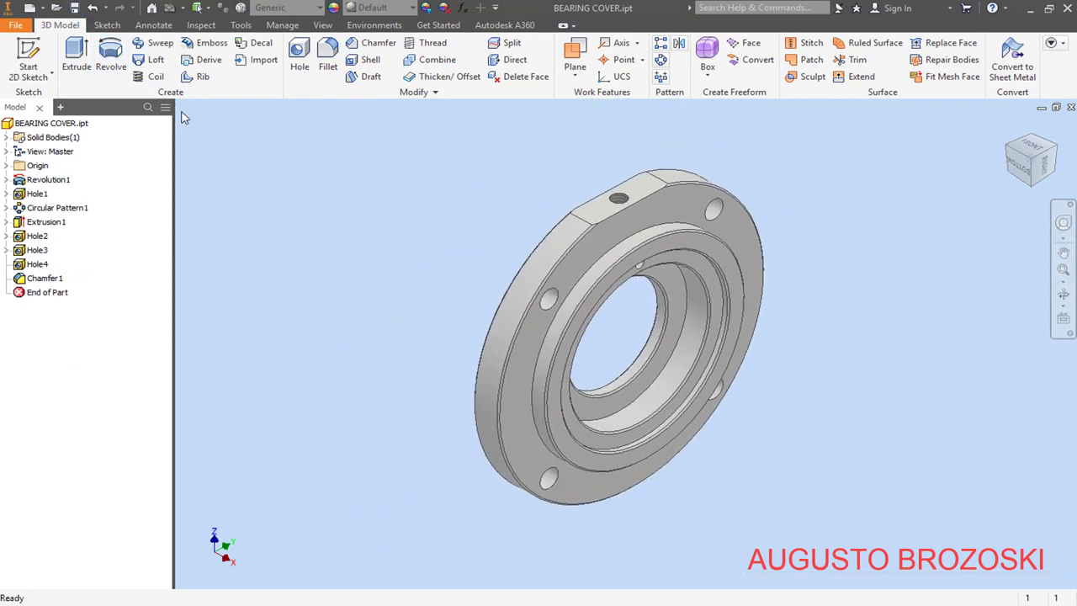
{"action": "left_click", "coordinate": [320, 11]}
{"action": "scroll", "coordinate": [317, 298], "scroll_direction": "down", "scroll_amount": 3}
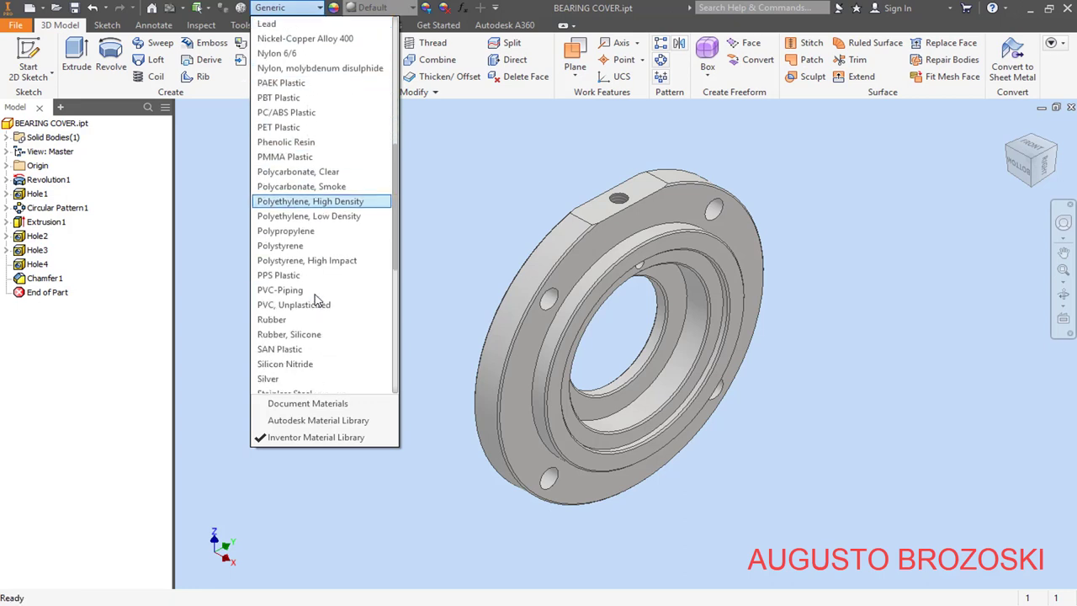
{"action": "scroll", "coordinate": [317, 300], "scroll_direction": "down", "scroll_amount": 3}
{"action": "left_click", "coordinate": [298, 263]}
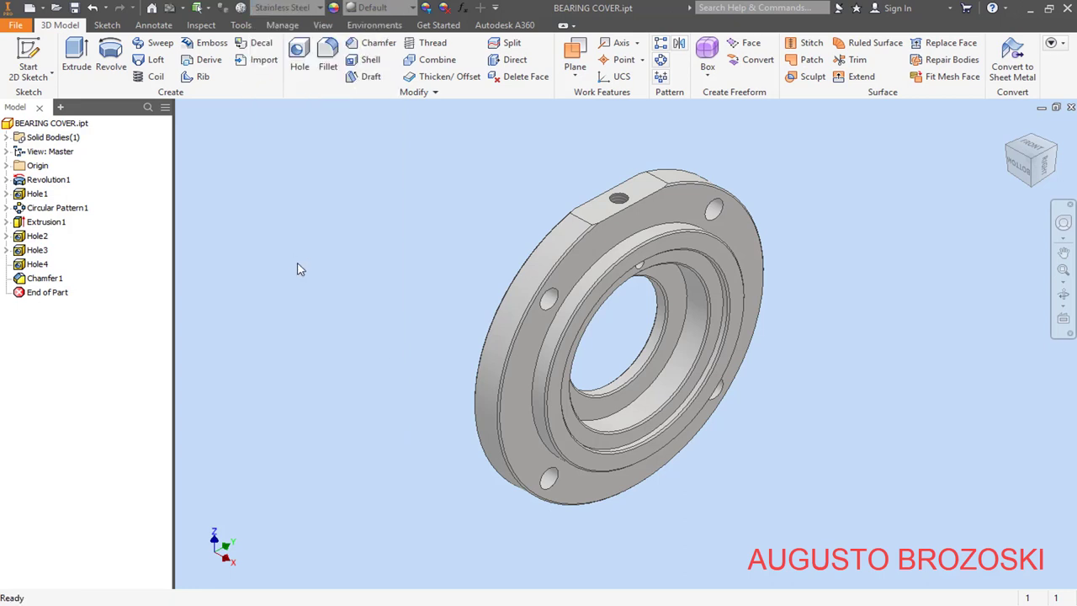
Step: Give the bearing cover the Wheat appearance and save the part
{"action": "left_click", "coordinate": [411, 9]}
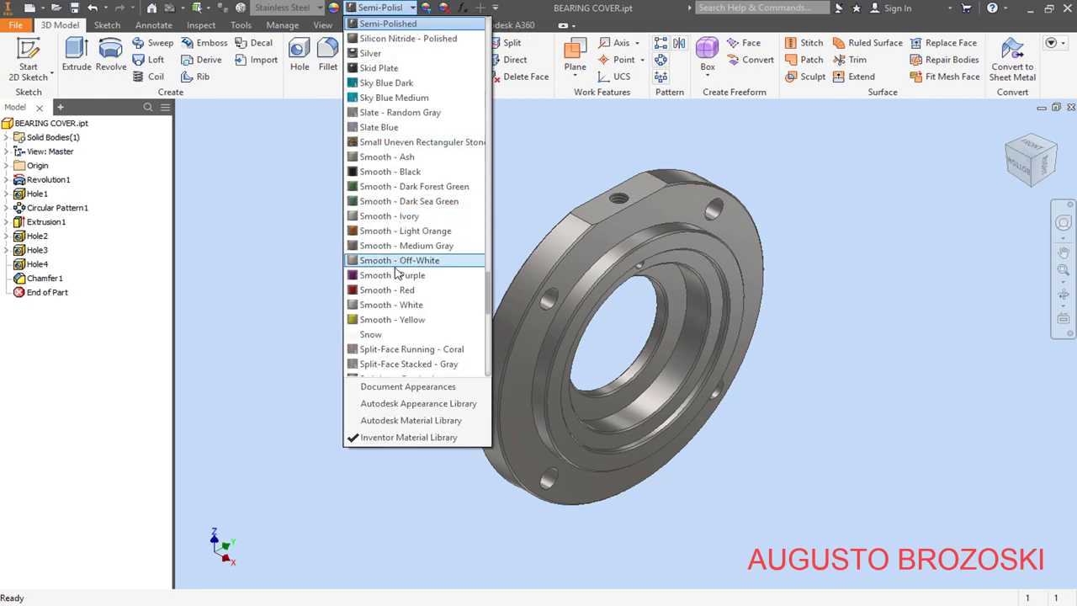
{"action": "scroll", "coordinate": [398, 276], "scroll_direction": "down", "scroll_amount": 6}
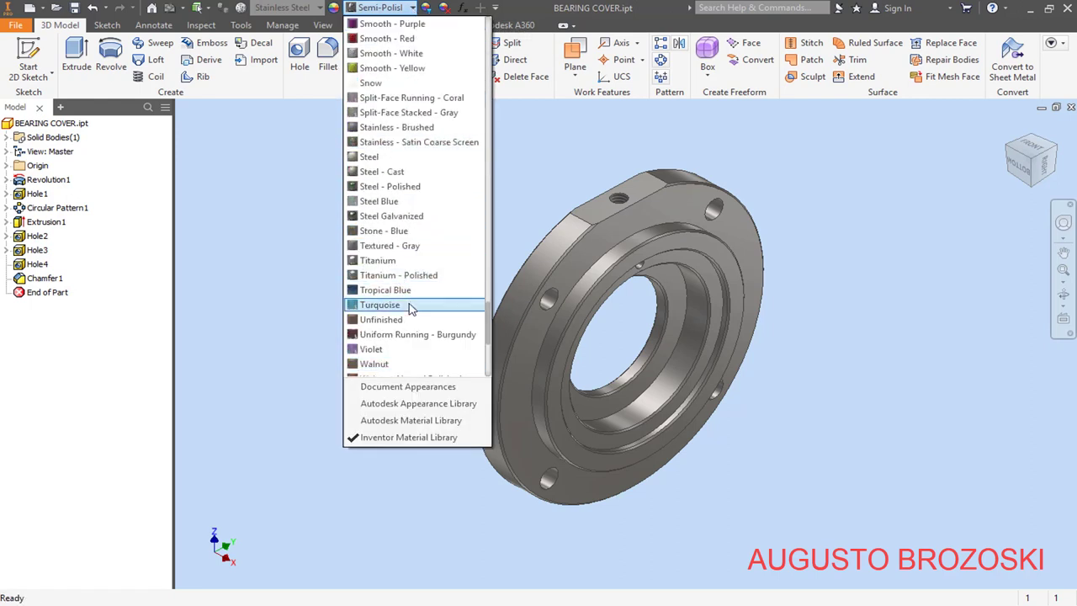
{"action": "scroll", "coordinate": [410, 370], "scroll_direction": "down", "scroll_amount": 3}
{"action": "scroll", "coordinate": [410, 309], "scroll_direction": "down", "scroll_amount": 2}
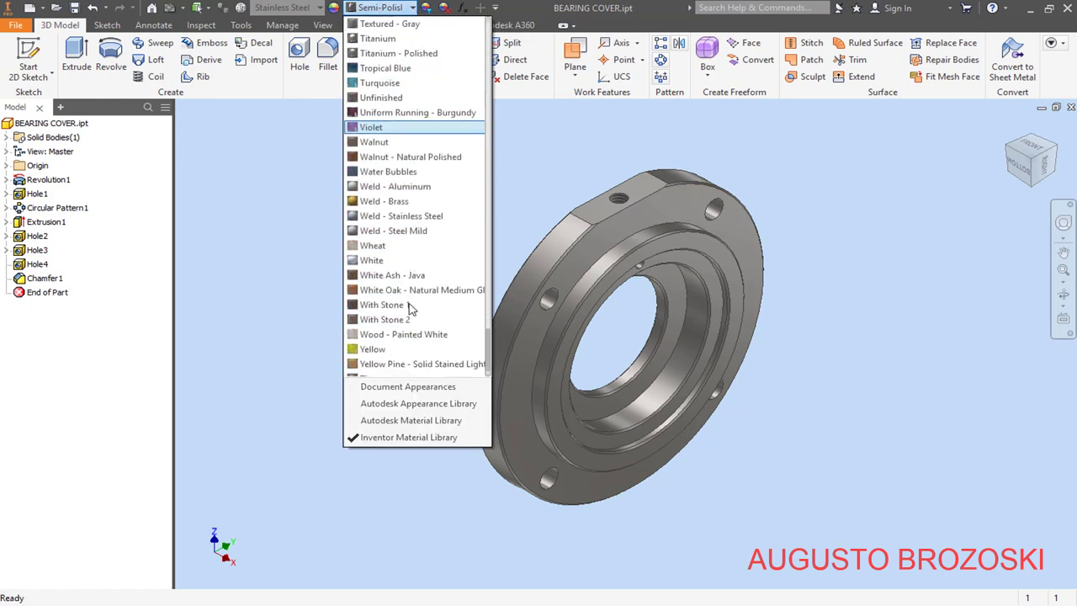
{"action": "left_click", "coordinate": [380, 247]}
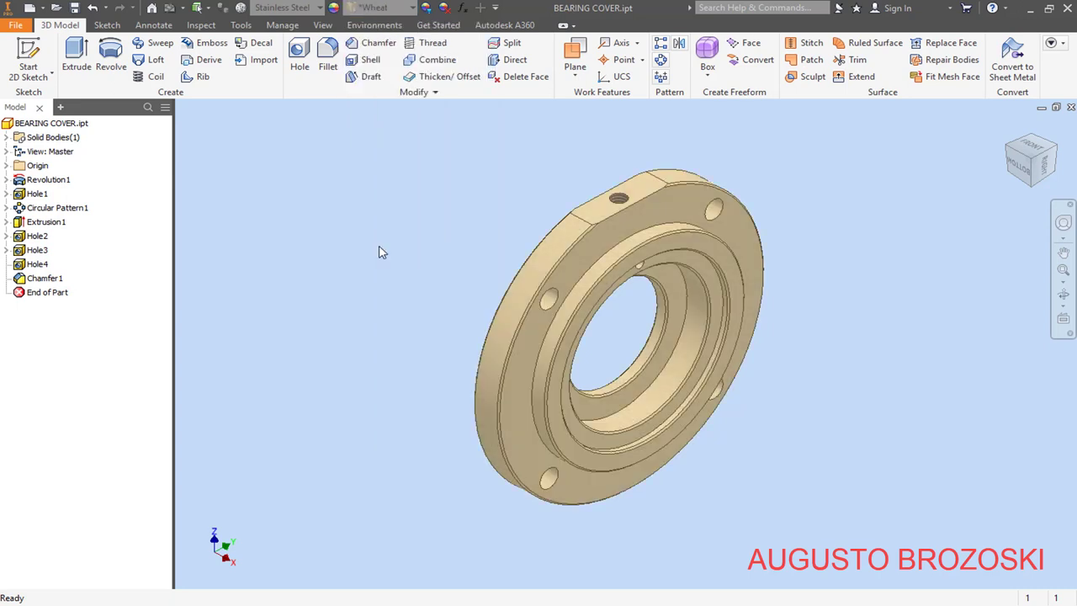
{"action": "left_click", "coordinate": [74, 8]}
Step: Create a new part from the metric Sheet Metal (mm).ipt template and start a 2D sketch on the XZ plane
{"action": "left_click", "coordinate": [30, 7]}
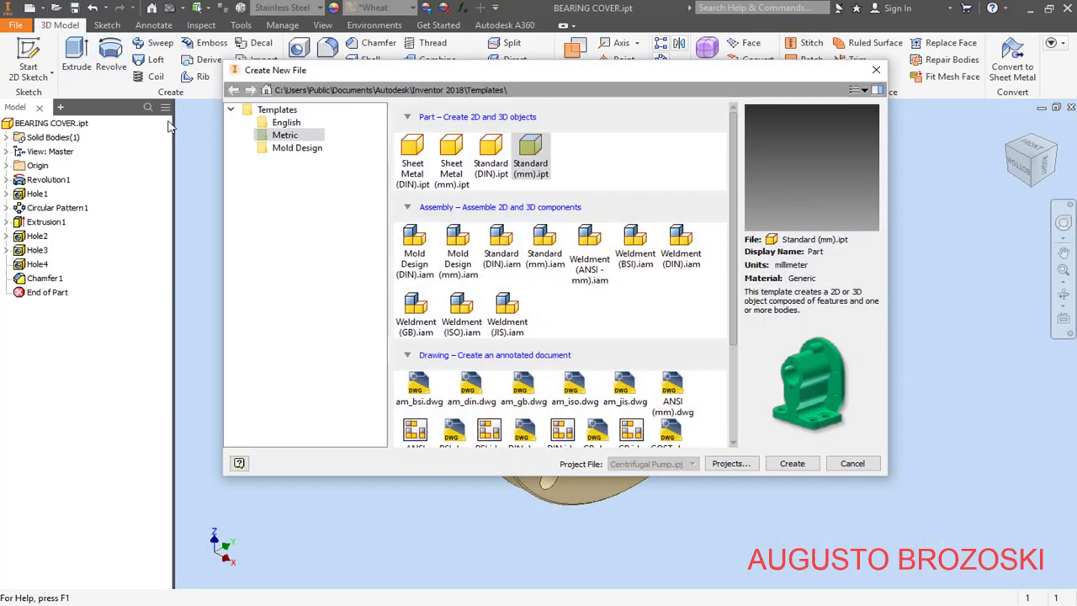
{"action": "left_click", "coordinate": [452, 175]}
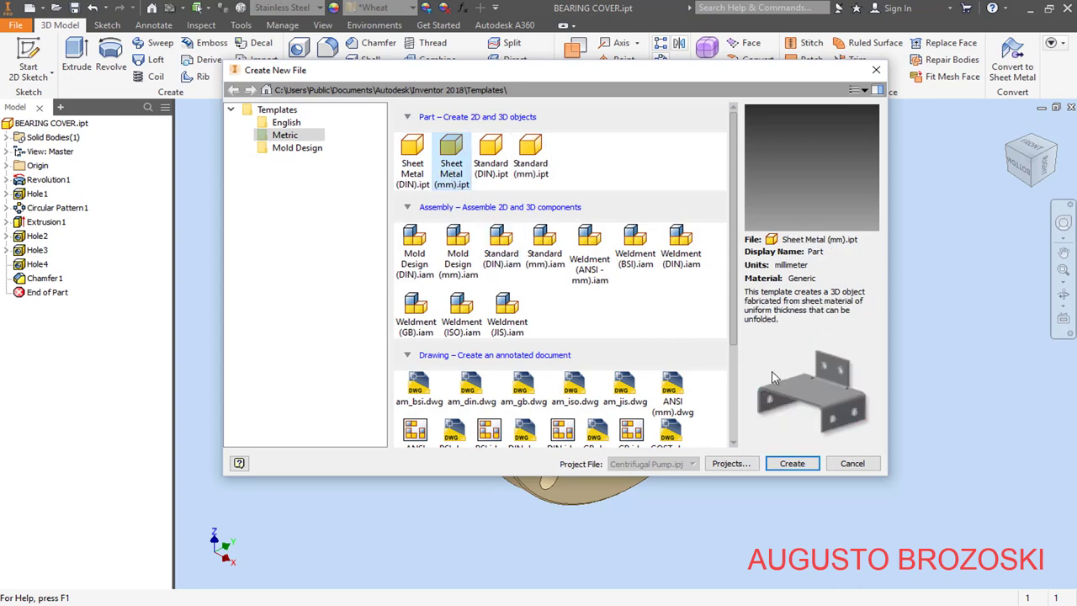
{"action": "left_click", "coordinate": [789, 464]}
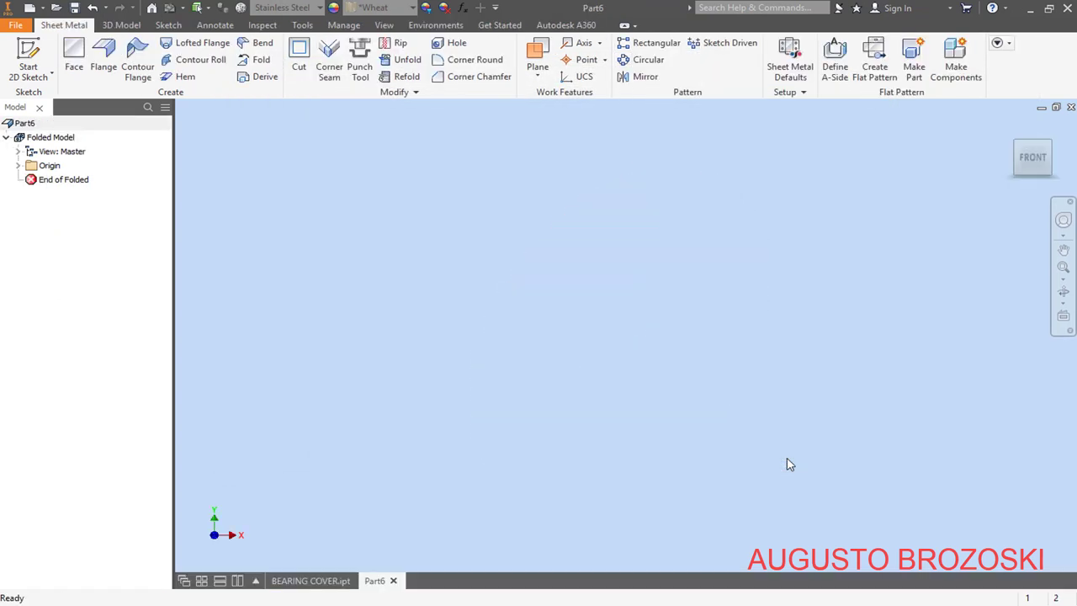
{"action": "left_click", "coordinate": [28, 54]}
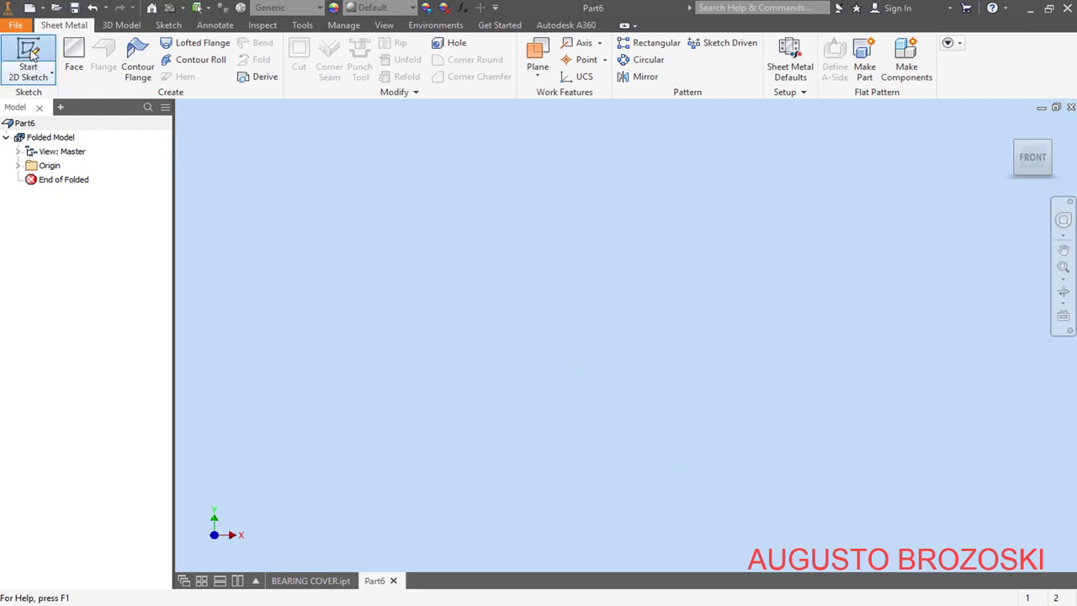
{"action": "left_click", "coordinate": [1014, 134]}
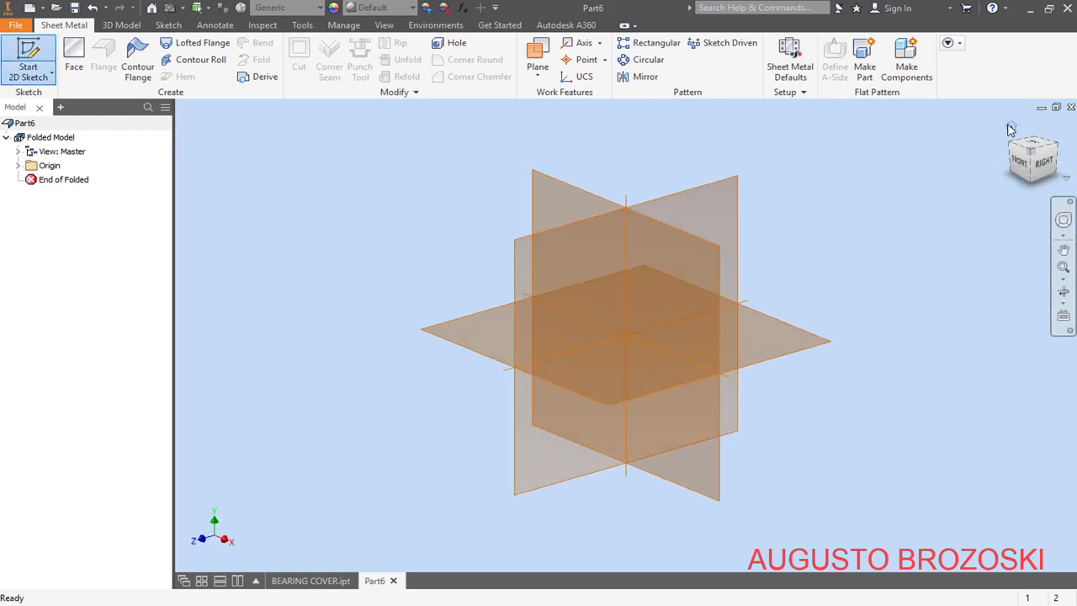
{"action": "left_click", "coordinate": [565, 204]}
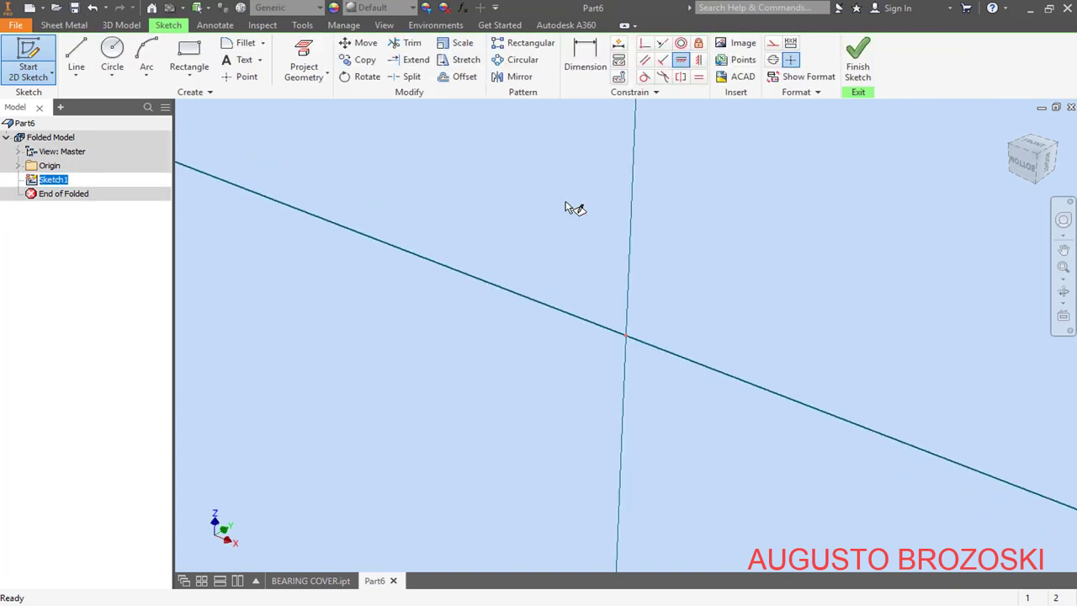
Step: Sketch an L-shaped open profile: a vertical line about 15 mm long down to the origin, continued by a horizontal line about 19 mm long
{"action": "left_click", "coordinate": [77, 52]}
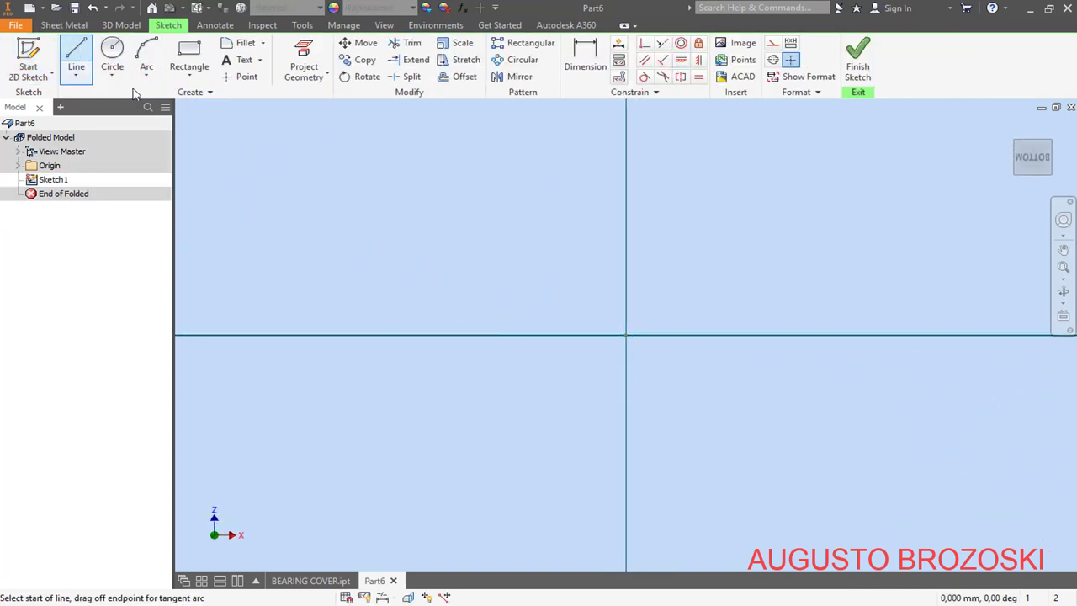
{"action": "left_click", "coordinate": [625, 153]}
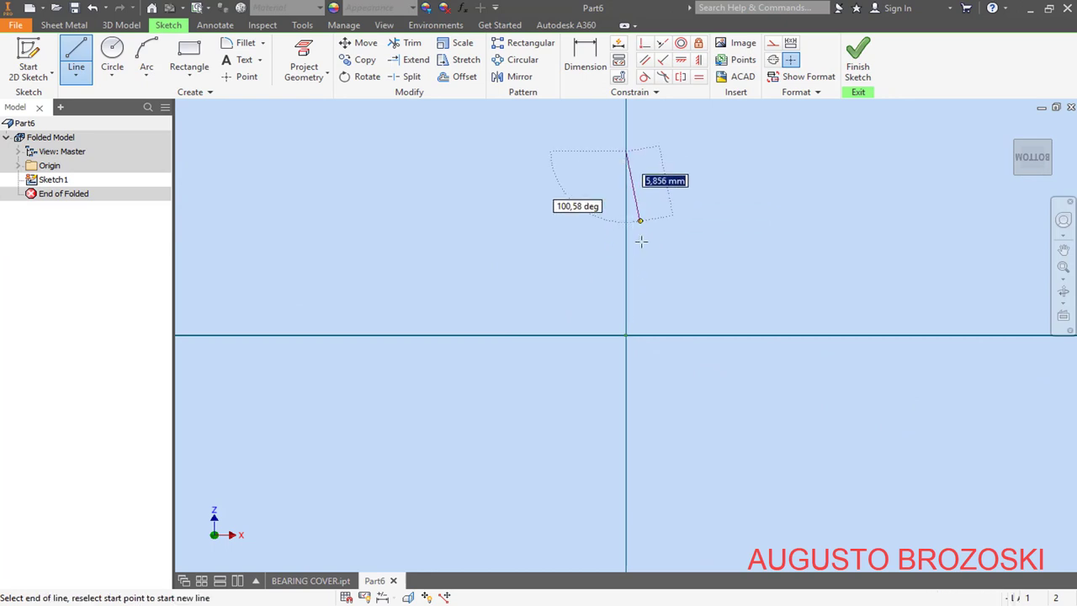
{"action": "left_click", "coordinate": [627, 335]}
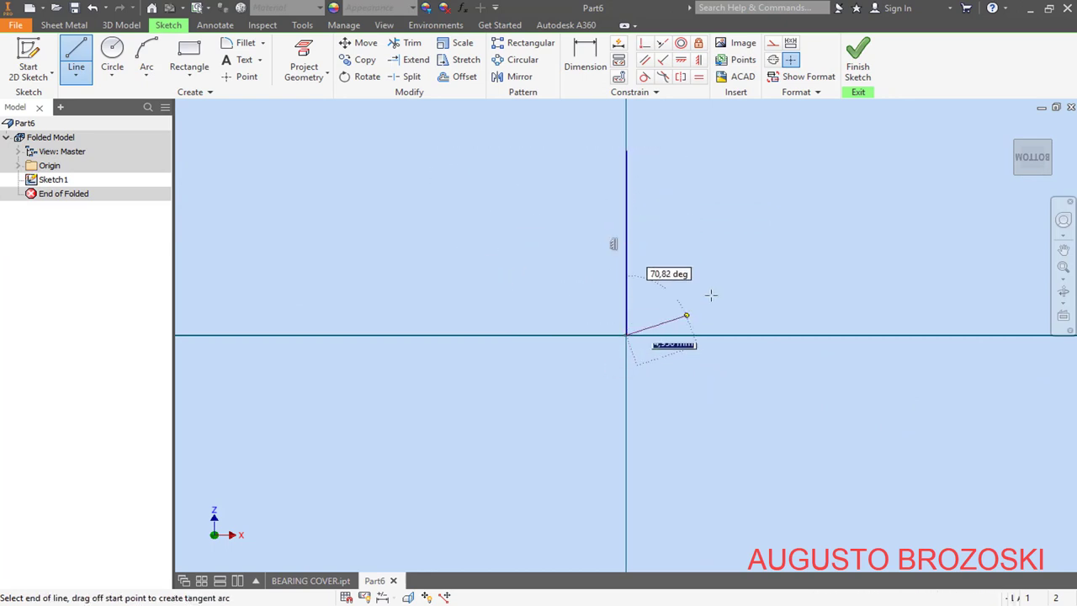
{"action": "left_click", "coordinate": [874, 336]}
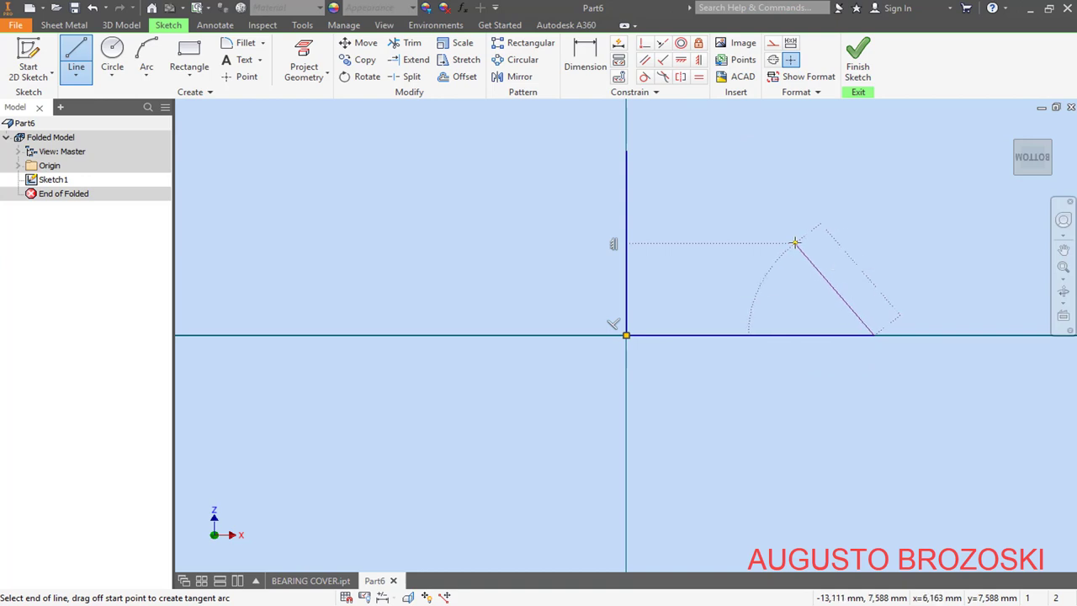
{"action": "key", "text": "Escape"}
Step: Dimension the L profile's horizontal line to 60 mm and its vertical line to 50 mm
{"action": "key", "text": "d"}
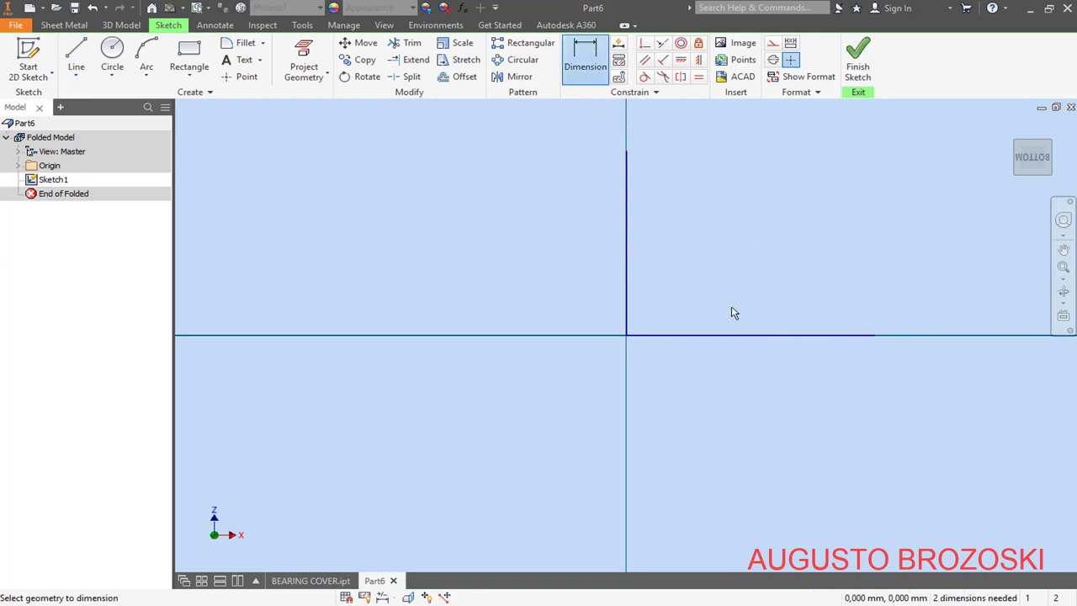
{"action": "left_click", "coordinate": [729, 337]}
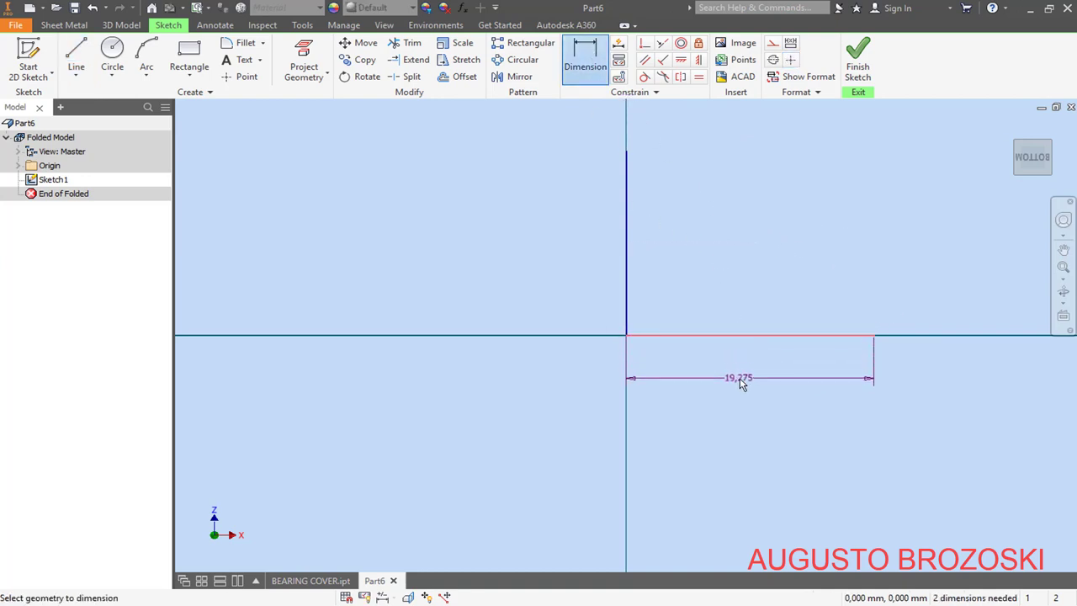
{"action": "left_click", "coordinate": [740, 377]}
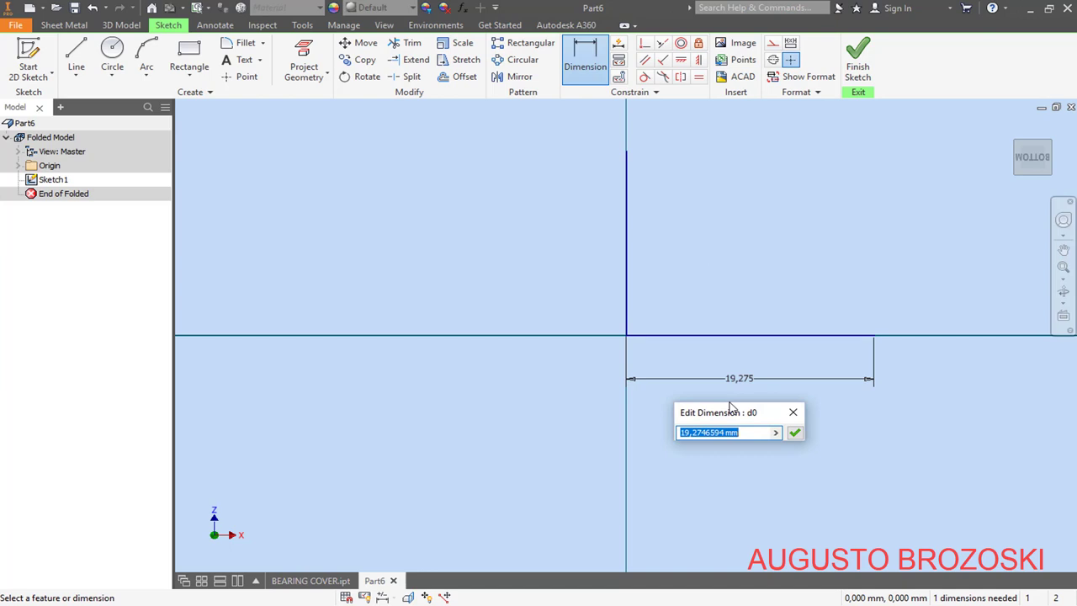
{"action": "type", "text": "60"}
{"action": "key", "text": "Return"}
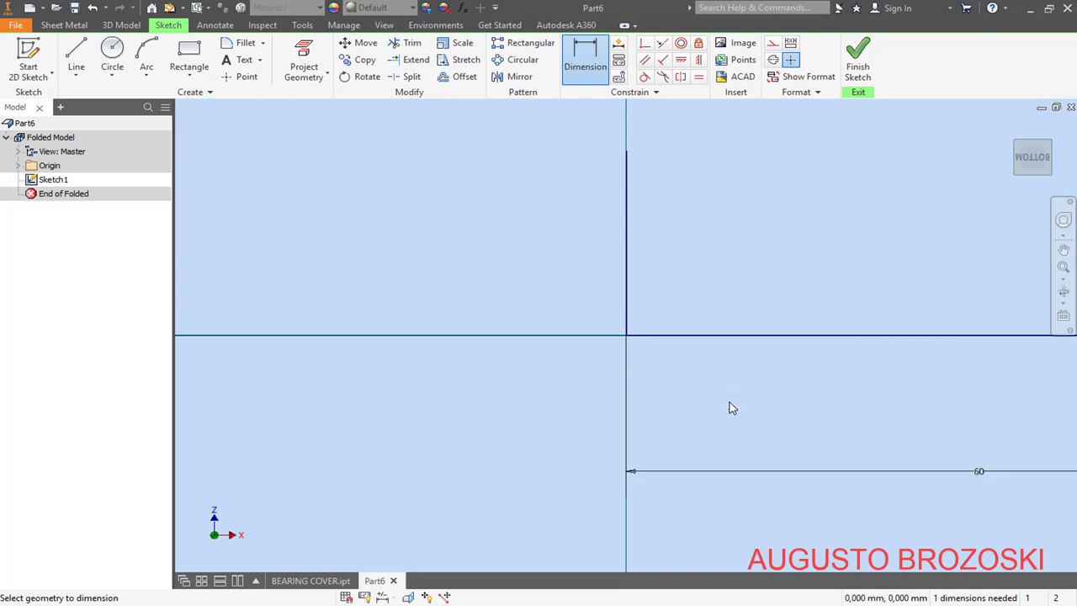
{"action": "left_click", "coordinate": [627, 261]}
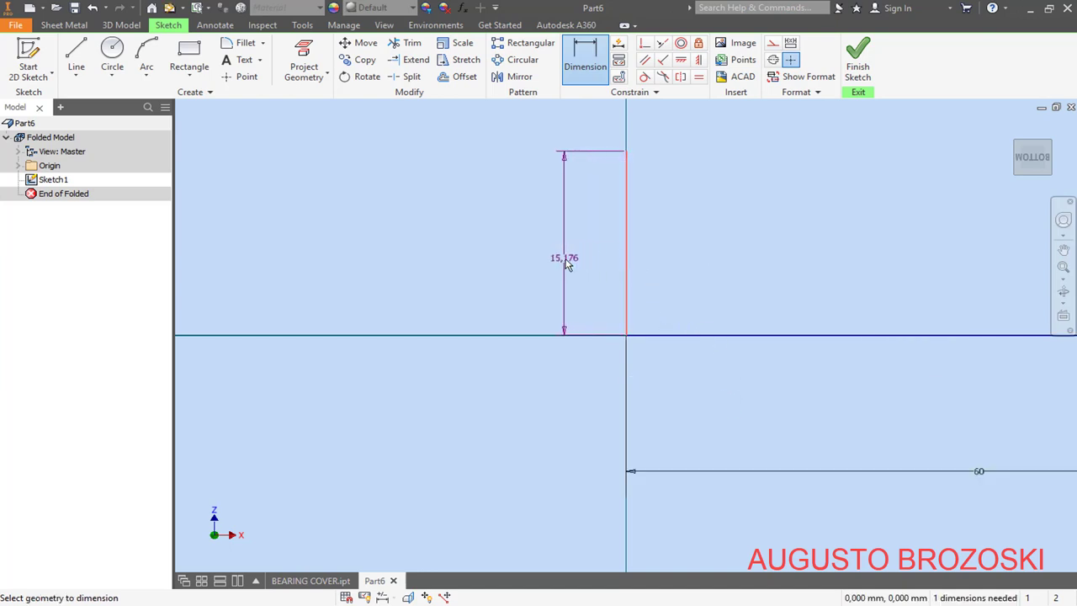
{"action": "left_click", "coordinate": [564, 257]}
{"action": "type", "text": "40"}
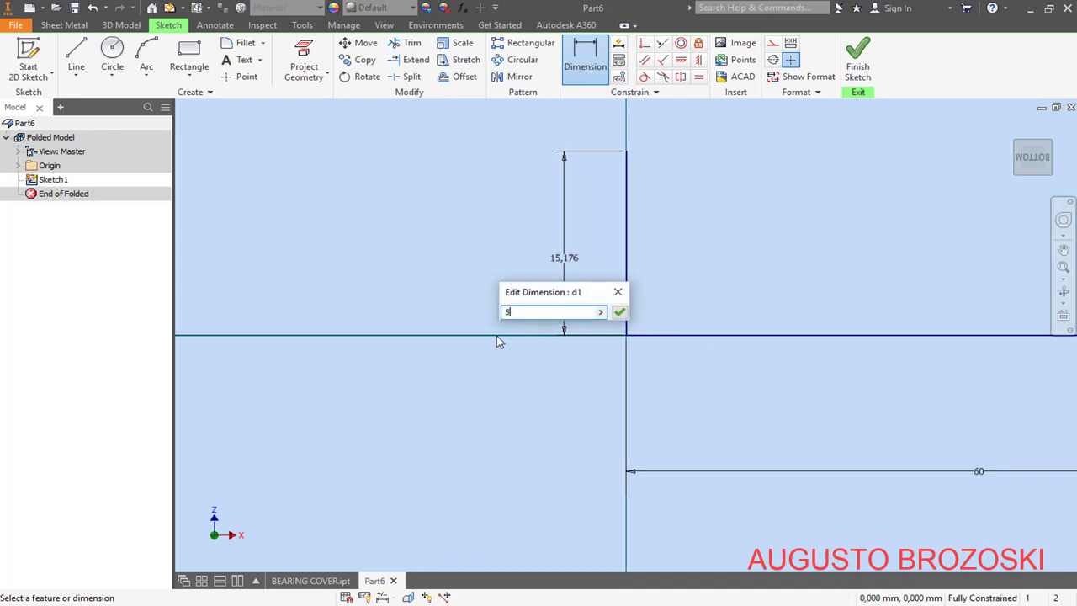
{"action": "key", "text": "Return"}
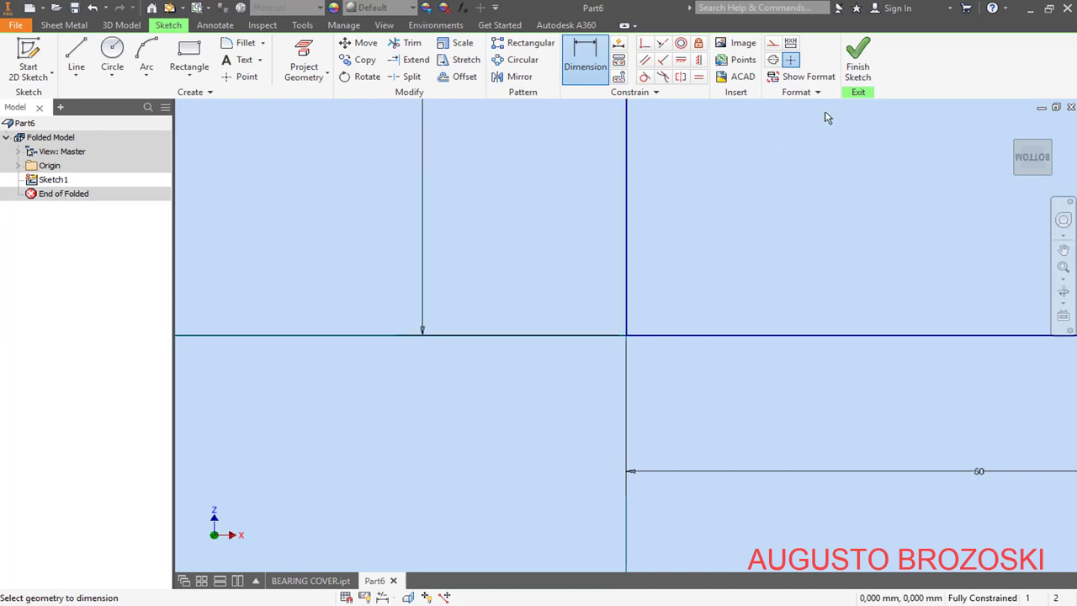
{"action": "left_click", "coordinate": [1032, 158]}
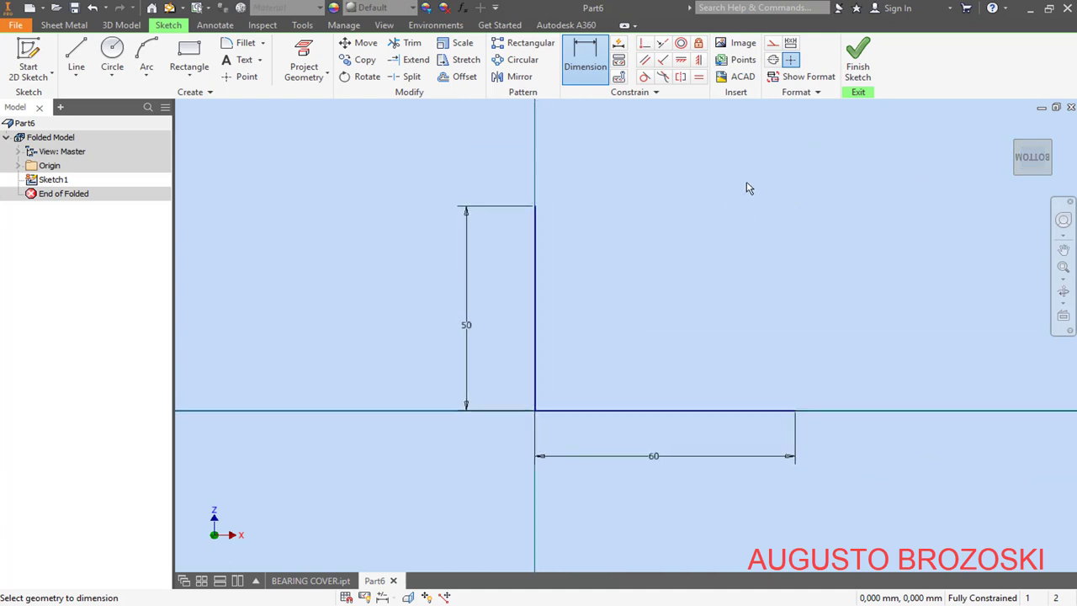
Step: Finish the sketch and save the part as SUPPORT in the Inventor Centrifugal Pump Video folder
{"action": "left_click", "coordinate": [858, 60]}
{"action": "left_click", "coordinate": [1008, 127]}
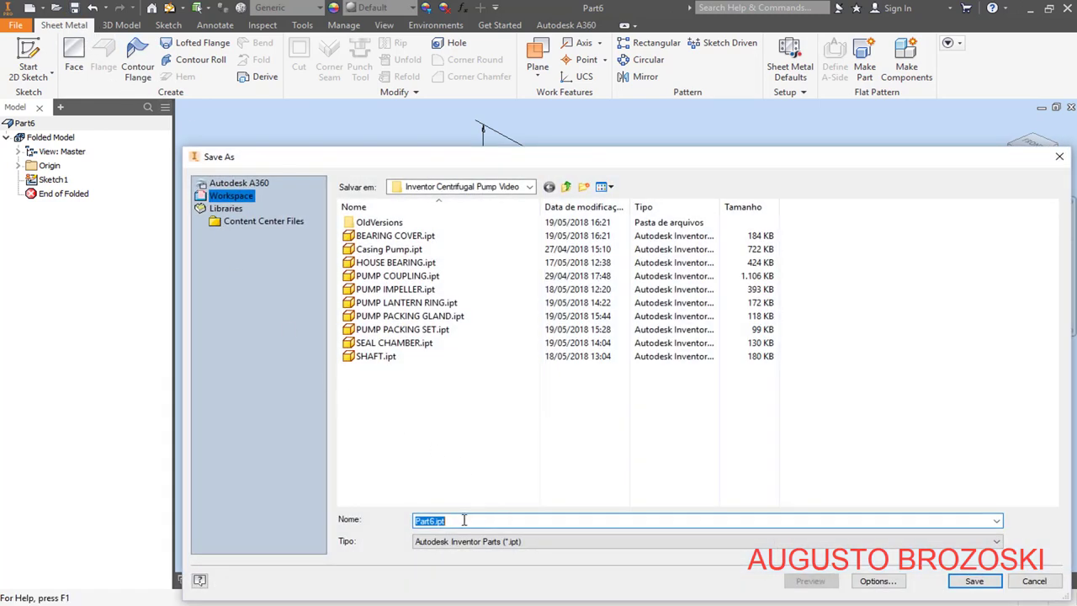
{"action": "type", "text": "SUPPORT"}
{"action": "left_click", "coordinate": [973, 580]}
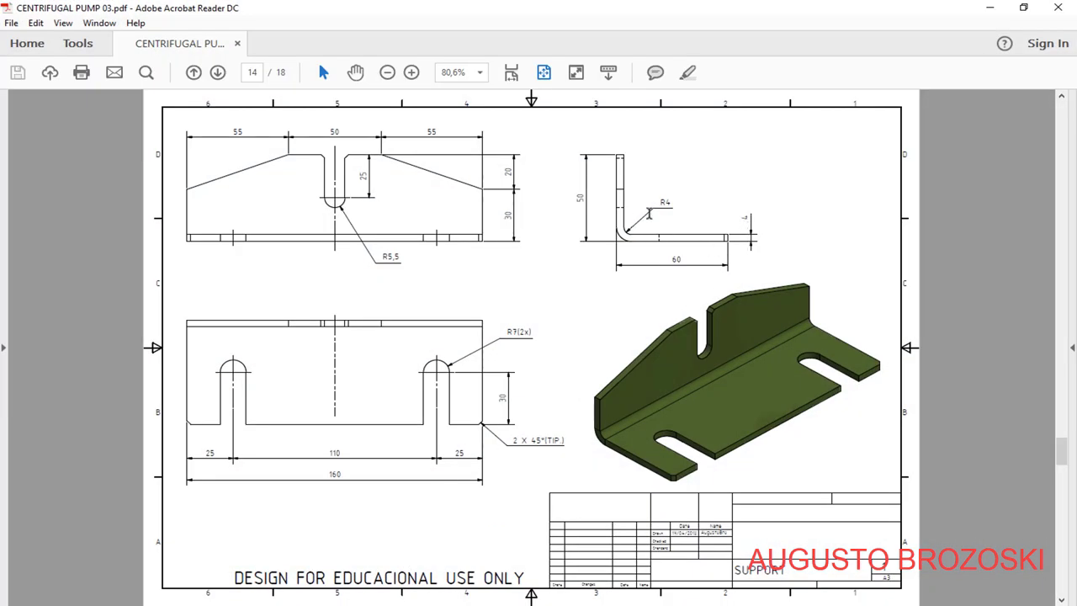
Step: Override the sheet metal rule's thickness with 4 mm in the sheet metal defaults, as given in the support drawing
{"action": "left_click", "coordinate": [992, 10]}
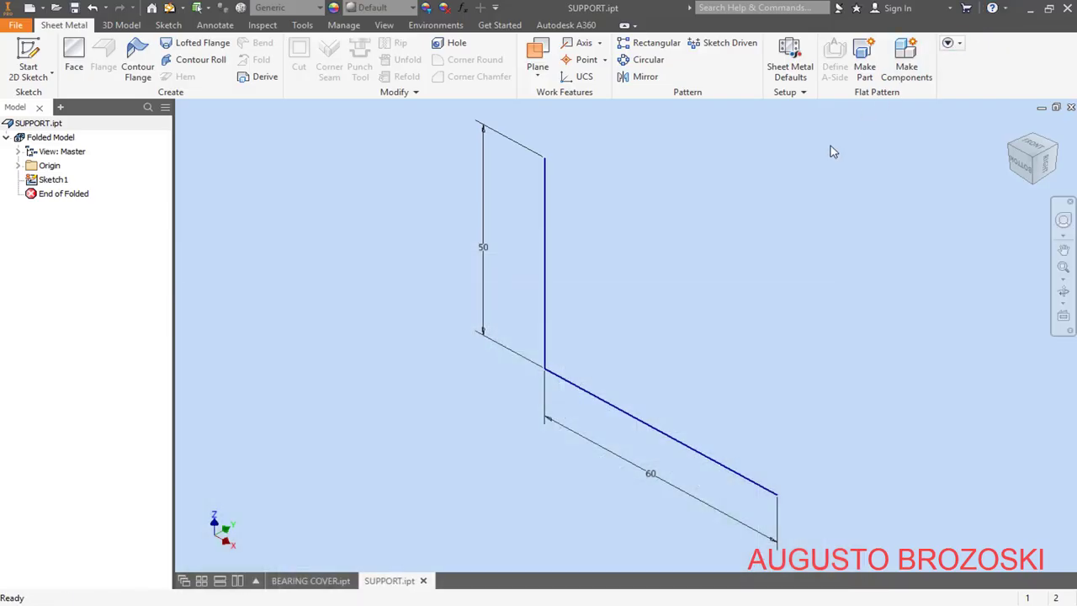
{"action": "left_click", "coordinate": [791, 78]}
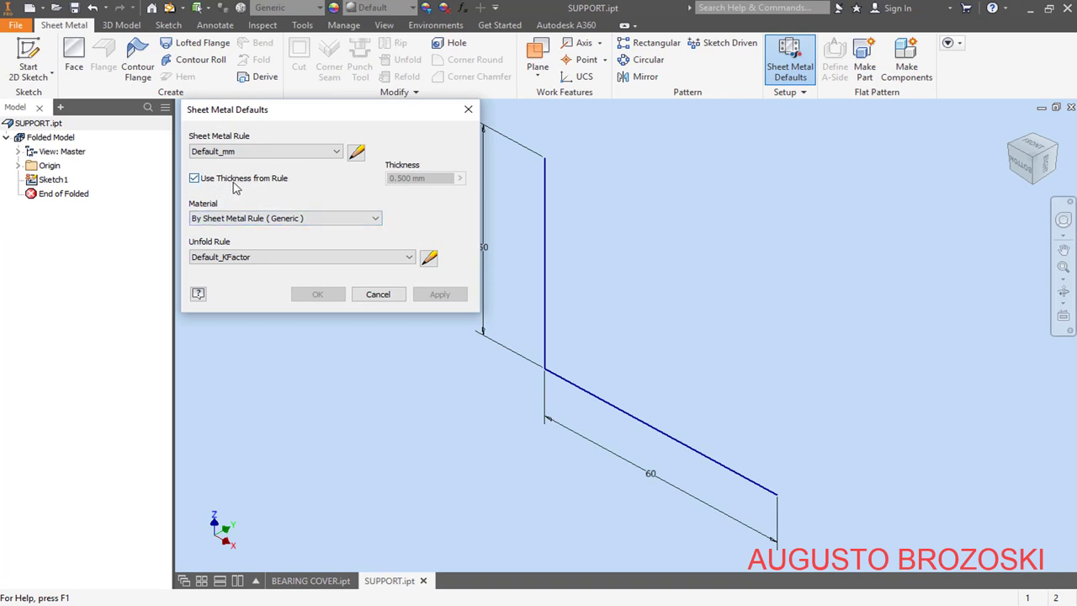
{"action": "left_click", "coordinate": [197, 180]}
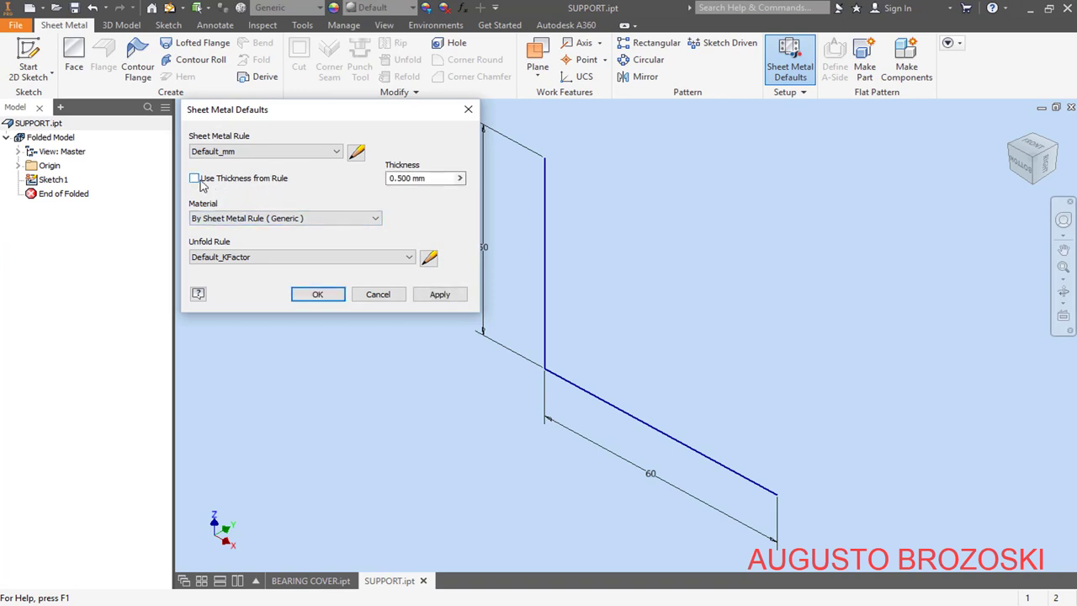
{"action": "left_click_drag", "start_coordinate": [432, 181], "coordinate": [373, 180]}
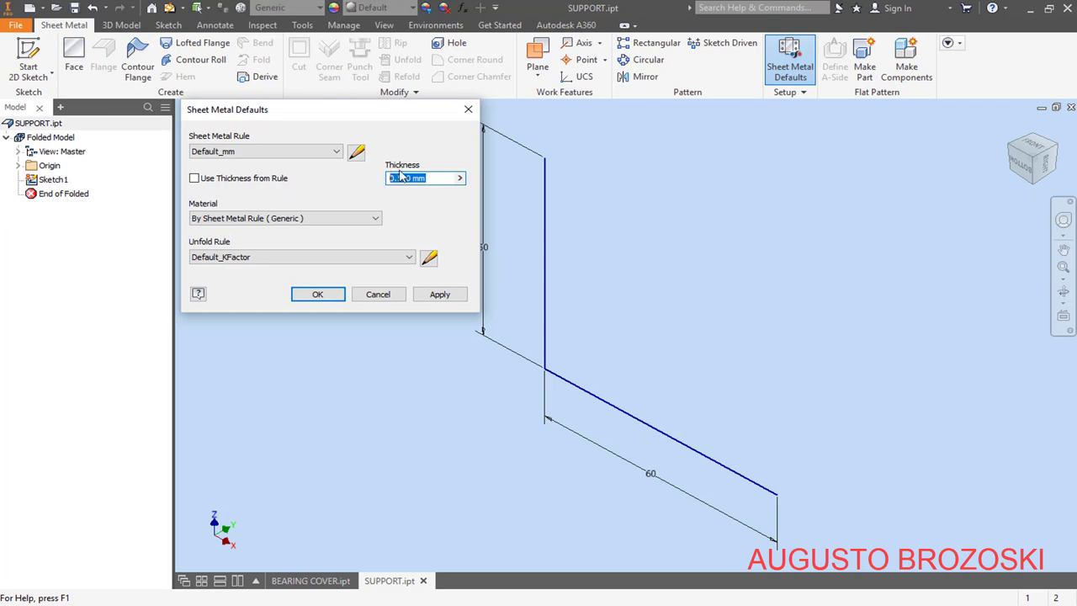
{"action": "type", "text": "4"}
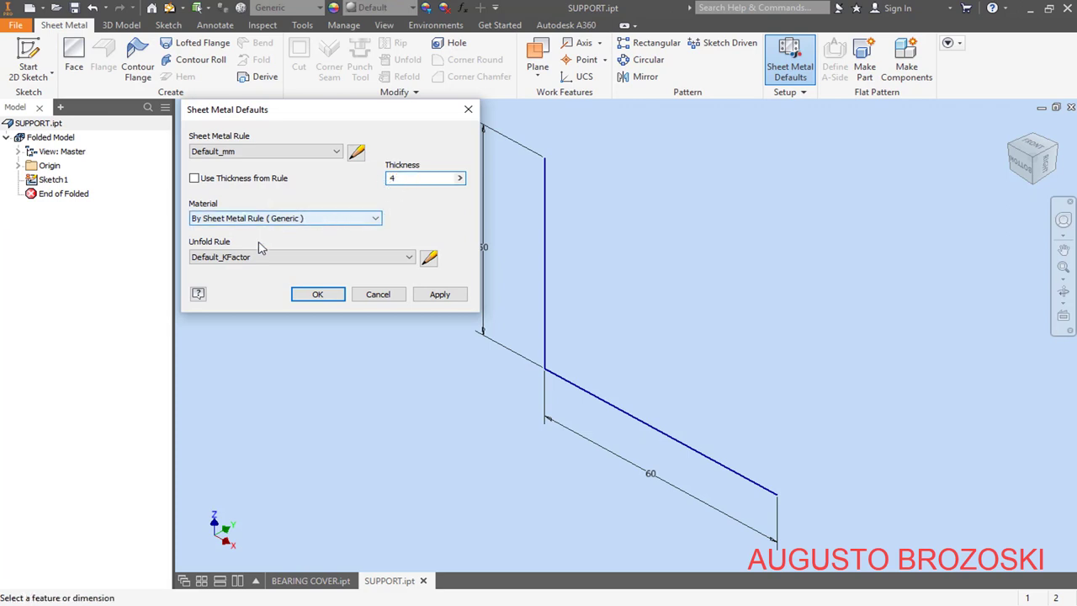
{"action": "left_click", "coordinate": [438, 295]}
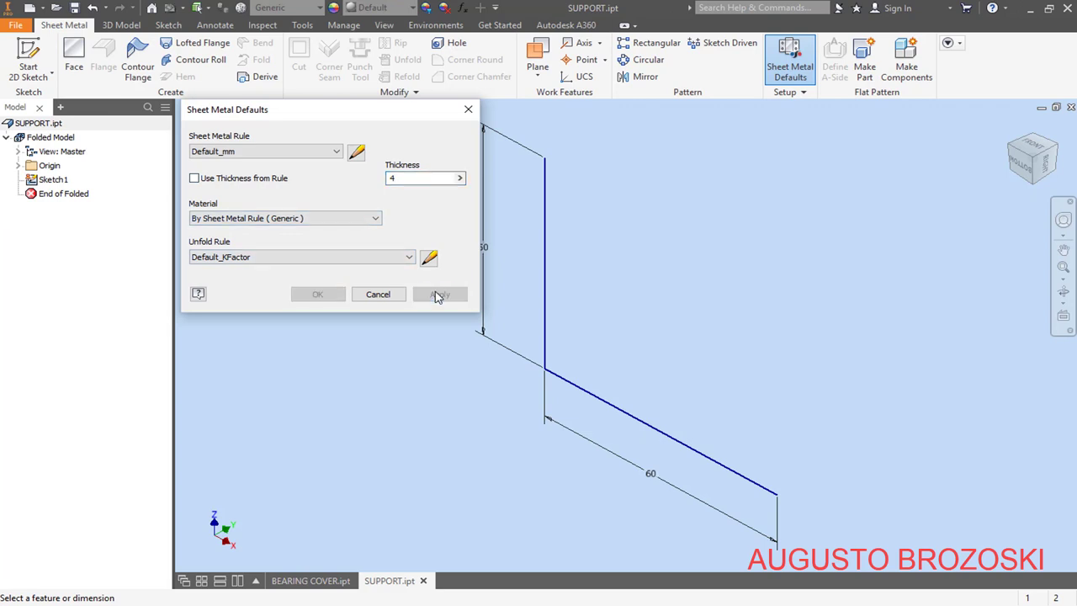
{"action": "left_click", "coordinate": [377, 293]}
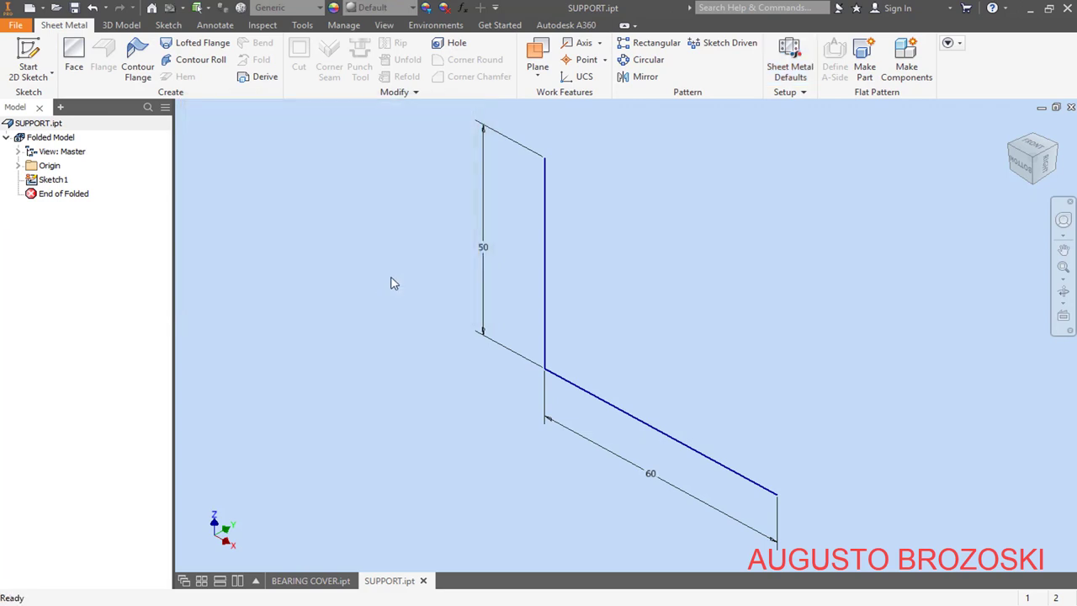
Step: Set up a contour flange from the L profile, comparing the offset directions and placing the thickness on the inner side of the lines
{"action": "left_click", "coordinate": [139, 67]}
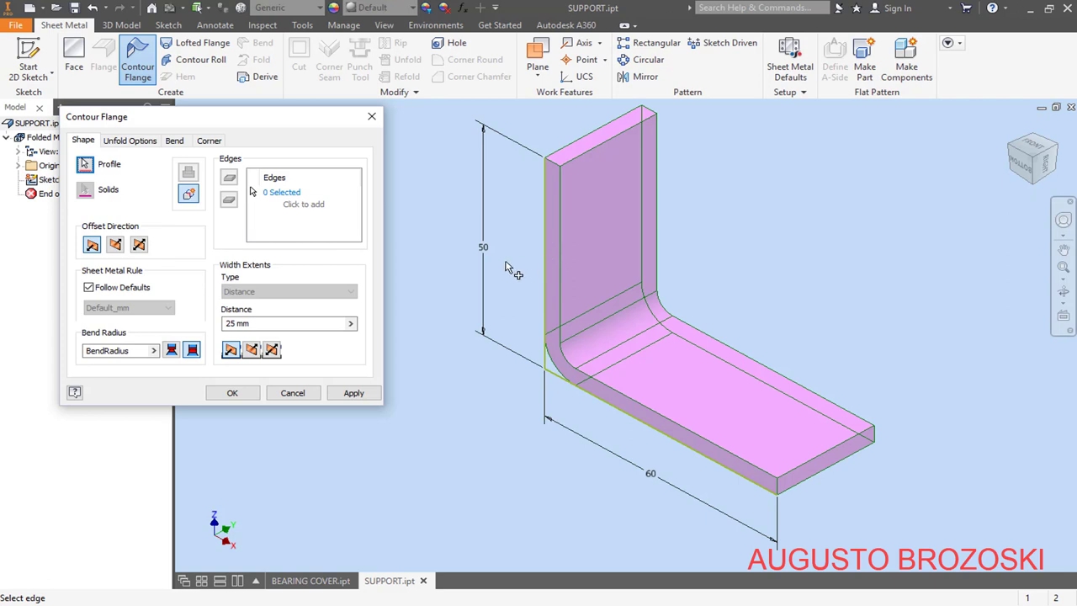
{"action": "left_click", "coordinate": [140, 244]}
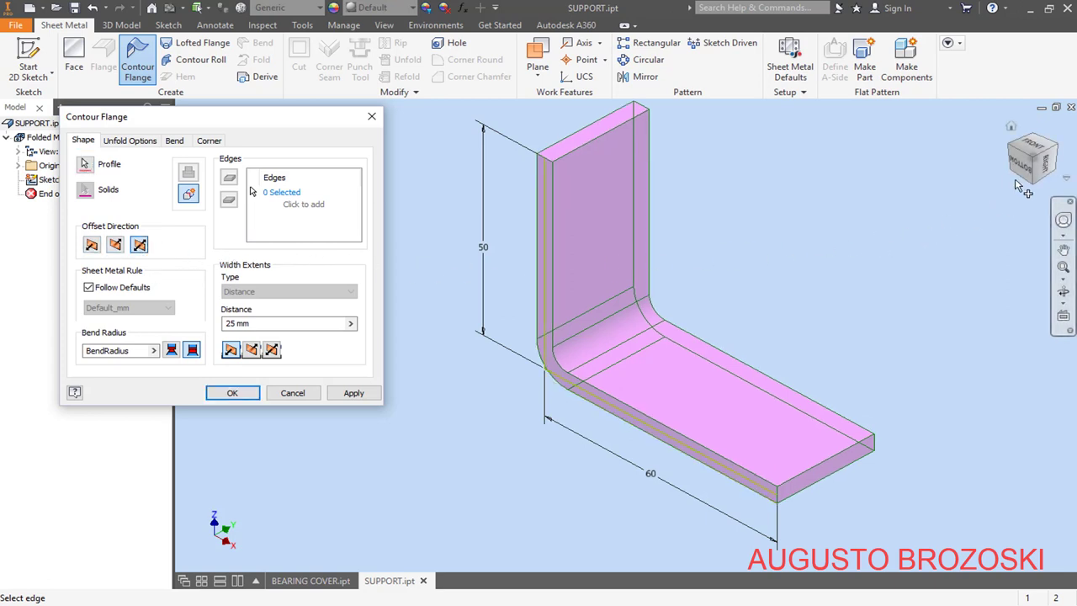
{"action": "middle_click_drag", "start_coordinate": [844, 244], "coordinate": [849, 244], "text": "shift"}
{"action": "key", "text": "F5"}
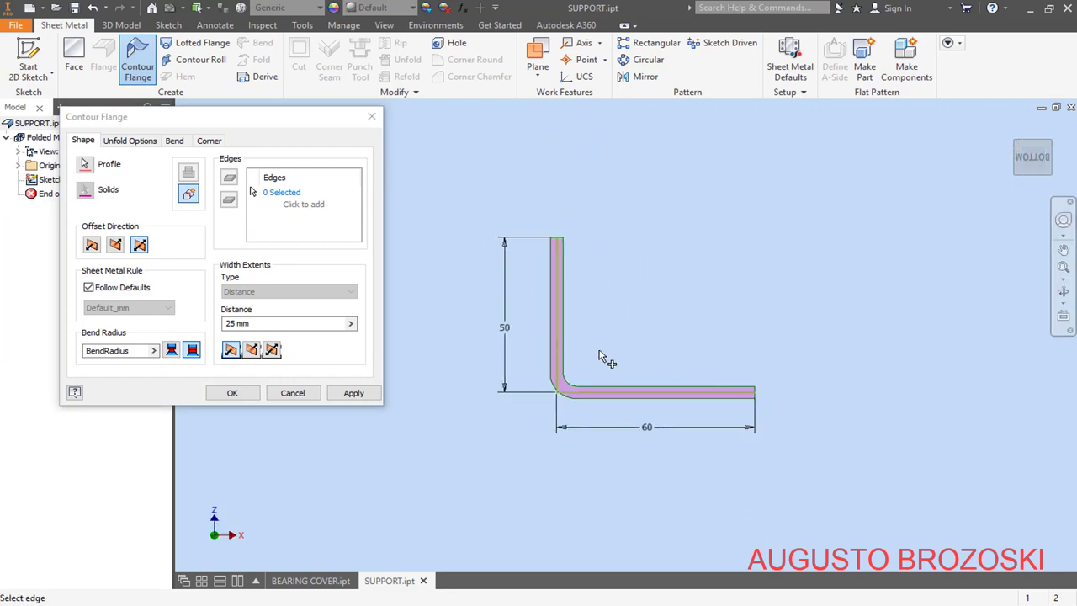
{"action": "scroll", "coordinate": [582, 383], "scroll_direction": "up", "scroll_amount": 3}
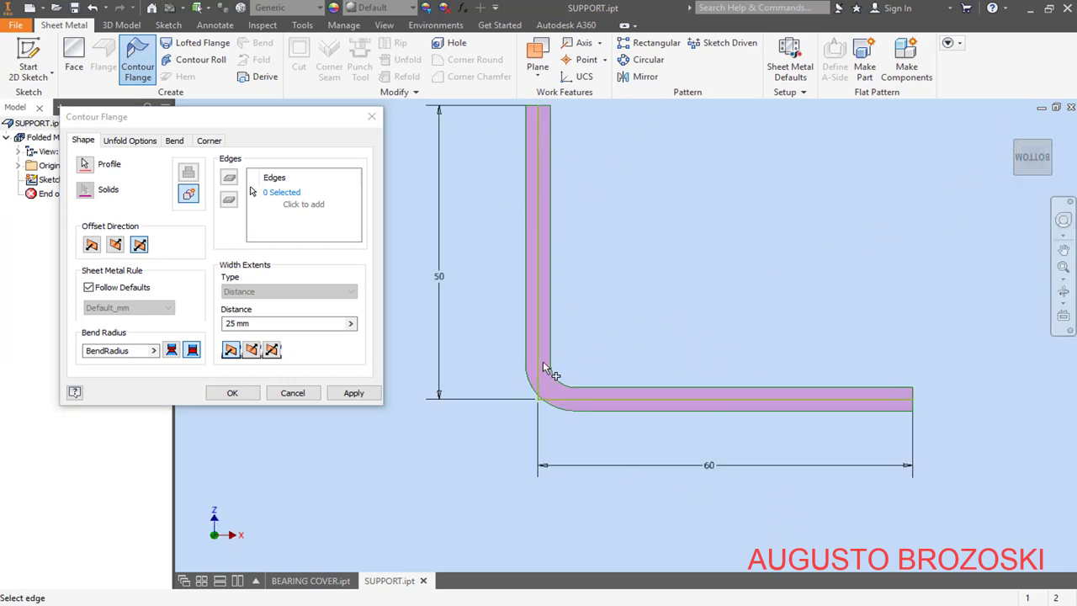
{"action": "left_click", "coordinate": [116, 245]}
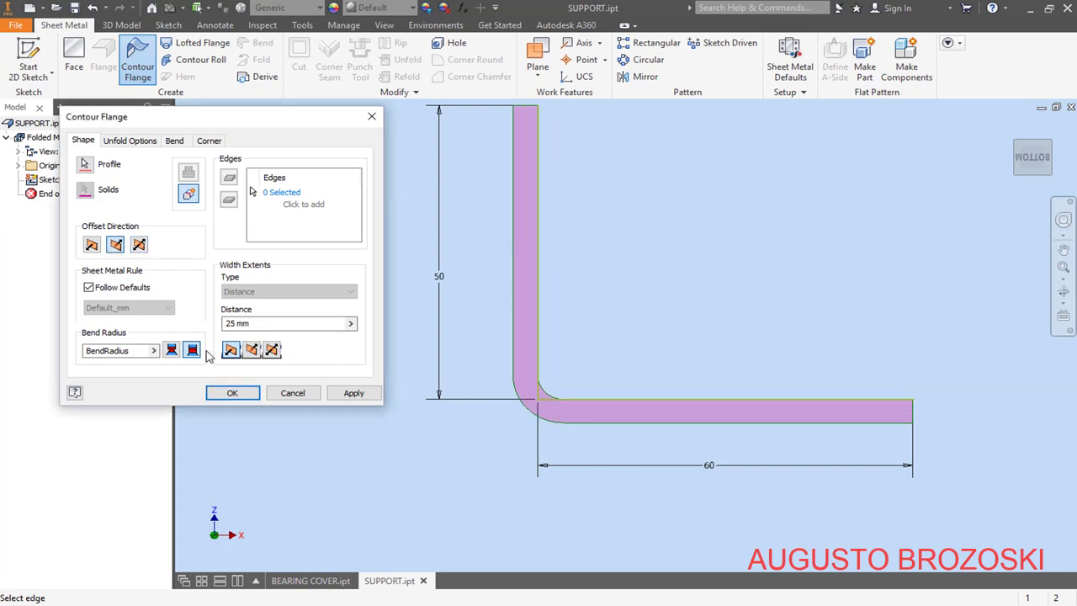
{"action": "left_click", "coordinate": [92, 247]}
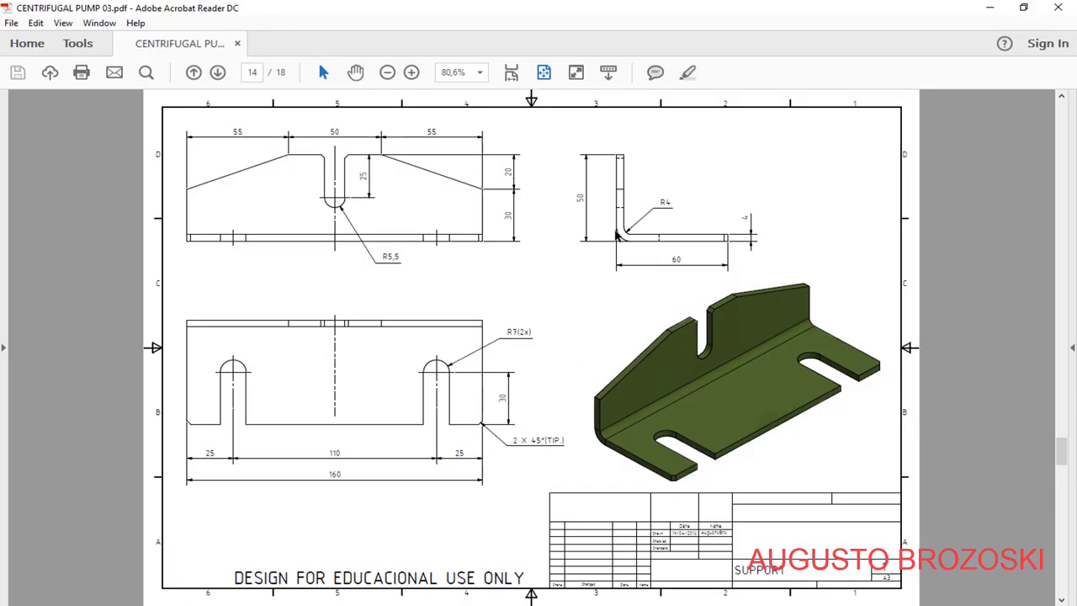
{"action": "left_click", "coordinate": [989, 7]}
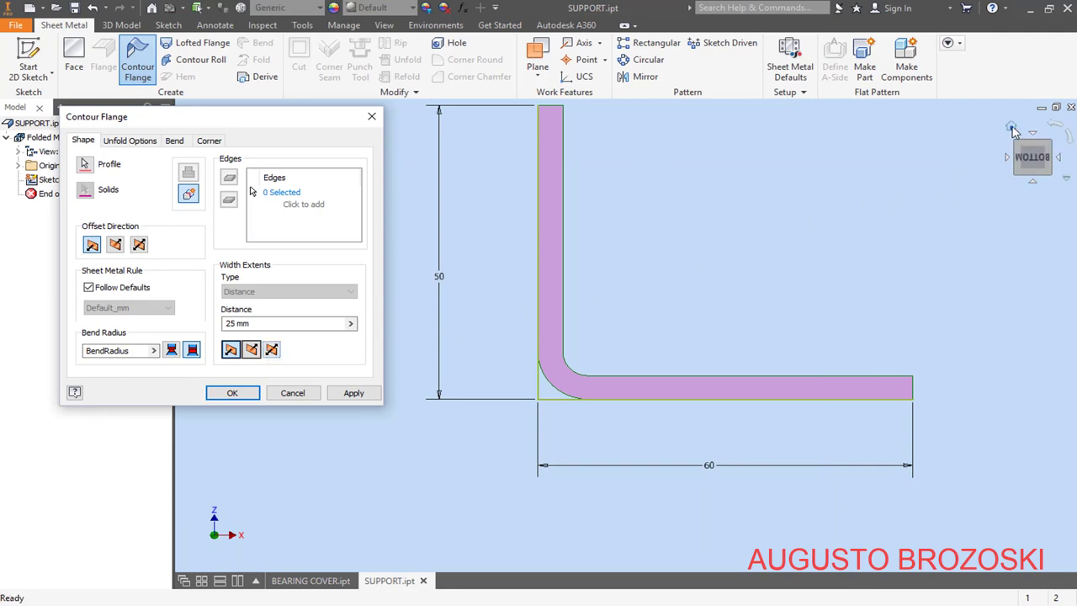
{"action": "key", "text": "F6"}
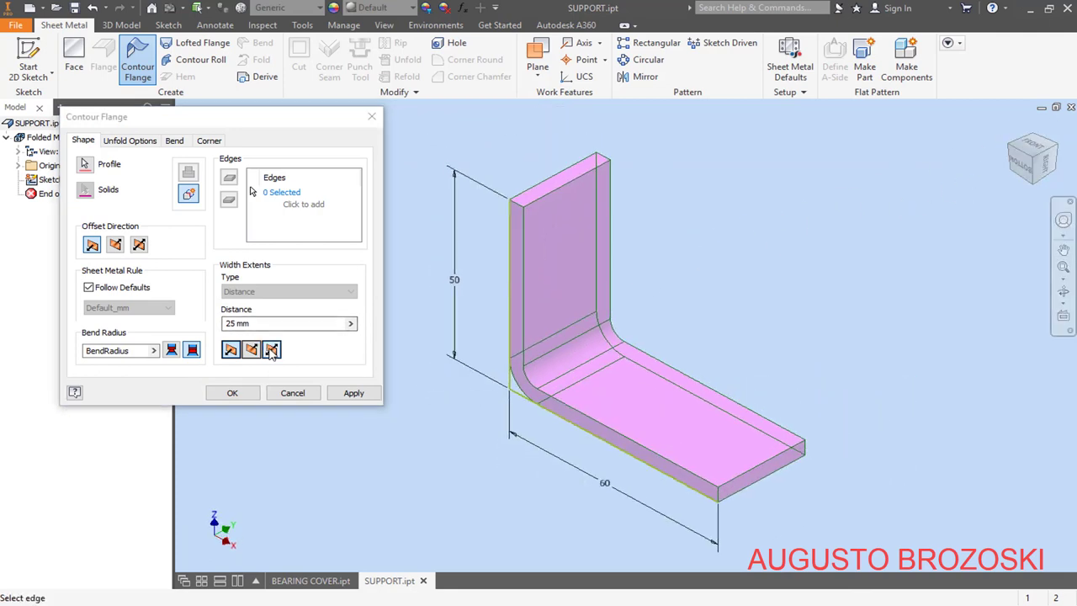
Step: Make the contour flange extend symmetrically to both sides of the sketch with a total width of 160 mm and create it
{"action": "left_click", "coordinate": [271, 350]}
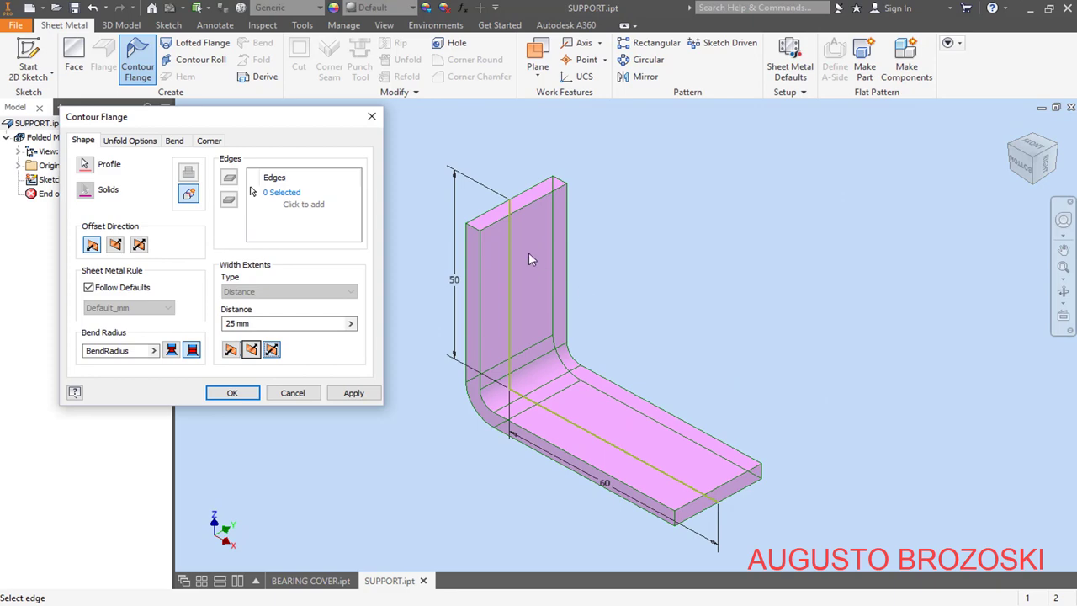
{"action": "double_click", "coordinate": [237, 323]}
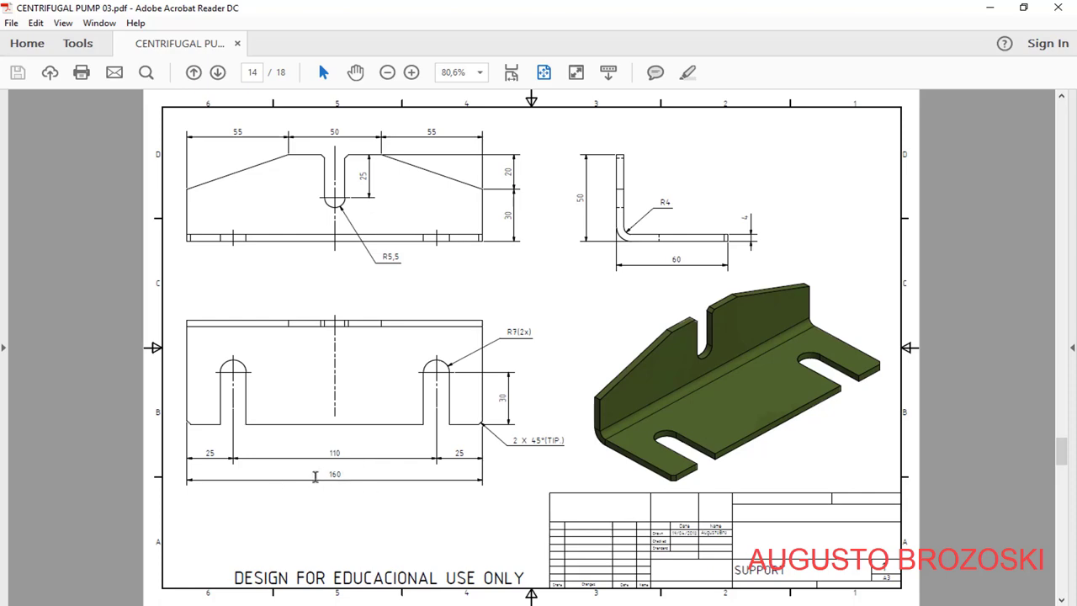
{"action": "left_click", "coordinate": [993, 10]}
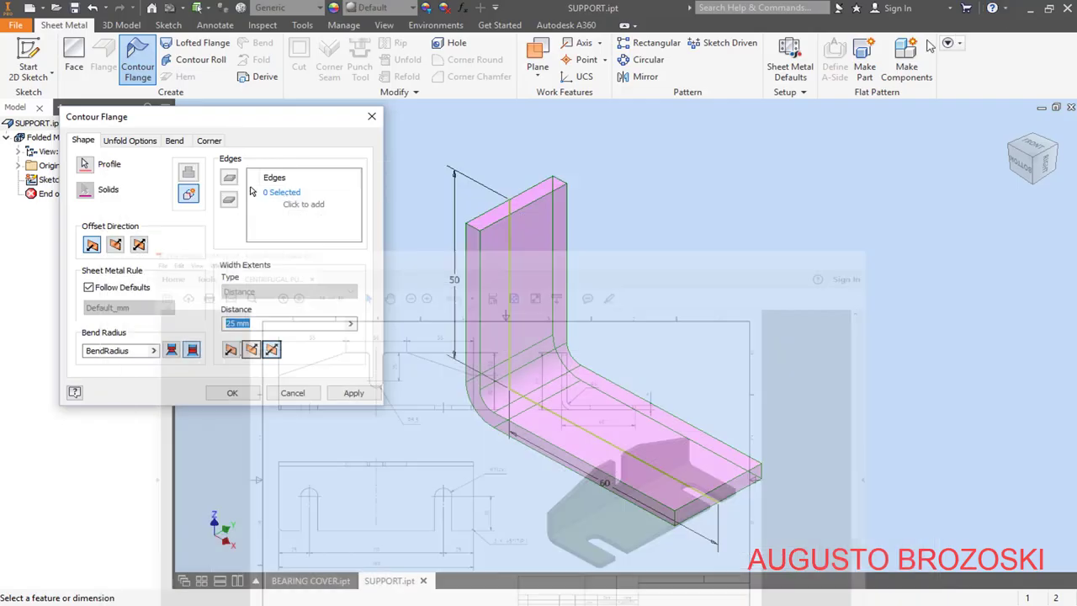
{"action": "type", "text": "160"}
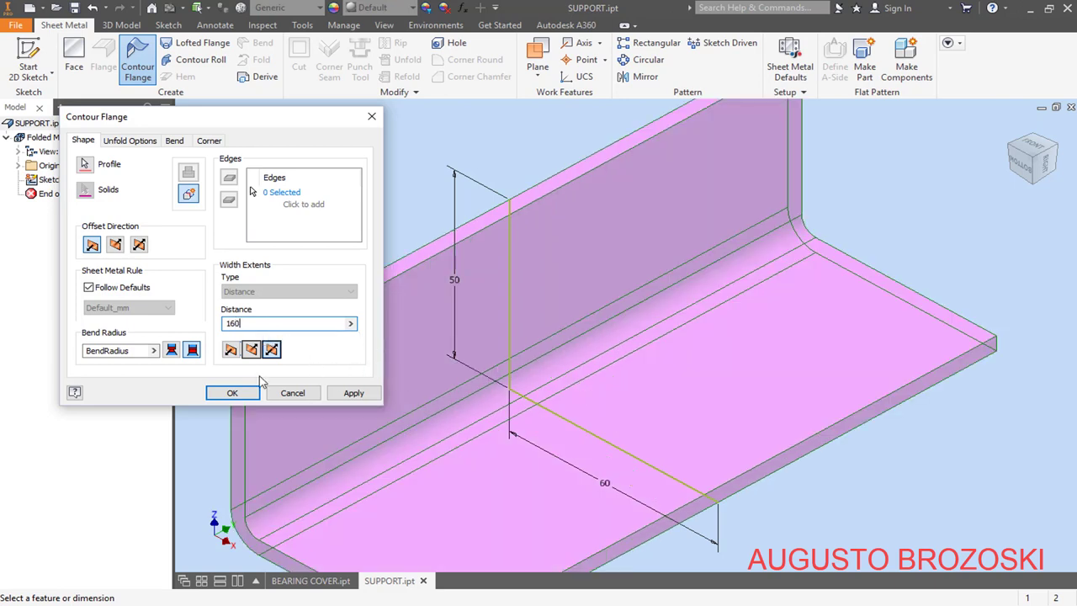
{"action": "left_click", "coordinate": [234, 393]}
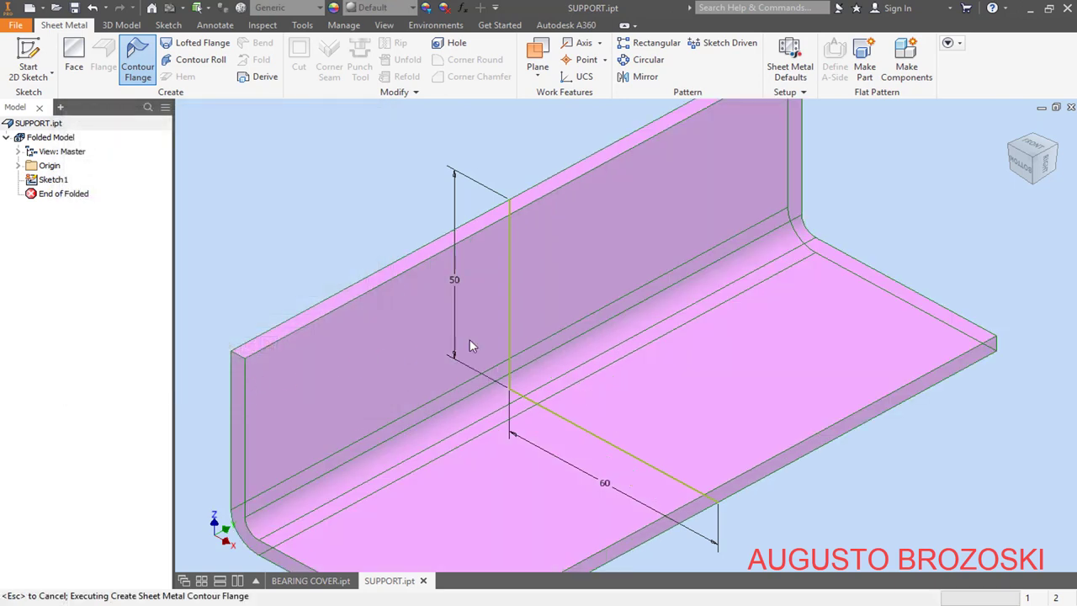
{"action": "left_click", "coordinate": [1011, 127]}
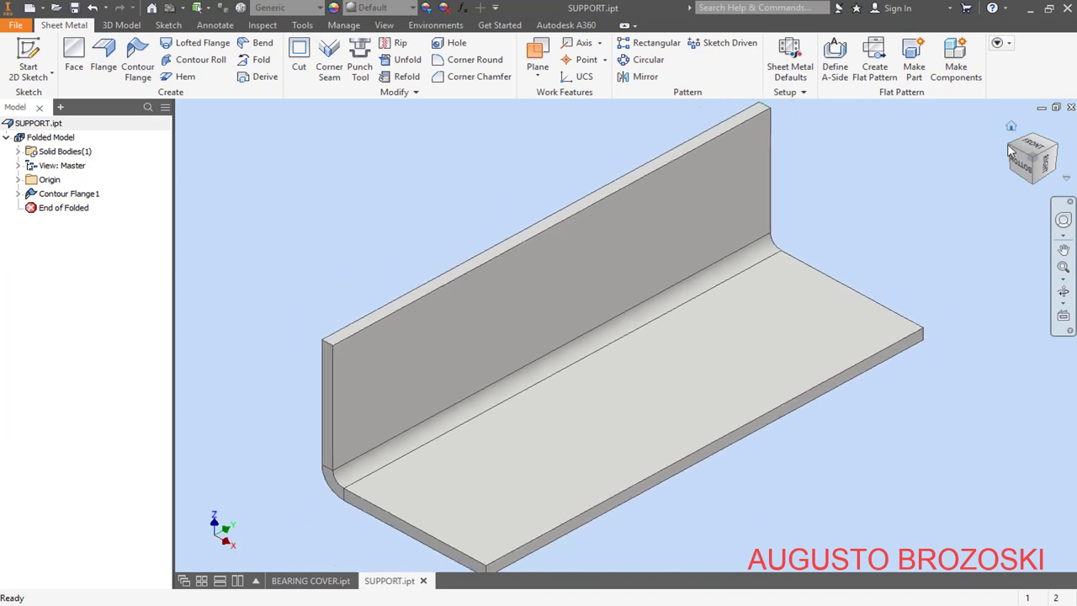
Step: Examine the flange's L profile side-on and check the upright flange's slot dimensions on the PDF support drawing
{"action": "left_click", "coordinate": [1021, 164]}
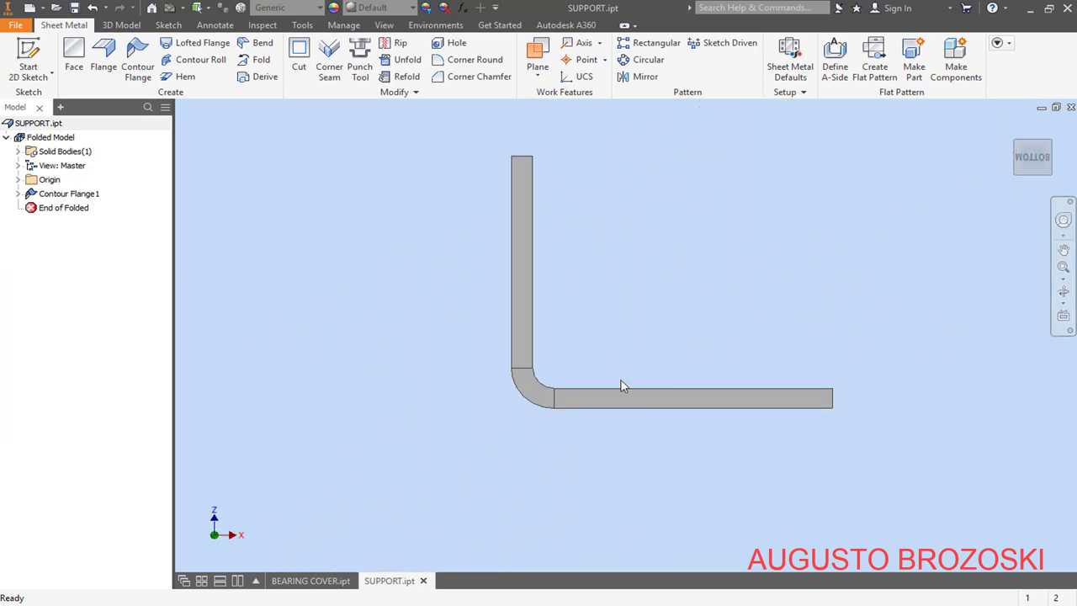
{"action": "left_click", "coordinate": [1011, 128]}
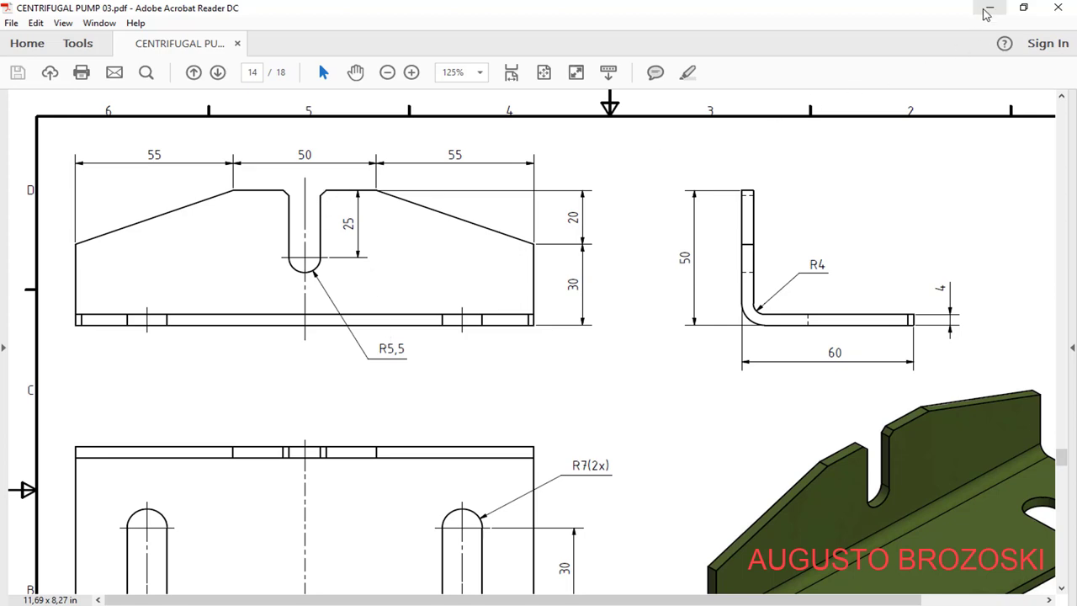
{"action": "left_click", "coordinate": [988, 10]}
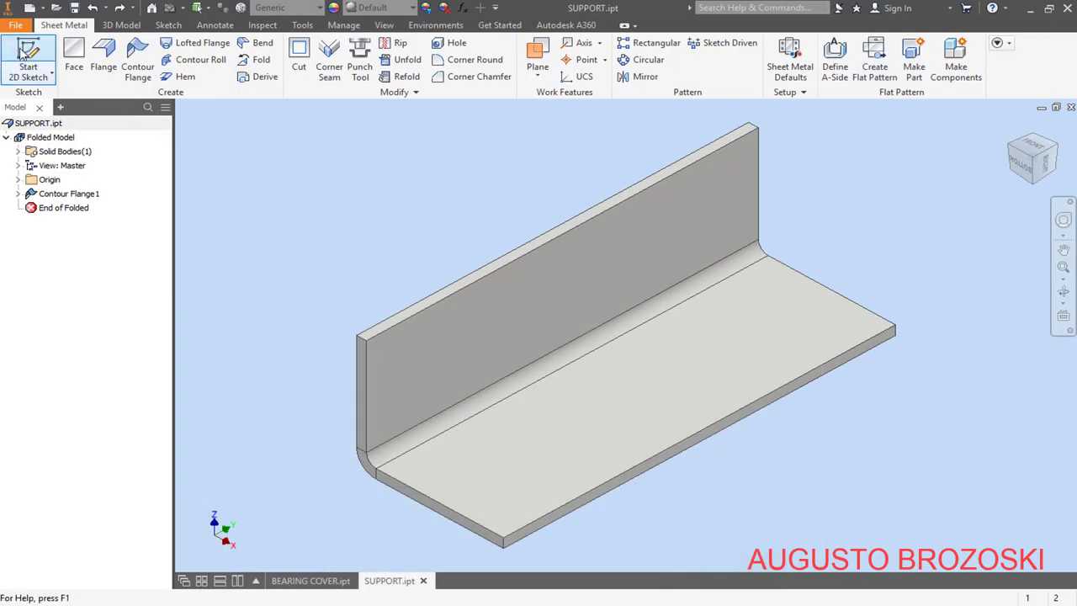
Step: Start a sketch on the inner face of the upright flange and slice the graphics at the sketch plane
{"action": "left_click", "coordinate": [24, 52]}
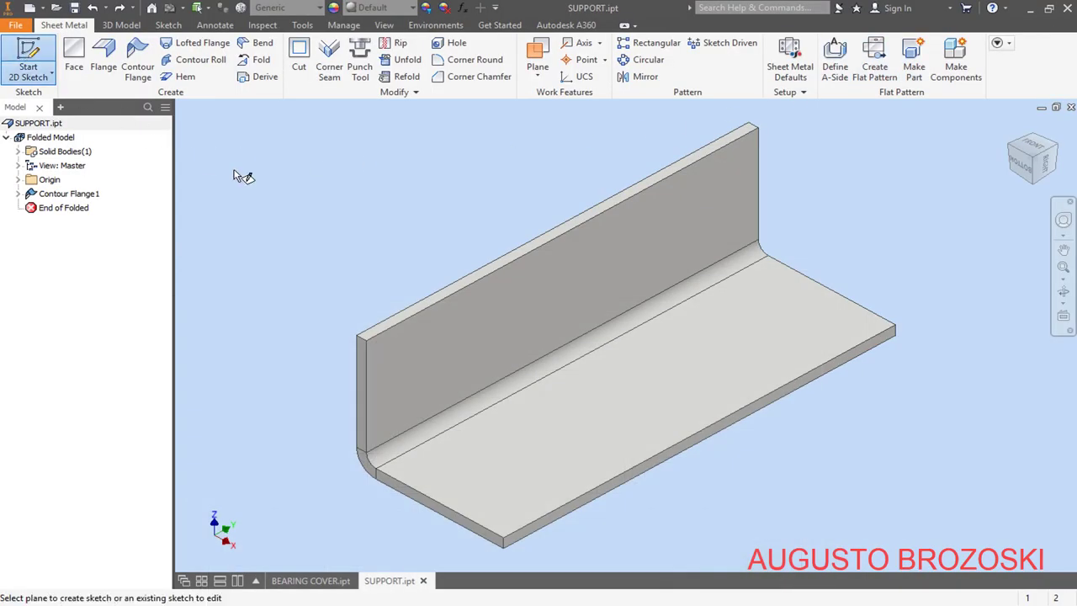
{"action": "left_click", "coordinate": [589, 262]}
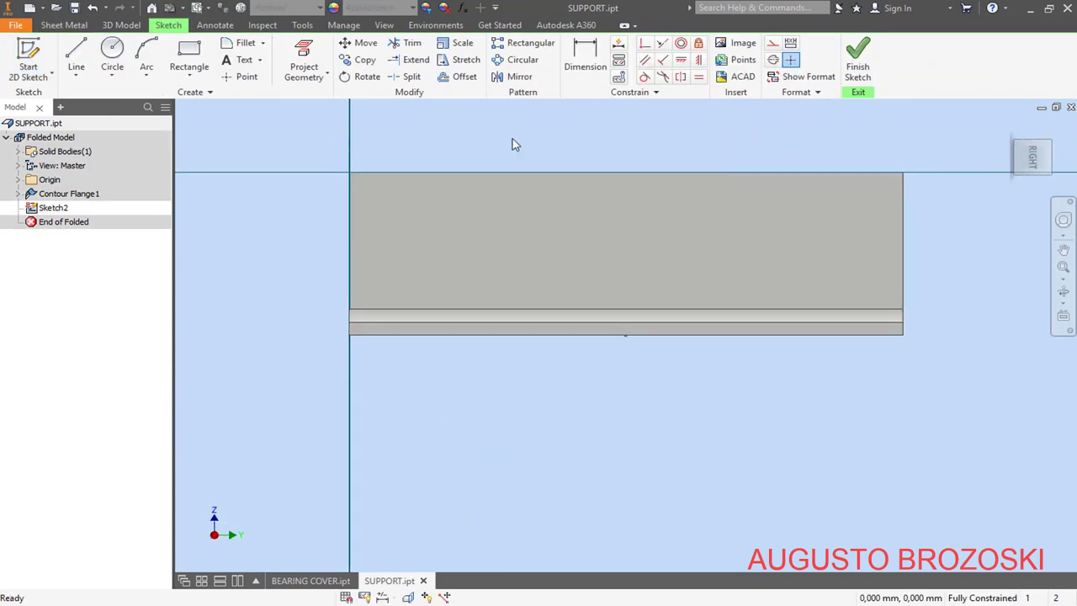
{"action": "right_click", "coordinate": [515, 145]}
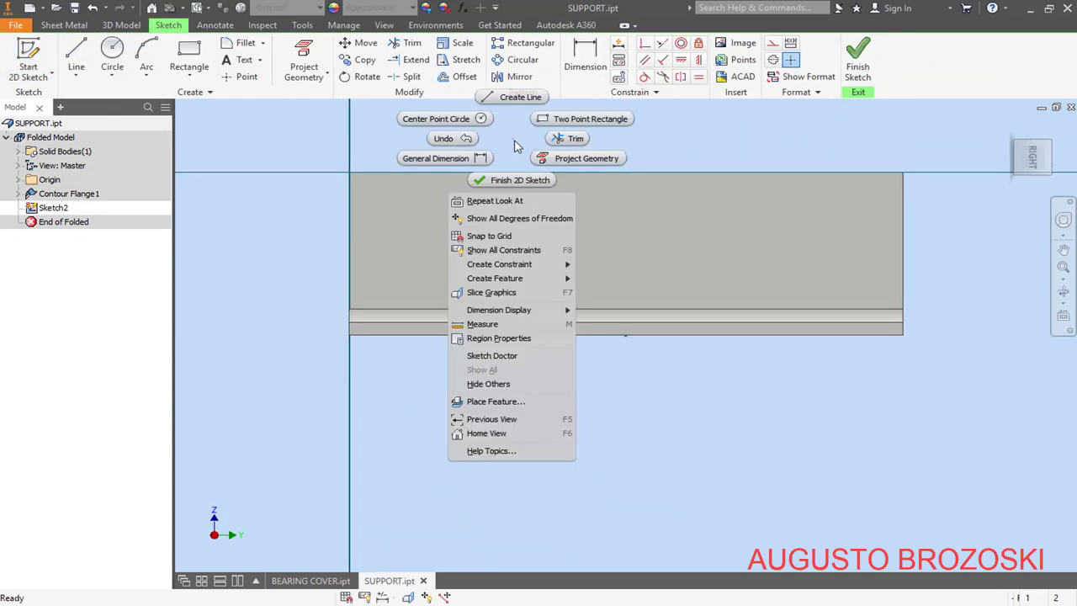
{"action": "left_click", "coordinate": [495, 297]}
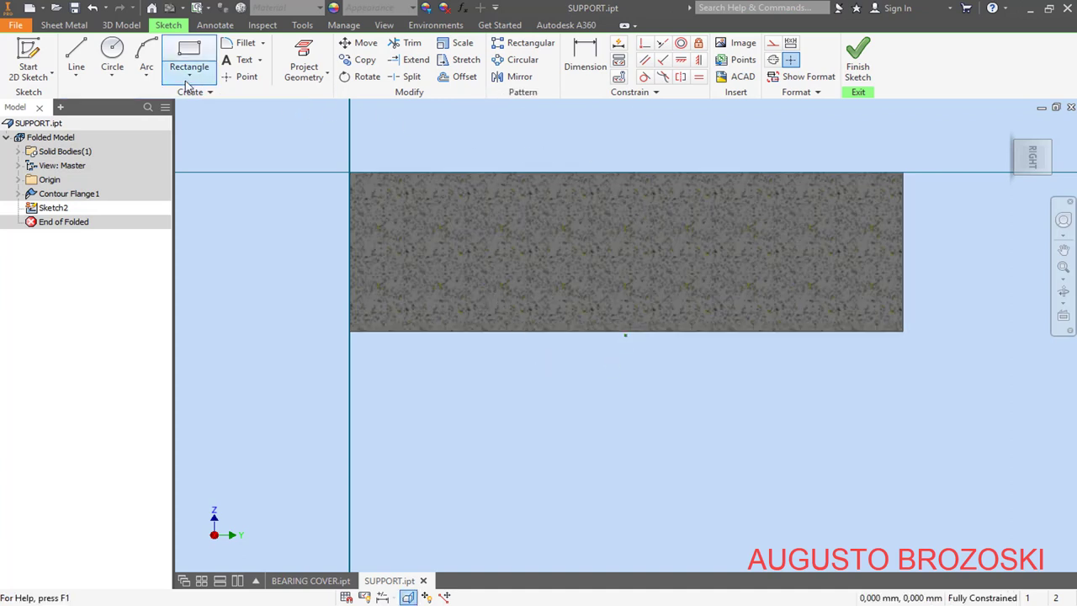
Step: Draw a circle of about 6.4 mm radius midway along the upright flange, in line with the origin point
{"action": "left_click", "coordinate": [112, 54]}
{"action": "scroll", "coordinate": [678, 209], "scroll_direction": "up", "scroll_amount": 2}
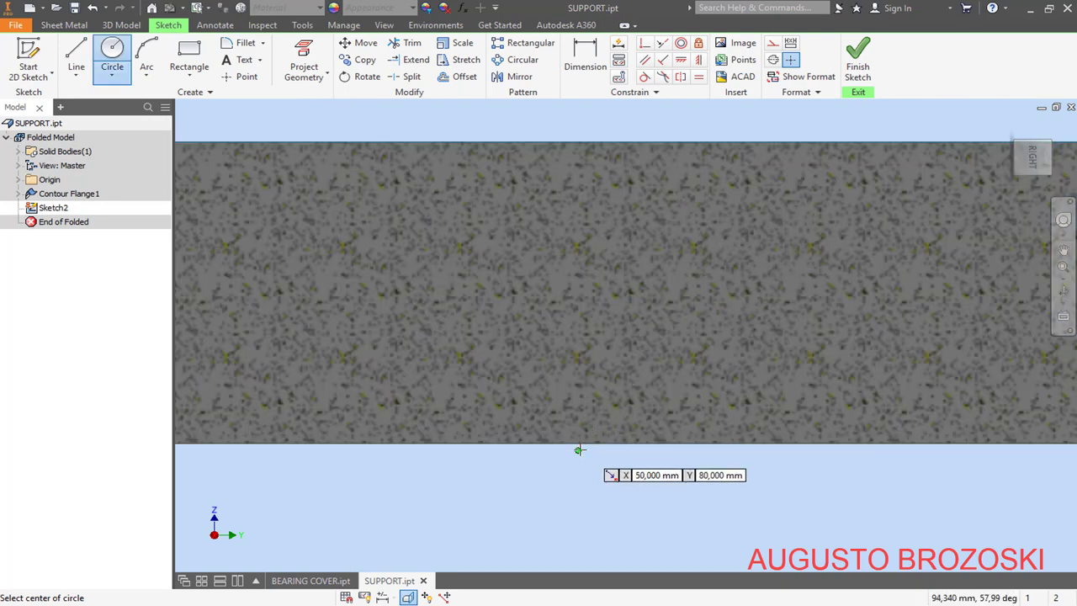
{"action": "left_click", "coordinate": [578, 290]}
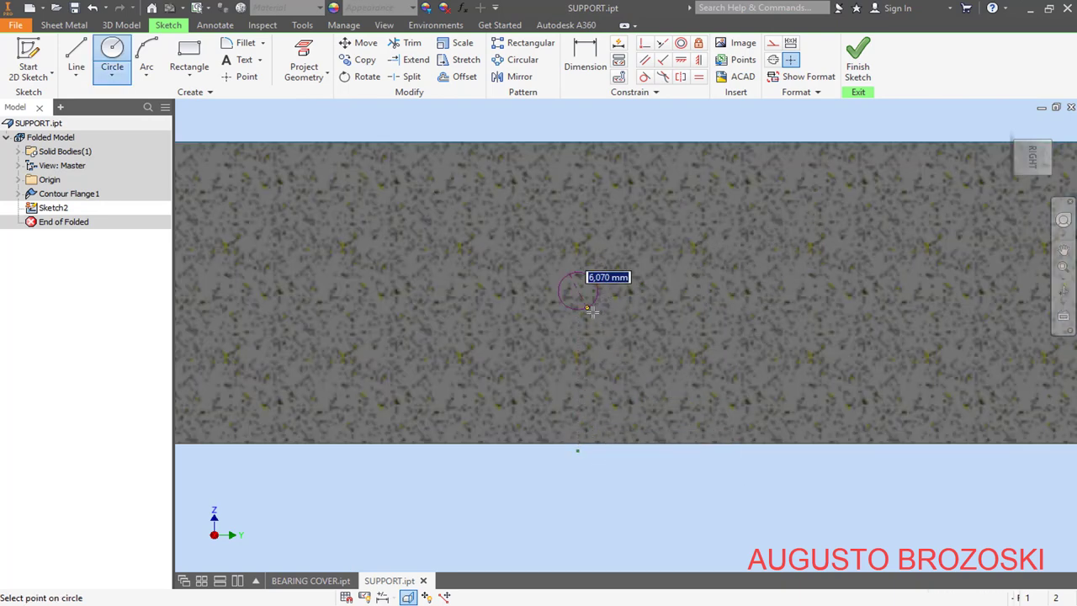
{"action": "left_click", "coordinate": [604, 318]}
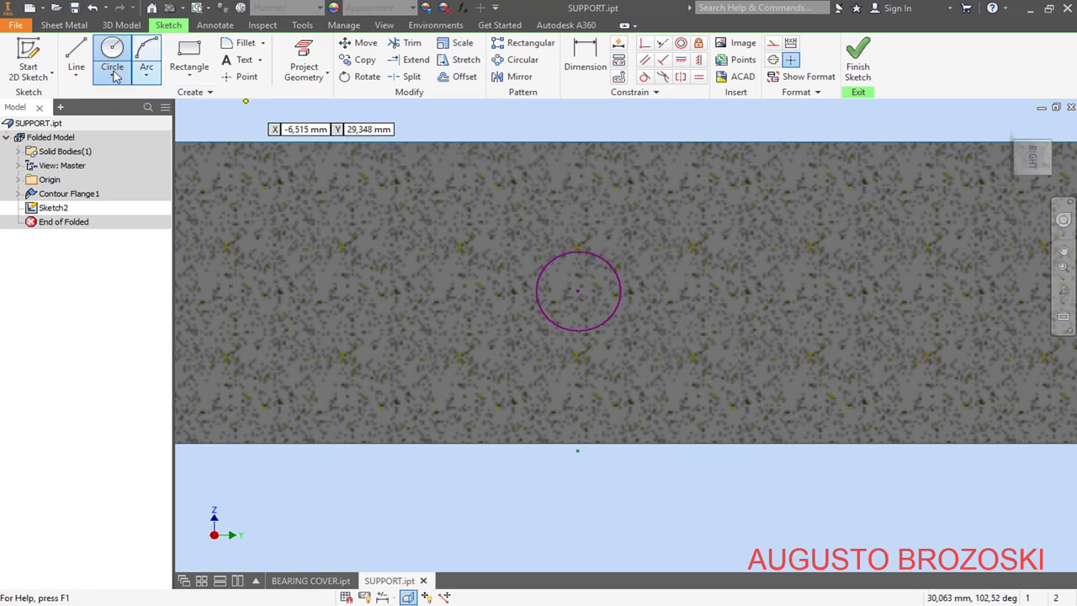
Step: Connect the circle to the flange's upper edge with two vertical sides and a closing top line, and trim away the circle's upper half
{"action": "left_click", "coordinate": [76, 52]}
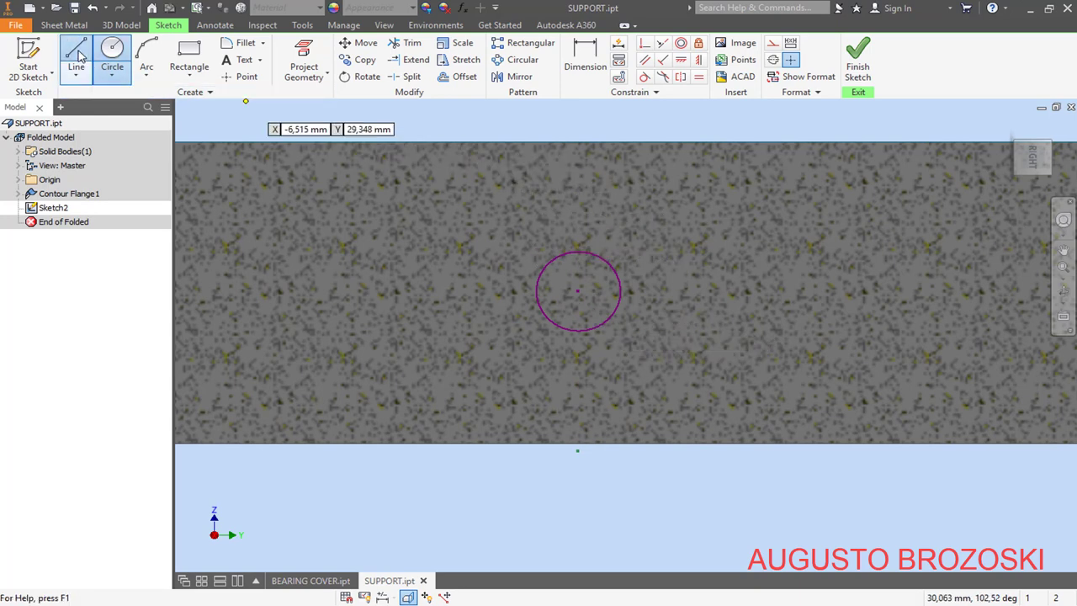
{"action": "left_click", "coordinate": [535, 288]}
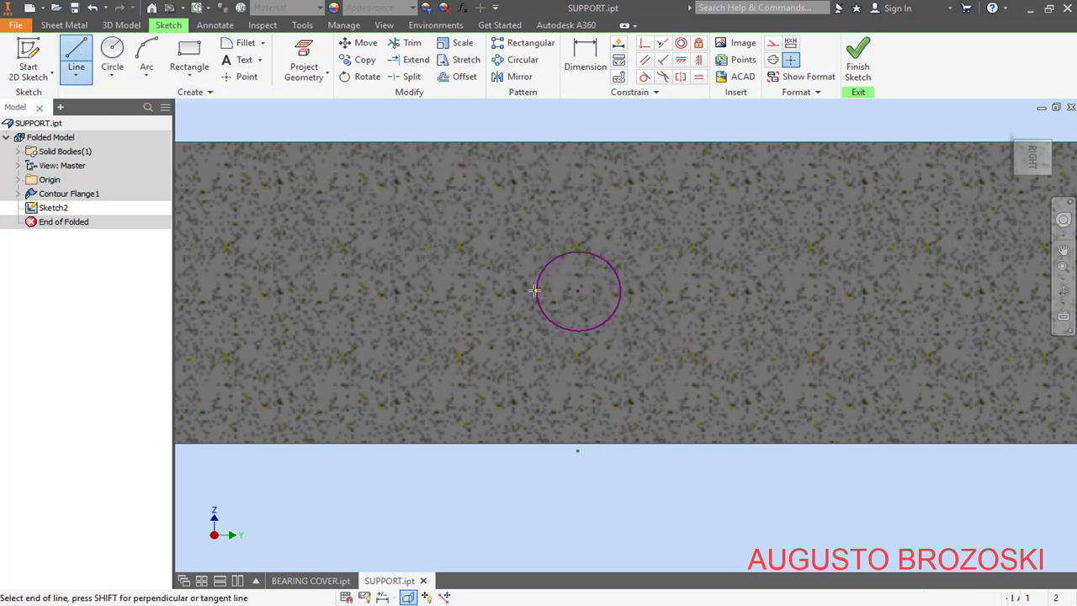
{"action": "left_click", "coordinate": [536, 146]}
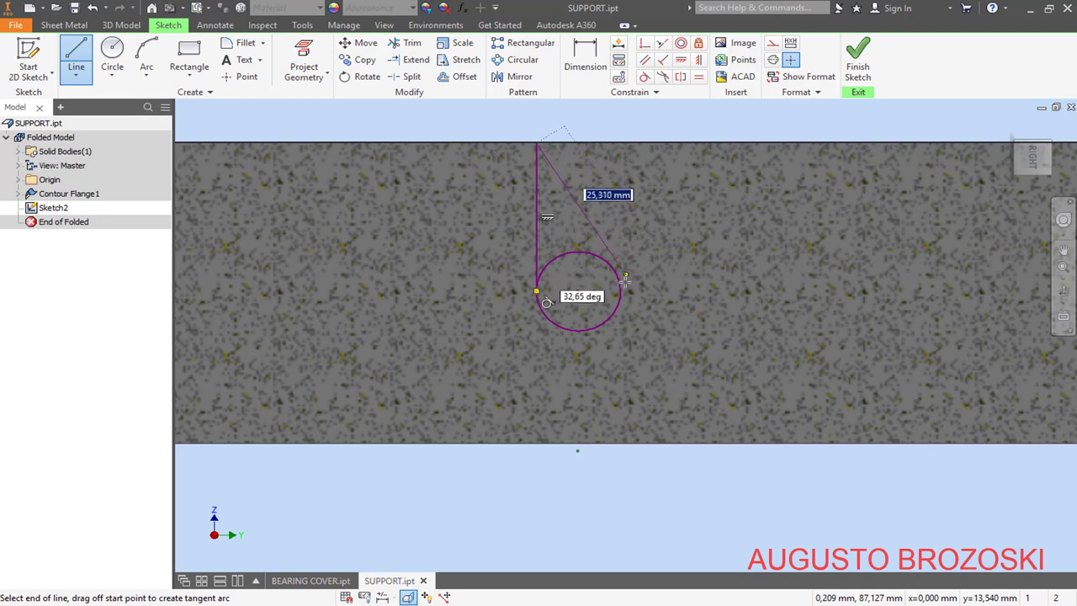
{"action": "left_click", "coordinate": [620, 144]}
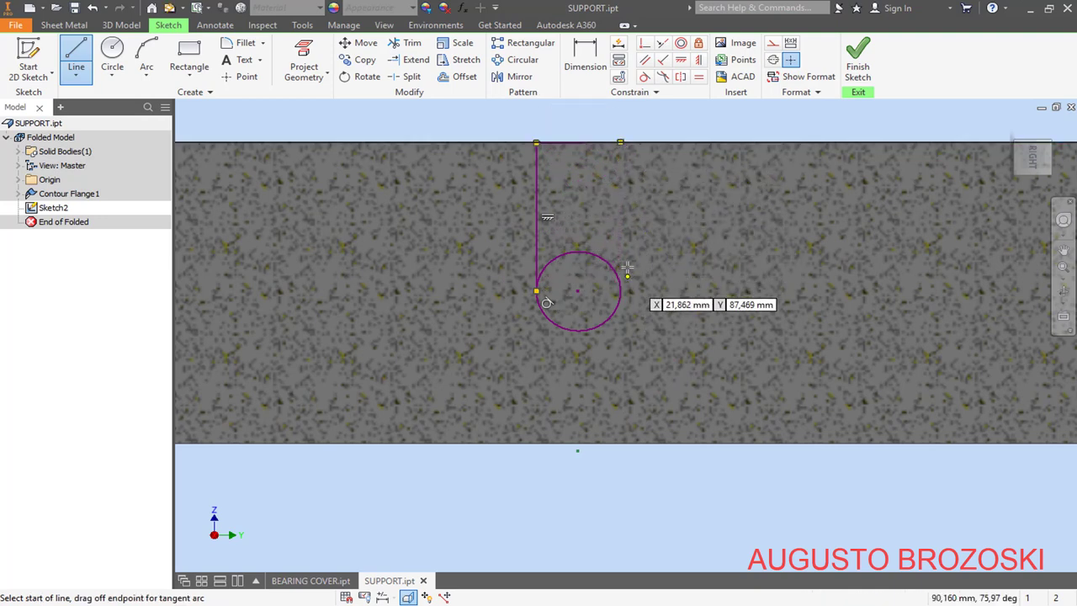
{"action": "left_click", "coordinate": [620, 143]}
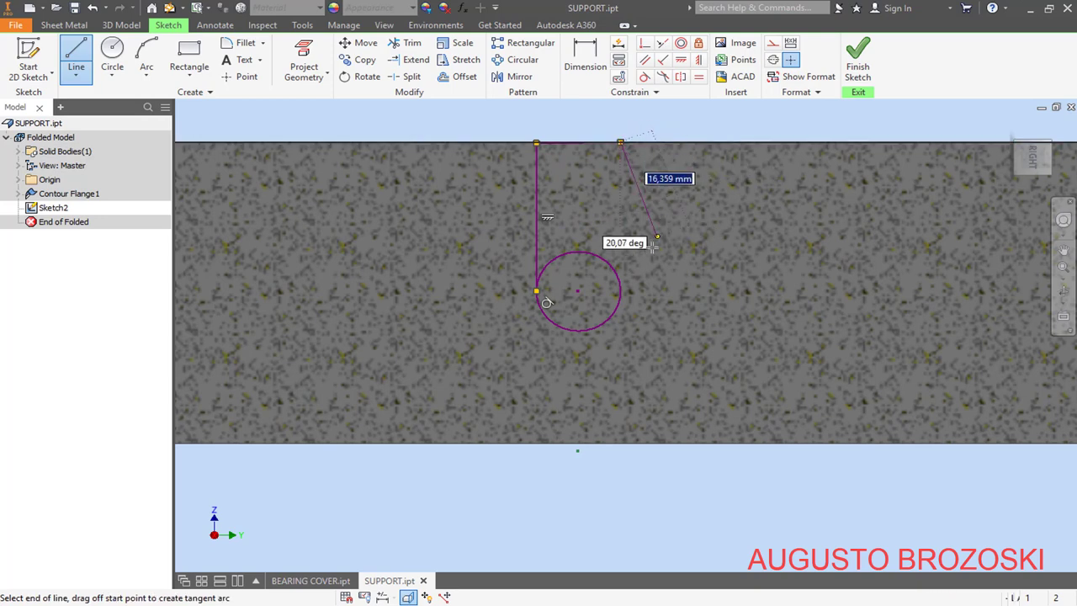
{"action": "left_click", "coordinate": [620, 290]}
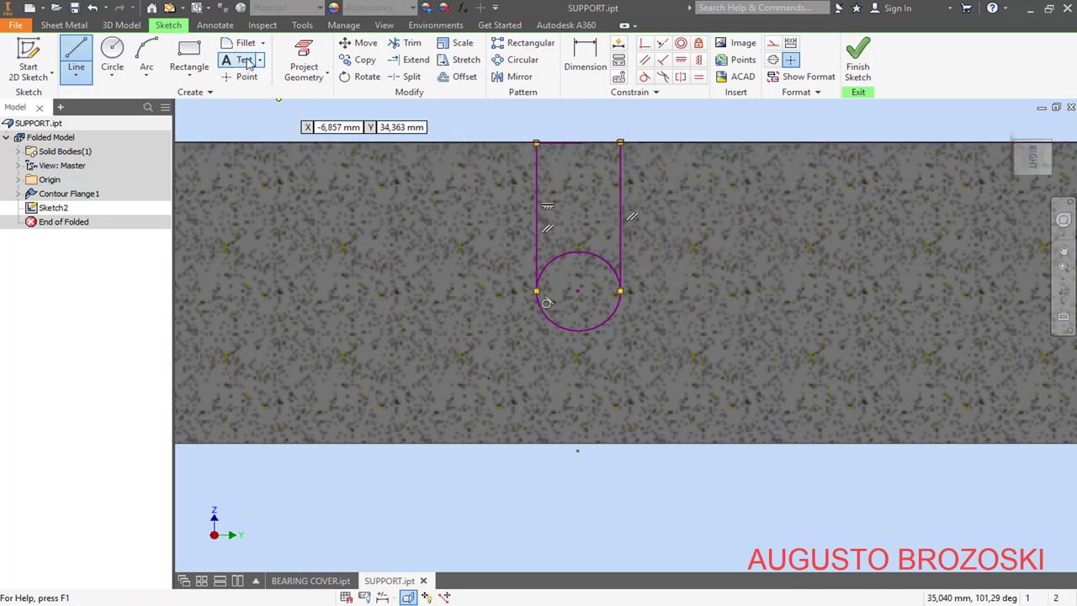
{"action": "left_click", "coordinate": [406, 43]}
{"action": "mouse_move", "coordinate": [591, 242]}
{"action": "left_mouse_down"}
{"action": "mouse_move", "coordinate": [587, 269]}
{"action": "mouse_move", "coordinate": [593, 256]}
{"action": "left_mouse_up"}
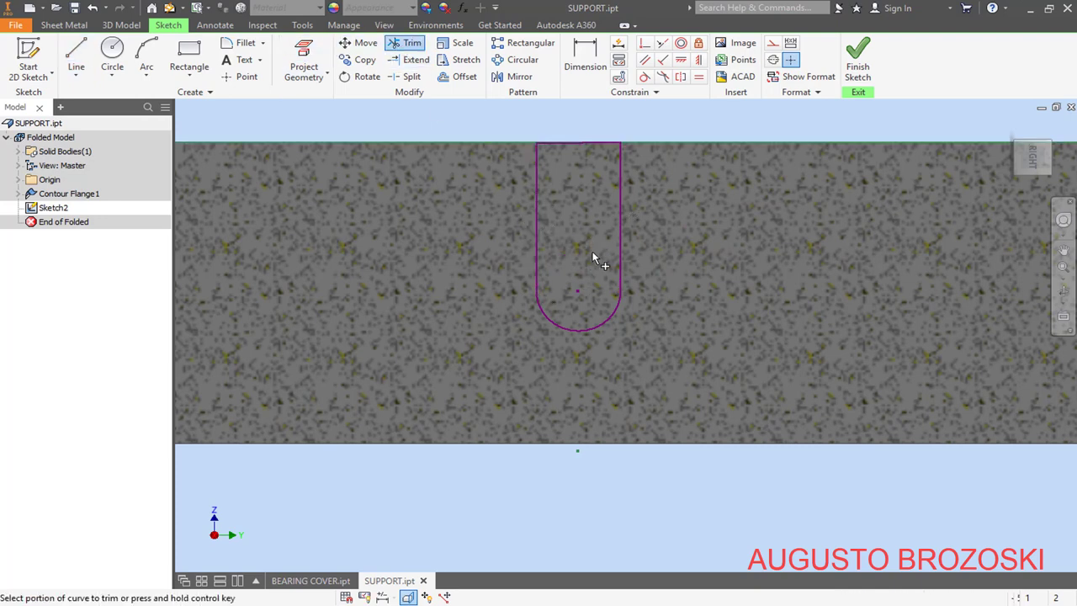
Step: Dimension the slot's arc radius as 5,5 mm and its centre 25 mm below the flange's upper edge
{"action": "left_click", "coordinate": [584, 58]}
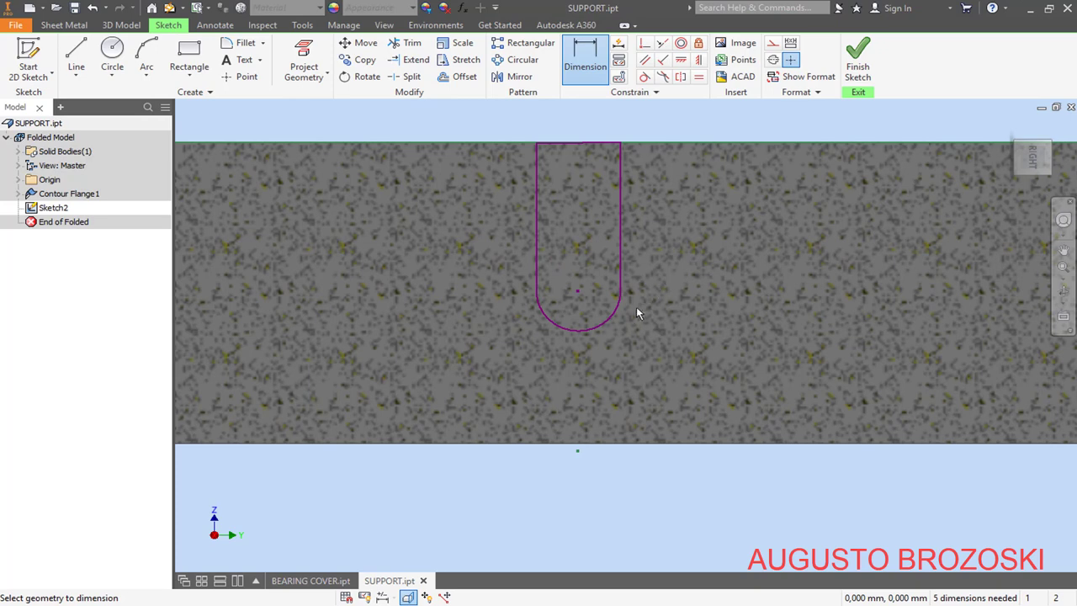
{"action": "left_click", "coordinate": [644, 343]}
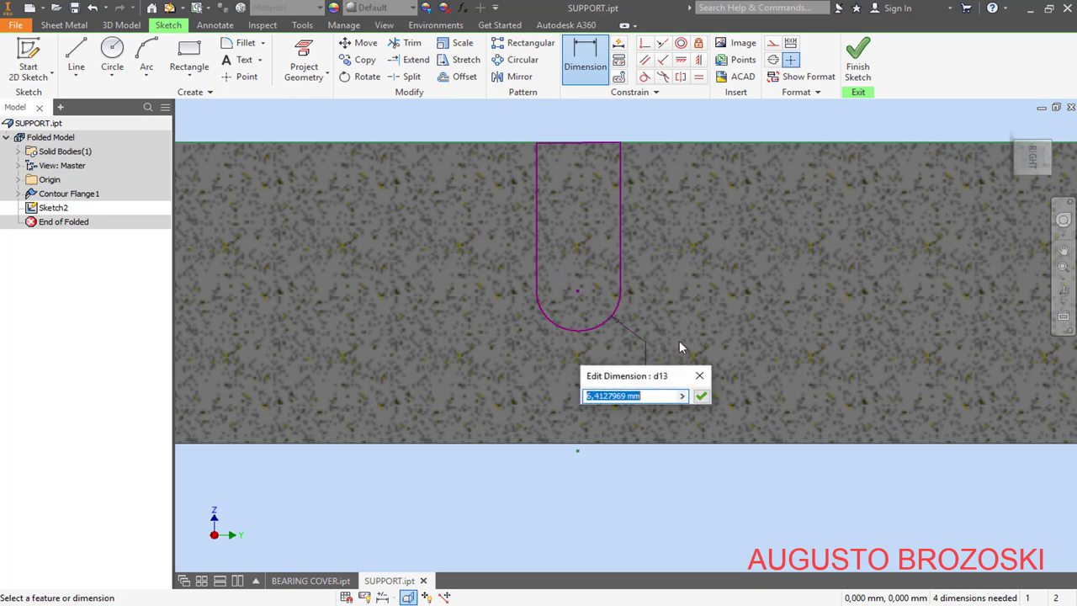
{"action": "type", "text": "5,5"}
{"action": "key", "text": "Return"}
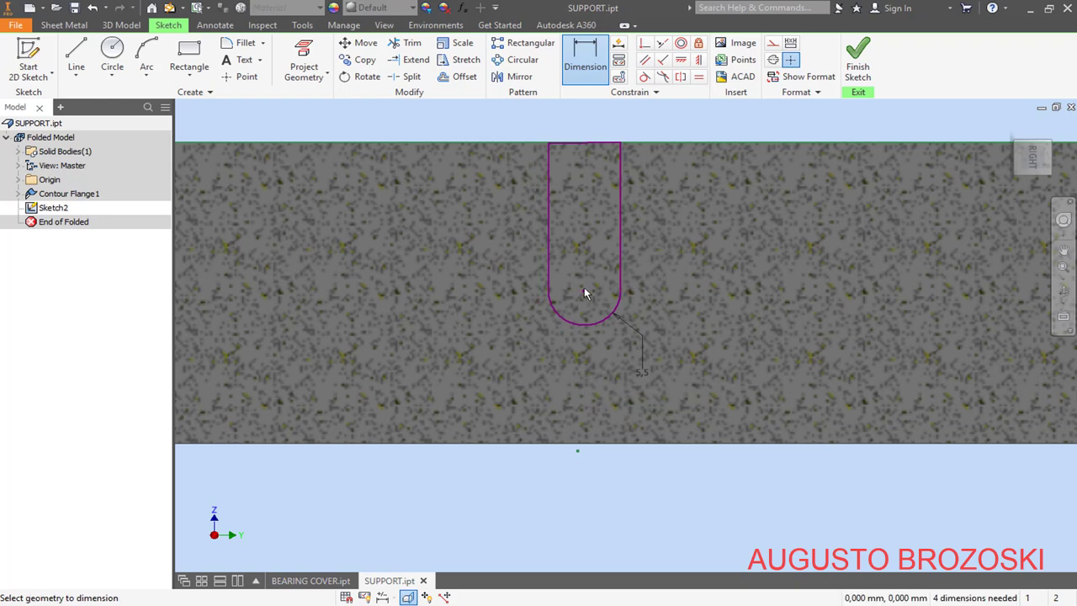
{"action": "left_click", "coordinate": [645, 151]}
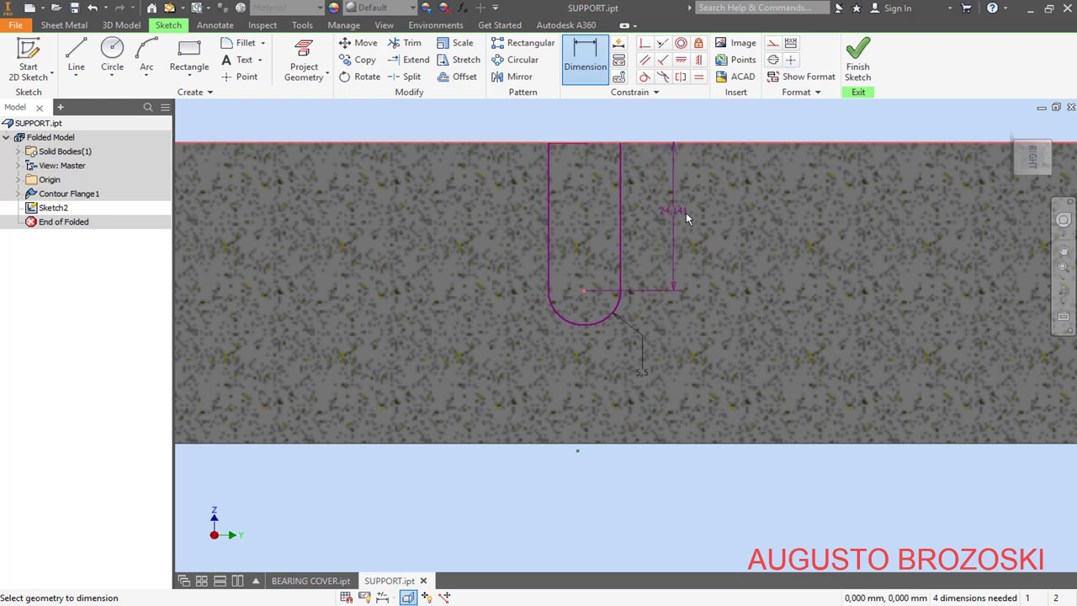
{"action": "left_click", "coordinate": [695, 221]}
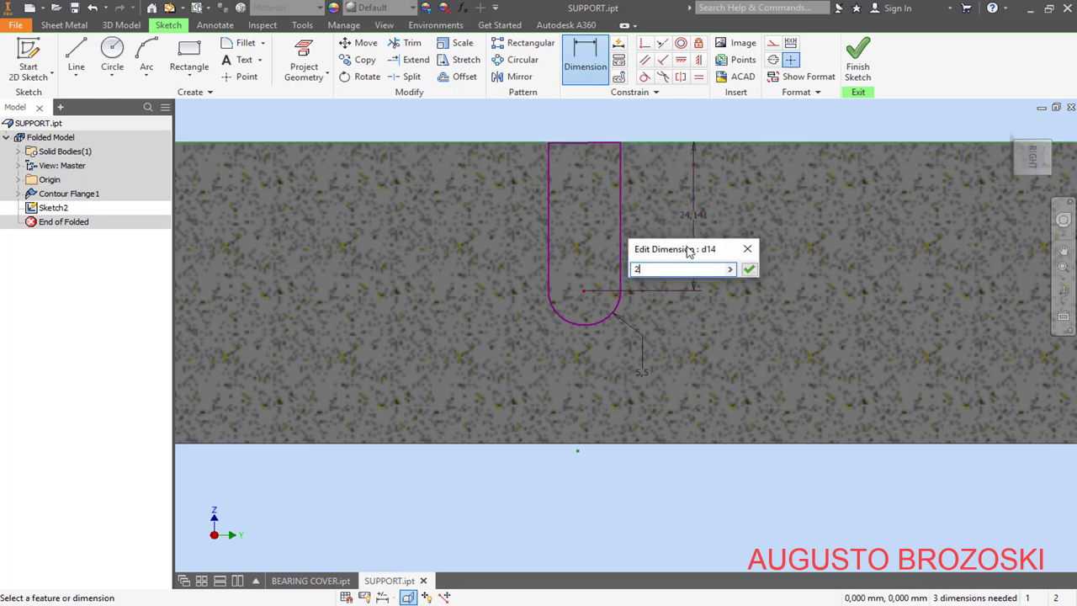
{"action": "key", "text": "Return"}
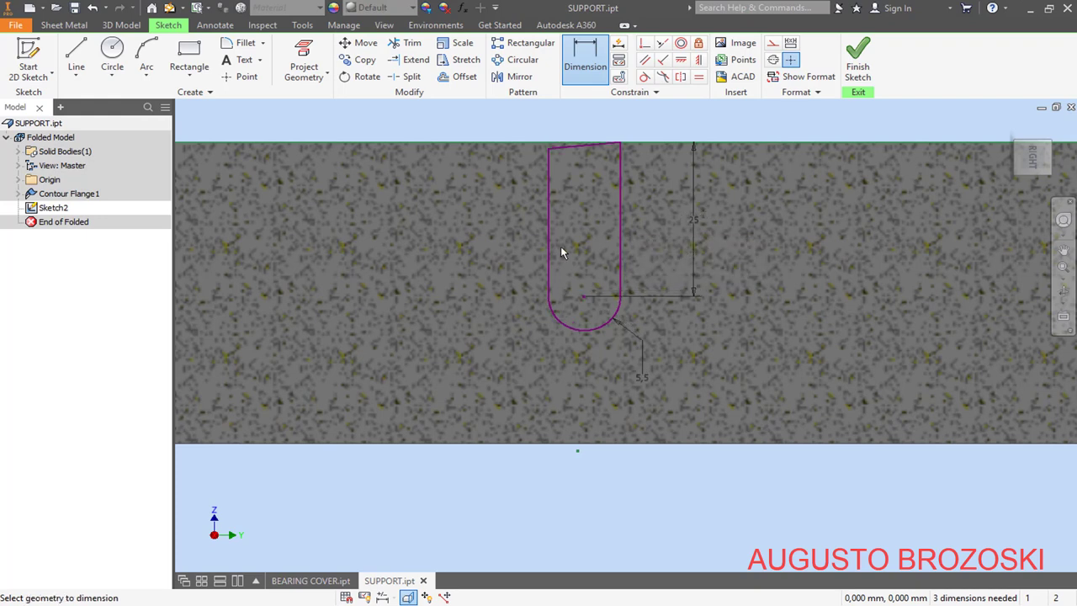
Step: Constrain the slot with its top line along the flange edge, the arc centre aligned with the origin point, and its side tangent to the arc
{"action": "left_click", "coordinate": [699, 61]}
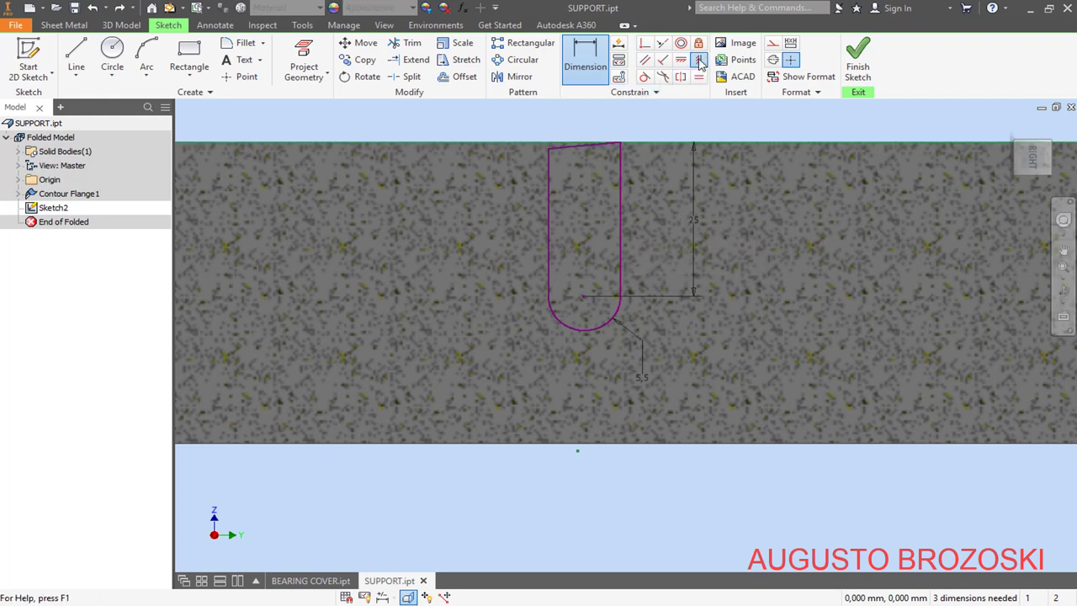
{"action": "left_click", "coordinate": [560, 154]}
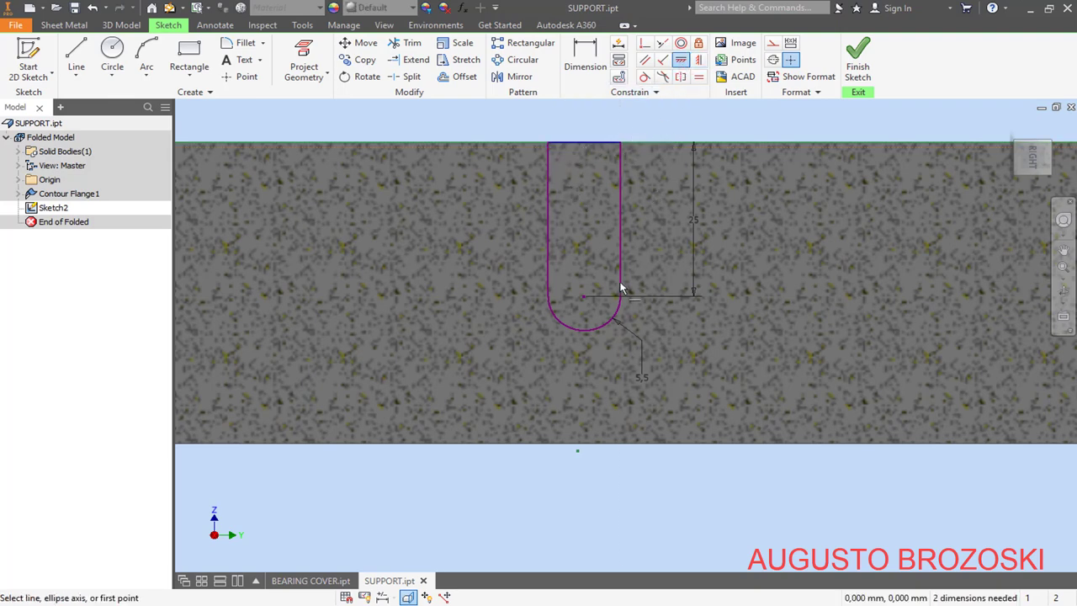
{"action": "left_click", "coordinate": [585, 298]}
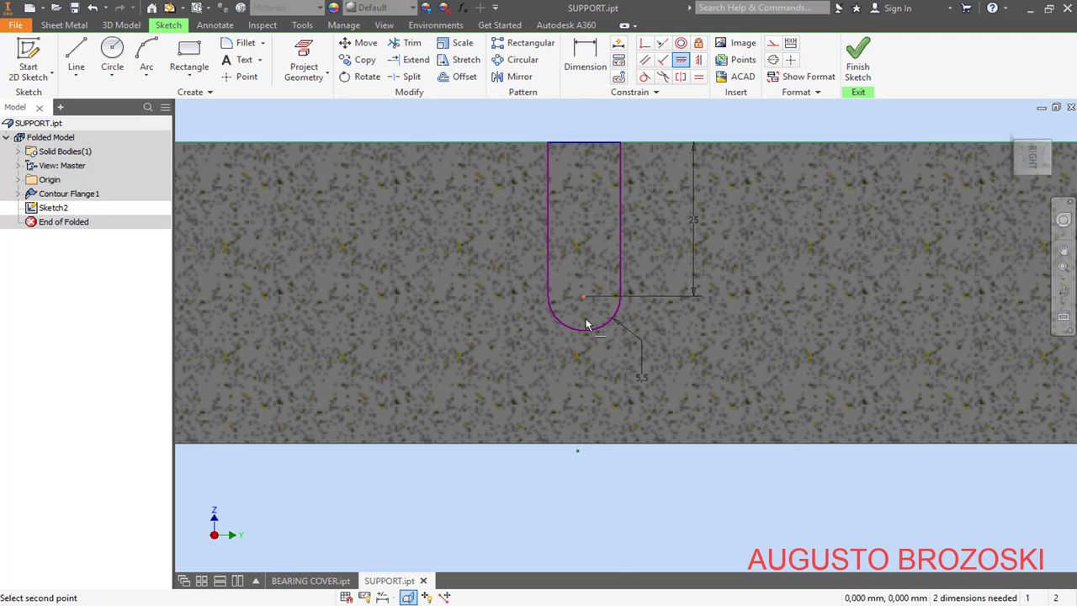
{"action": "left_click", "coordinate": [577, 452]}
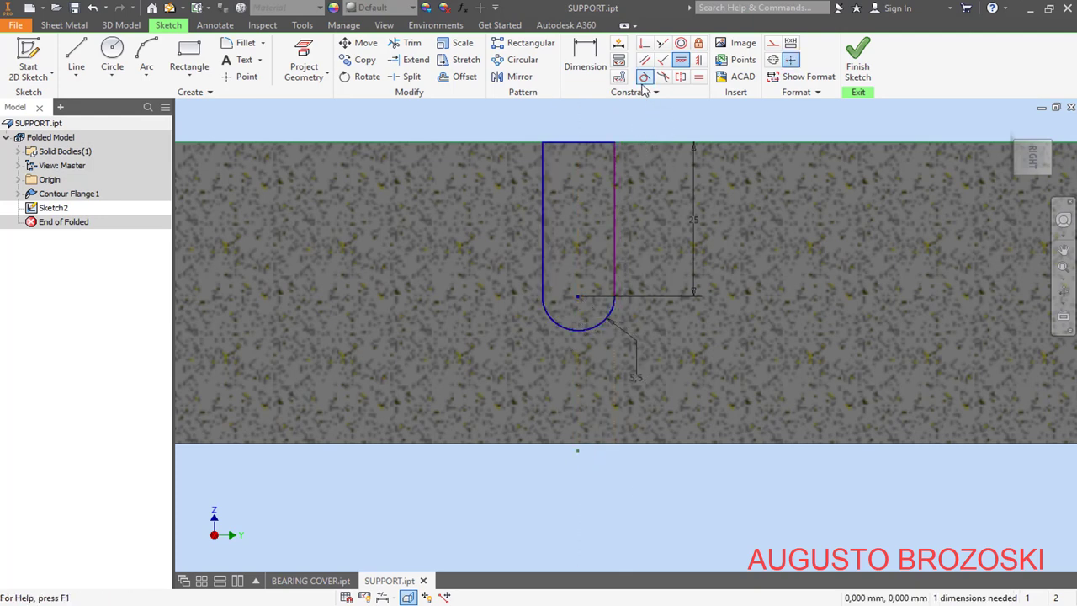
{"action": "left_click", "coordinate": [617, 305]}
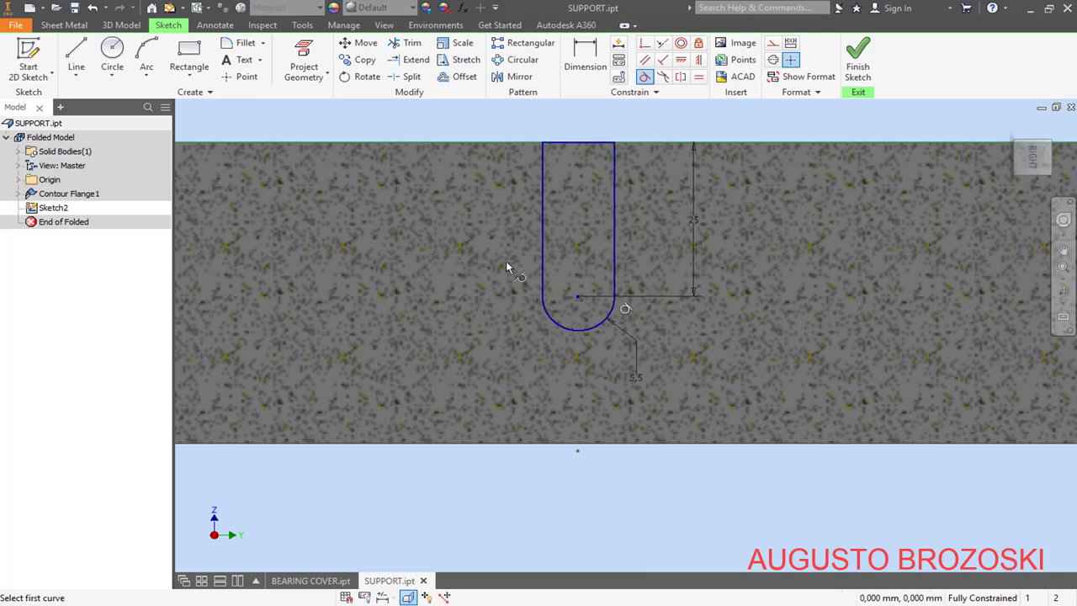
Step: Finish the sketch and cut the slot profile through the upright flange by the Thickness distance
{"action": "left_click", "coordinate": [857, 67]}
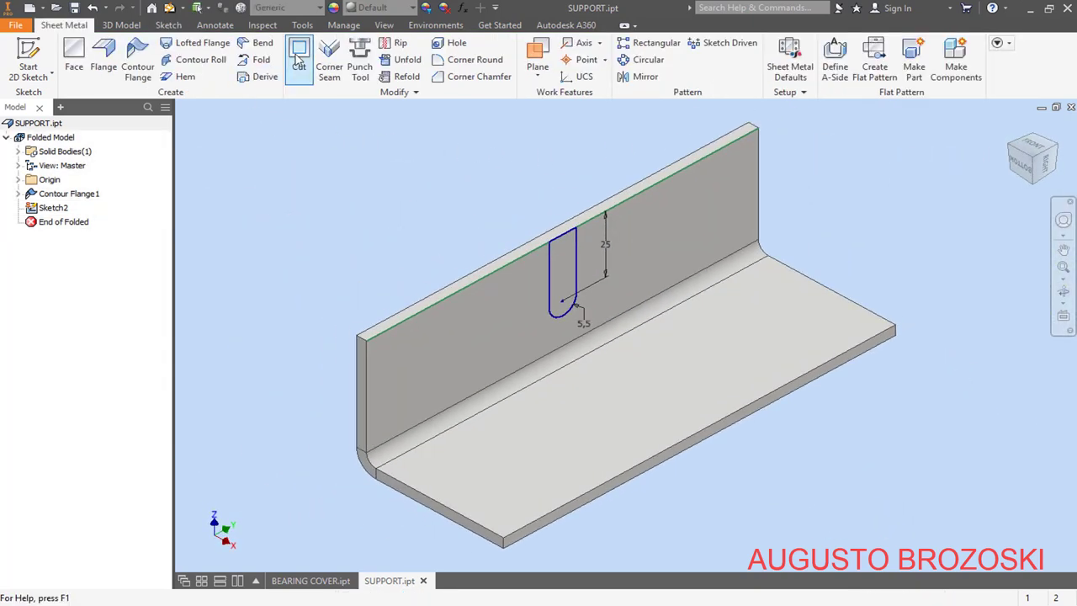
{"action": "left_click", "coordinate": [299, 61]}
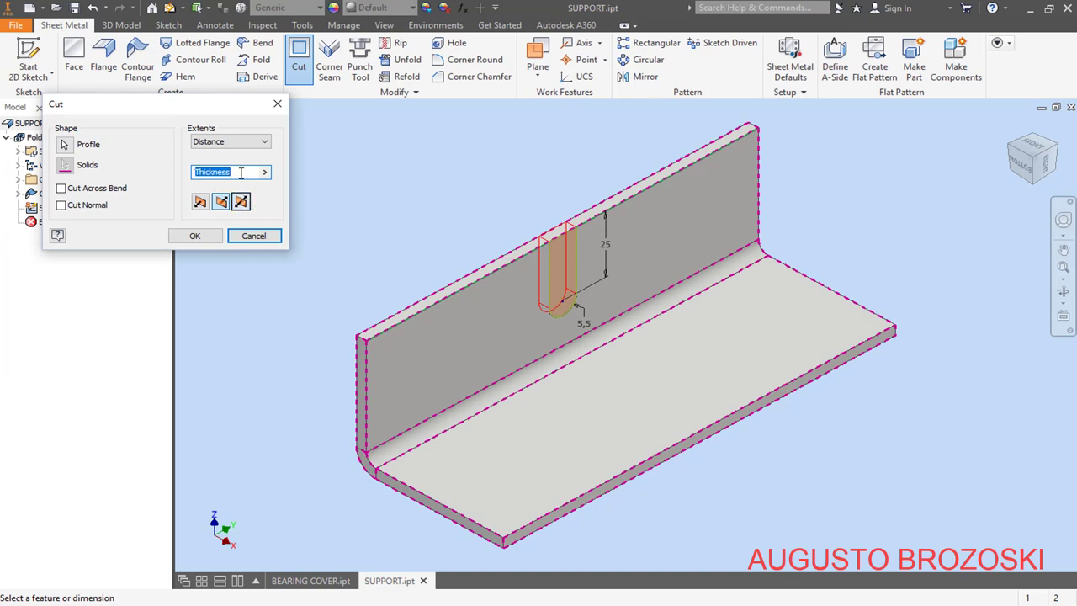
{"action": "left_click", "coordinate": [195, 236]}
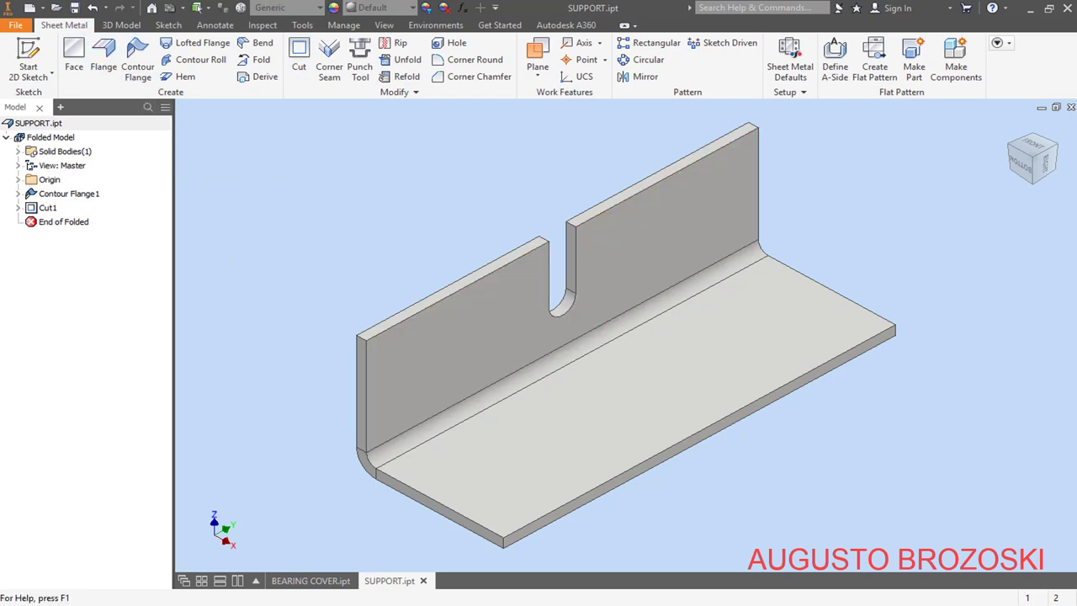
Step: Check the two base slots on the PDF support drawing and start a sketch on the horizontal flange's inner face in Inventor
{"action": "key", "text": "alt+Tab"}
{"action": "scroll", "coordinate": [433, 374], "scroll_direction": "down", "scroll_amount": 5}
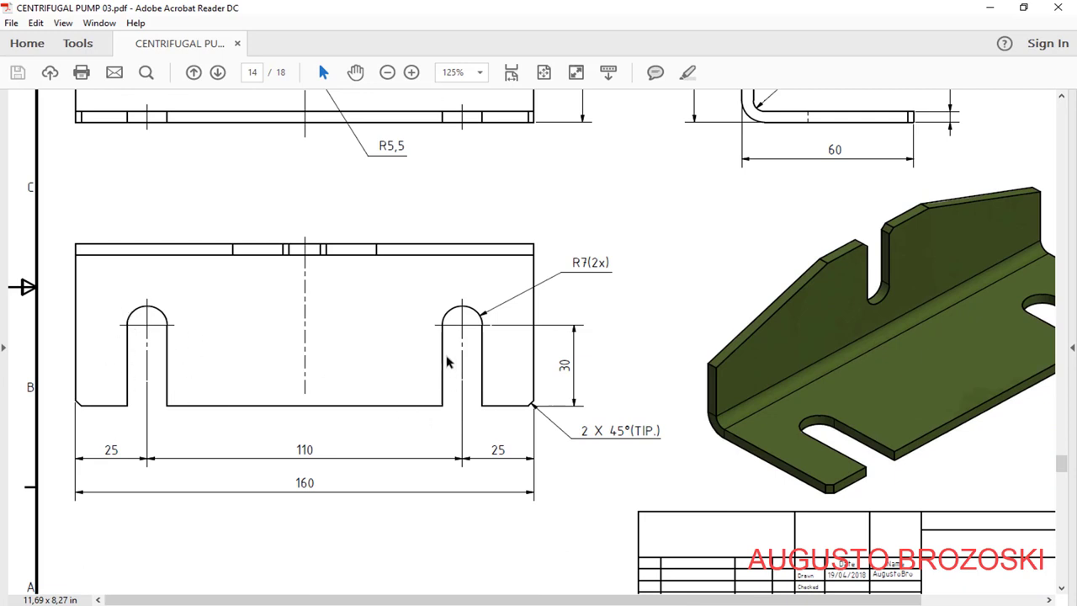
{"action": "left_click", "coordinate": [987, 10]}
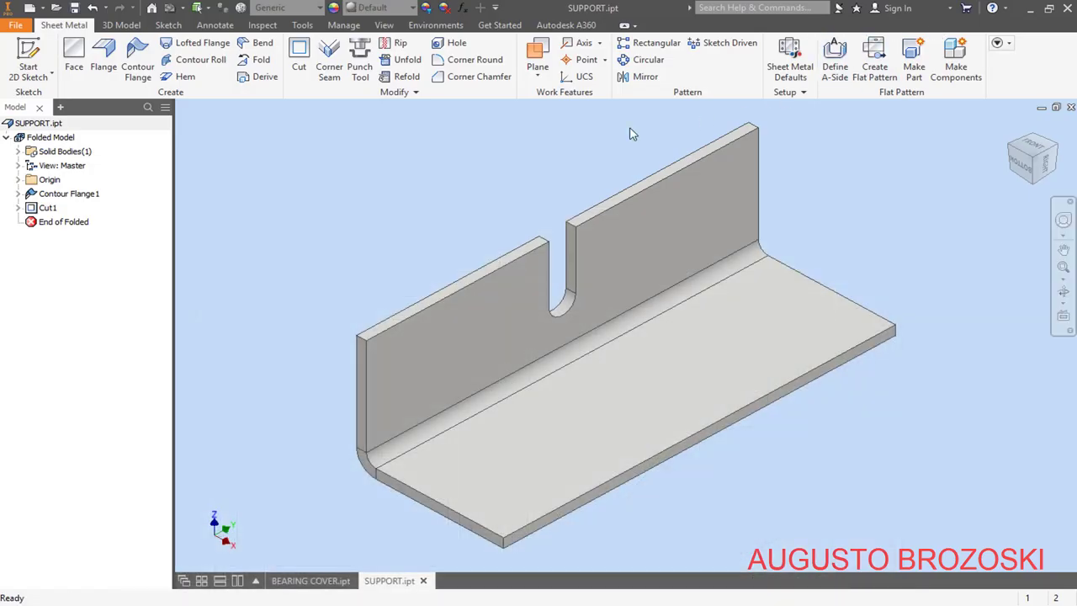
{"action": "left_click", "coordinate": [27, 64]}
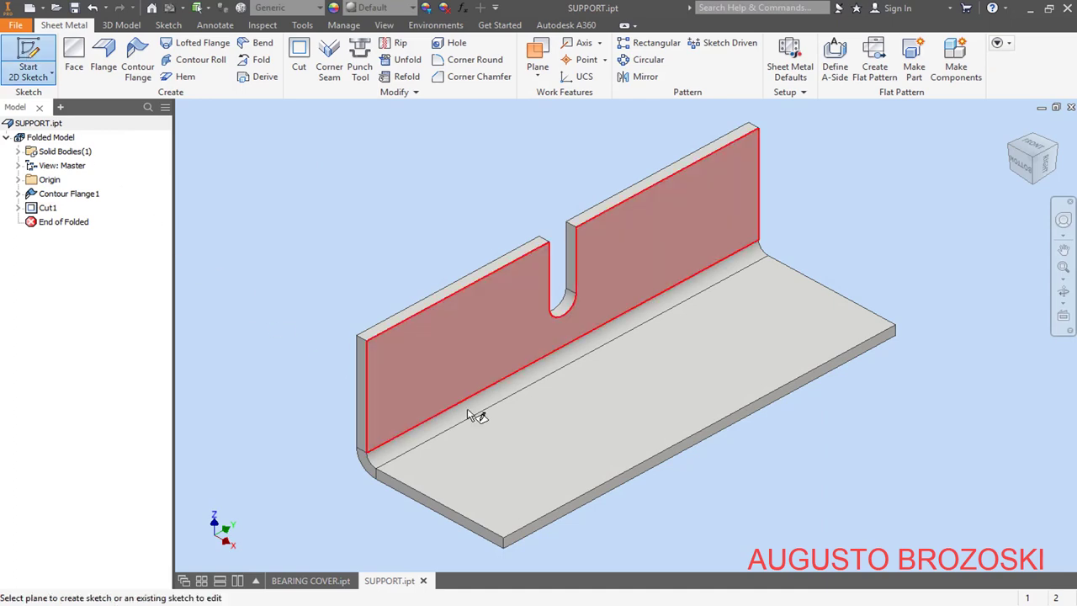
{"action": "left_click", "coordinate": [597, 425]}
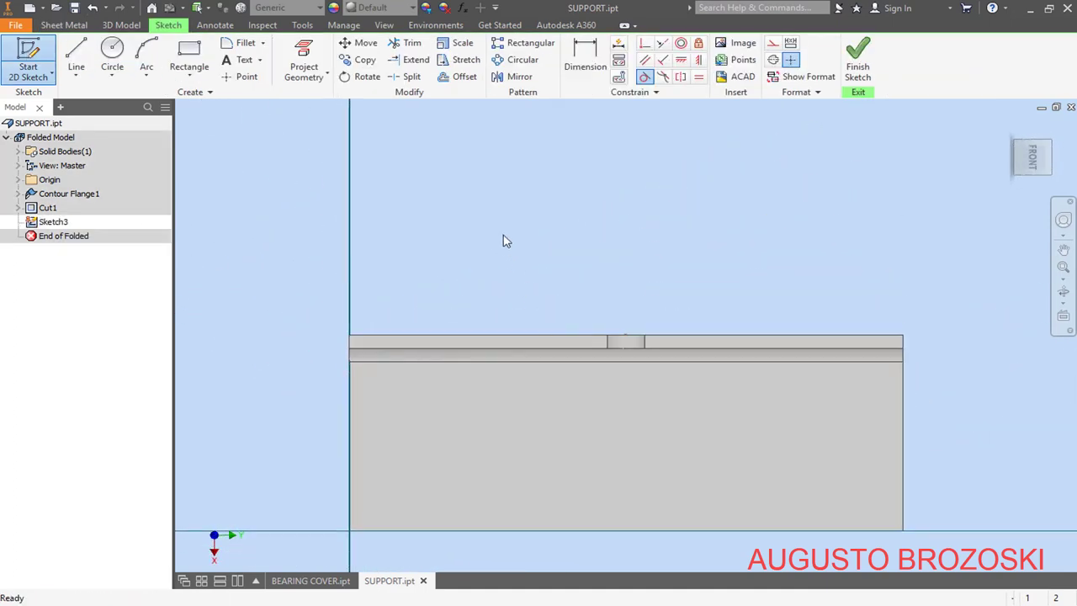
Step: Slice the graphics at the sketch plane and draw a circle about 13 mm in diameter near the flange's left end
{"action": "right_click", "coordinate": [500, 235]}
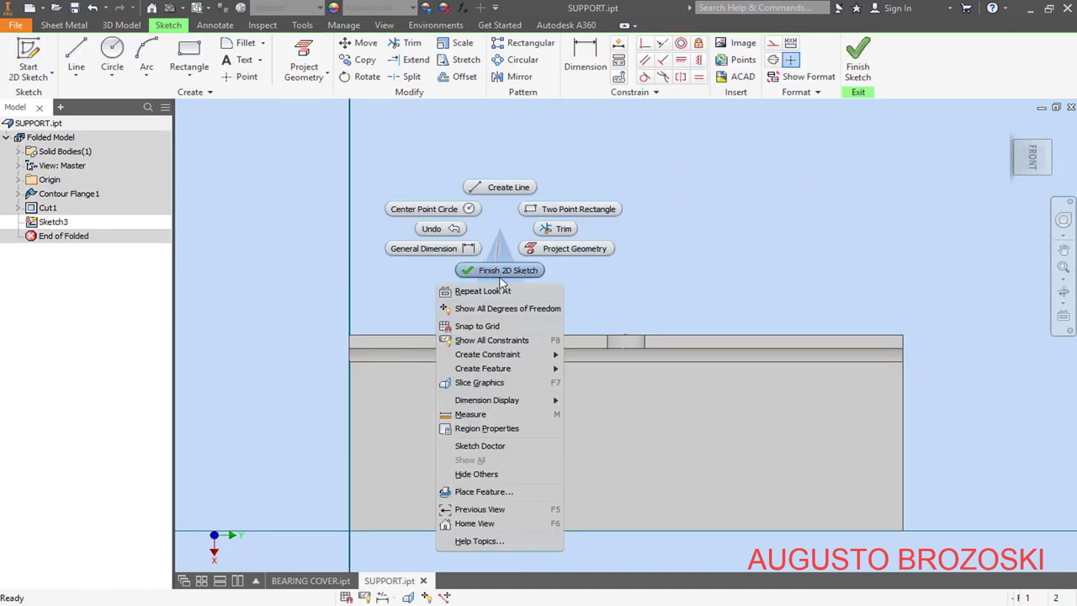
{"action": "left_click", "coordinate": [488, 381]}
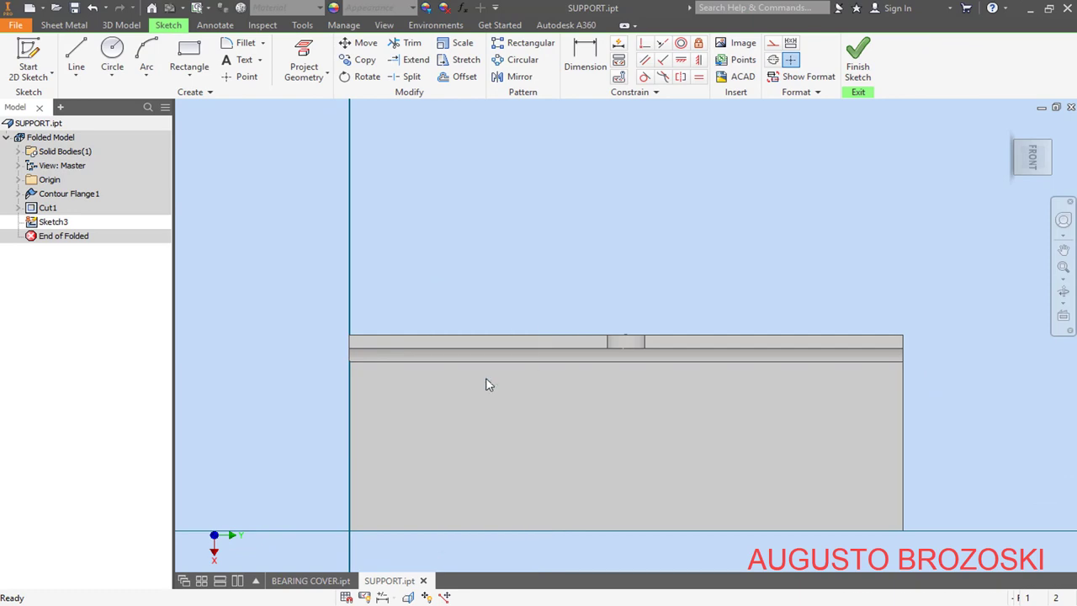
{"action": "left_click", "coordinate": [1035, 164]}
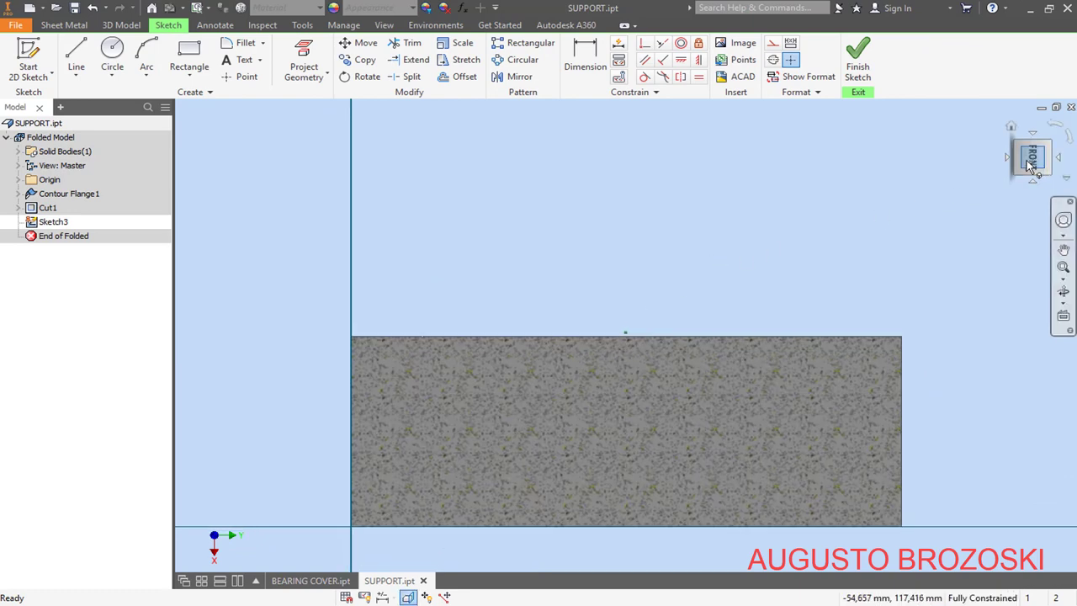
{"action": "scroll", "coordinate": [519, 364], "scroll_direction": "down", "scroll_amount": 3}
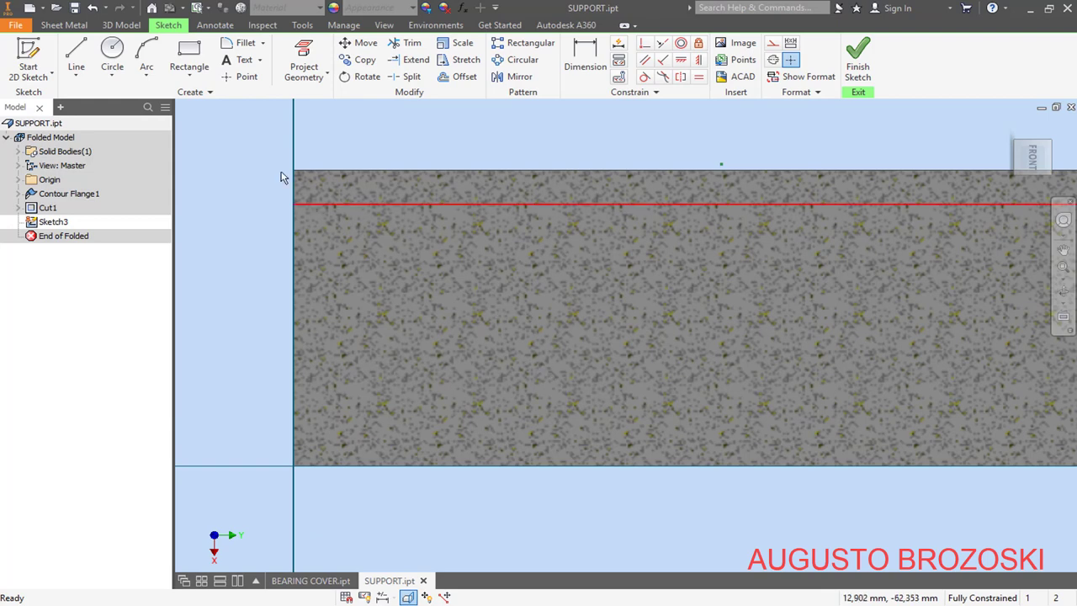
{"action": "left_click", "coordinate": [113, 52]}
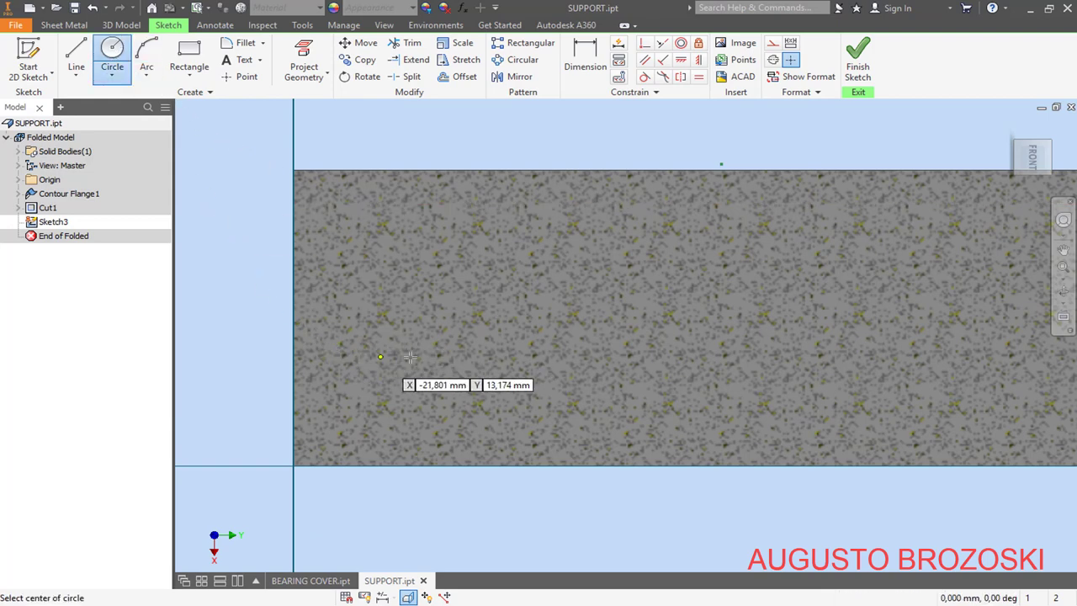
{"action": "left_click", "coordinate": [448, 351]}
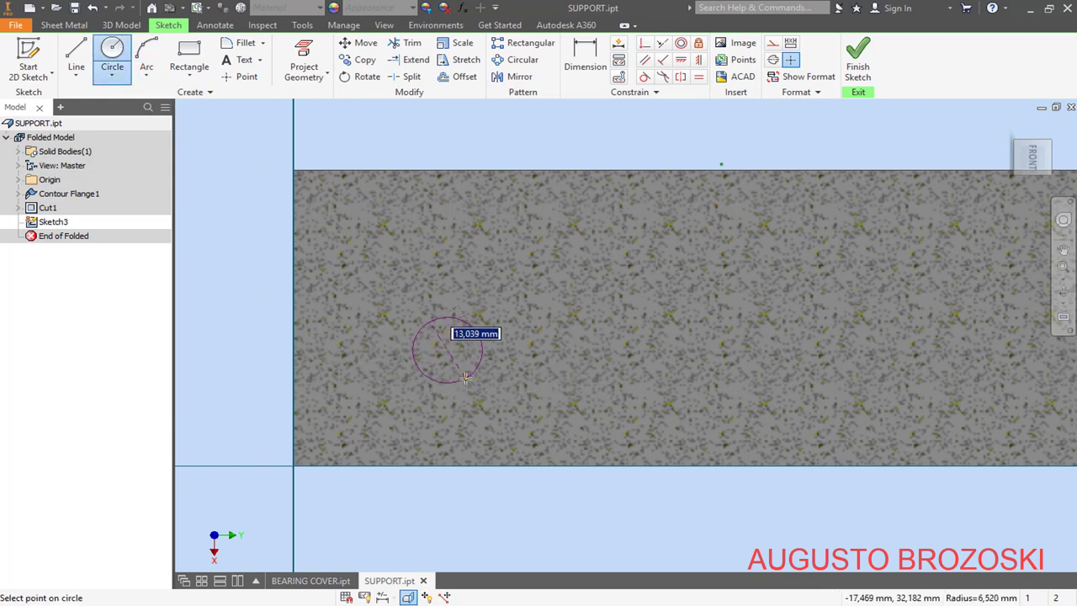
{"action": "left_click", "coordinate": [480, 364]}
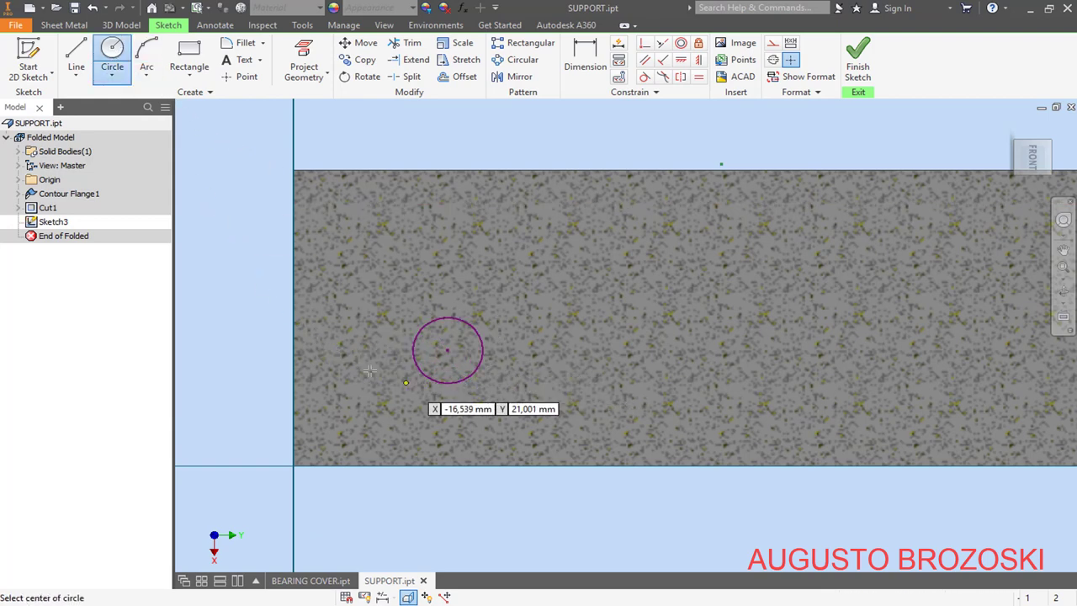
Step: Close a slot outline from the circle's sides to the flange's lower edge with vertical lines, and trim away the circle's lower half
{"action": "left_click", "coordinate": [78, 53]}
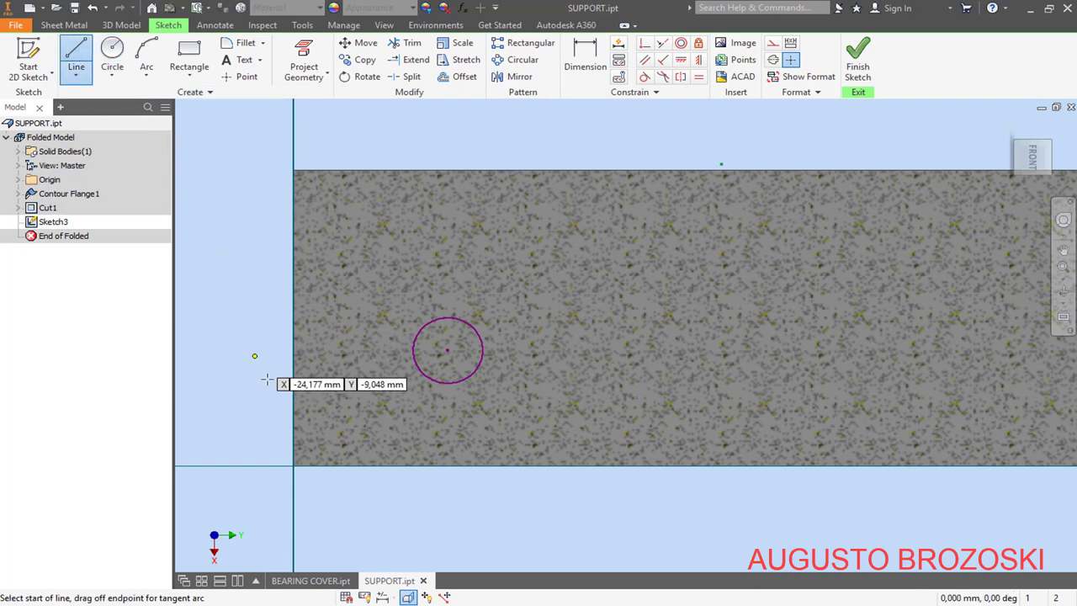
{"action": "left_click", "coordinate": [414, 346]}
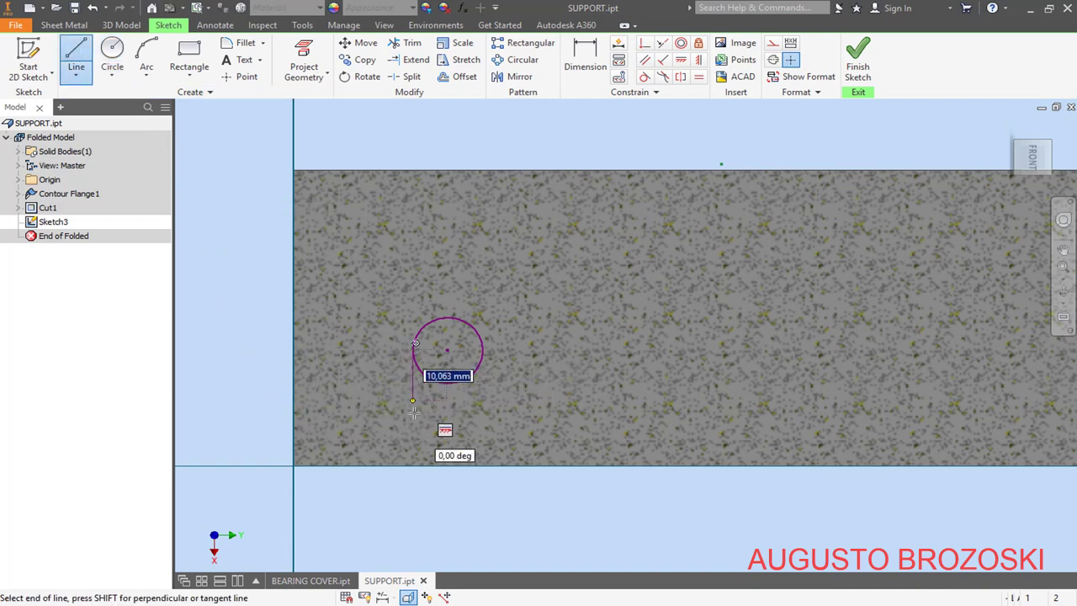
{"action": "left_click", "coordinate": [413, 466]}
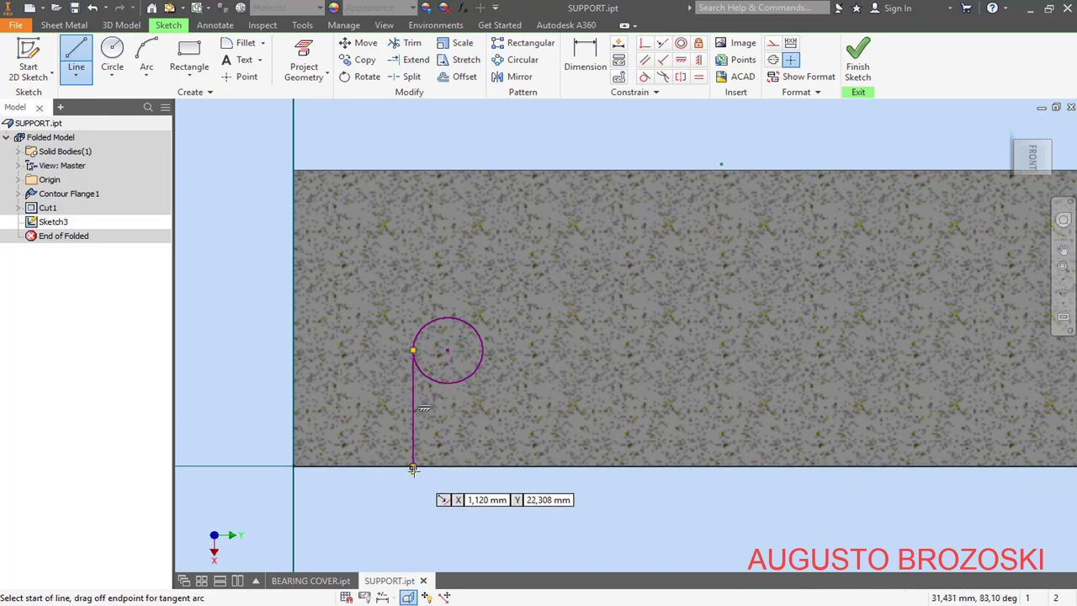
{"action": "left_click", "coordinate": [413, 467]}
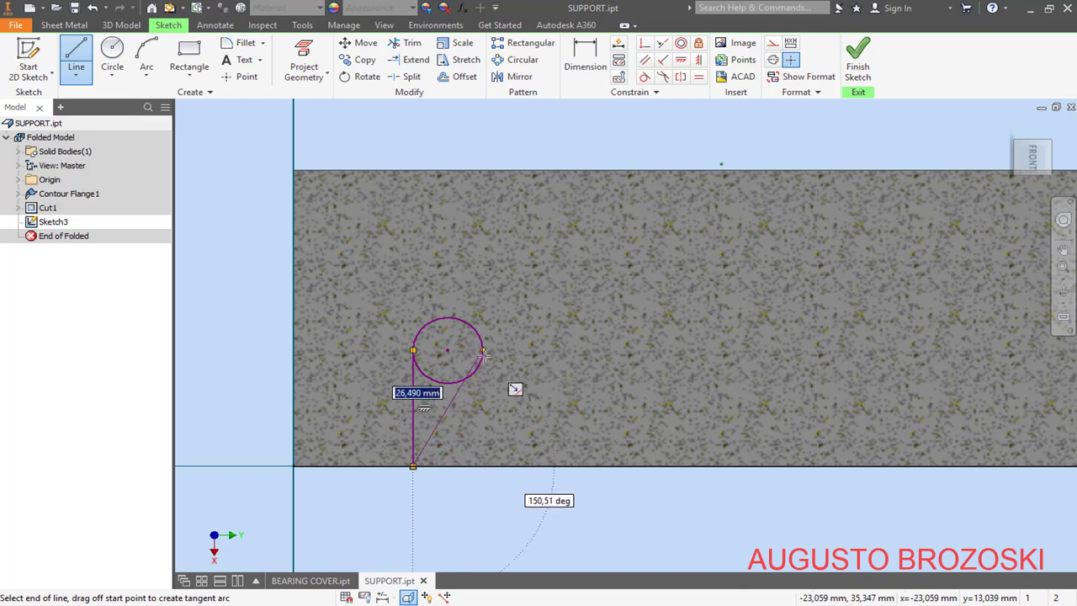
{"action": "key", "text": "Escape"}
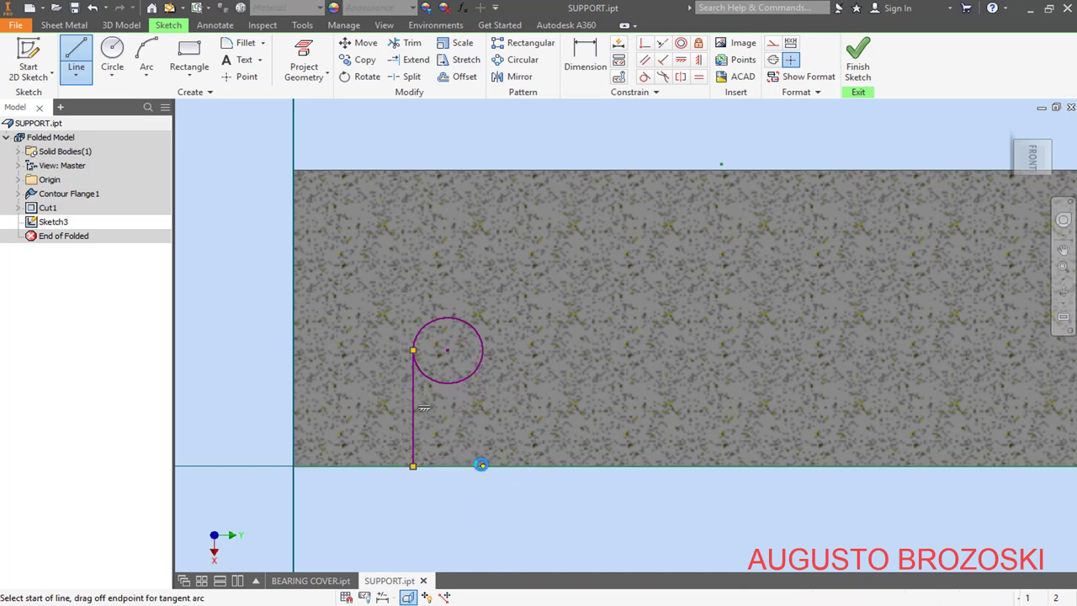
{"action": "left_click", "coordinate": [482, 465]}
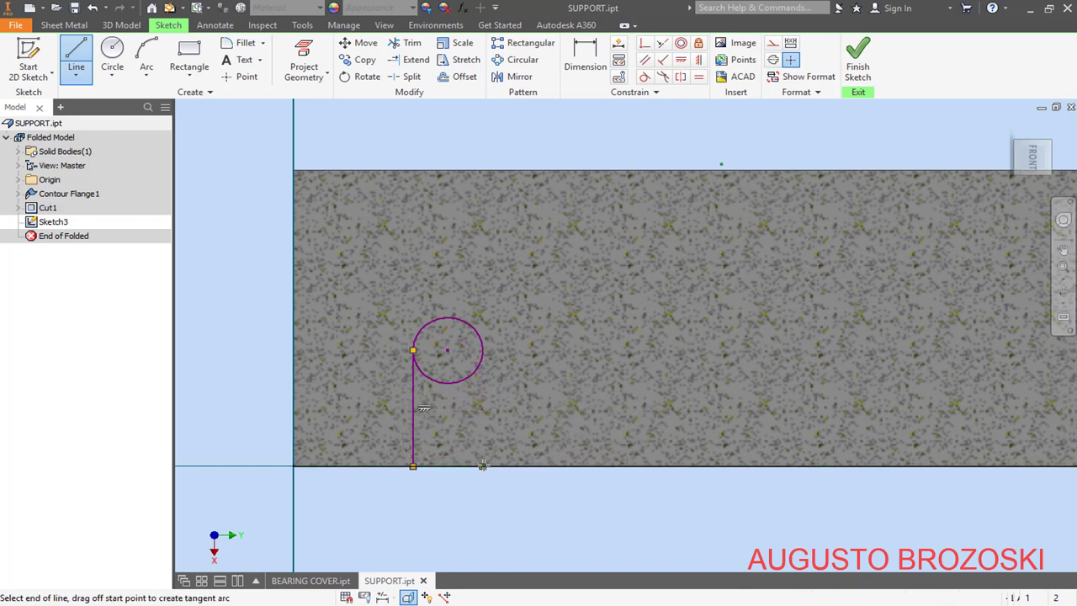
{"action": "double_click", "coordinate": [482, 350]}
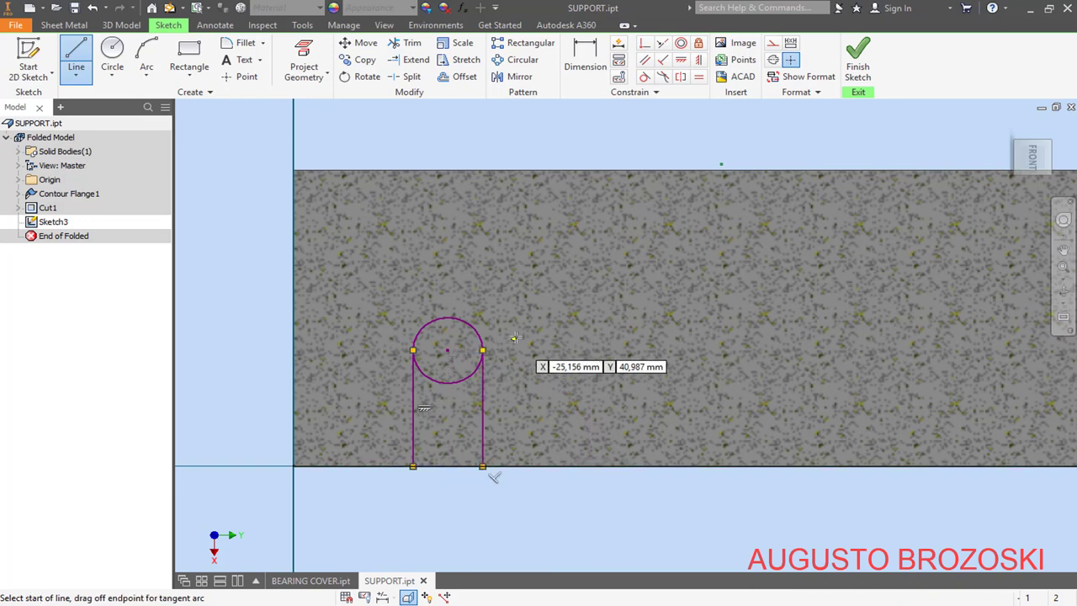
{"action": "left_click", "coordinate": [411, 42]}
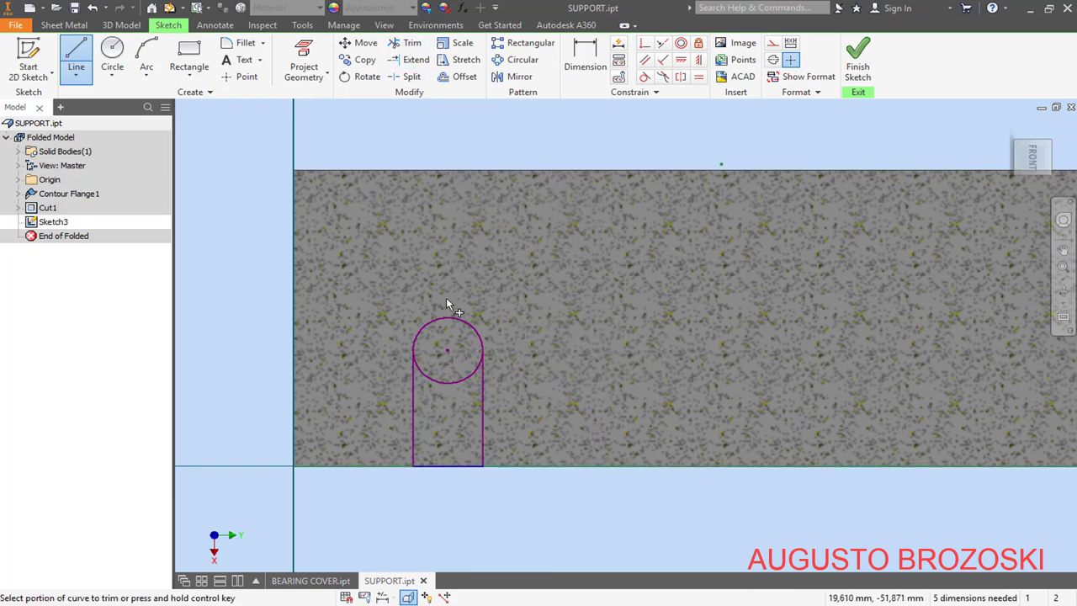
{"action": "left_click", "coordinate": [451, 382]}
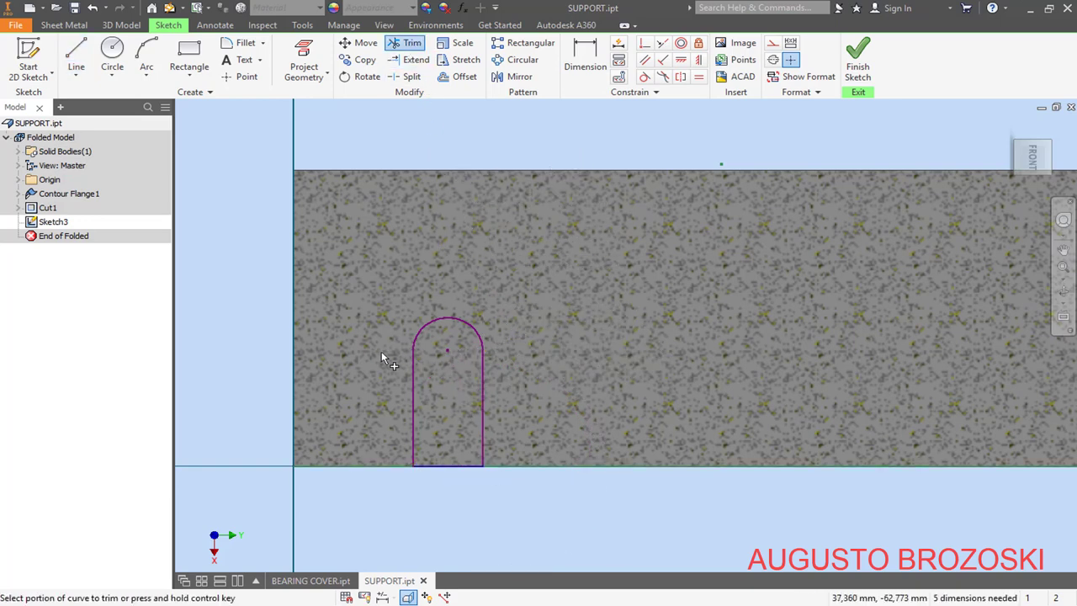
Step: Draw a second circle near the flange's right end, with its centre level with the first slot's arc centre
{"action": "scroll", "coordinate": [381, 358], "scroll_direction": "down", "scroll_amount": 2}
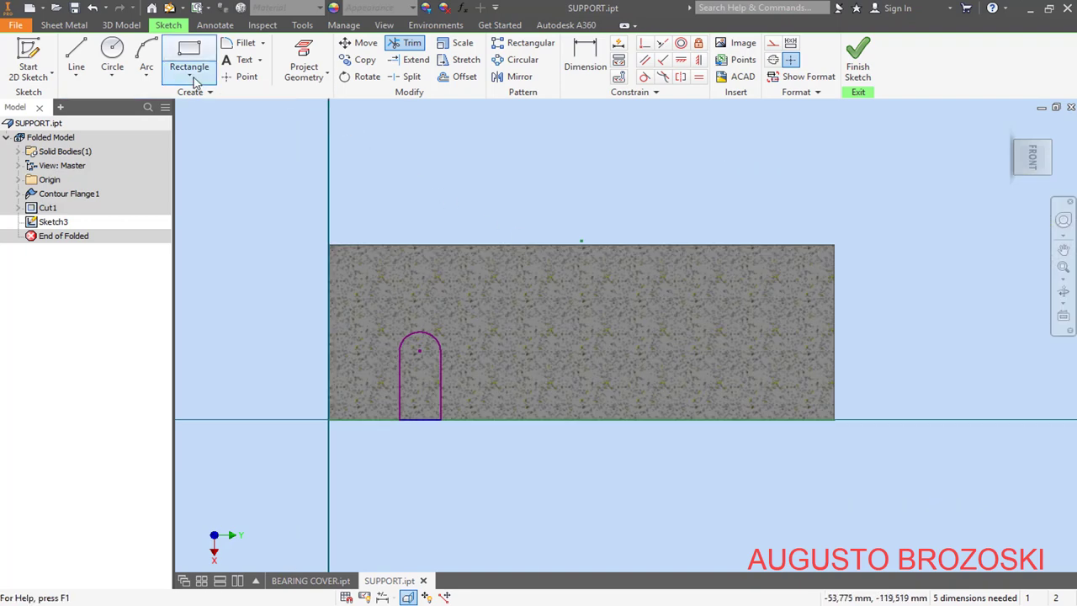
{"action": "left_click", "coordinate": [109, 49]}
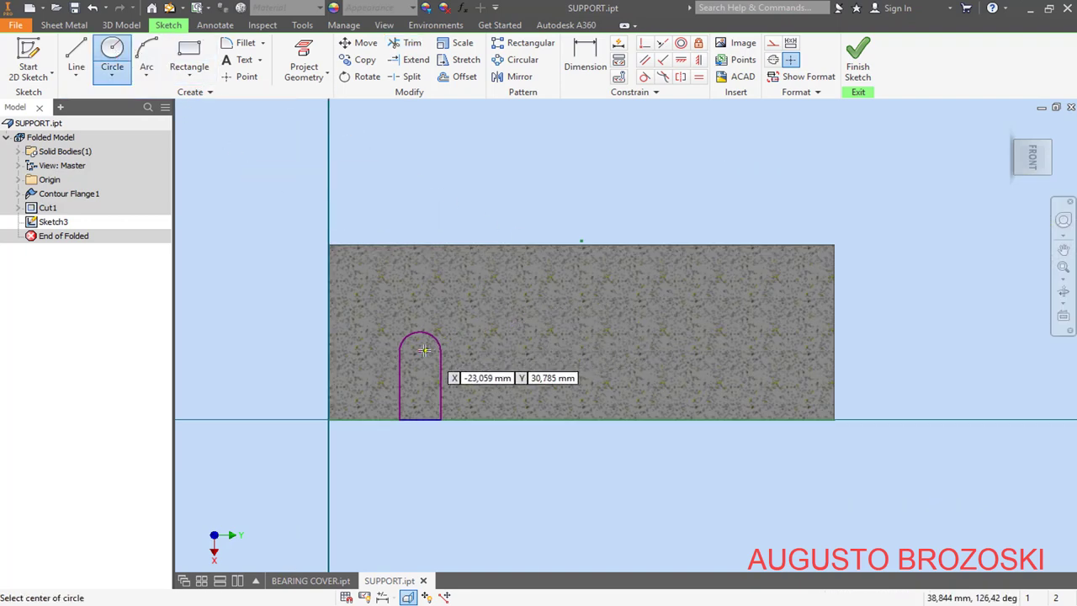
{"action": "left_click", "coordinate": [722, 352]}
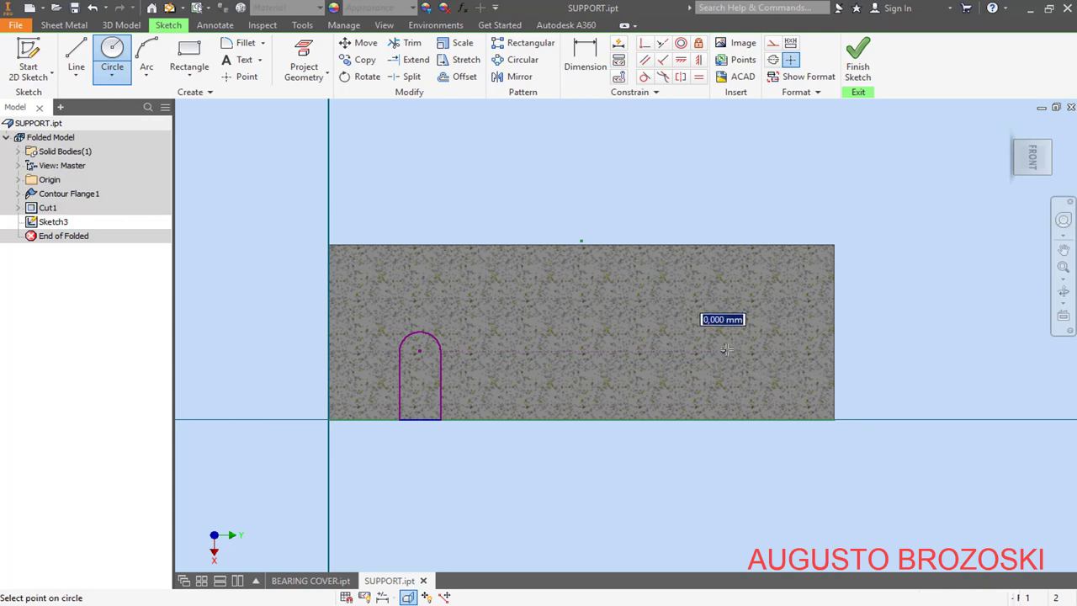
{"action": "left_click", "coordinate": [741, 370]}
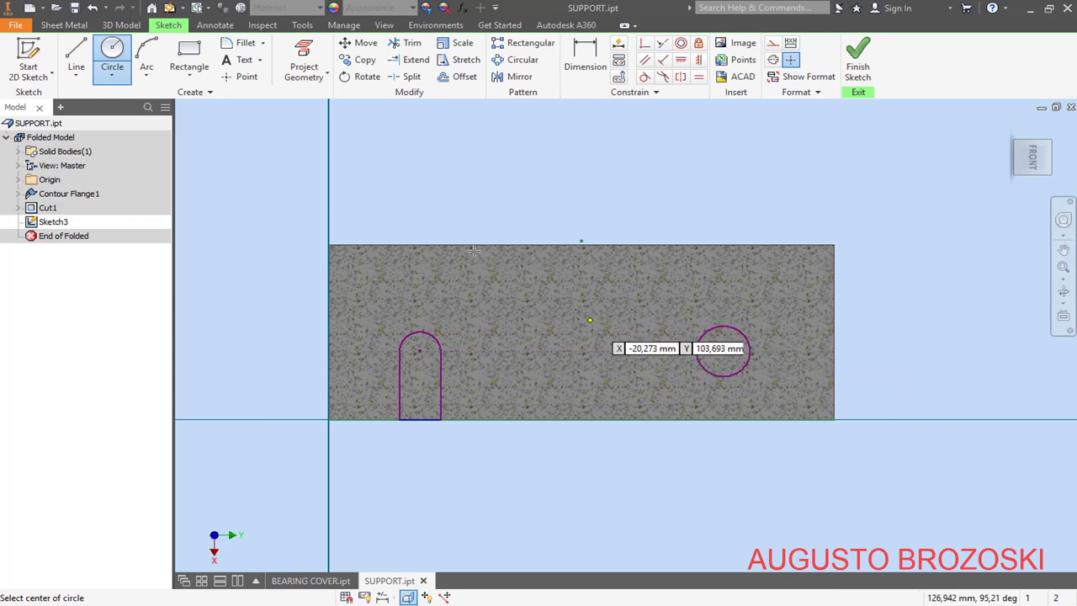
Step: Add two vertical lines from the second circle's sides to the flange's lower edge, joined by a base line along that edge
{"action": "left_click", "coordinate": [82, 56]}
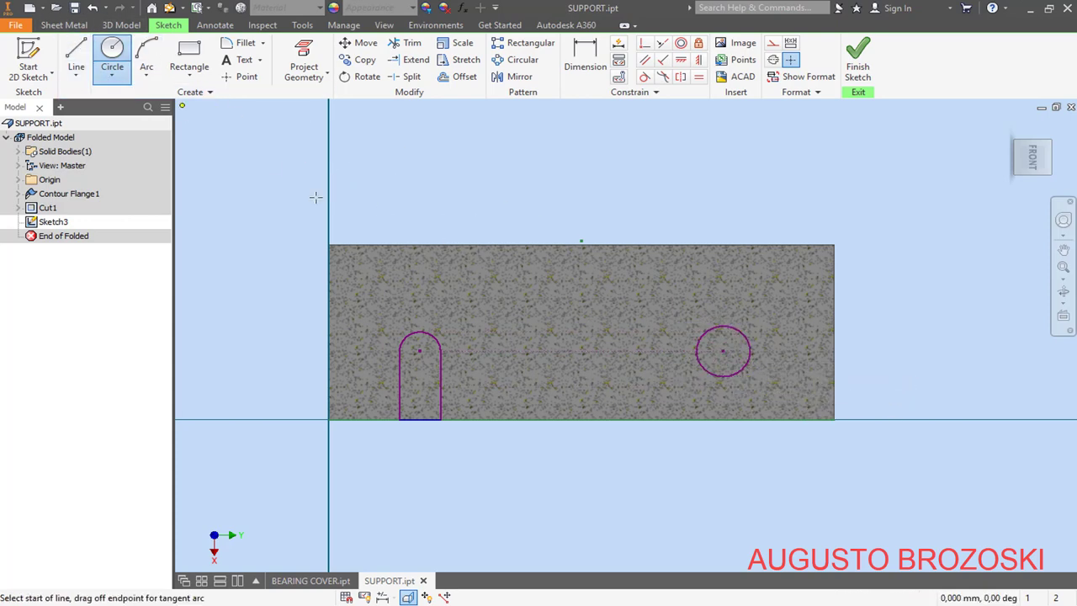
{"action": "scroll", "coordinate": [589, 357], "scroll_direction": "down", "scroll_amount": 3}
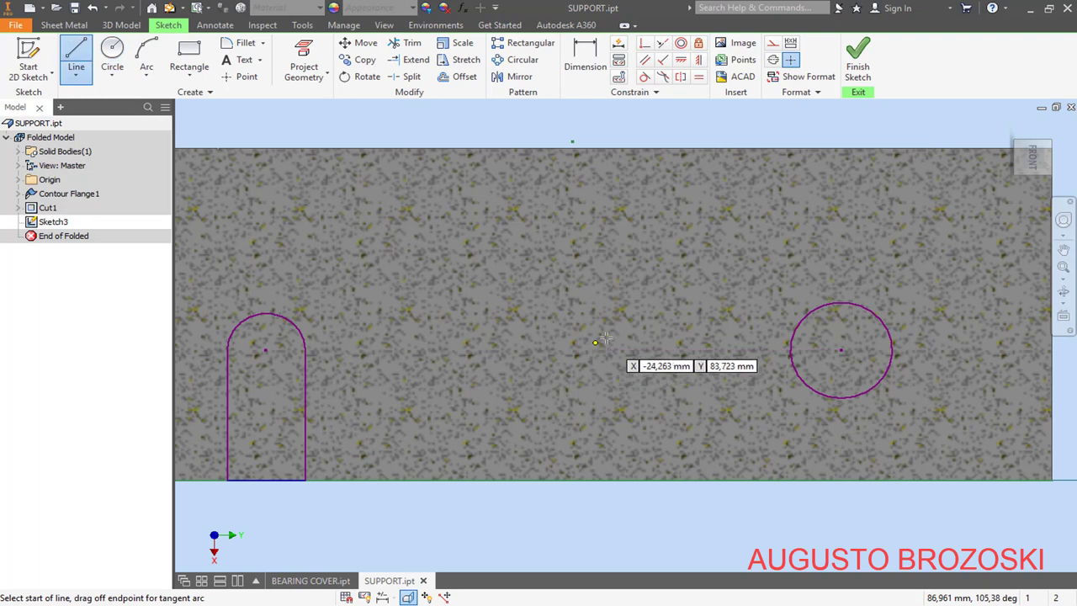
{"action": "left_click", "coordinate": [790, 353]}
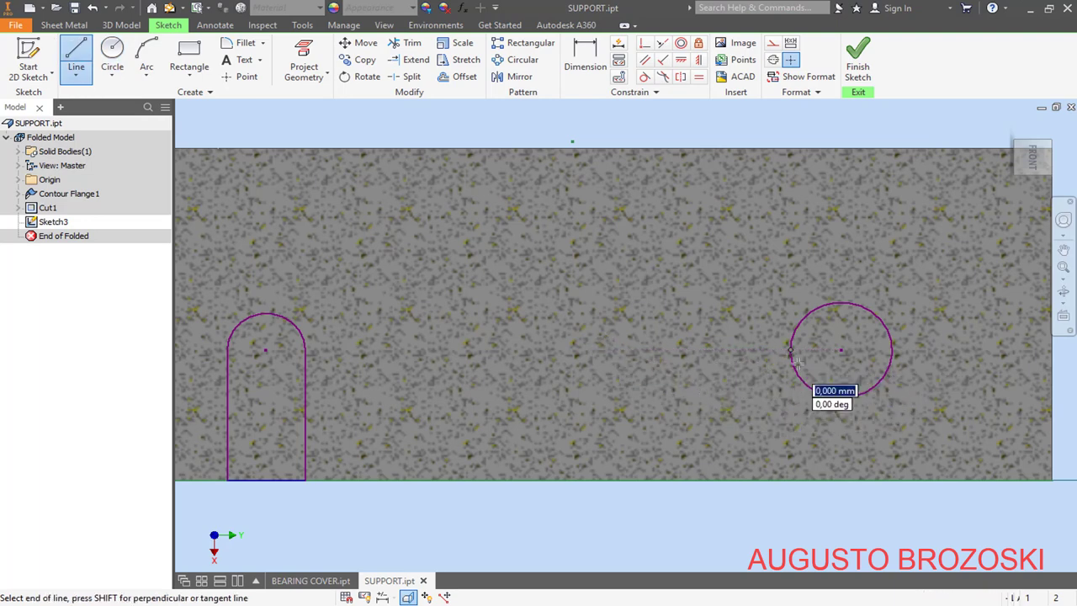
{"action": "left_click", "coordinate": [791, 480]}
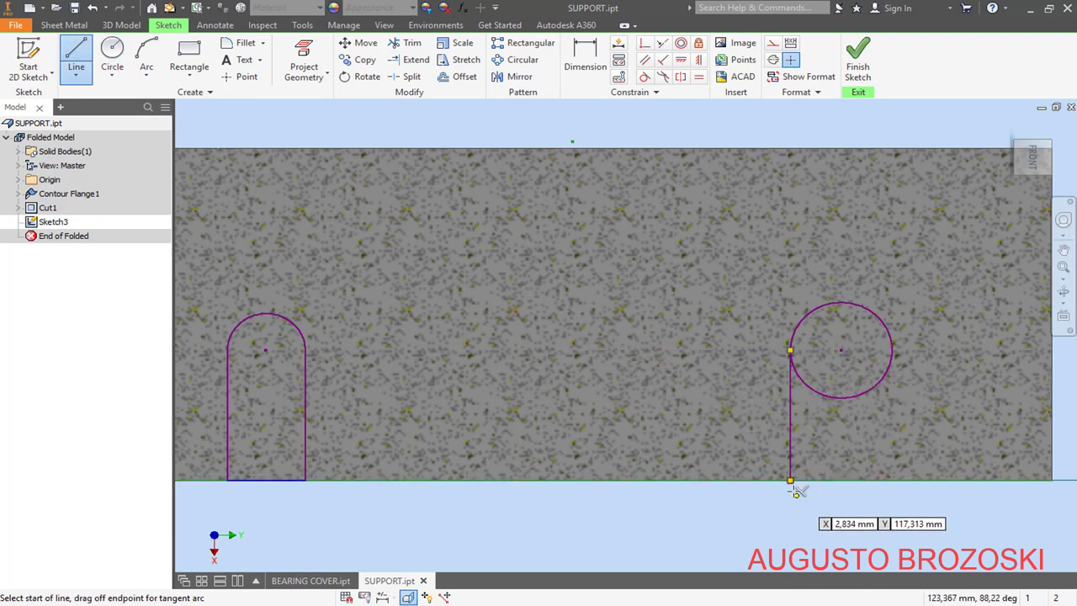
{"action": "left_click", "coordinate": [790, 481]}
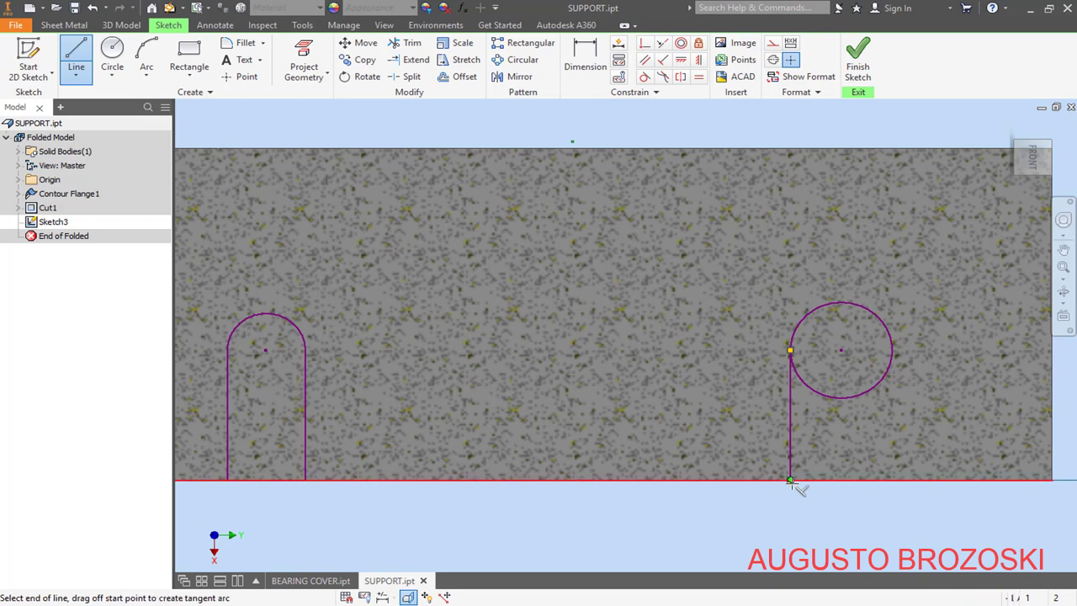
{"action": "left_click", "coordinate": [891, 481]}
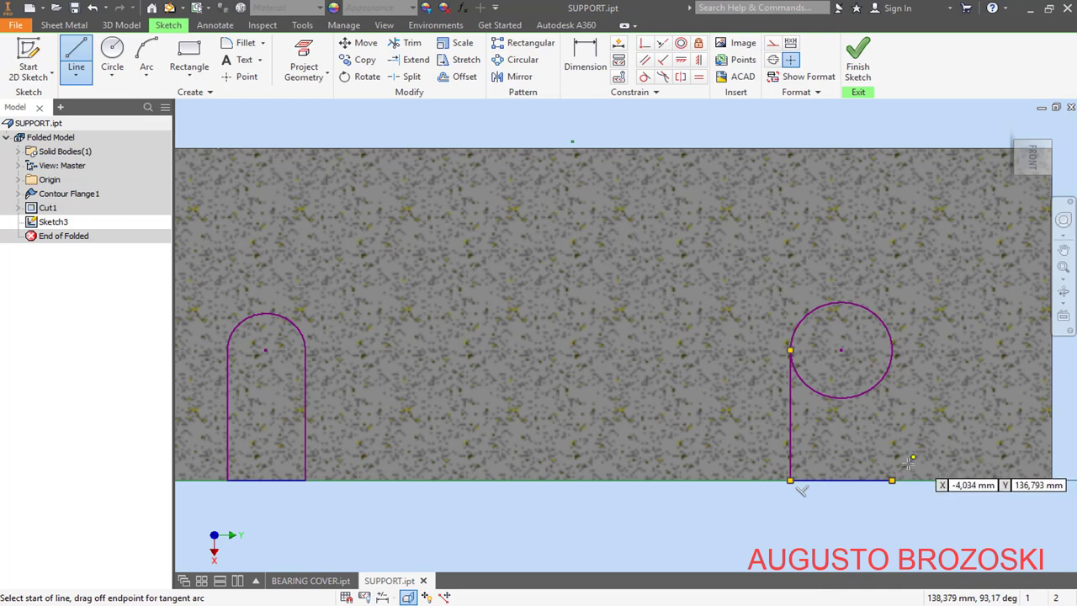
{"action": "left_click", "coordinate": [891, 480]}
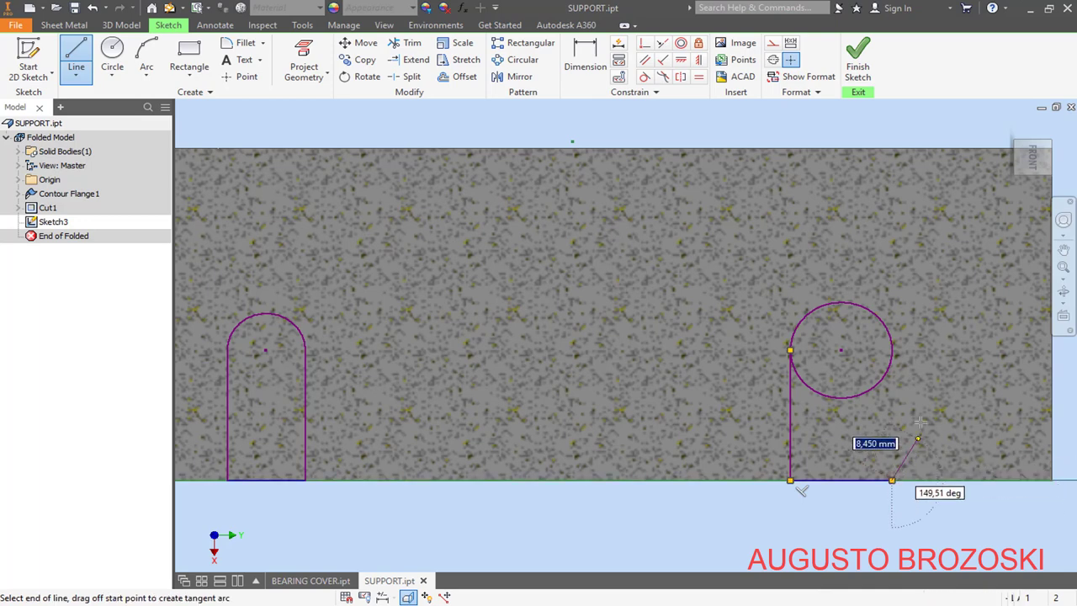
{"action": "left_click", "coordinate": [892, 352]}
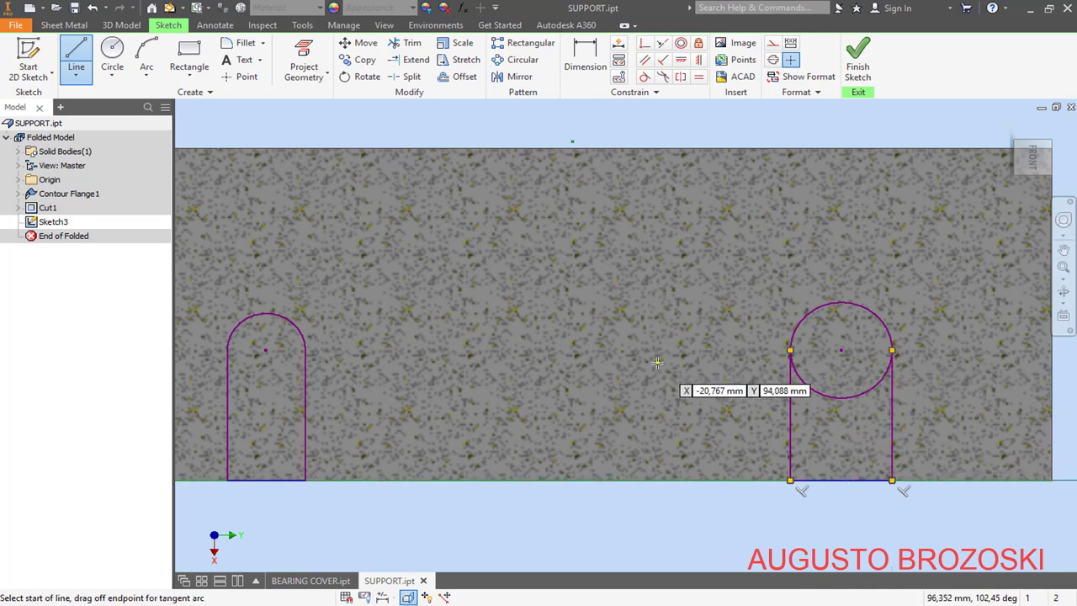
{"action": "key", "text": "Escape"}
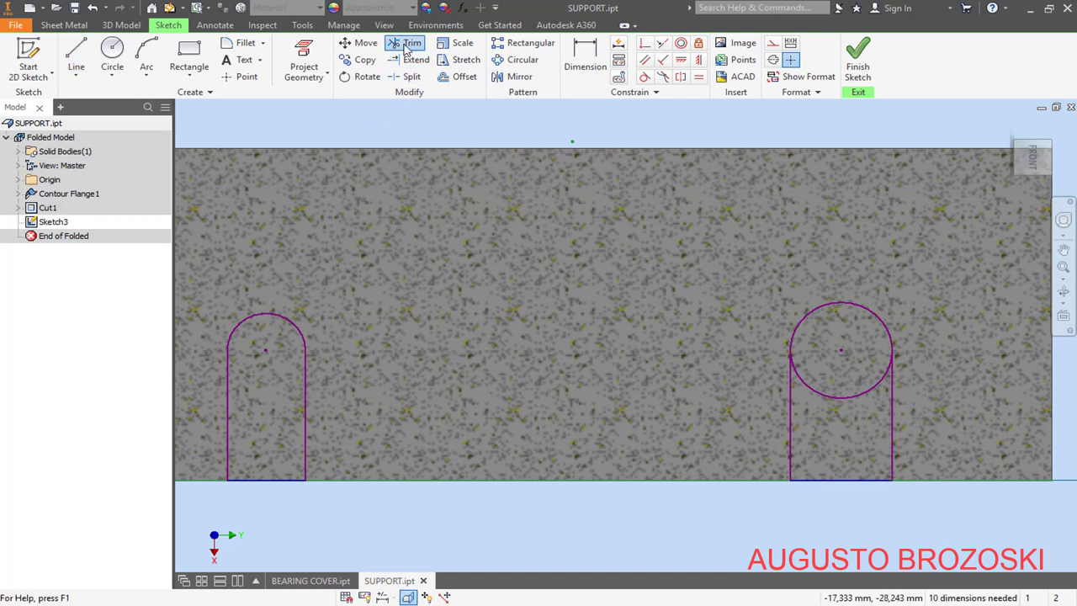
Step: Trim away the second circle's lower half and make the two slot arcs equal
{"action": "left_click", "coordinate": [406, 43]}
{"action": "left_click_drag", "start_coordinate": [824, 375], "coordinate": [799, 391]}
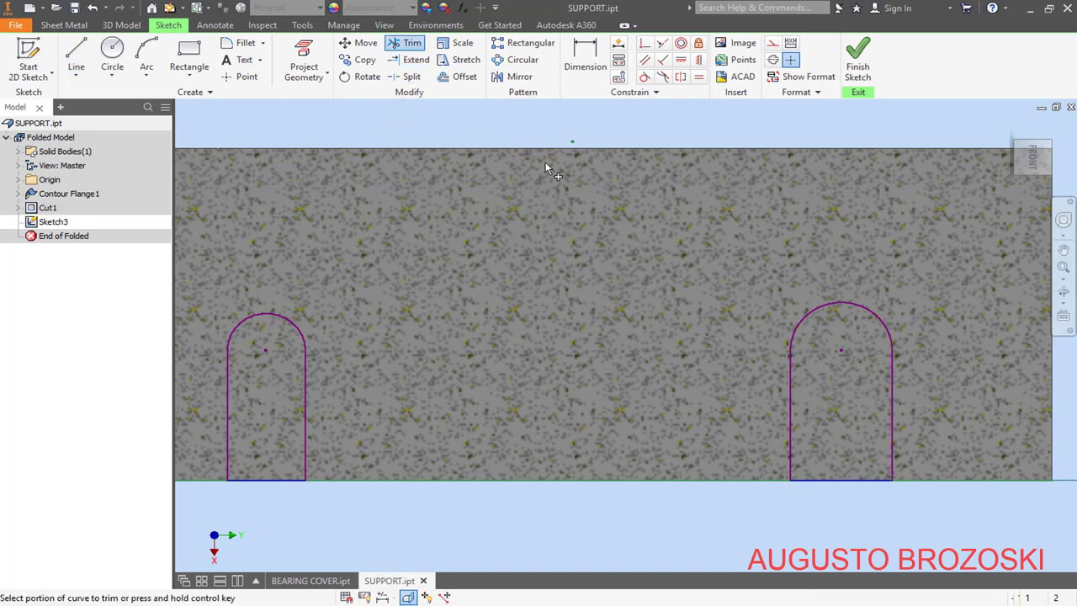
{"action": "left_click", "coordinate": [699, 77]}
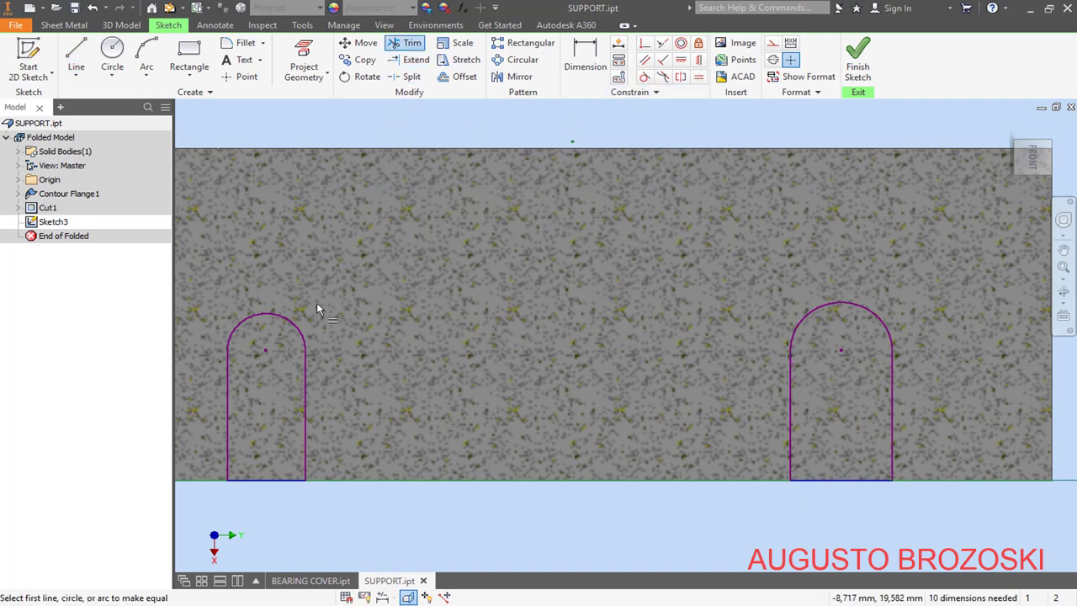
{"action": "left_click", "coordinate": [292, 320]}
{"action": "left_click", "coordinate": [805, 314]}
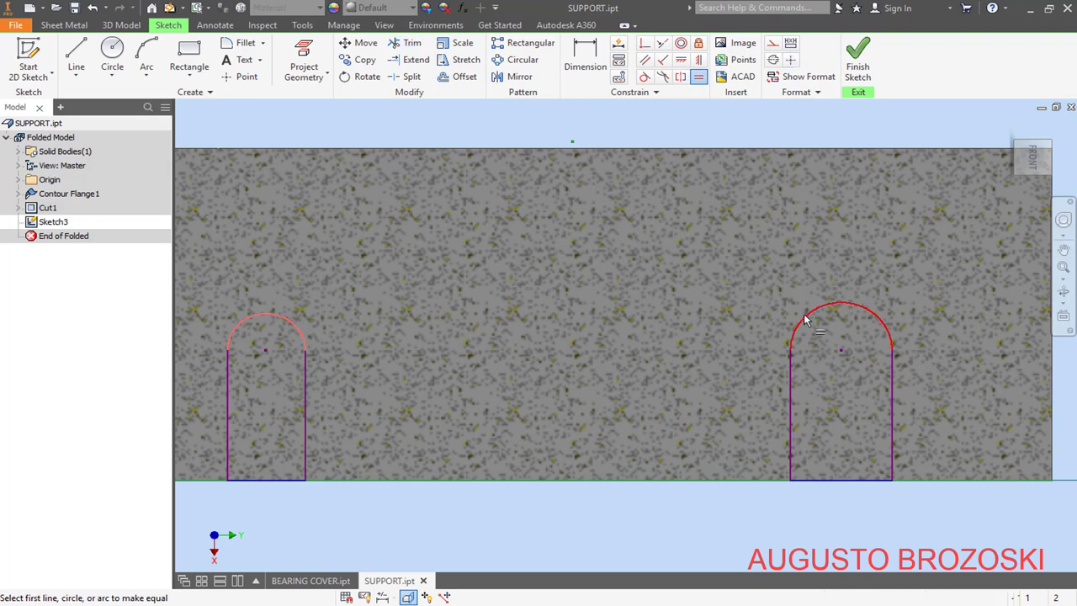
Step: Dimension the first slot's arc with a radius of 7 mm
{"action": "left_click", "coordinate": [584, 58]}
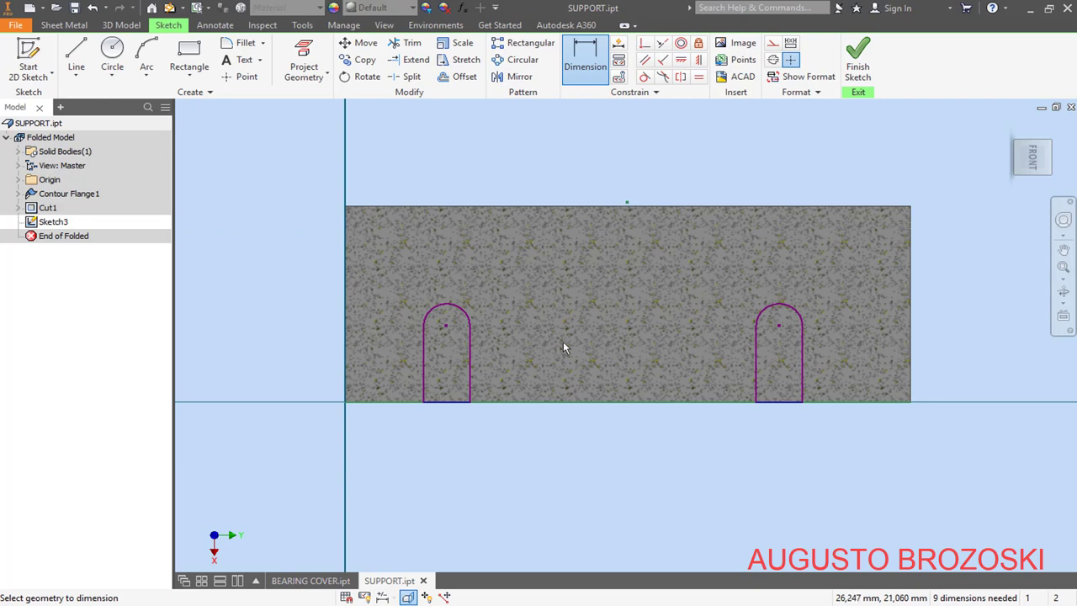
{"action": "left_click", "coordinate": [465, 311]}
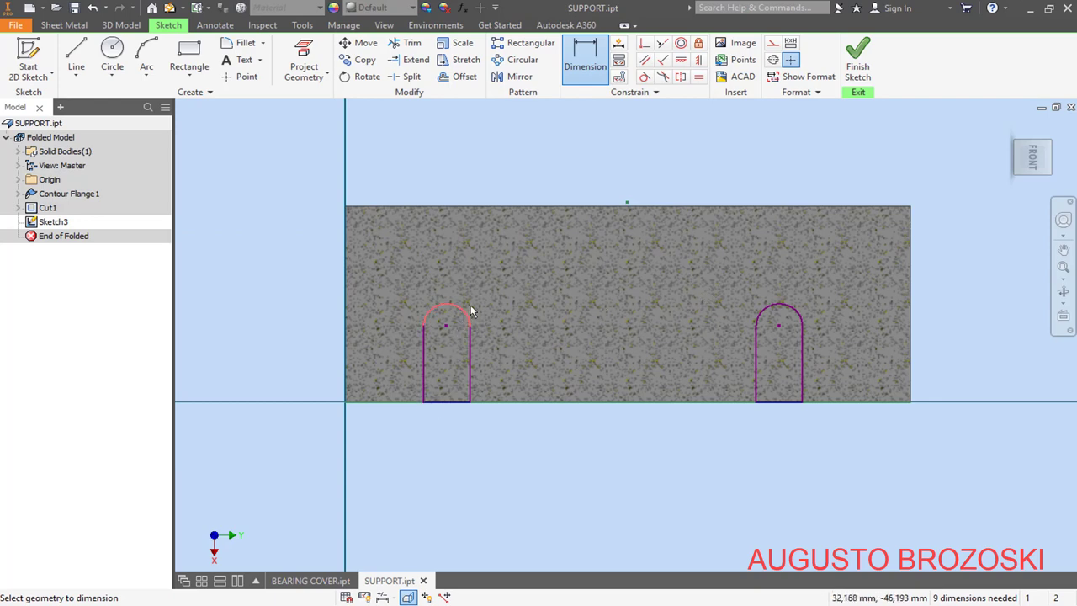
{"action": "left_click", "coordinate": [493, 290]}
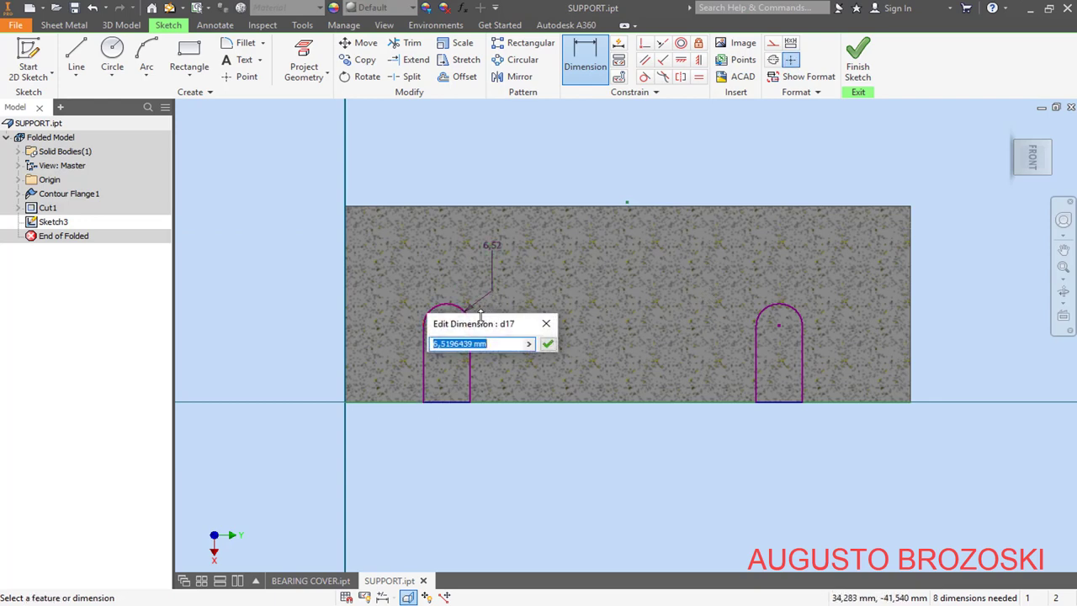
{"action": "type", "text": "7"}
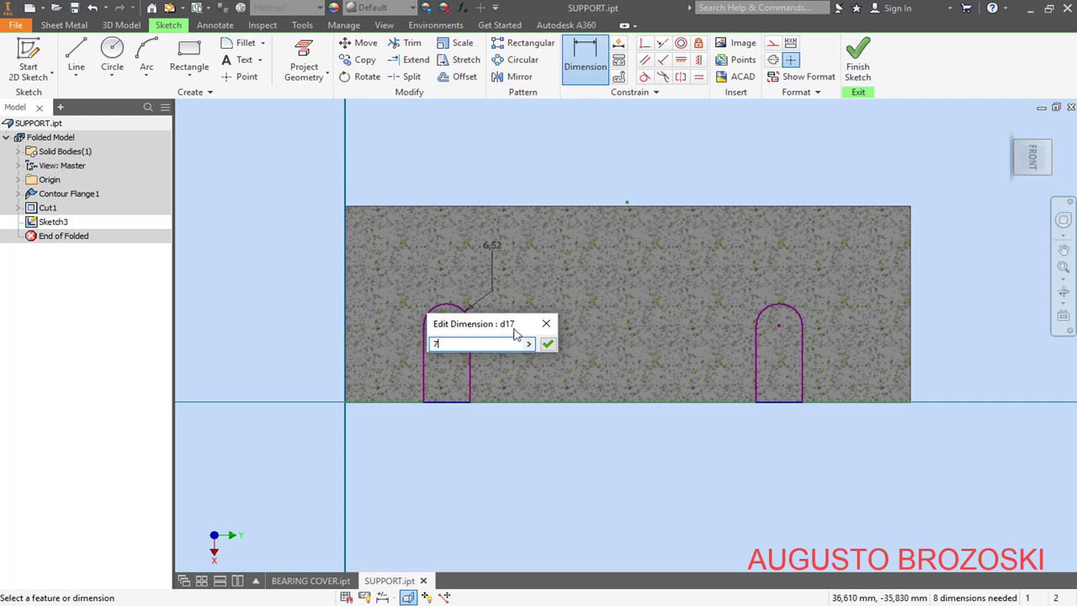
{"action": "left_click", "coordinate": [547, 343]}
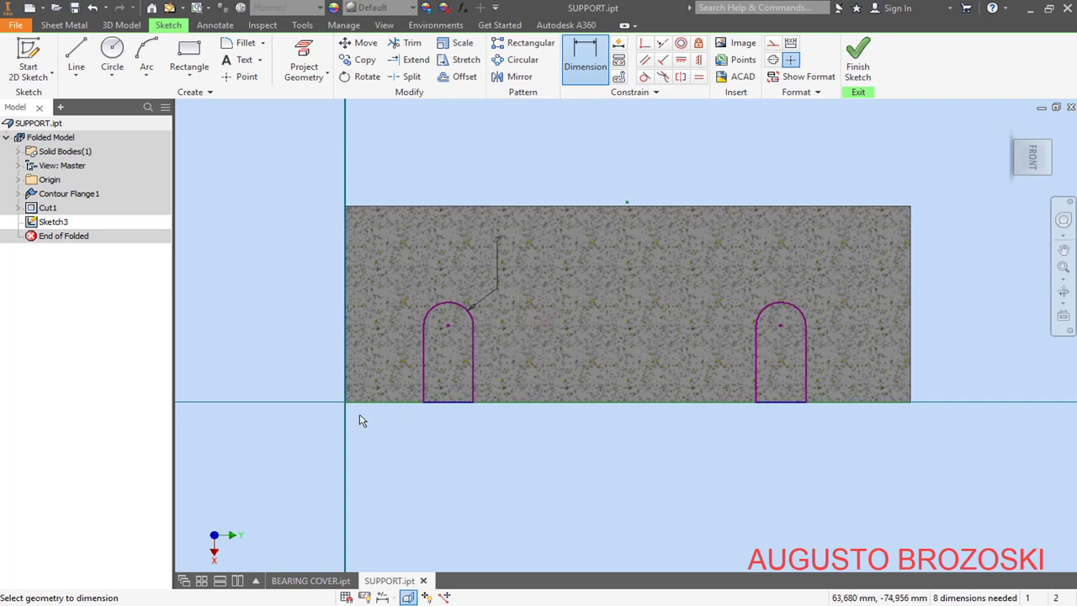
Step: Dimension the first slot's arc centre 25 mm from the flange's near end and the two slot centres 110 mm apart
{"action": "left_click", "coordinate": [448, 326]}
{"action": "left_click", "coordinate": [412, 446]}
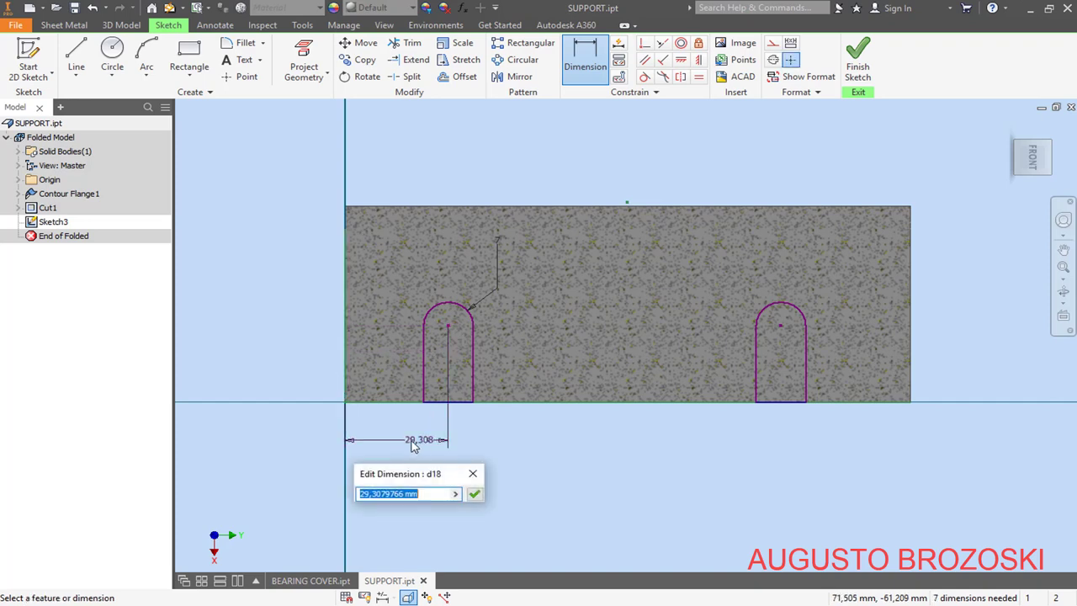
{"action": "type", "text": "25"}
{"action": "key", "text": "Return"}
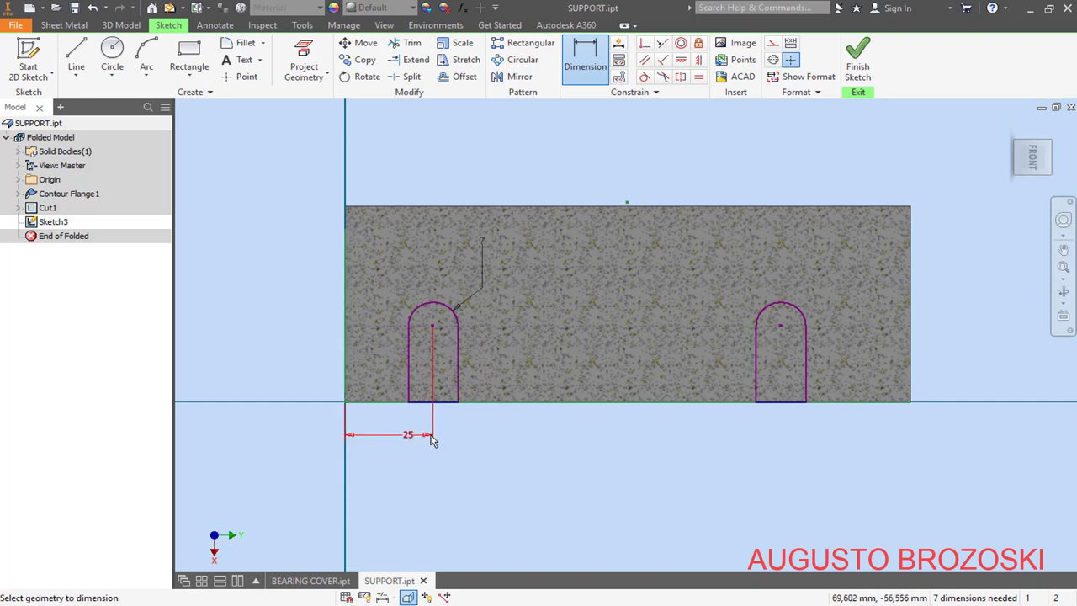
{"action": "left_click", "coordinate": [780, 329]}
{"action": "left_click", "coordinate": [632, 436]}
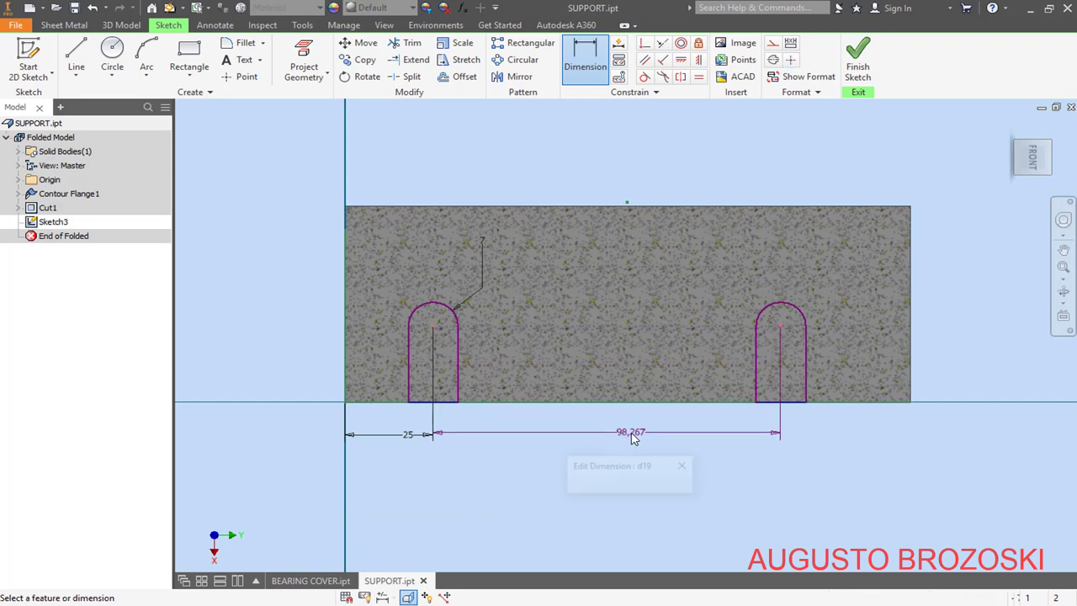
{"action": "type", "text": "110"}
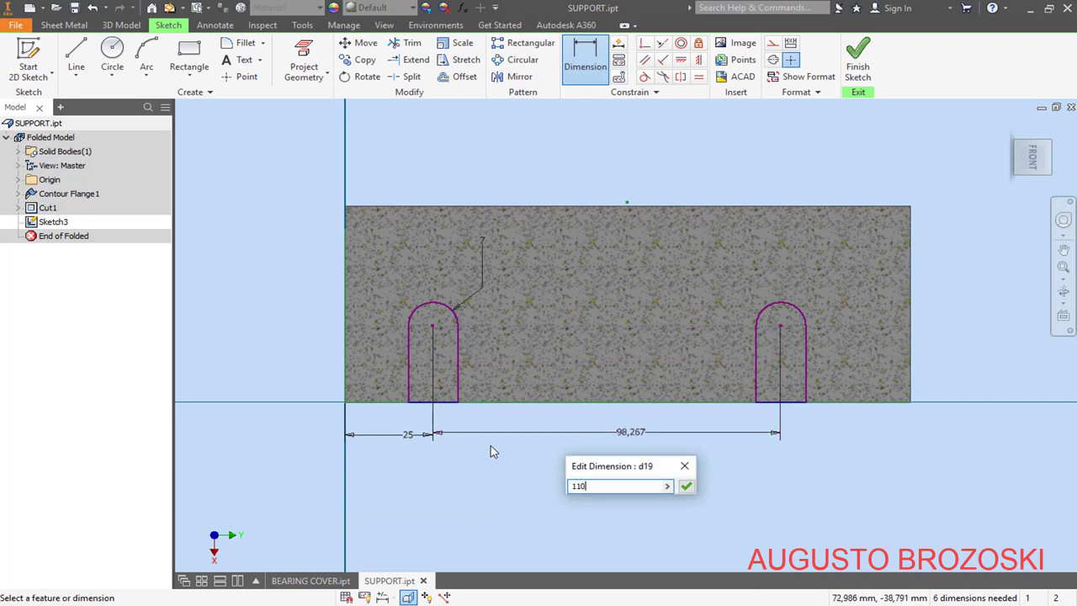
{"action": "key", "text": "Return"}
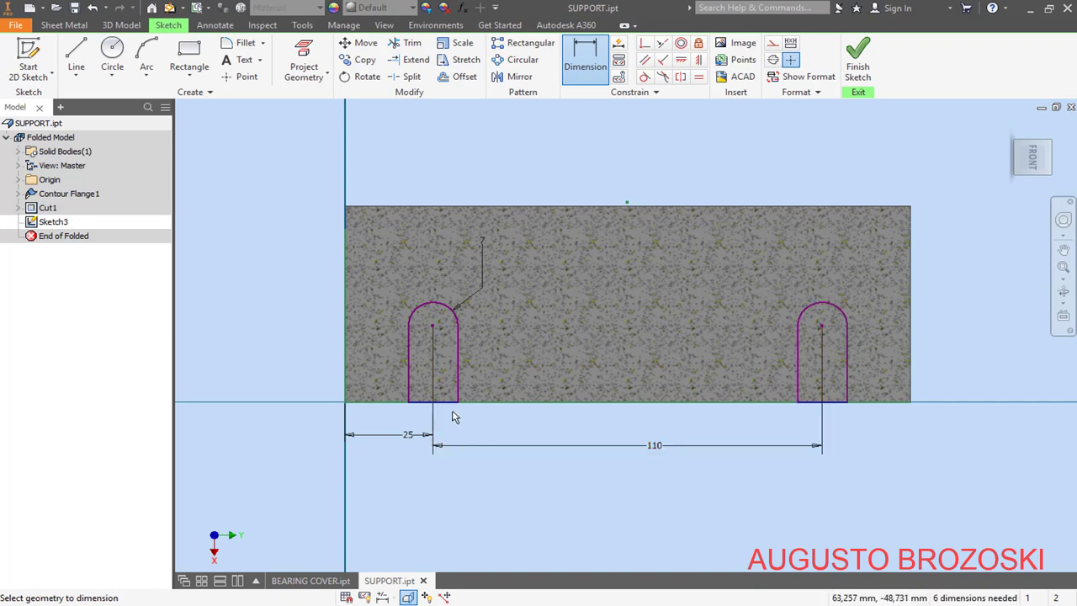
Step: Dimension the first slot's arc centre 30 mm above the flange's lower edge
{"action": "left_click", "coordinate": [432, 327]}
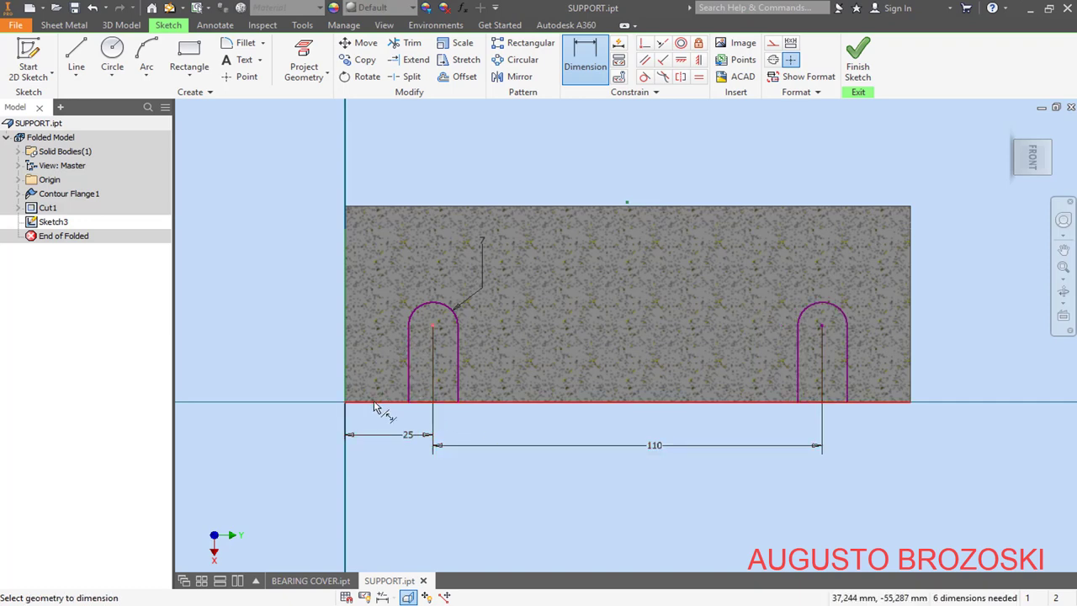
{"action": "left_click", "coordinate": [372, 401]}
{"action": "left_click", "coordinate": [307, 353]}
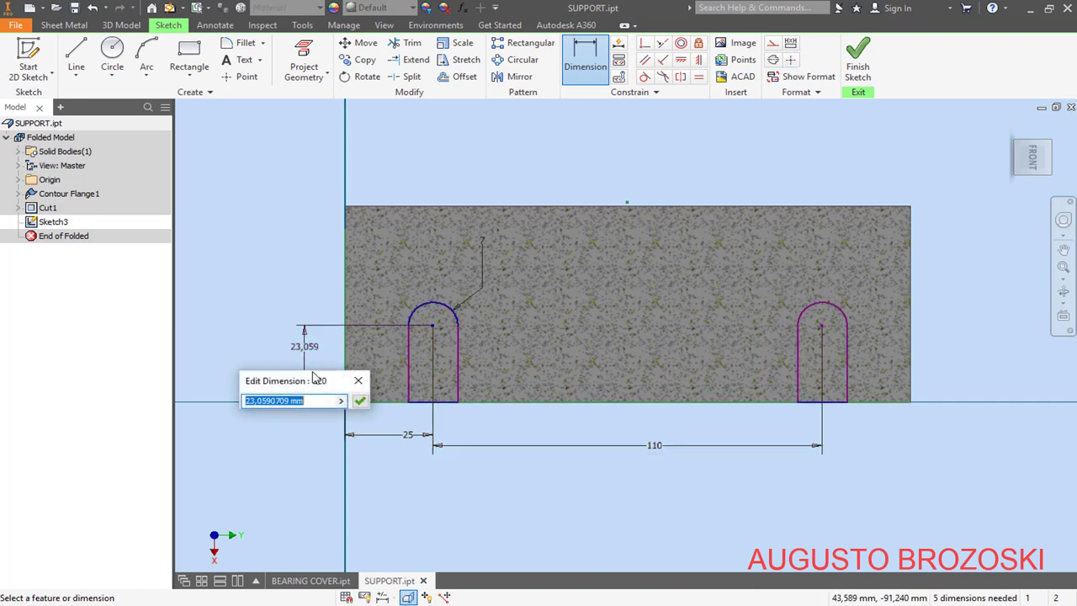
{"action": "type", "text": "30"}
{"action": "key", "text": "Return"}
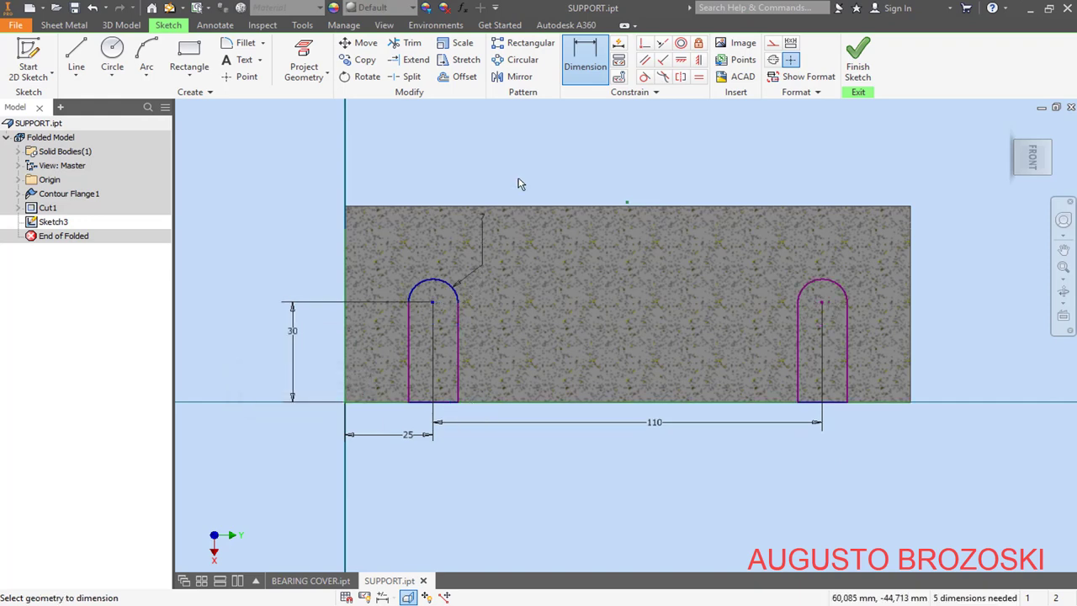
Step: Make both straight sides of the first slot tangent to its arc
{"action": "left_click", "coordinate": [644, 77]}
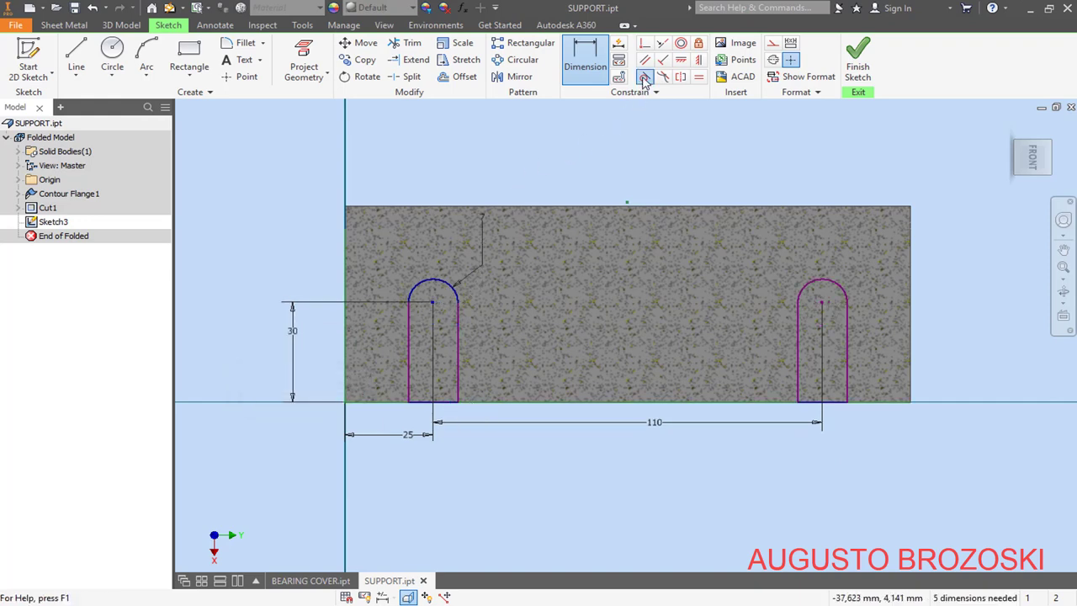
{"action": "left_click", "coordinate": [459, 328]}
{"action": "left_click", "coordinate": [457, 296]}
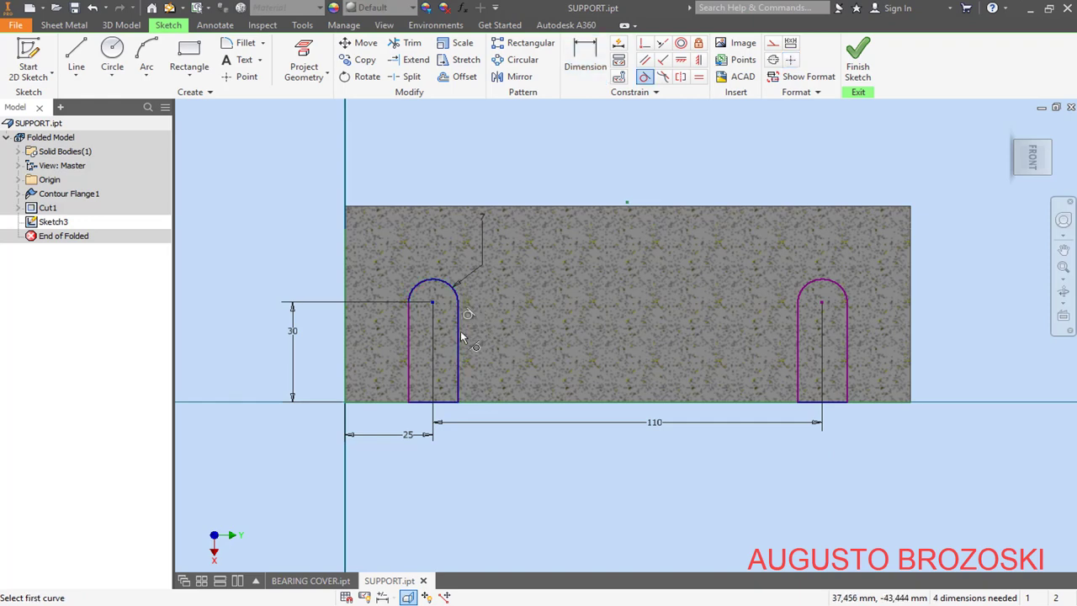
{"action": "left_click", "coordinate": [410, 320]}
{"action": "left_click", "coordinate": [412, 296]}
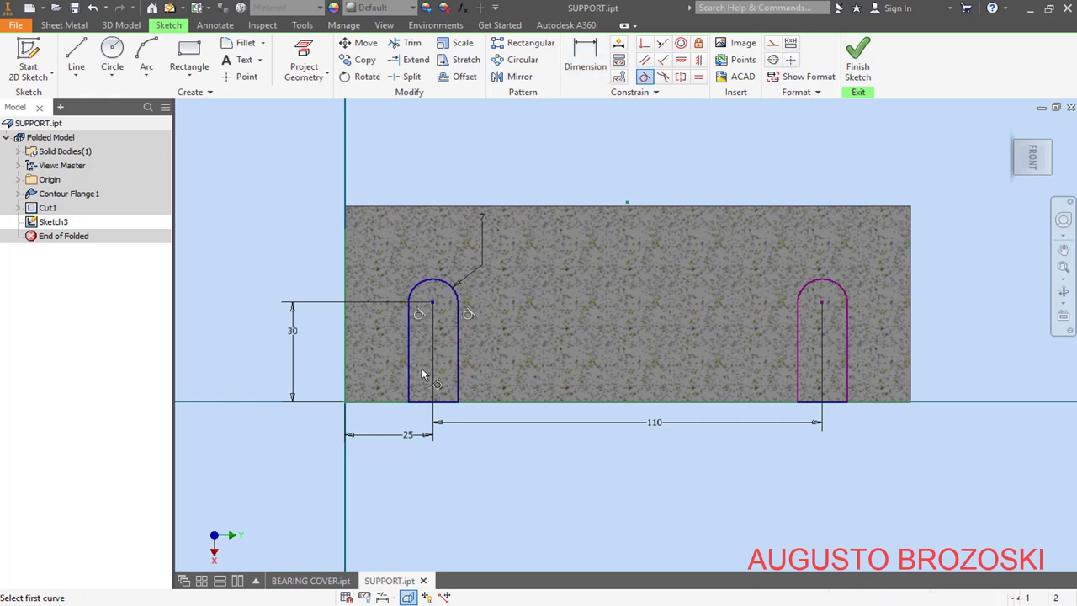
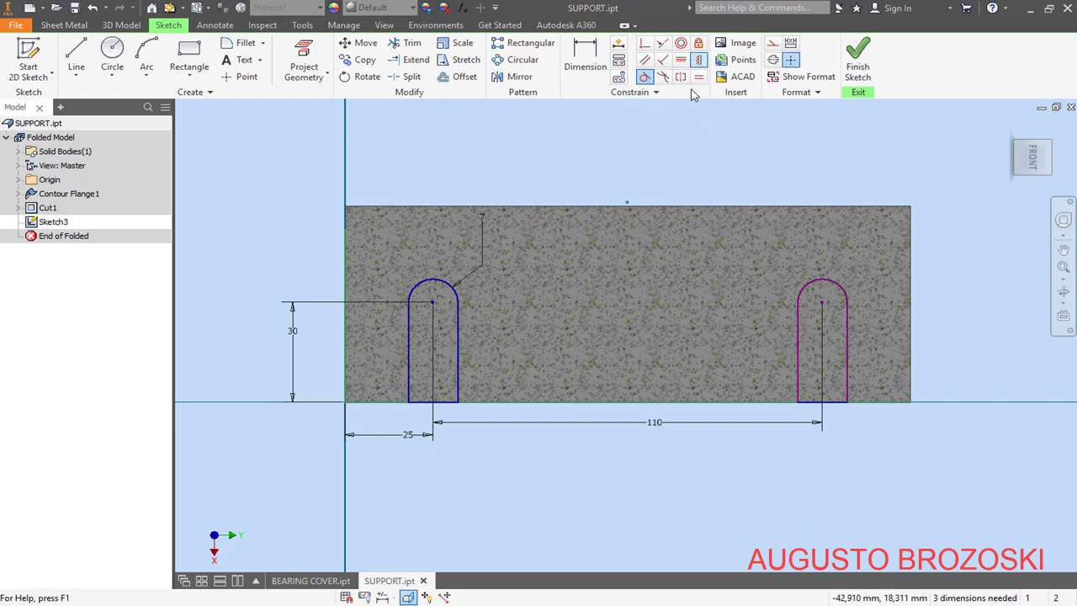
Step: Constrain the second slot's arc centre level with the first slot's arc centre
{"action": "left_click", "coordinate": [699, 61]}
{"action": "left_click", "coordinate": [822, 304]}
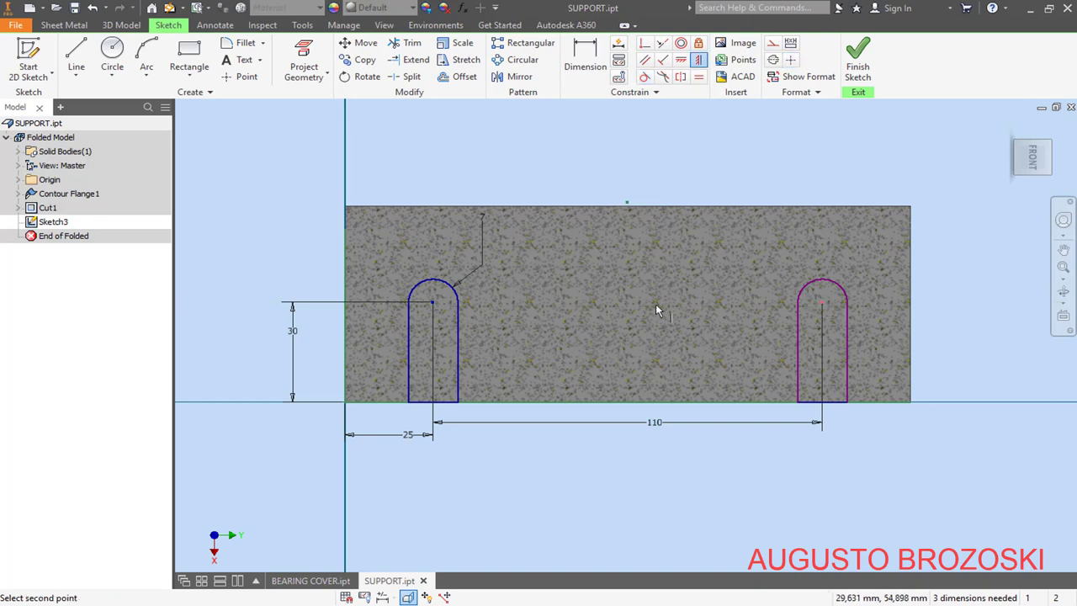
{"action": "left_click", "coordinate": [433, 305]}
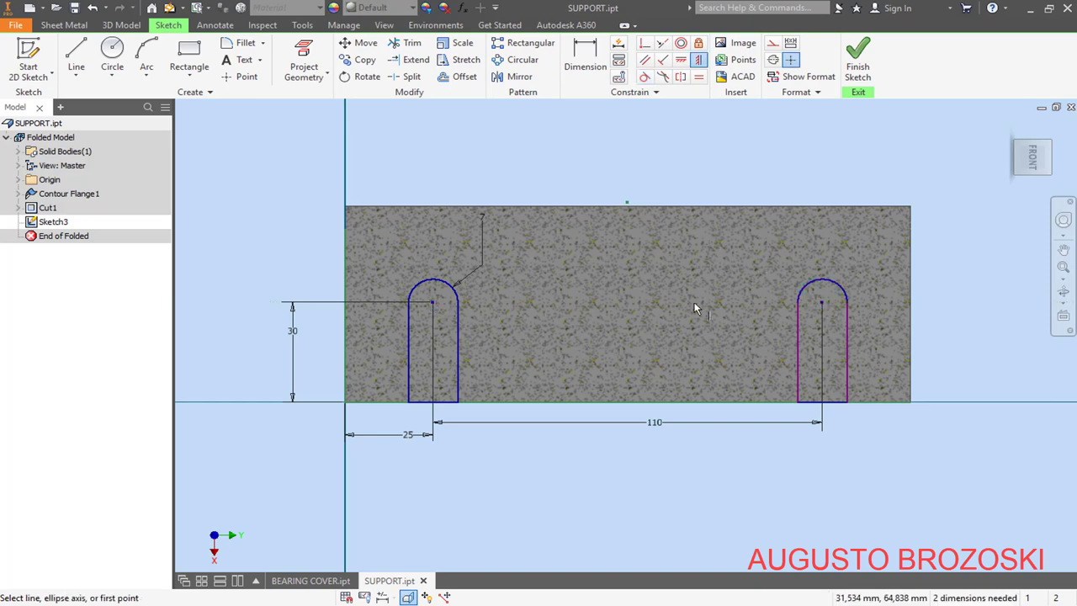
Step: Make both straight sides of the second slot tangent to its arc
{"action": "left_click", "coordinate": [644, 77]}
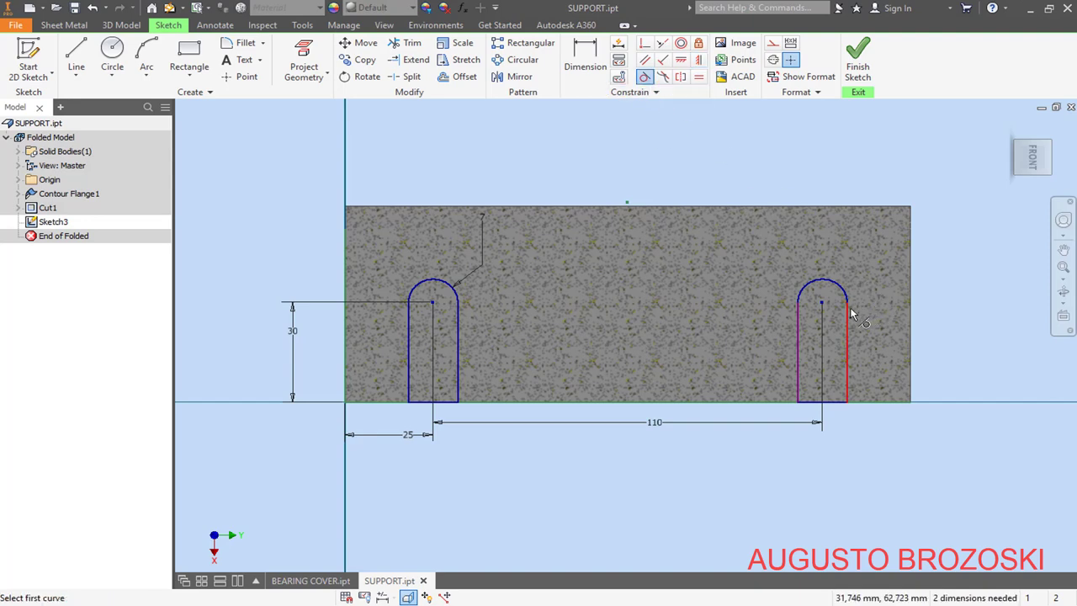
{"action": "left_click", "coordinate": [847, 312]}
{"action": "left_click", "coordinate": [846, 298]}
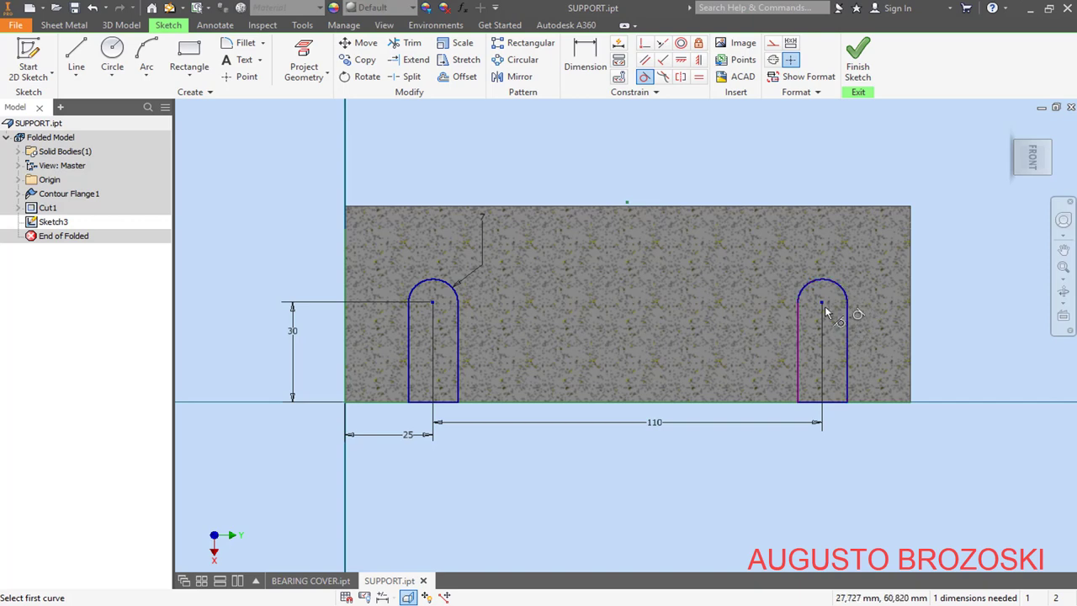
{"action": "left_click", "coordinate": [800, 322]}
{"action": "left_click", "coordinate": [801, 293]}
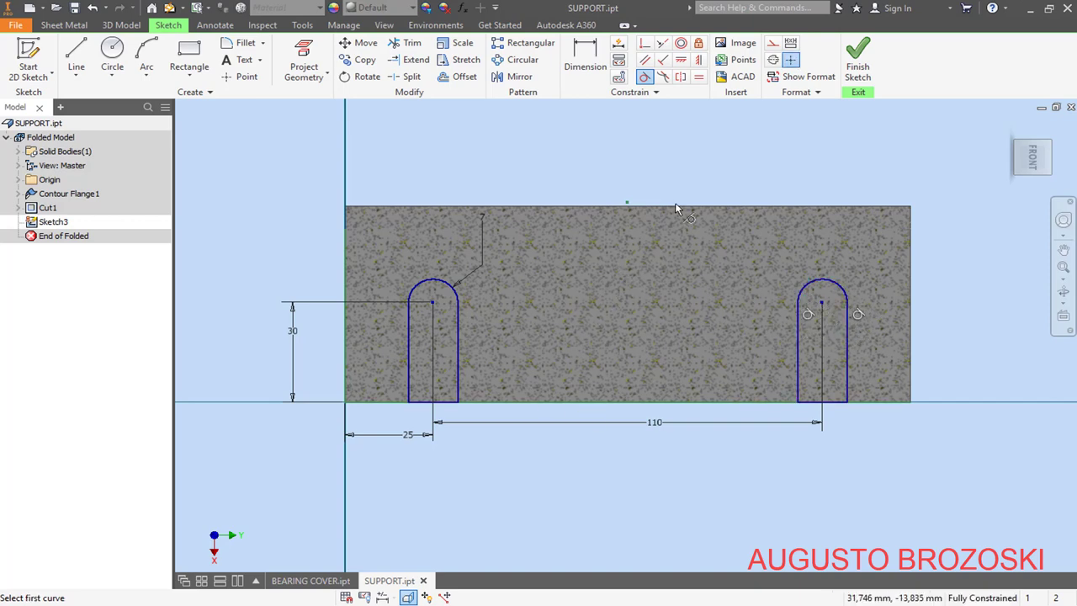
Step: Finish the sketch and cut both slot profiles through the horizontal flange, using Thickness as the cut distance
{"action": "left_click", "coordinate": [857, 68]}
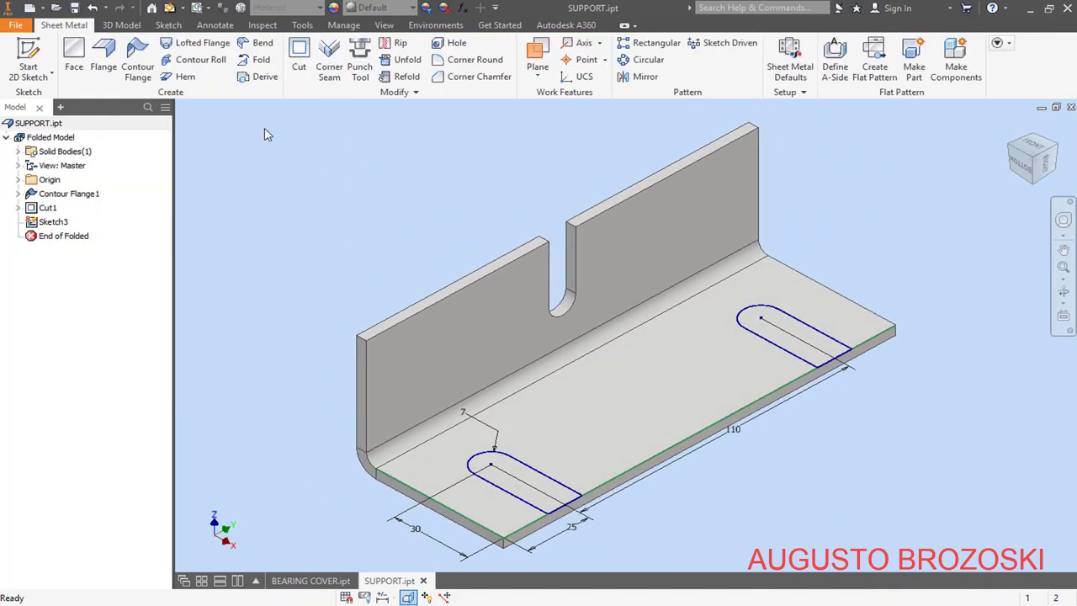
{"action": "left_click", "coordinate": [299, 59]}
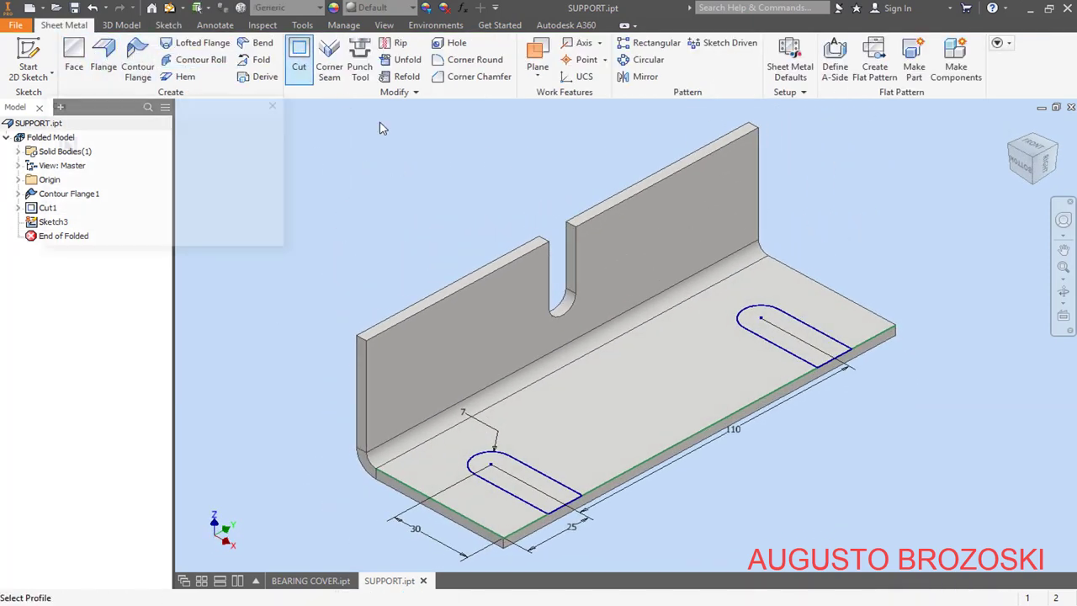
{"action": "left_click", "coordinate": [792, 347]}
{"action": "left_click", "coordinate": [493, 480]}
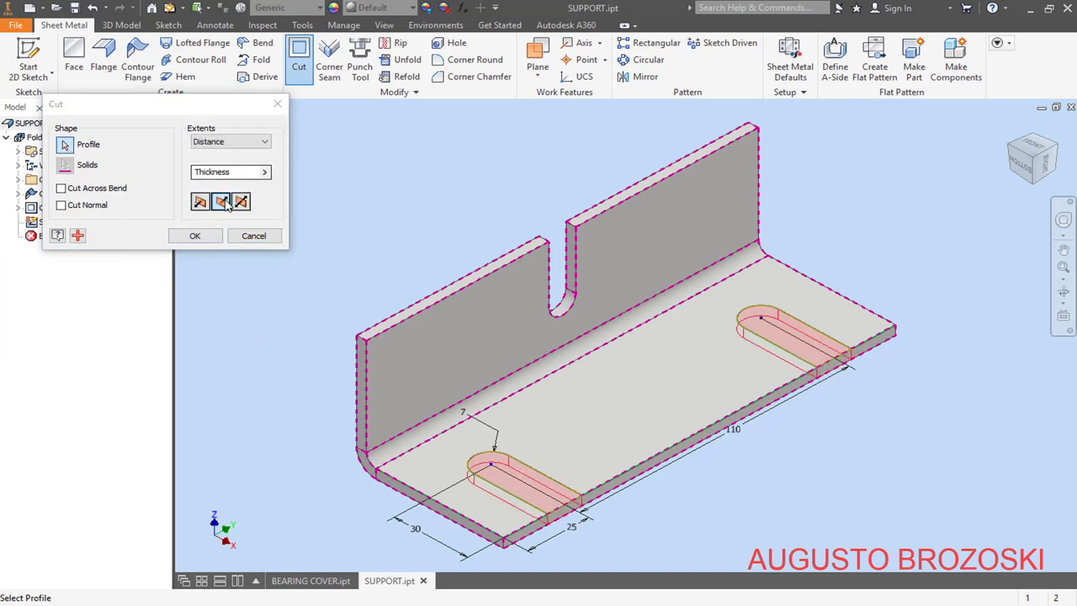
{"action": "left_click", "coordinate": [194, 235]}
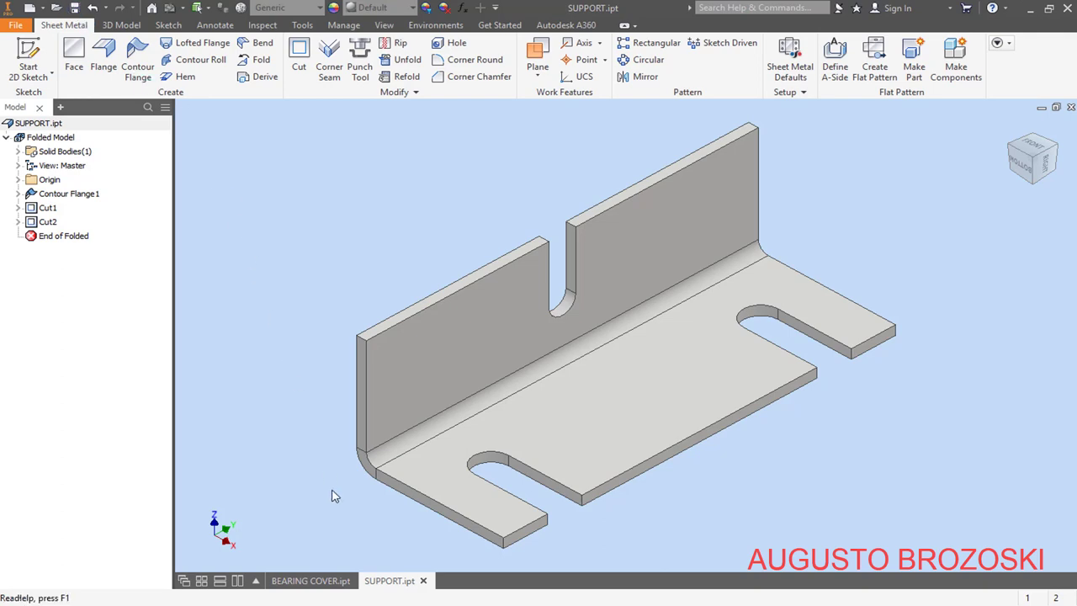
Step: Check the sloped corner dimensions in the PDF drawing and start a sketch on the bracket's vertical flange face in Inventor
{"action": "key", "text": "alt+Tab"}
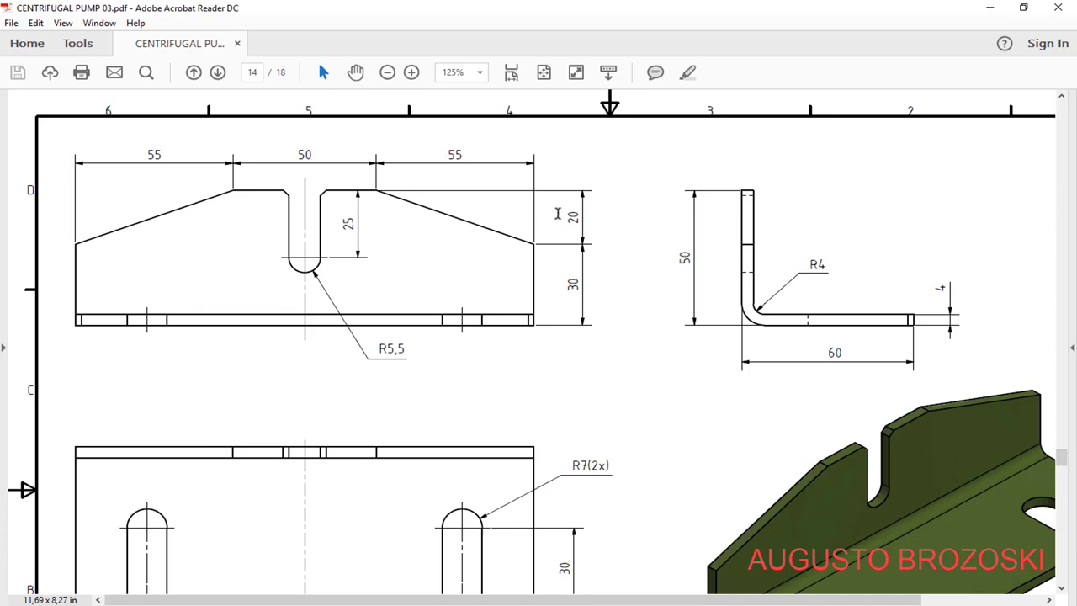
{"action": "left_click", "coordinate": [988, 9]}
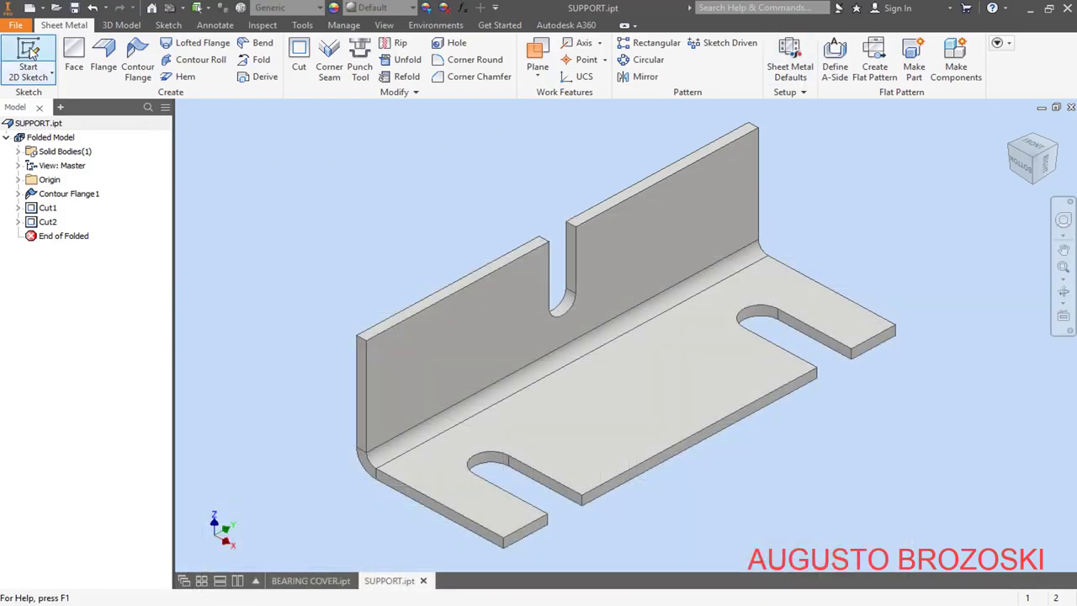
{"action": "left_click", "coordinate": [28, 63]}
{"action": "left_click", "coordinate": [516, 308]}
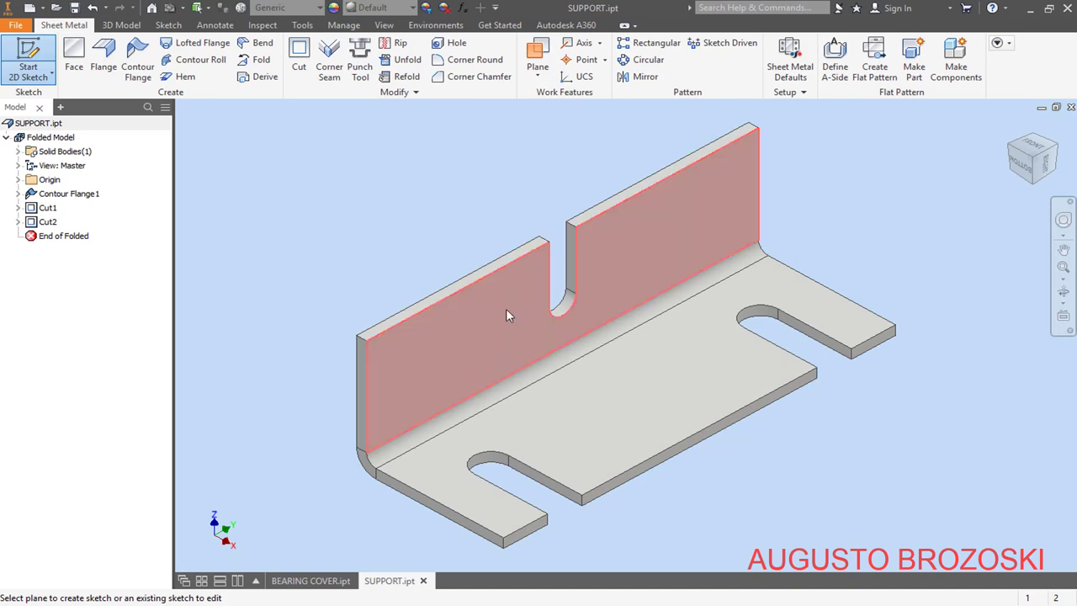
Step: Sketch a closed triangle on the vertical flange's upper left corner, about 34 mm along the upper edge and about 14 mm down the side edge
{"action": "left_click", "coordinate": [77, 55]}
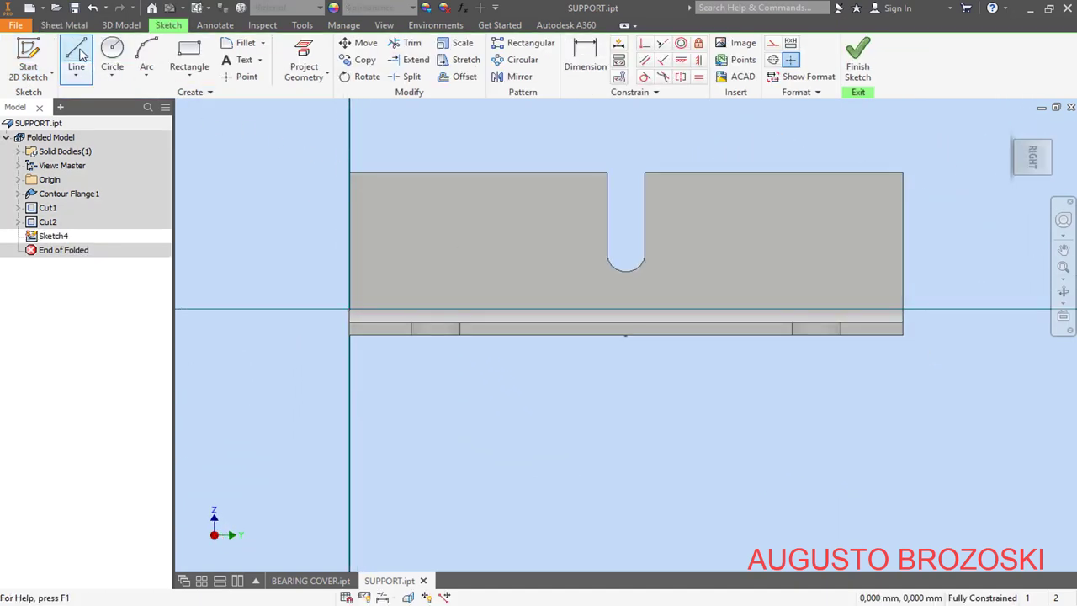
{"action": "scroll", "coordinate": [466, 157], "scroll_direction": "up", "scroll_amount": 3}
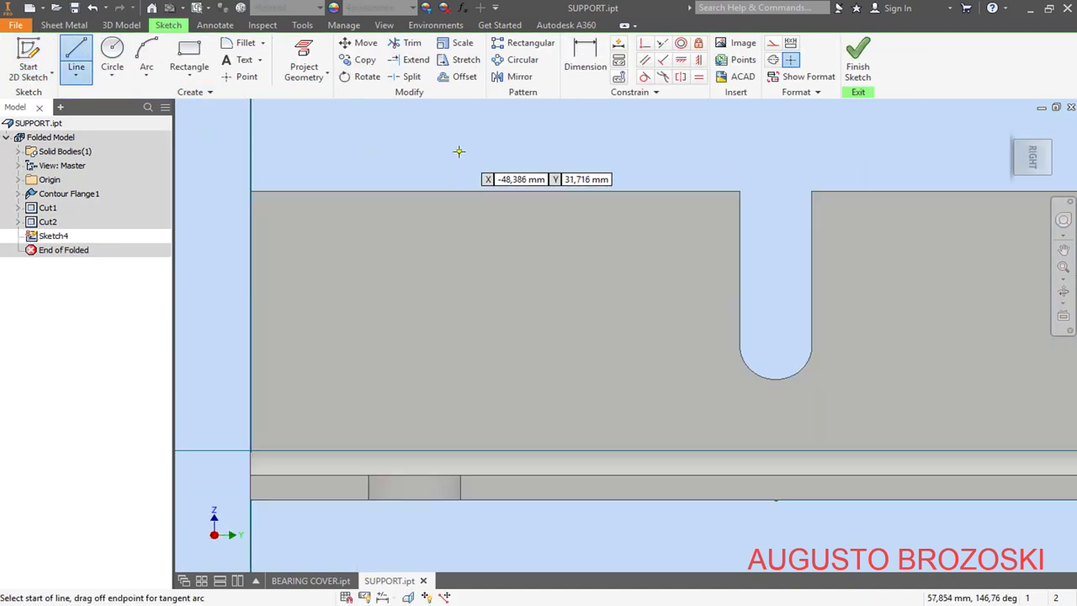
{"action": "left_click", "coordinate": [249, 192]}
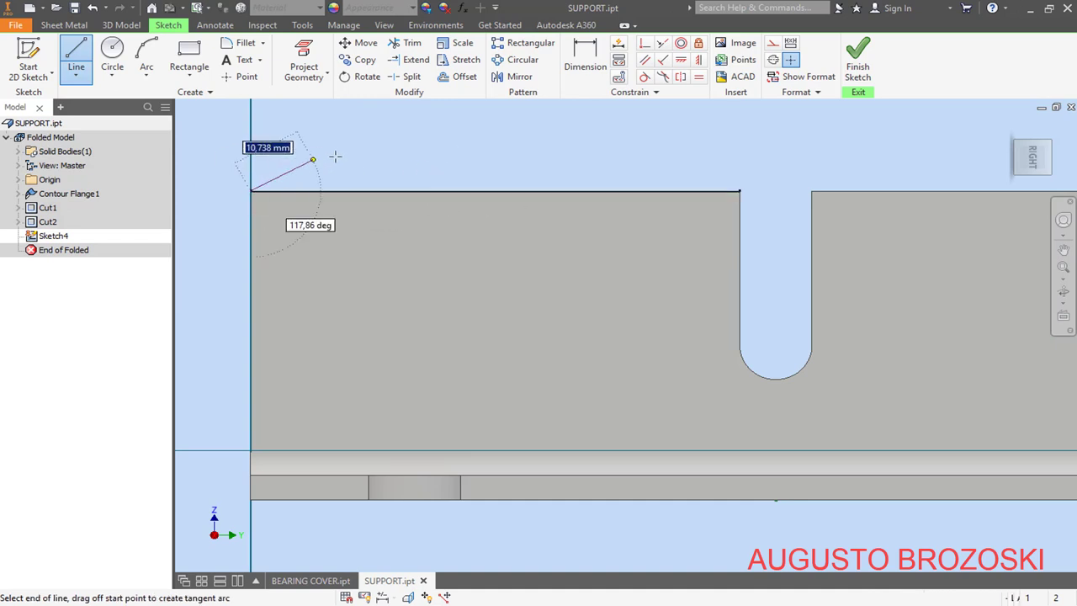
{"action": "left_click", "coordinate": [473, 193]}
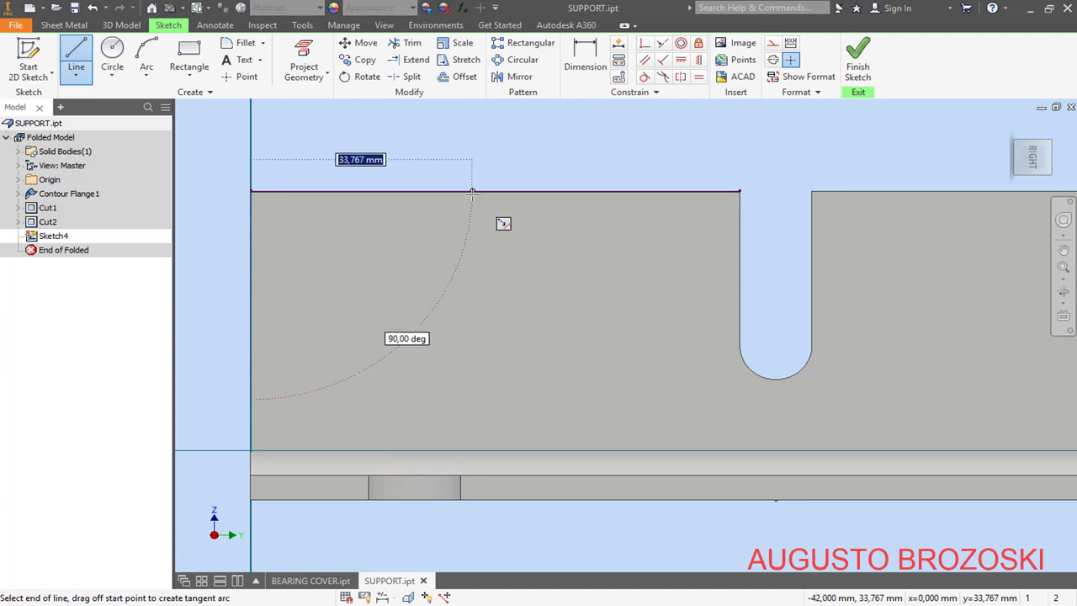
{"action": "key", "text": "Escape"}
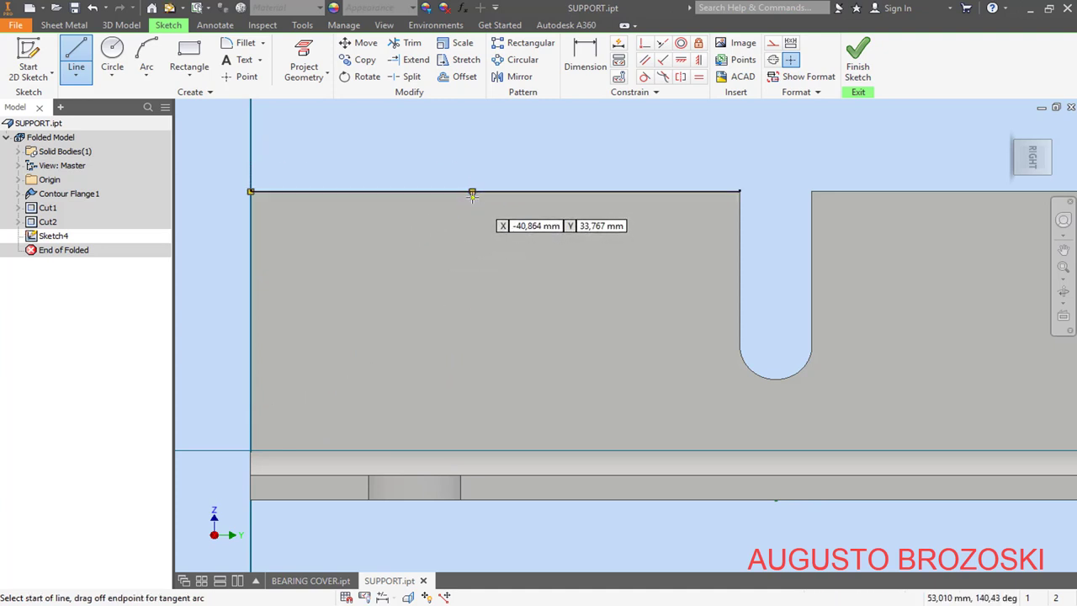
{"action": "left_click", "coordinate": [473, 192]}
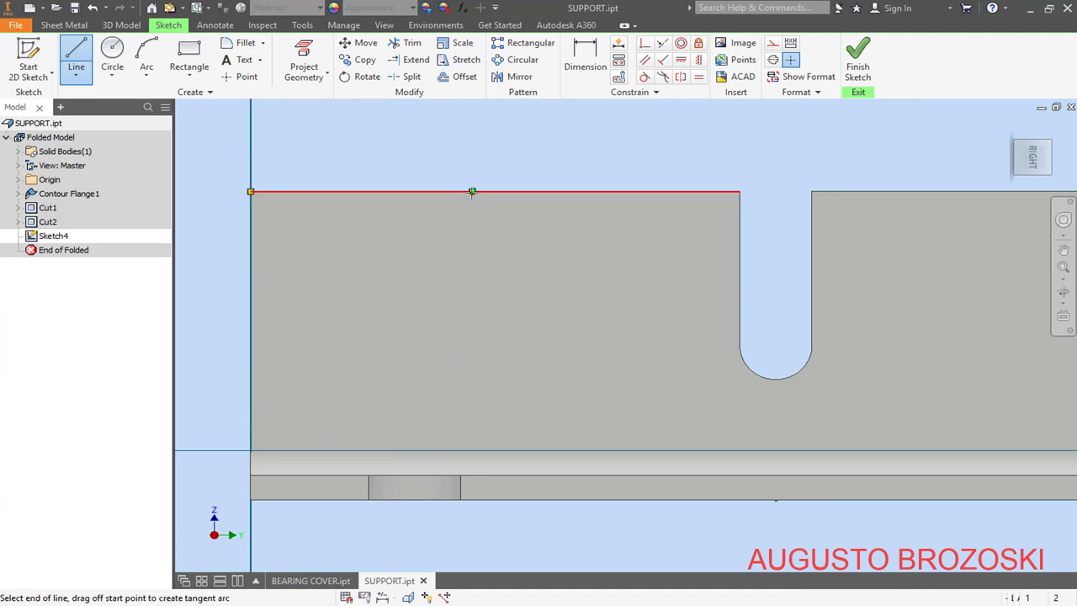
{"action": "left_click", "coordinate": [251, 274]}
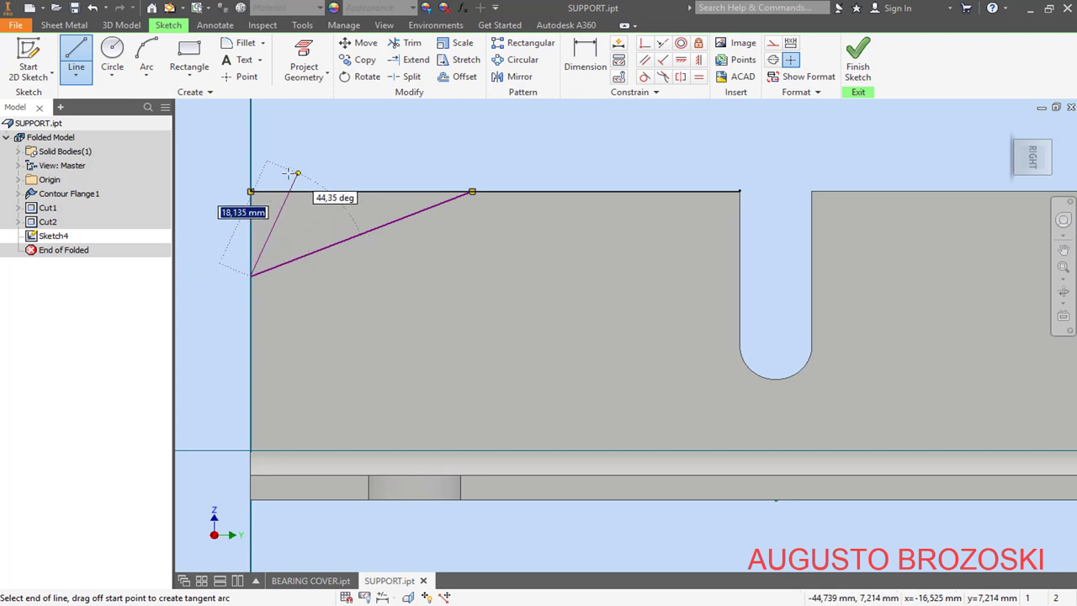
{"action": "left_click", "coordinate": [251, 192]}
{"action": "key", "text": "Escape"}
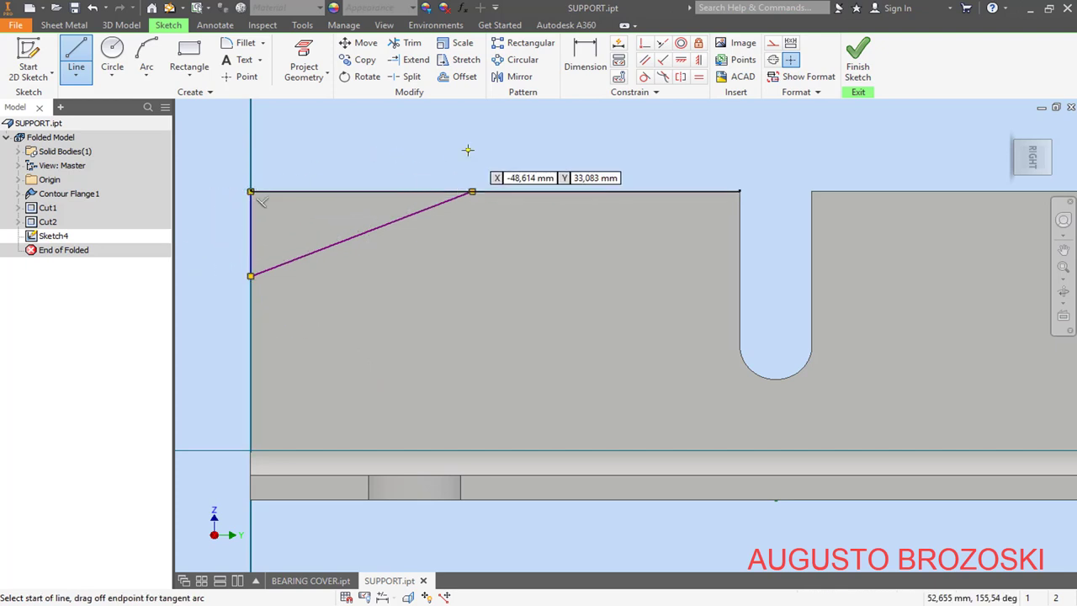
Step: Sketch a second closed triangle on the flange's upper right corner, about 23 mm along the upper edge and about 14 mm down the side edge
{"action": "scroll", "coordinate": [468, 217], "scroll_direction": "down", "scroll_amount": 2}
{"action": "scroll", "coordinate": [1026, 217], "scroll_direction": "up", "scroll_amount": 2}
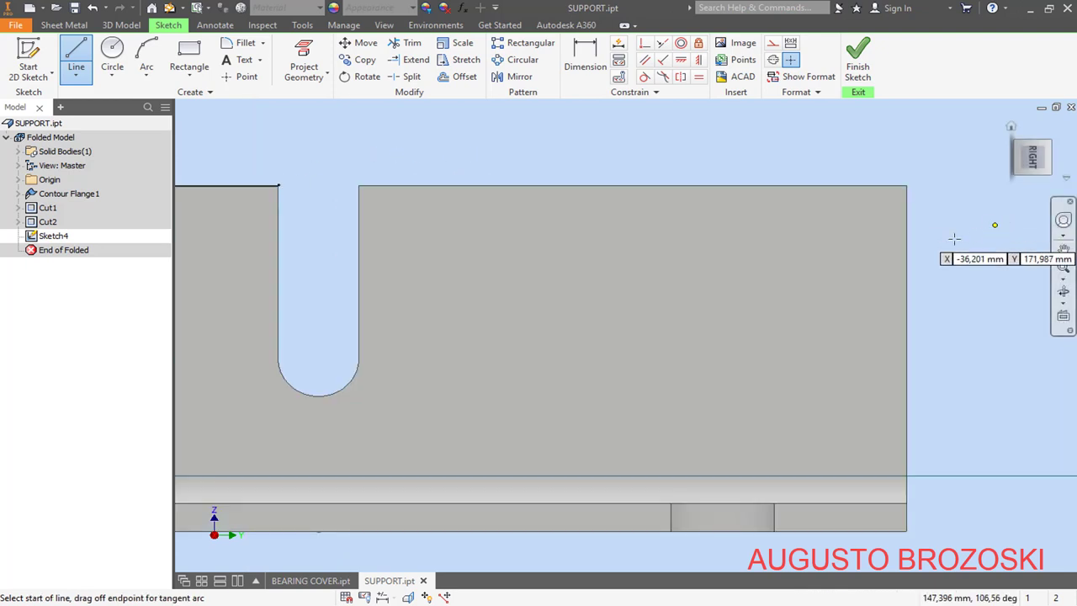
{"action": "left_click", "coordinate": [906, 186]}
{"action": "double_click", "coordinate": [738, 185]}
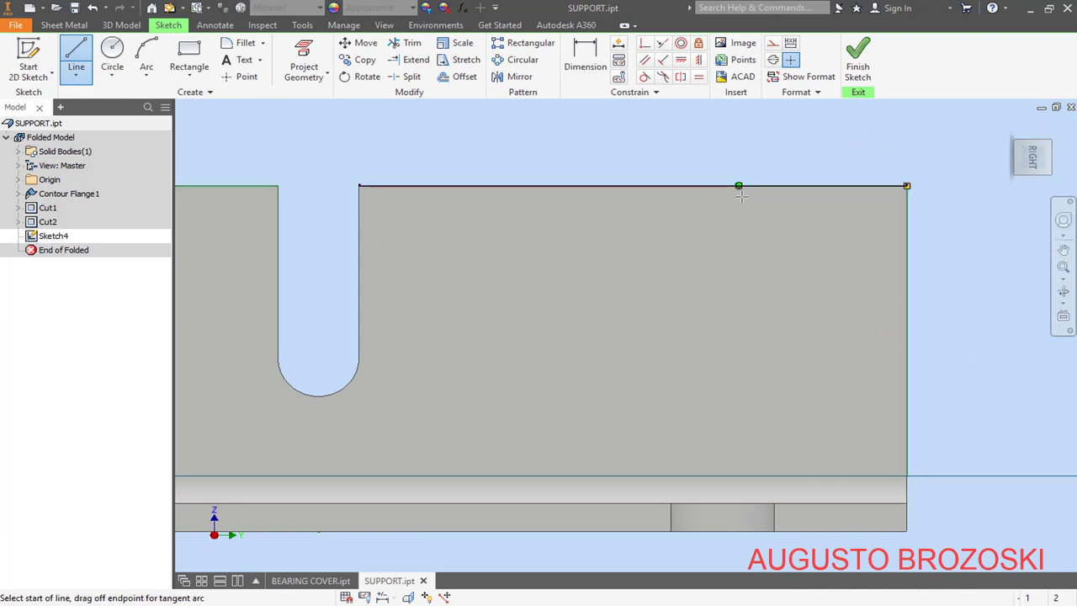
{"action": "left_click", "coordinate": [739, 186]}
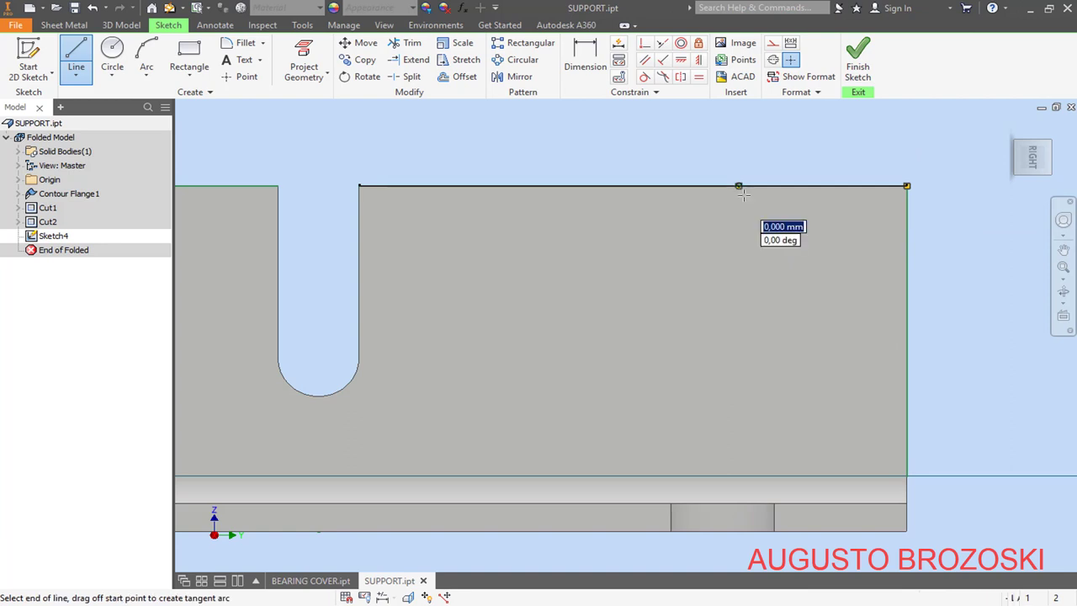
{"action": "left_click", "coordinate": [905, 280]}
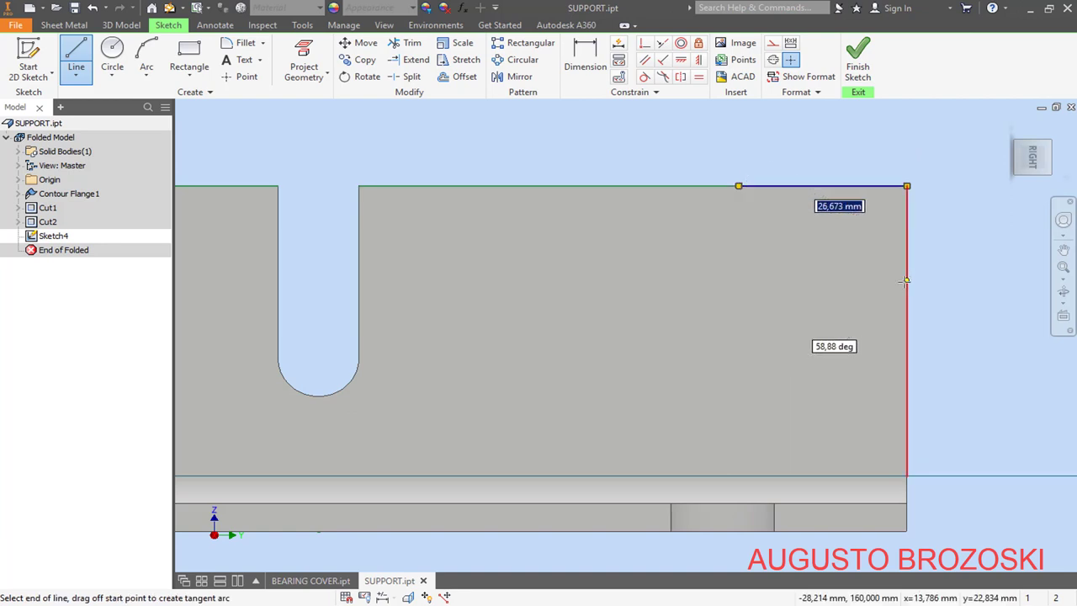
{"action": "double_click", "coordinate": [907, 186]}
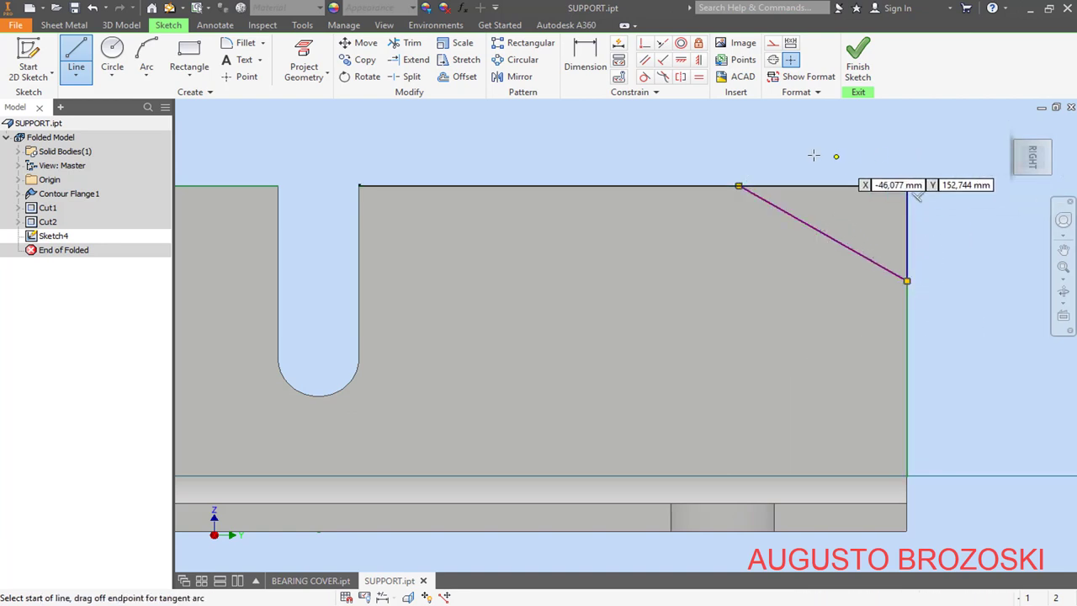
Step: Dimension the right triangle's horizontal side and set it to 55 mm
{"action": "left_click", "coordinate": [578, 57]}
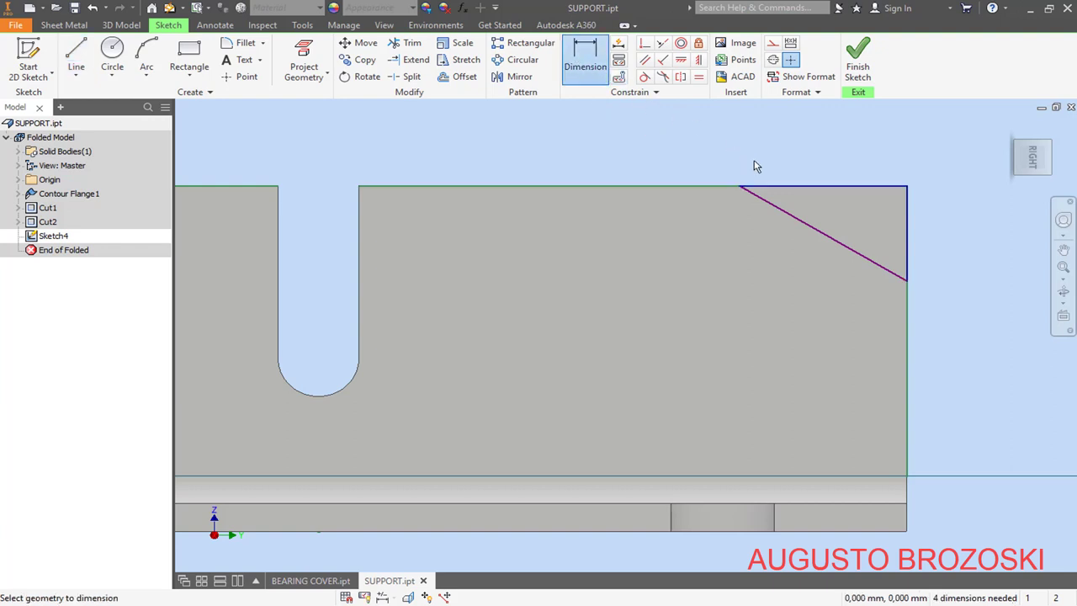
{"action": "left_click", "coordinate": [801, 188]}
{"action": "left_click", "coordinate": [800, 166]}
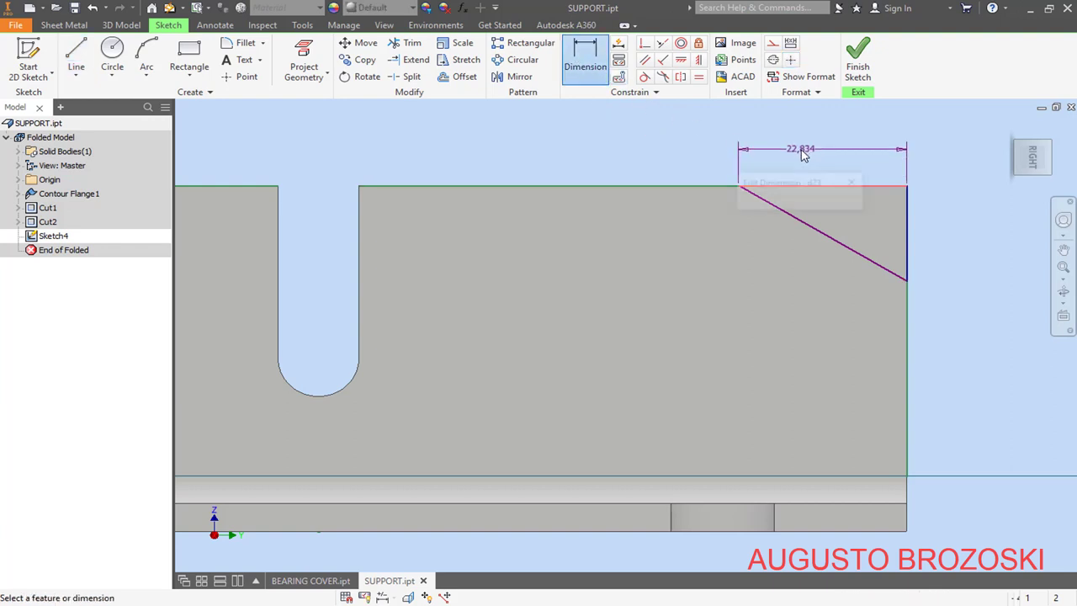
{"action": "type", "text": "55"}
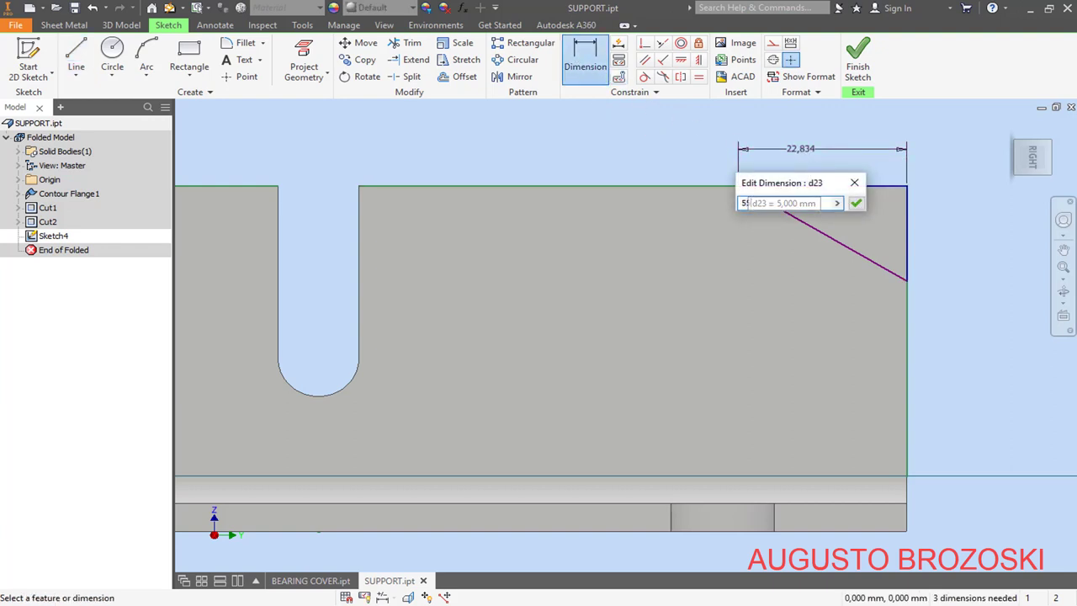
{"action": "key", "text": "Return"}
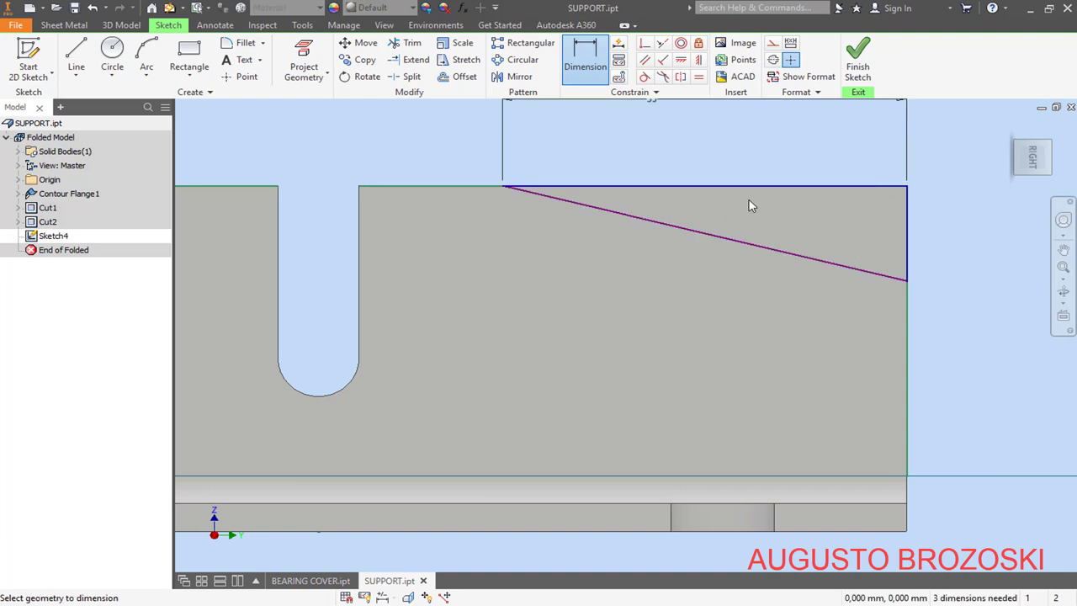
Step: Dimension the right triangle's vertical side and set it to 20 mm
{"action": "left_click", "coordinate": [908, 212]}
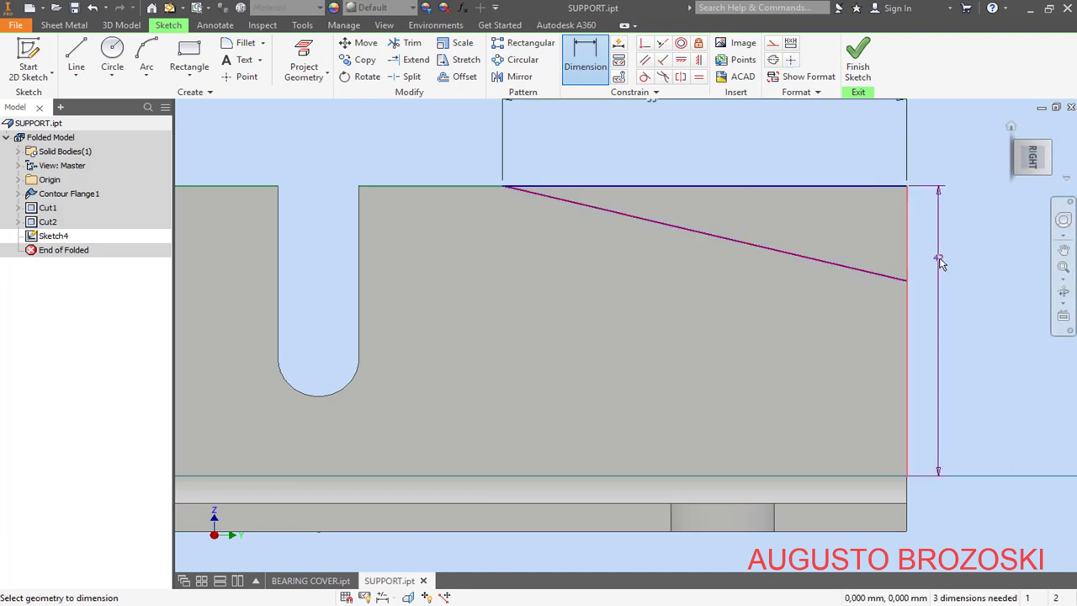
{"action": "key", "text": "Escape"}
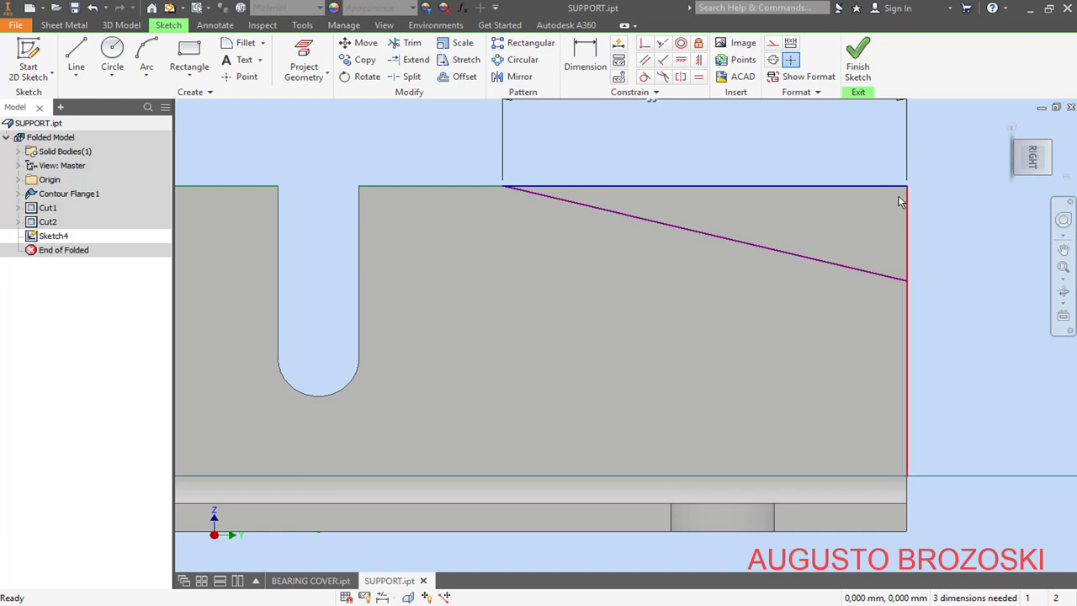
{"action": "left_click", "coordinate": [585, 59]}
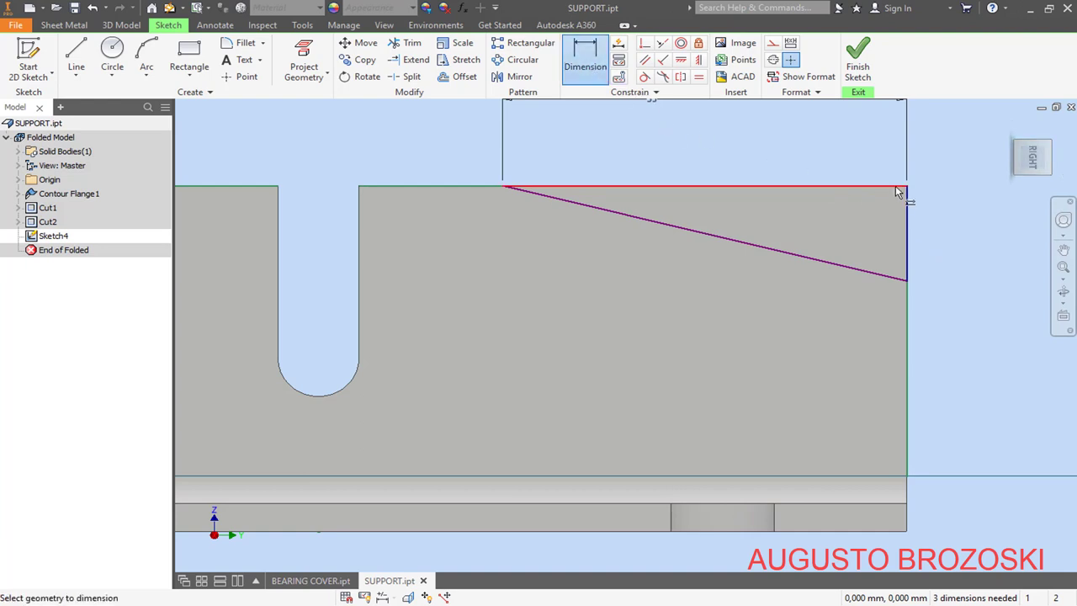
{"action": "left_click", "coordinate": [907, 269]}
{"action": "left_click", "coordinate": [944, 236]}
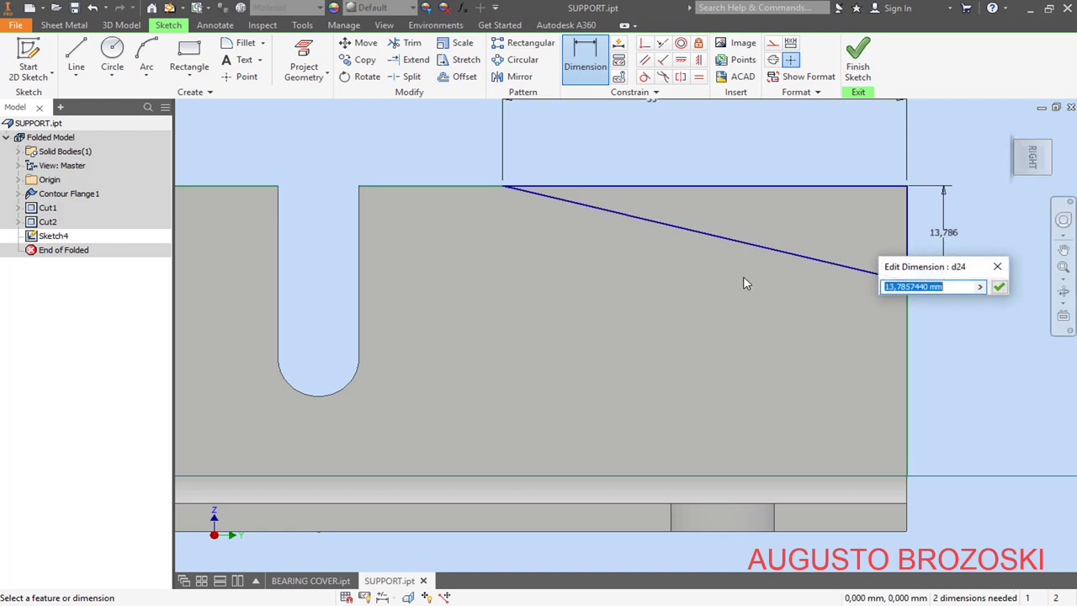
{"action": "type", "text": "20"}
{"action": "key", "text": "Return"}
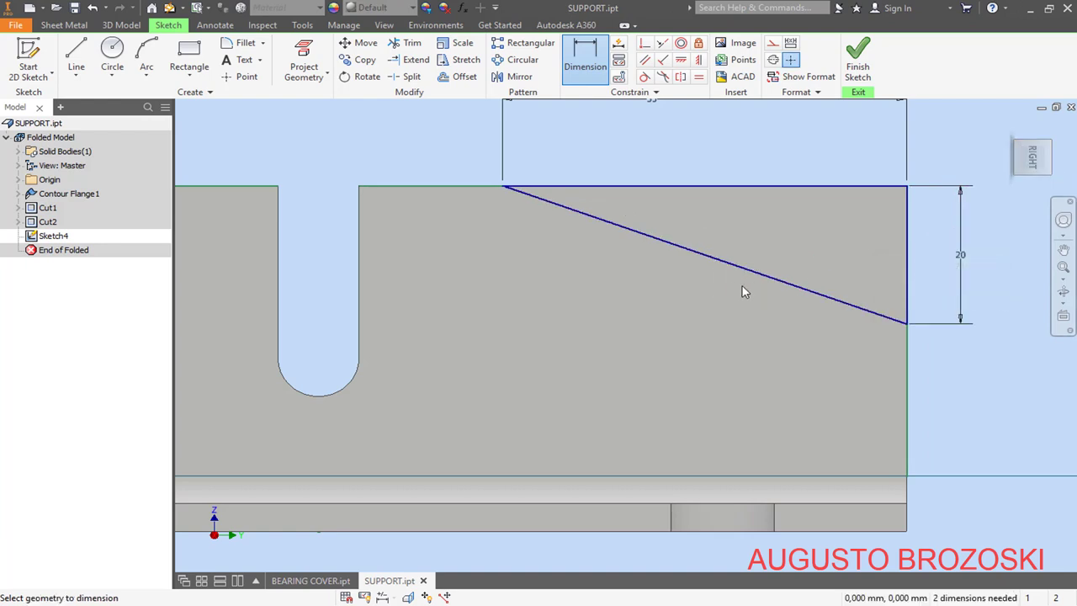
Step: Dimension the left triangle's horizontal side and link its value to the right triangle's 55 mm dimension, d23
{"action": "scroll", "coordinate": [816, 269], "scroll_direction": "up", "scroll_amount": 4}
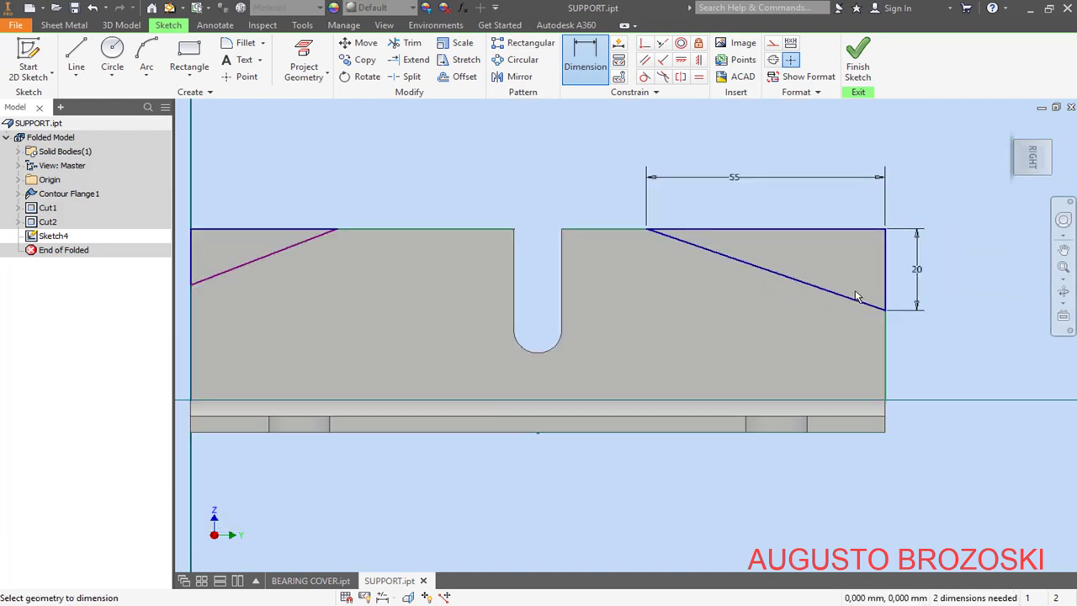
{"action": "scroll", "coordinate": [542, 277], "scroll_direction": "down", "scroll_amount": 3}
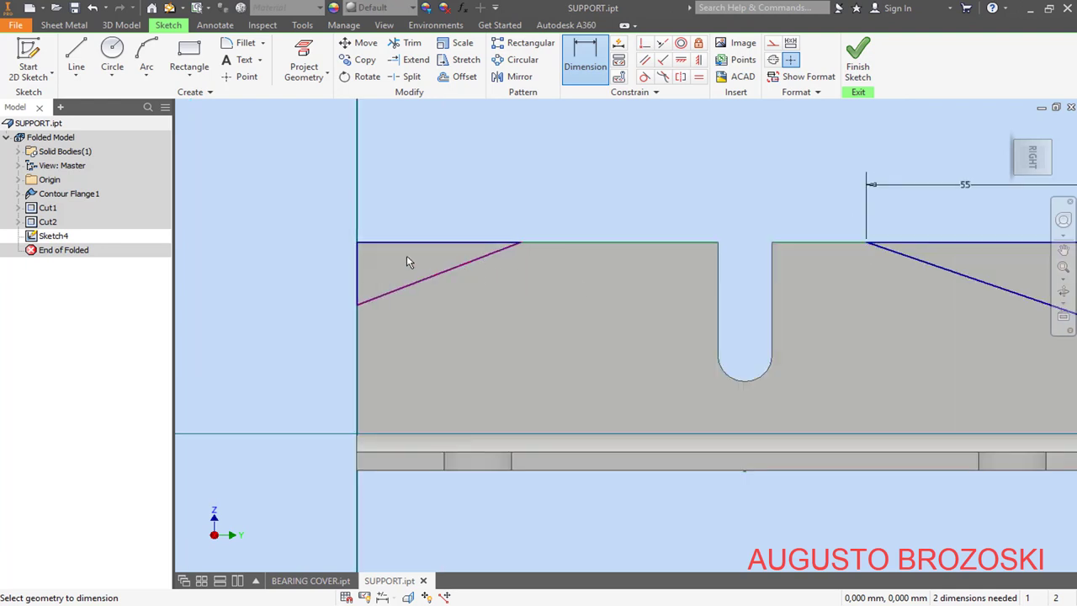
{"action": "left_click", "coordinate": [356, 255]}
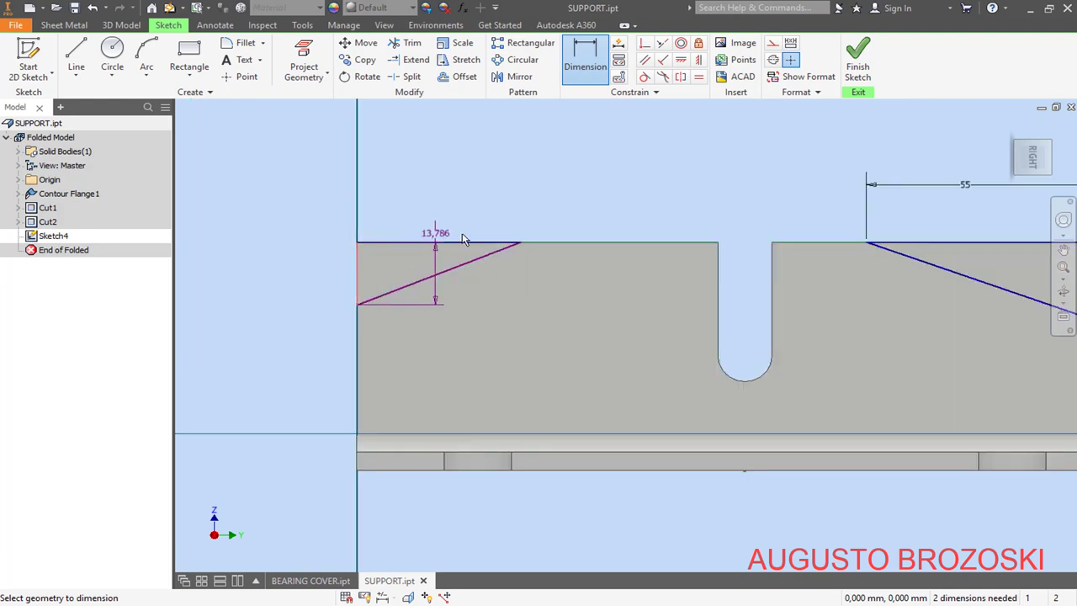
{"action": "left_click", "coordinate": [522, 244]}
{"action": "left_click", "coordinate": [471, 209]}
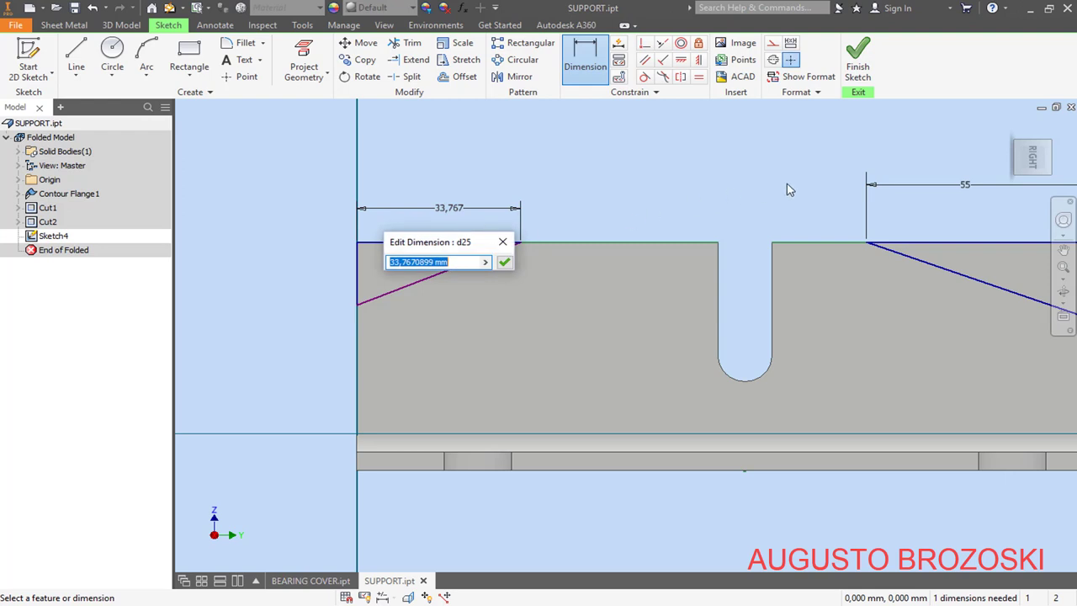
{"action": "left_click", "coordinate": [955, 188]}
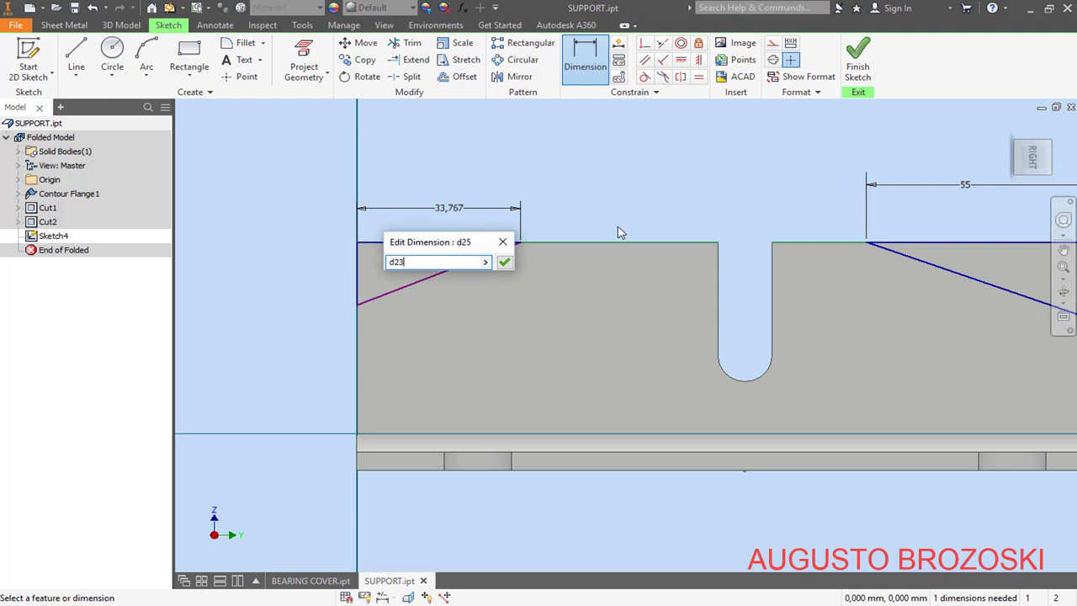
{"action": "left_click", "coordinate": [504, 263]}
Step: Constrain the left triangle's lower corner point level with the right triangle's lower corner point
{"action": "scroll", "coordinate": [376, 307], "scroll_direction": "up", "scroll_amount": 2}
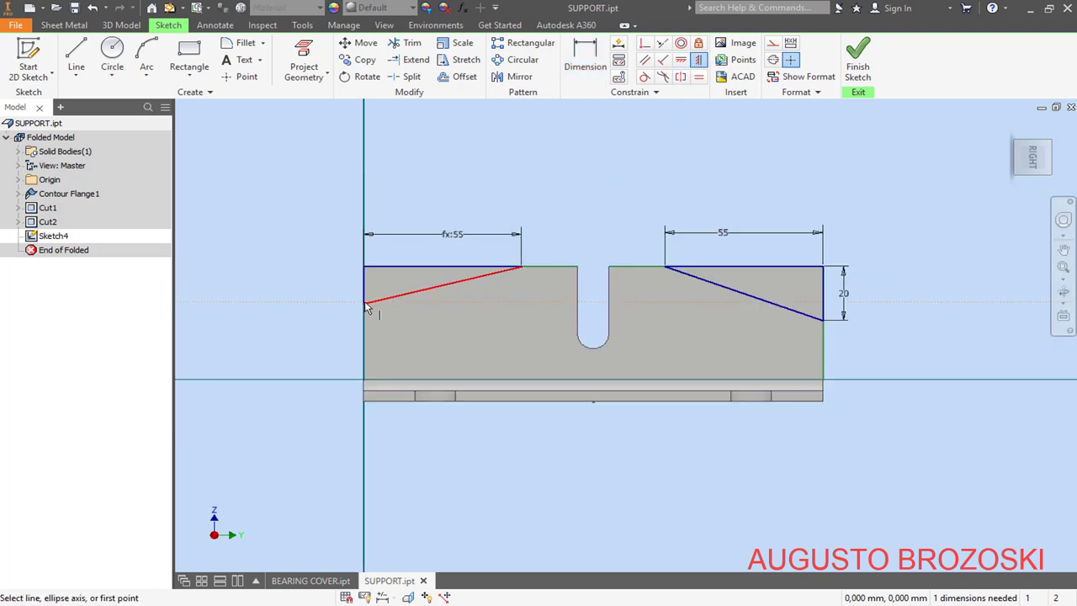
{"action": "left_click", "coordinate": [367, 307]}
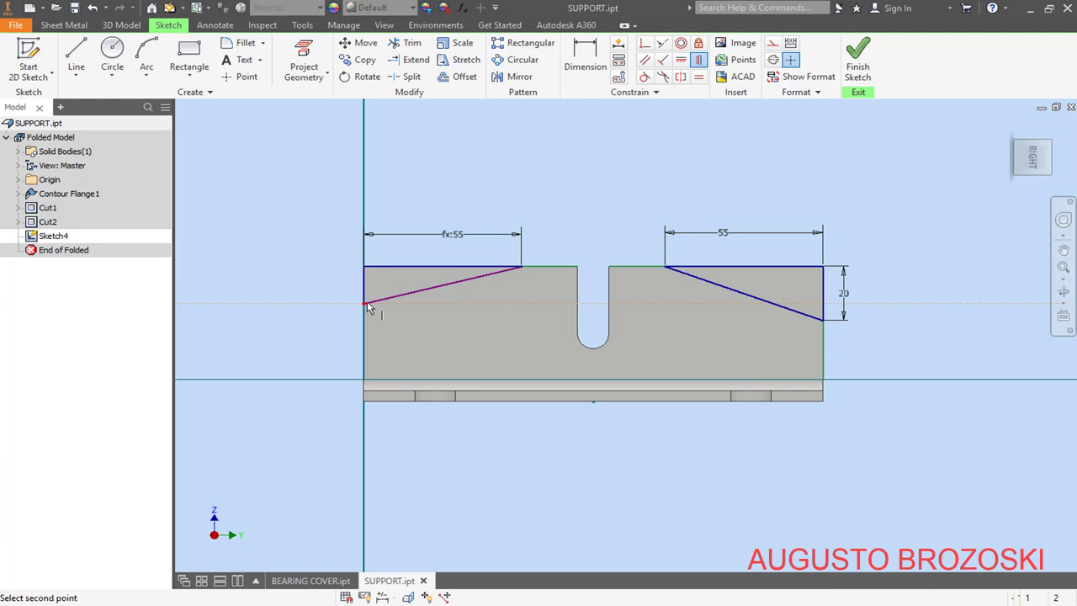
{"action": "left_click", "coordinate": [823, 320]}
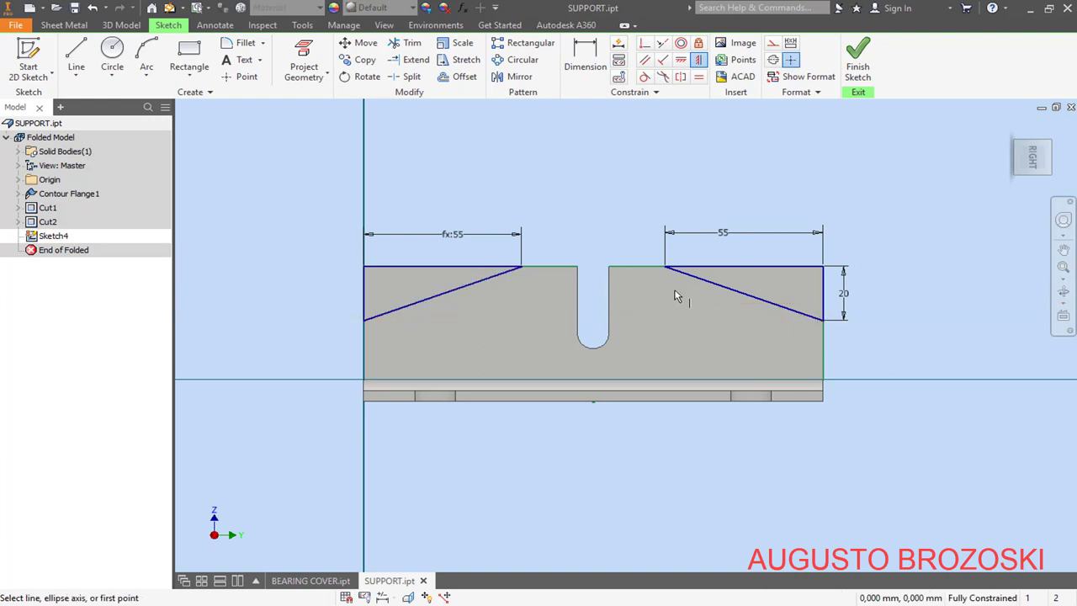
Step: Finish the sketch and cut both triangular profiles through the vertical flange, using Thickness as the cut distance
{"action": "left_click", "coordinate": [857, 58]}
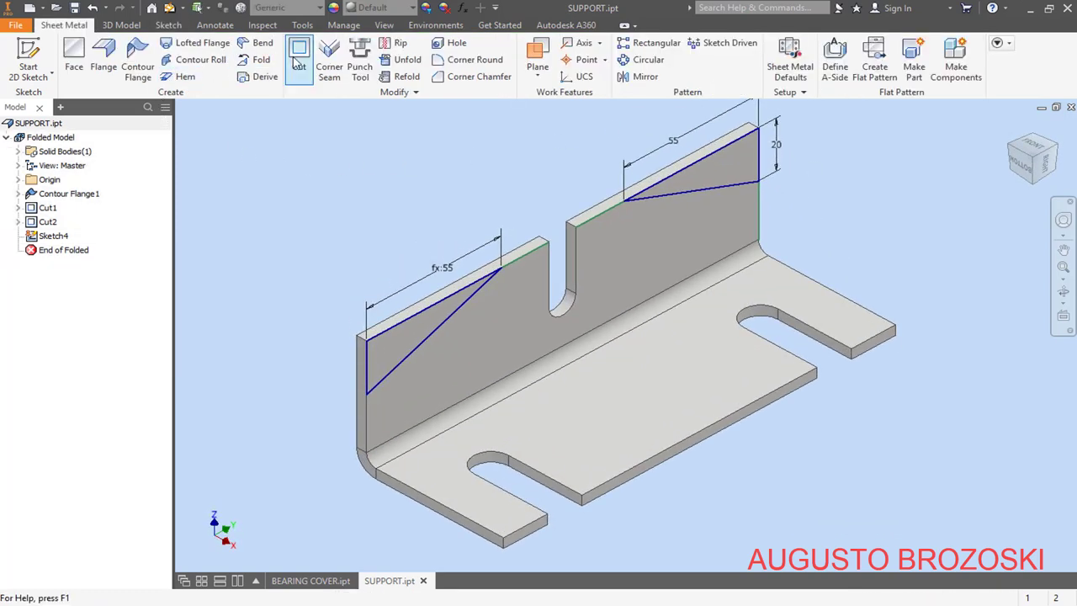
{"action": "left_click", "coordinate": [299, 65]}
{"action": "left_click", "coordinate": [414, 327]}
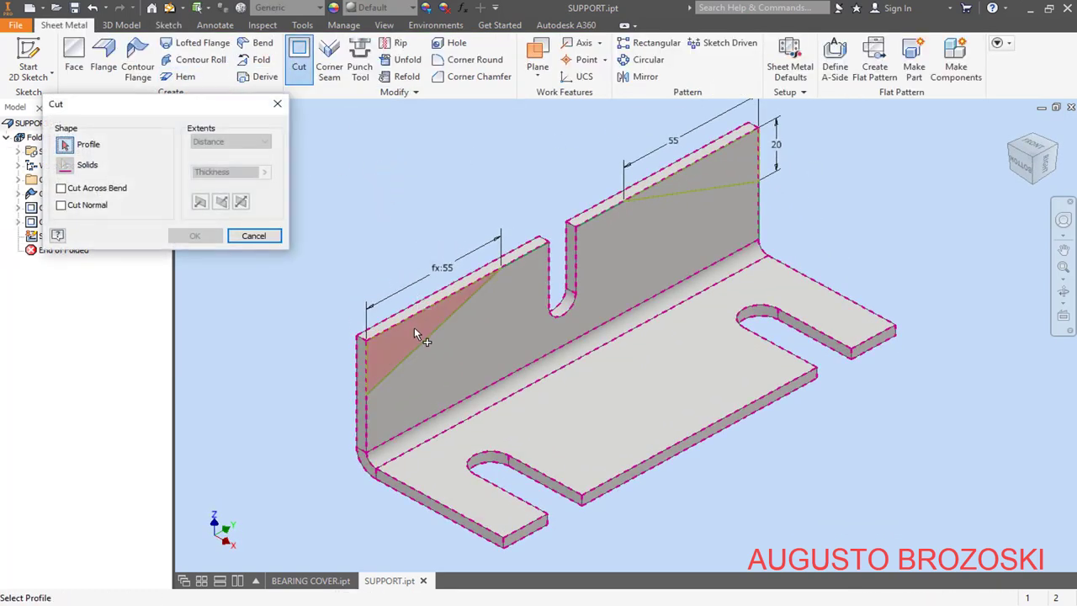
{"action": "left_click", "coordinate": [689, 183]}
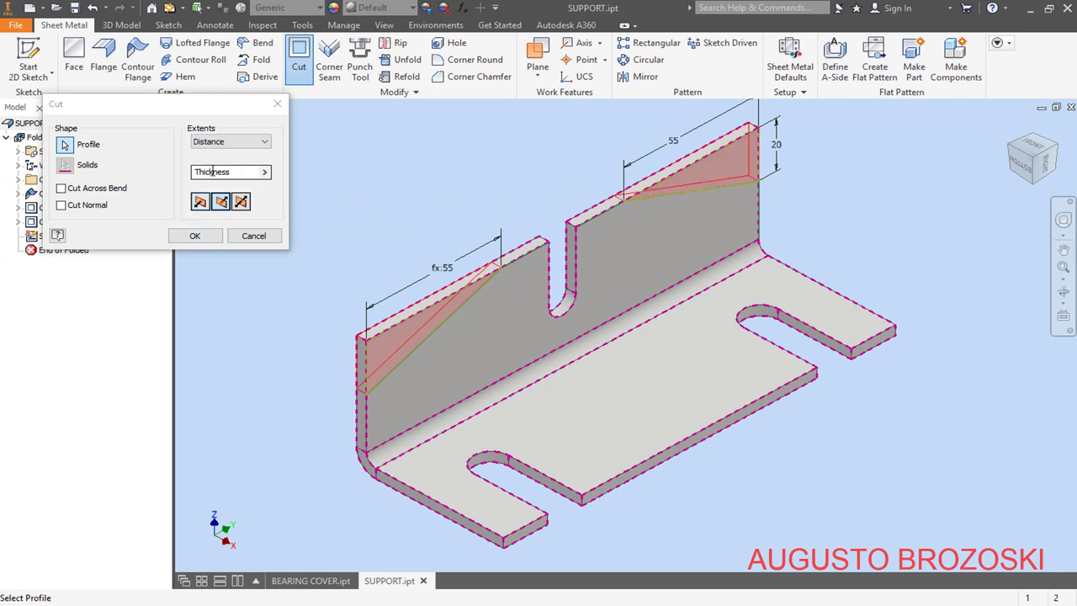
{"action": "left_click", "coordinate": [204, 236]}
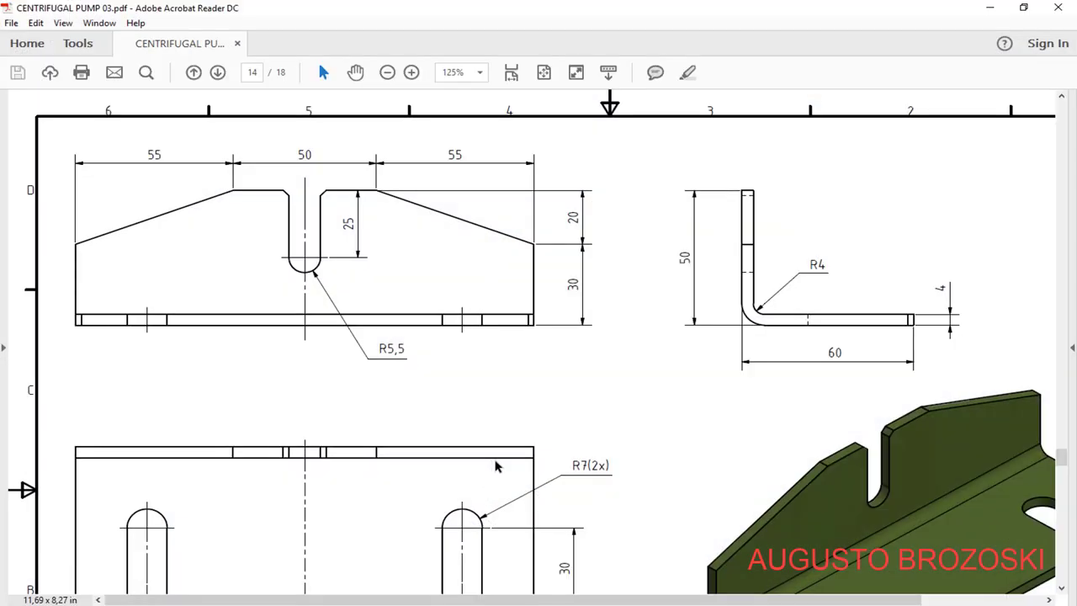
Step: Back in Inventor, chamfer the horizontal flange's two outer corners and the vertical flange slot's two upper corners by 2 mm
{"action": "scroll", "coordinate": [495, 467], "scroll_direction": "down", "scroll_amount": 4}
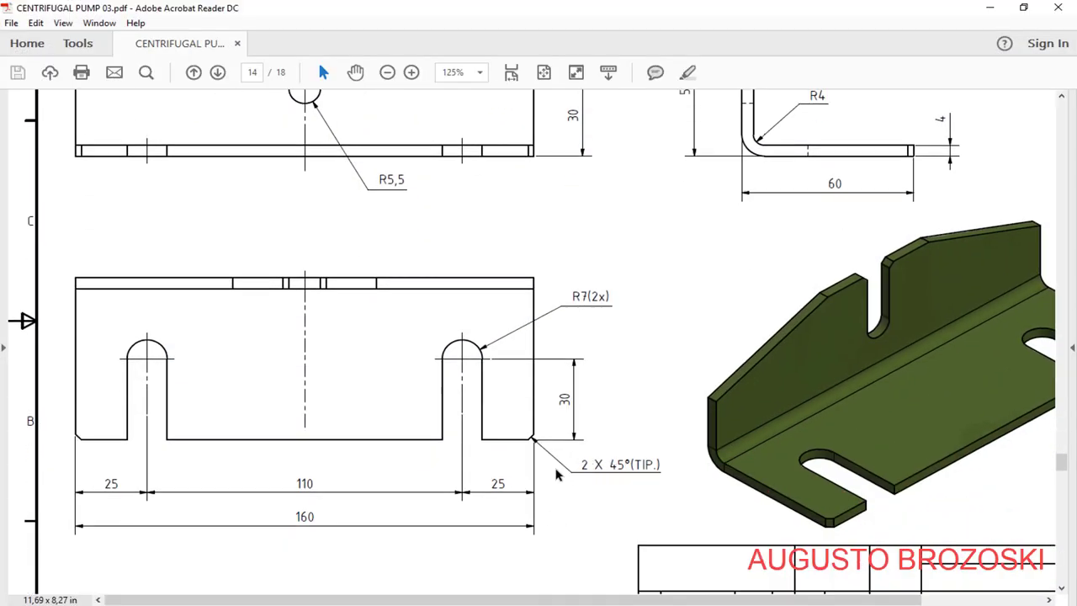
{"action": "scroll", "coordinate": [496, 418], "scroll_direction": "up", "scroll_amount": 5}
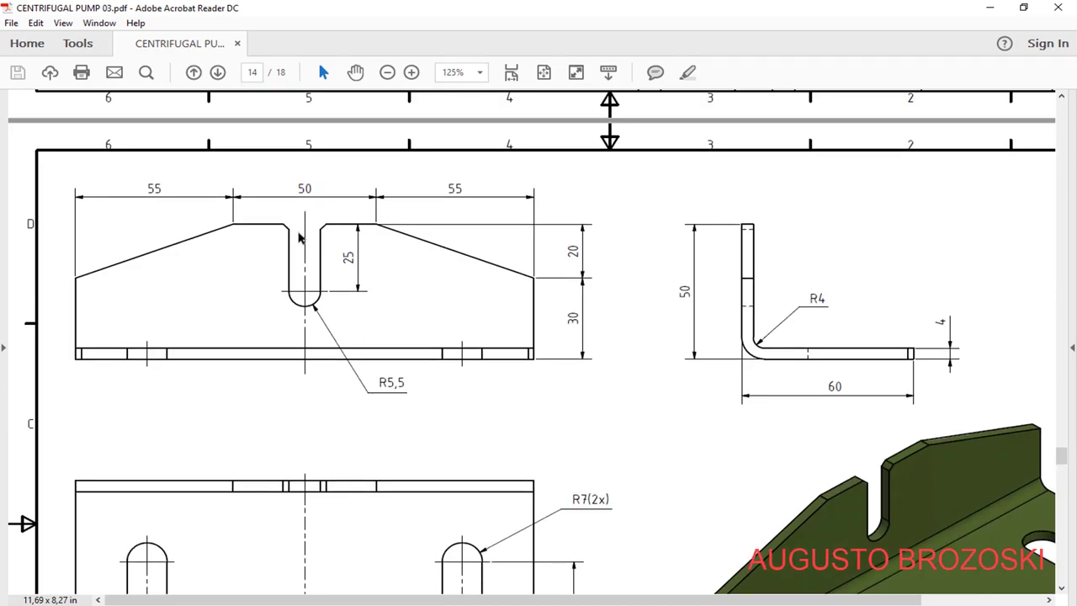
{"action": "scroll", "coordinate": [625, 237], "scroll_direction": "down", "scroll_amount": 1}
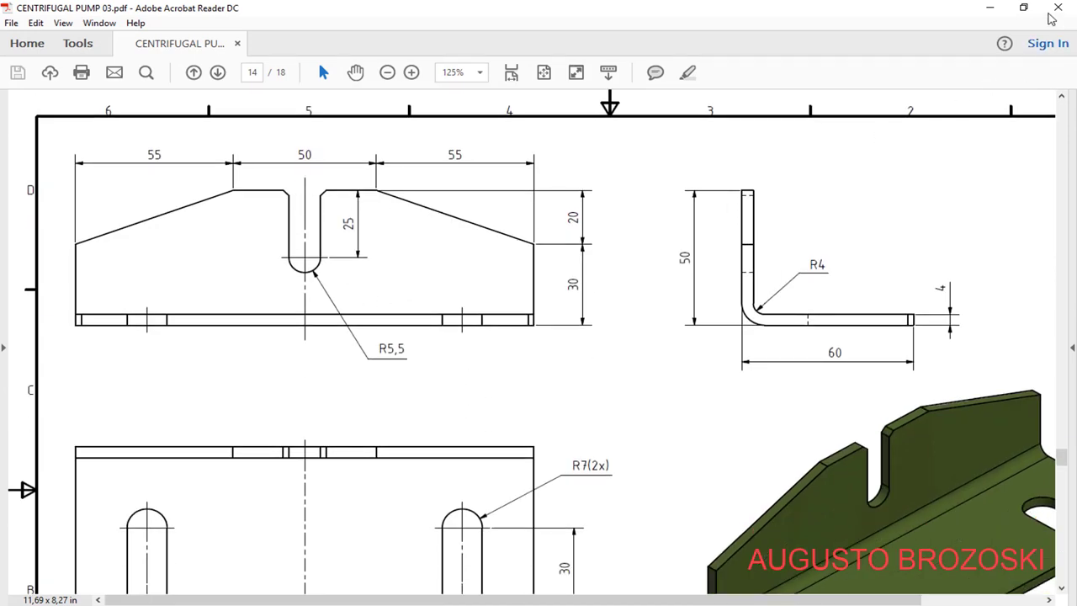
{"action": "left_click", "coordinate": [989, 7]}
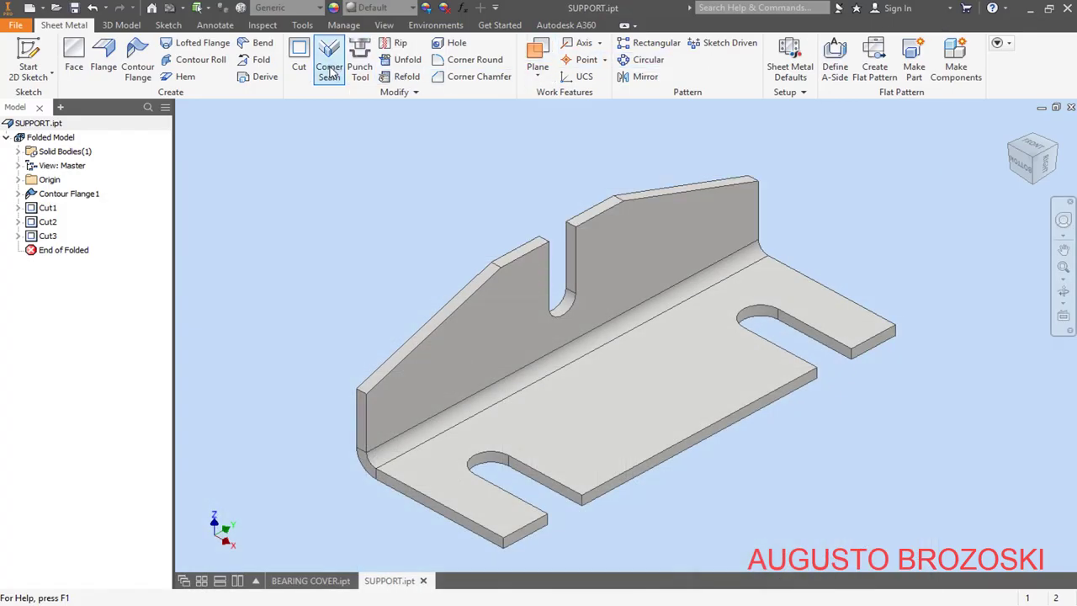
{"action": "left_click", "coordinate": [473, 77]}
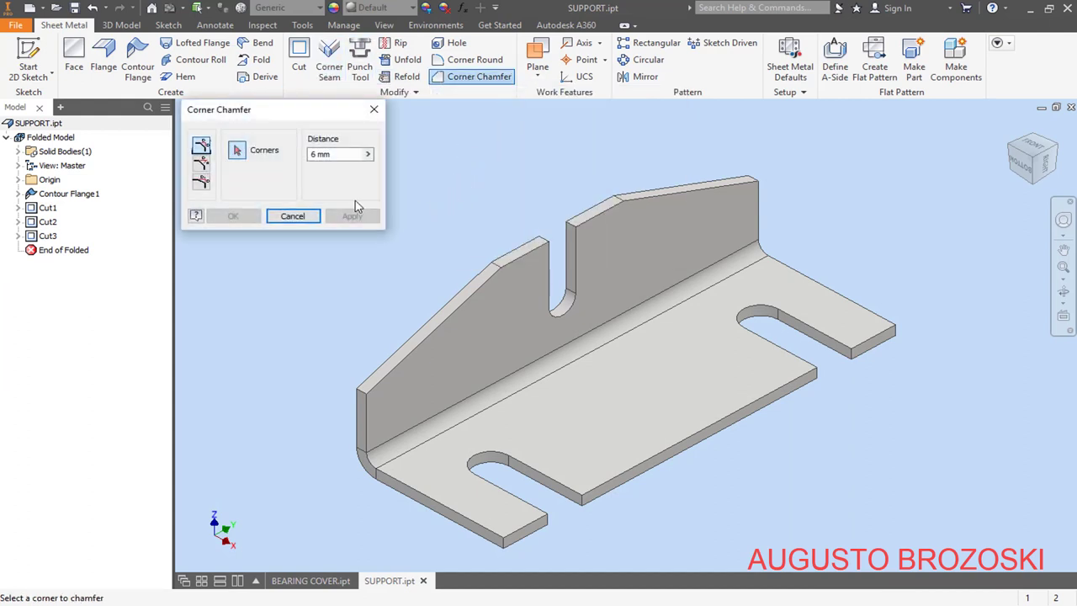
{"action": "left_click", "coordinate": [341, 156]}
{"action": "type", "text": "2"}
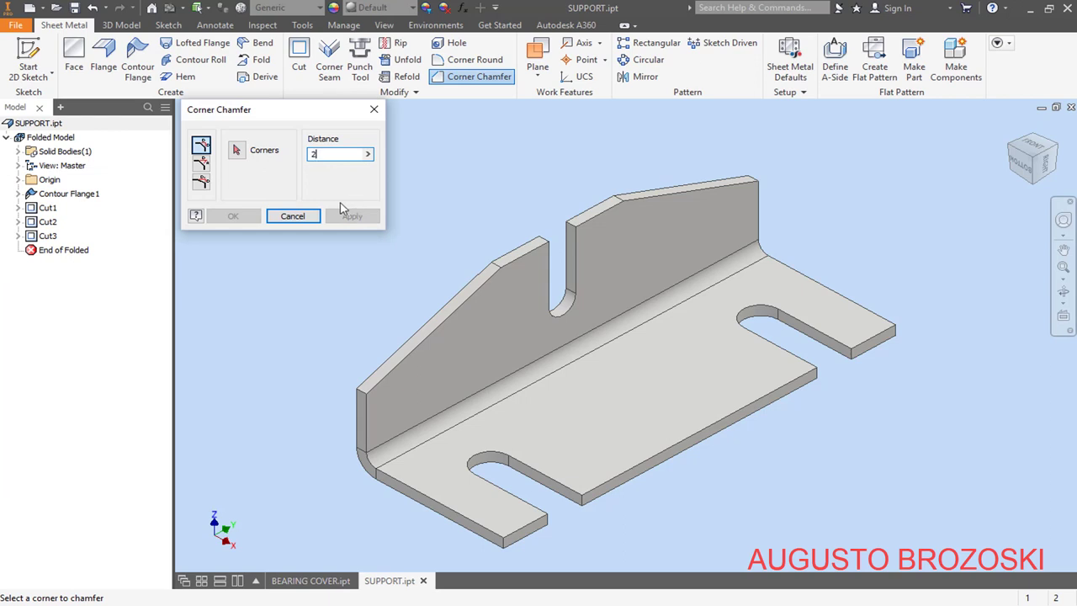
{"action": "left_click", "coordinate": [239, 151]}
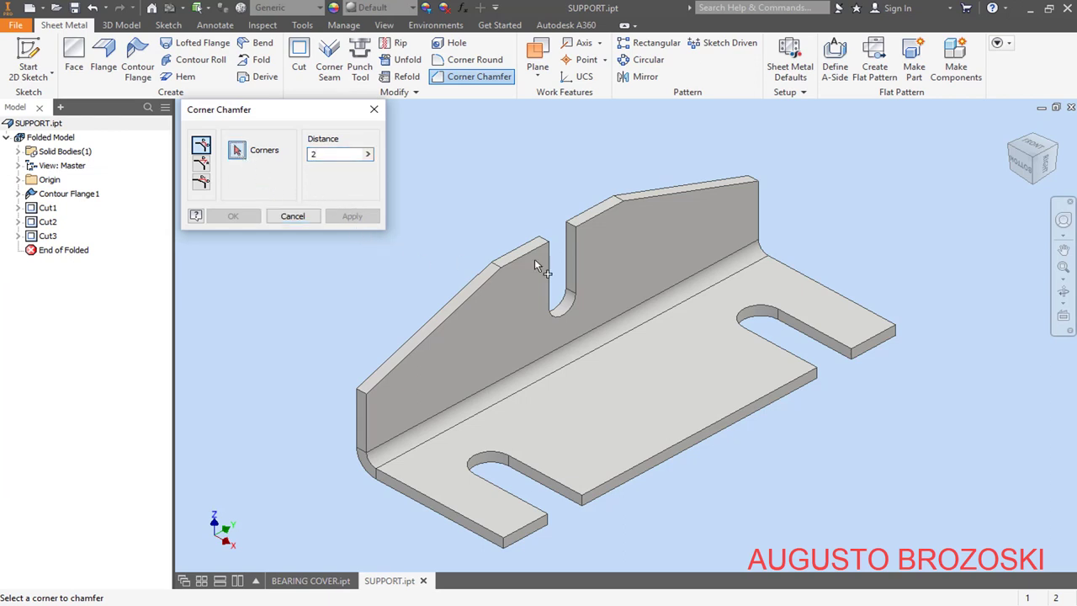
{"action": "left_click", "coordinate": [898, 332]}
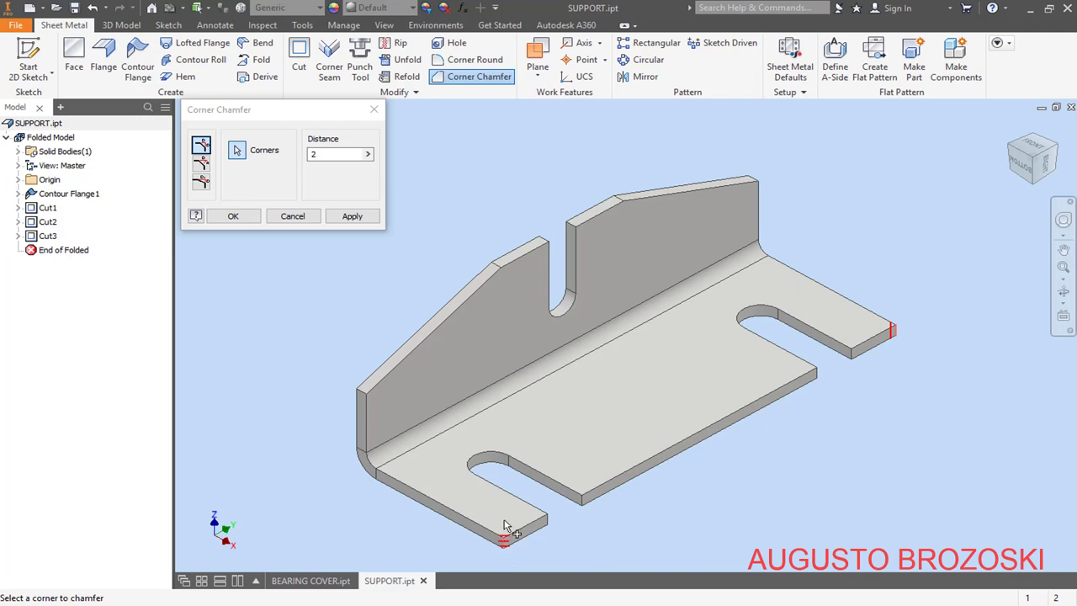
{"action": "left_click", "coordinate": [543, 241]}
{"action": "left_click", "coordinate": [571, 227]}
{"action": "left_click", "coordinate": [248, 216]}
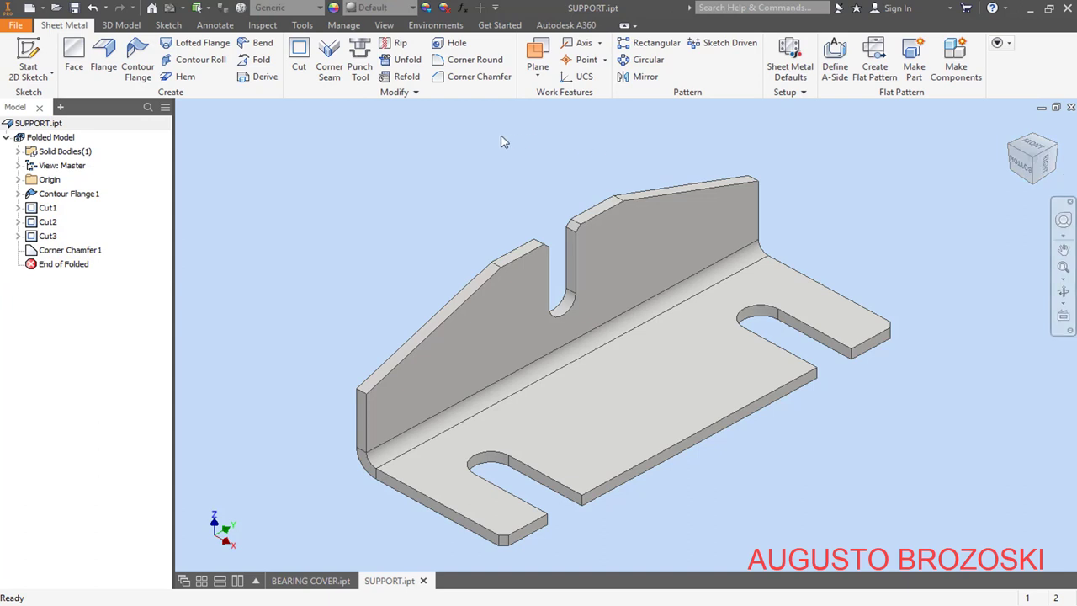
Step: Save the SUPPORT part and assign Stainless Steel as its material
{"action": "left_click", "coordinate": [75, 7]}
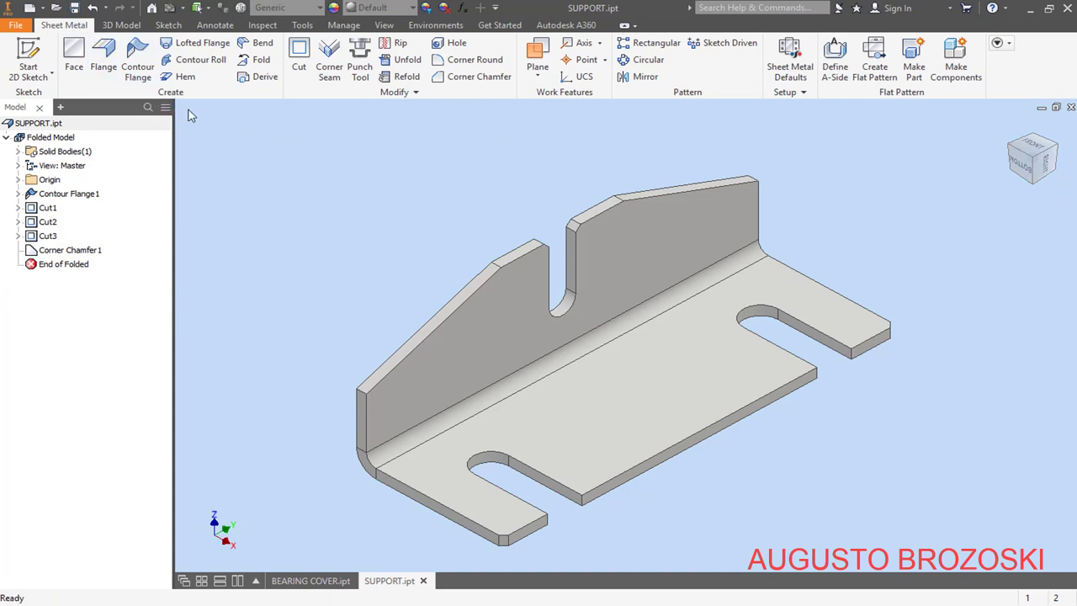
{"action": "left_click", "coordinate": [323, 9]}
{"action": "scroll", "coordinate": [341, 253], "scroll_direction": "down", "scroll_amount": 3}
{"action": "scroll", "coordinate": [340, 276], "scroll_direction": "down", "scroll_amount": 2}
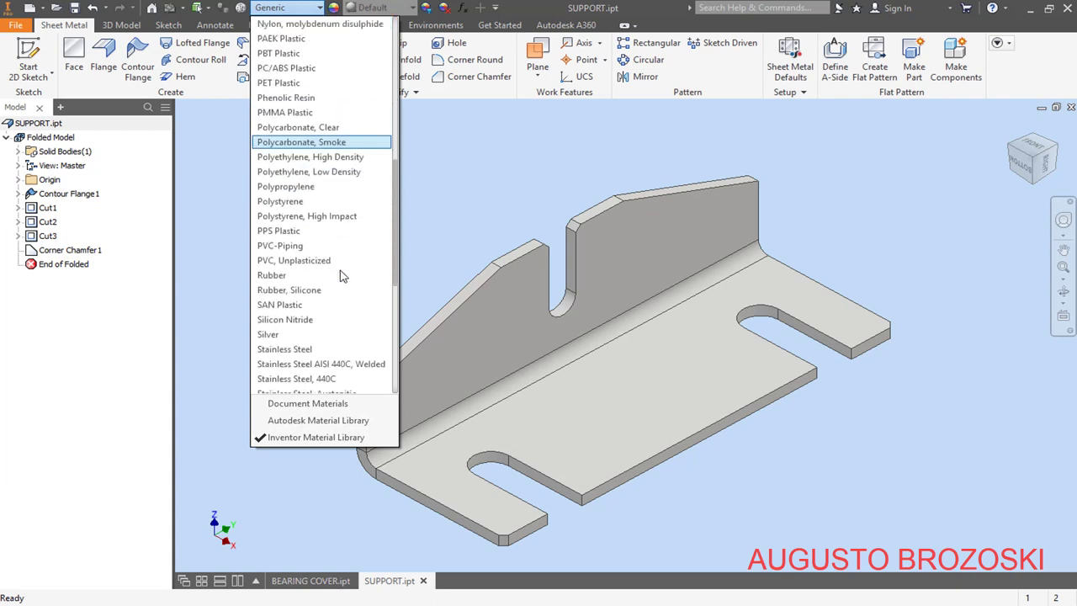
{"action": "left_click", "coordinate": [311, 297]}
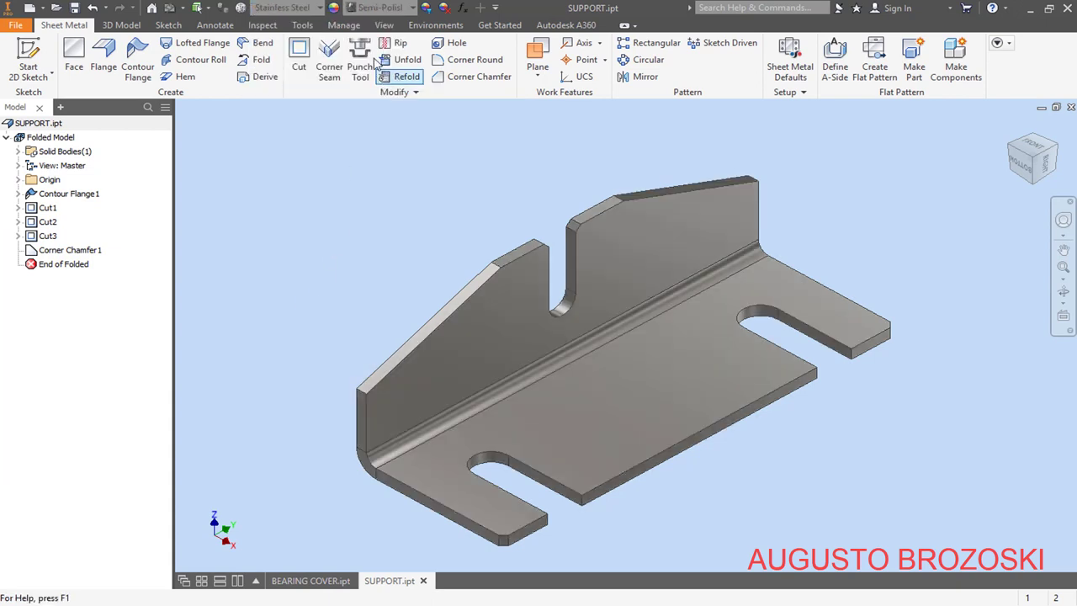
Step: Change the bracket's appearance to Dark Olive from the Inventor Material Library
{"action": "left_click", "coordinate": [393, 8]}
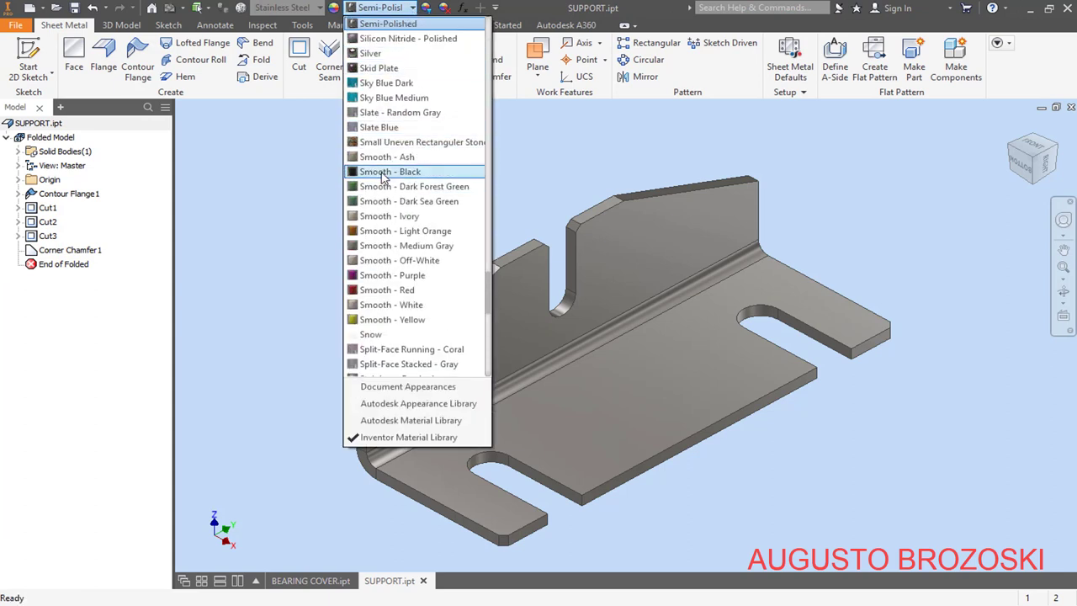
{"action": "scroll", "coordinate": [387, 194], "scroll_direction": "up", "scroll_amount": 15}
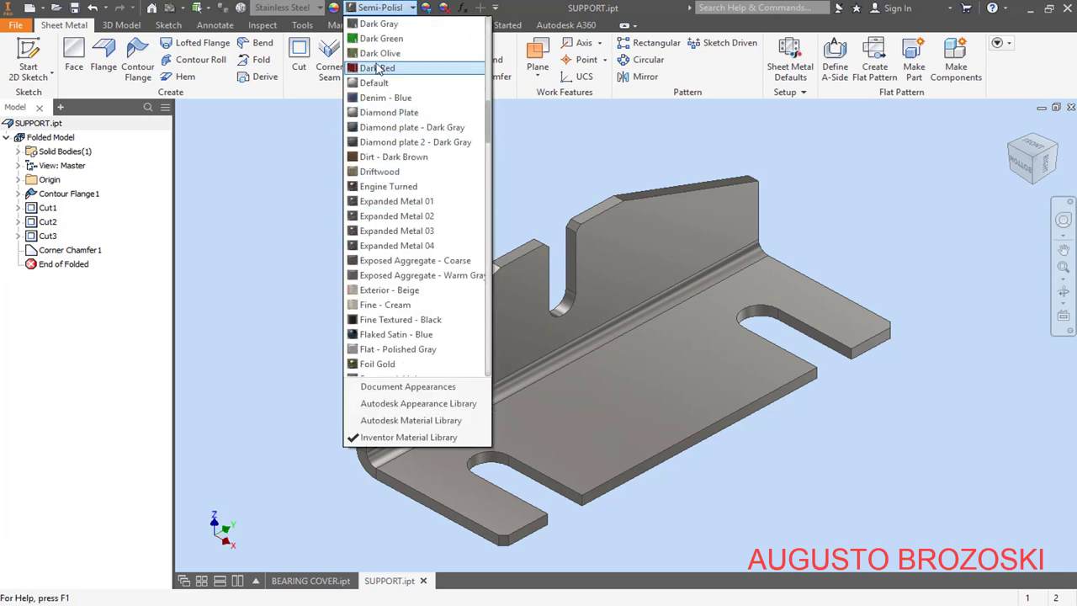
{"action": "left_click", "coordinate": [397, 54]}
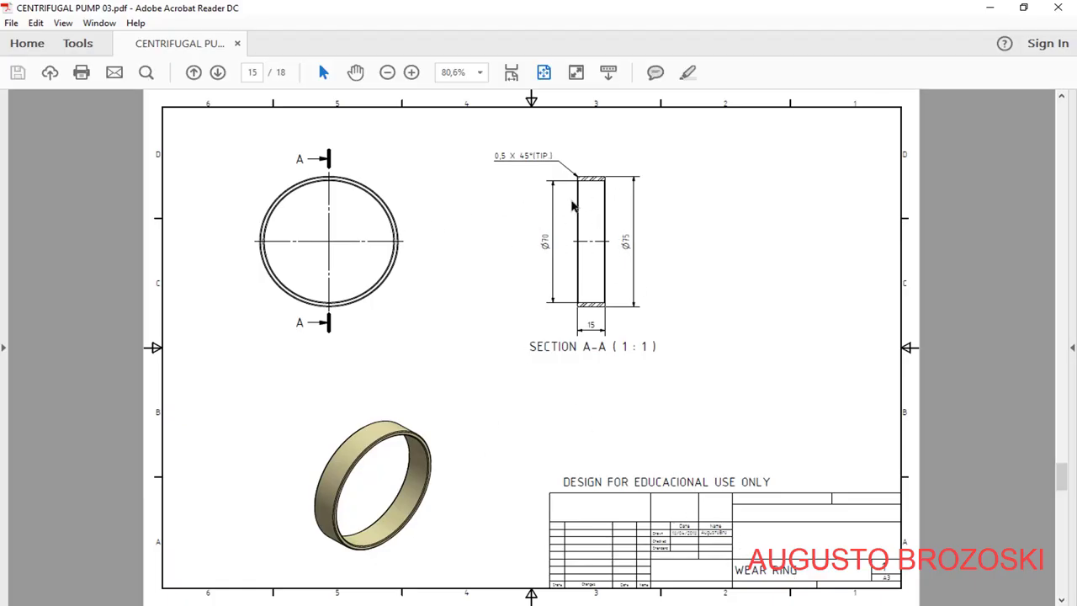
Step: Switch back to Inventor, create a new part from the metric Standard (mm).ipt template and save it as WEAR RING
{"action": "left_click", "coordinate": [989, 6]}
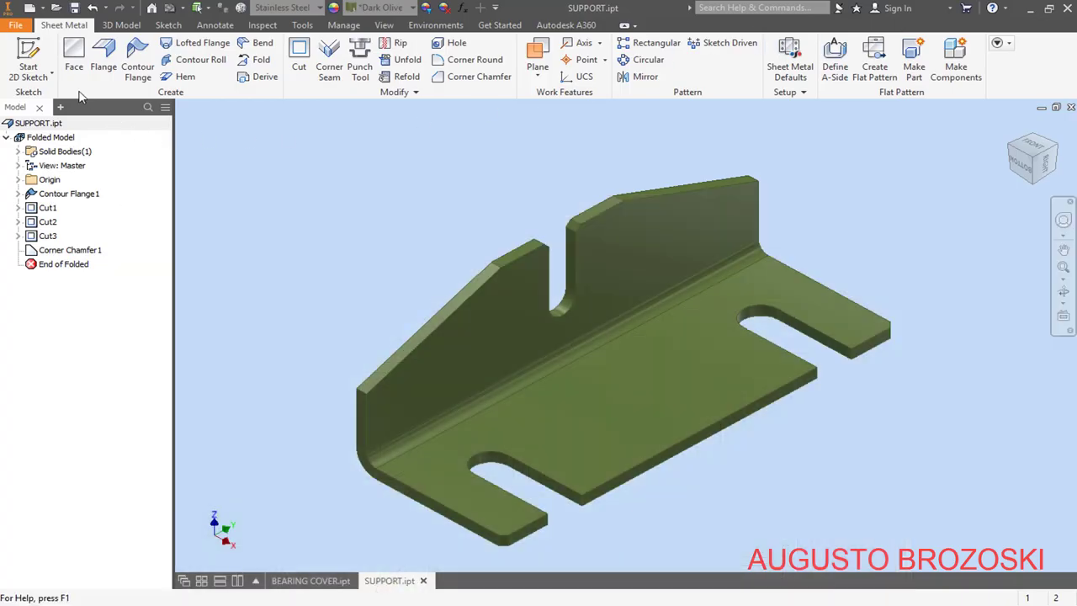
{"action": "left_click", "coordinate": [28, 10]}
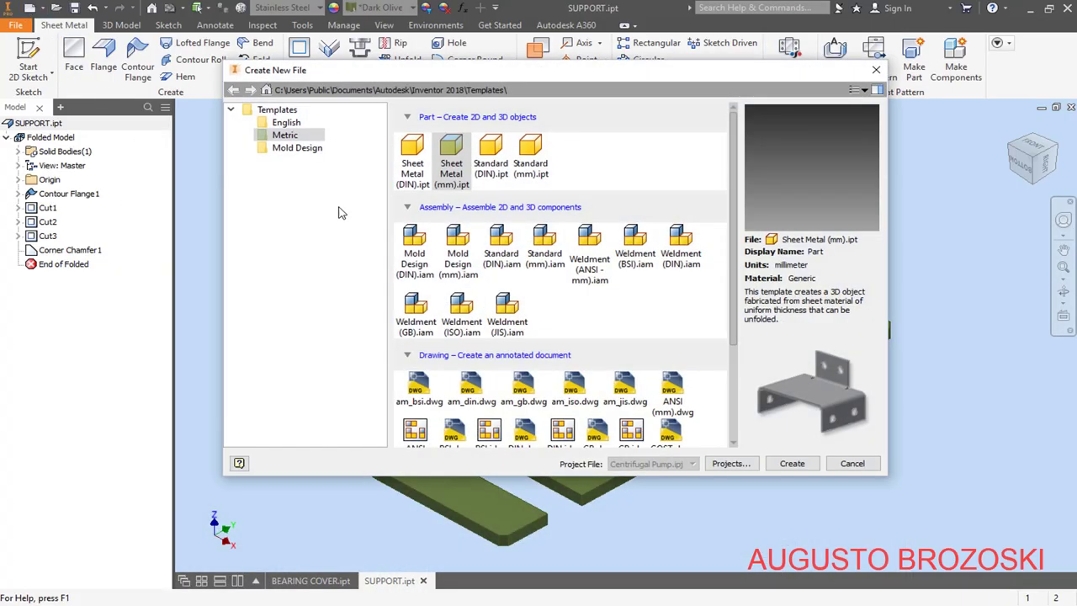
{"action": "left_click", "coordinate": [530, 155]}
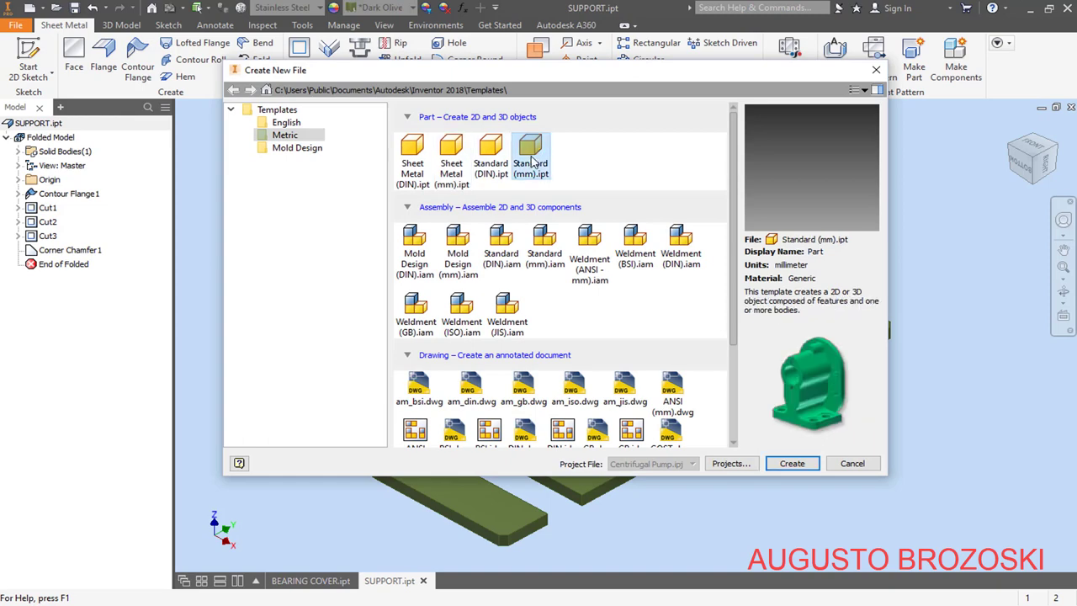
{"action": "left_click", "coordinate": [791, 463]}
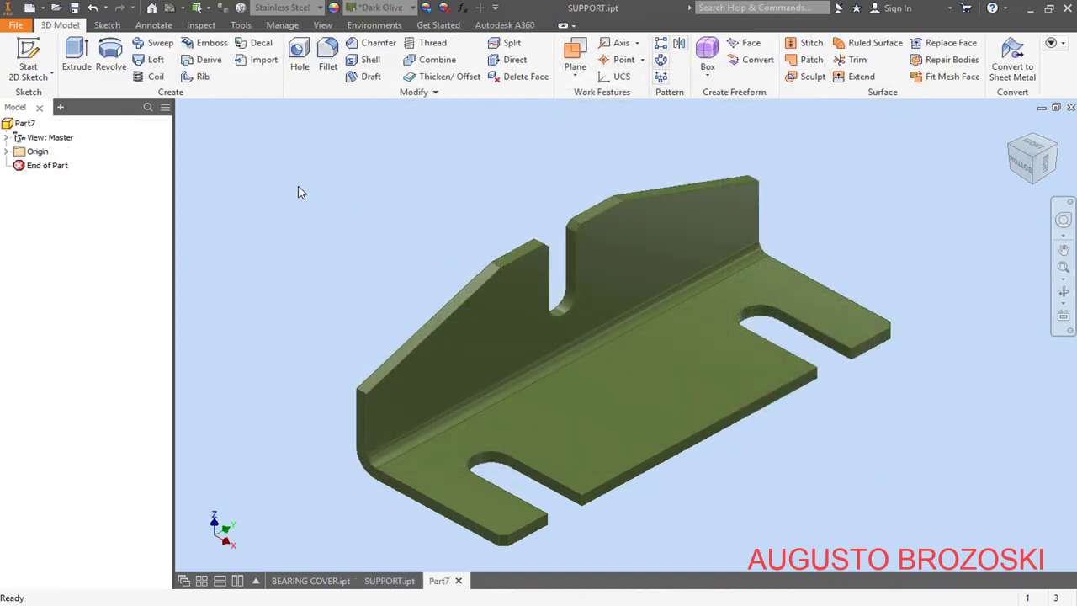
{"action": "left_click", "coordinate": [74, 8]}
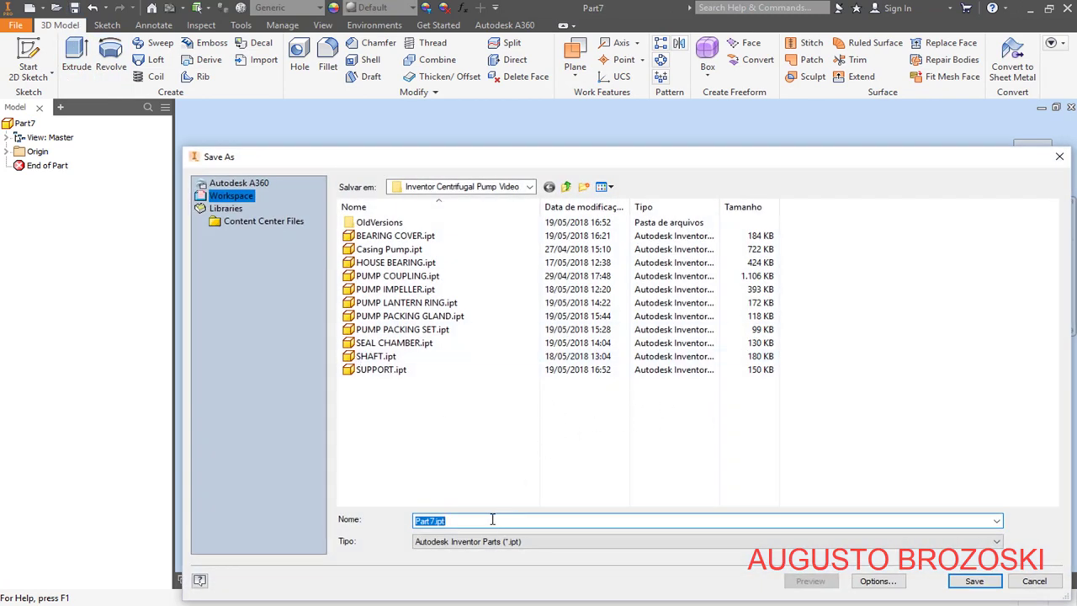
{"action": "type", "text": "WEAR RING"}
{"action": "left_click", "coordinate": [973, 581]}
Step: Start a sketch on the YZ plane and draw two concentric circles centred on the origin, the inner one about 23 mm in diameter
{"action": "left_click", "coordinate": [27, 52]}
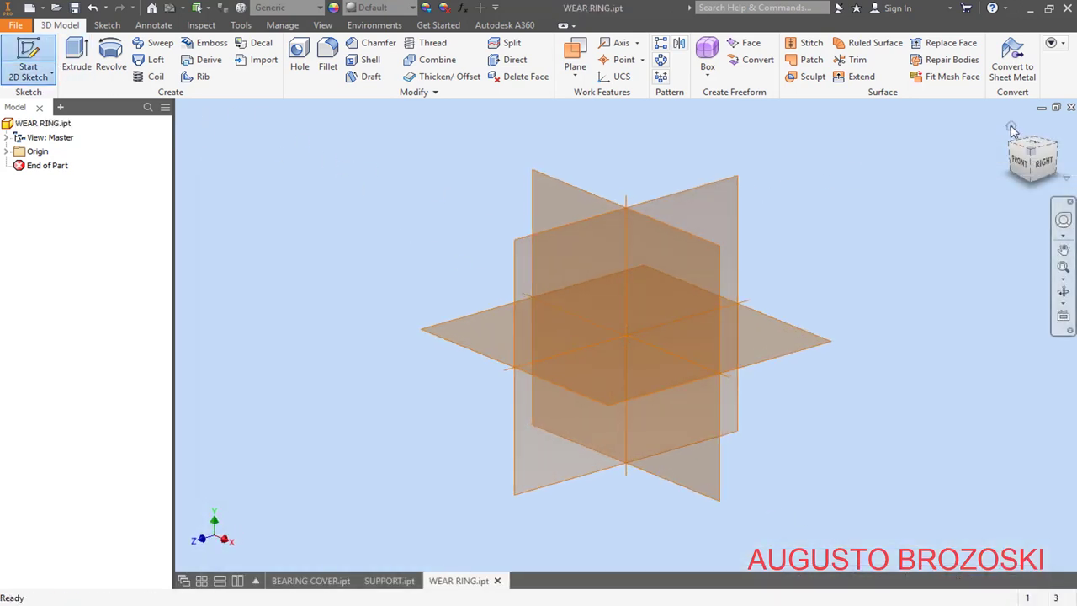
{"action": "left_click", "coordinate": [1001, 139]}
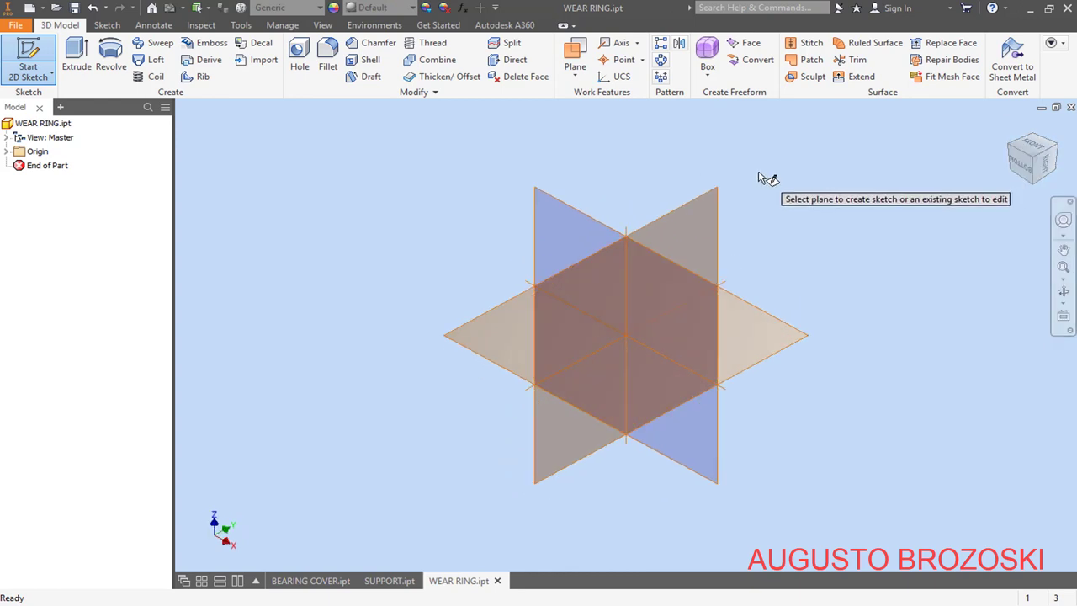
{"action": "left_click", "coordinate": [716, 200]}
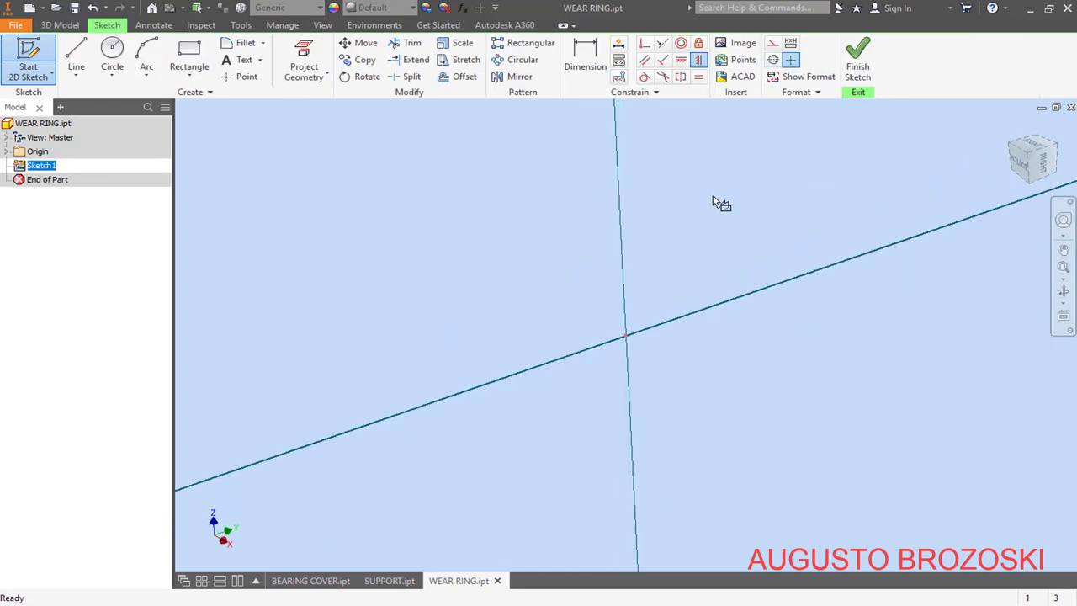
{"action": "left_click", "coordinate": [115, 53]}
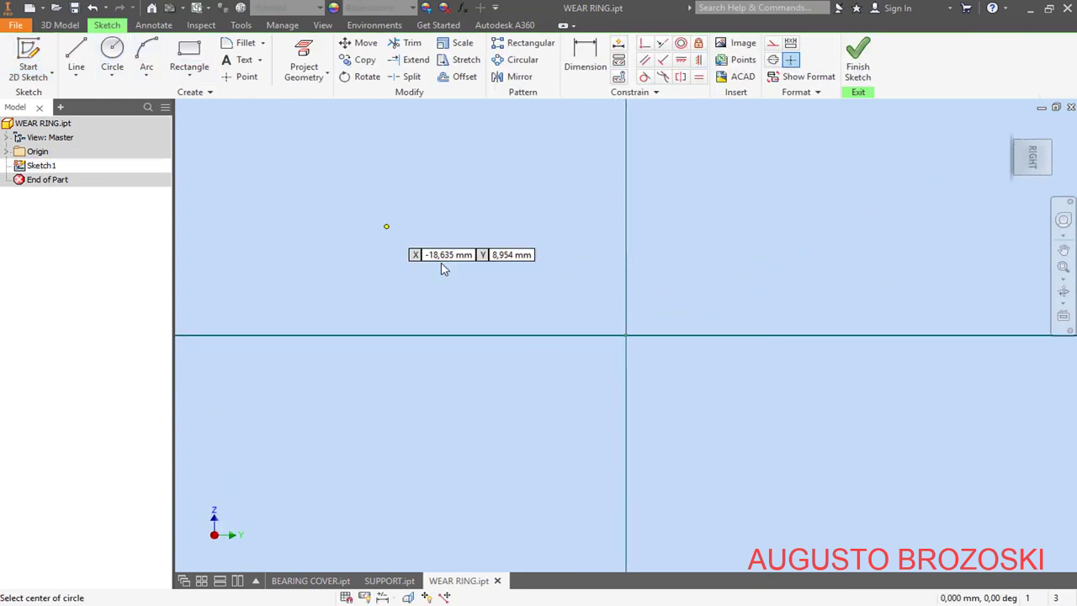
{"action": "left_click", "coordinate": [625, 335]}
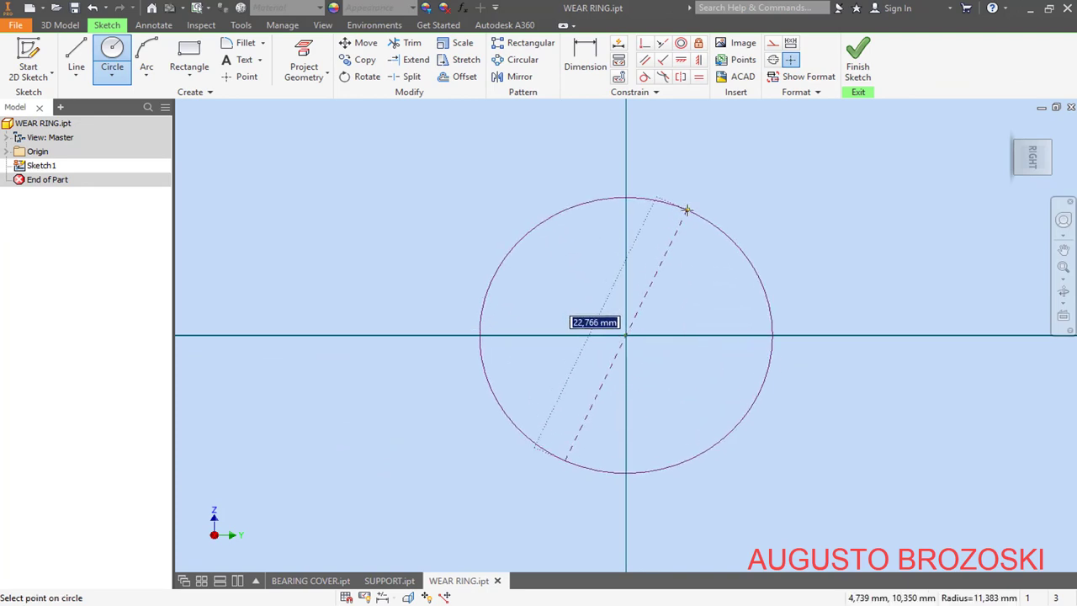
{"action": "left_click", "coordinate": [685, 211]}
{"action": "left_click", "coordinate": [626, 336]}
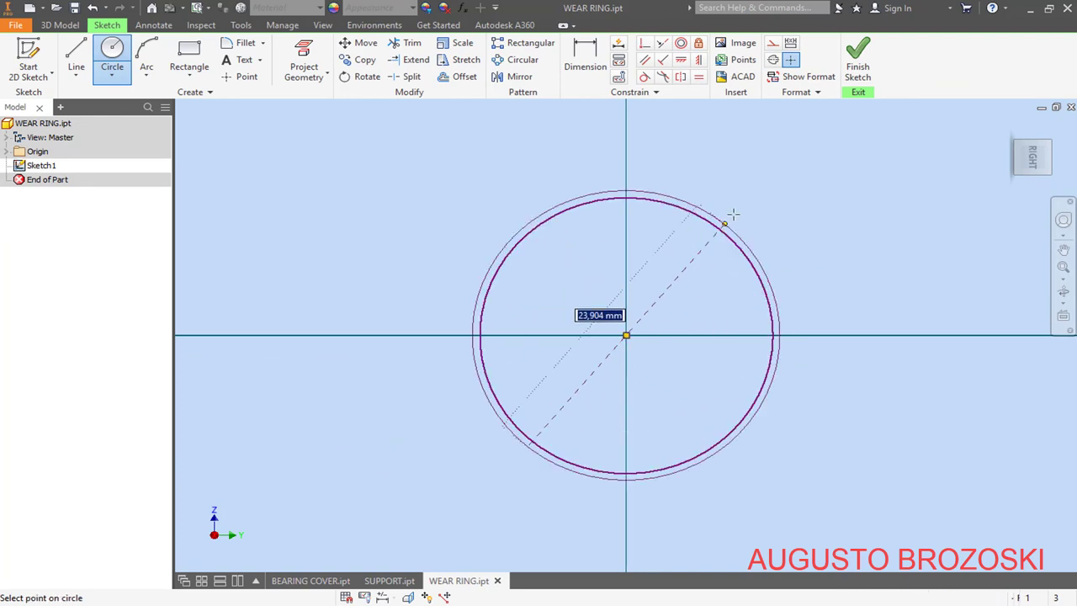
{"action": "left_click", "coordinate": [743, 199]}
Step: Dimension the inner circle's diameter and set it to 70 mm
{"action": "key", "text": "d"}
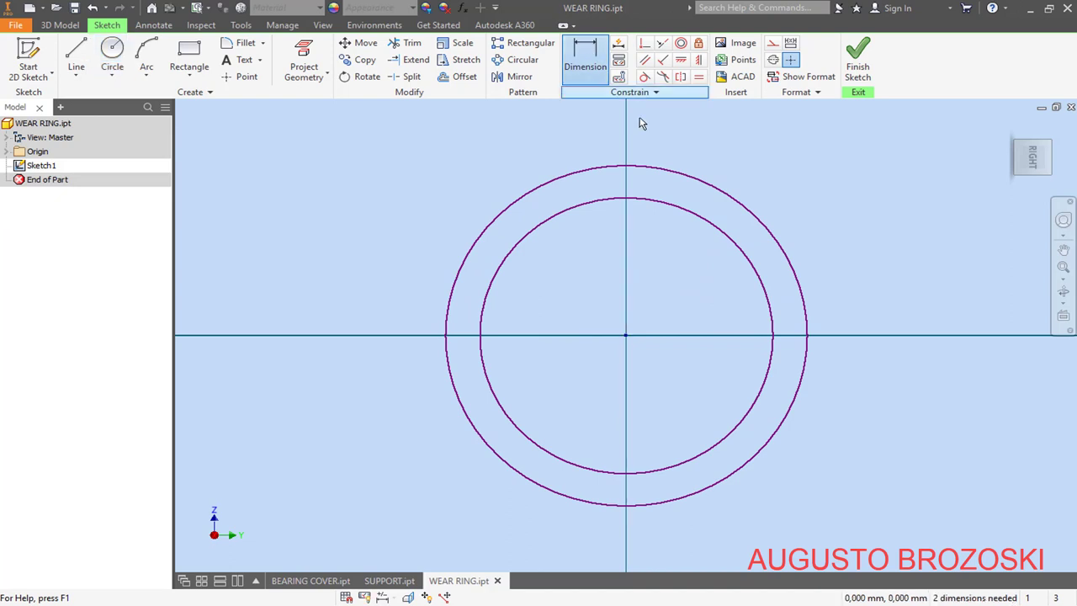
{"action": "left_click", "coordinate": [695, 220]}
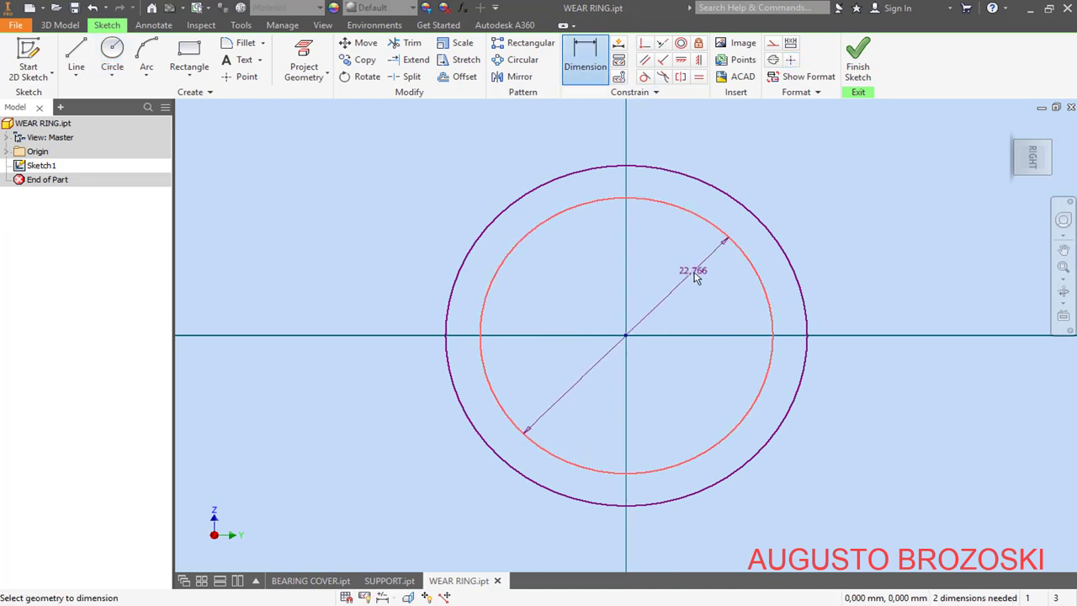
{"action": "left_click", "coordinate": [695, 277]}
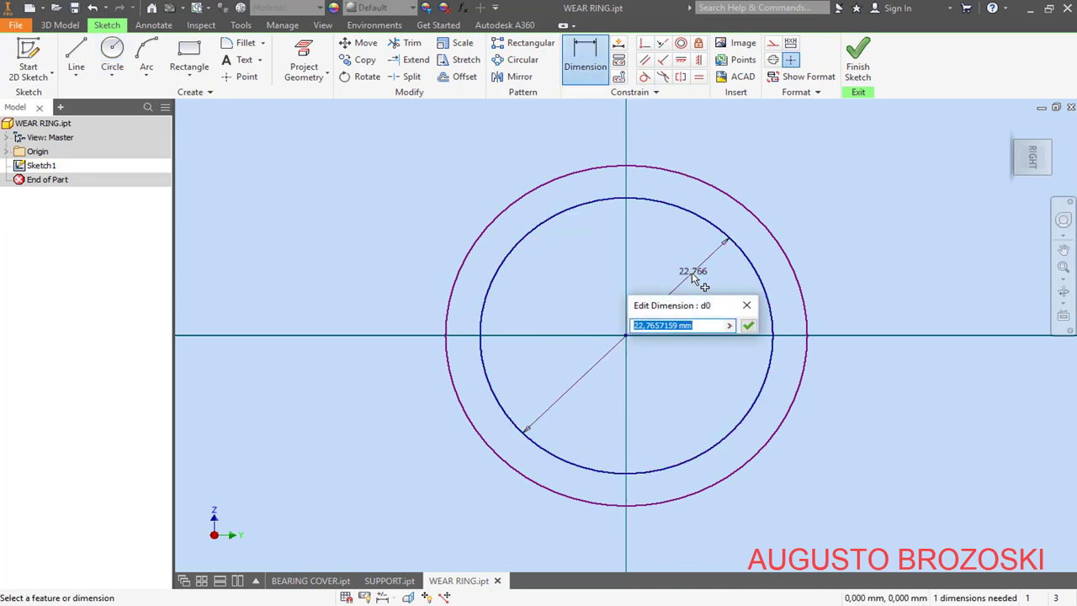
{"action": "type", "text": "7"}
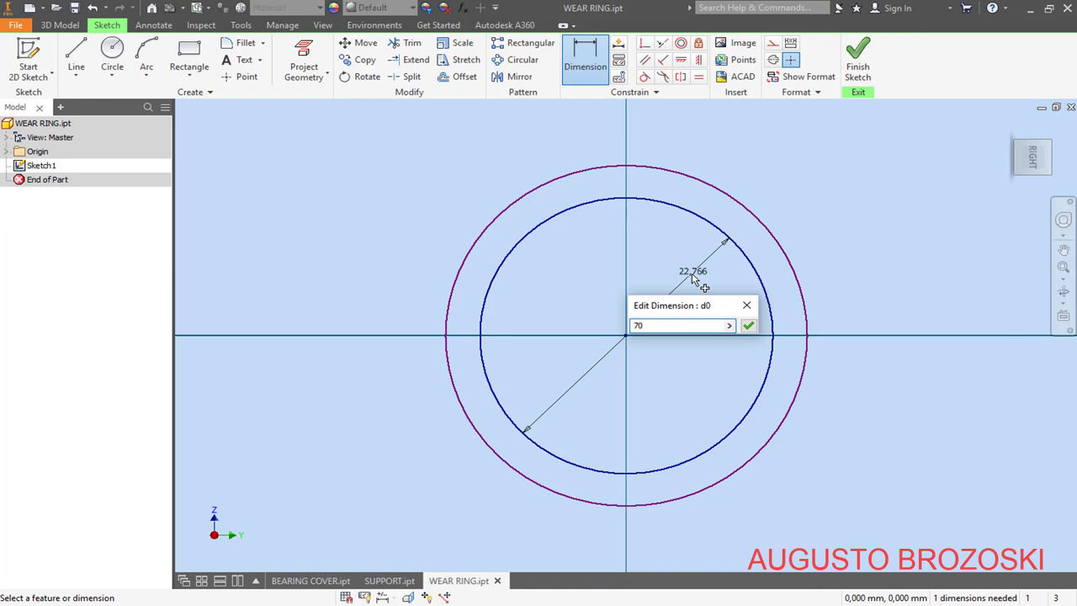
{"action": "type", "text": "0"}
{"action": "key", "text": "Return"}
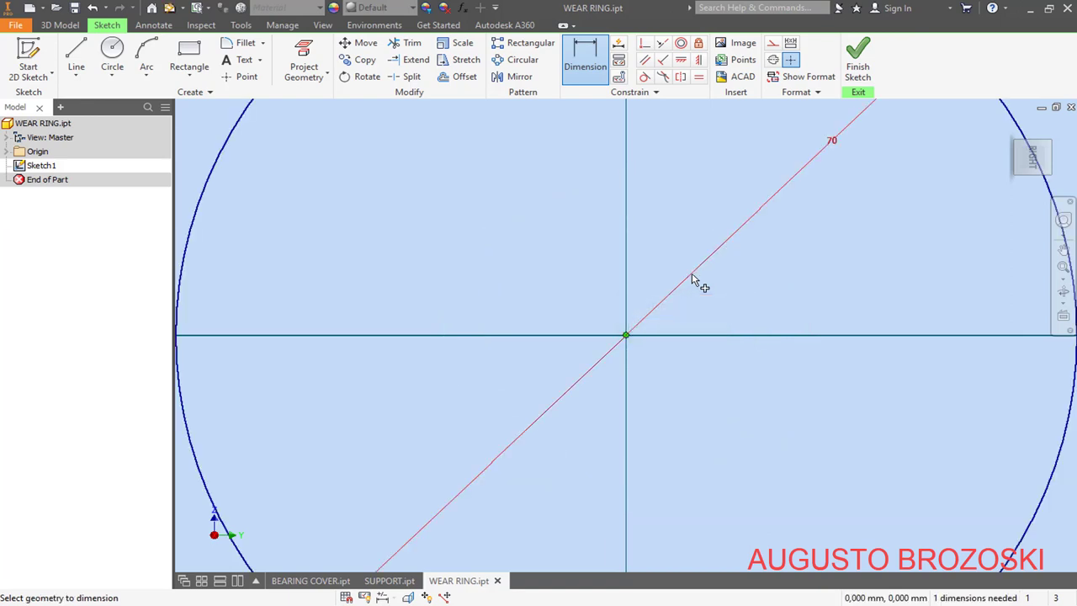
Step: Dimension the outer circle's diameter and set it to 75 mm
{"action": "left_click", "coordinate": [1033, 157]}
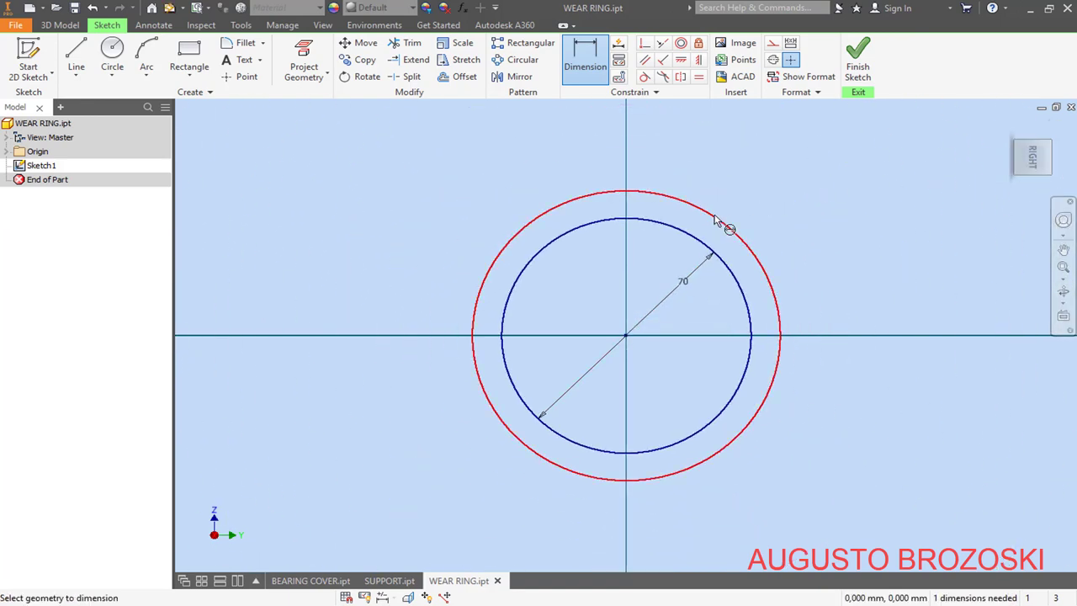
{"action": "left_click", "coordinate": [715, 219]}
{"action": "left_click", "coordinate": [665, 262]}
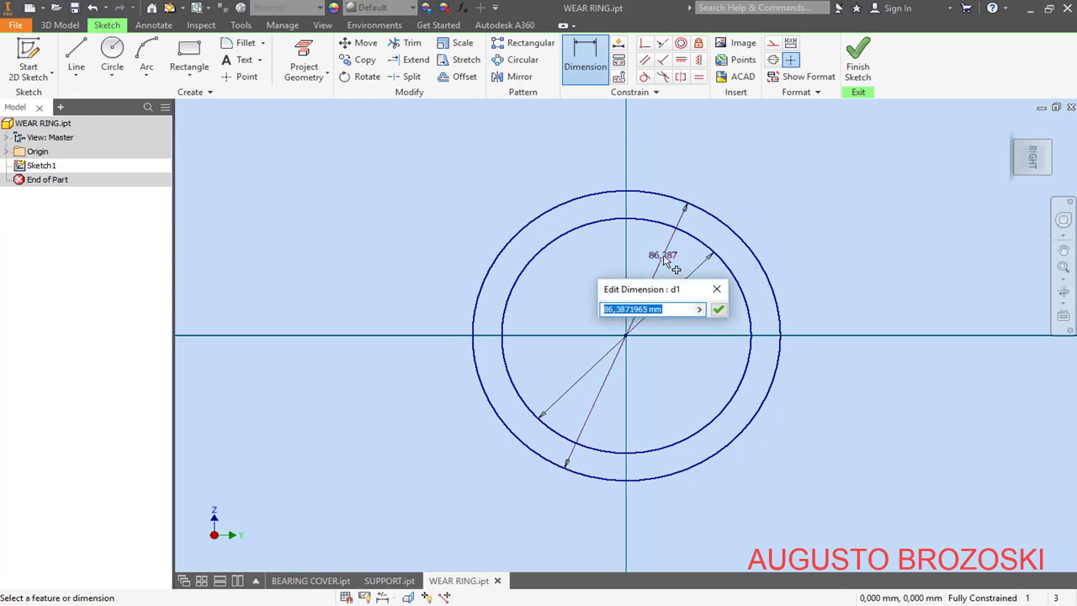
{"action": "type", "text": "75"}
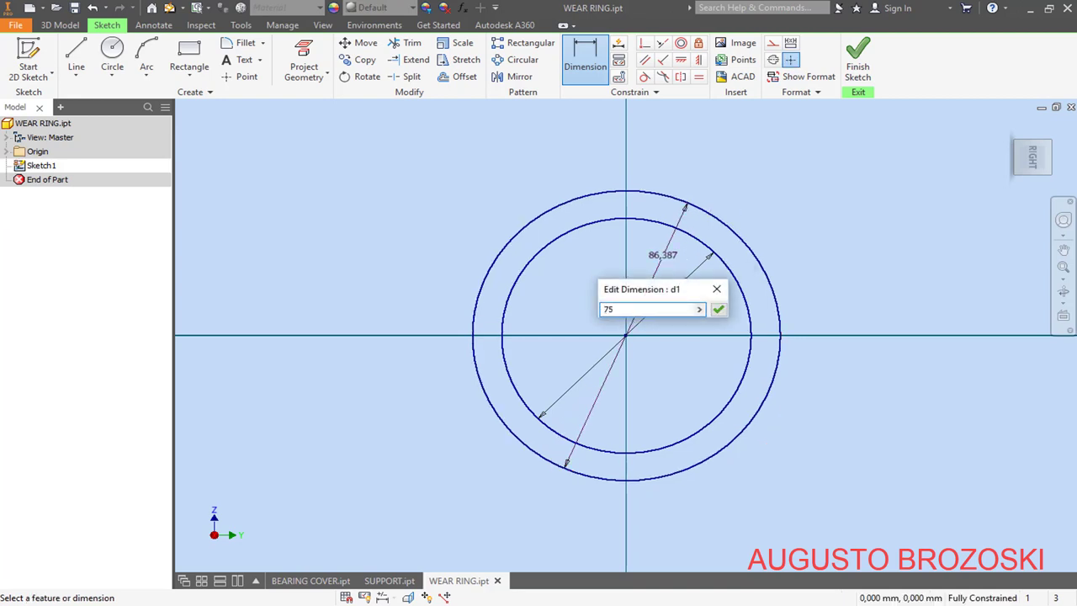
{"action": "key", "text": "Return"}
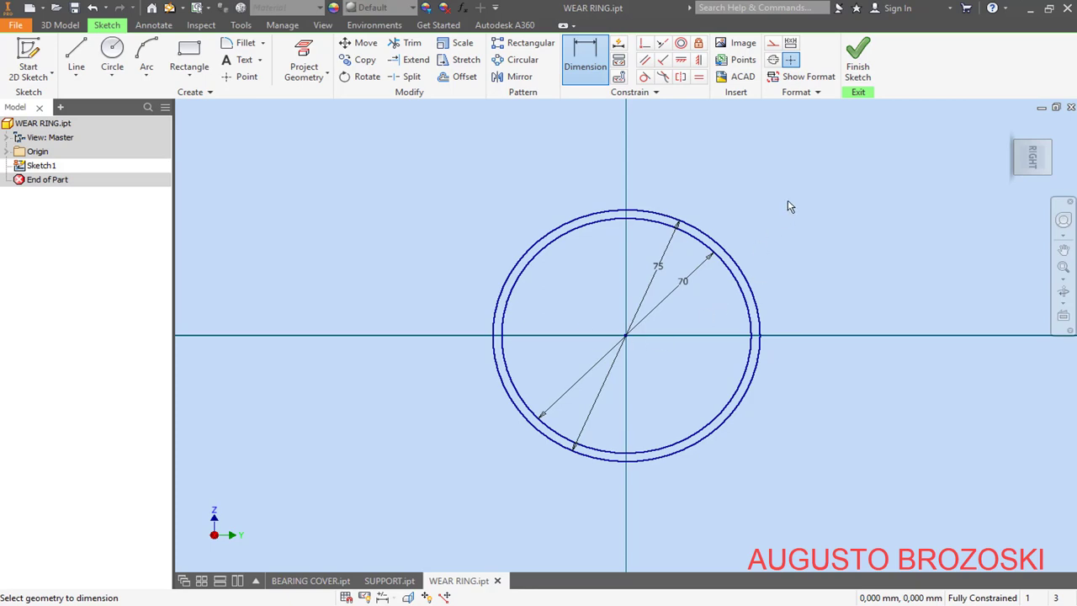
Step: Finish the sketch and extrude the band between the two circles symmetrically by 15 mm, checking the width on the PDF drawing
{"action": "left_click", "coordinate": [858, 59]}
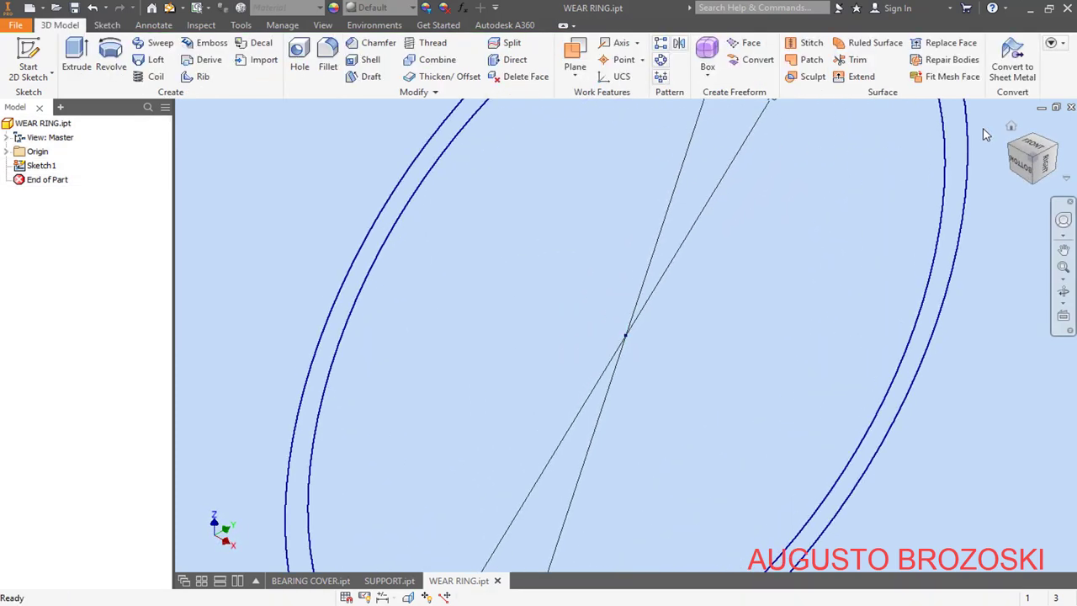
{"action": "left_click", "coordinate": [1010, 126]}
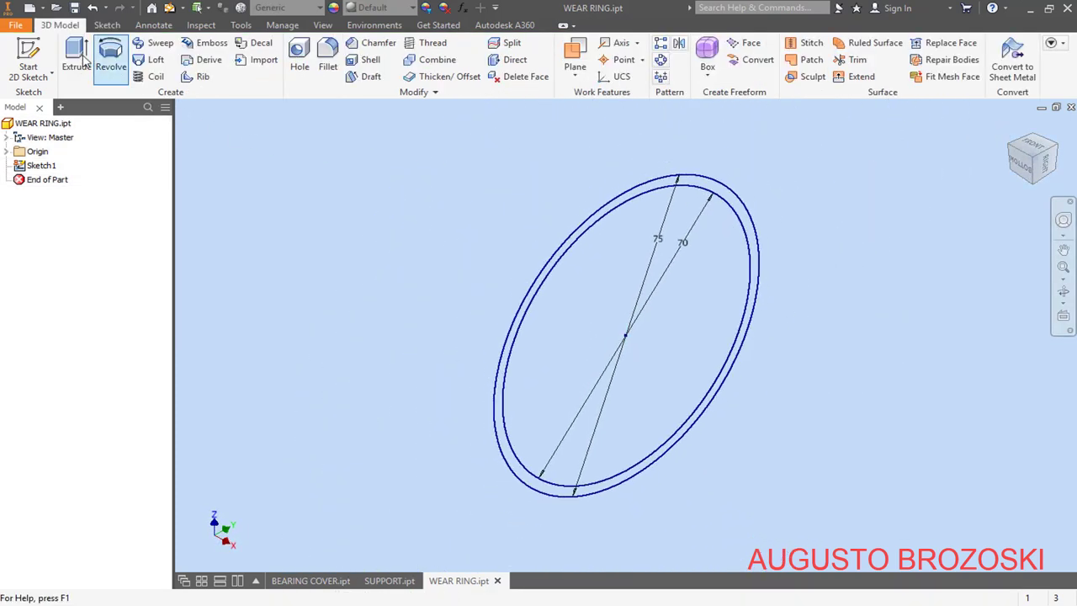
{"action": "left_click", "coordinate": [77, 57]}
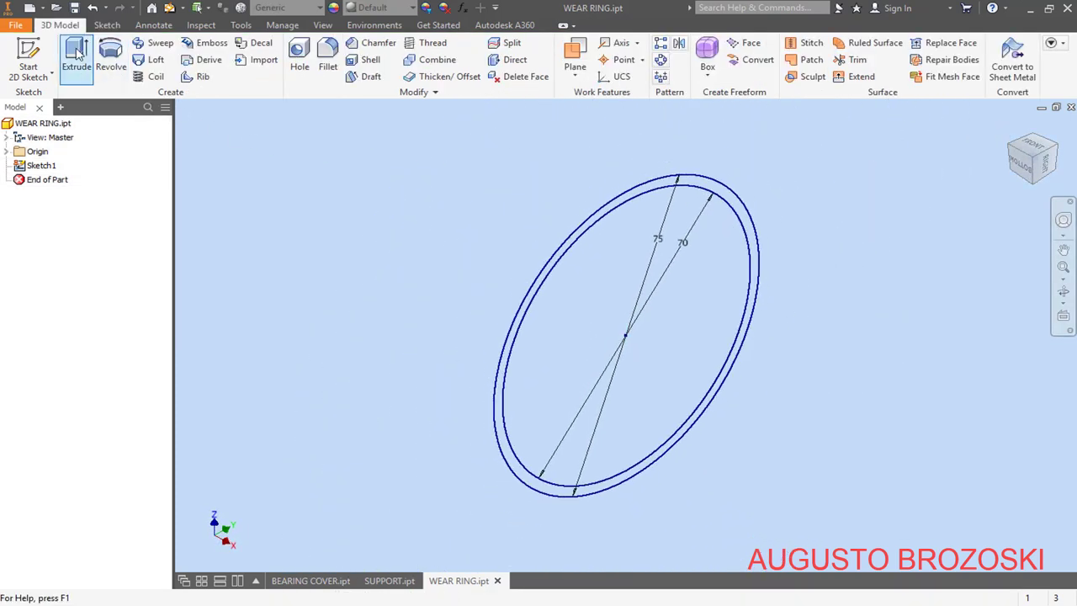
{"action": "left_click", "coordinate": [602, 204]}
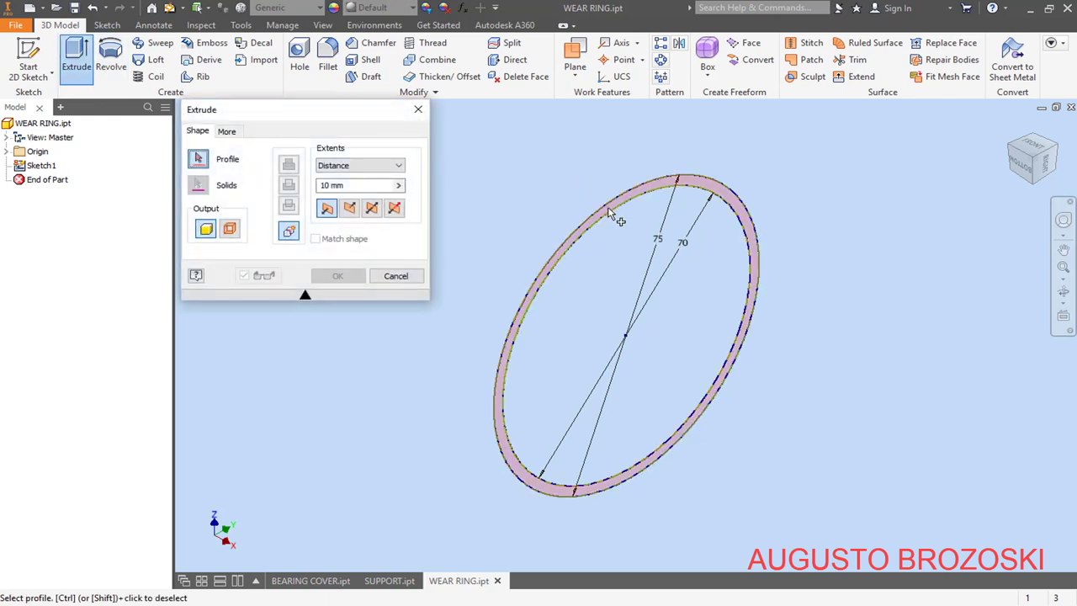
{"action": "left_click", "coordinate": [372, 207]}
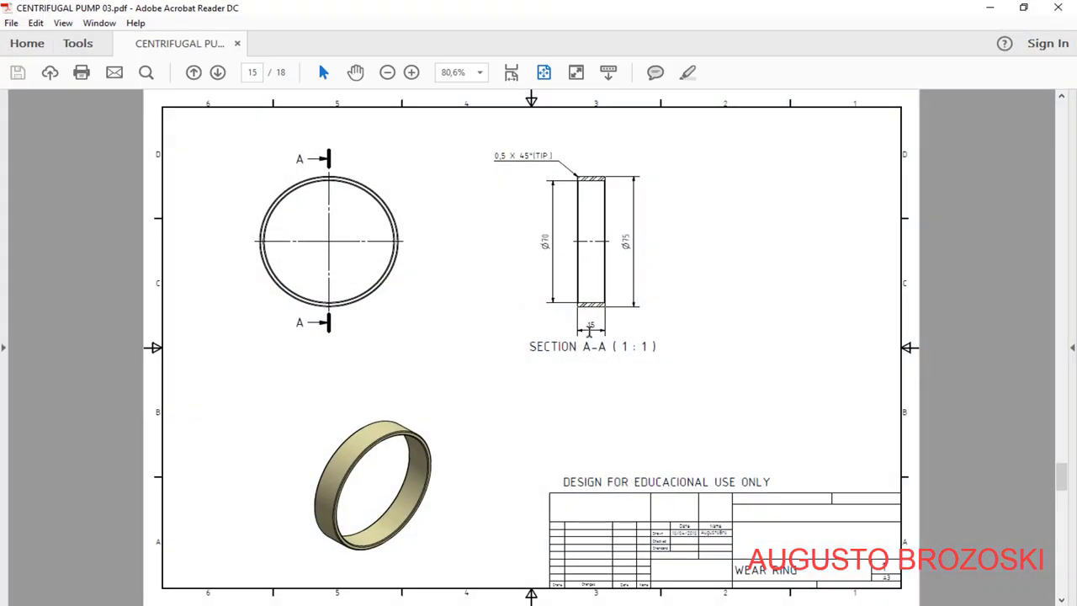
{"action": "left_click", "coordinate": [989, 7]}
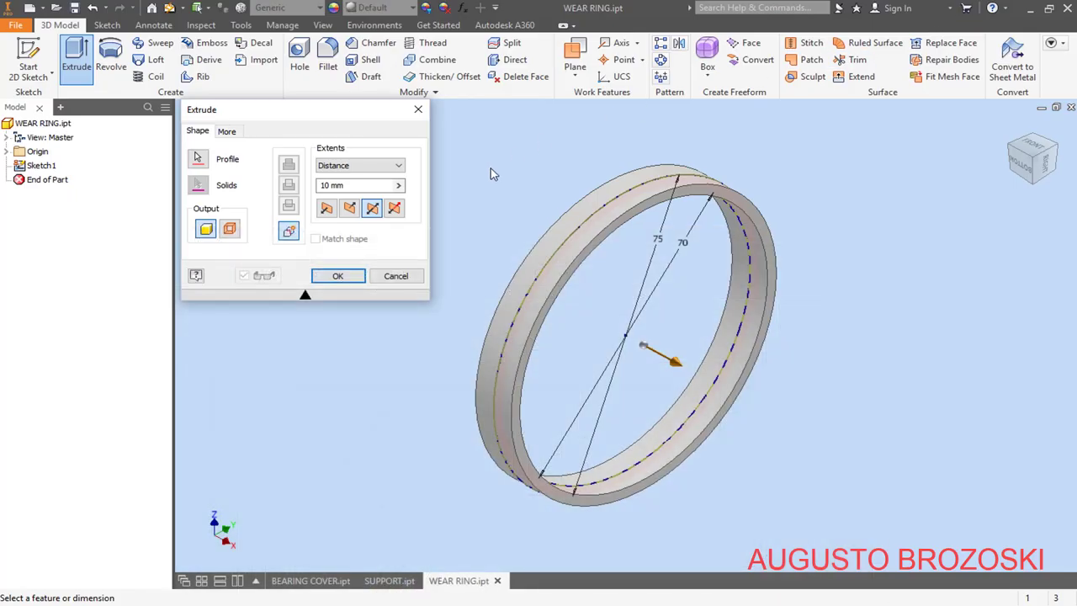
{"action": "type", "text": "15"}
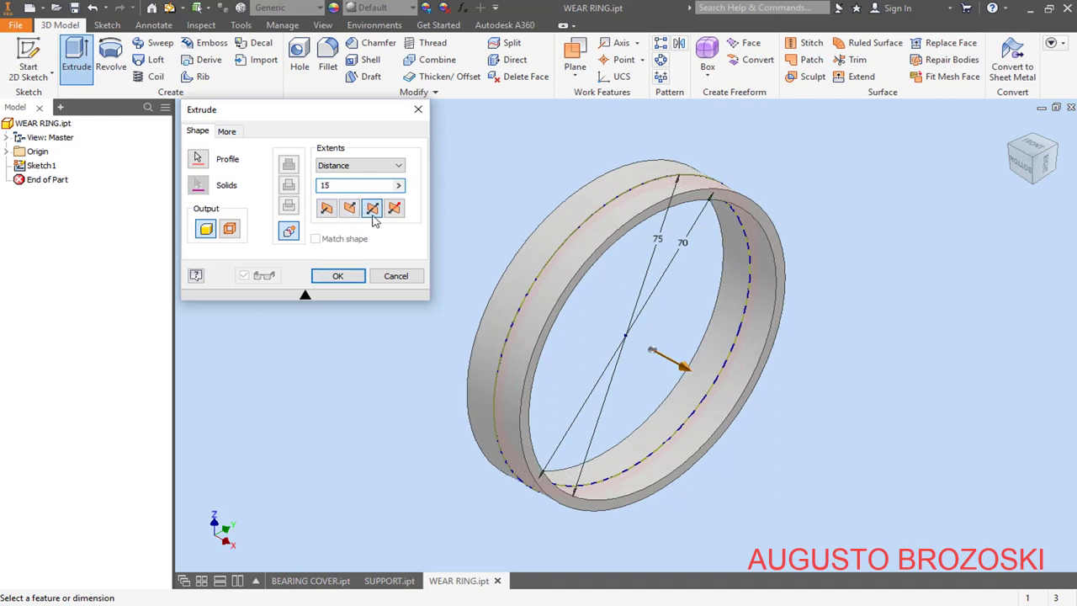
{"action": "left_click", "coordinate": [338, 278]}
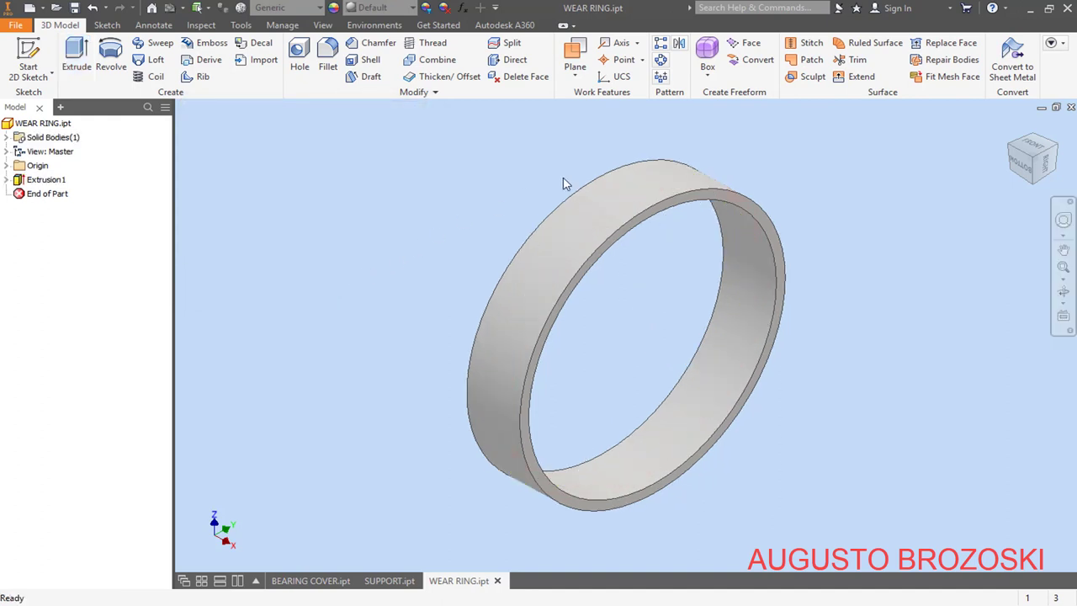
{"action": "left_click", "coordinate": [1012, 127]}
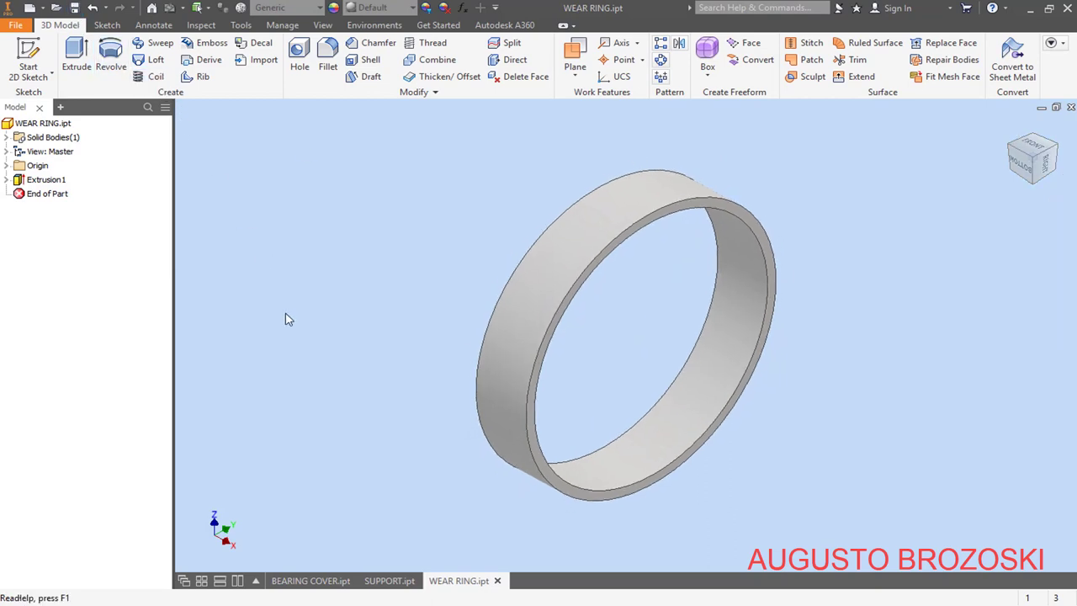
Step: Check the chamfer size on the PDF drawing and chamfer the ring's inner and outer edges at both ends by 0.5 mm
{"action": "key", "text": "alt+Tab"}
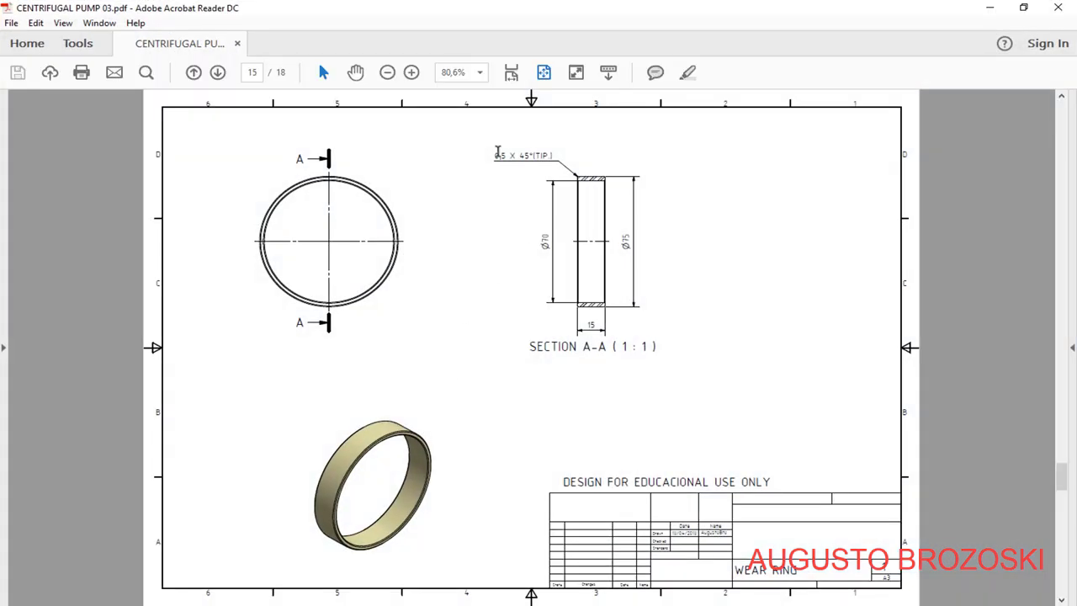
{"action": "left_click", "coordinate": [986, 13]}
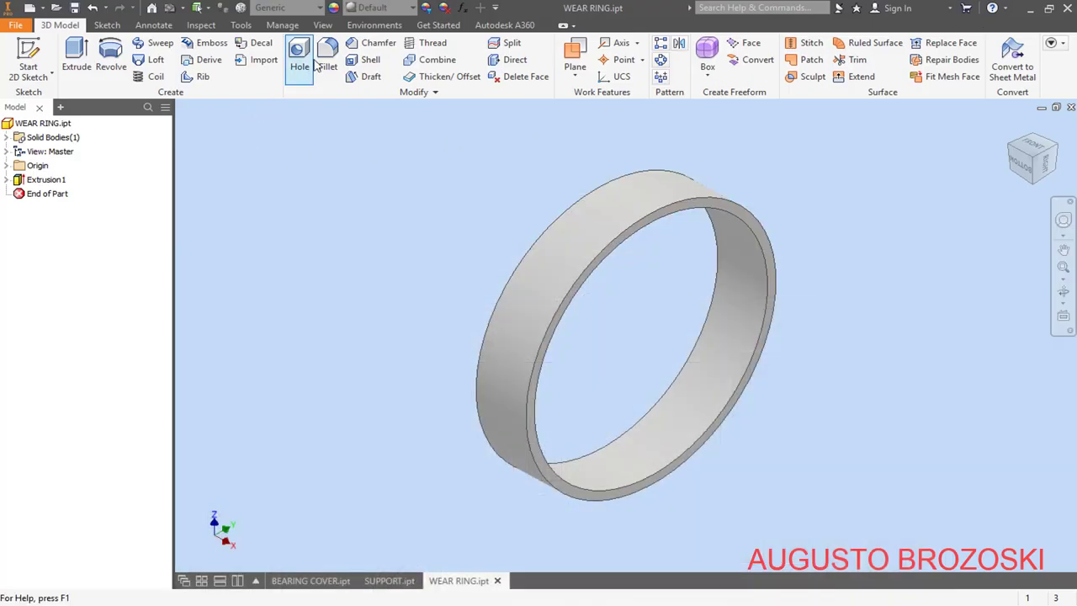
{"action": "left_click", "coordinate": [370, 43]}
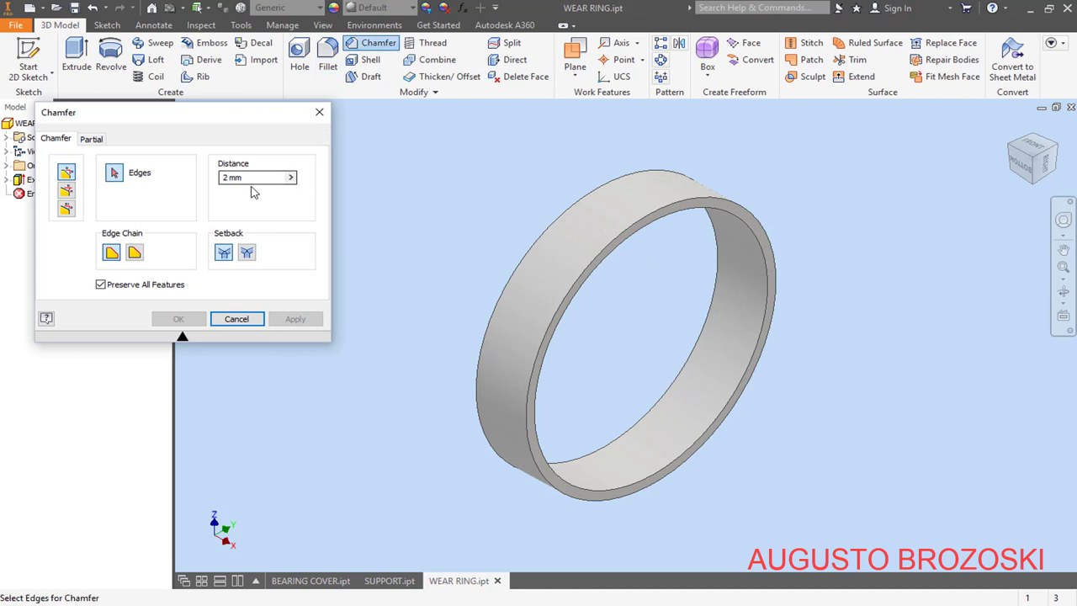
{"action": "type", "text": "0,5"}
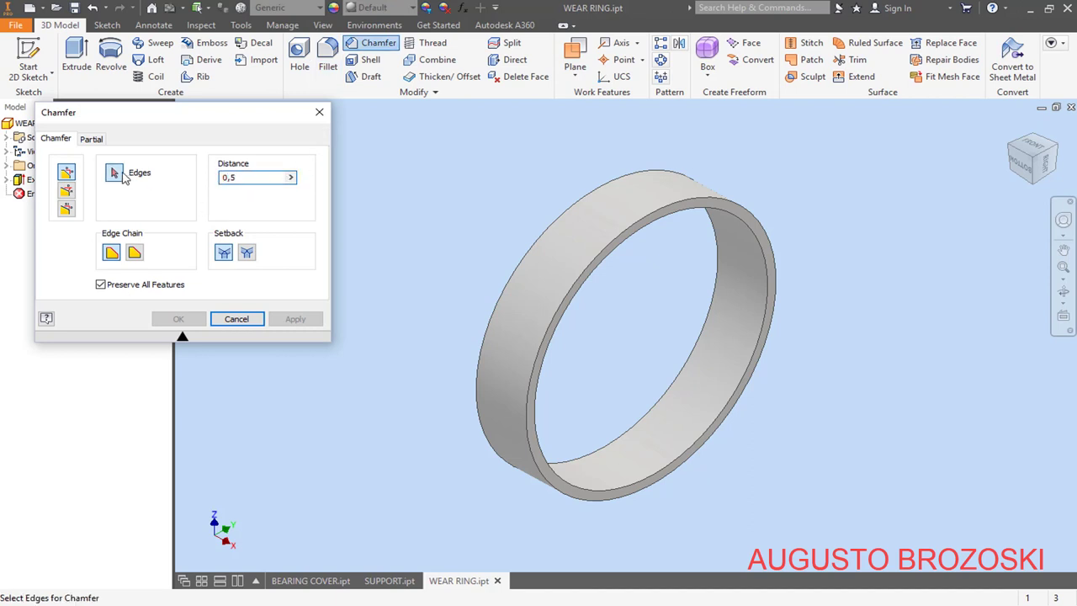
{"action": "left_click", "coordinate": [122, 175]}
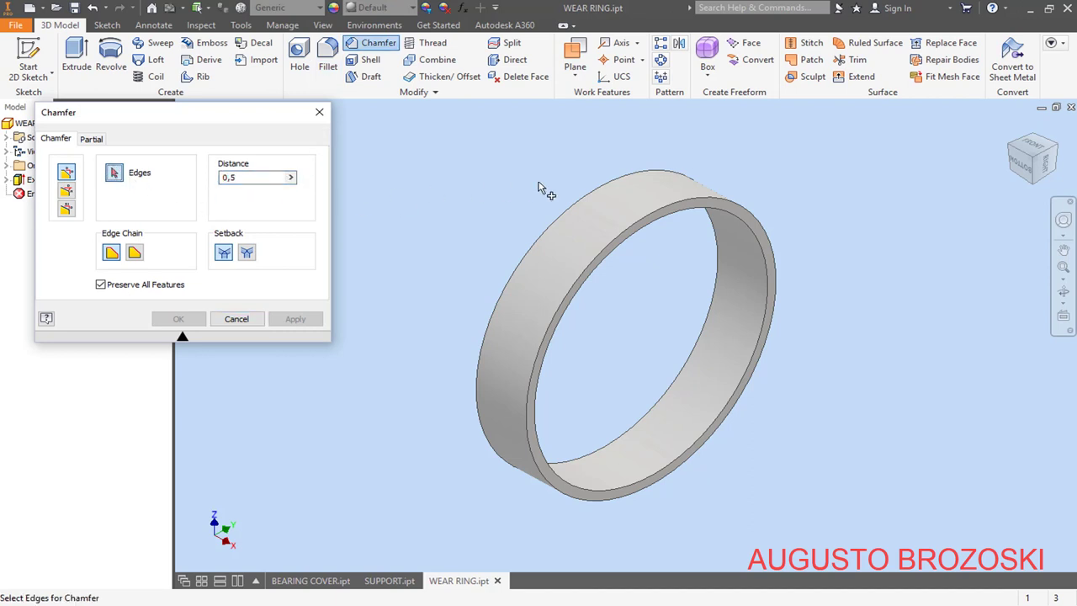
{"action": "left_click", "coordinate": [605, 186]}
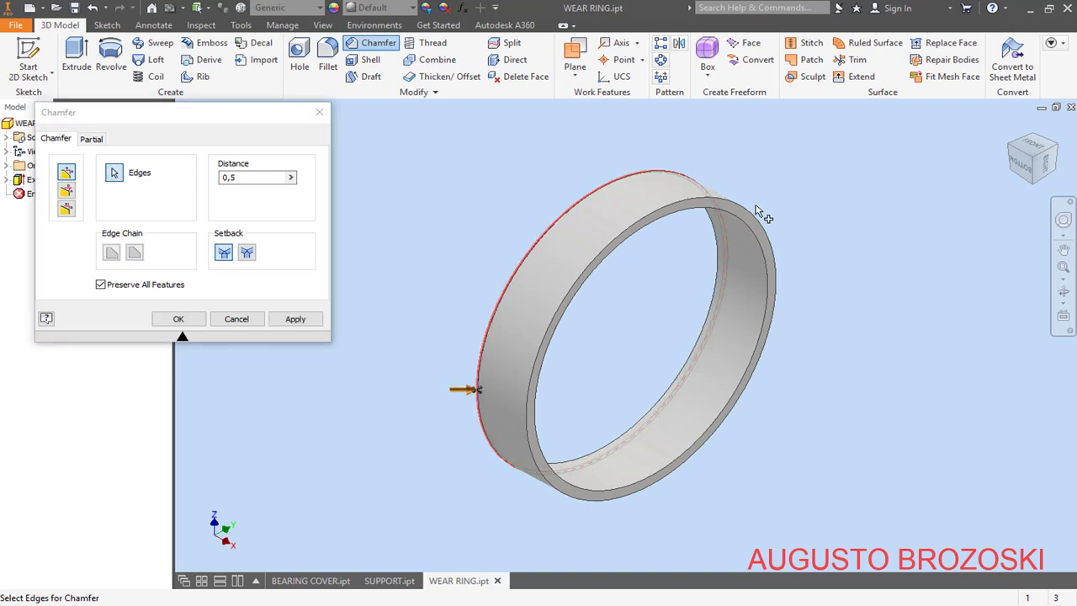
{"action": "left_click", "coordinate": [767, 246]}
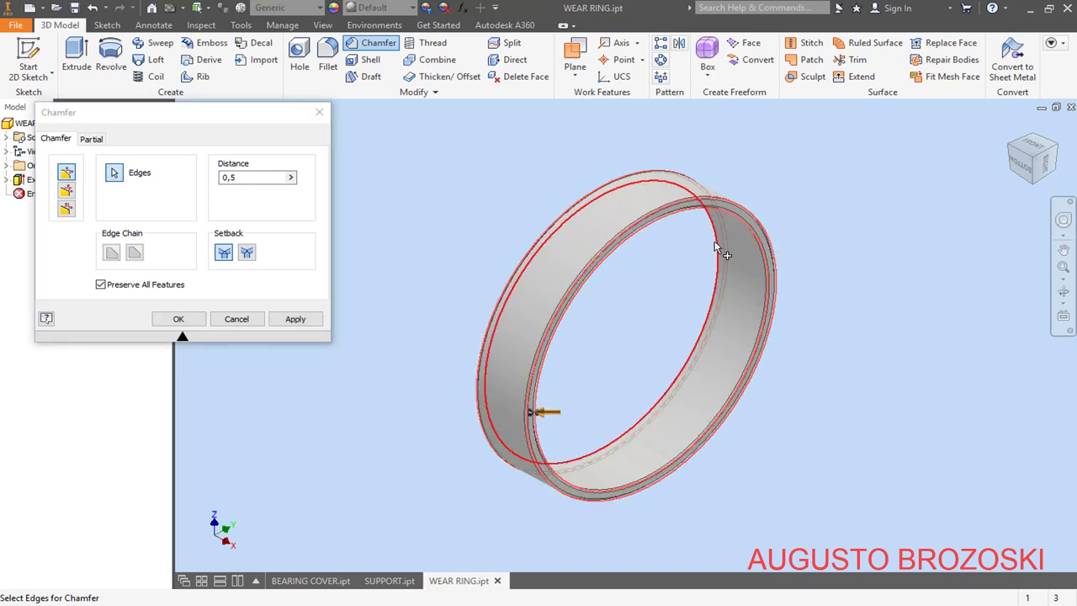
{"action": "left_click", "coordinate": [179, 320]}
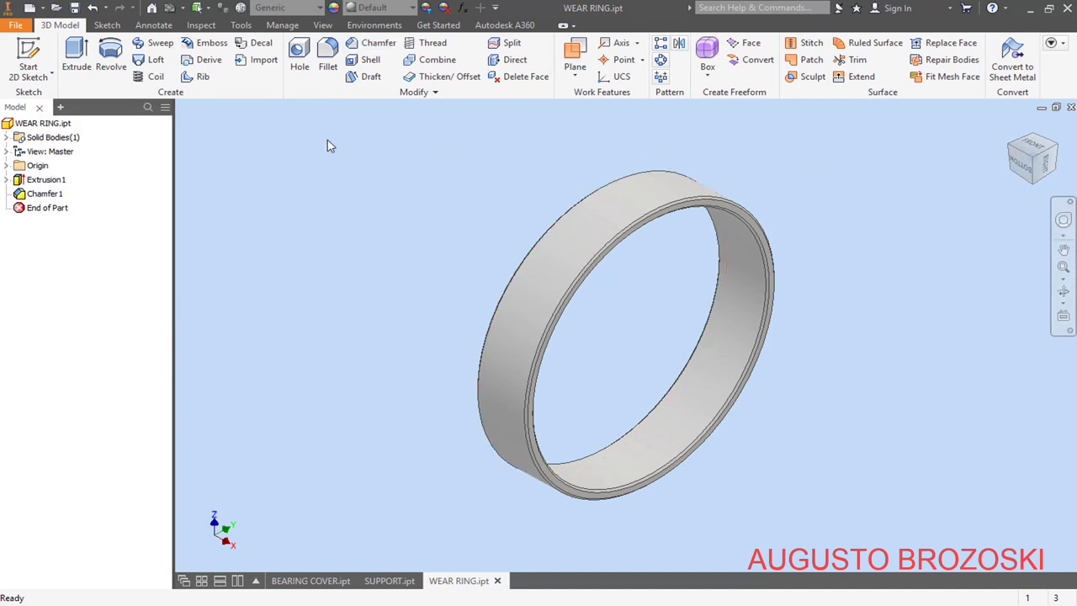
Step: Assign the material Bronze, Cast to the ring and set its appearance to Nylon 6
{"action": "left_click", "coordinate": [319, 9]}
{"action": "scroll", "coordinate": [322, 179], "scroll_direction": "up", "scroll_amount": 5}
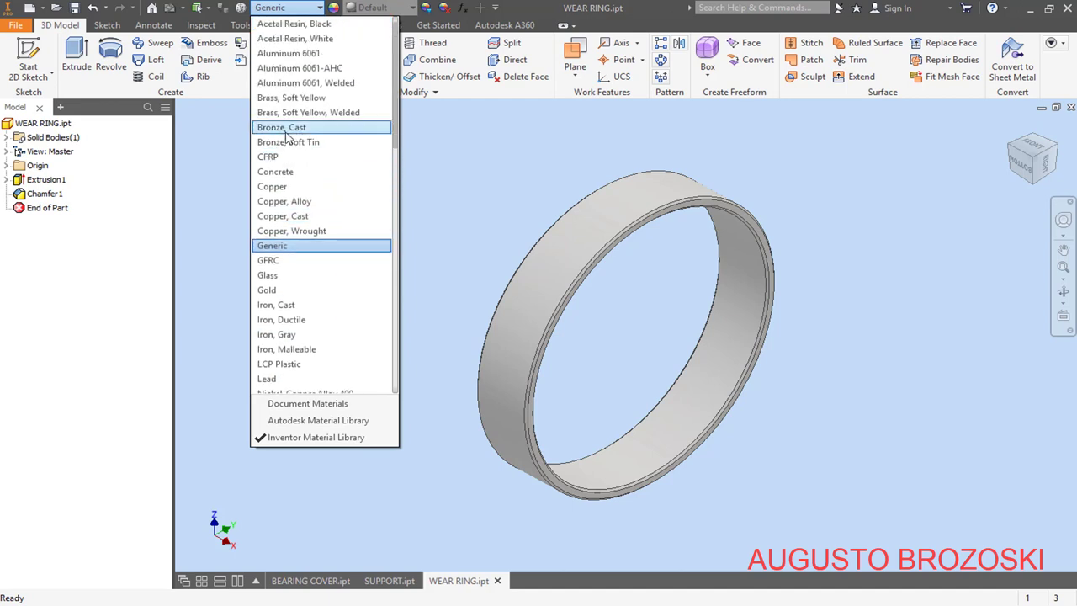
{"action": "left_click", "coordinate": [285, 128]}
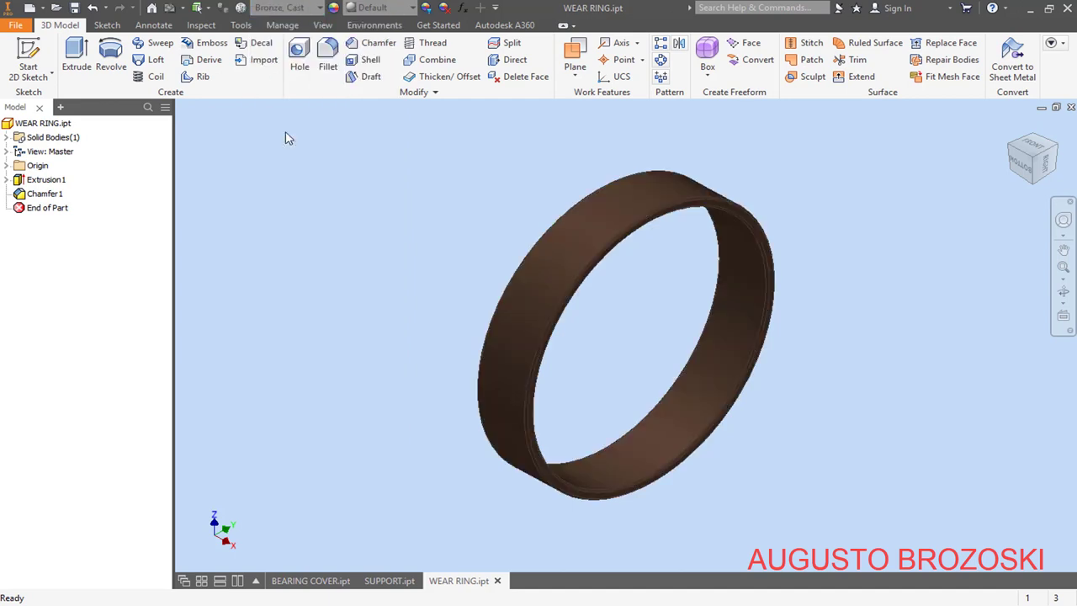
{"action": "left_click", "coordinate": [413, 9]}
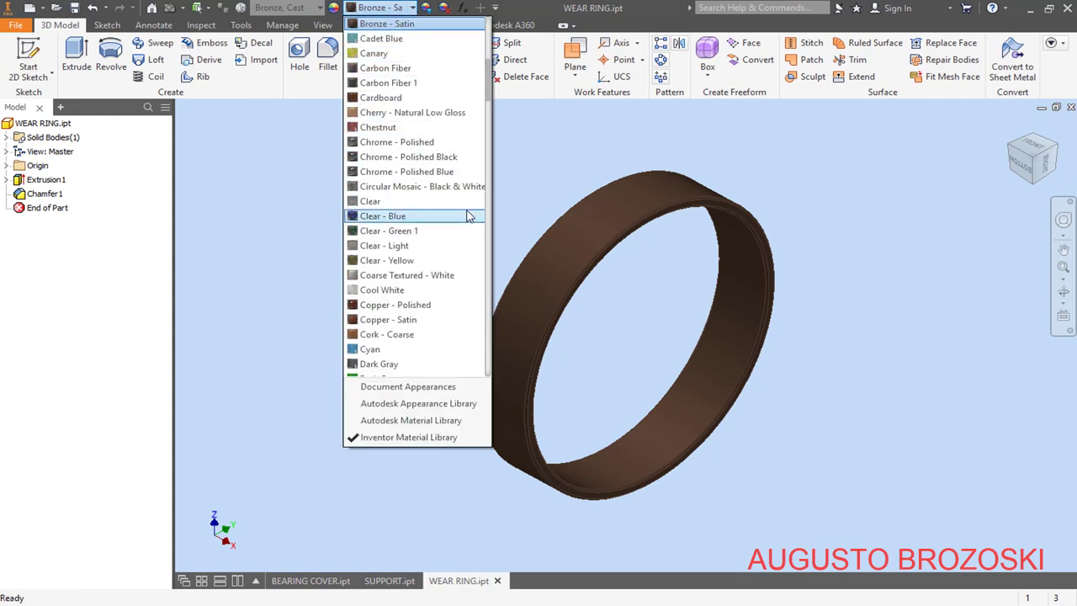
{"action": "scroll", "coordinate": [455, 217], "scroll_direction": "down", "scroll_amount": 10}
{"action": "scroll", "coordinate": [426, 303], "scroll_direction": "down", "scroll_amount": 4}
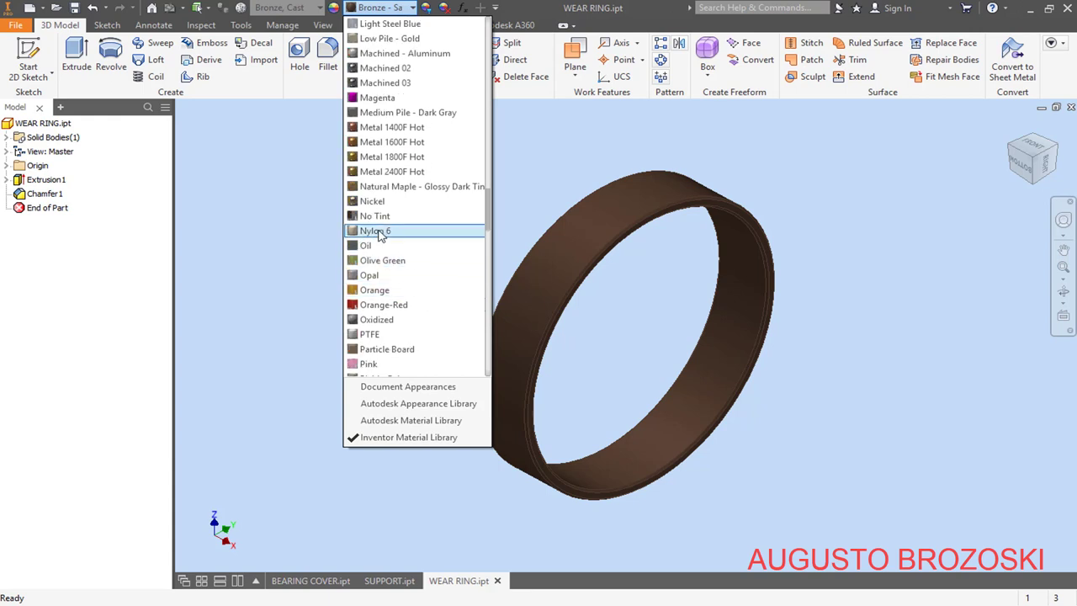
{"action": "left_click", "coordinate": [376, 231]}
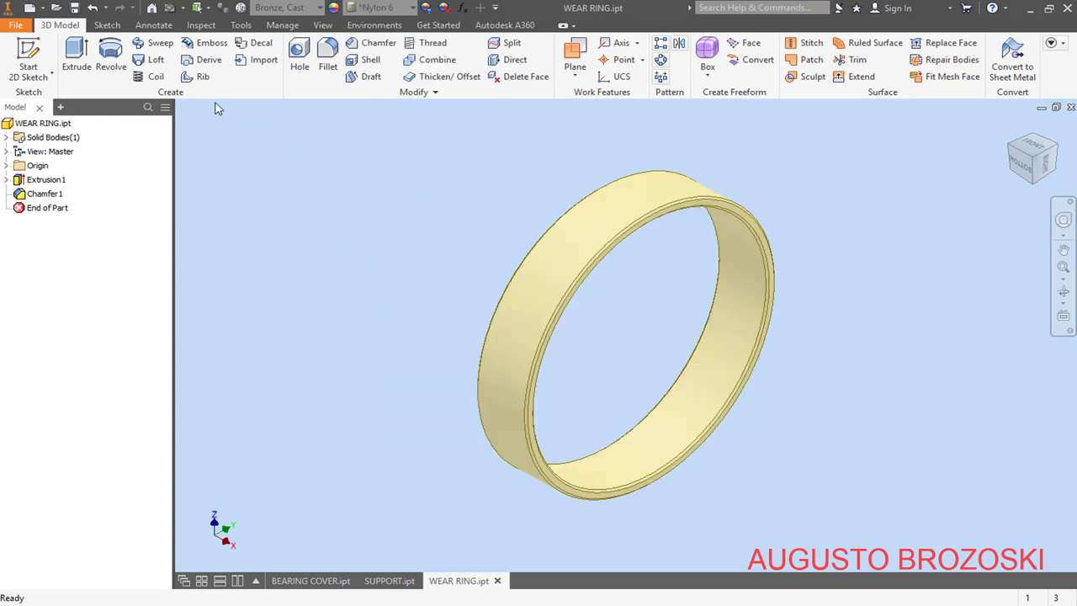